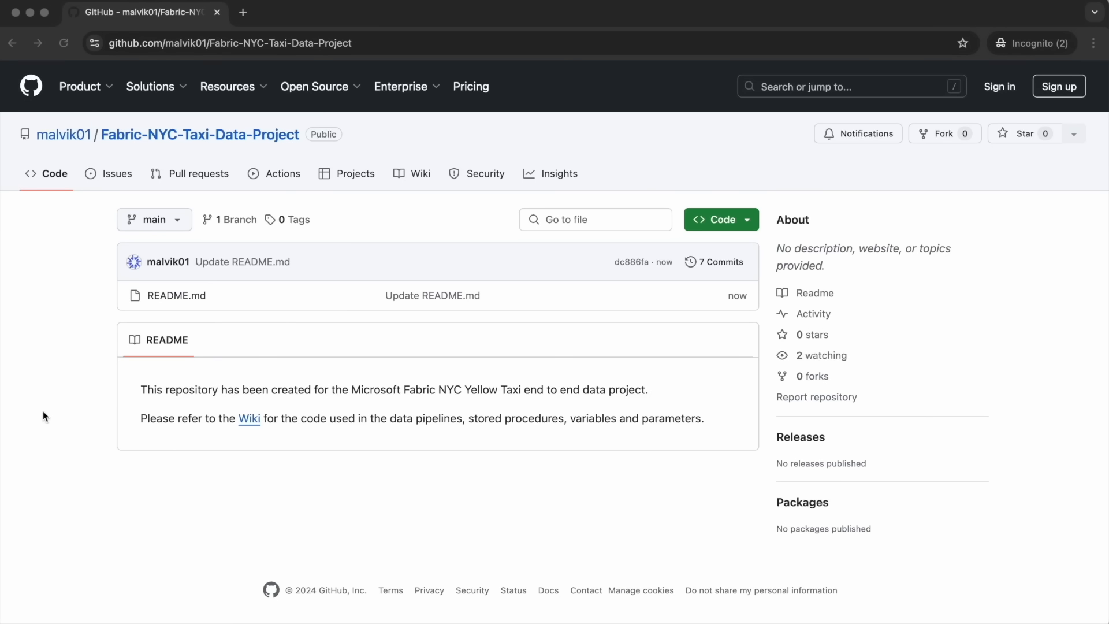
Open the project wiki's page for the pl_stg_processing_nyctaxi pipeline and review its overall pipeline, scripts, expressions and stored procedure code.
click(247, 420)
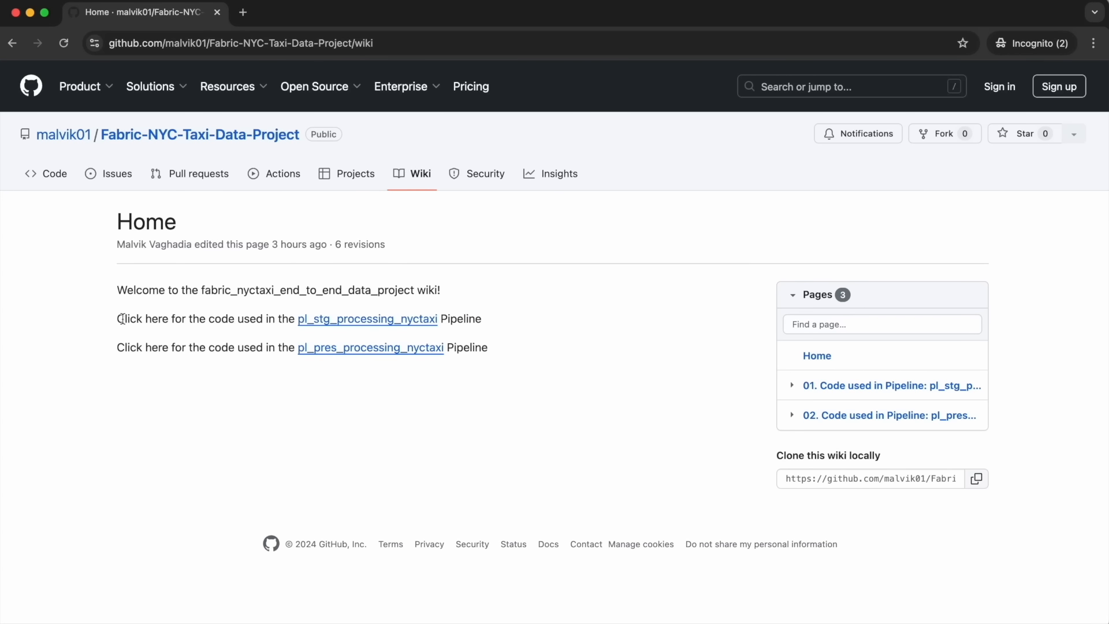
click(332, 326)
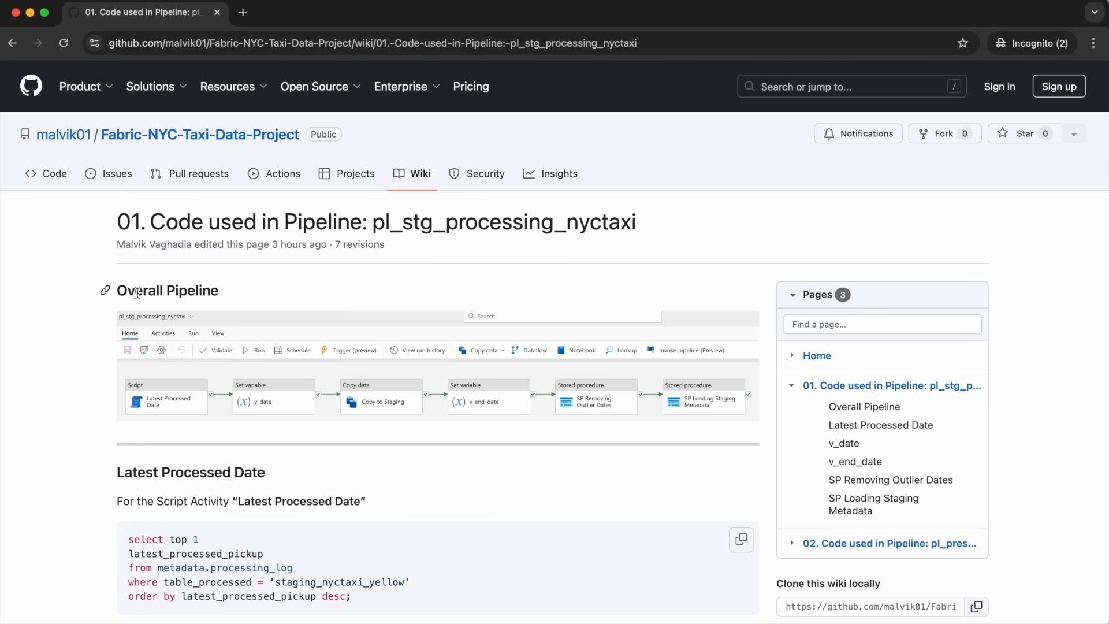
scroll(141, 346, down, 4)
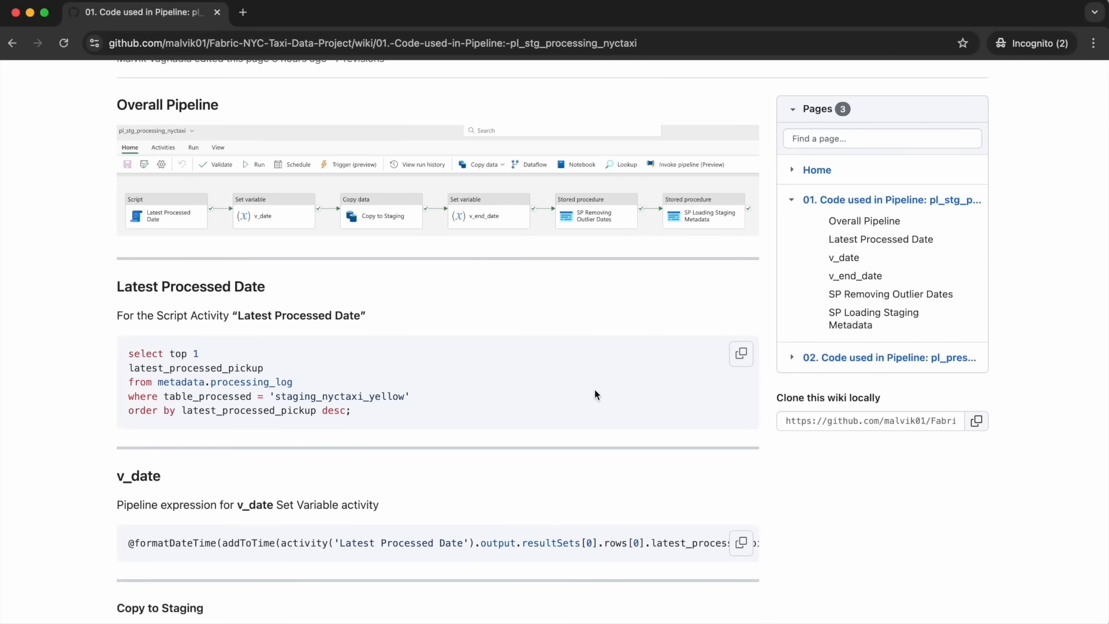
scroll(595, 391, down, 11)
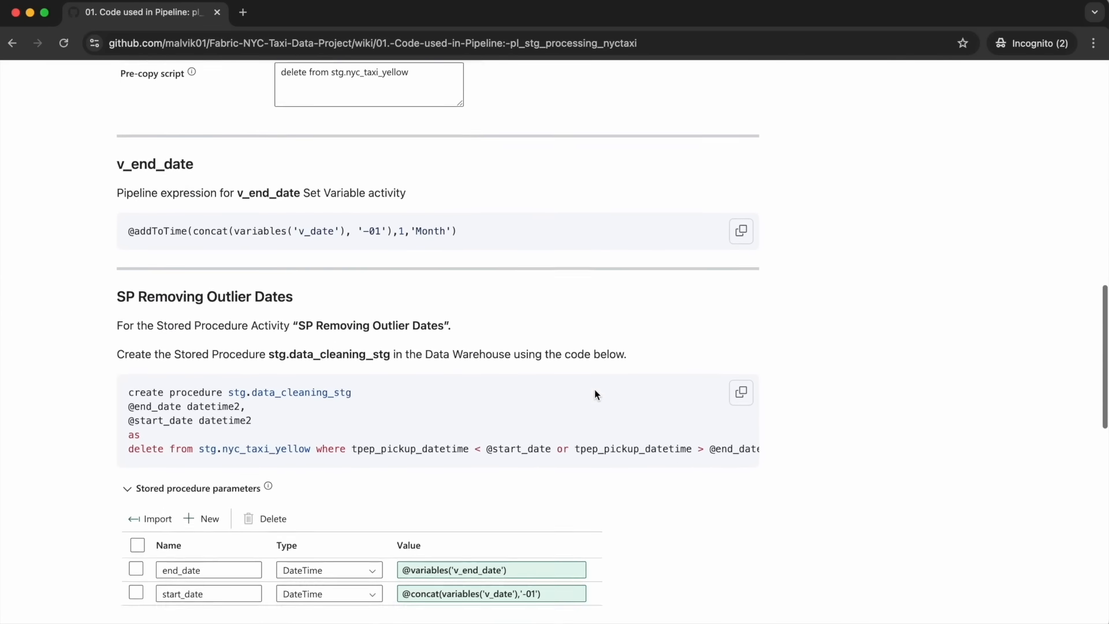
scroll(594, 390, down, 5)
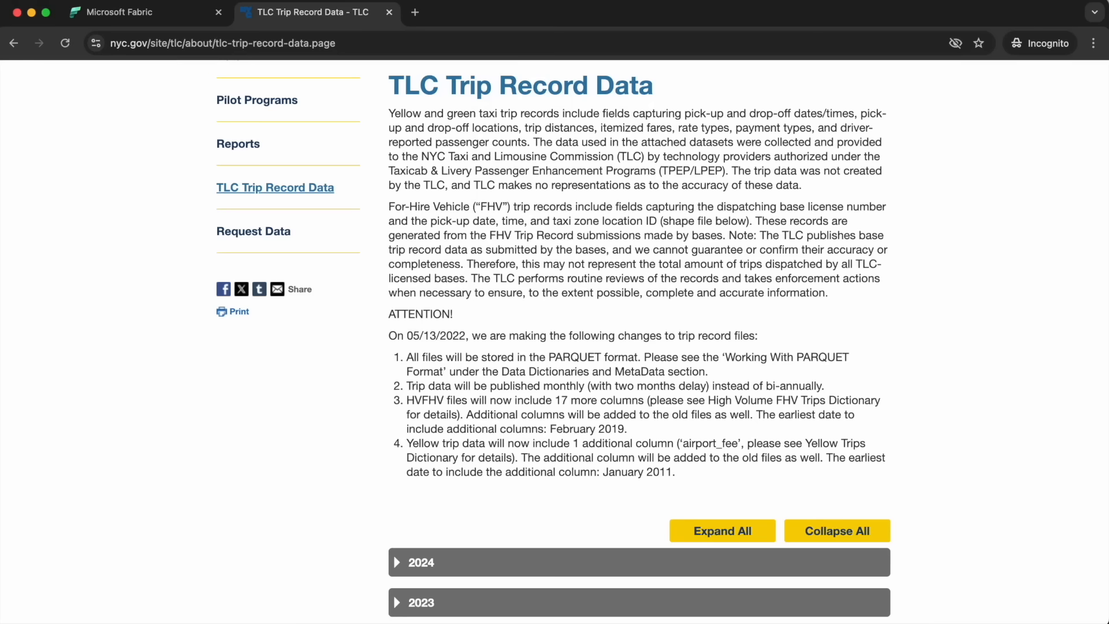
On the TLC Trip Record Data page, examine the 2024 monthly Yellow Taxi Trip Records files, then collapse that year.
scroll(402, 268, up, 4)
scroll(534, 235, down, 3)
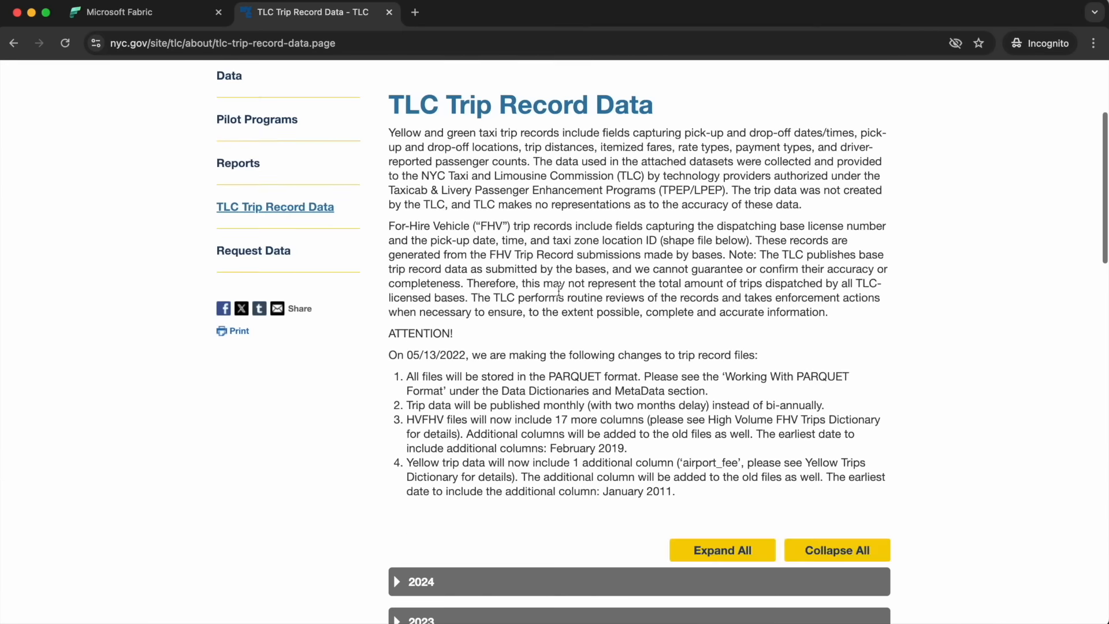
scroll(555, 293, down, 5)
click(396, 300)
scroll(590, 304, down, 4)
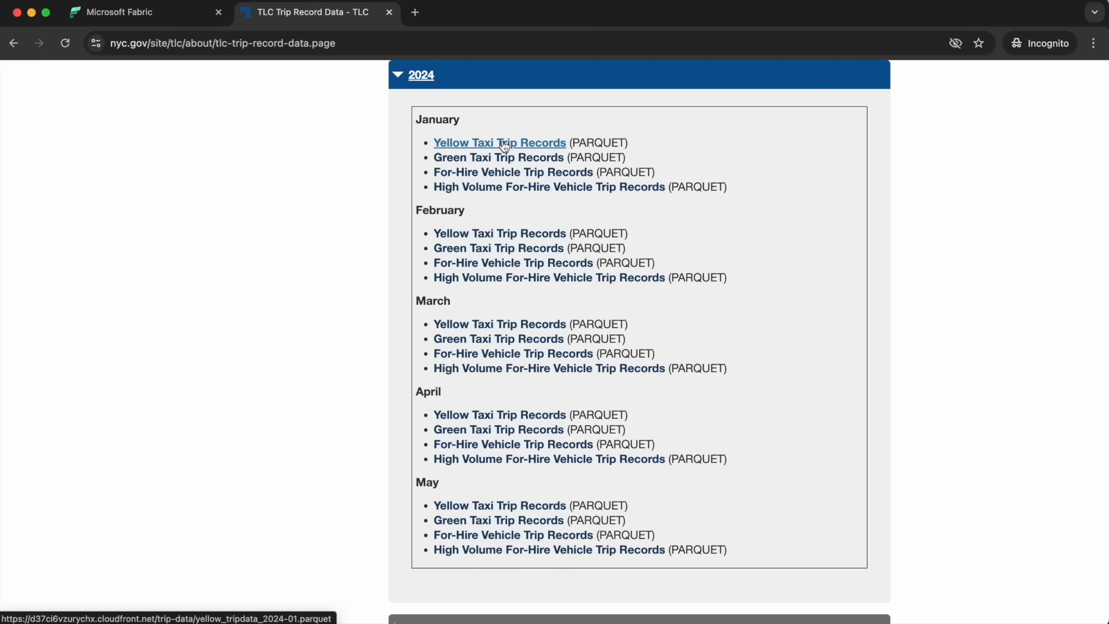
click(471, 149)
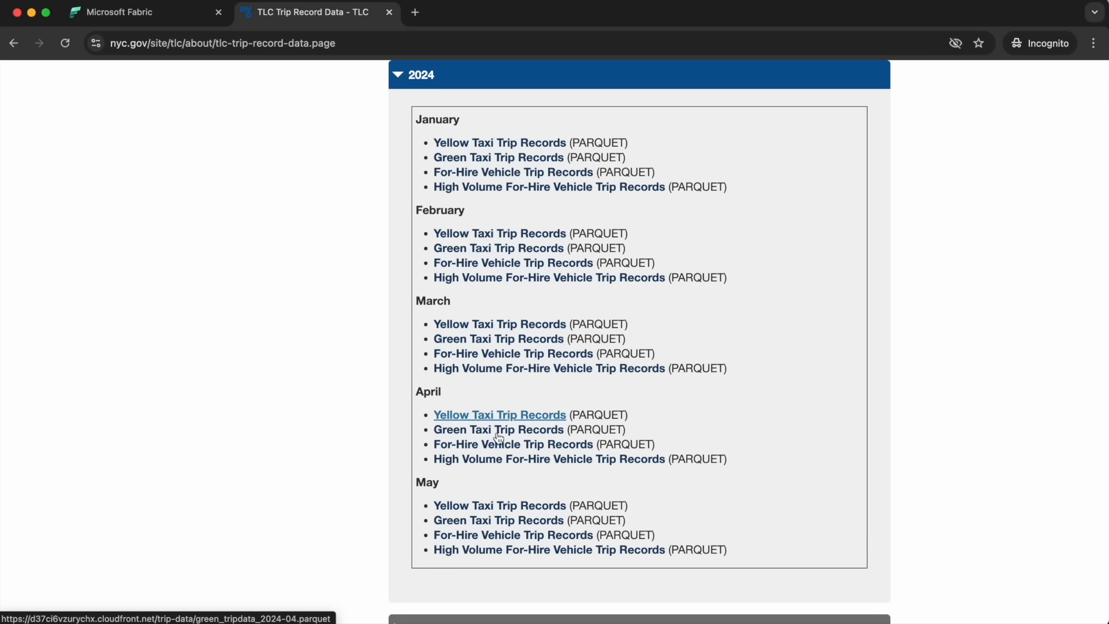
click(420, 85)
Open the Yellow Trips Data Dictionary and review the field names and descriptions on its first page.
scroll(252, 391, down, 10)
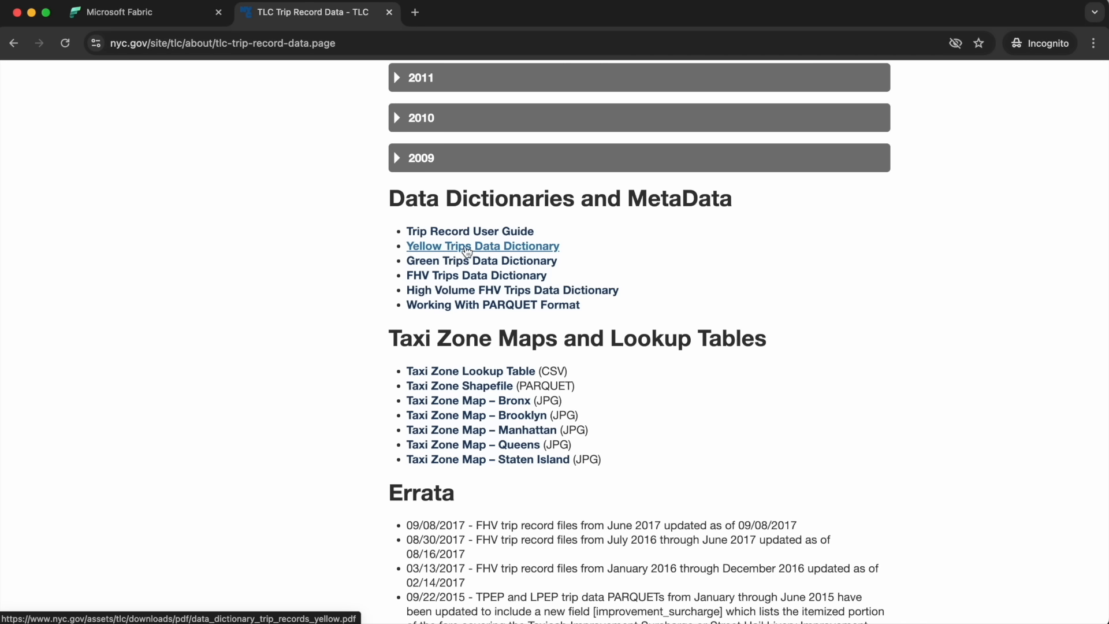
click(466, 250)
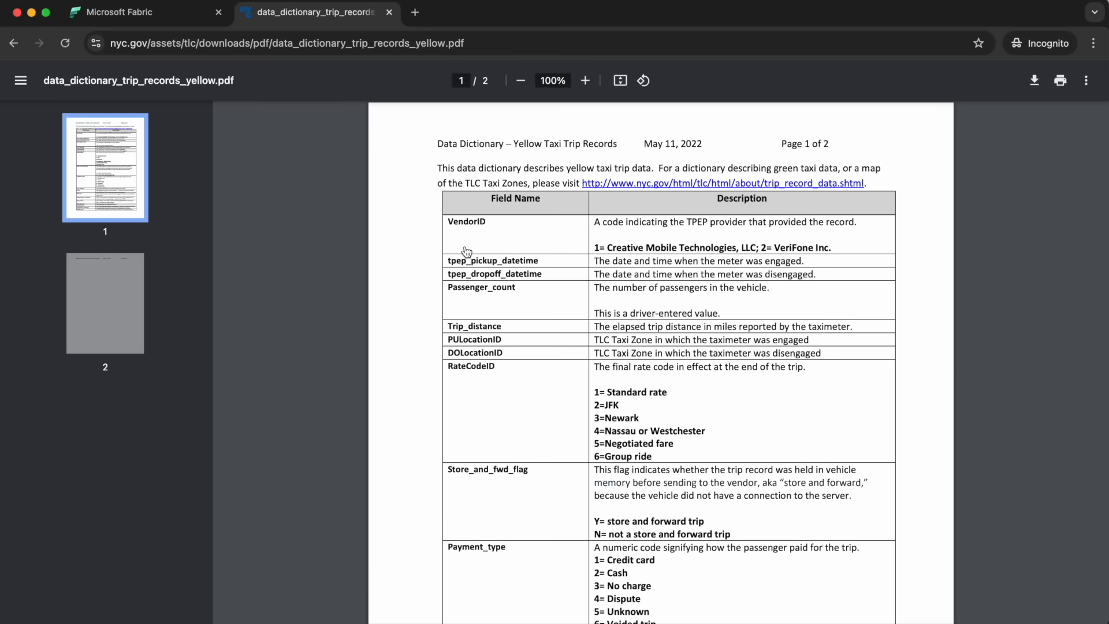
scroll(488, 272, down, 3)
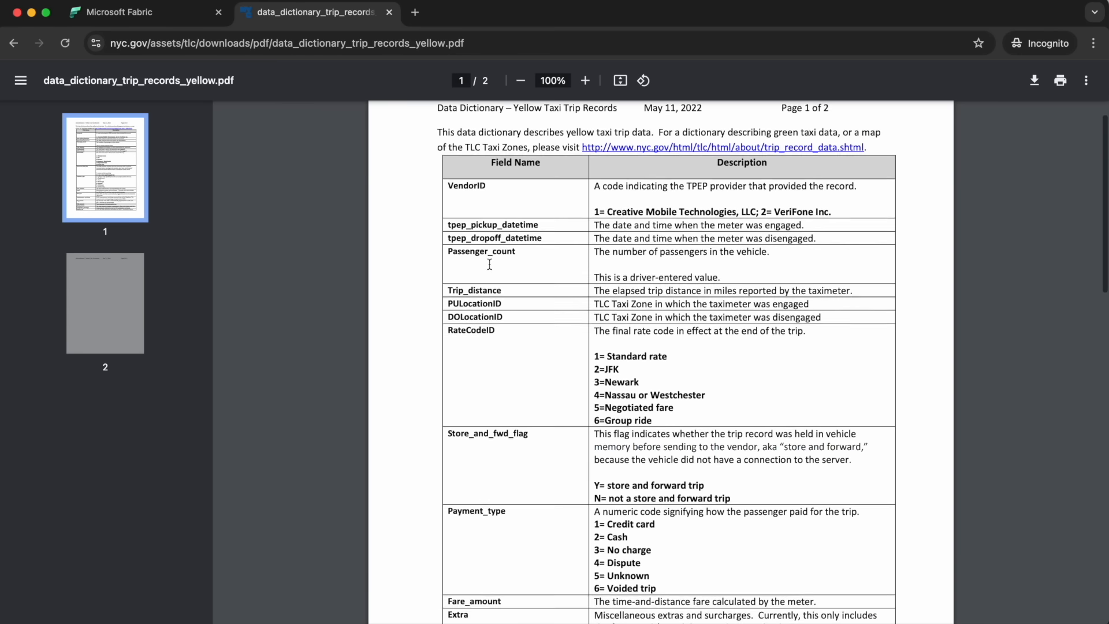
scroll(488, 271, up, 3)
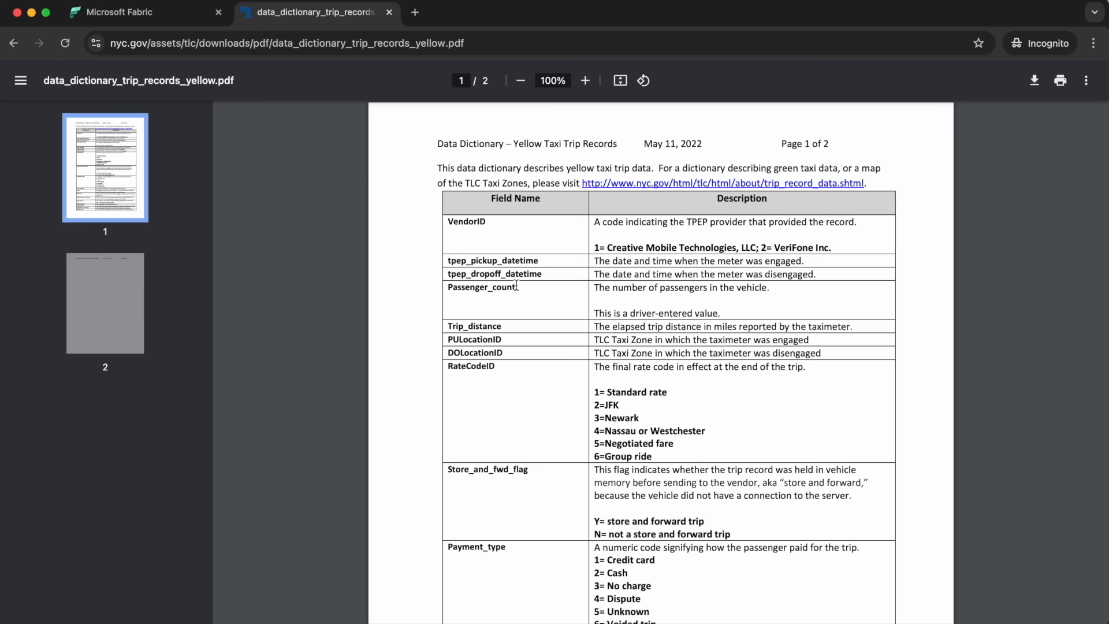
scroll(640, 288, down, 2)
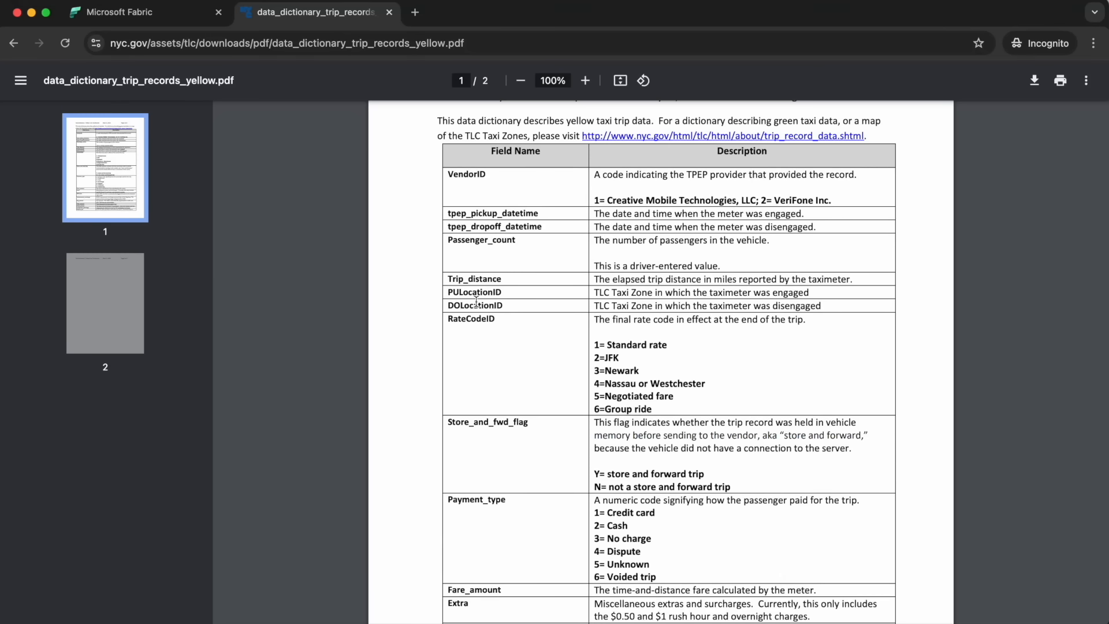
scroll(476, 301, down, 2)
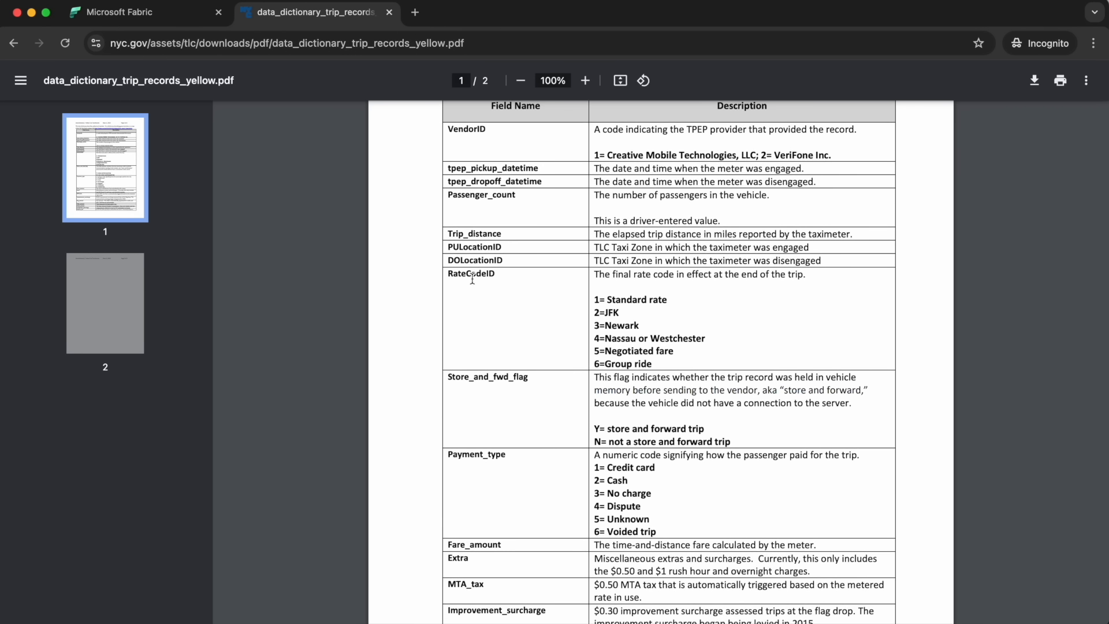
scroll(535, 287, down, 5)
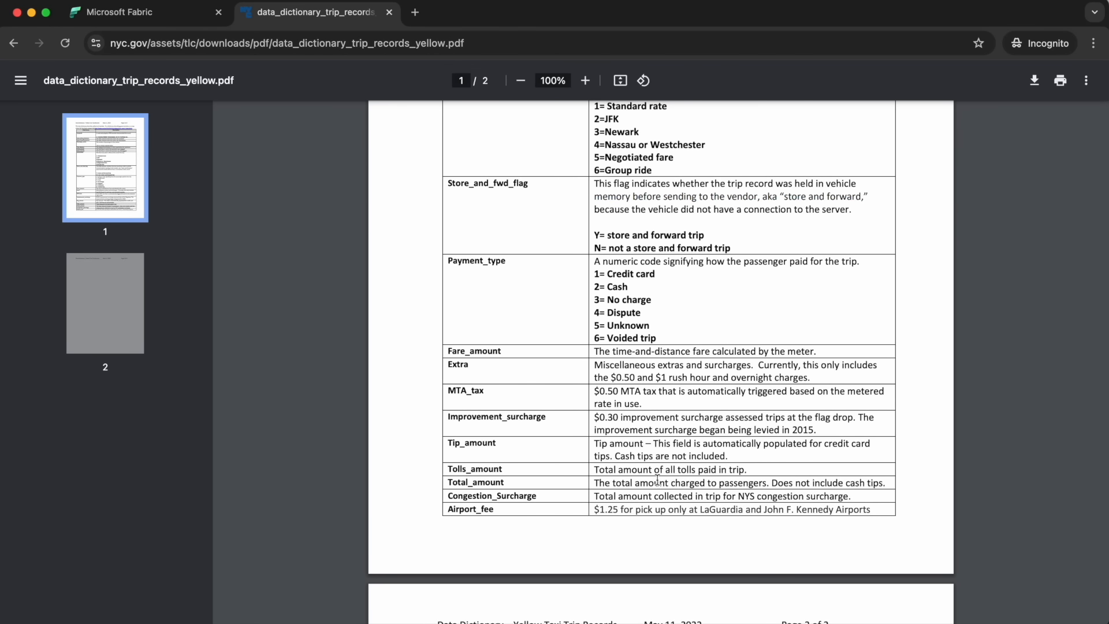
scroll(657, 479, up, 7)
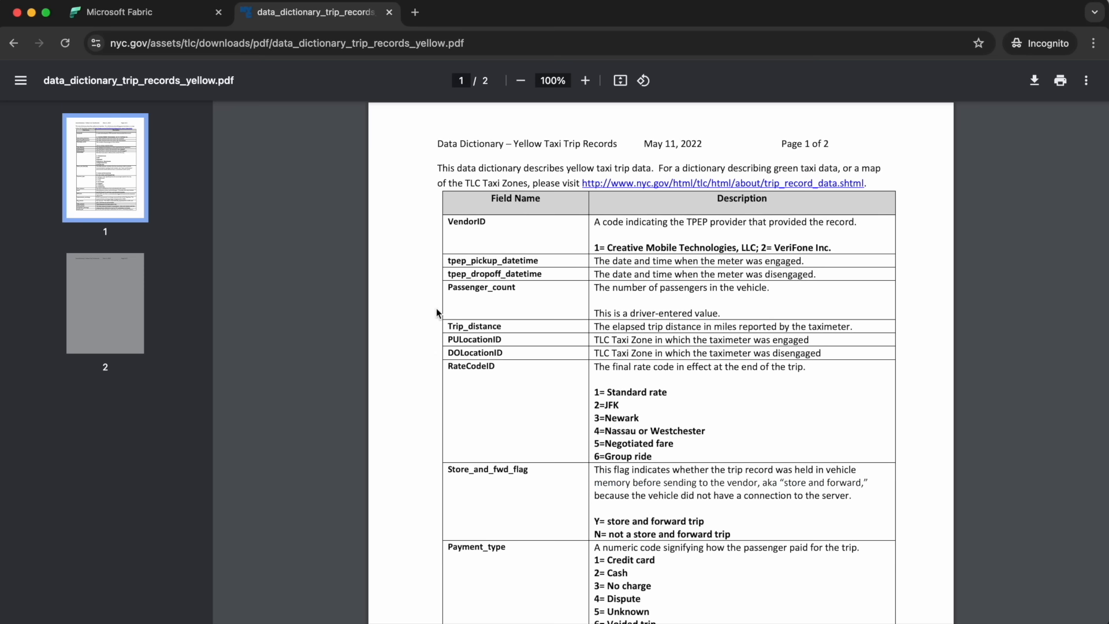
Return to the trip record page, download the Taxi Zone Lookup Table CSV, inspect it in Excel and close it without saving.
click(14, 43)
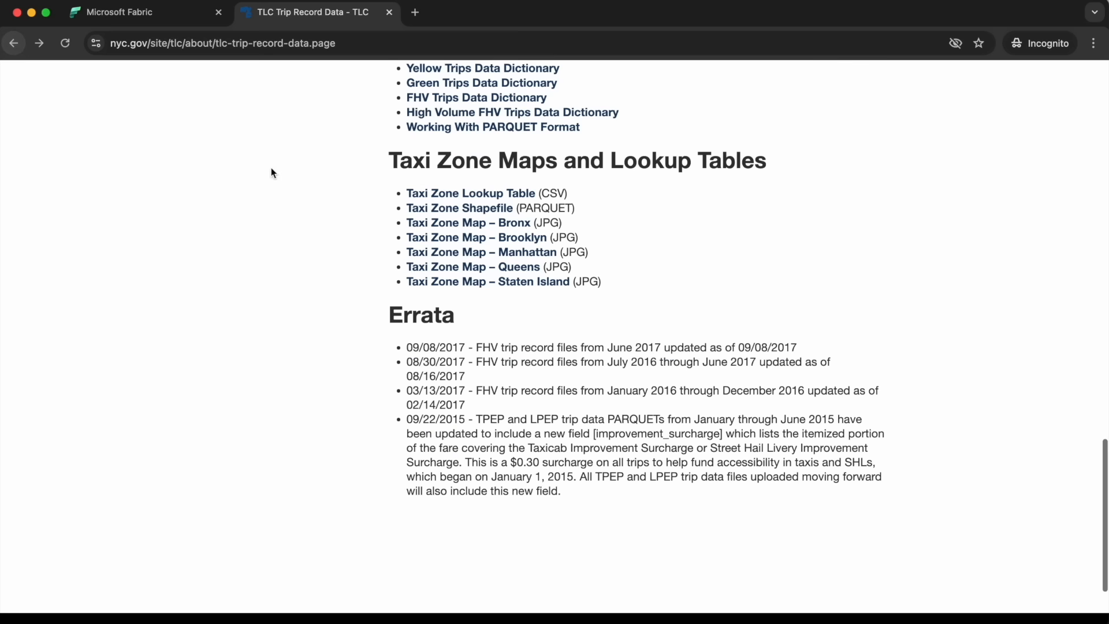
click(447, 198)
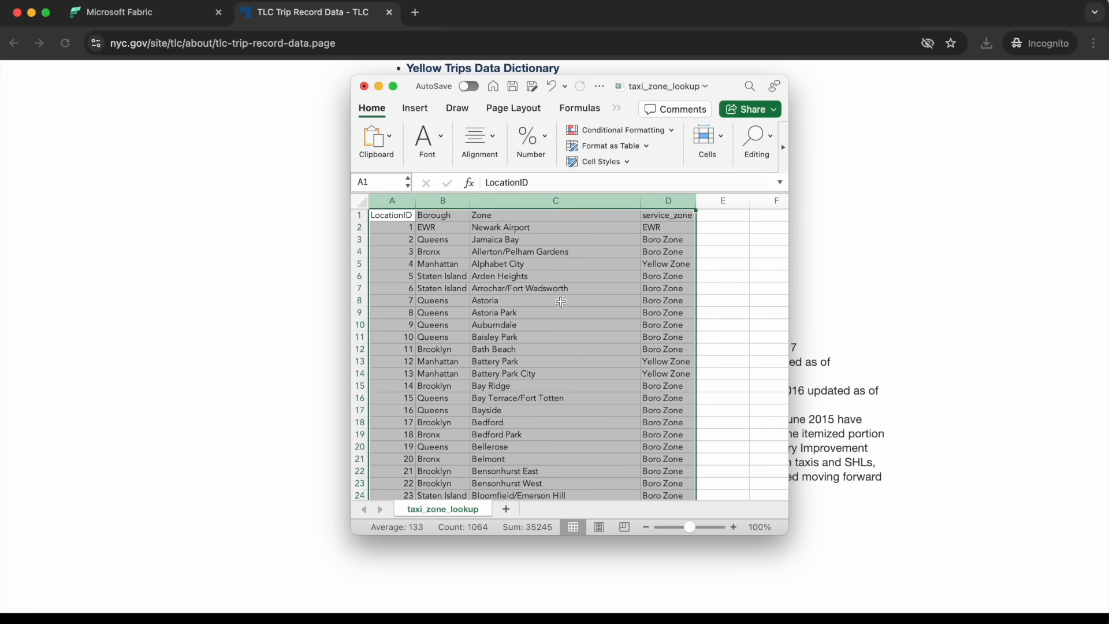
click(505, 280)
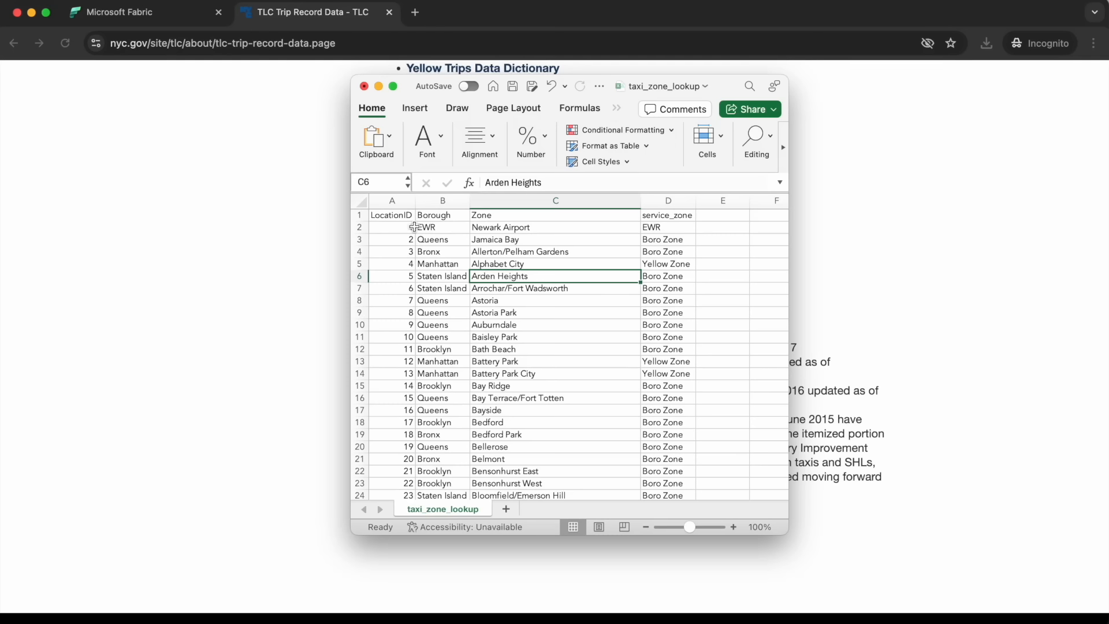
click(363, 86)
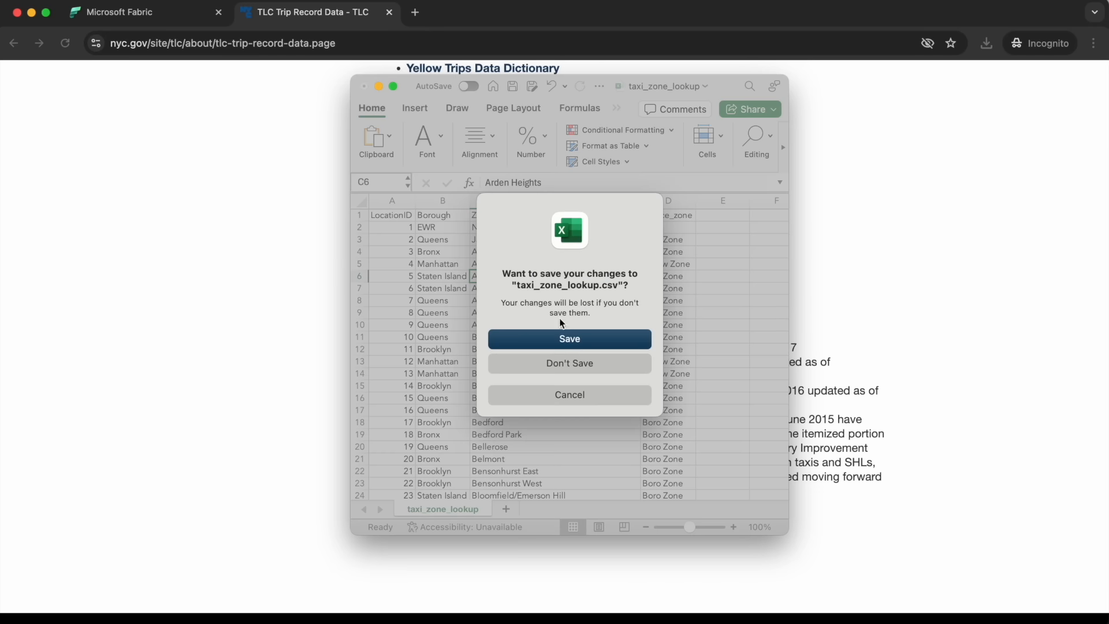
click(527, 369)
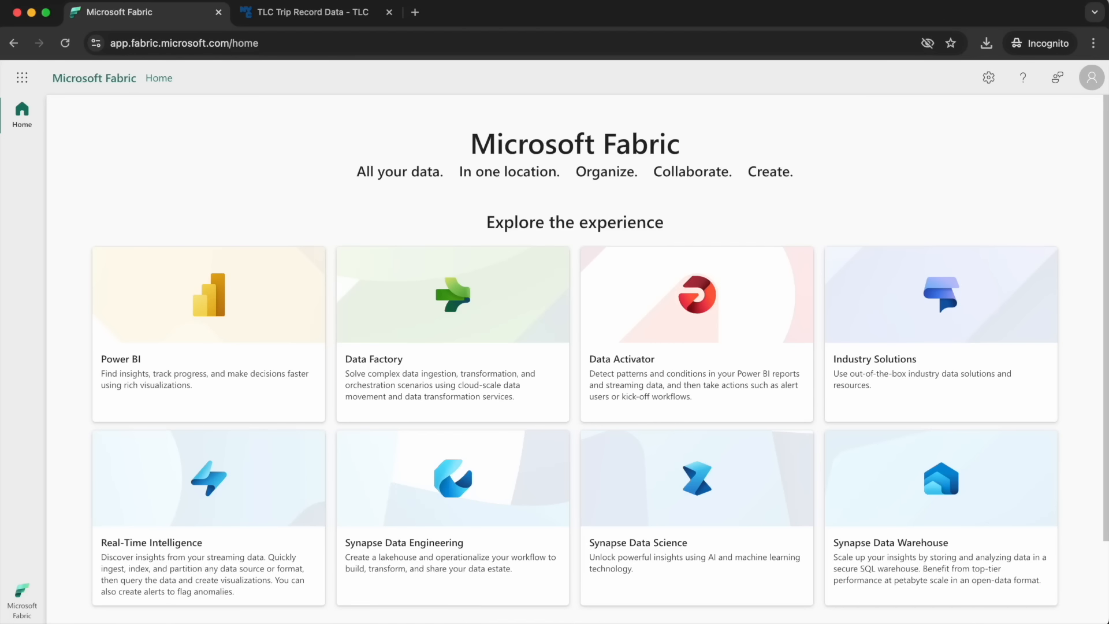
In Microsoft Fabric's Data Factory experience, create a workspace named NYCTaxiDataProject.
click(447, 367)
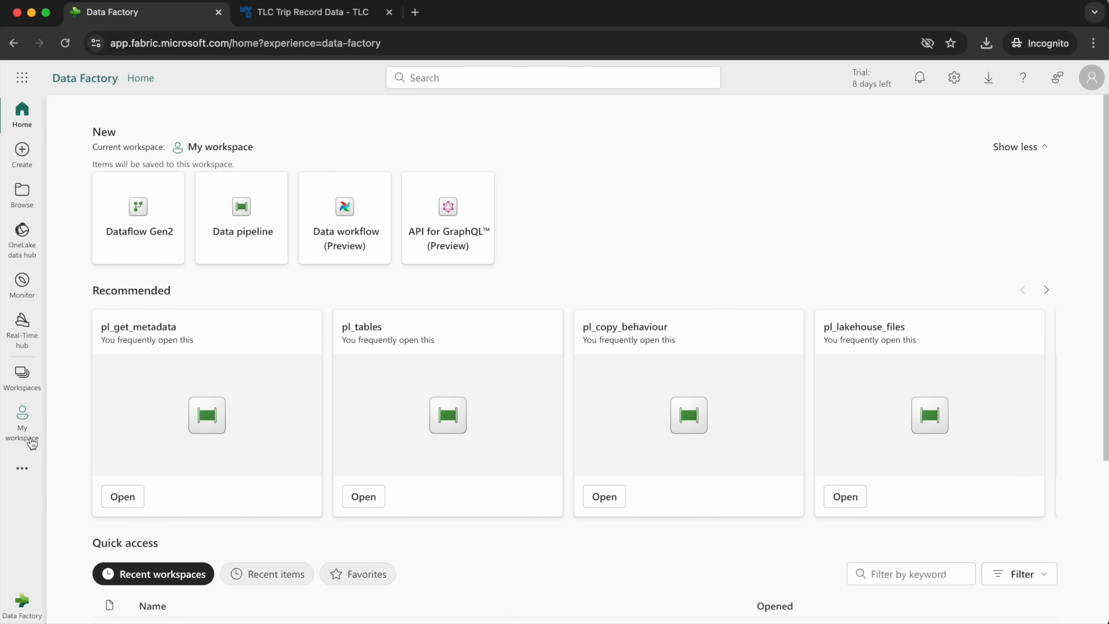
click(24, 386)
click(155, 602)
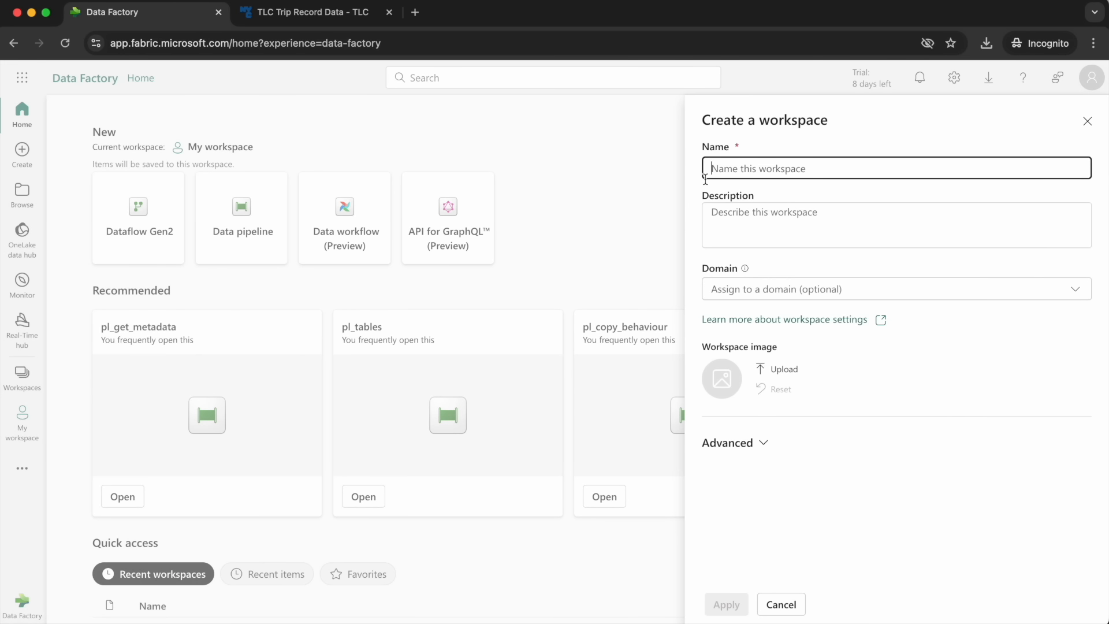
text(NYC)
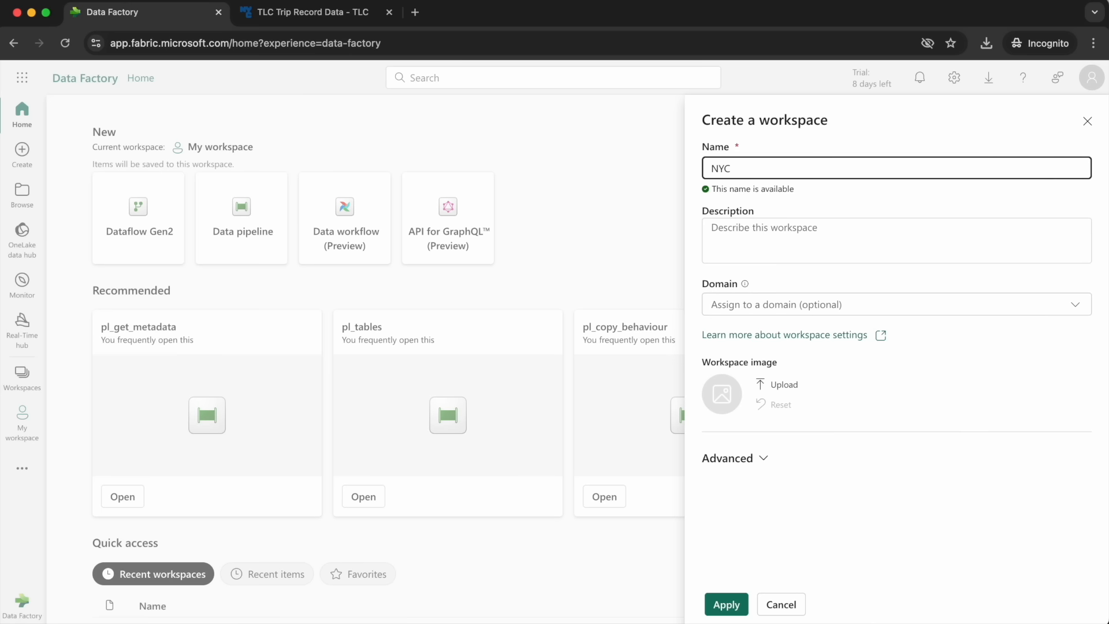
text(TaxiDataProject)
click(726, 607)
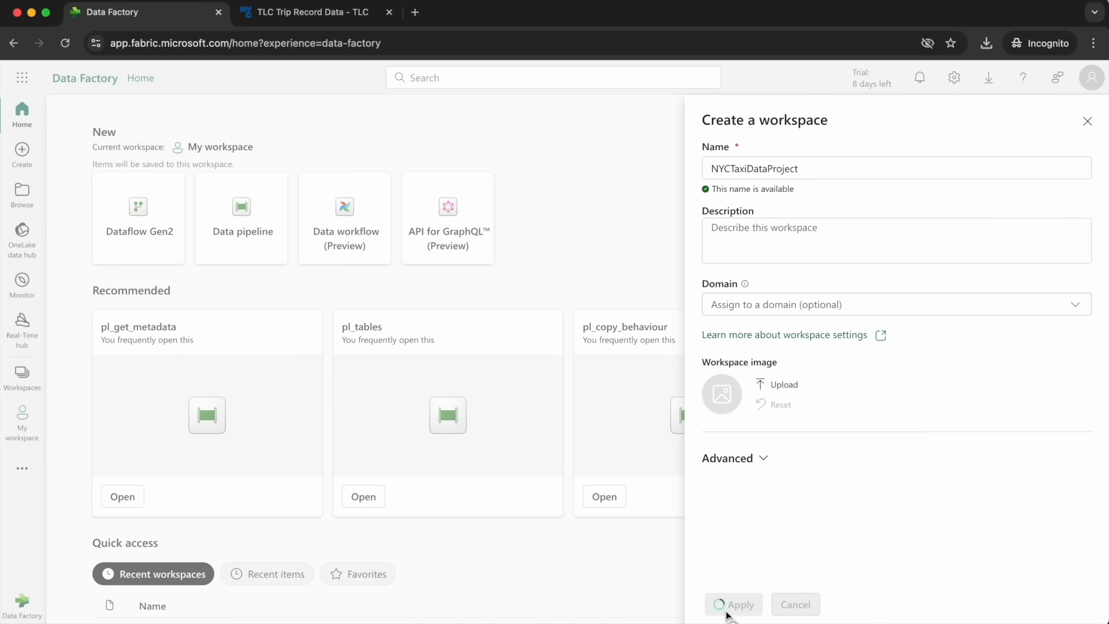
Open NYCTaxiDataProject from the workspace list, look again at the TLC lookup table links, and return to the workspace.
click(35, 383)
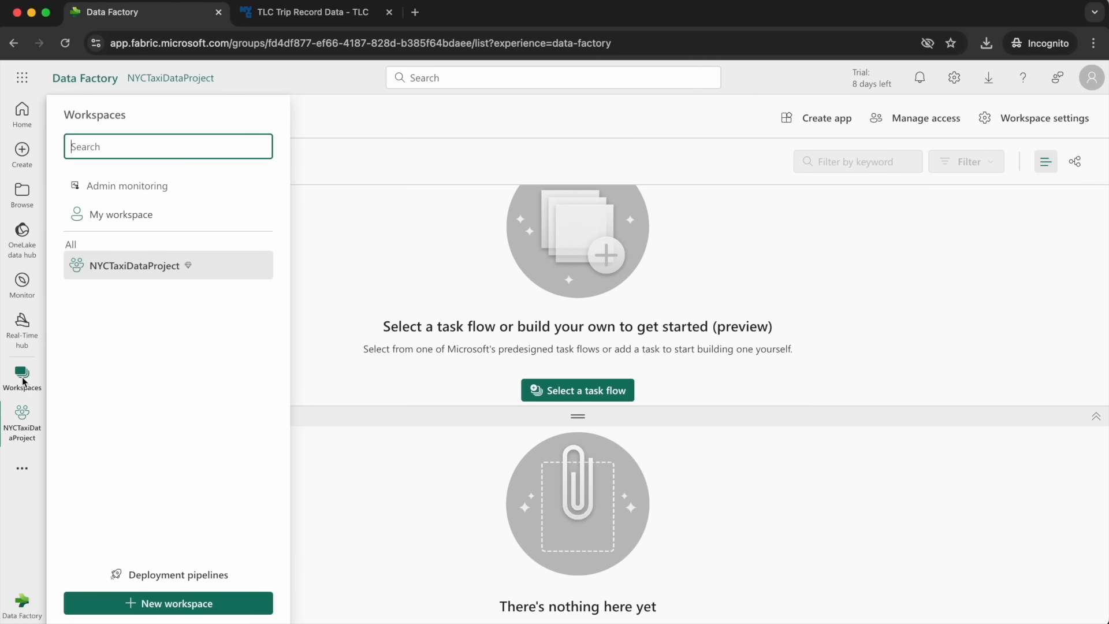
click(127, 267)
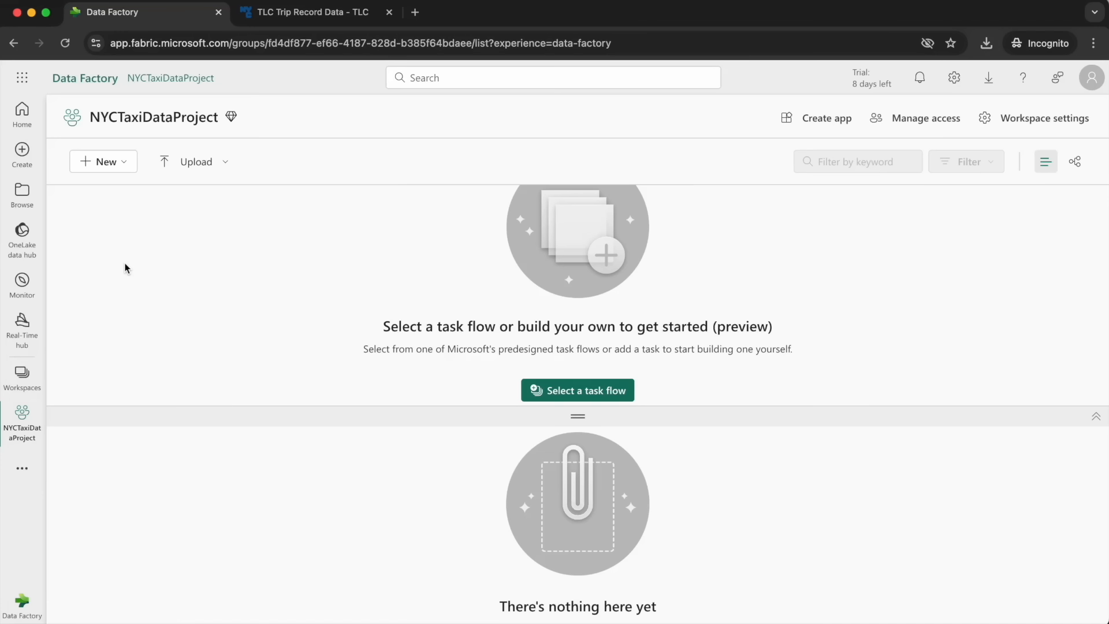
click(265, 17)
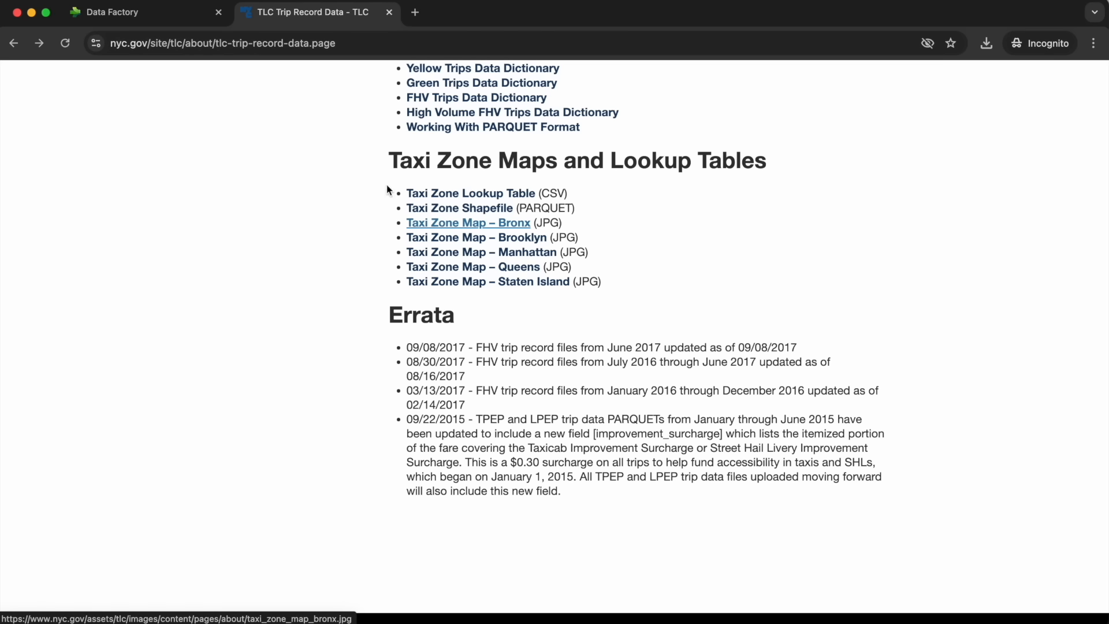
click(138, 10)
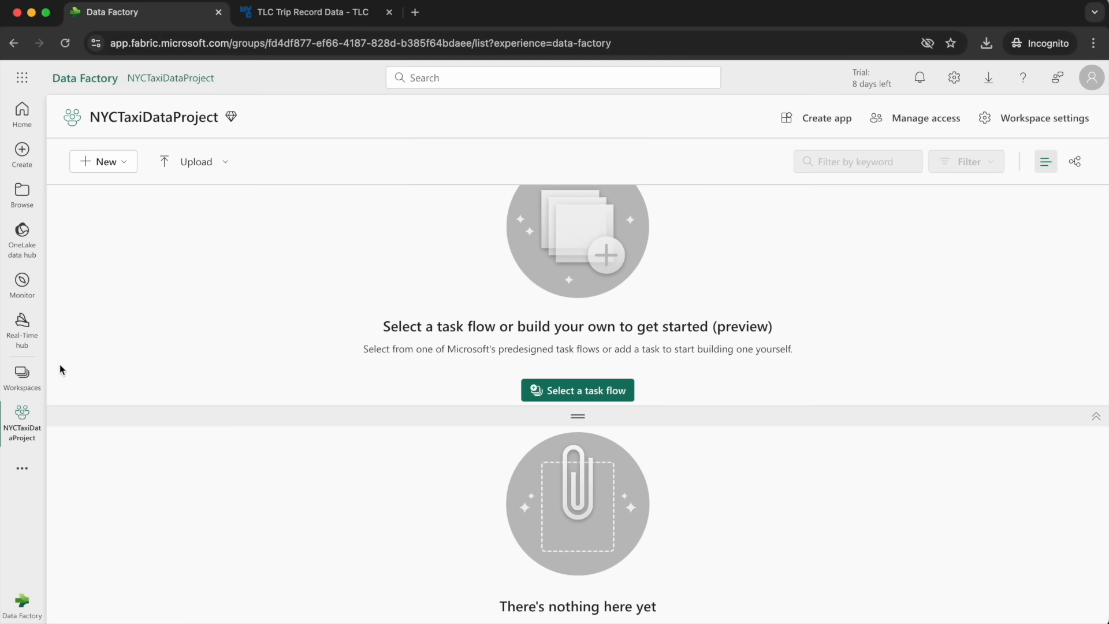
Switch to the Synapse Data Engineering experience and create a lakehouse named ProjectLakehouse without lakehouse schemas.
click(104, 163)
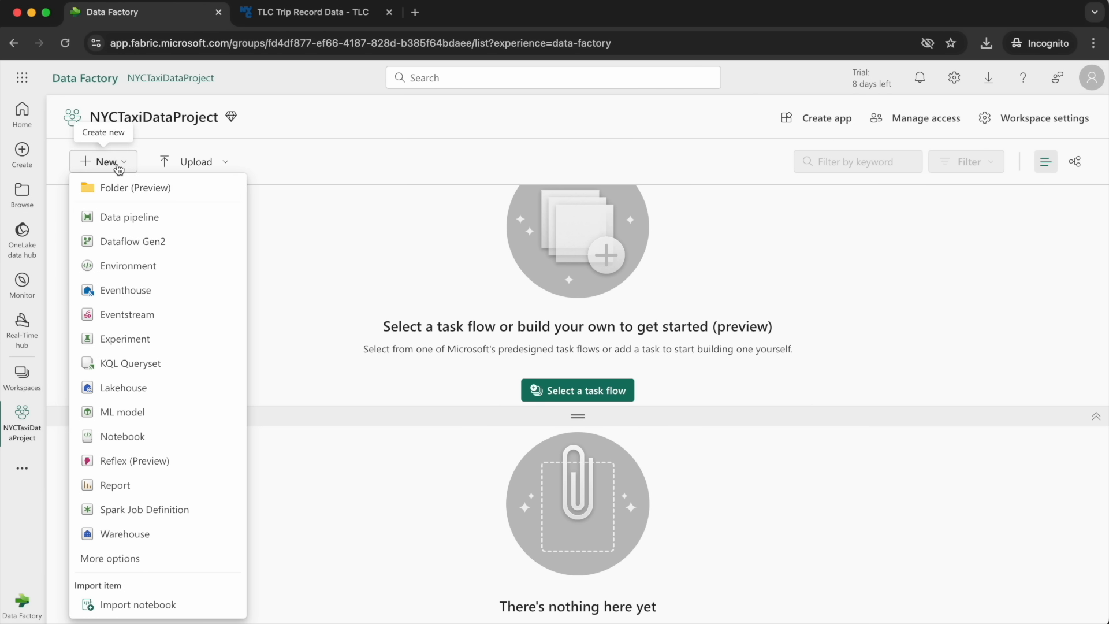
click(22, 604)
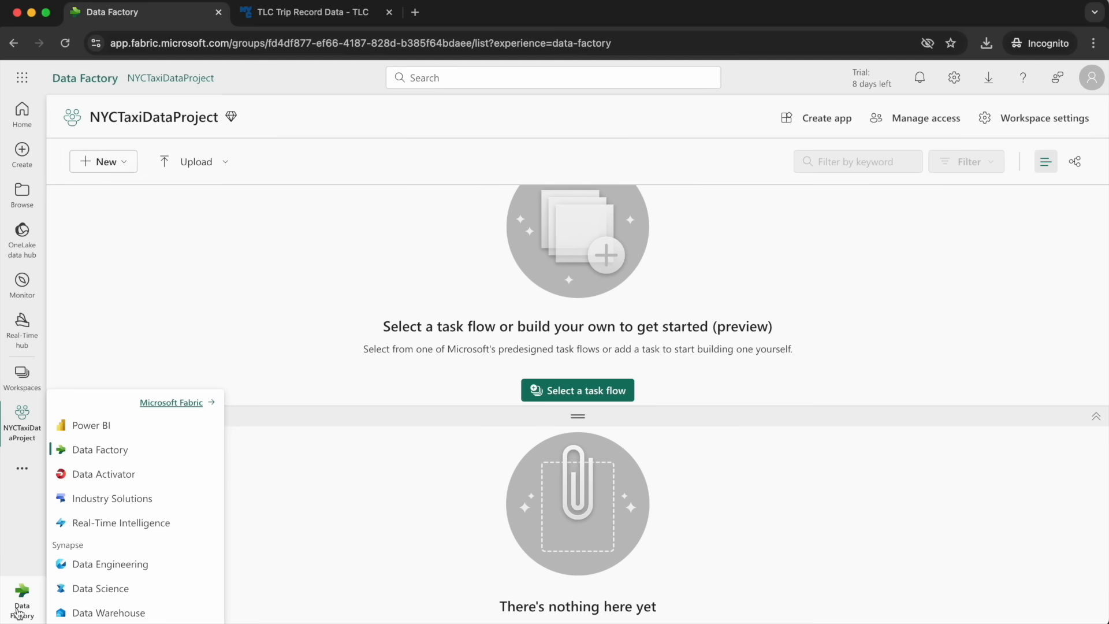
click(125, 563)
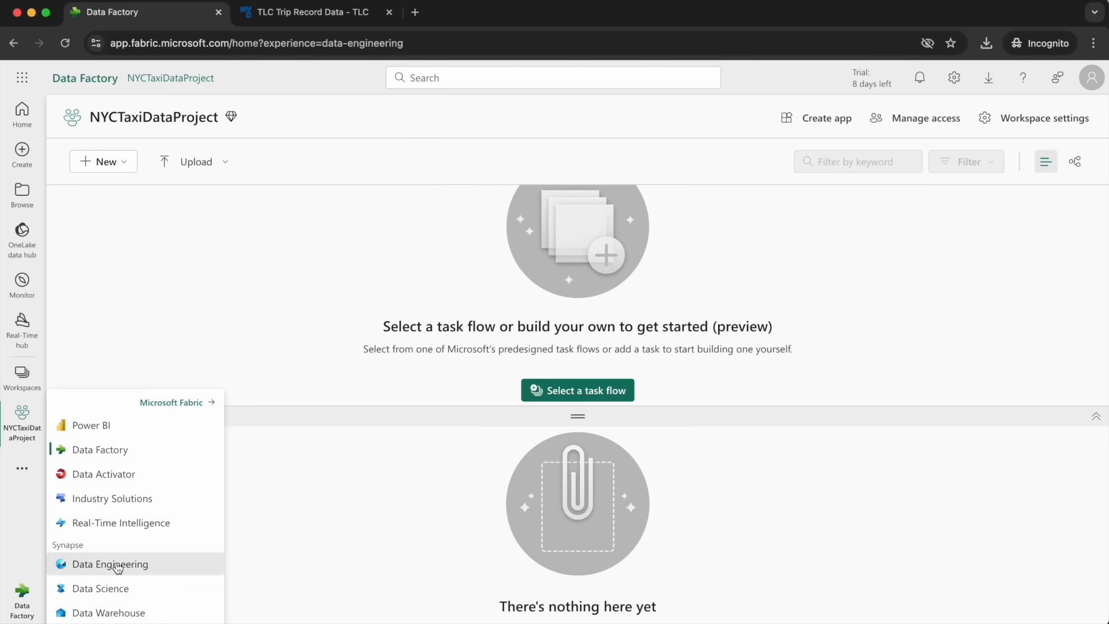
click(140, 211)
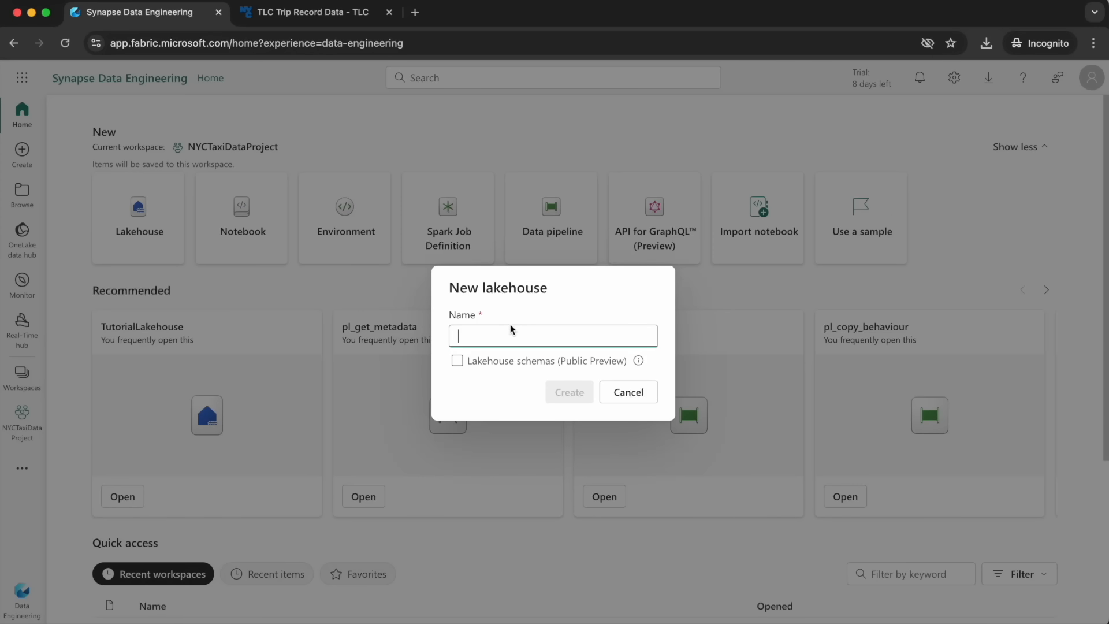
text(ProjectLakehouse)
click(564, 391)
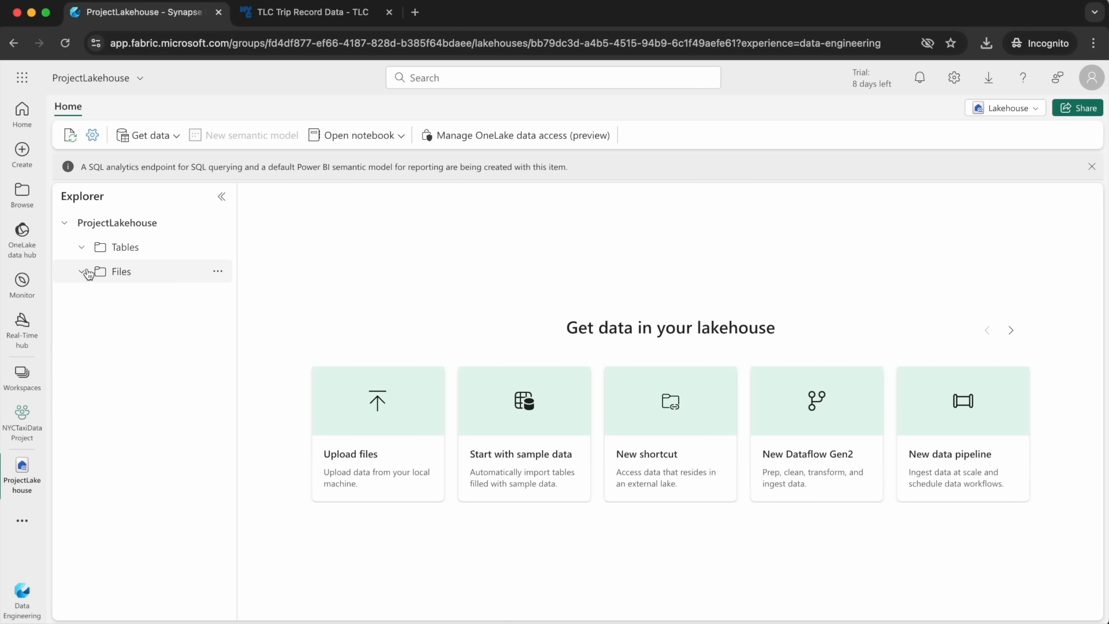
Create a subfolder named nyctaxi_yellow under Files in ProjectLakehouse.
click(219, 274)
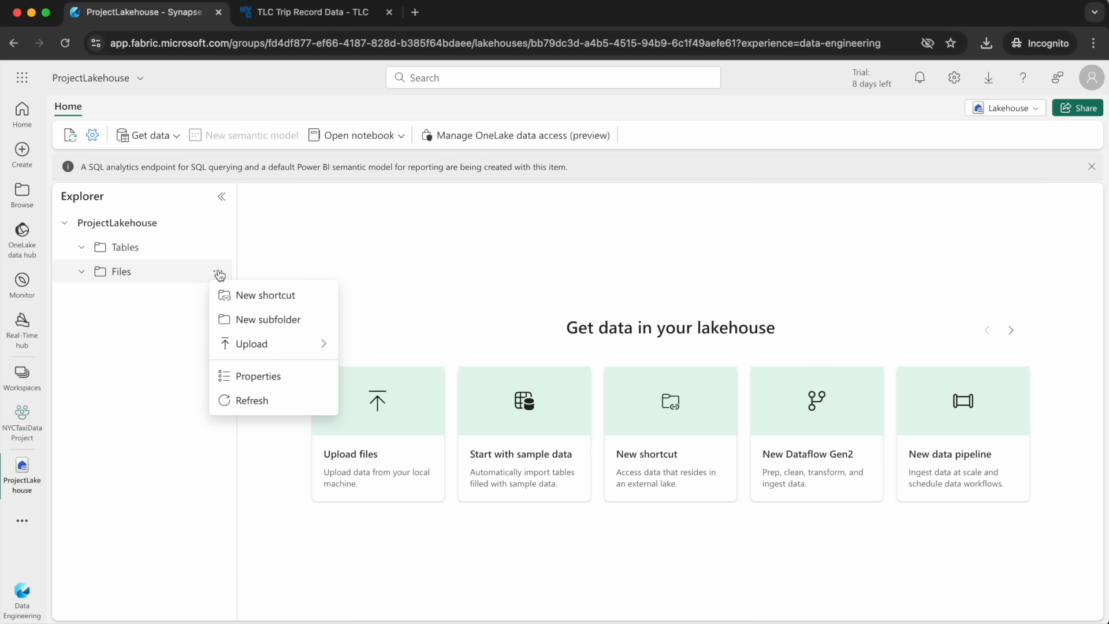
click(241, 319)
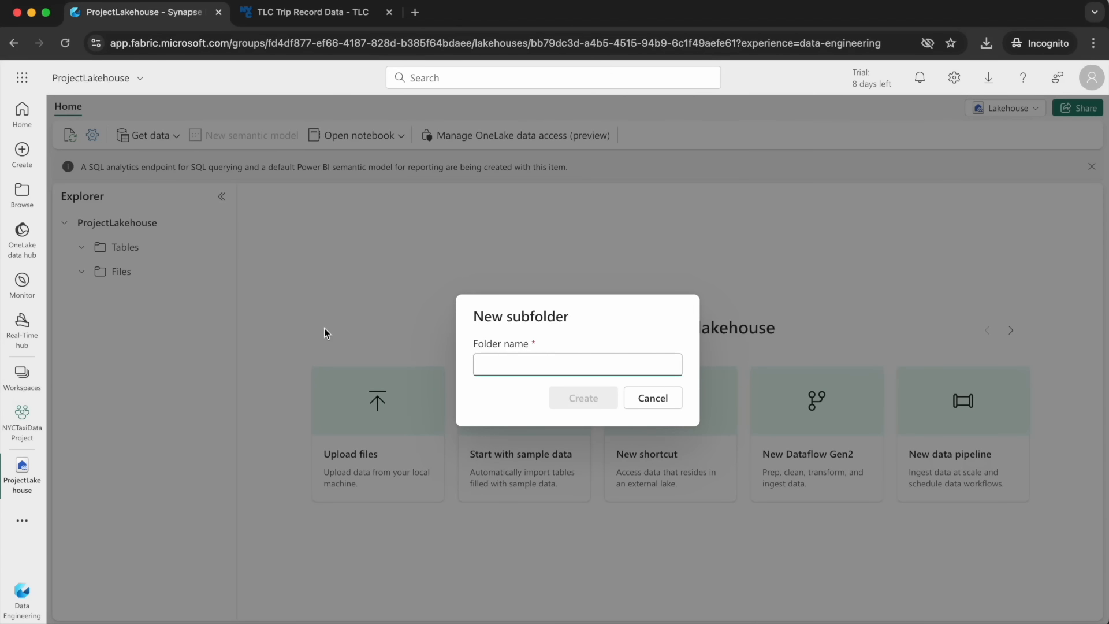
text(nyc)
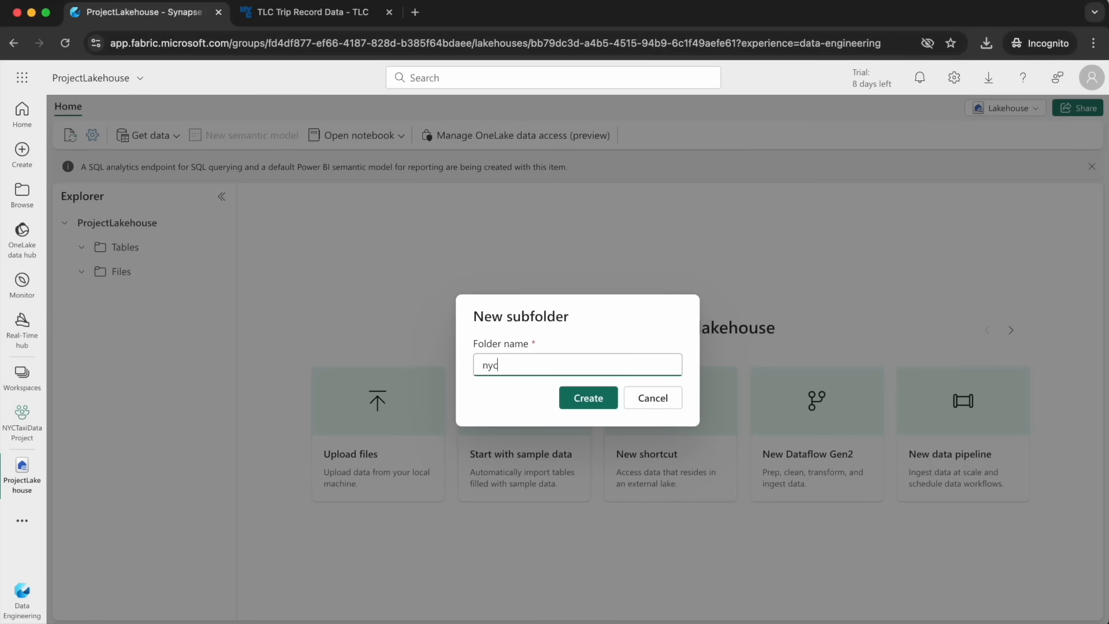
text(_yell)
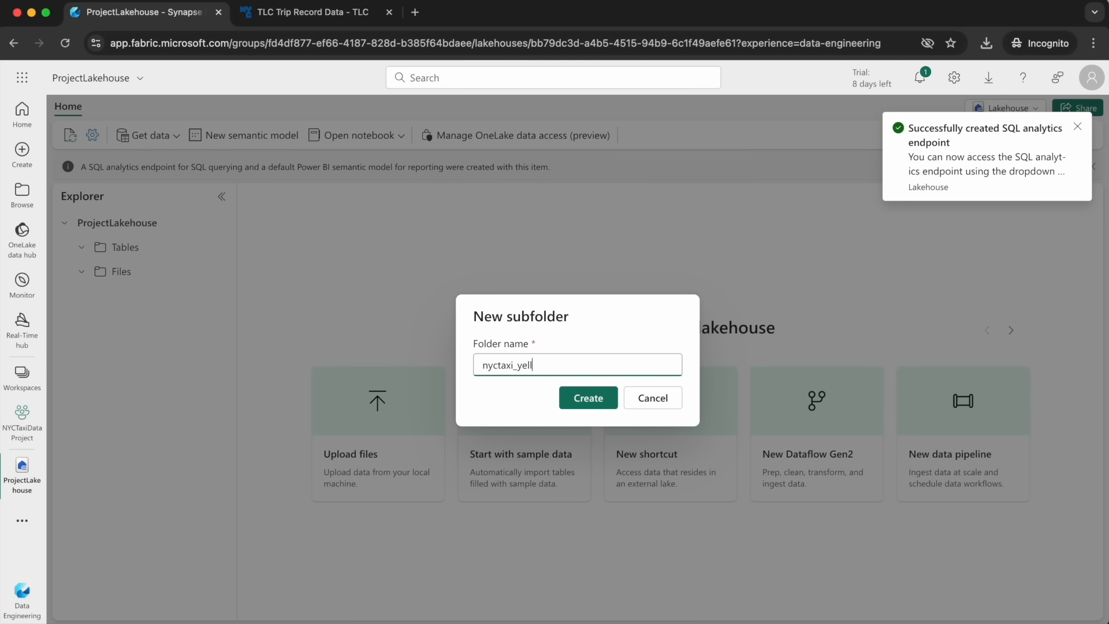
click(578, 399)
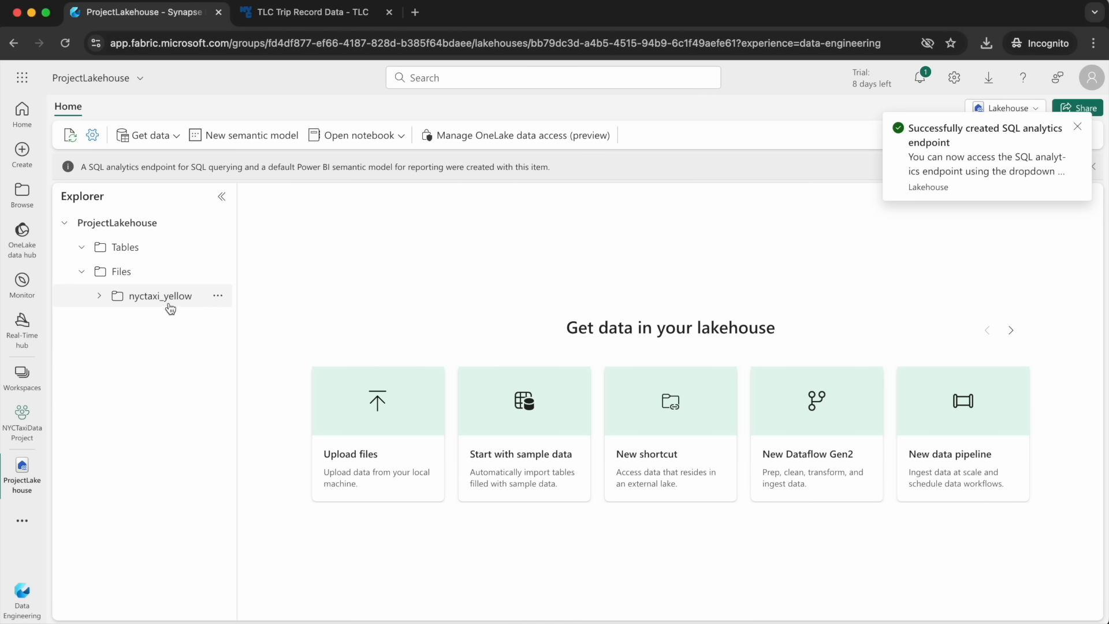
Upload the five parquet files yellow_tripdata_2024-01 through yellow_tripdata_2024-05 to the nyctaxi_yellow folder.
click(219, 297)
click(219, 299)
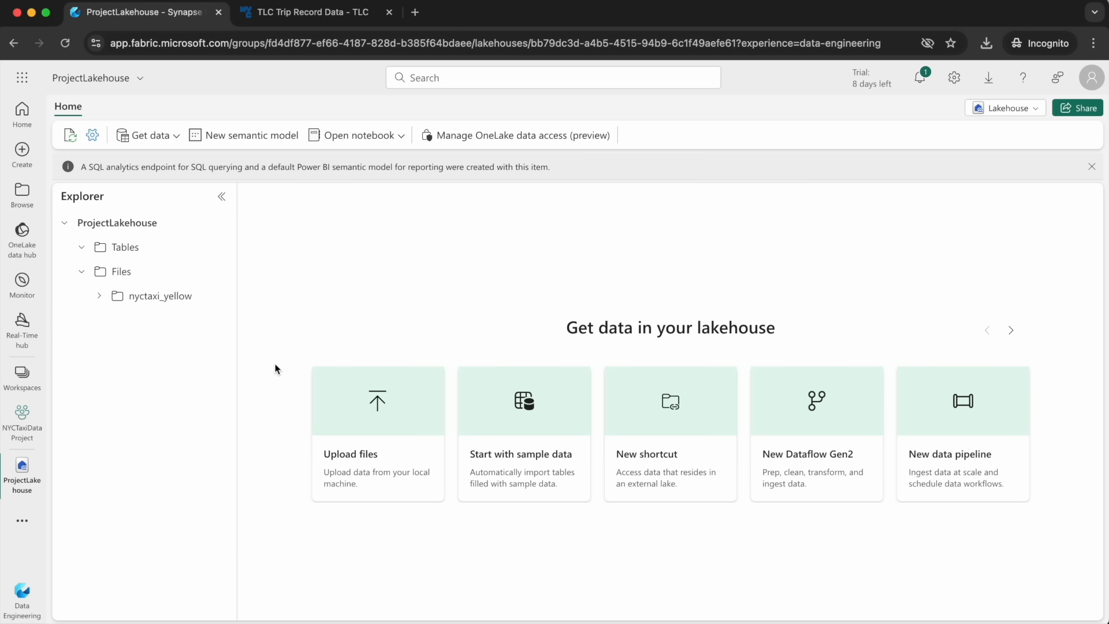
click(212, 296)
mouse_move(283, 399)
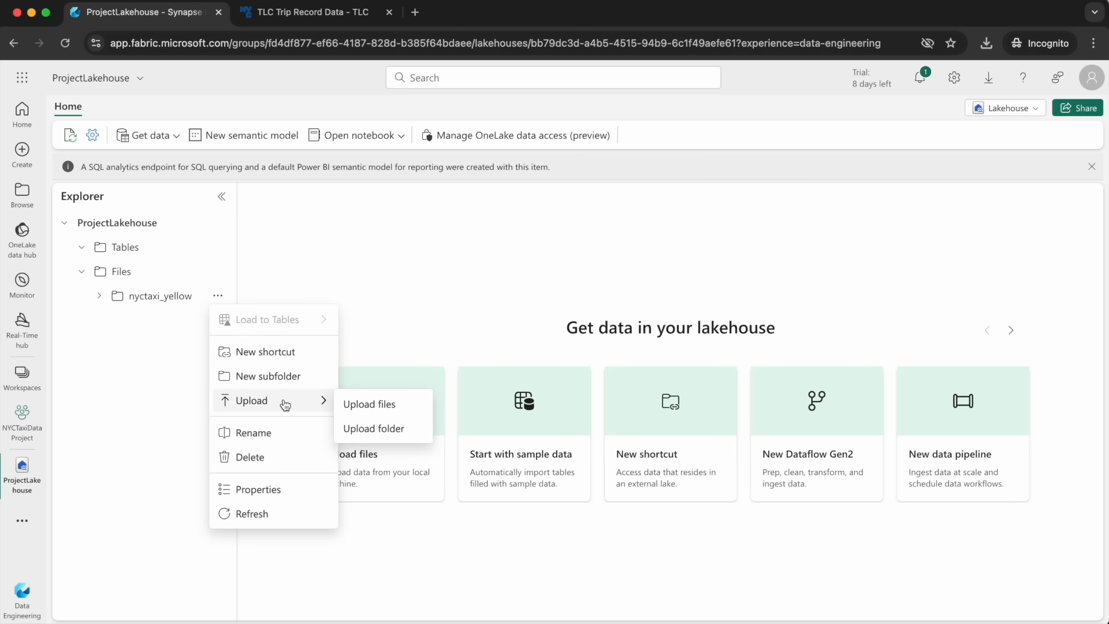
click(382, 406)
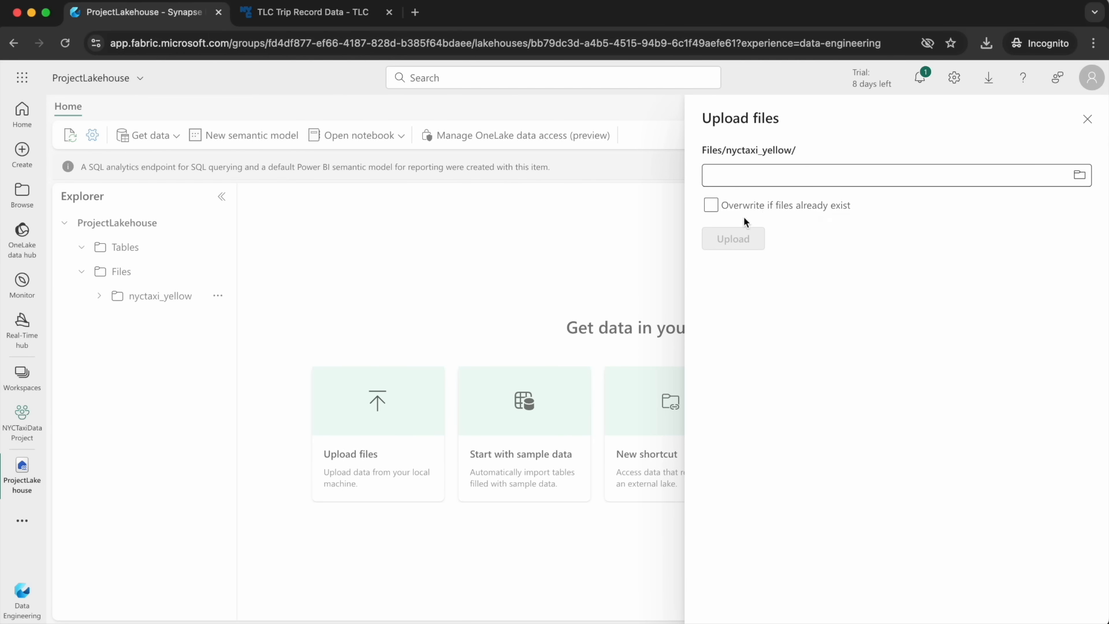
click(1079, 175)
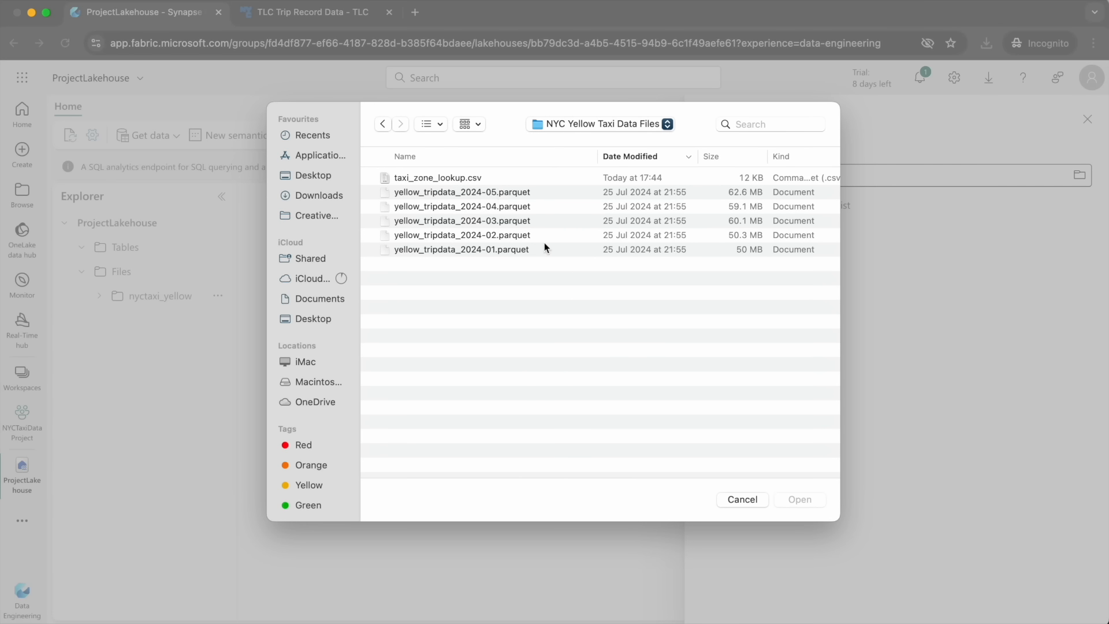
click(480, 247)
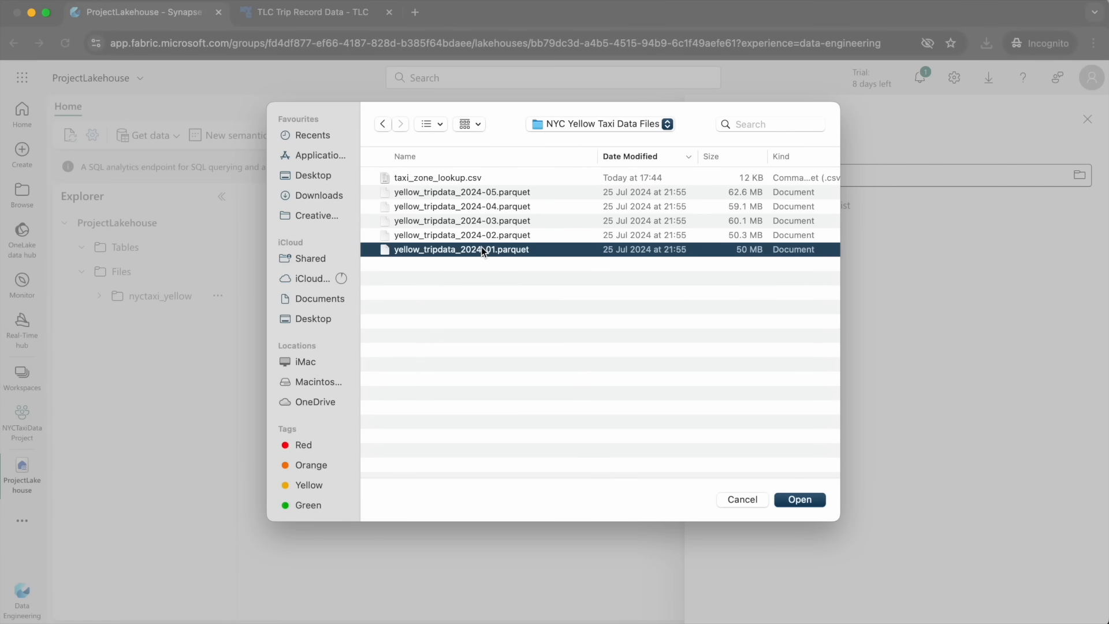
shift+click(476, 194)
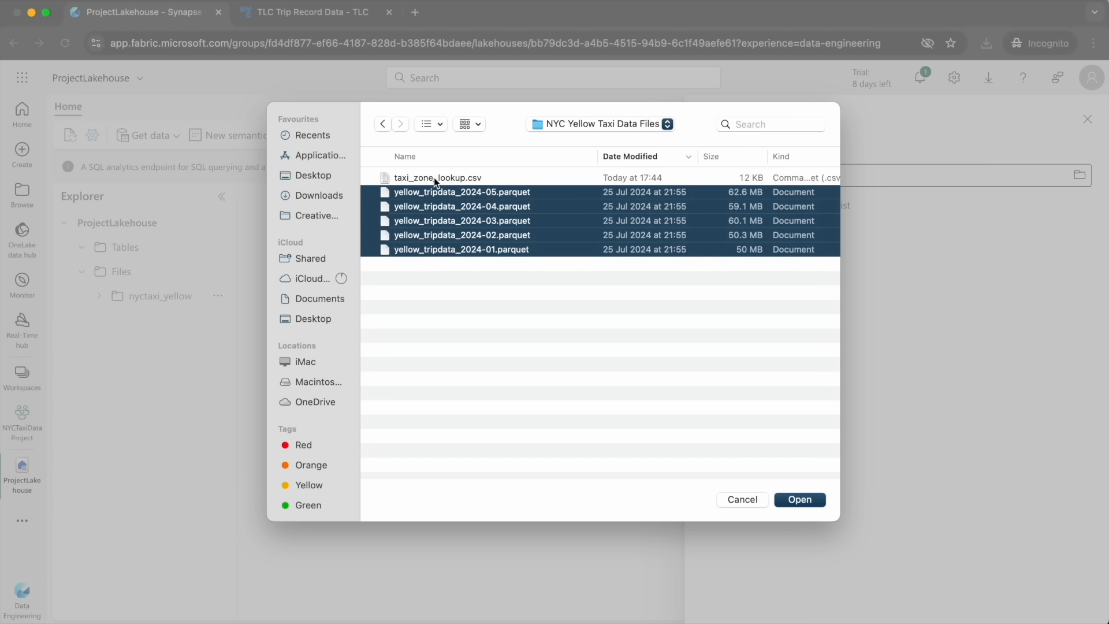
click(798, 501)
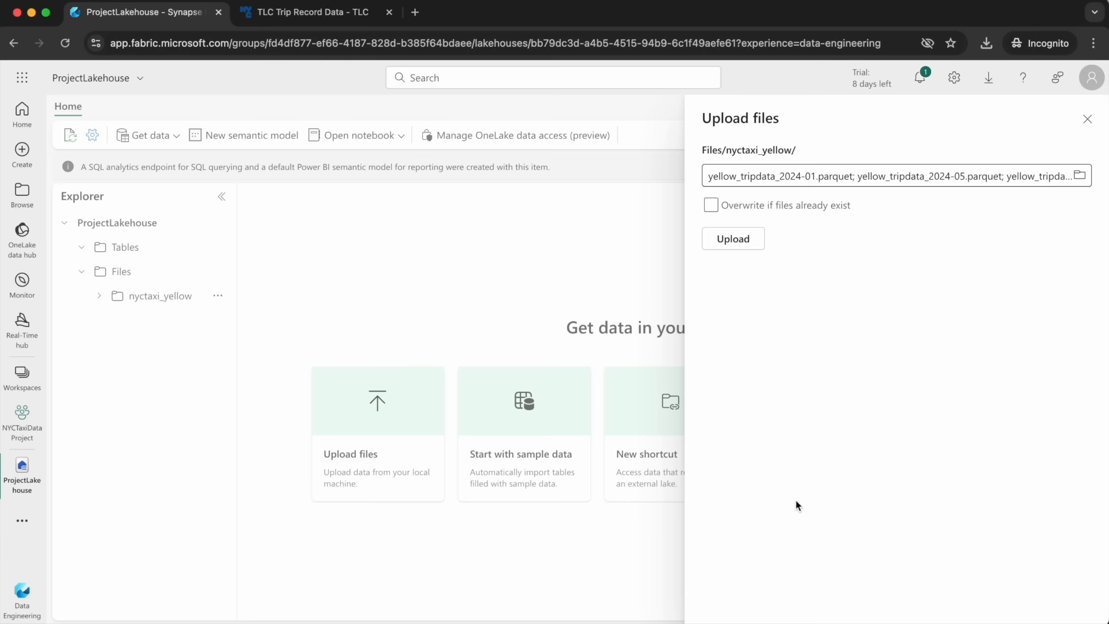
click(735, 240)
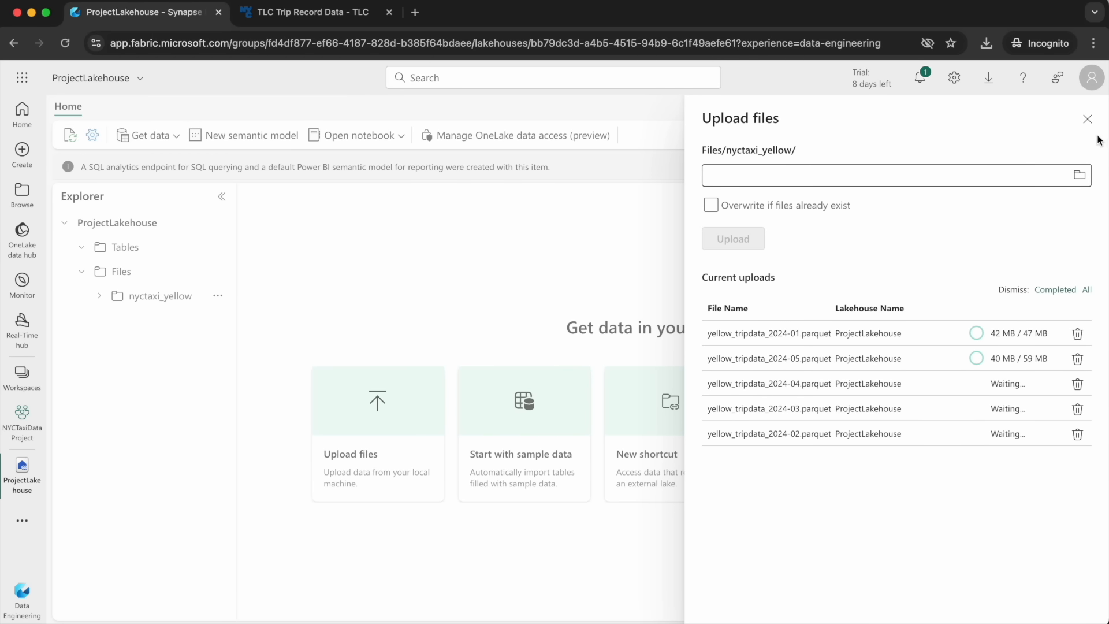
click(1087, 119)
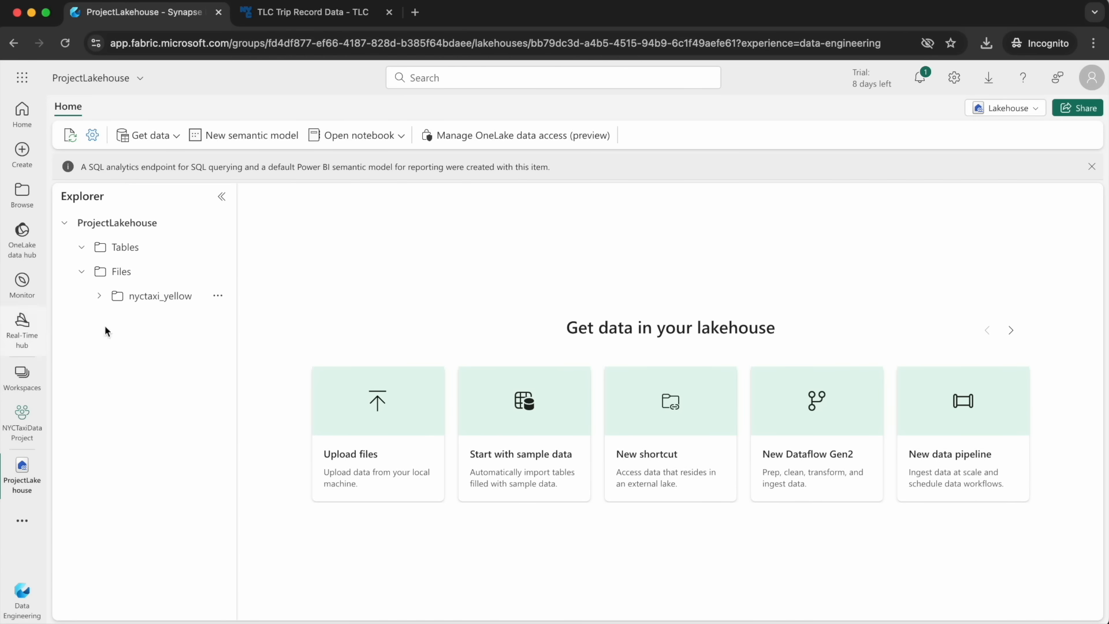
Create a second subfolder named nyctaxi_lookup_zones under the lakehouse's Files.
click(218, 272)
click(223, 274)
click(223, 272)
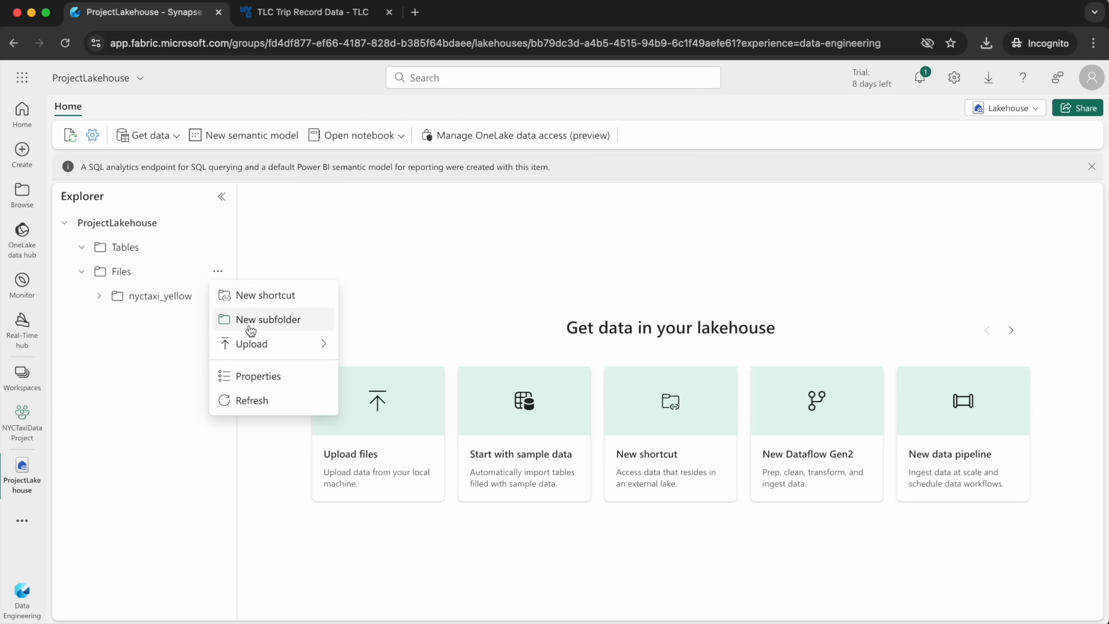
click(264, 319)
text(nyctaxi_lookup_zones)
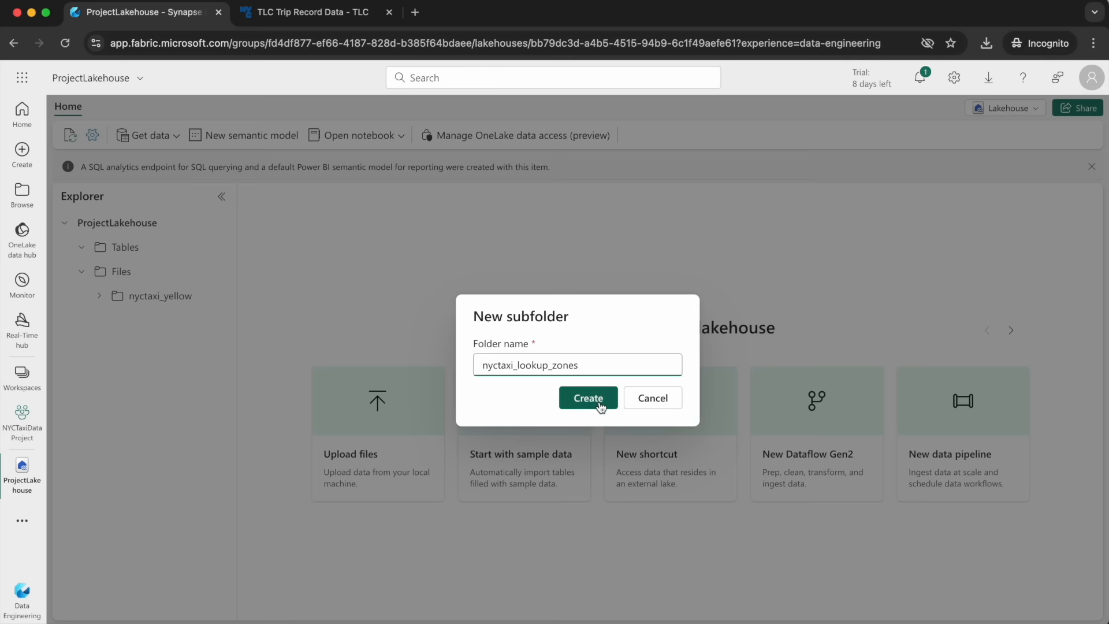
click(578, 398)
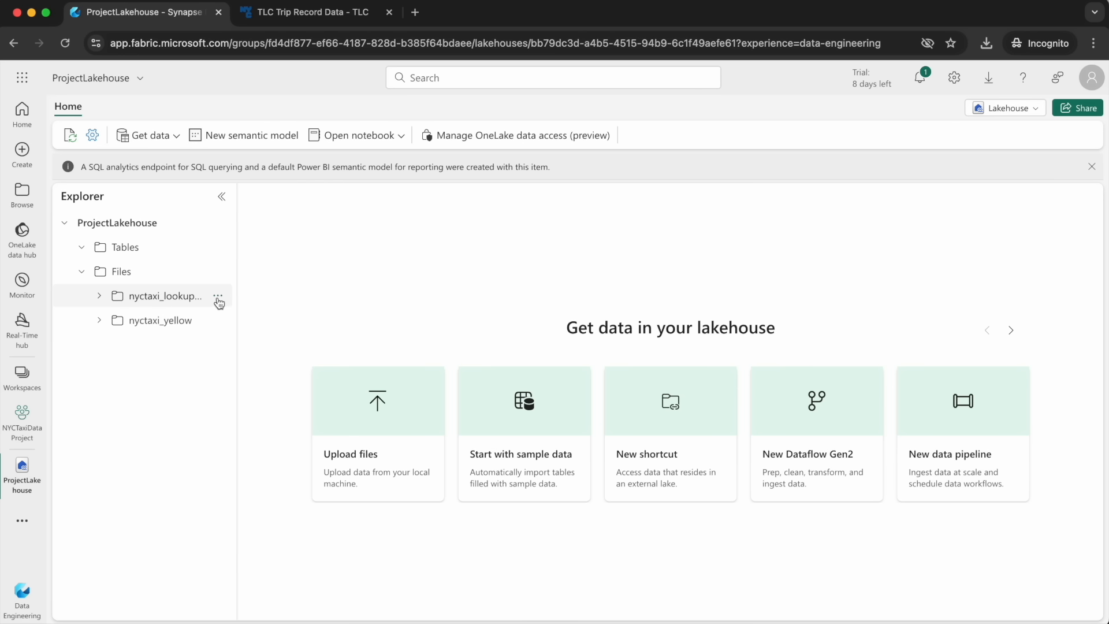
Upload taxi_zone_lookup.csv from the NYC Yellow Taxi Data Files folder to nyctaxi_lookup_zones.
click(217, 297)
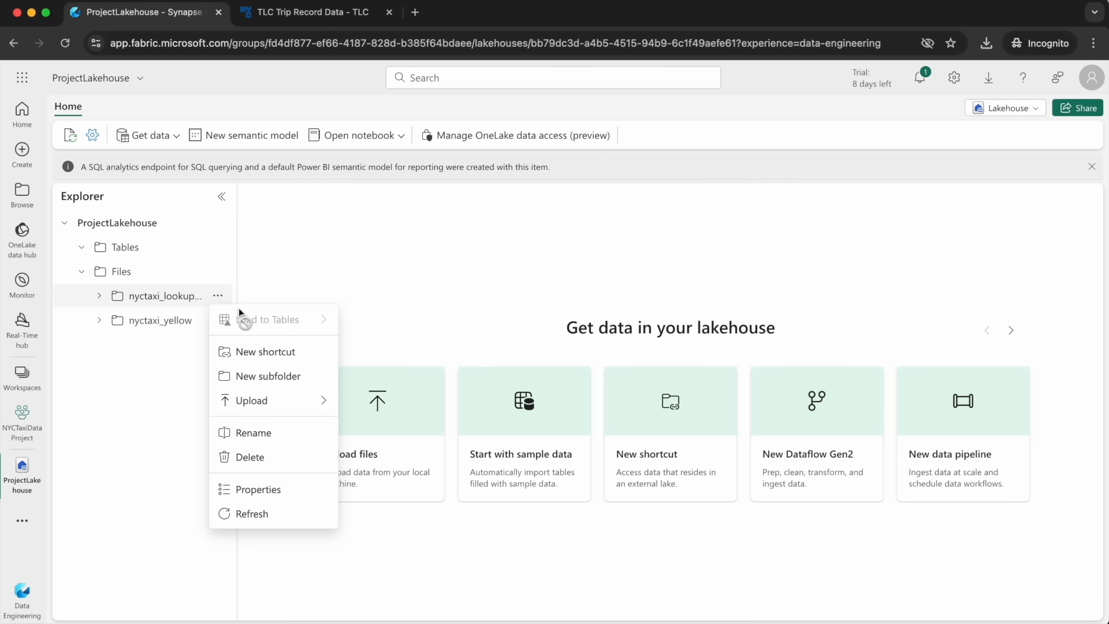
mouse_move(263, 400)
click(386, 404)
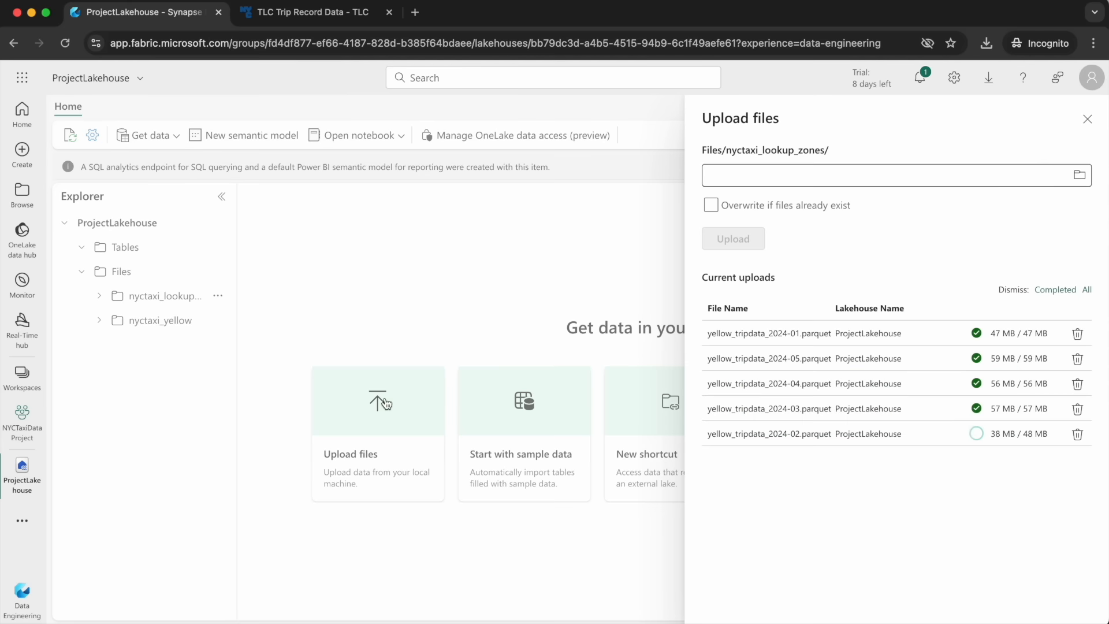
click(1084, 179)
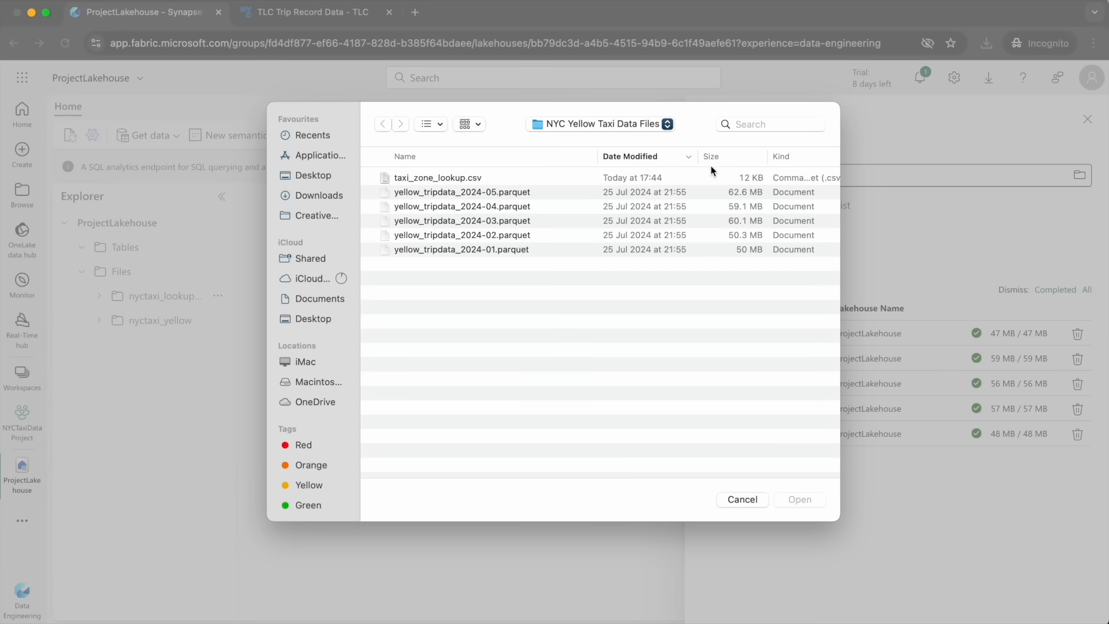
click(414, 180)
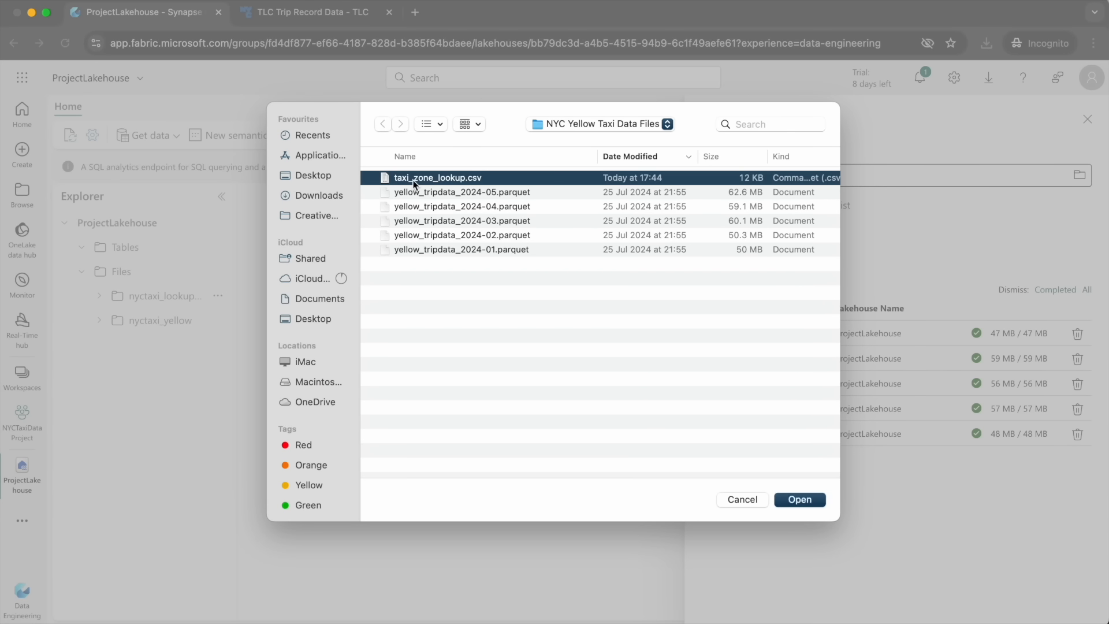
click(795, 498)
click(732, 238)
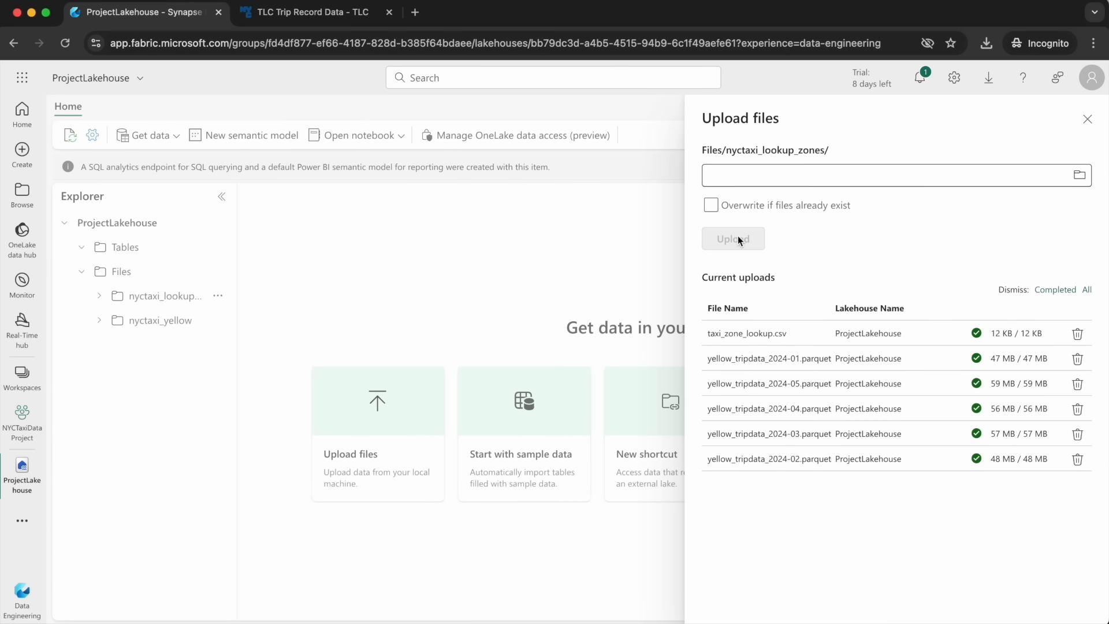
click(1087, 119)
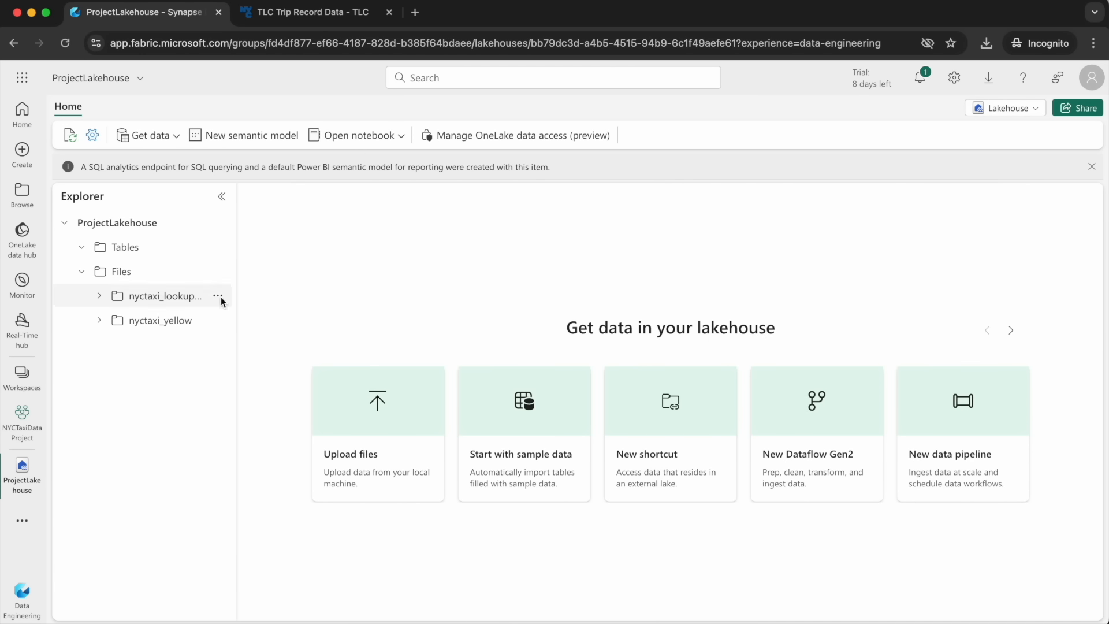
Widen the lakehouse explorer and check the uploaded files in nyctaxi_yellow and nyctaxi_lookup_zones.
drag(237, 345, 329, 345)
click(138, 321)
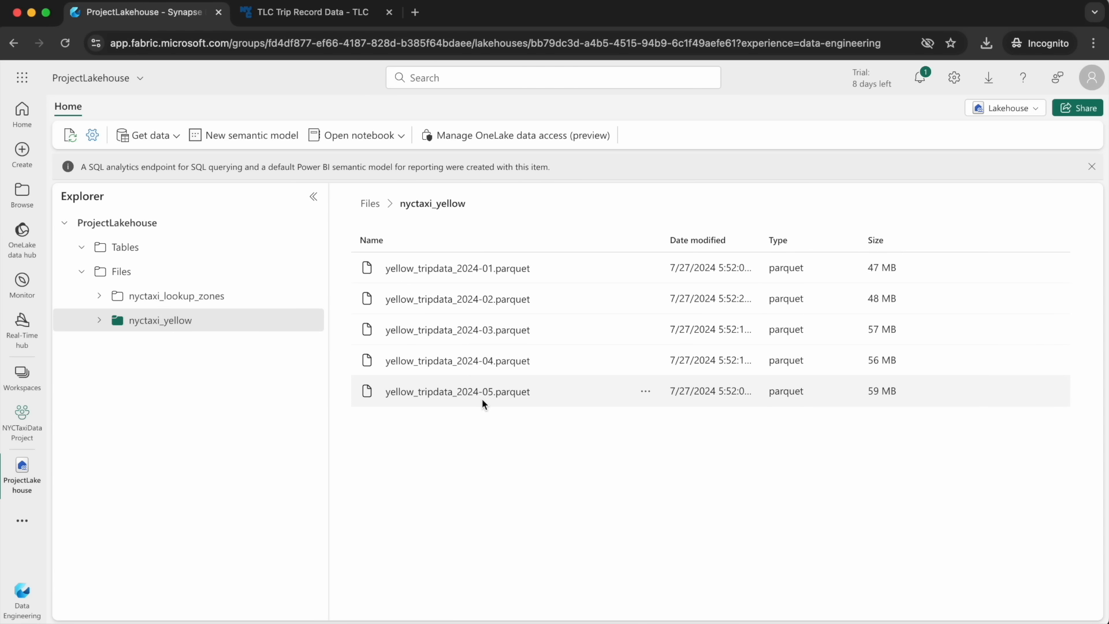
click(199, 301)
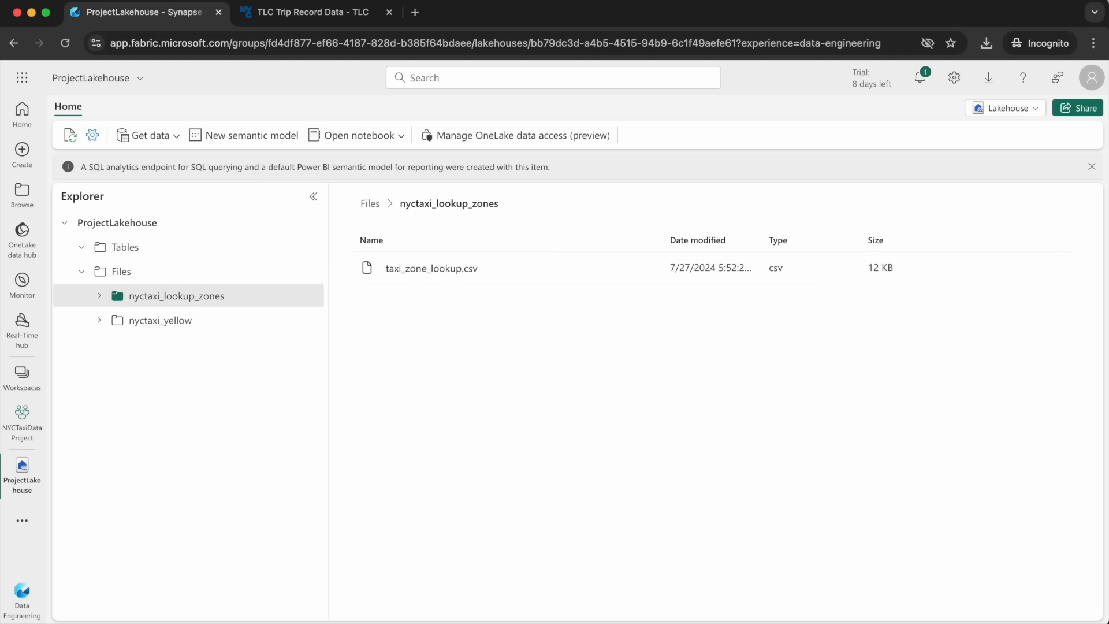
Switch to the Synapse Data Warehouse experience and create a warehouse named ProjectWarehouse.
click(20, 611)
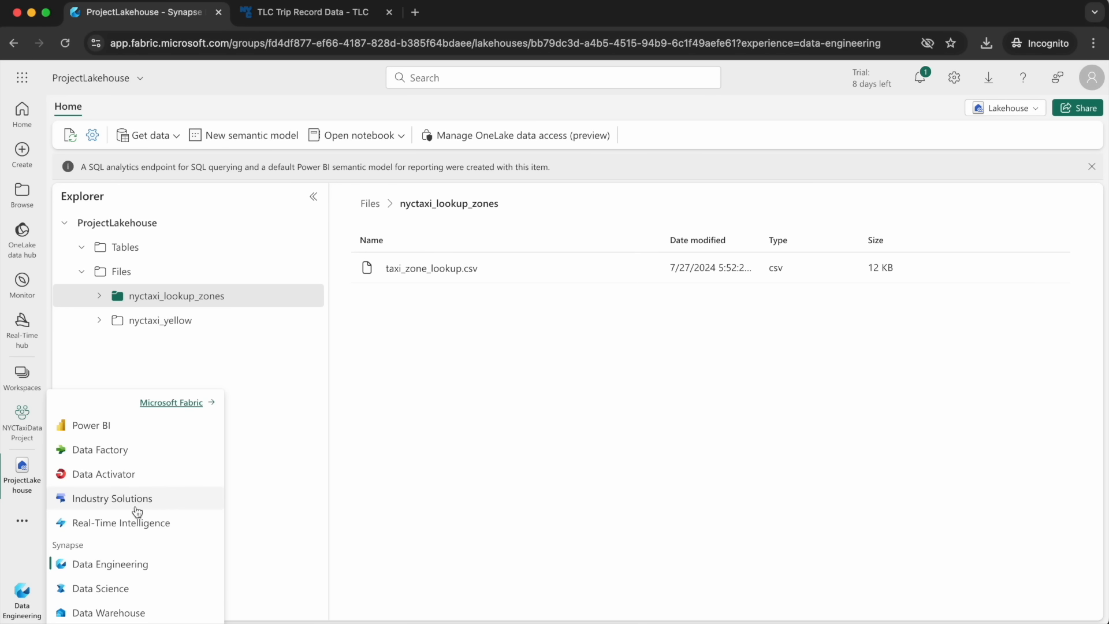
click(120, 612)
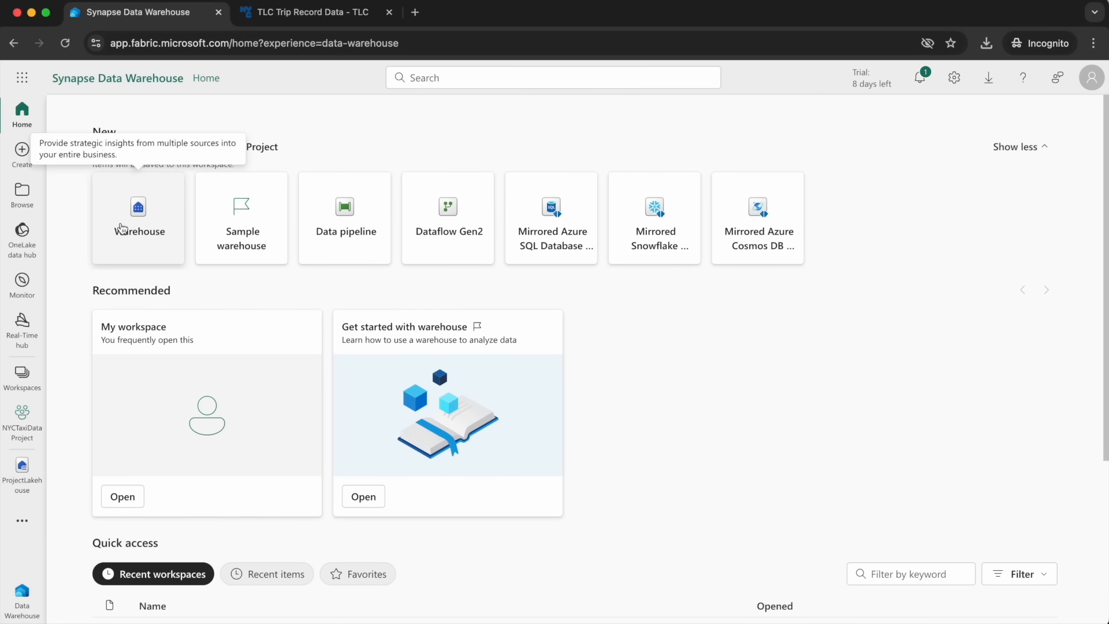
click(121, 227)
text(ProjectWarehouse)
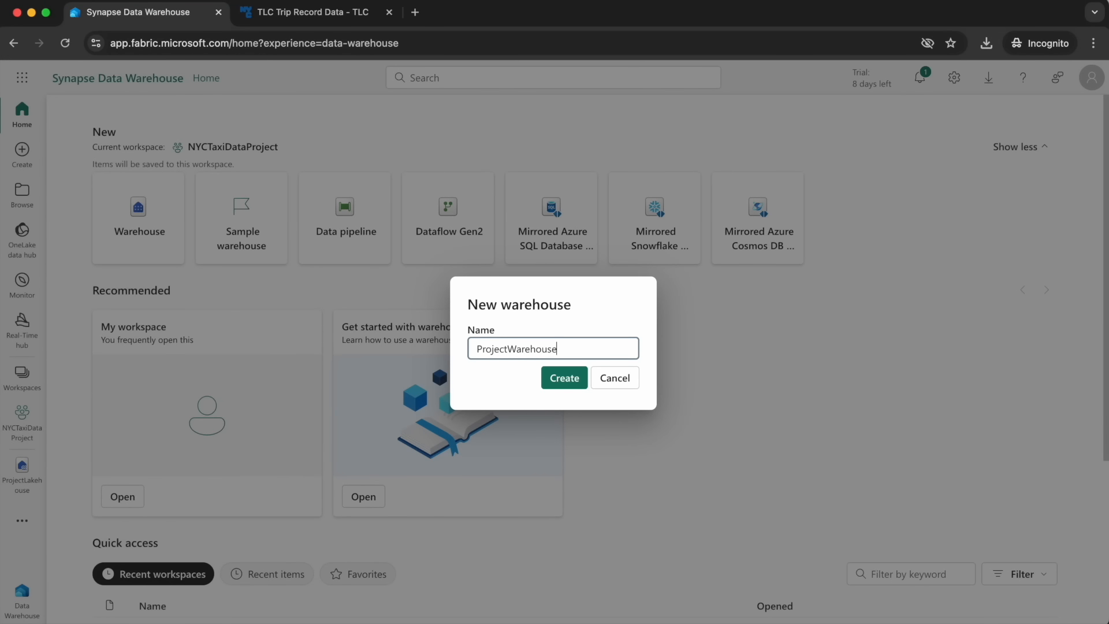
click(565, 379)
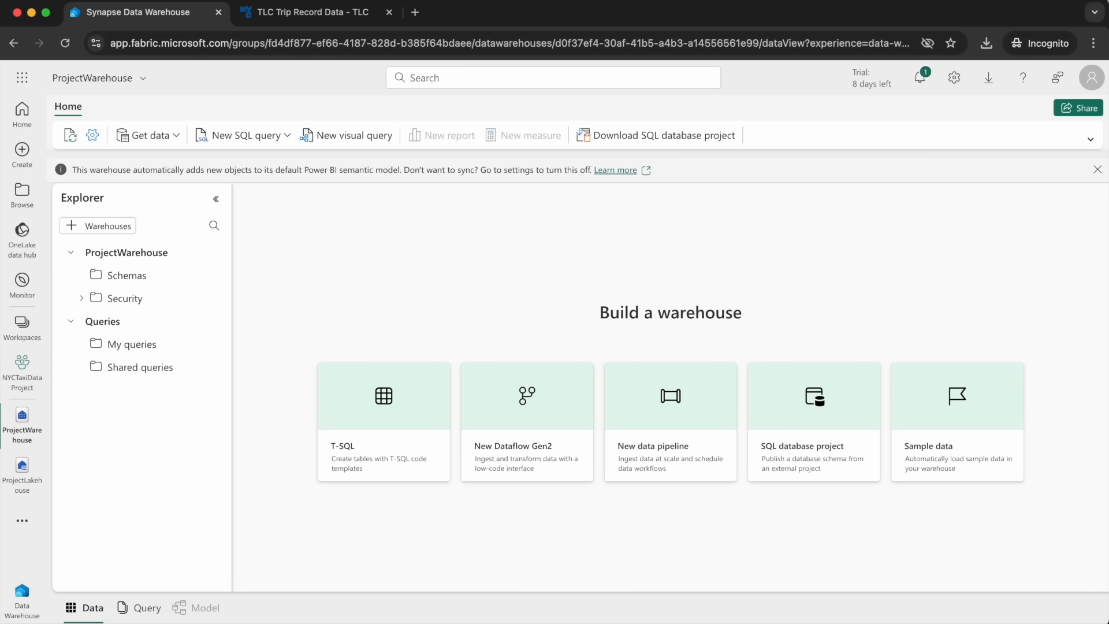
Review both taxi data folders in ProjectLakehouse again, and return to ProjectWarehouse to view its explorer.
click(22, 473)
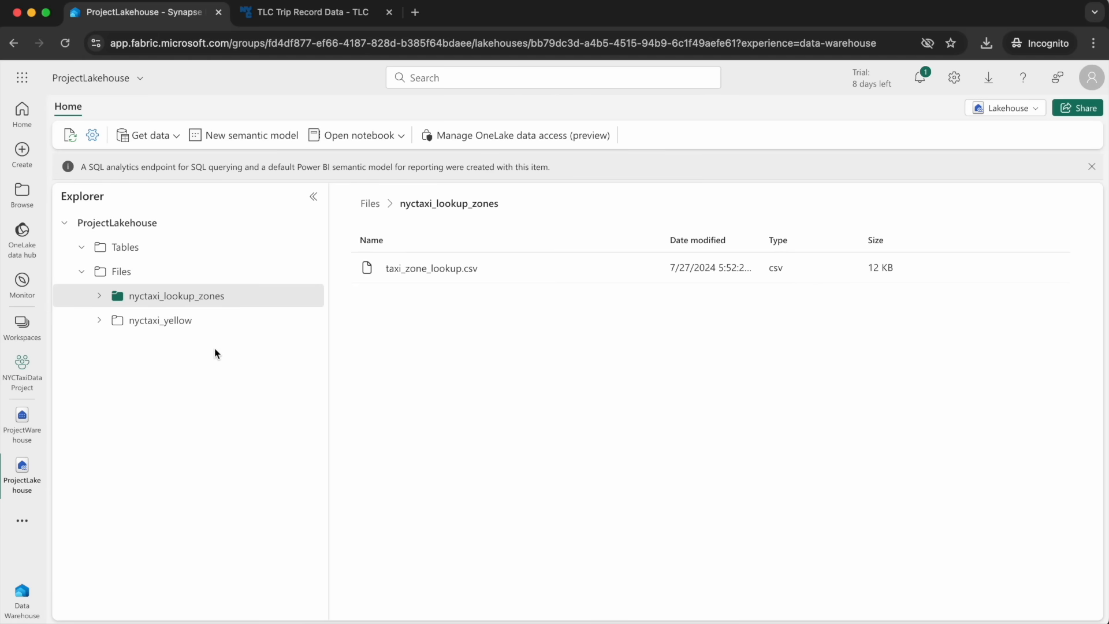
click(173, 321)
click(162, 298)
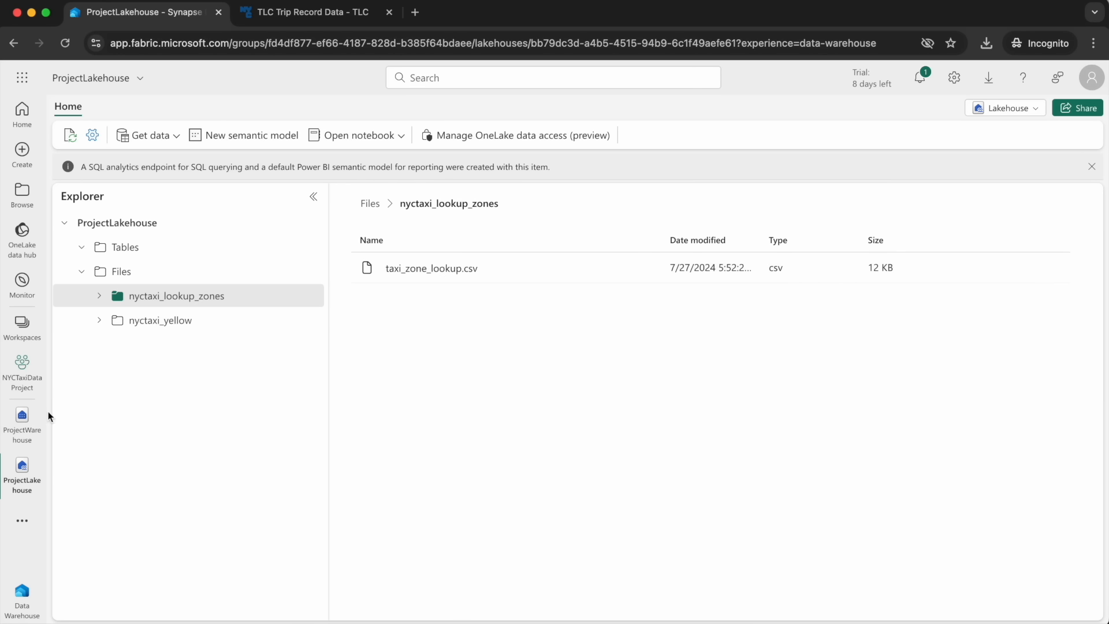
click(19, 434)
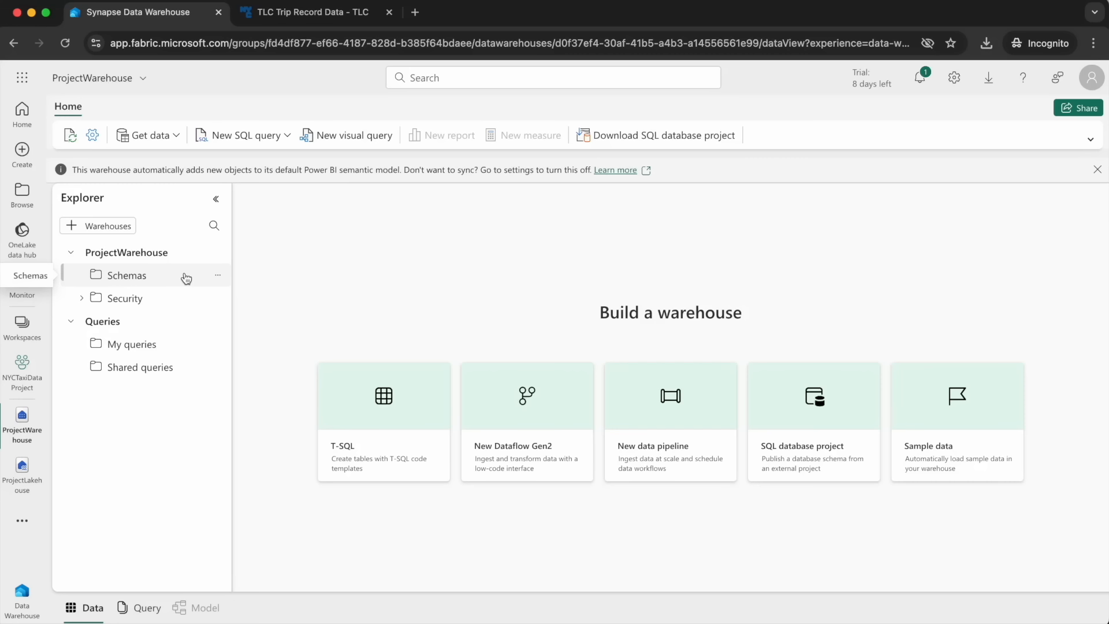
Return to the NYCTaxiDataProject workspace, enlarge its item list, and create a folder named NYC Taxi Data Pipelines.
click(22, 380)
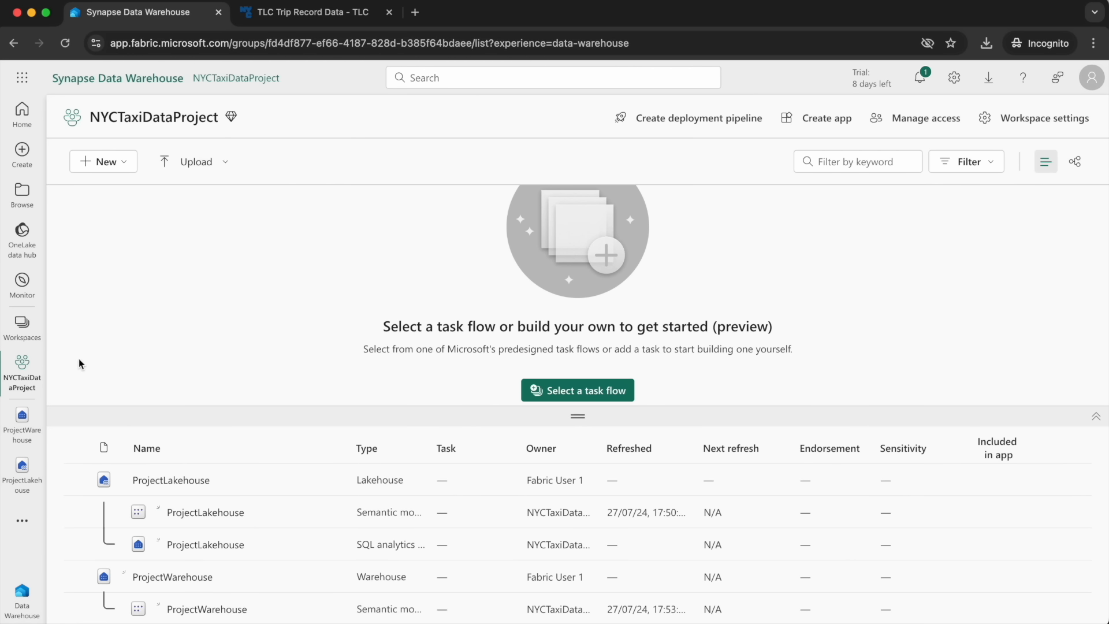
drag(539, 413, 522, 191)
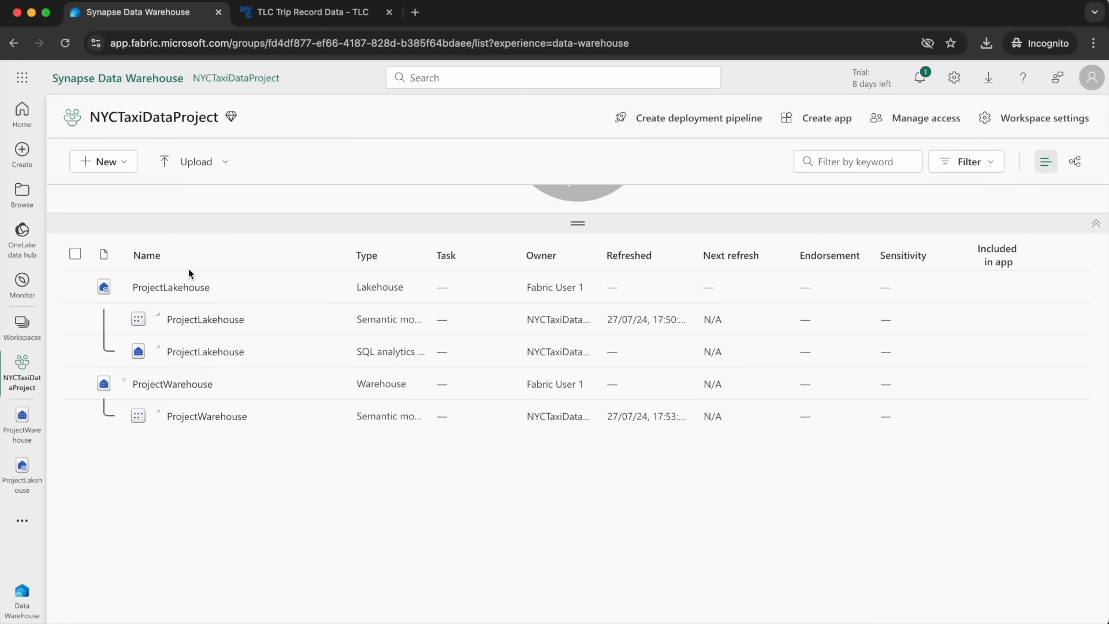
click(106, 163)
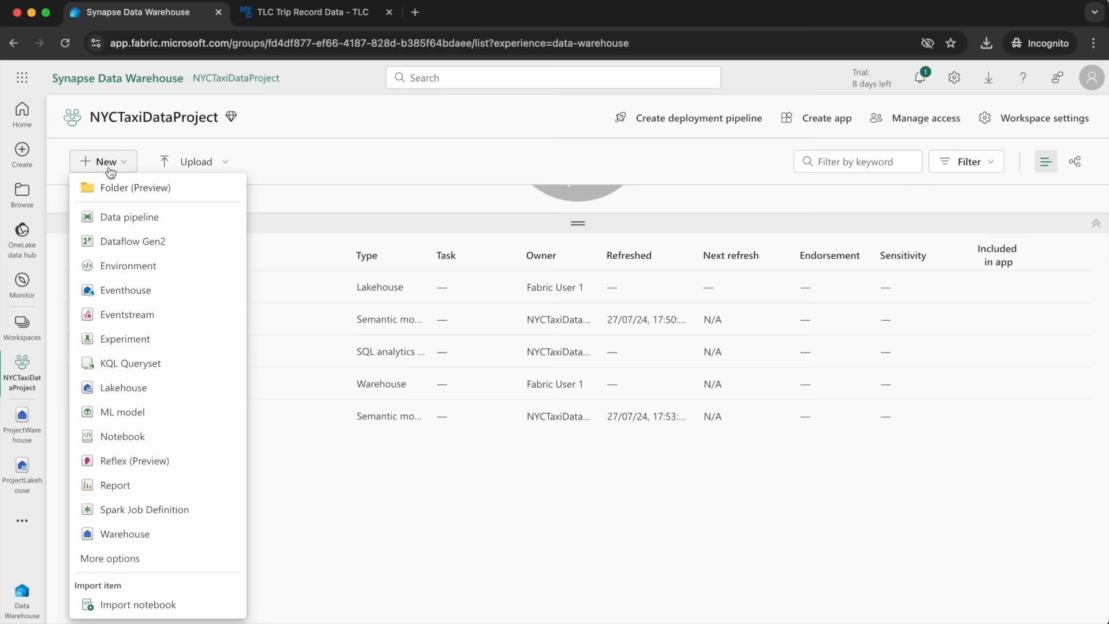
click(135, 189)
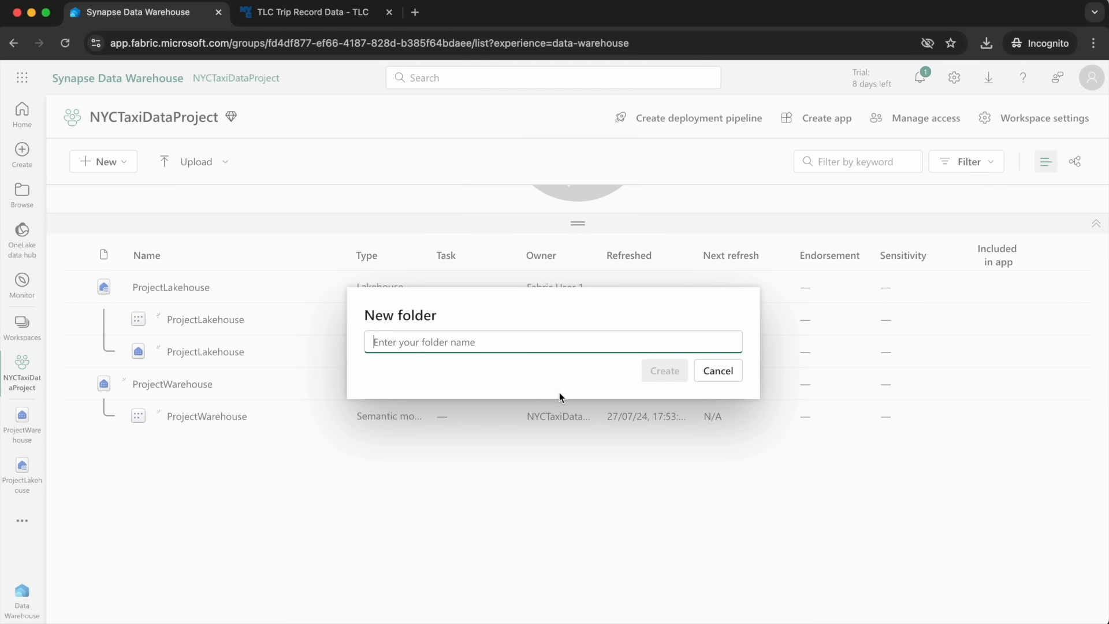
text(NYC Taxi Data)
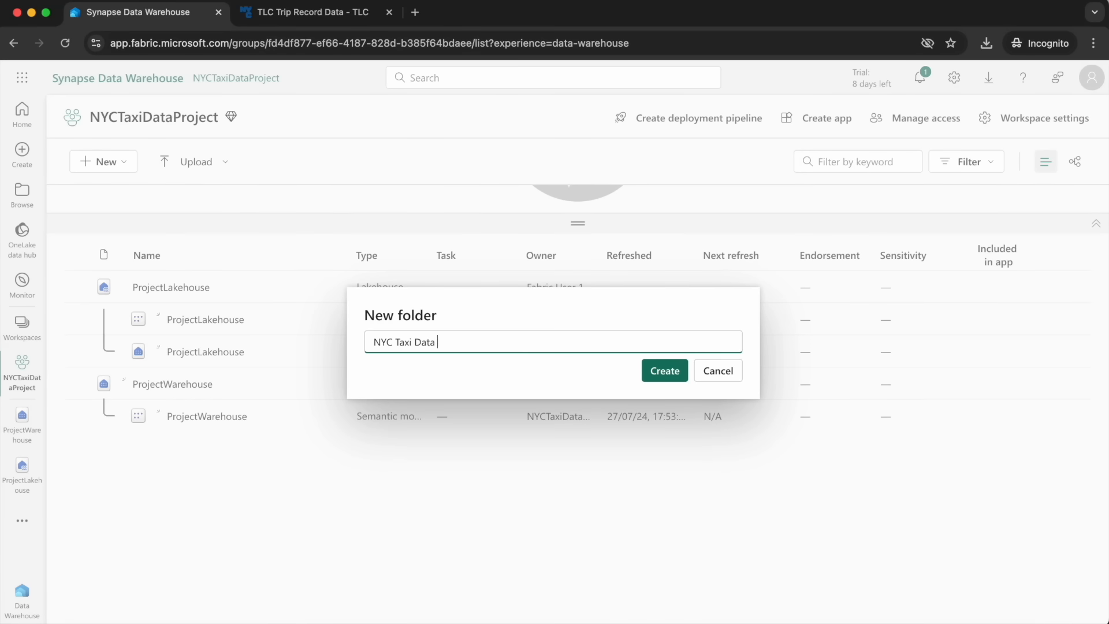
text( Pipelines)
click(665, 378)
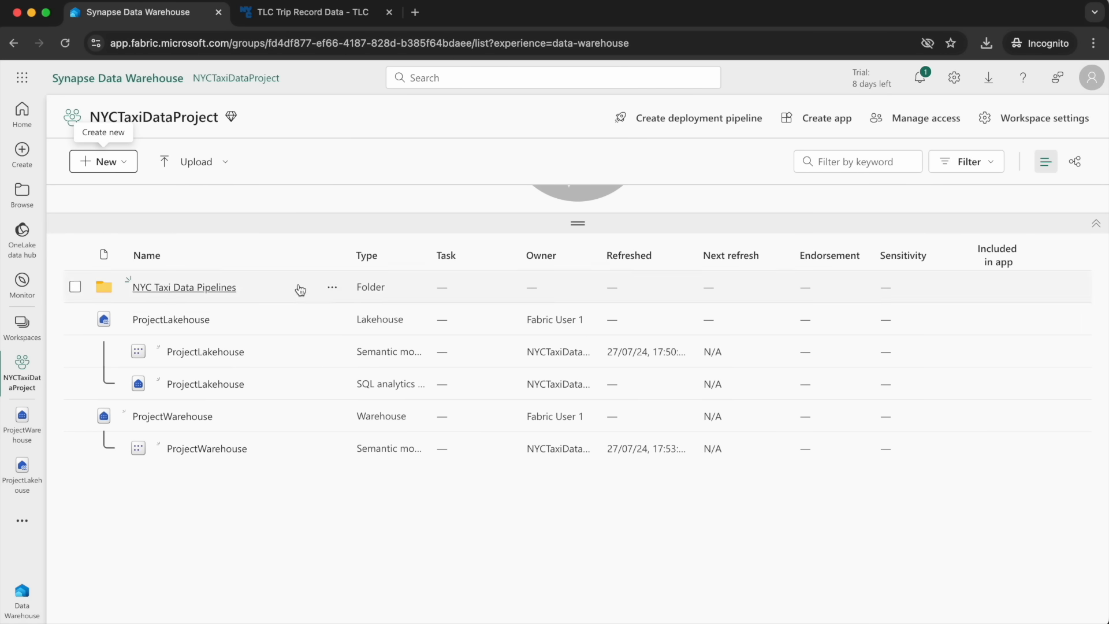
Create a data pipeline named pl_stg_lookup inside the NYC Taxi Data Pipelines folder.
click(177, 287)
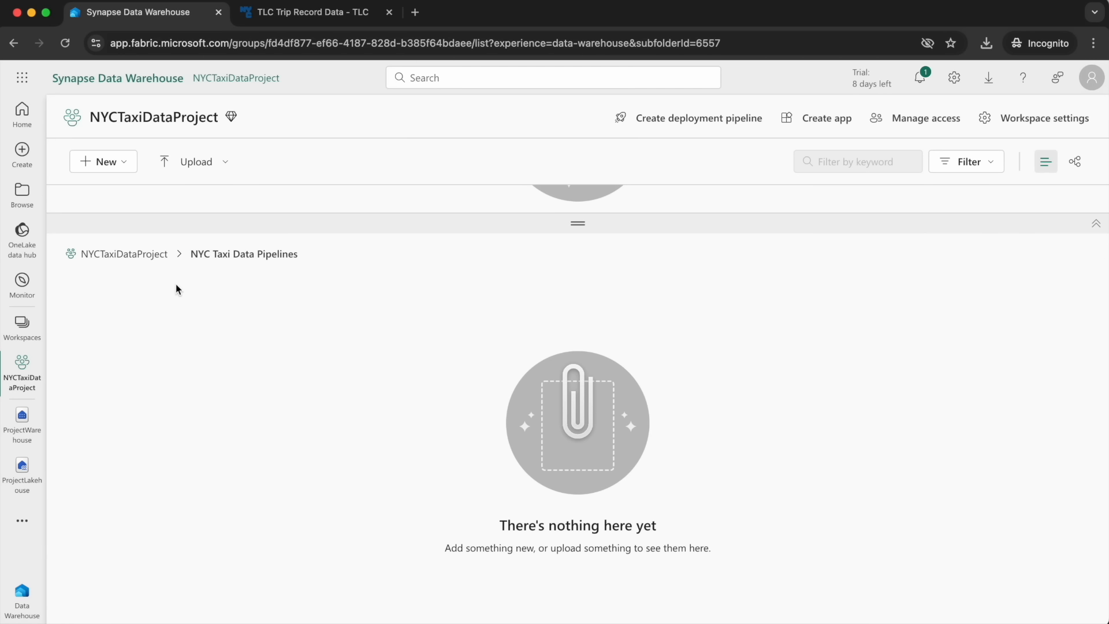
click(112, 167)
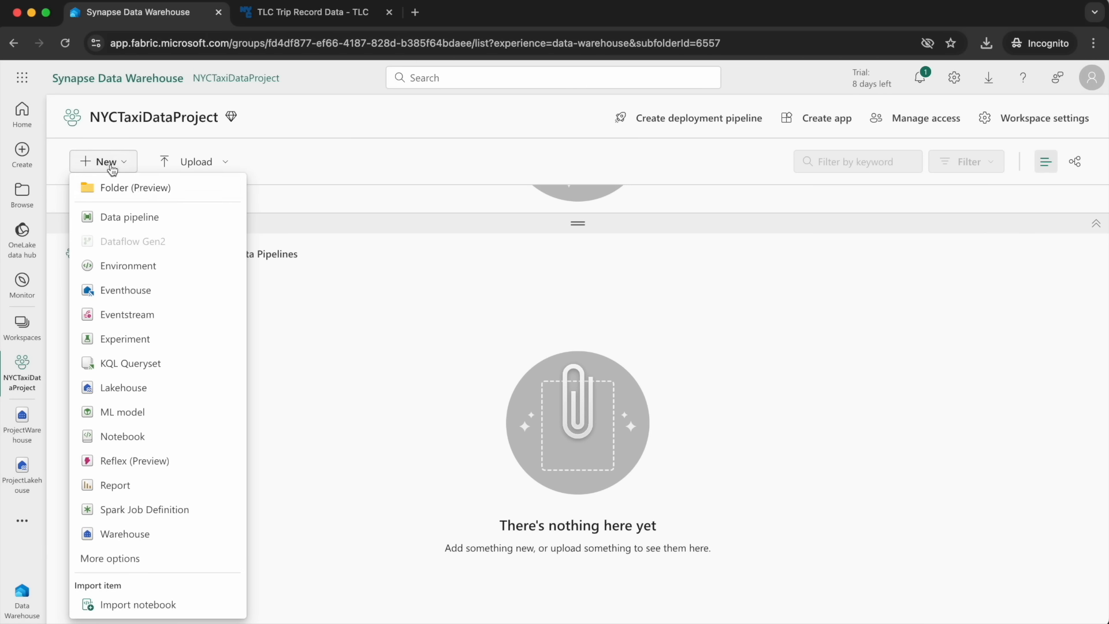
click(128, 219)
double_click(471, 323)
text(pl_stg_lookup)
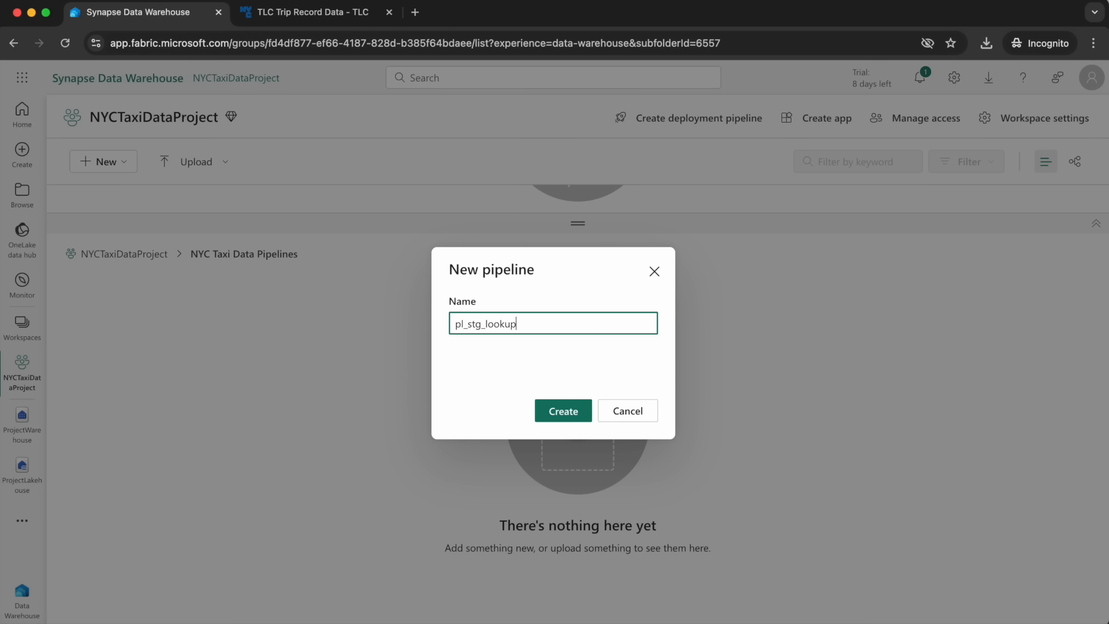
click(563, 410)
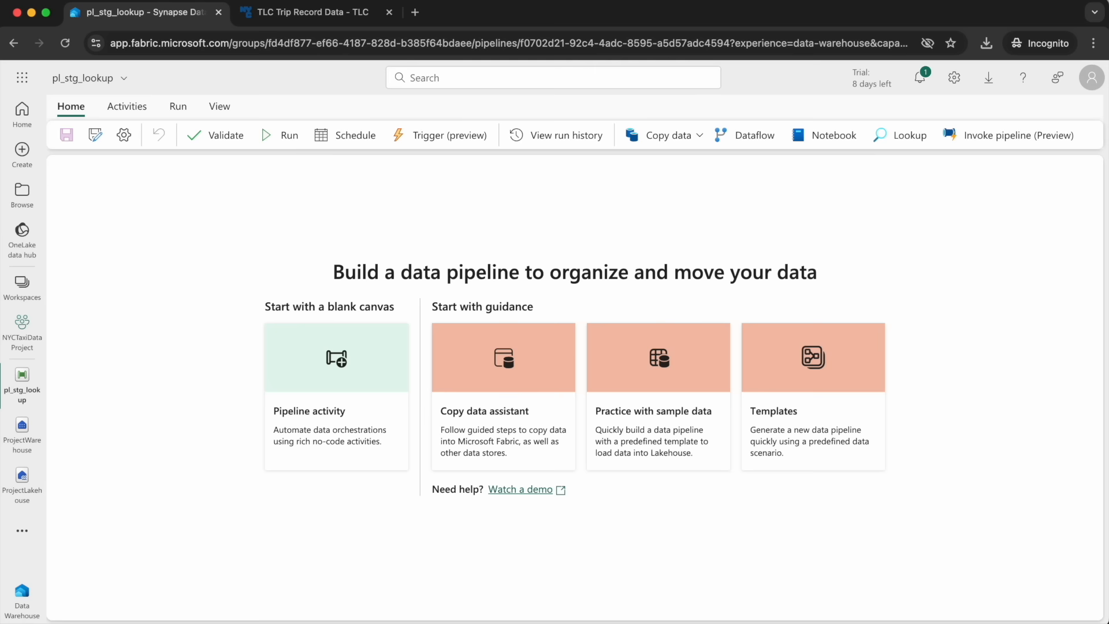
Add a Copy data activity to the blank pipeline canvas and name it Copy Lookup Table.
click(307, 367)
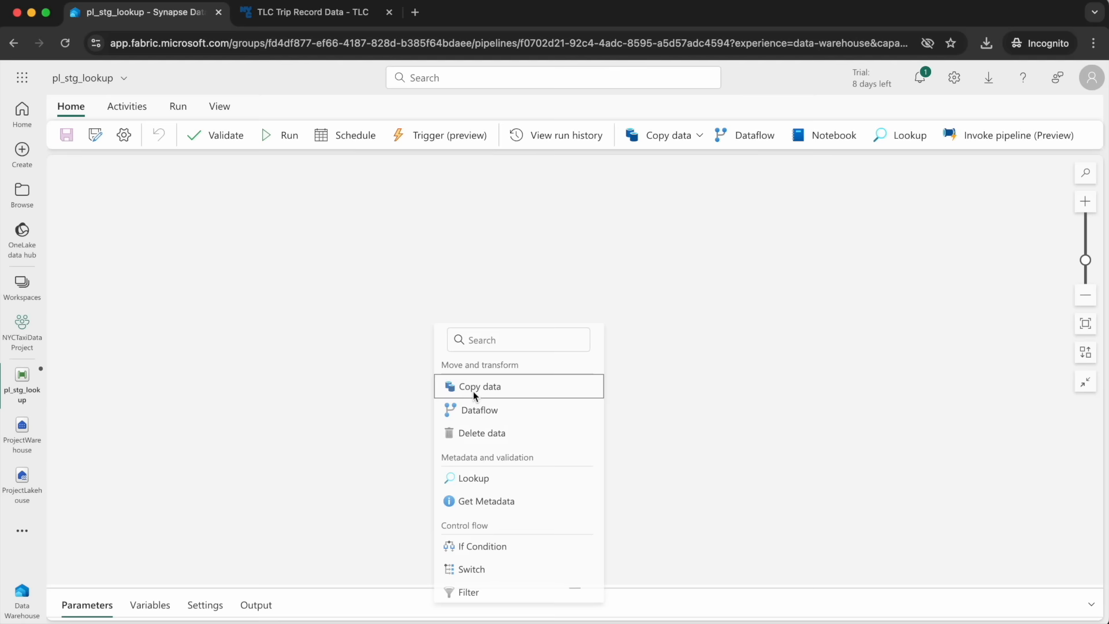
click(473, 388)
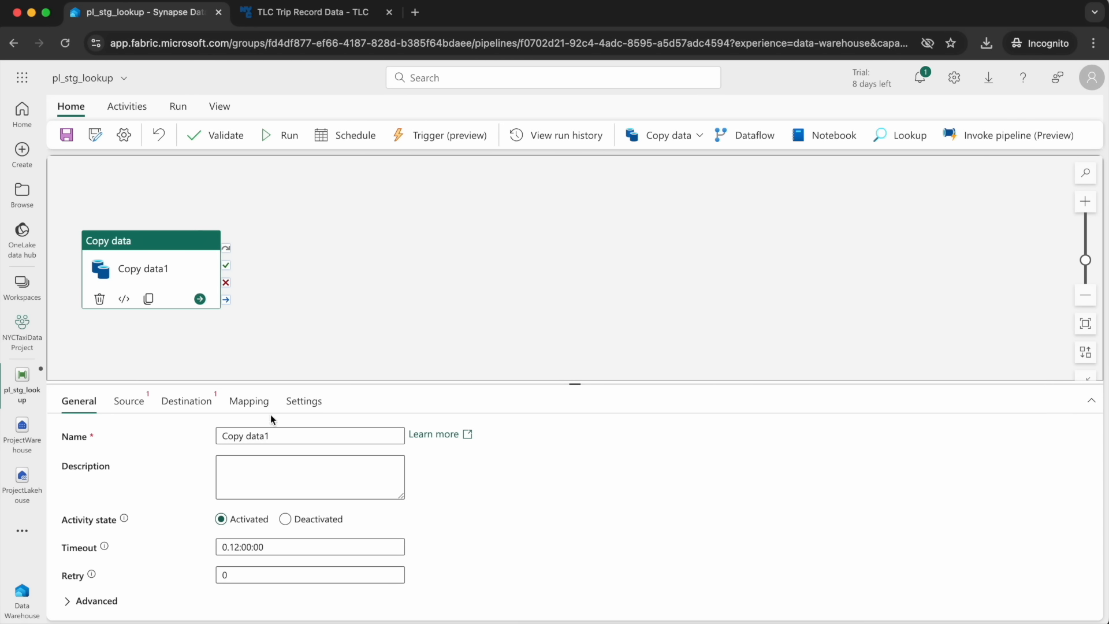
drag(249, 437, 313, 437)
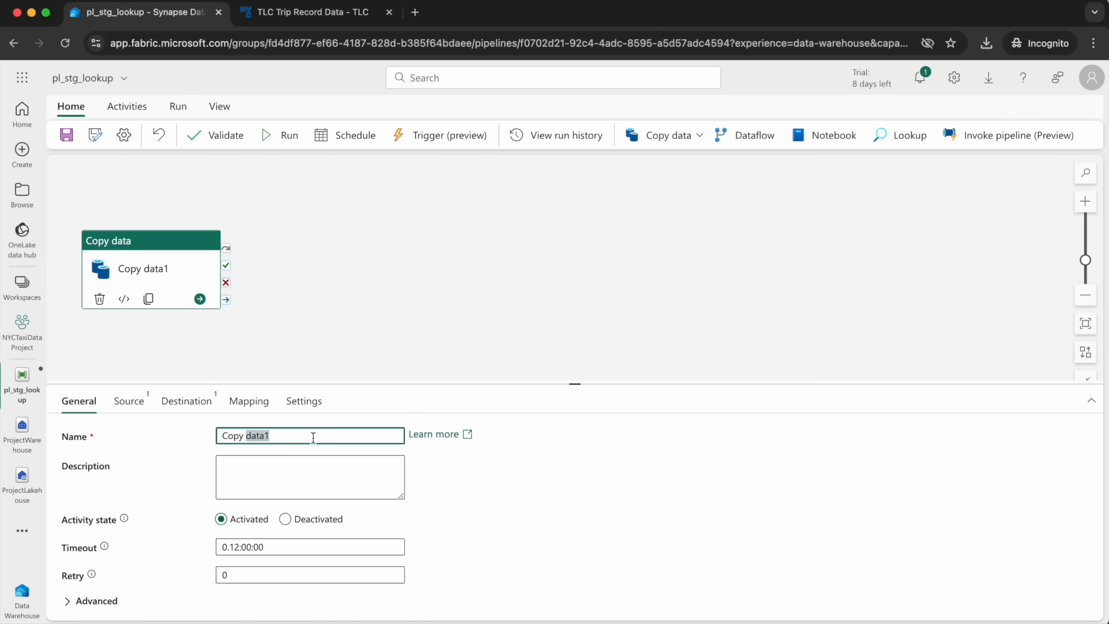
text(Lookup Table)
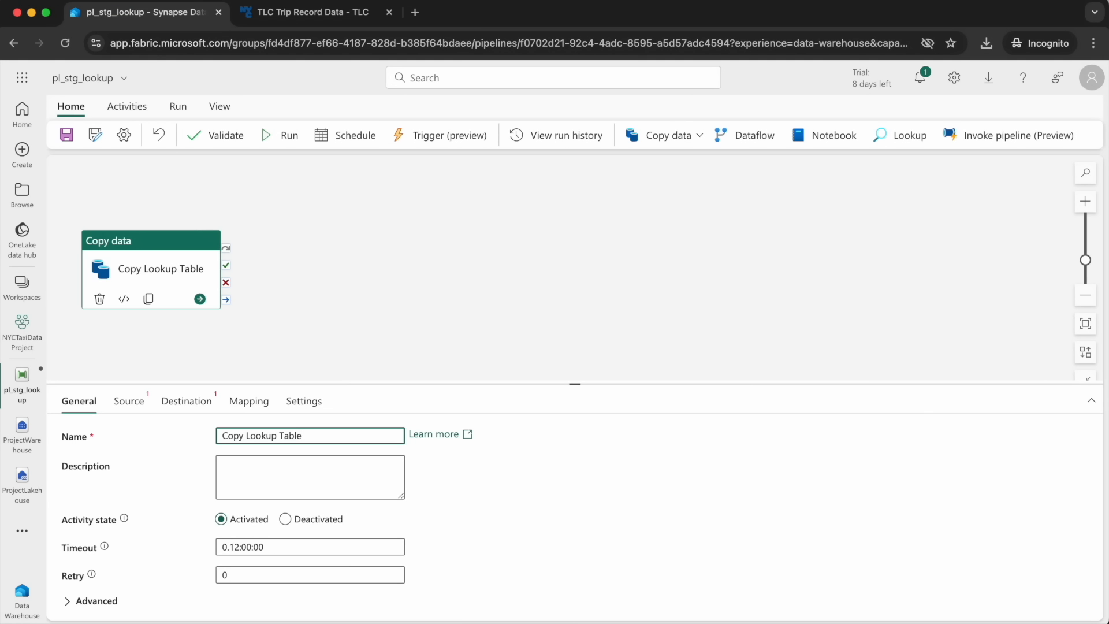
Set the copy source to taxi_zone_lookup.csv in the nyctaxi_lookup_zones folder under ProjectLakehouse's Files.
click(139, 403)
click(317, 436)
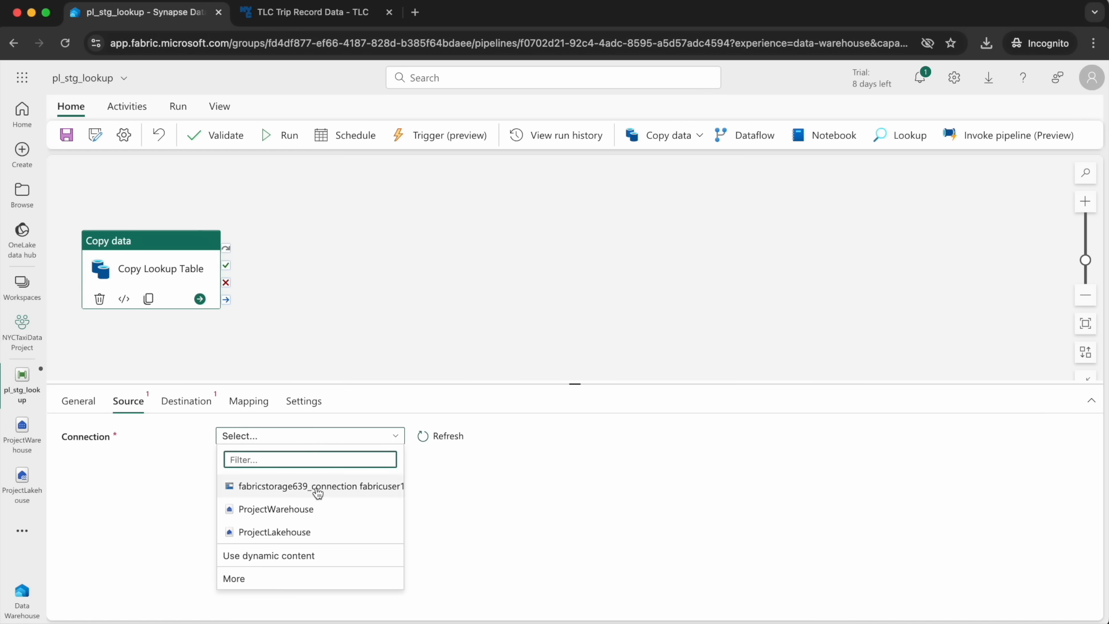
click(282, 532)
click(273, 463)
click(648, 521)
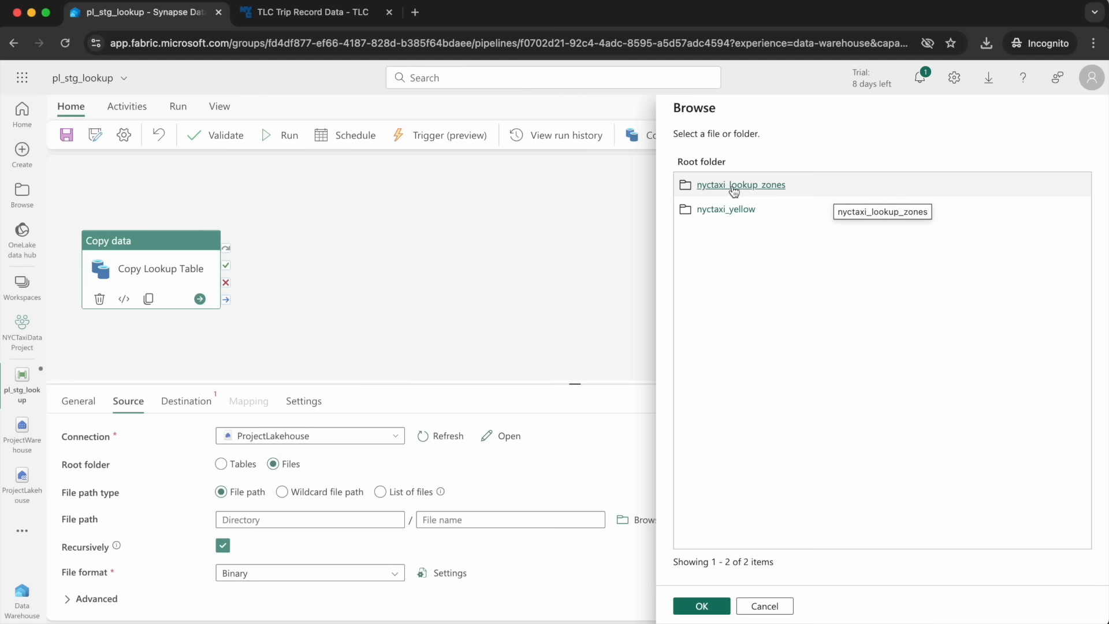
click(842, 186)
click(758, 183)
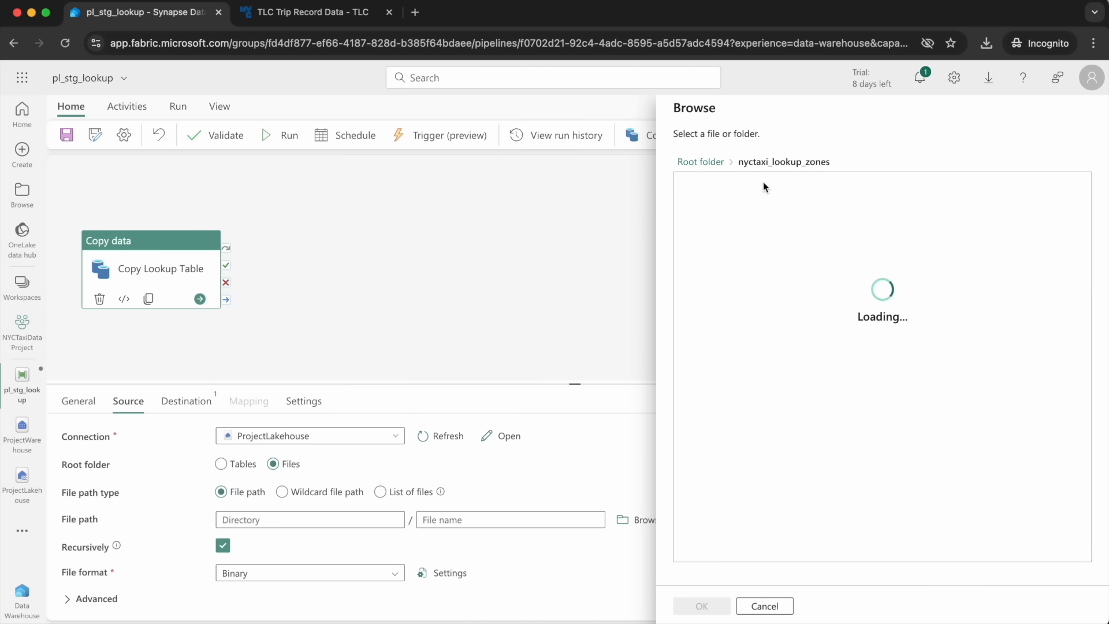
click(734, 187)
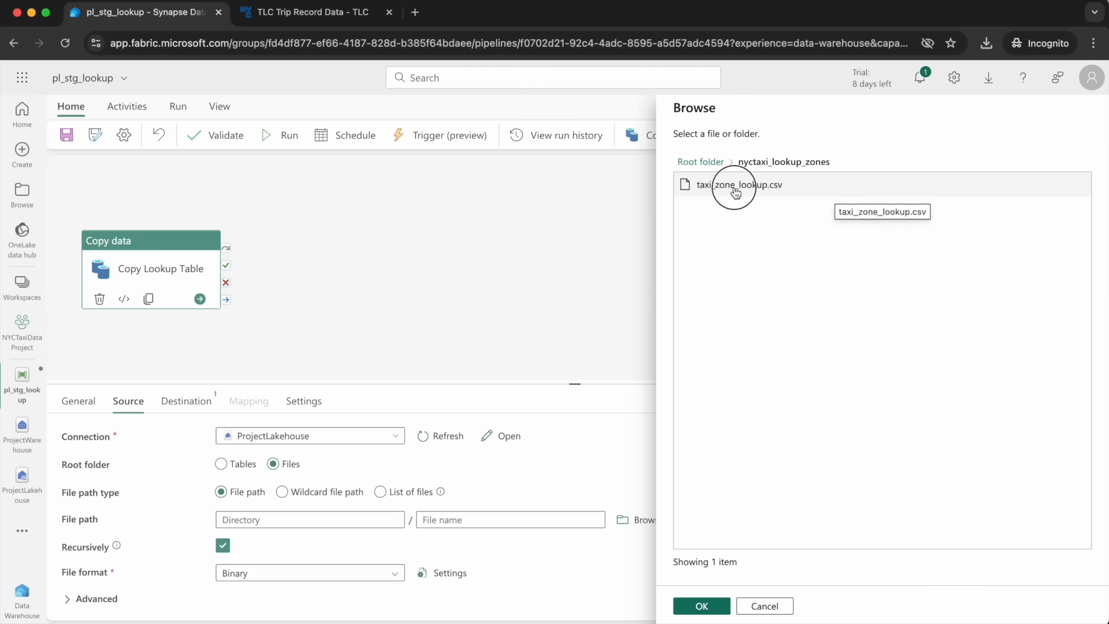
click(701, 613)
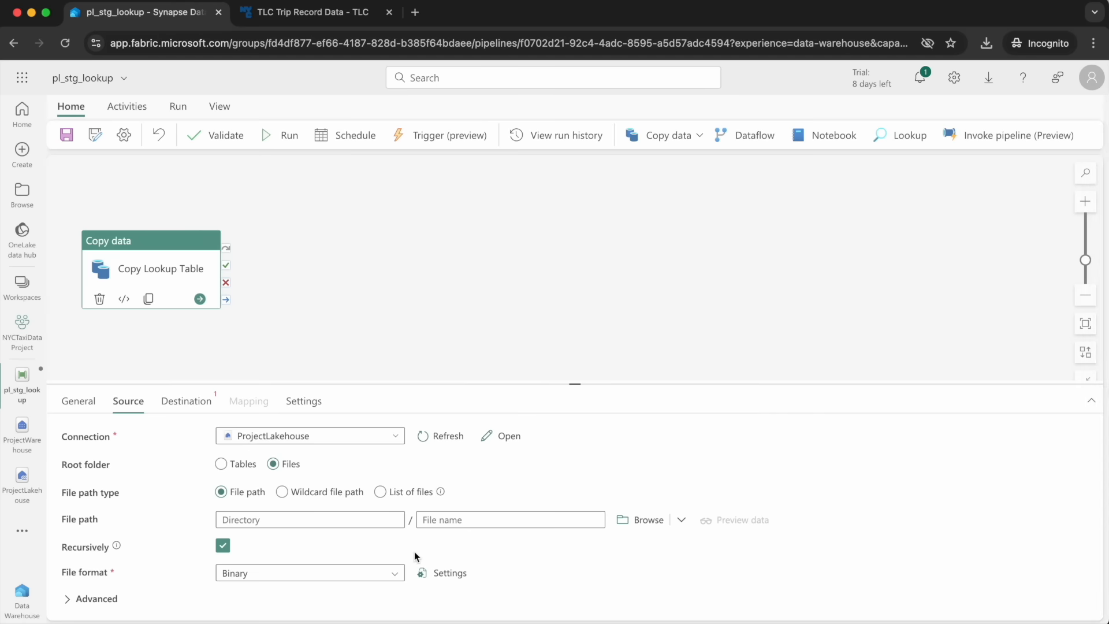
Set the source file format to DelimitedText and accept its format settings with the first row as header.
click(270, 571)
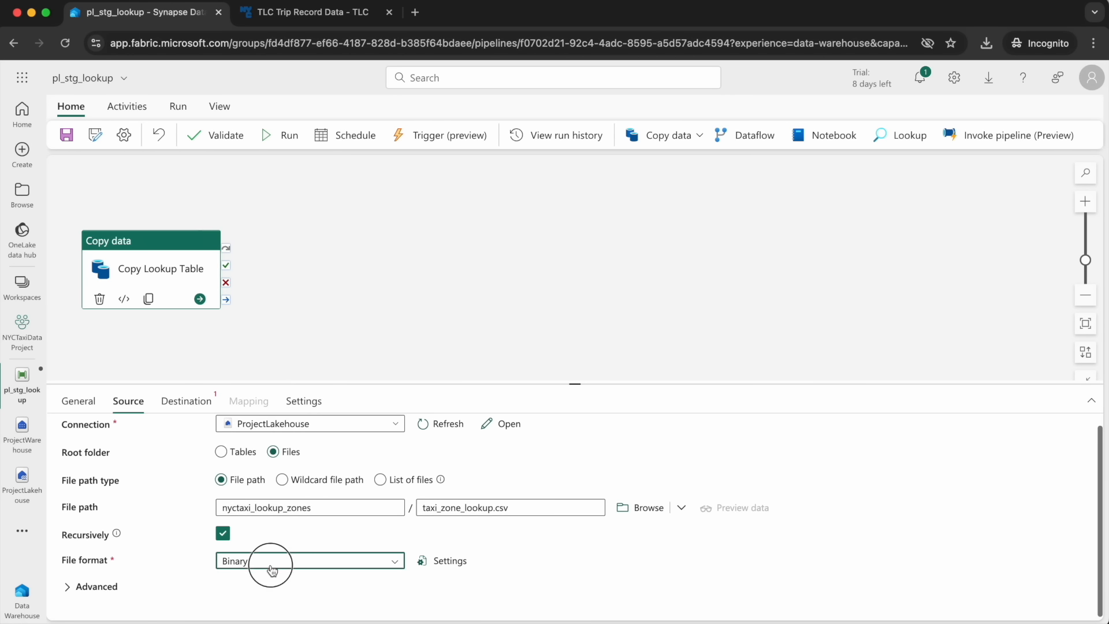
scroll(475, 526, down, 3)
click(268, 493)
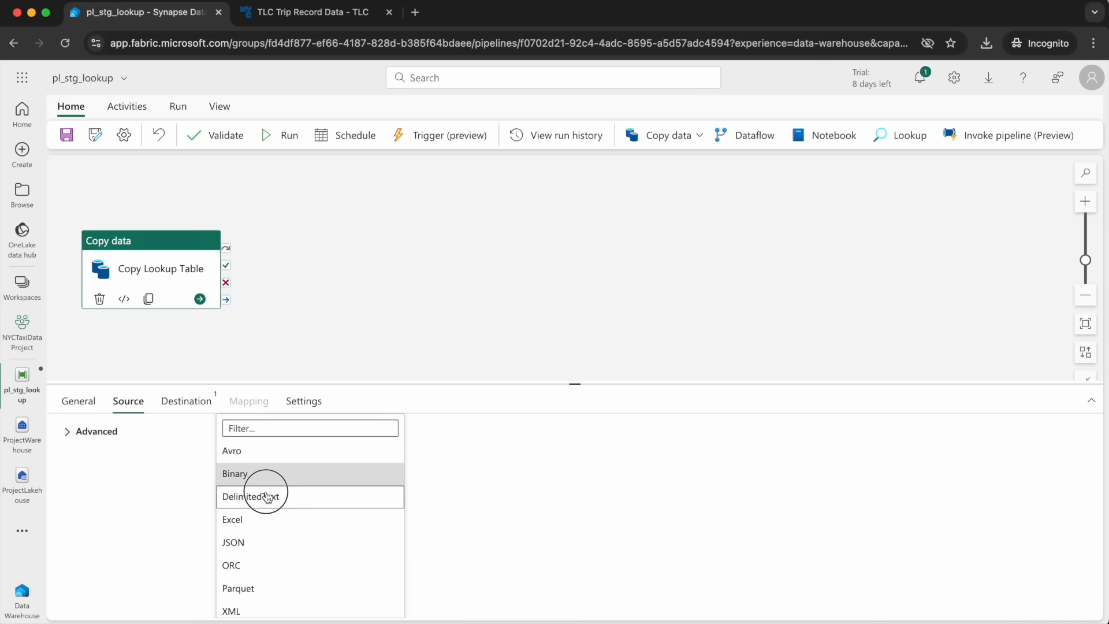
click(450, 556)
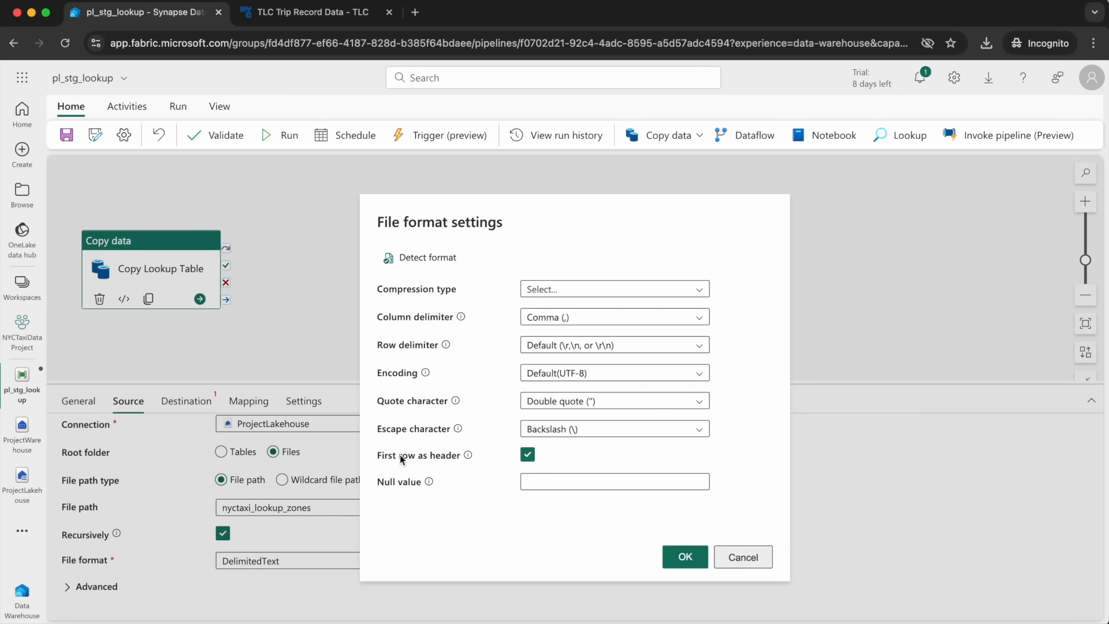
click(685, 557)
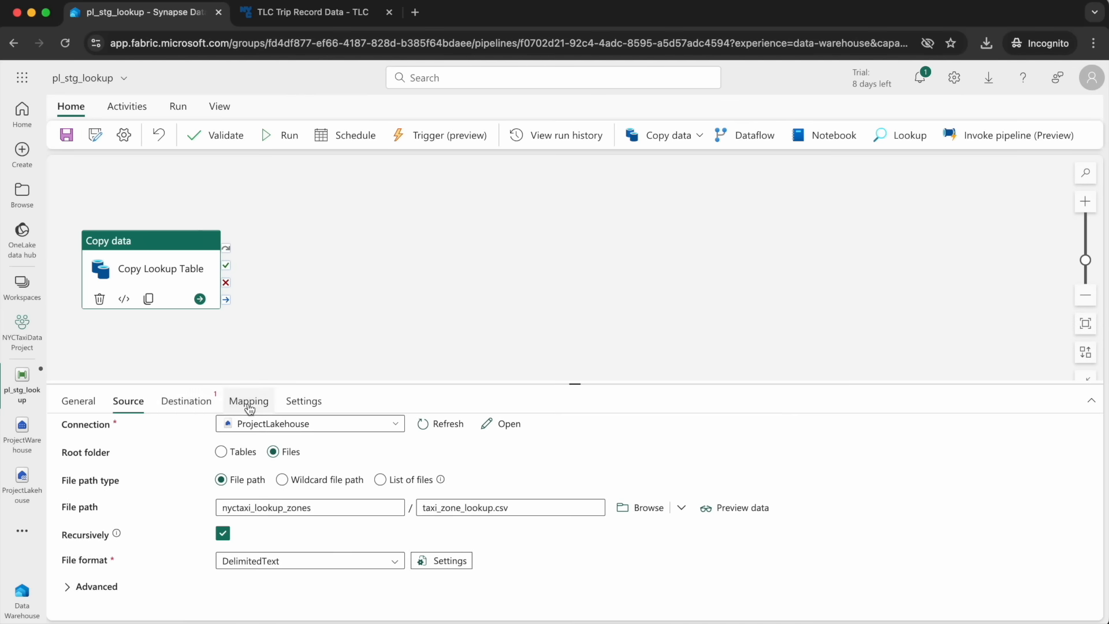
Set the copy destination to ProjectWarehouse with an auto-created table taxi_zone_lookup in schema stg.
click(185, 401)
click(369, 437)
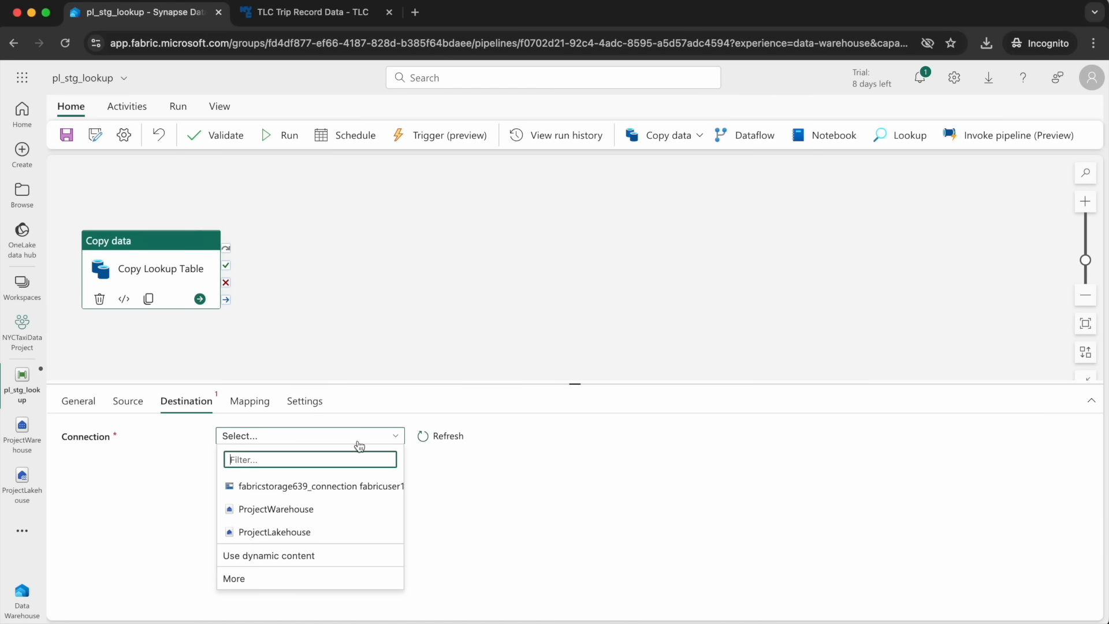
click(280, 508)
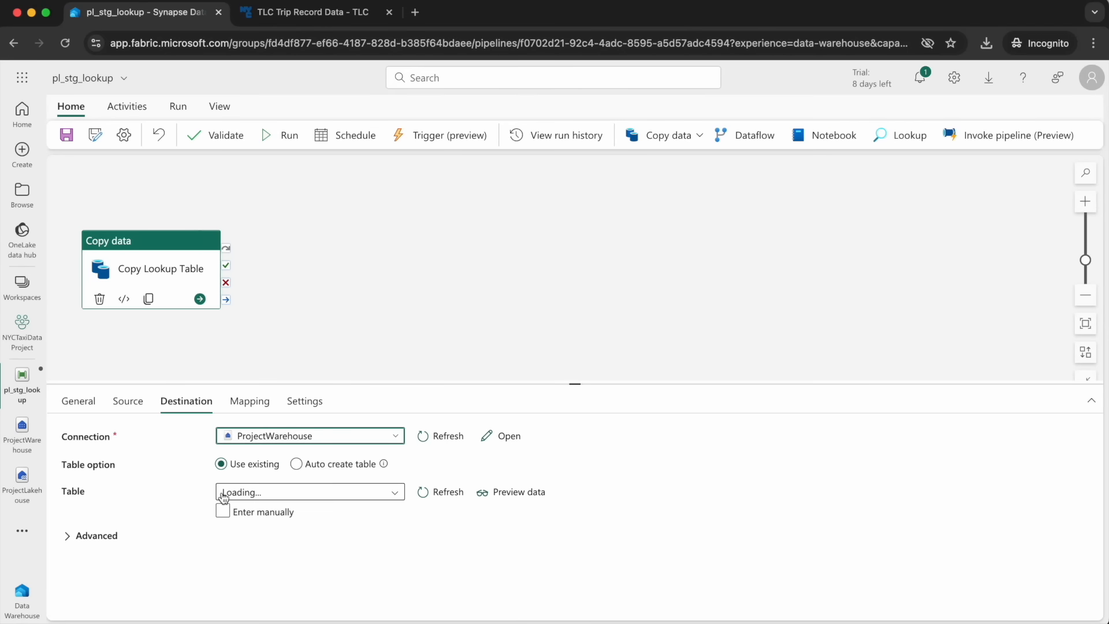
click(296, 464)
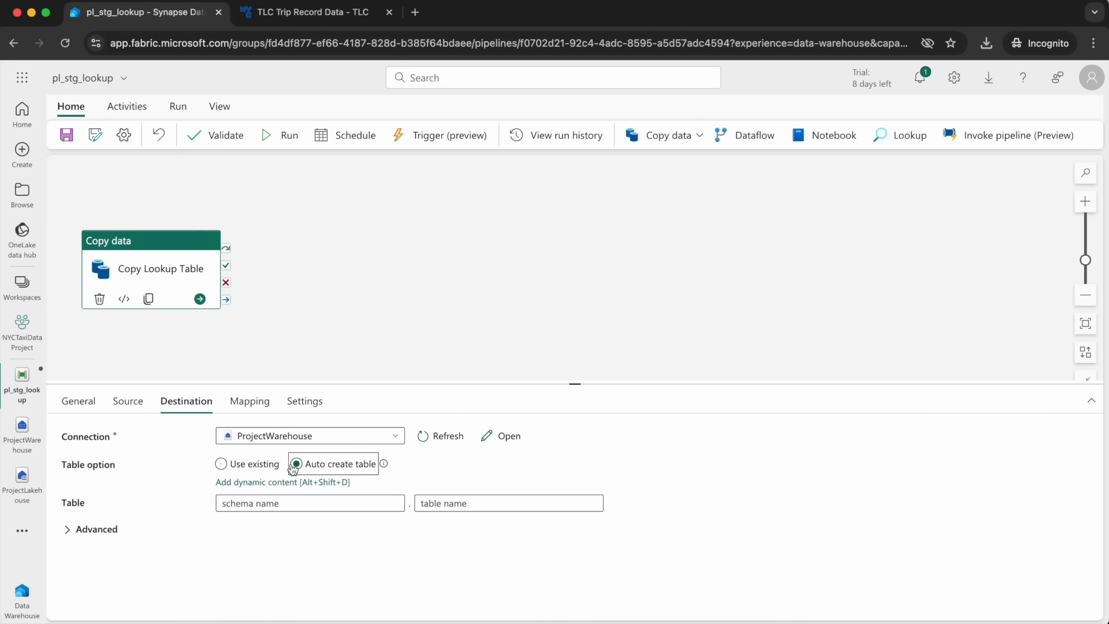
click(248, 502)
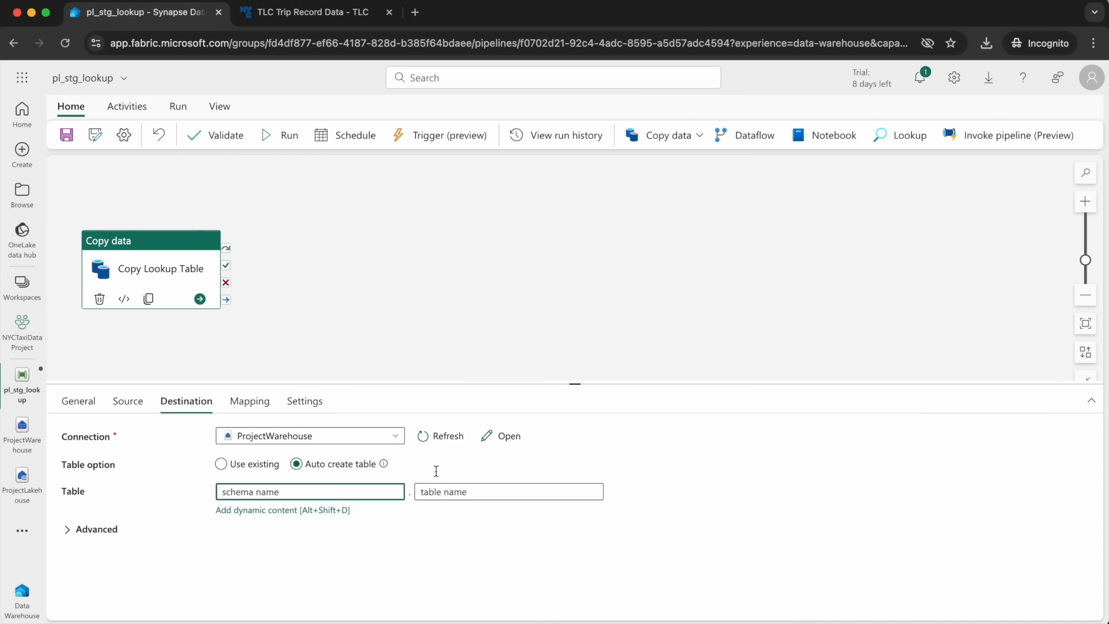
click(439, 489)
text(taxi_zone_lookup)
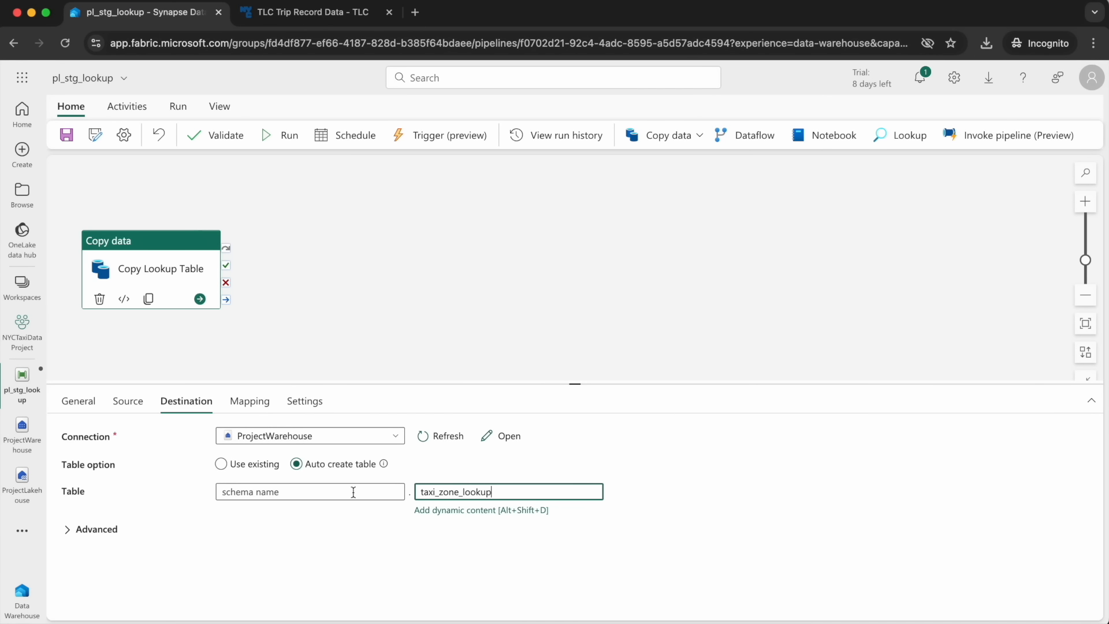
click(293, 494)
text(stg)
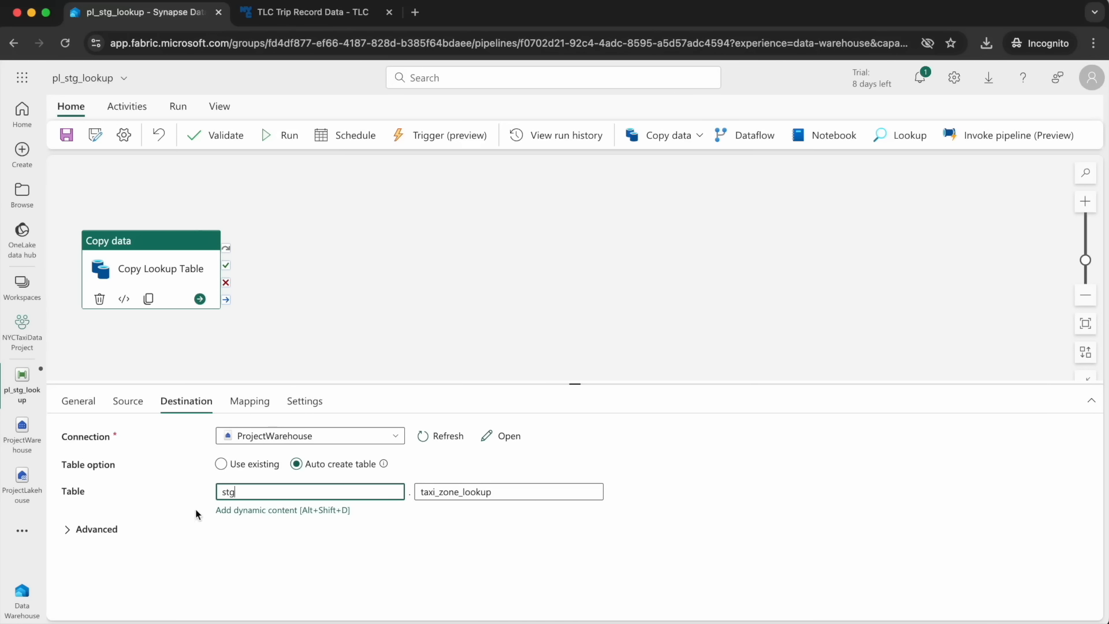
click(180, 501)
Validate the pl_stg_lookup pipeline, close the validation output, and save and run the pipeline.
click(234, 137)
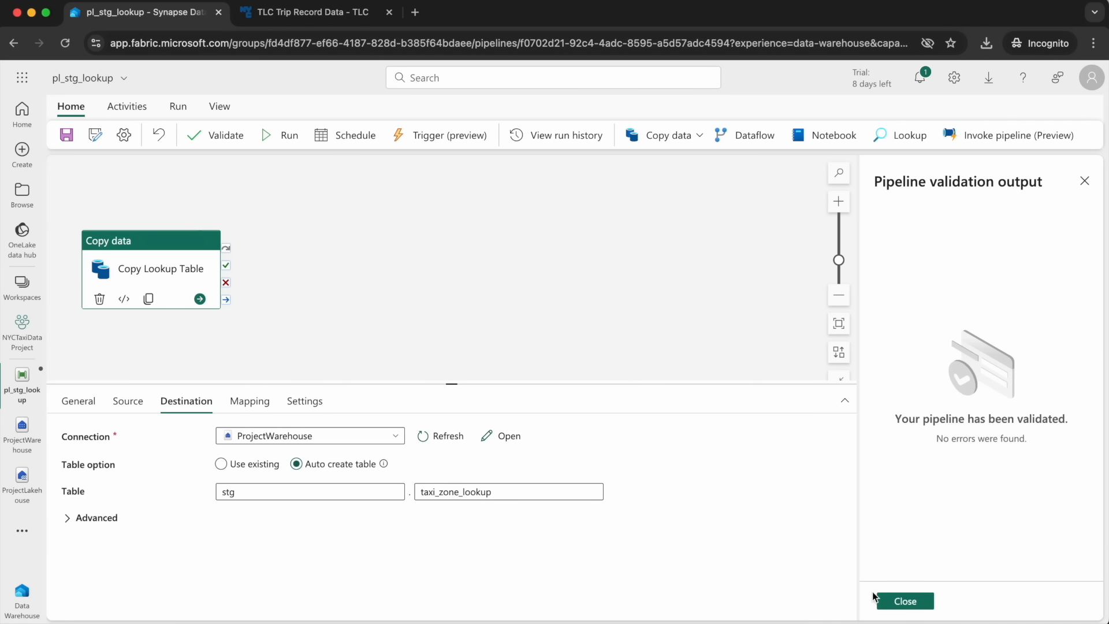
click(897, 604)
click(270, 136)
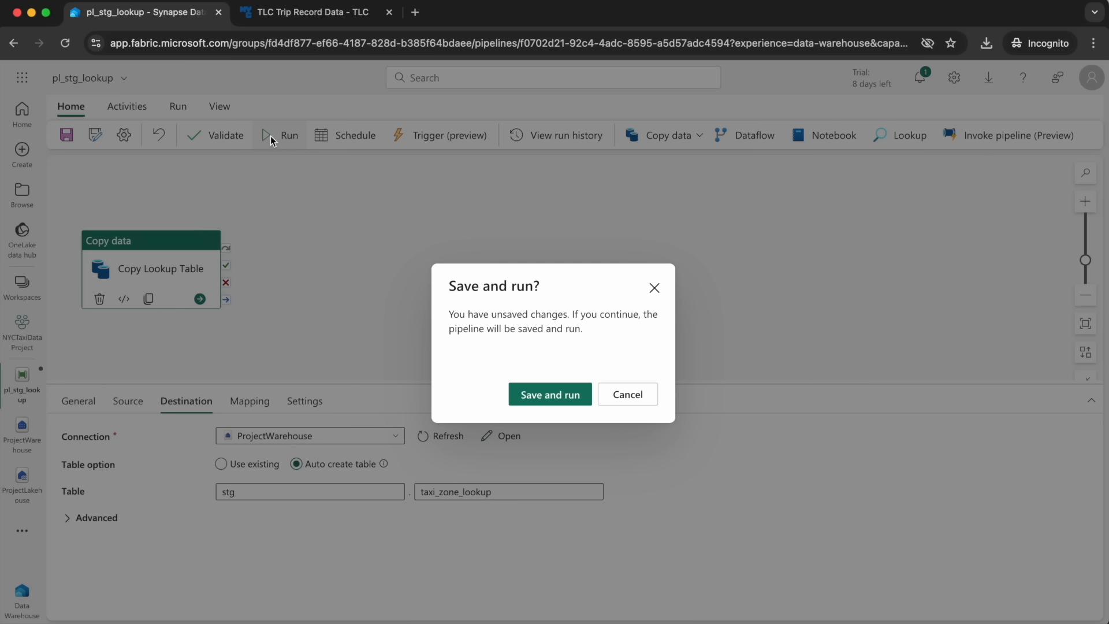
click(523, 394)
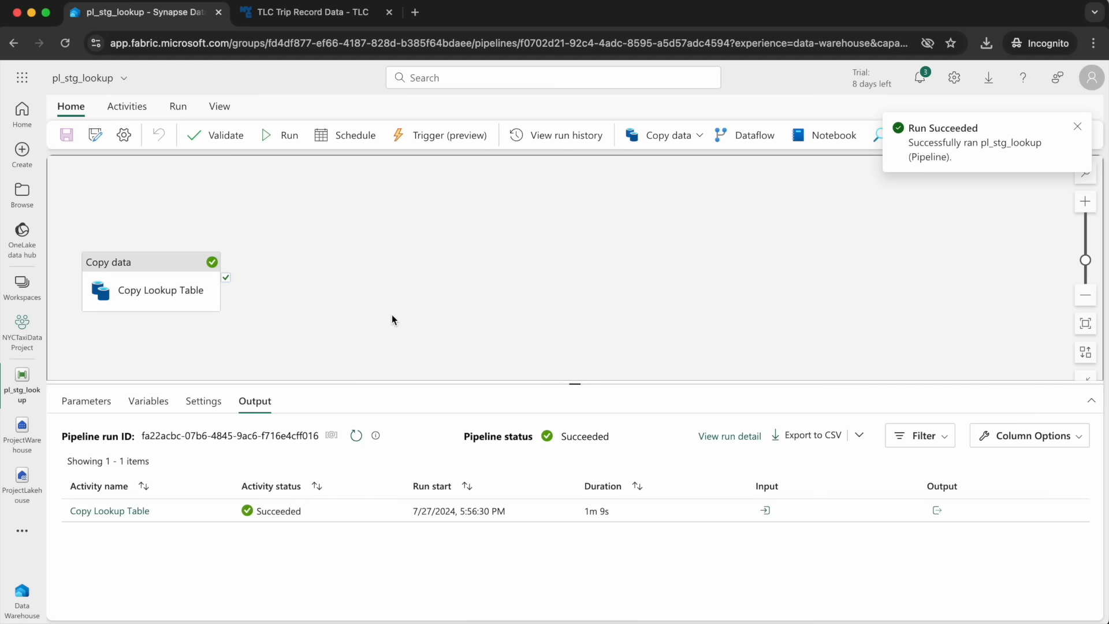
Open ProjectWarehouse, preview the stg.taxi_zone_lookup table's data, and widen the explorer to show full table names.
click(21, 442)
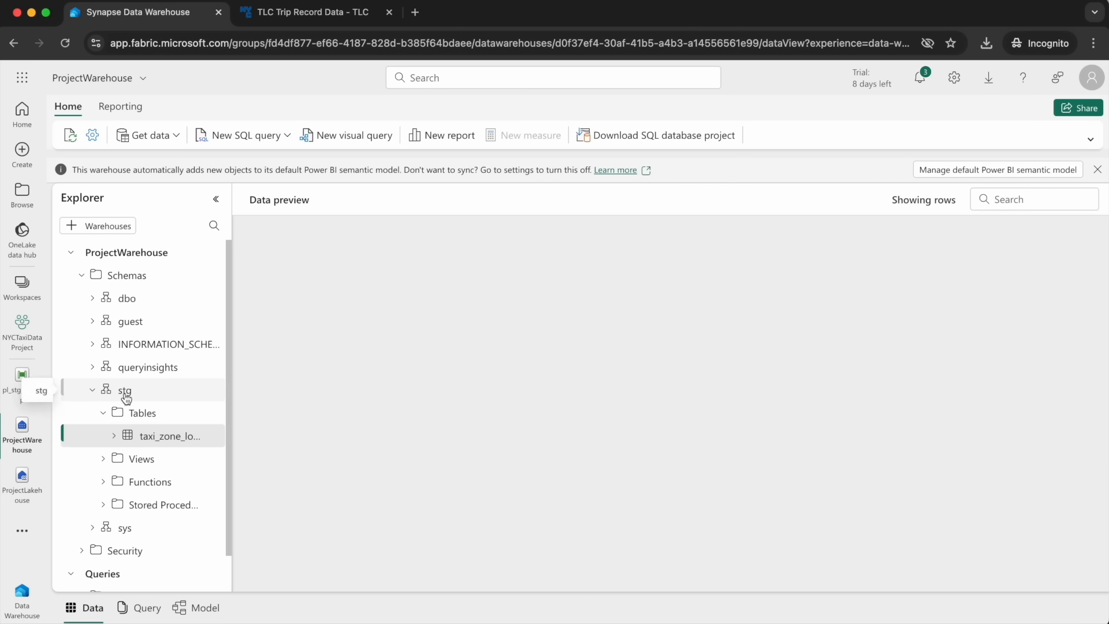
click(166, 441)
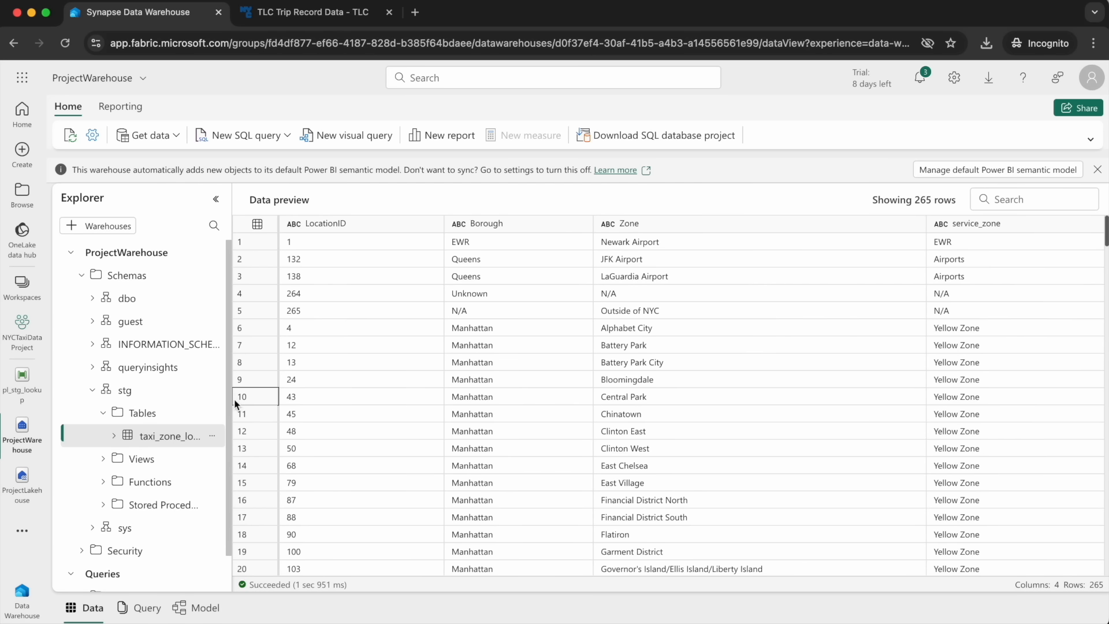
drag(231, 403, 341, 404)
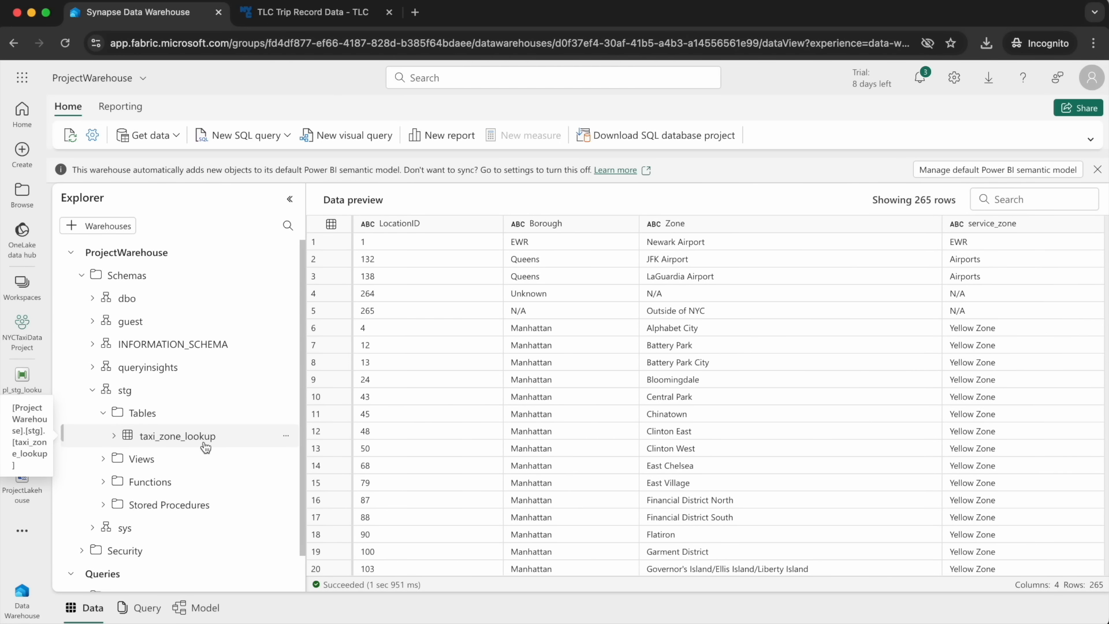
Review the parquet files in ProjectLakehouse's nyctaxi_yellow folder and the stg tables in ProjectWarehouse, widening the explorer for full names.
click(22, 482)
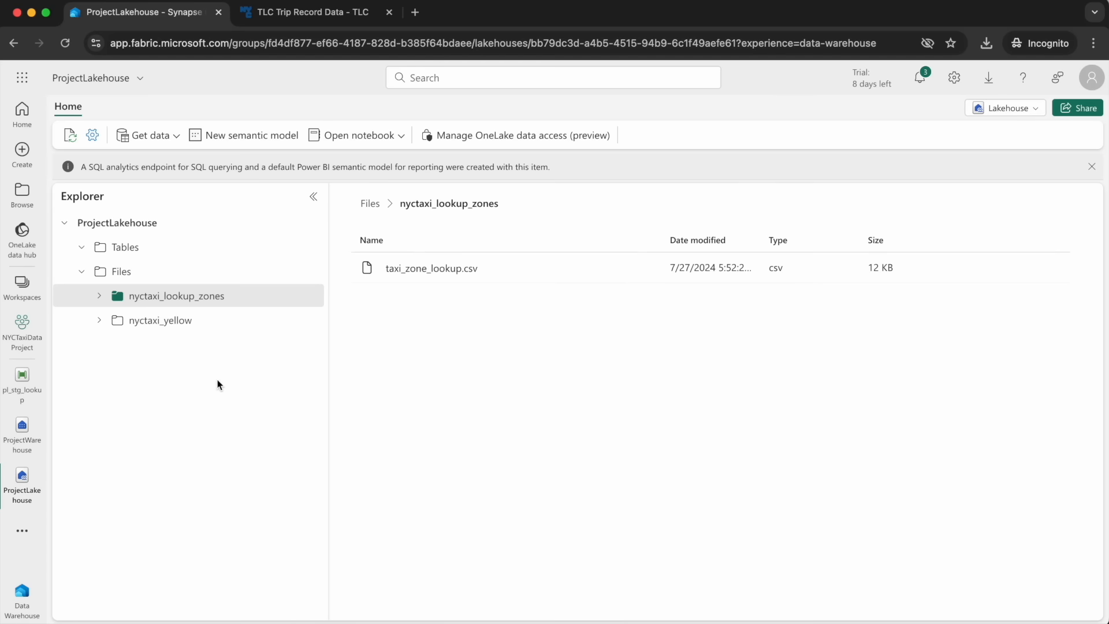
click(161, 323)
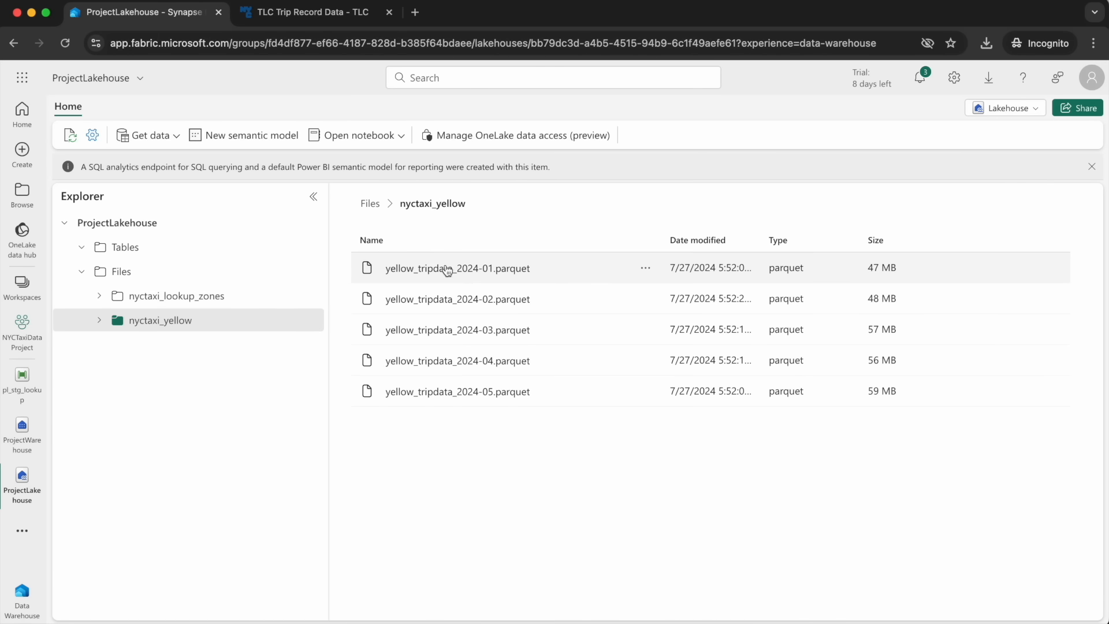
click(22, 430)
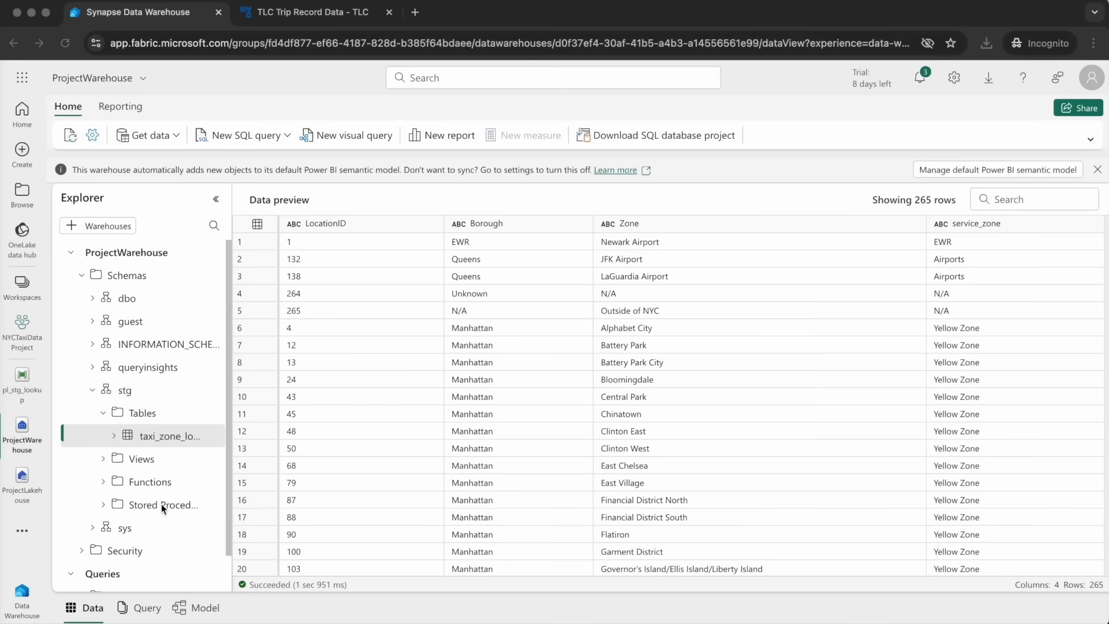
click(21, 483)
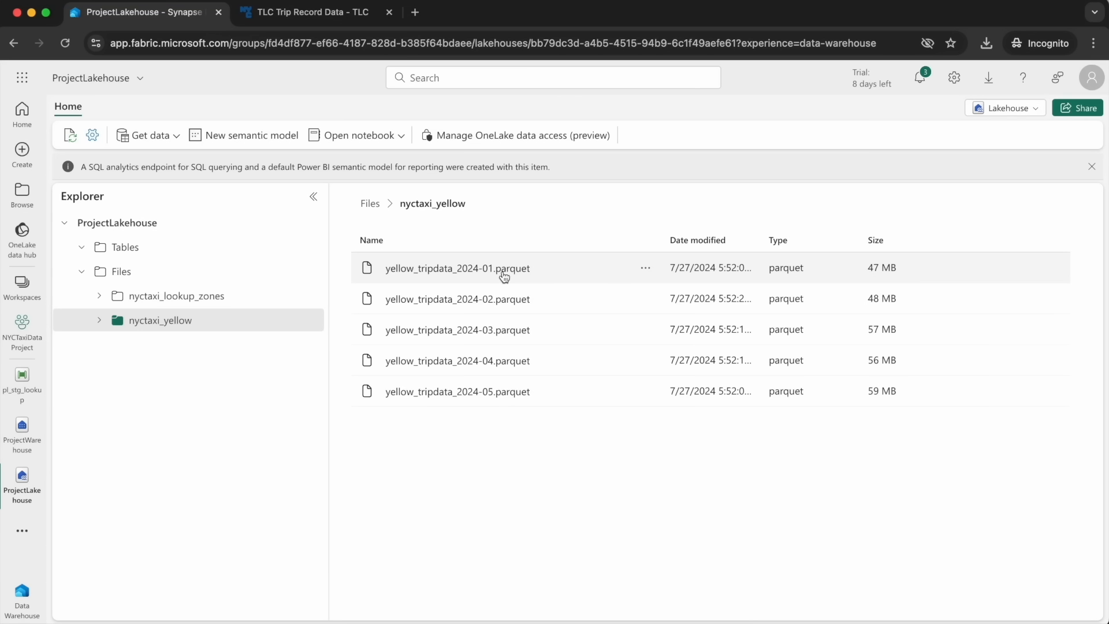
click(23, 434)
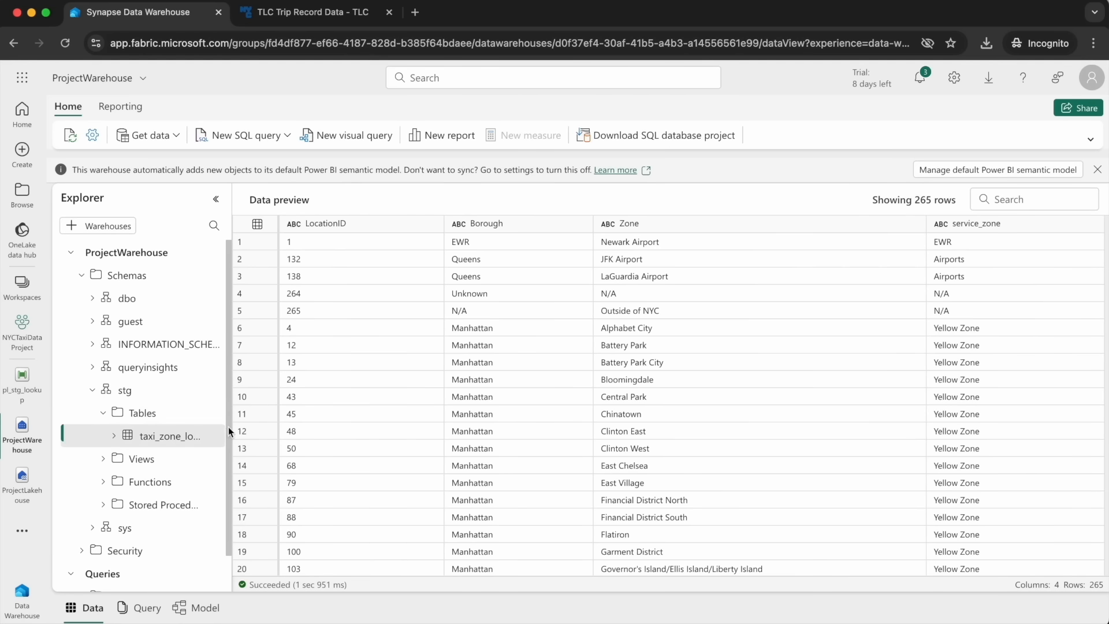
drag(231, 427, 381, 427)
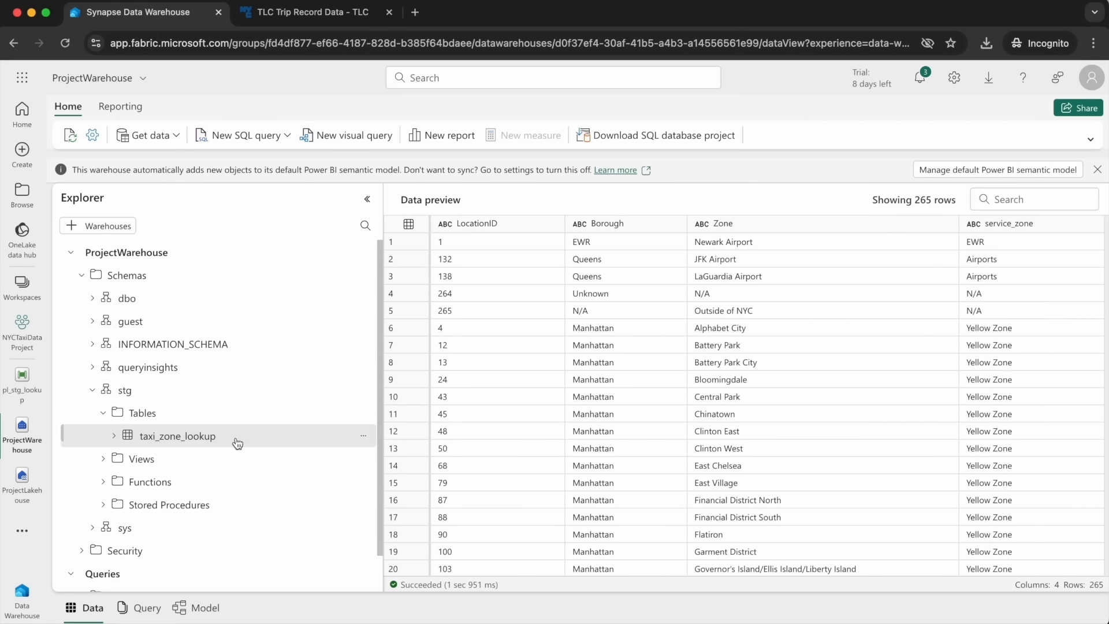
Create a data pipeline named pl_stg_processing_nyctaxi in the NYC Taxi Data Pipelines folder of the NYCTaxiDataProject workspace.
click(22, 329)
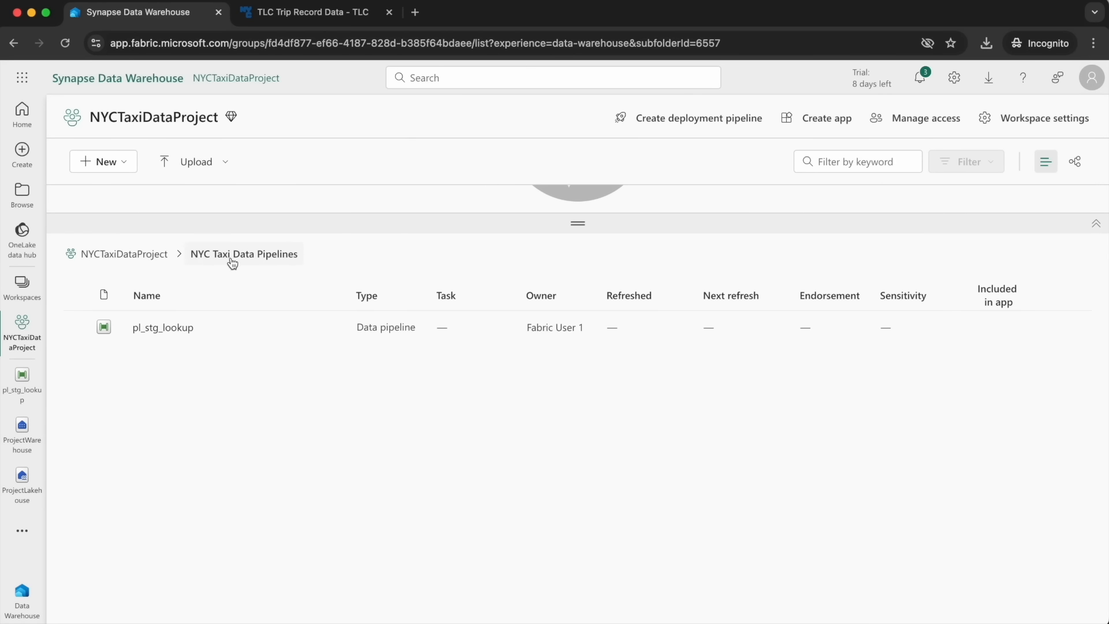
click(99, 161)
click(129, 215)
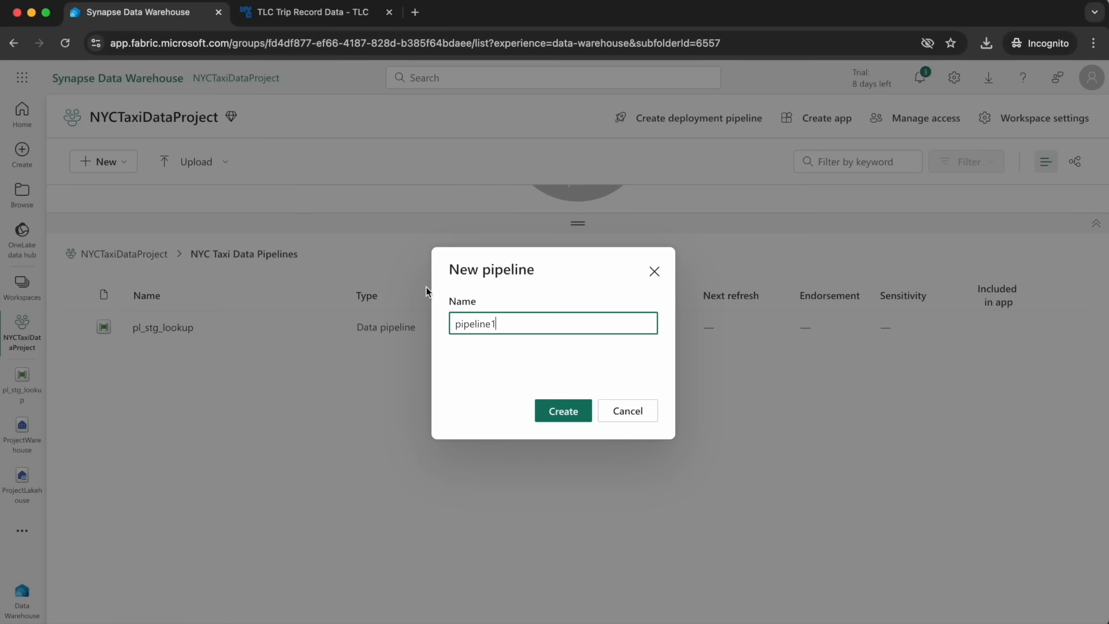
double_click(481, 321)
text(pl_stg_process_nyctaxi)
click(516, 324)
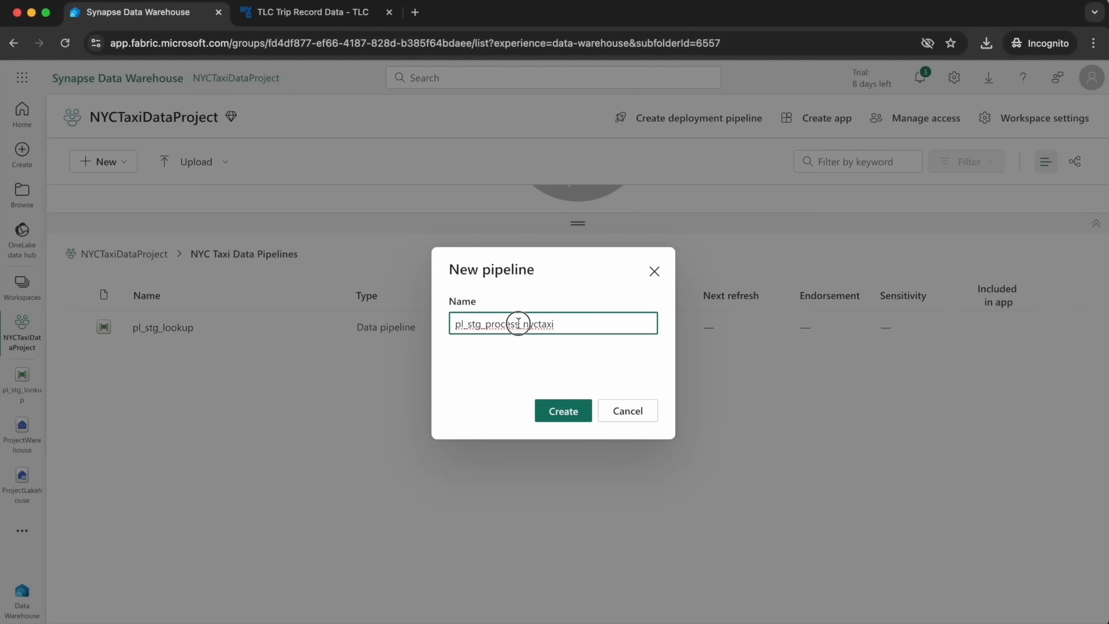
text(sing)
click(568, 413)
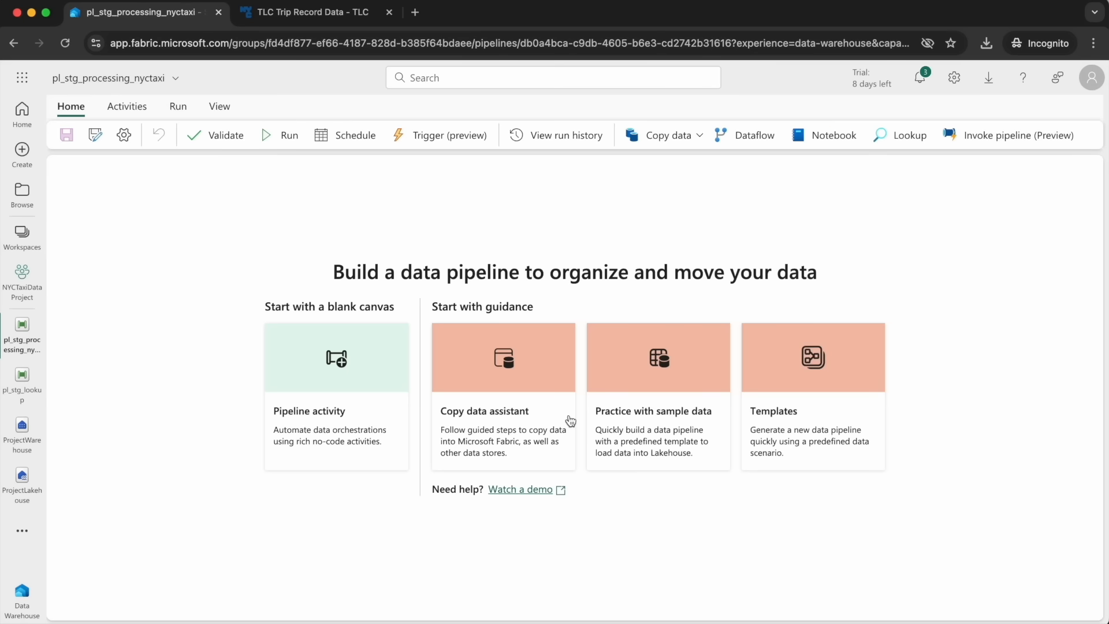
Add a Copy data activity to the blank pipeline and name it Copy to Staging.
click(309, 386)
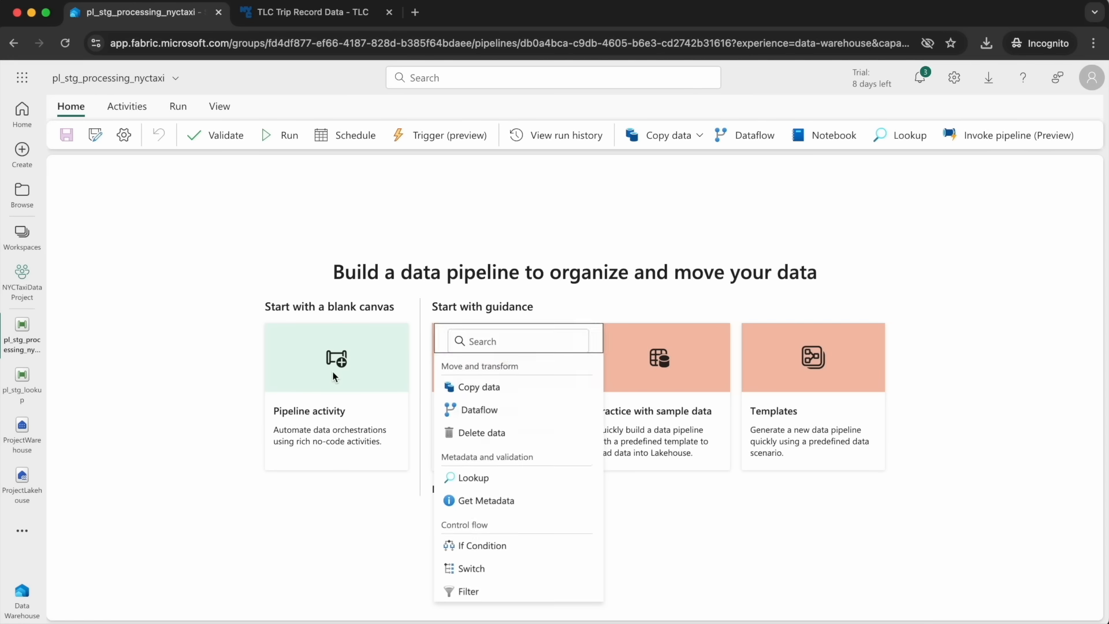
click(473, 391)
double_click(258, 435)
text(to Staging)
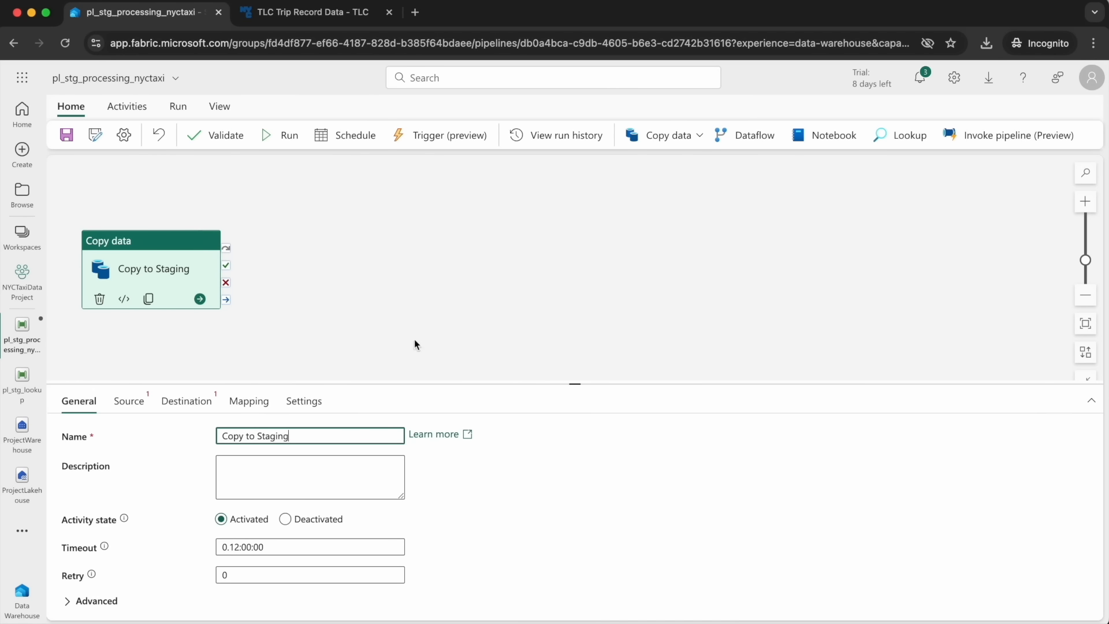
Set the copy activity's source connection to ProjectLakehouse with Files as the root folder.
click(129, 400)
click(286, 437)
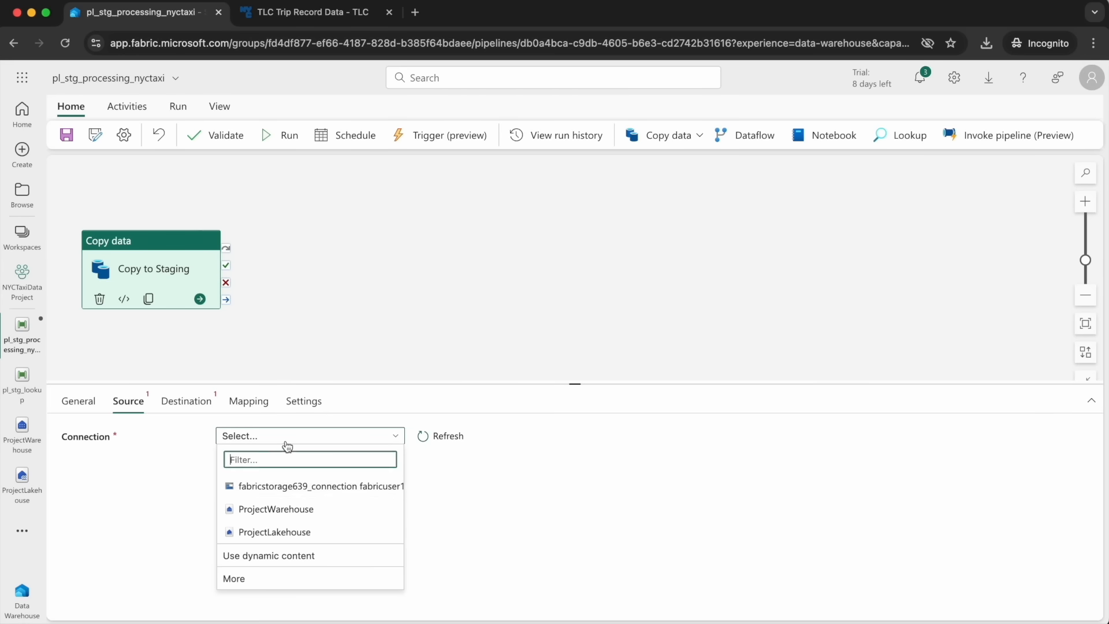
click(257, 531)
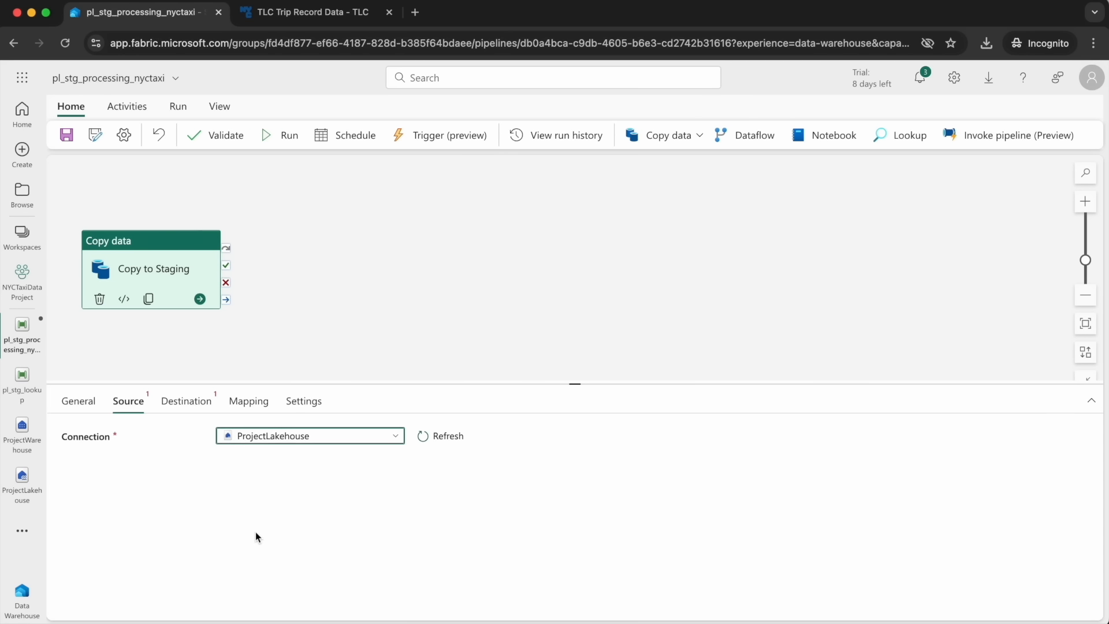
click(273, 464)
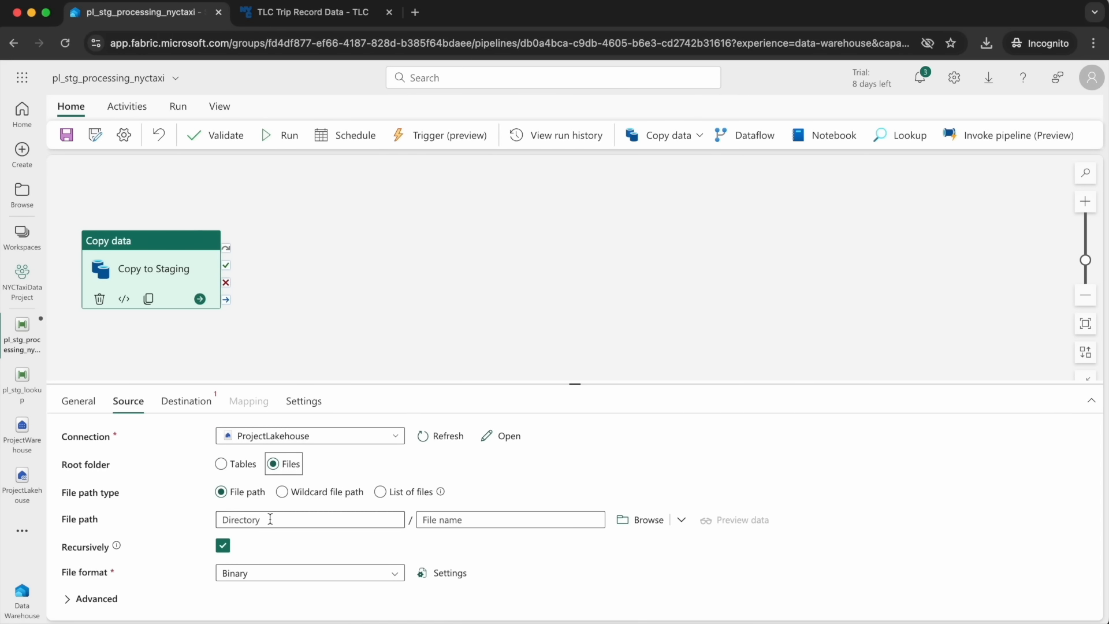
Check the yellow taxi folder name in ProjectLakehouse and enter nyctaxi_yellow as the source directory.
click(22, 480)
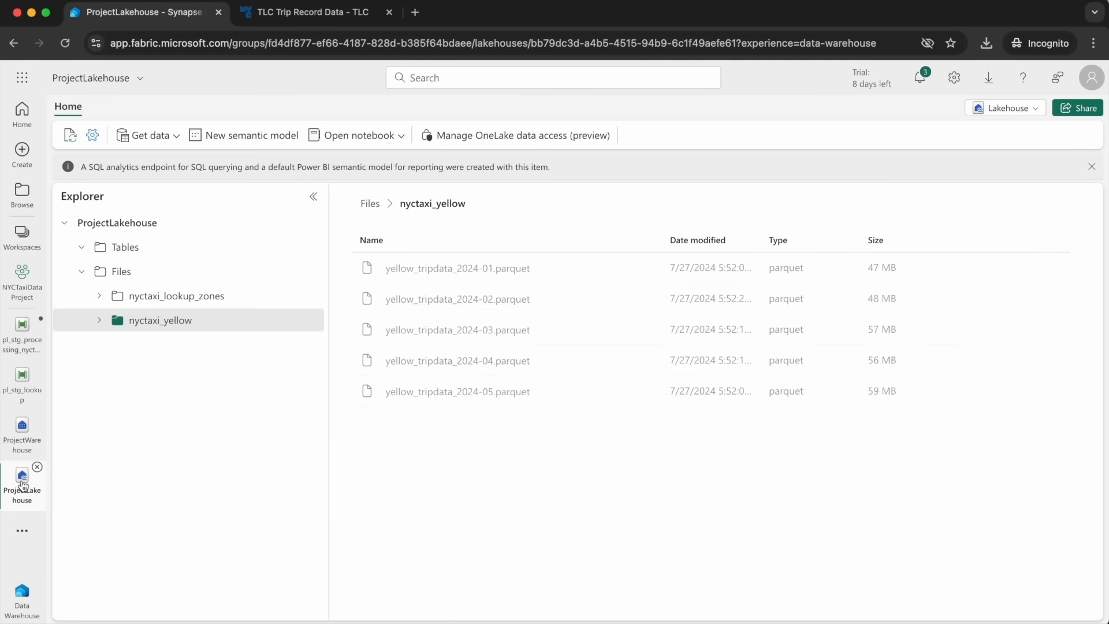
click(146, 327)
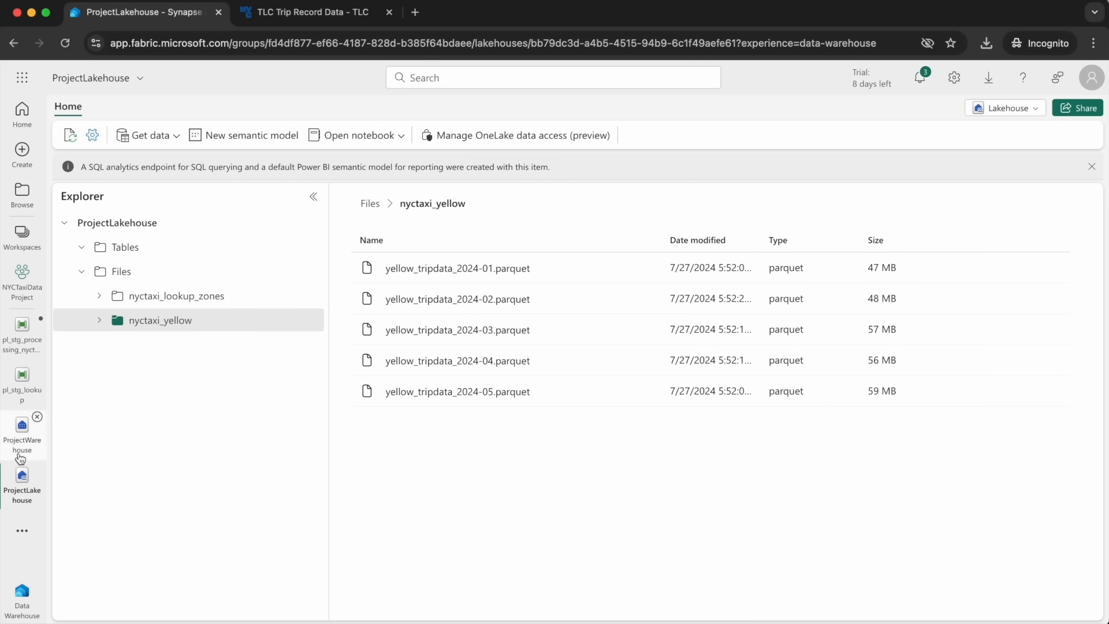
click(22, 323)
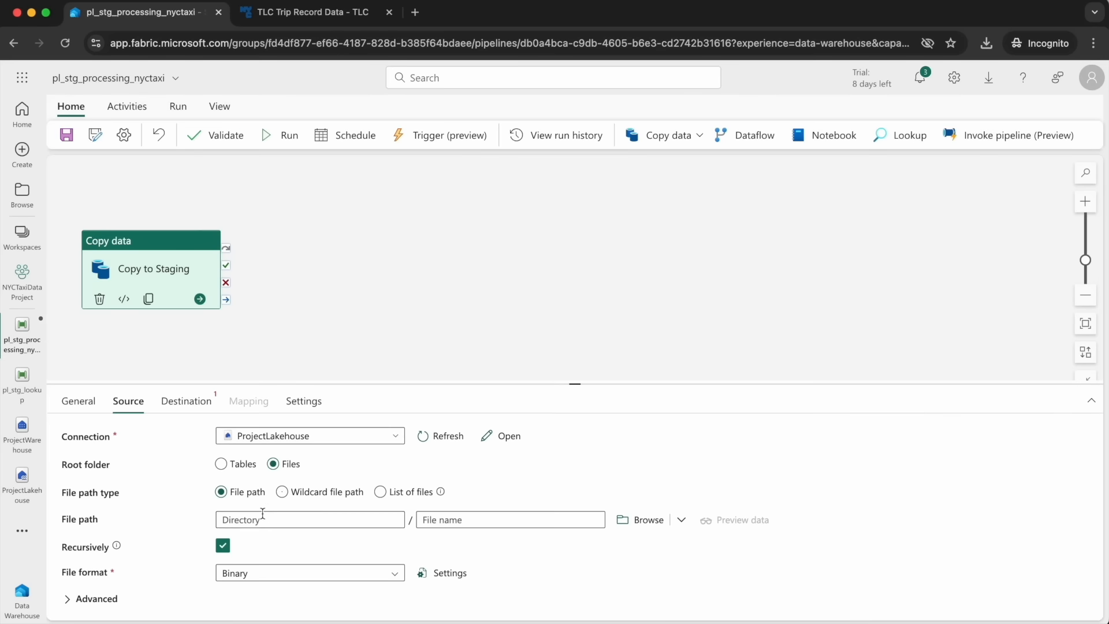
click(261, 514)
text(nyctaxi_yellow)
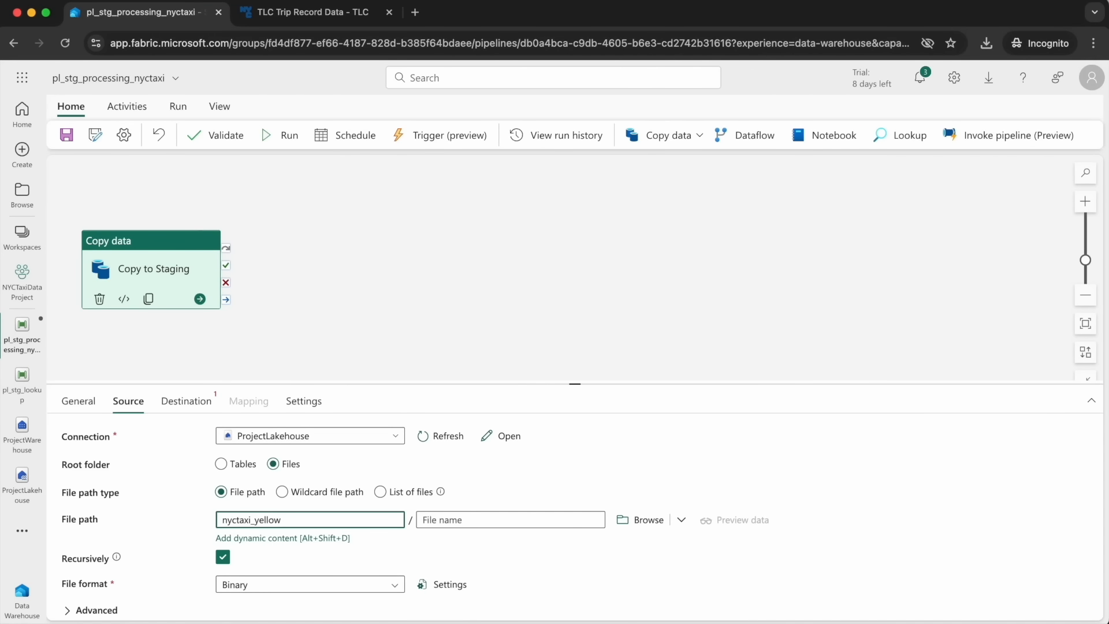
Copy the January file's name from ProjectLakehouse and set the source file name to yellow_tripdata_2024-01.parquet.
click(22, 482)
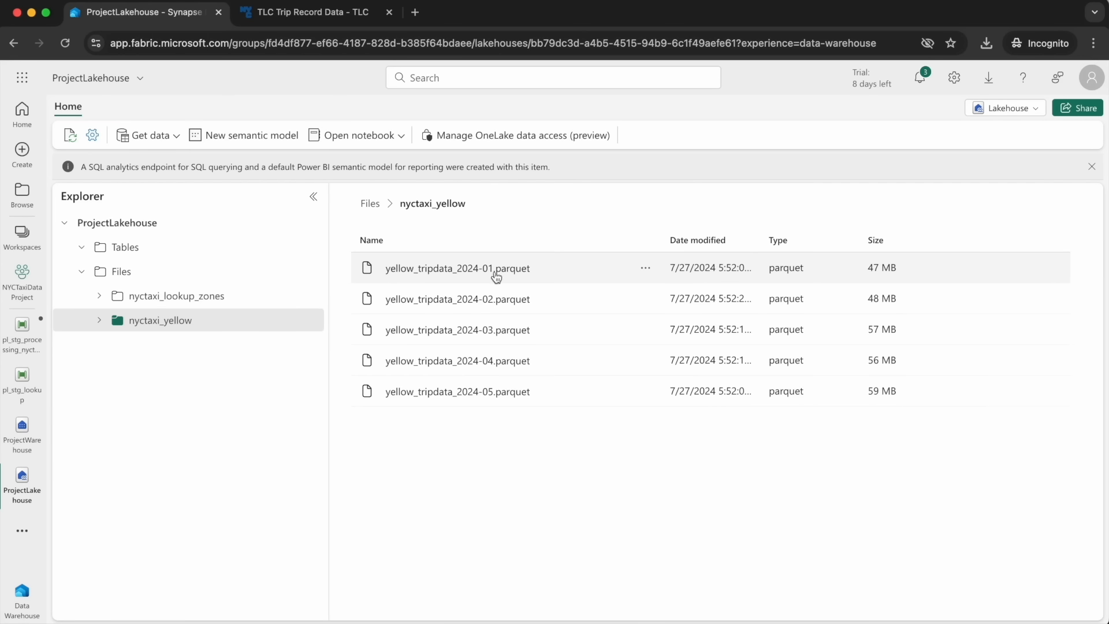
click(530, 273)
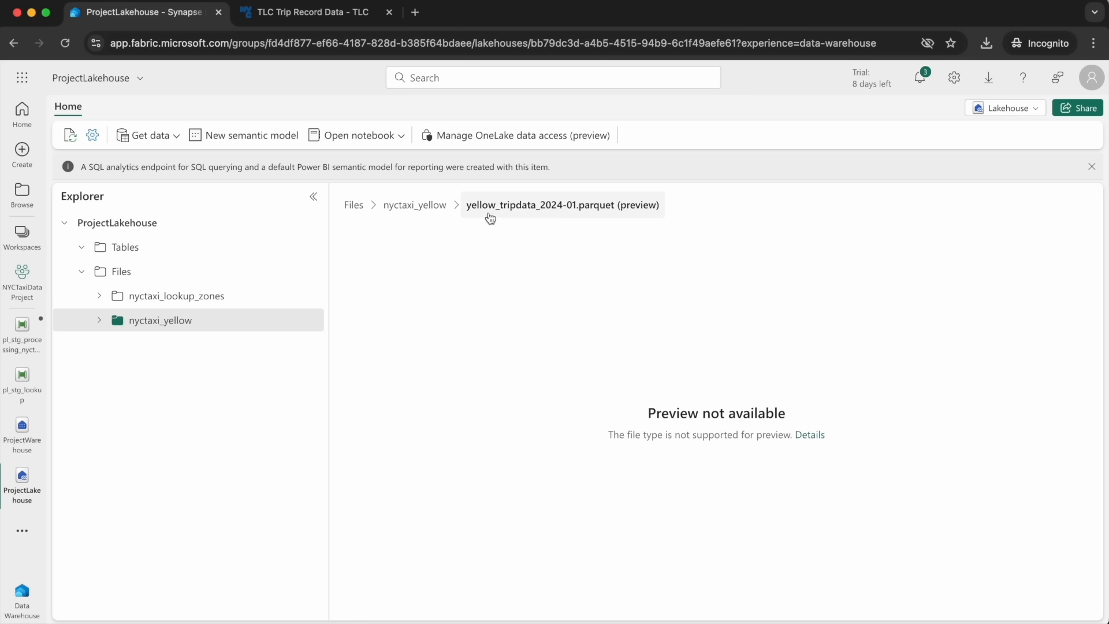
triple_click(493, 213)
key(super+c)
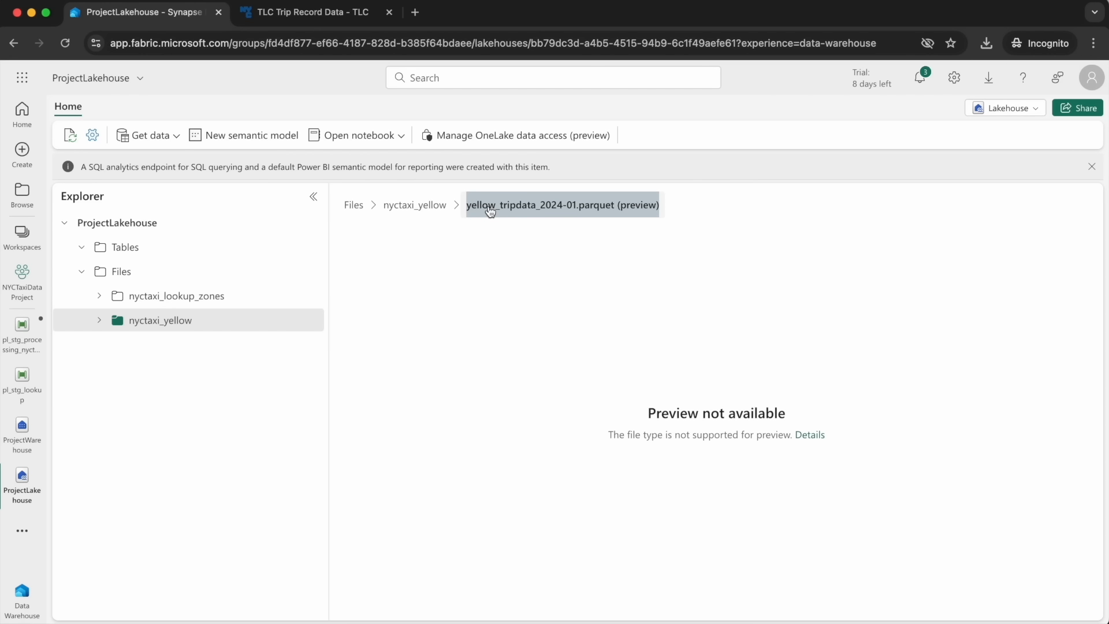
click(22, 332)
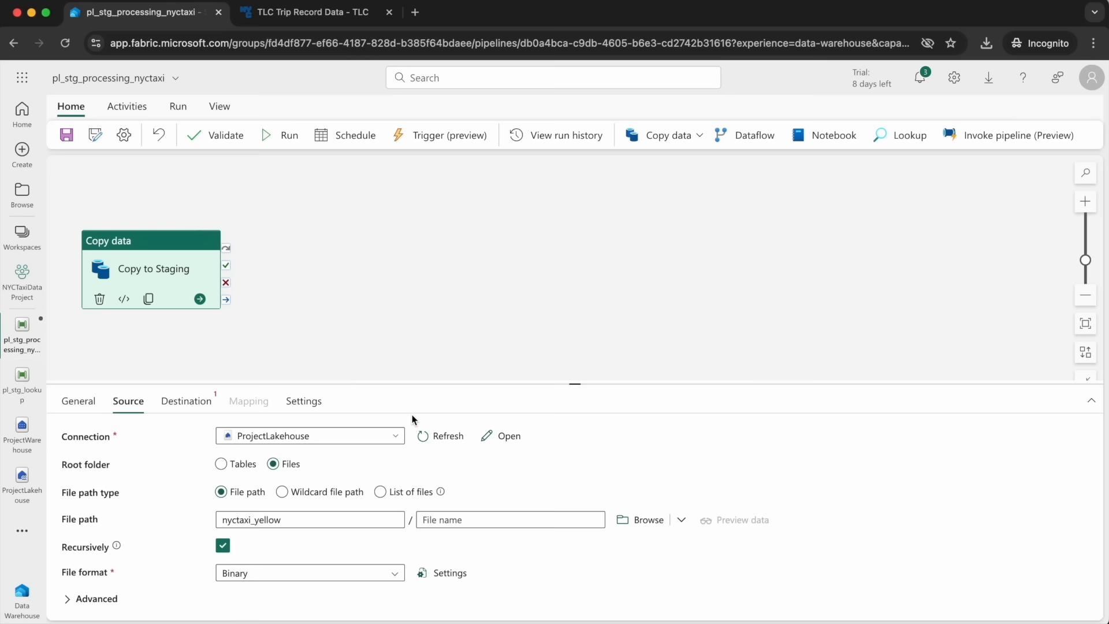
click(433, 519)
key(super+v)
drag(558, 520, 634, 522)
key(BackSpace)
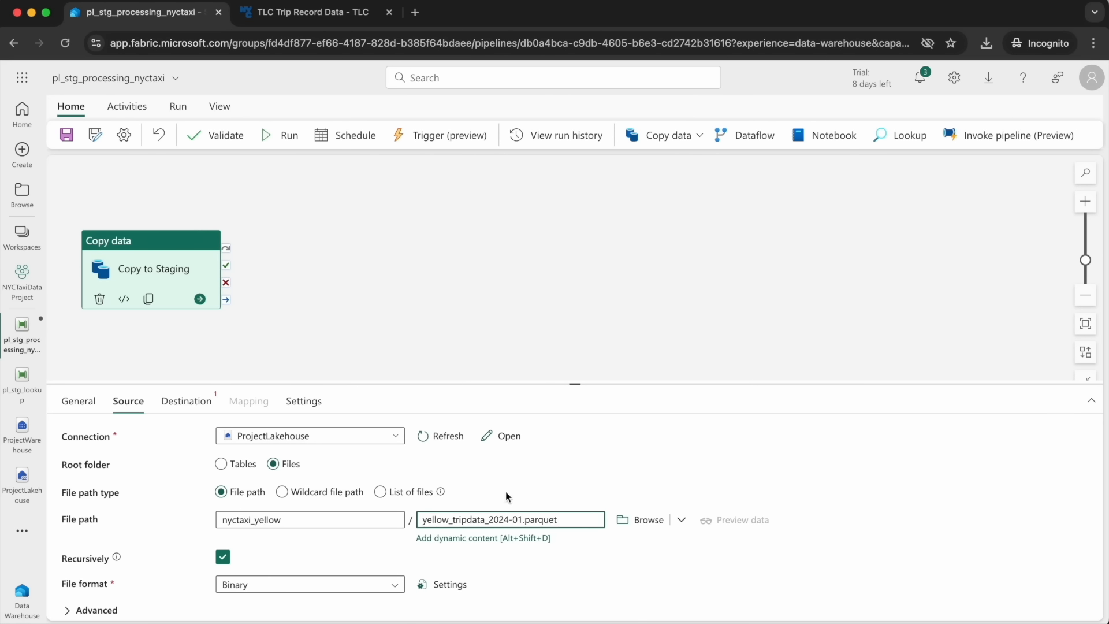
click(563, 481)
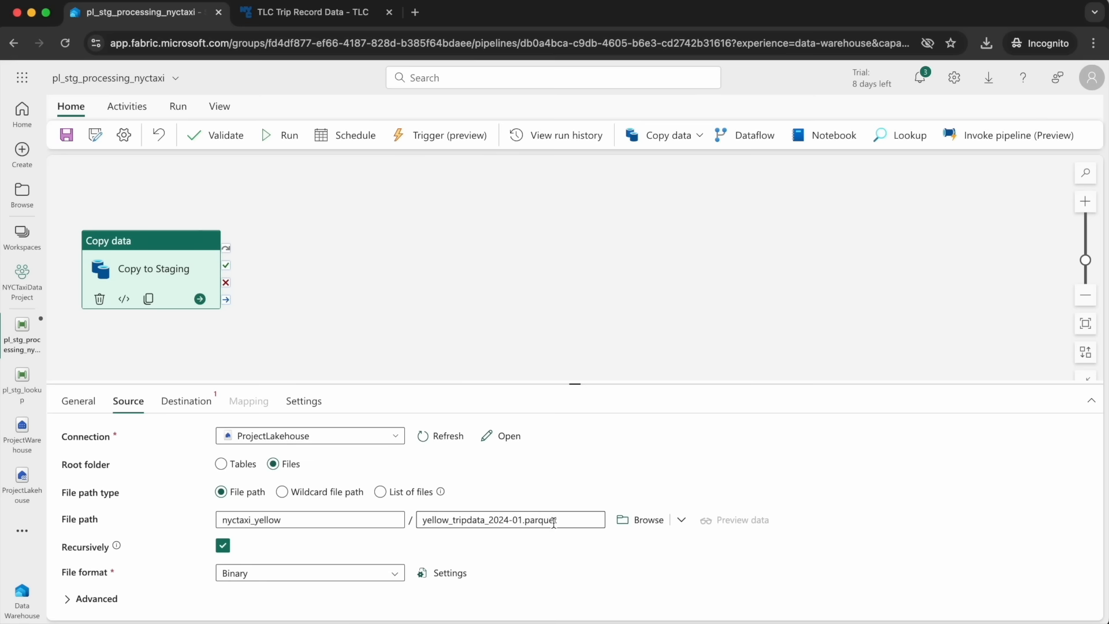
Set the source file format to Parquet and enlarge the activity settings area to show all source options.
click(335, 573)
scroll(731, 523, down, 3)
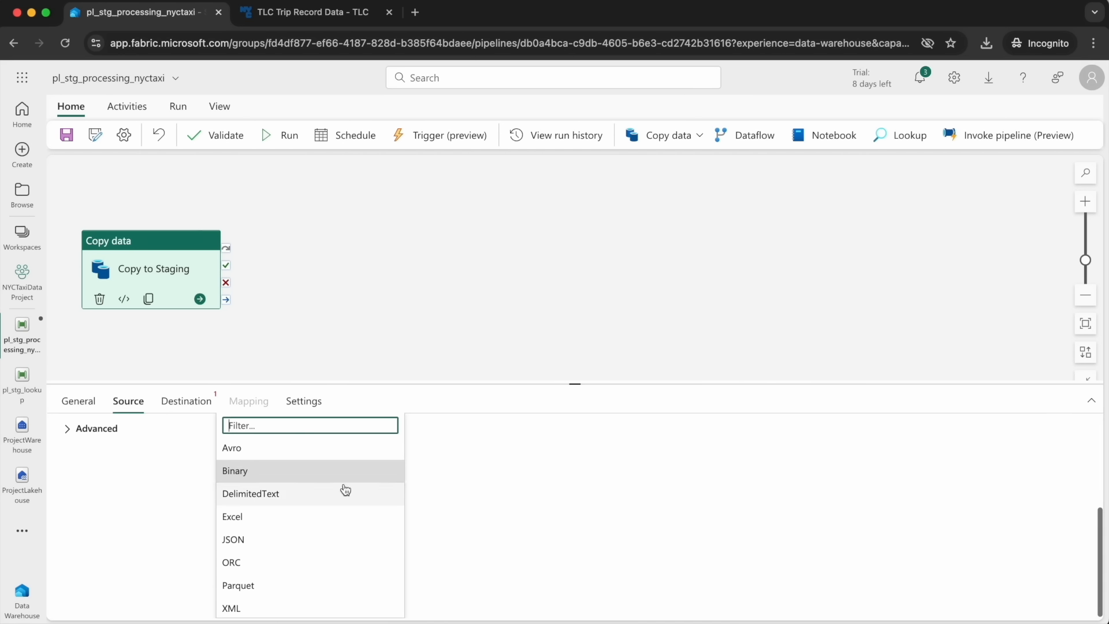
scroll(258, 584, up, 1)
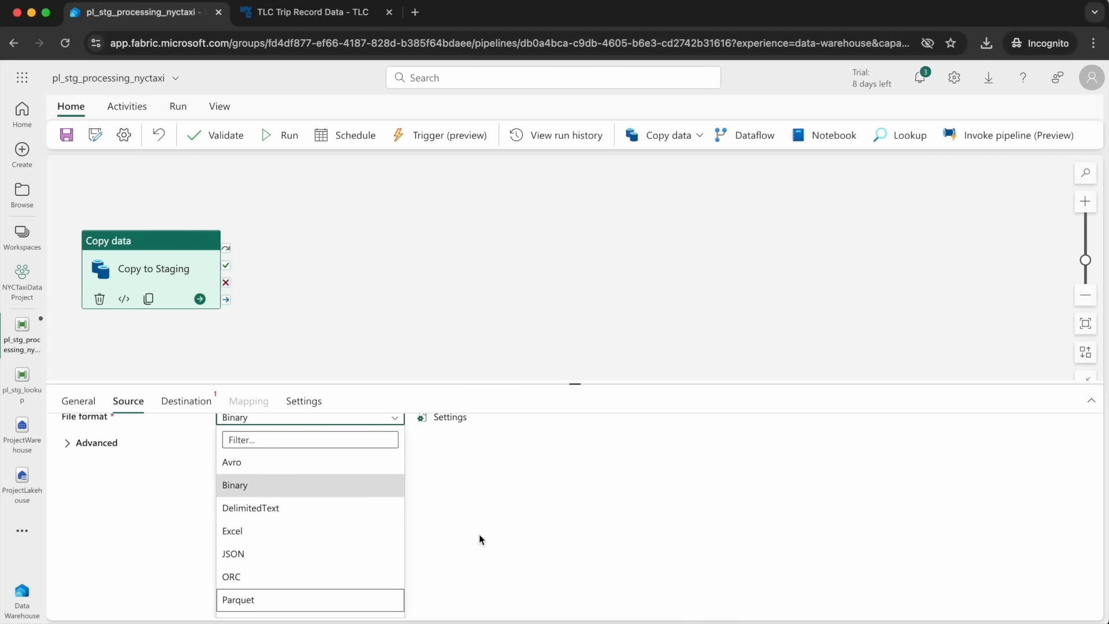
click(245, 602)
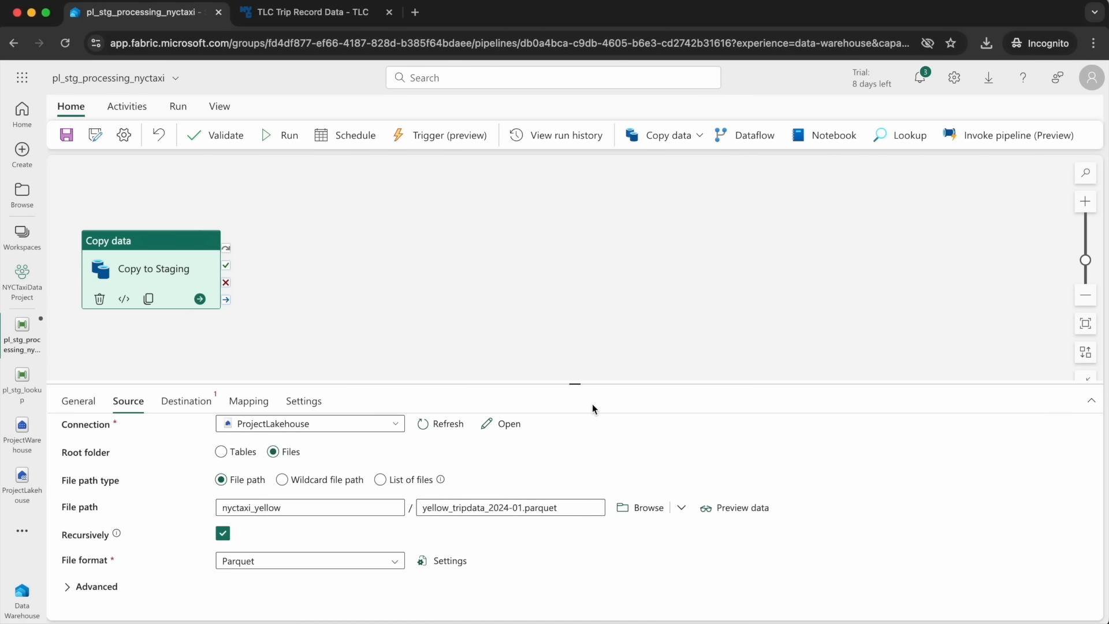
drag(574, 383, 575, 363)
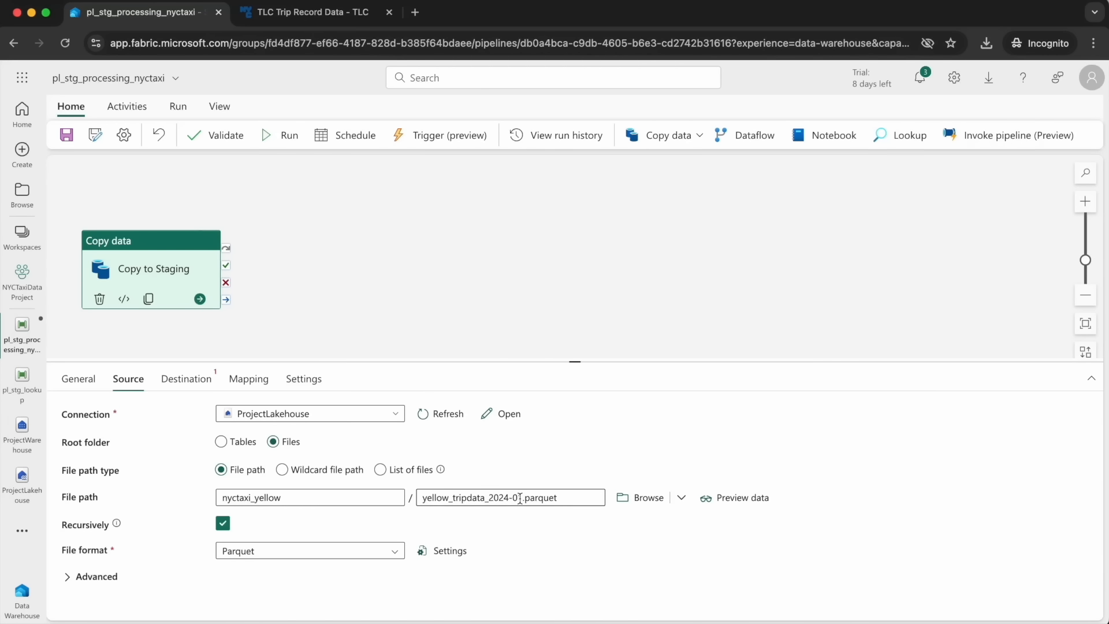
Open the expression builder for the source file name and add a String pipeline variable named v_date.
drag(524, 498, 490, 498)
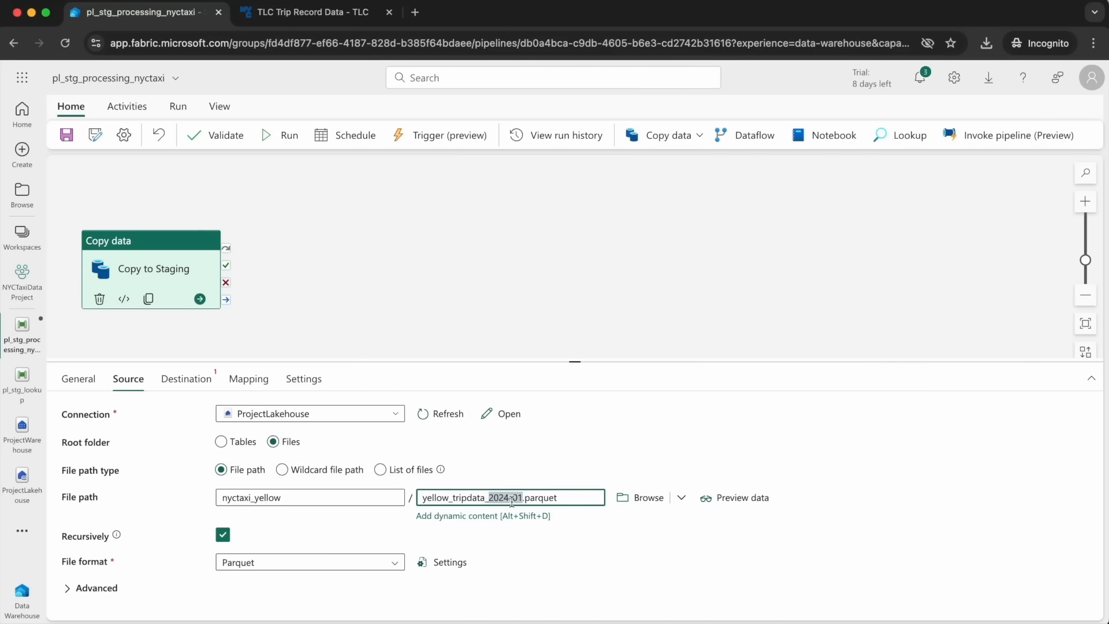
click(440, 516)
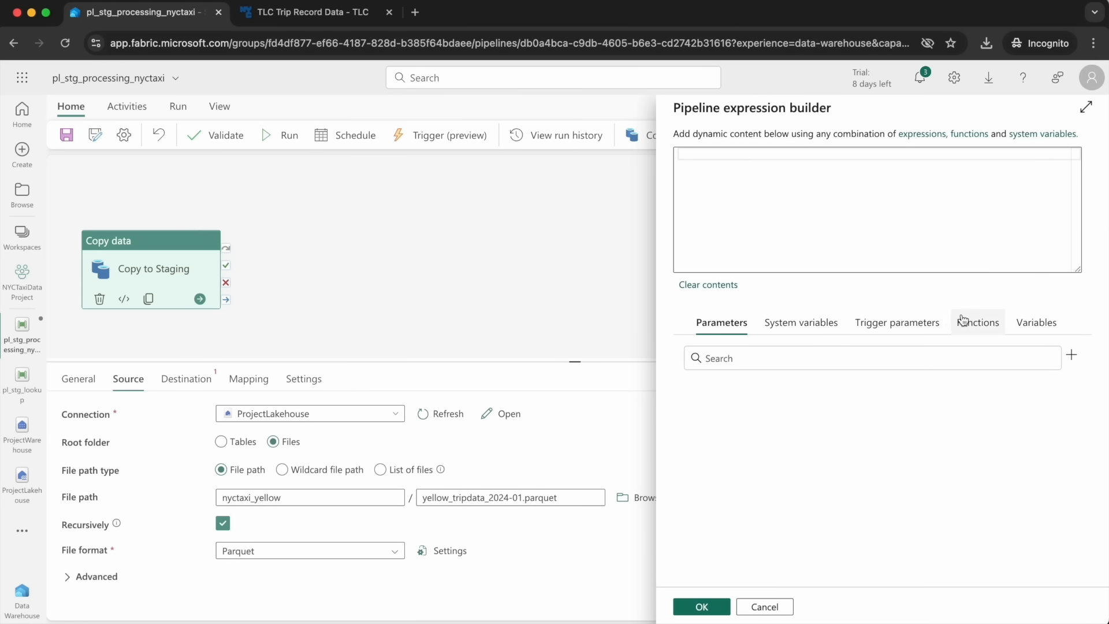
click(1038, 324)
click(1072, 355)
click(878, 277)
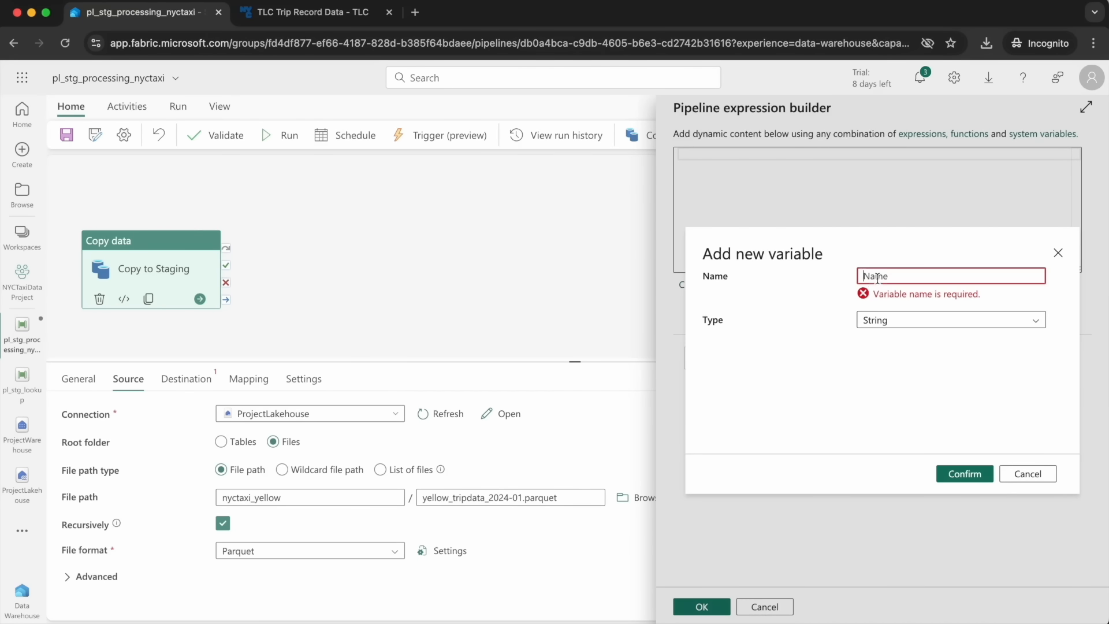
text(v_date)
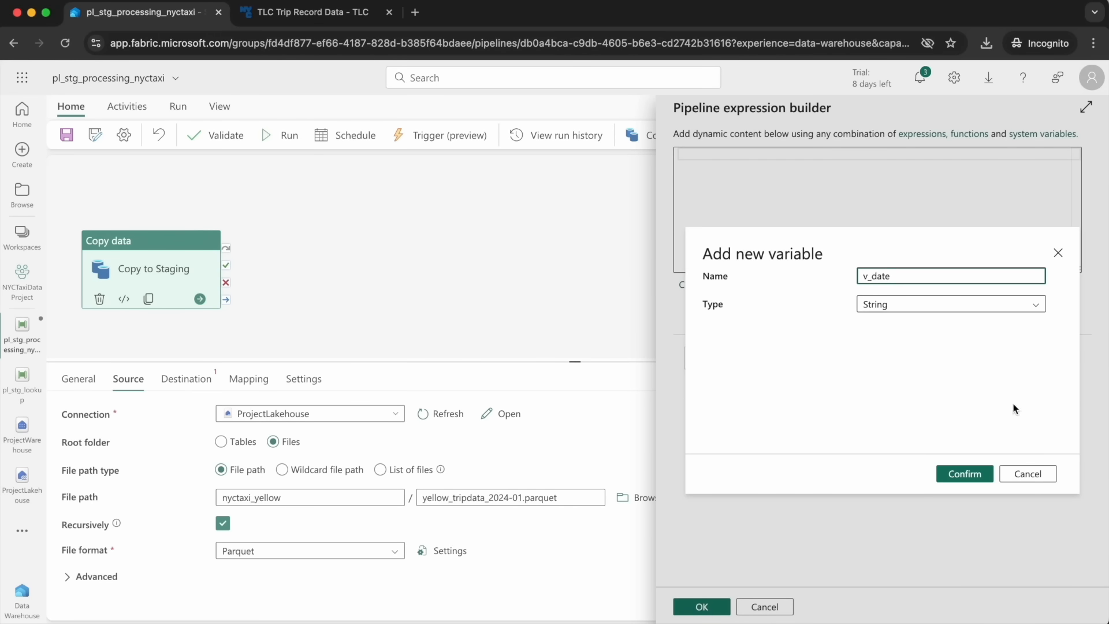
click(964, 473)
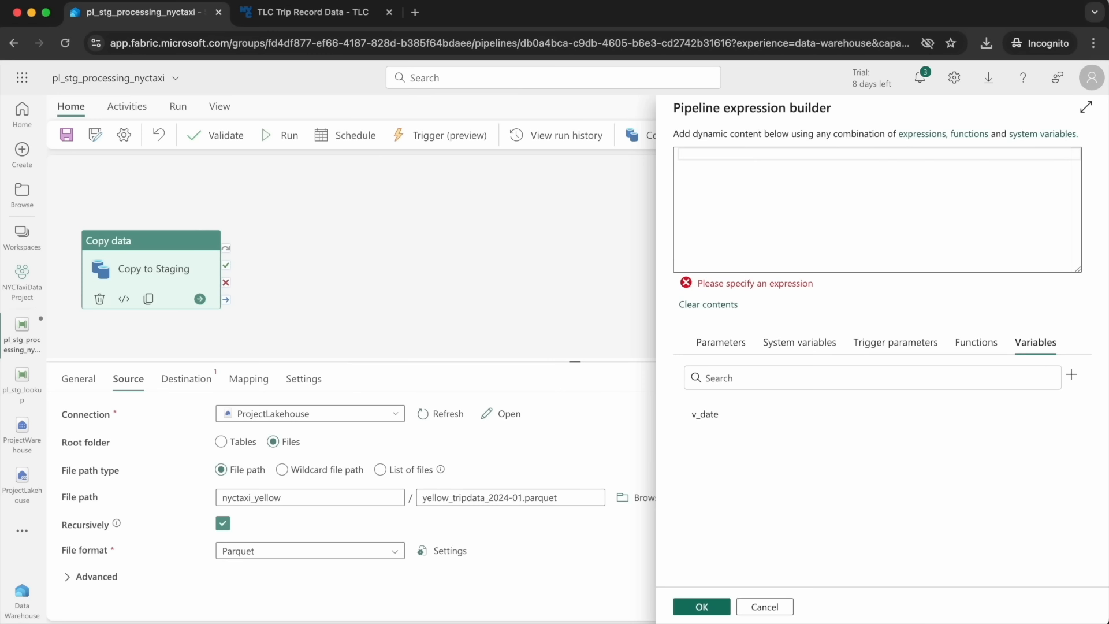
Begin the source file name expression with a concat function whose first argument is 'yellow_tripdata_'.
click(976, 344)
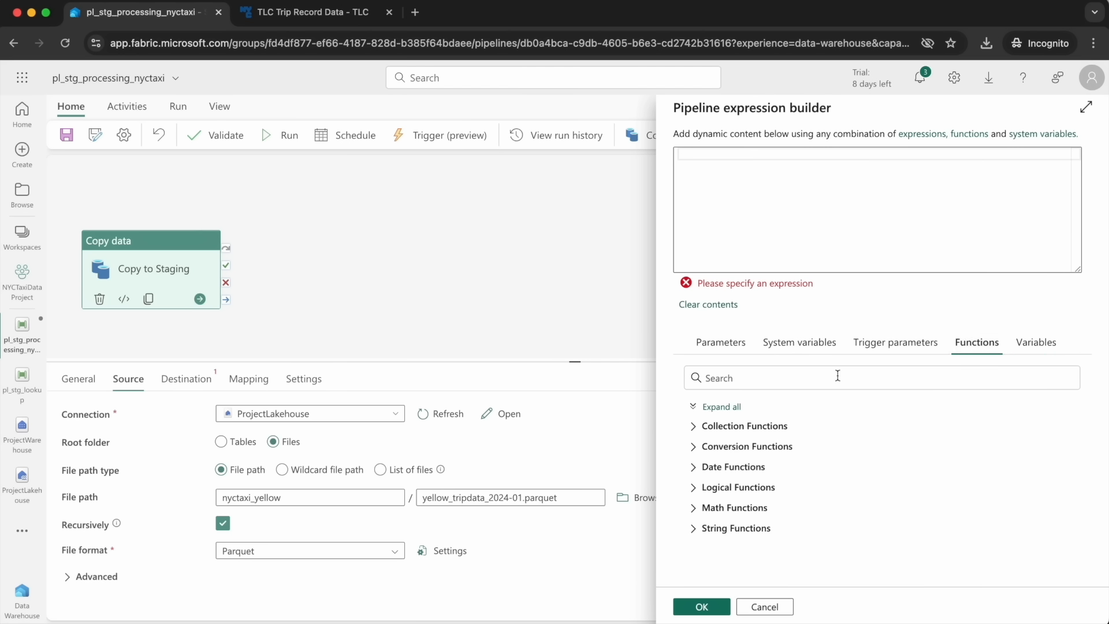
click(693, 528)
scroll(806, 493, down, 3)
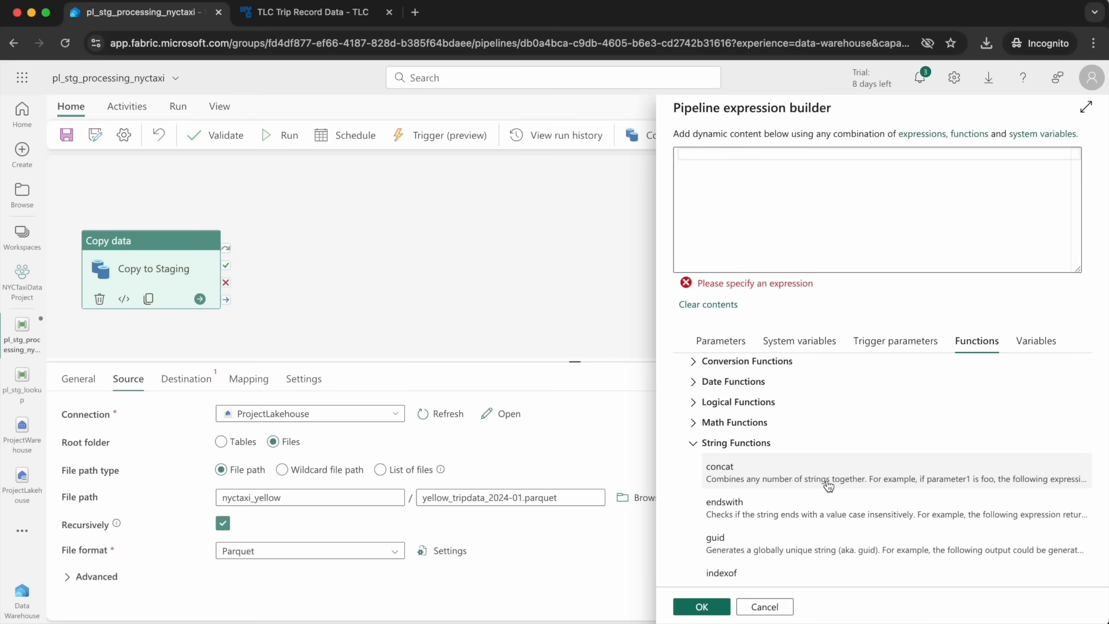
click(789, 483)
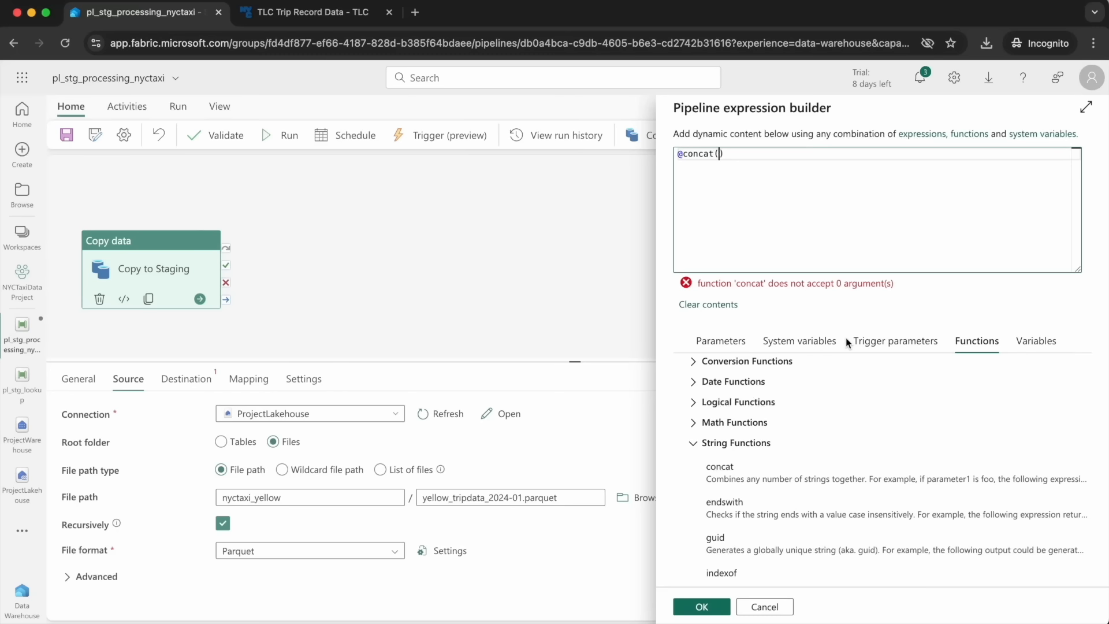
text('yello)
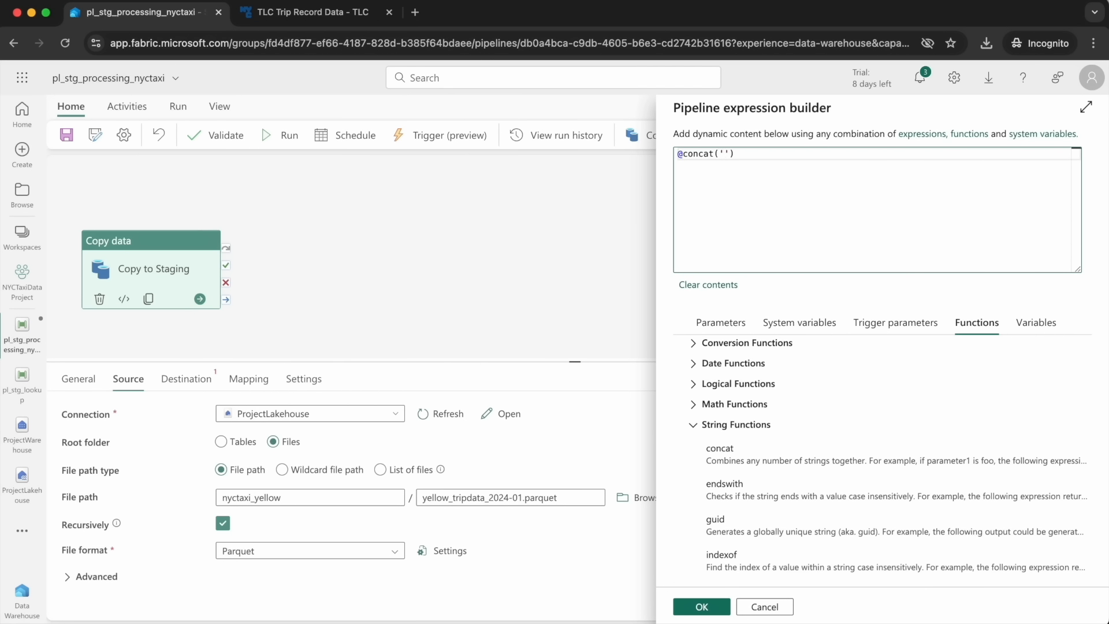
text(w_tripdata_',)
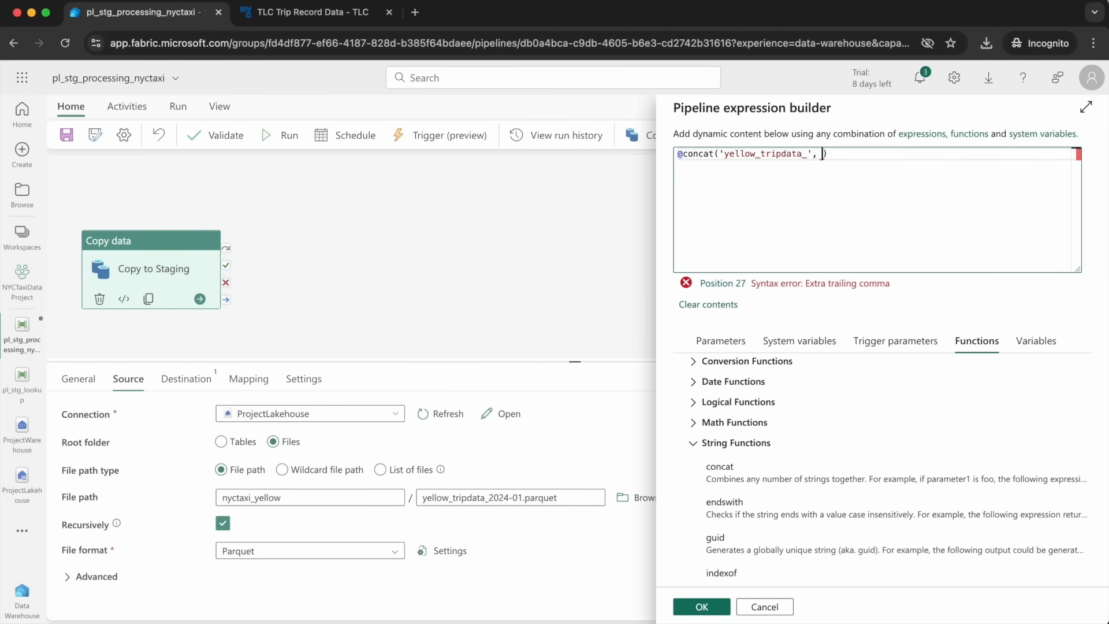
Add the v_date variable and '.parquet' as the remaining concat arguments and apply the file name expression.
click(1027, 342)
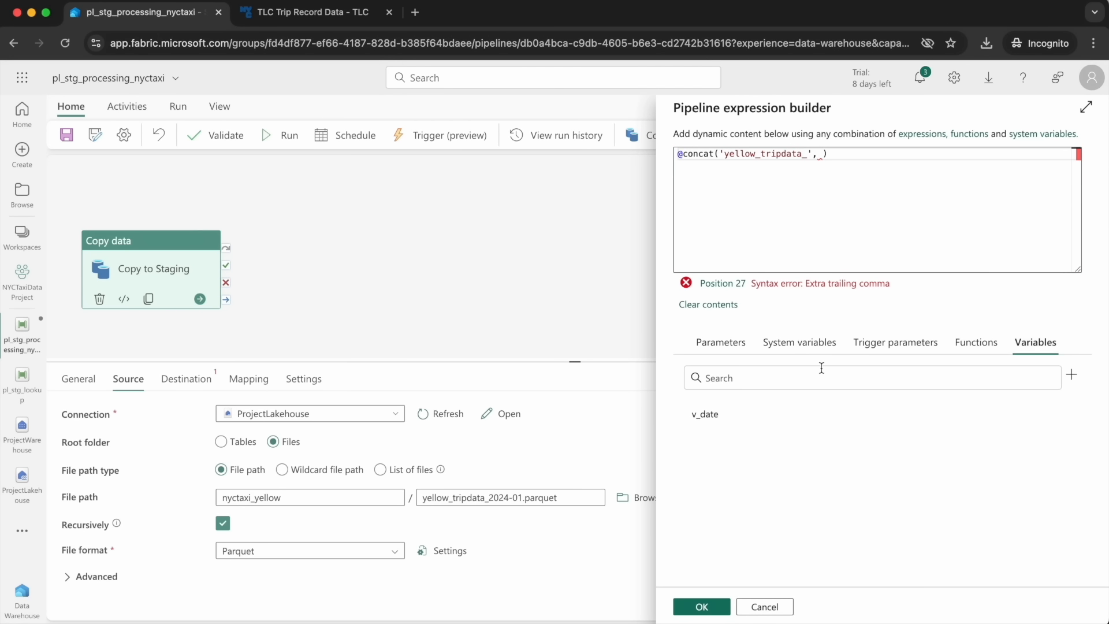
click(722, 421)
click(922, 153)
text(, '.parquet)
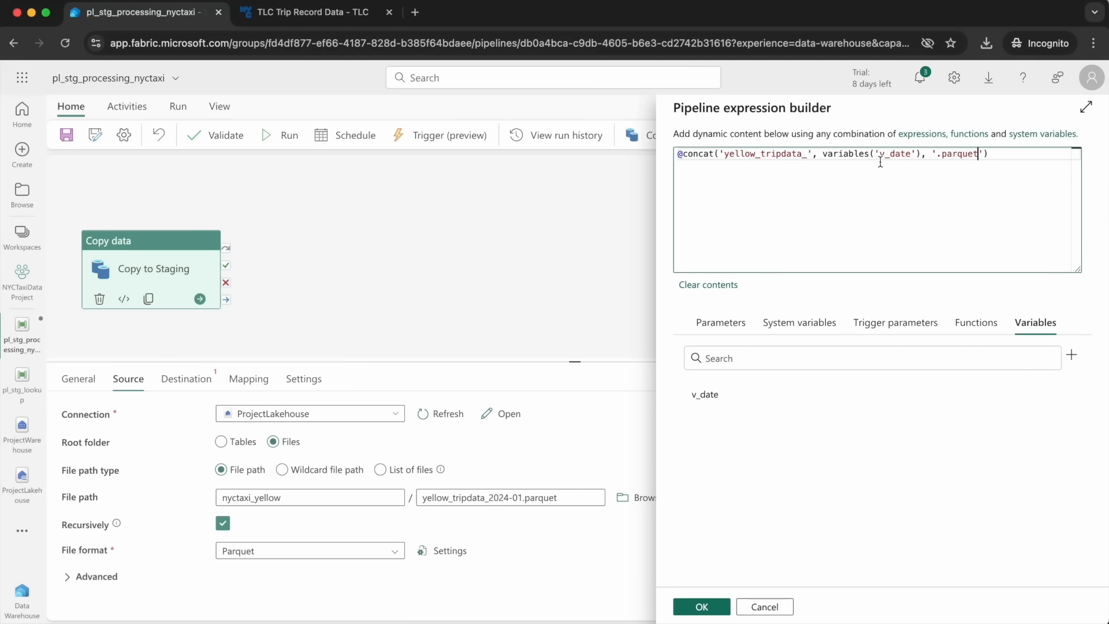
click(700, 606)
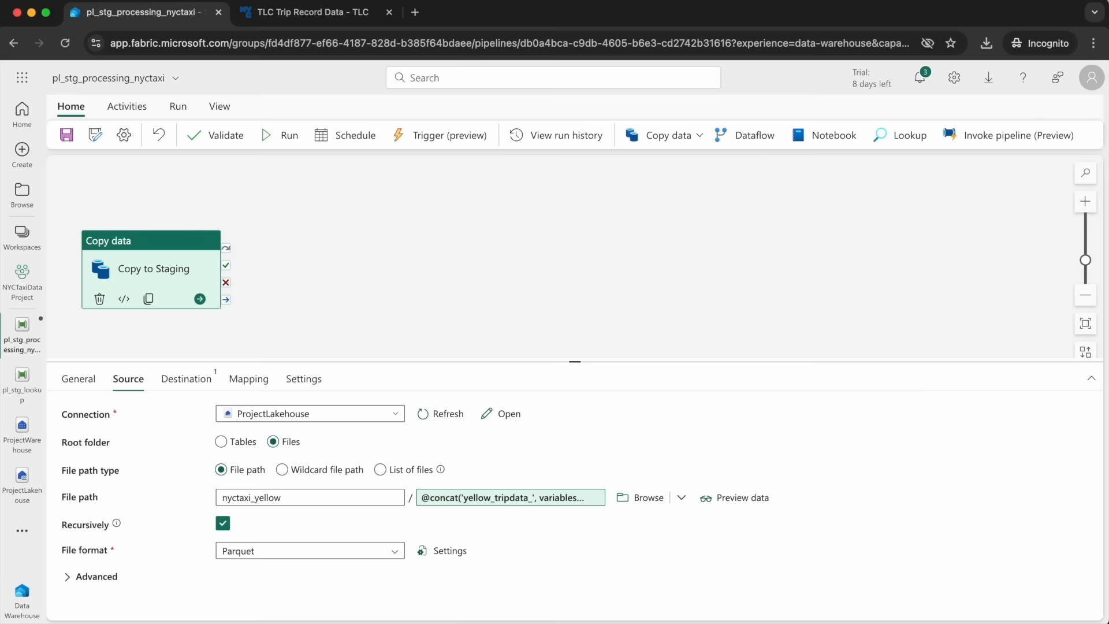
Set the copy destination to ProjectWarehouse with an auto-created table named stg.nyctaxi_yellow.
click(177, 380)
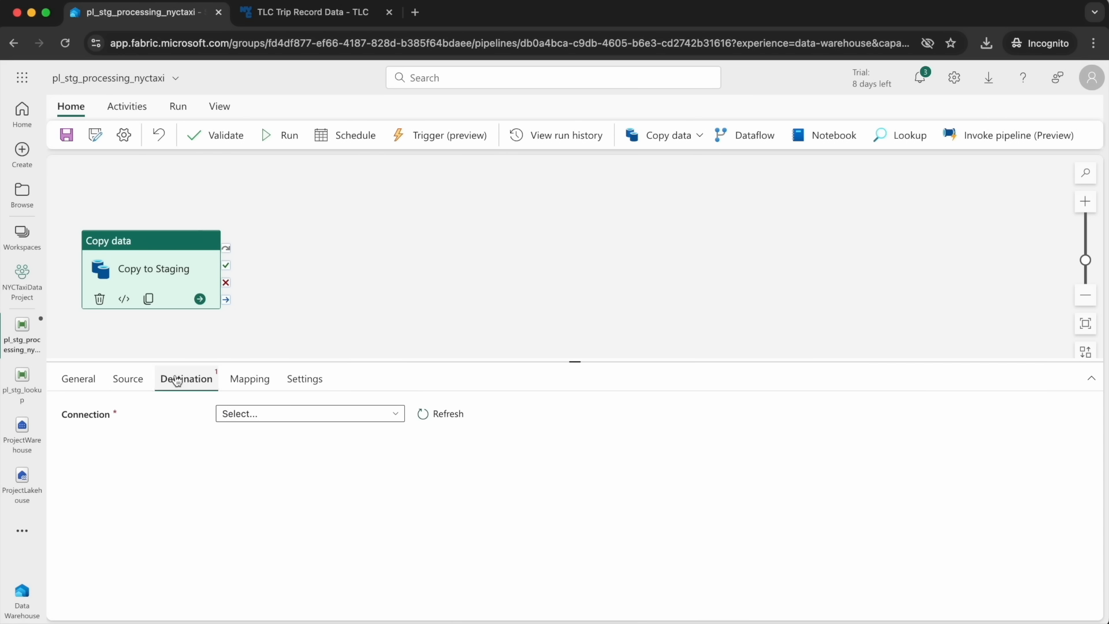
click(303, 415)
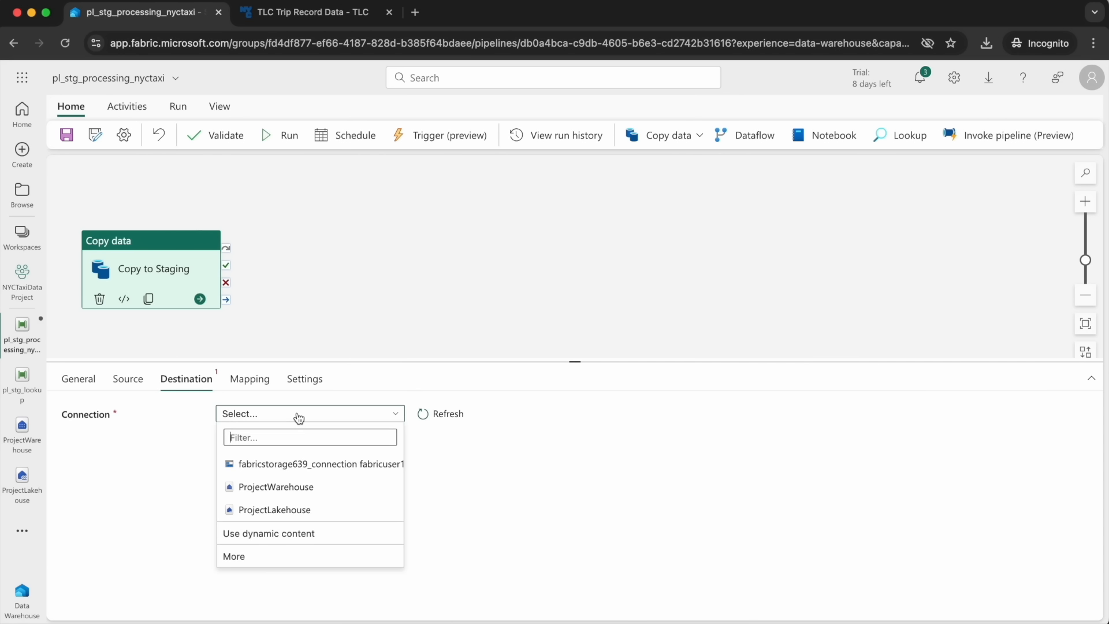
click(285, 494)
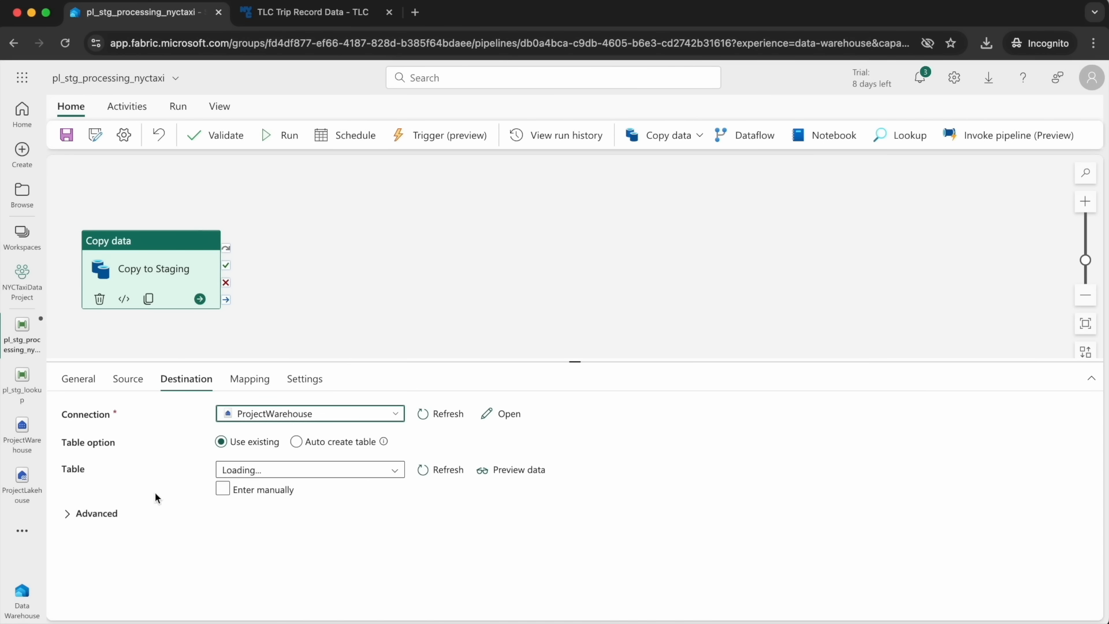
click(297, 443)
click(239, 478)
text(stg)
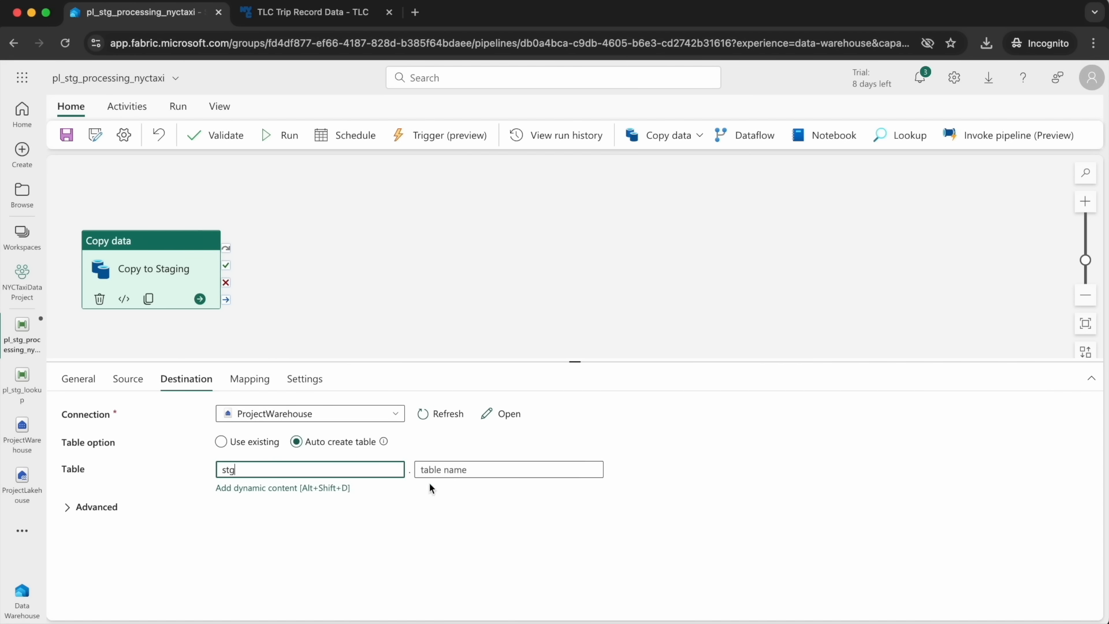
click(464, 469)
text(nyctaxi_yellow)
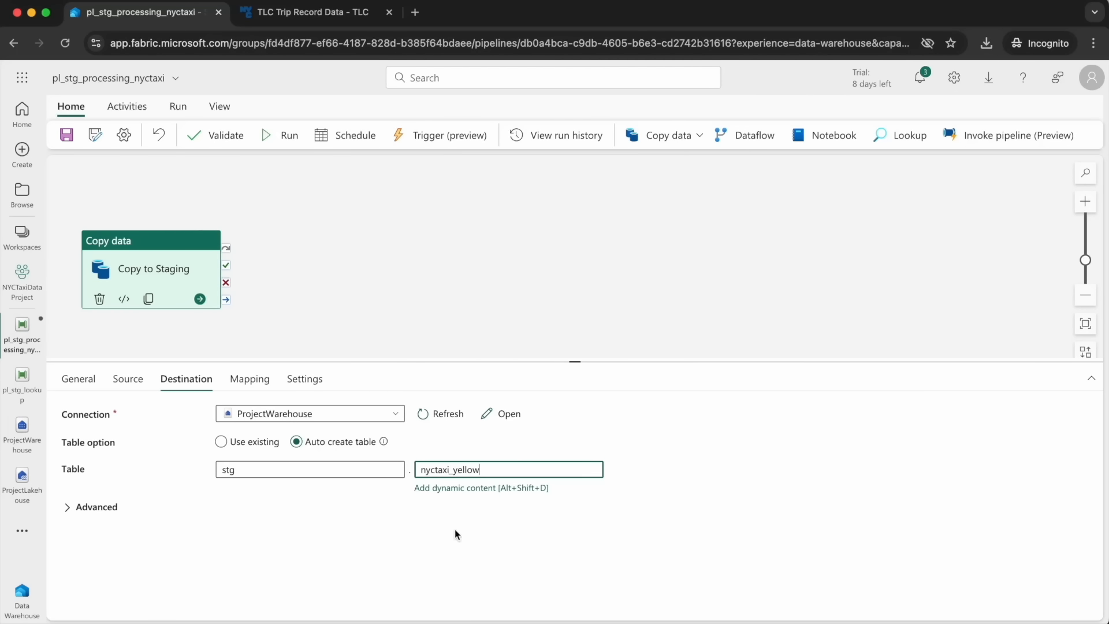
click(332, 550)
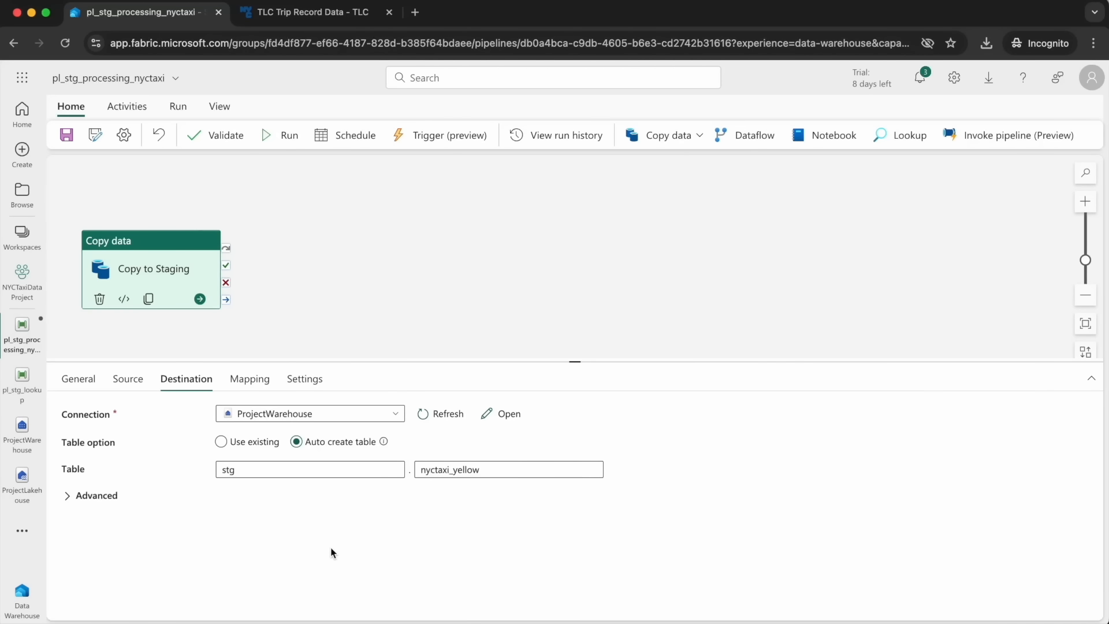
Check the source file name expression and set the v_date pipeline variable's default value to 2024-01.
click(345, 313)
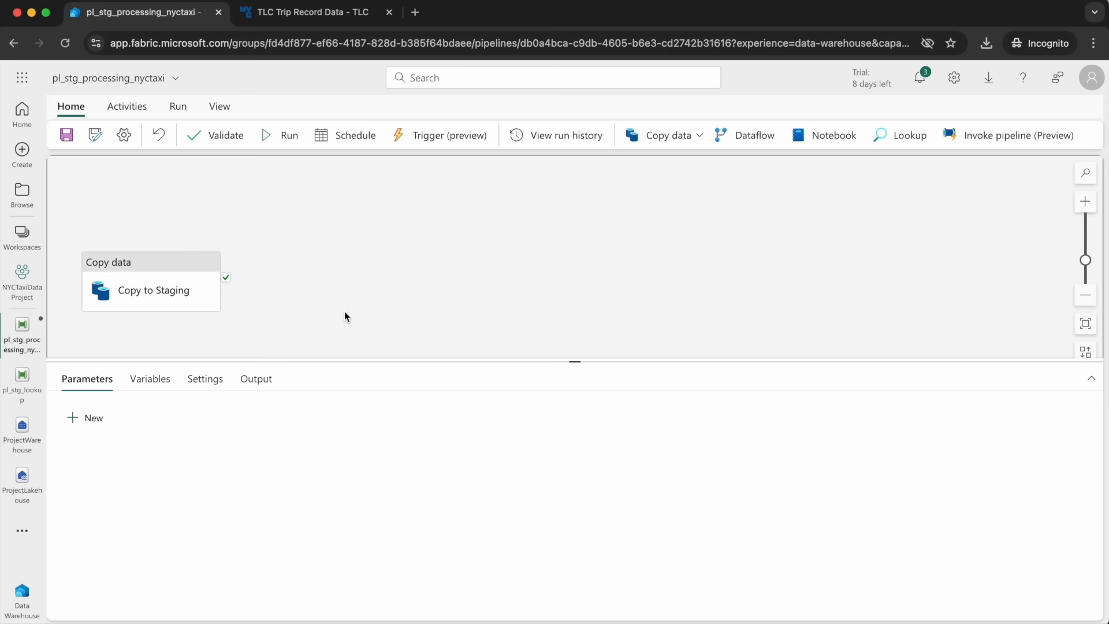
click(147, 378)
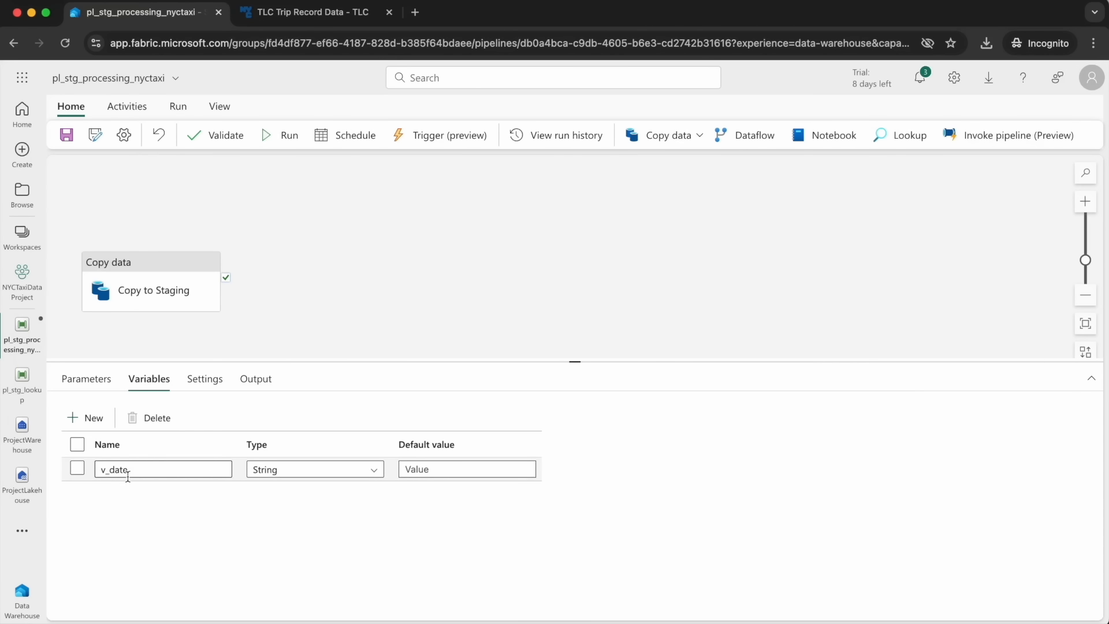
click(406, 468)
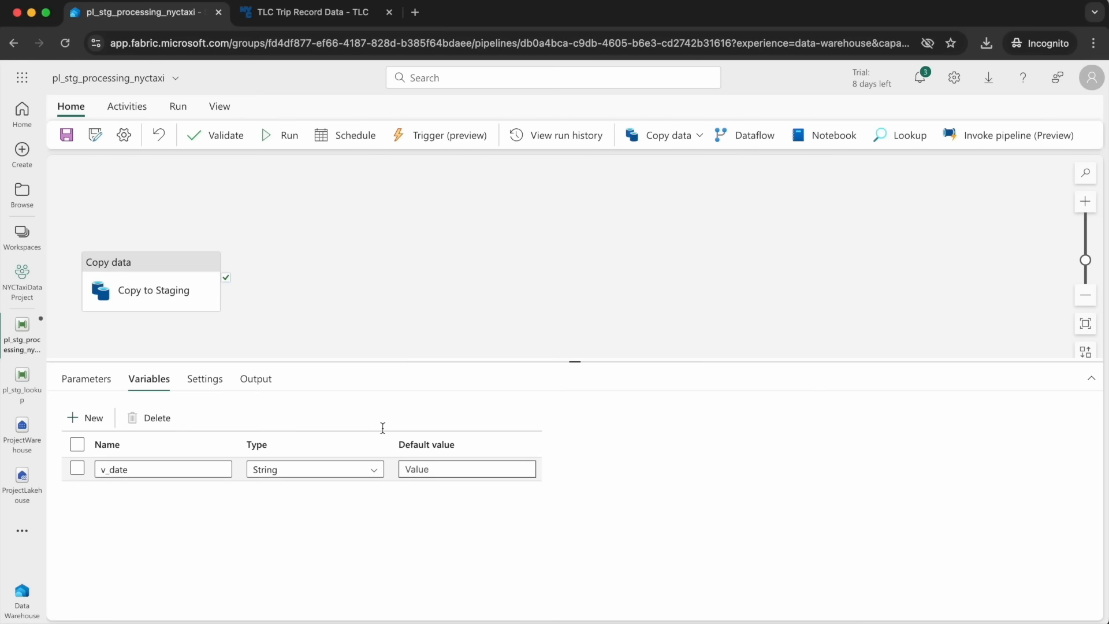
click(123, 274)
click(130, 381)
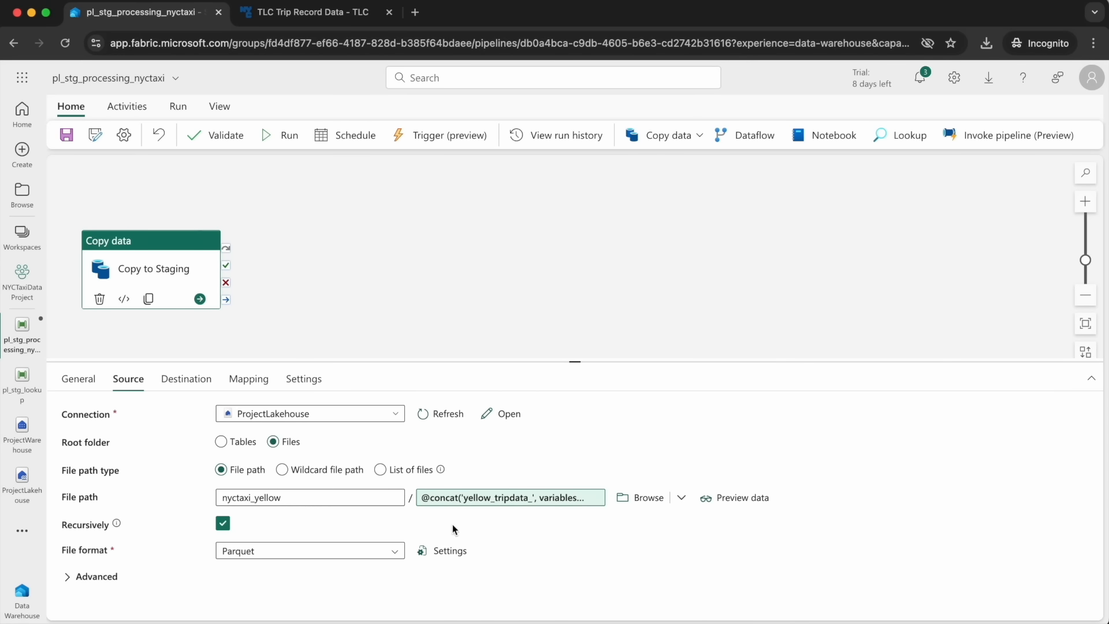
click(501, 497)
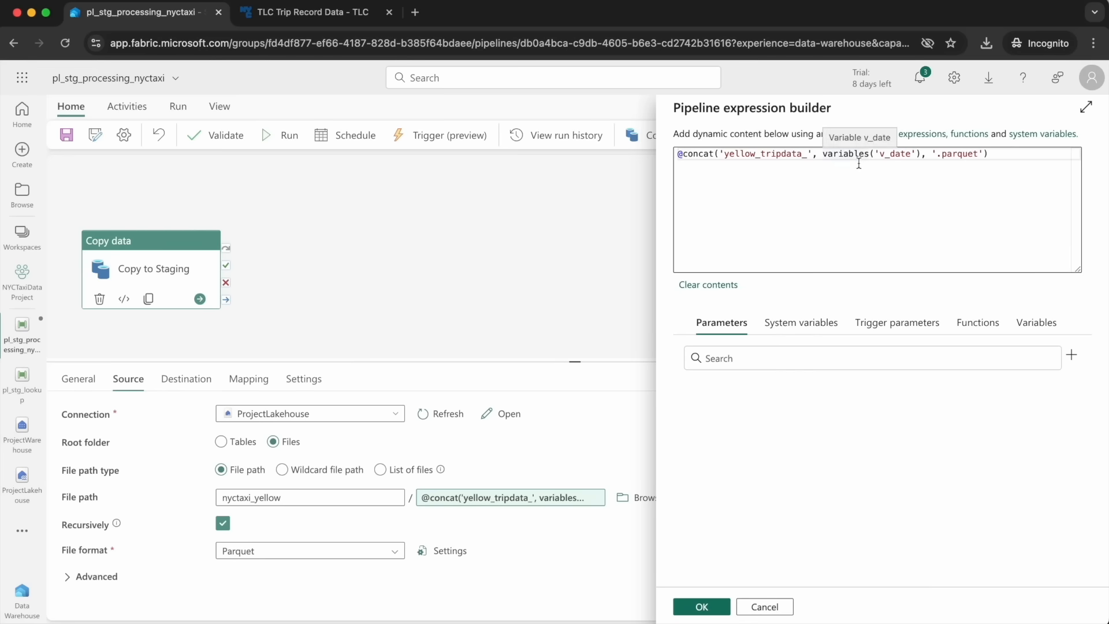
click(701, 606)
click(379, 279)
click(416, 469)
text(2024-01)
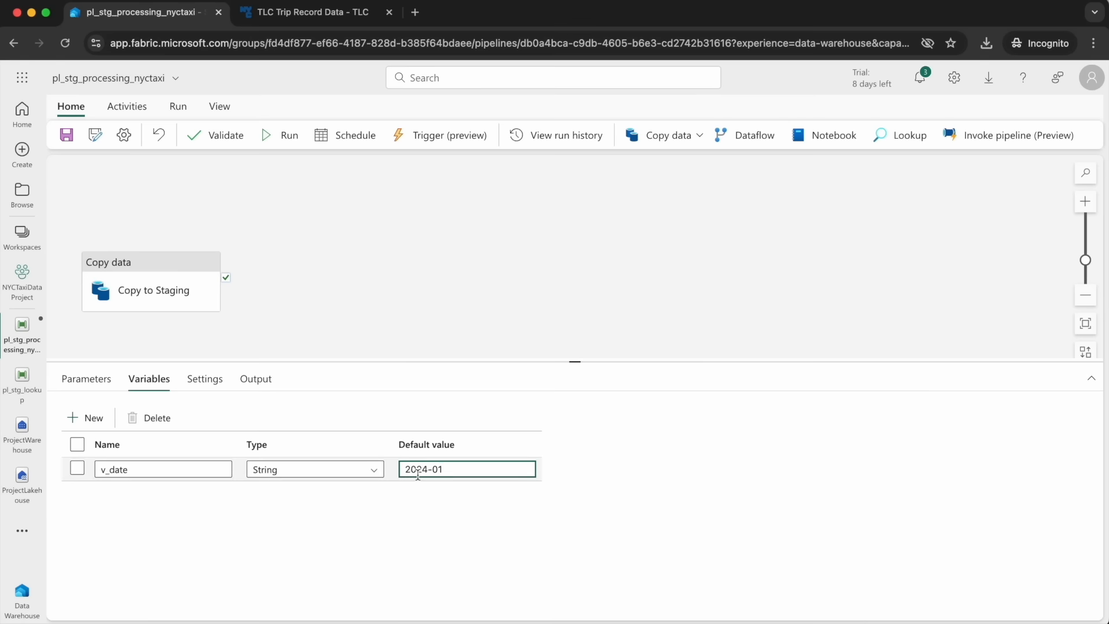
click(404, 318)
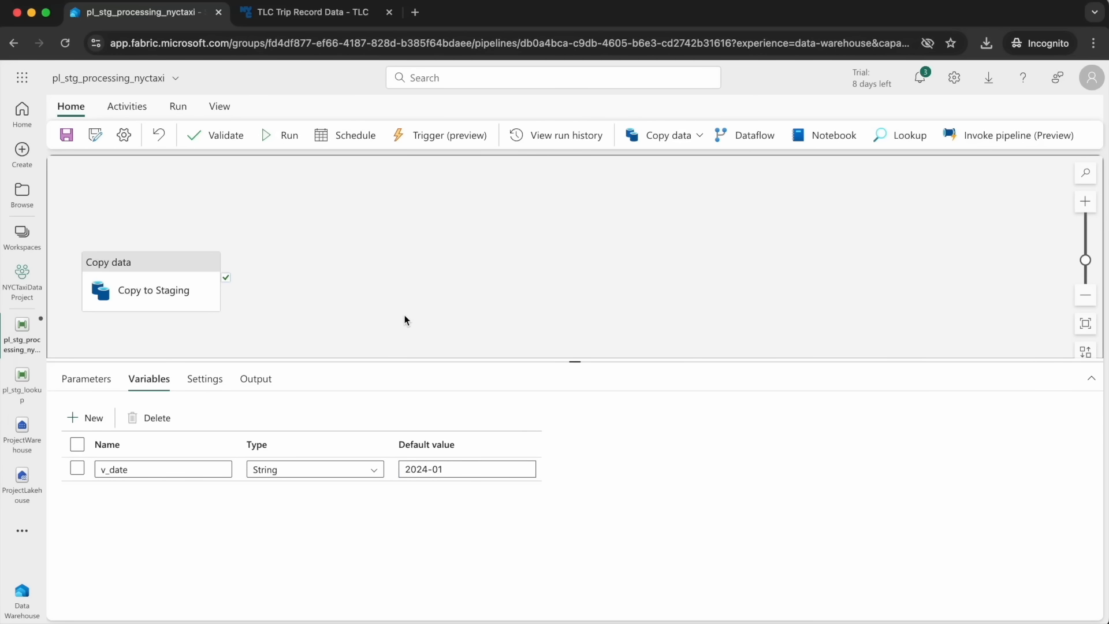
Validate and run the pl_stg_processing_nyctaxi pipeline, checking its run output.
click(208, 139)
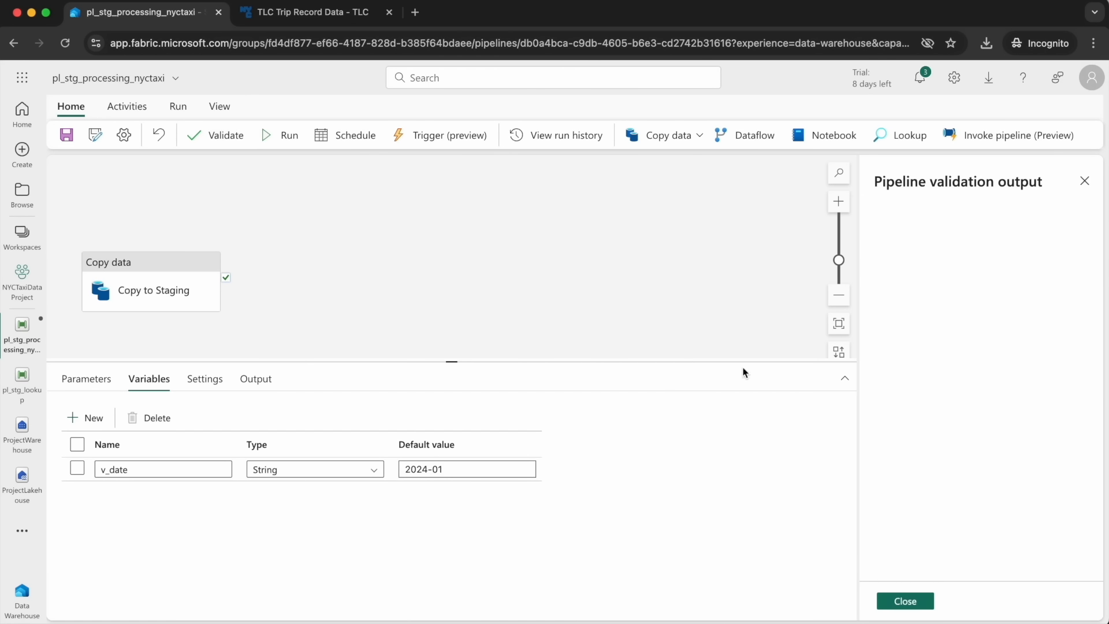
click(906, 600)
click(274, 136)
click(542, 394)
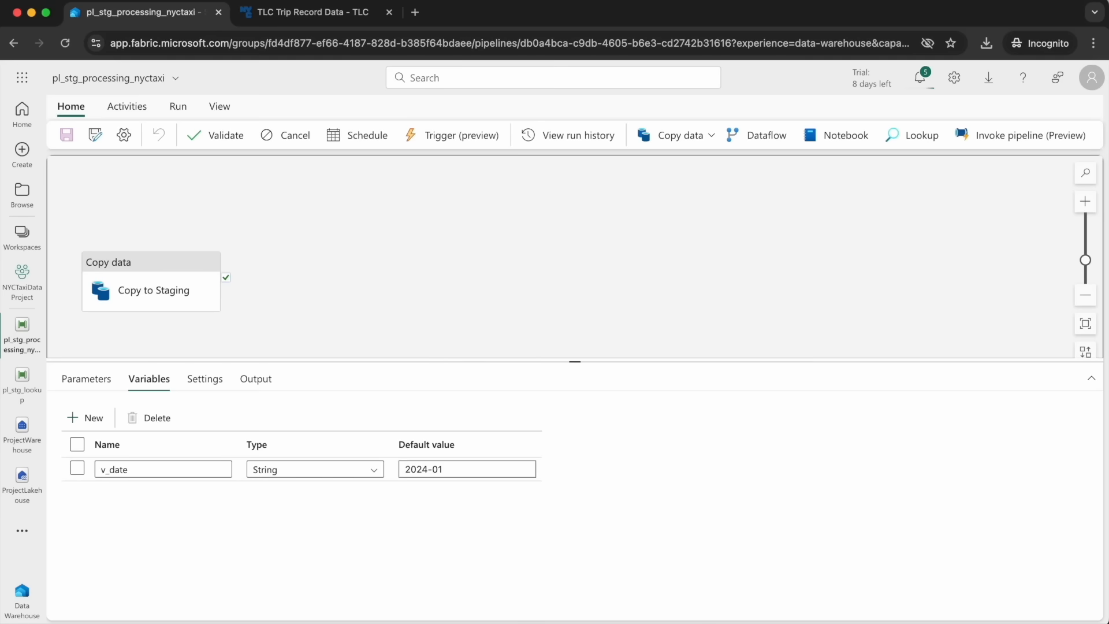
click(249, 382)
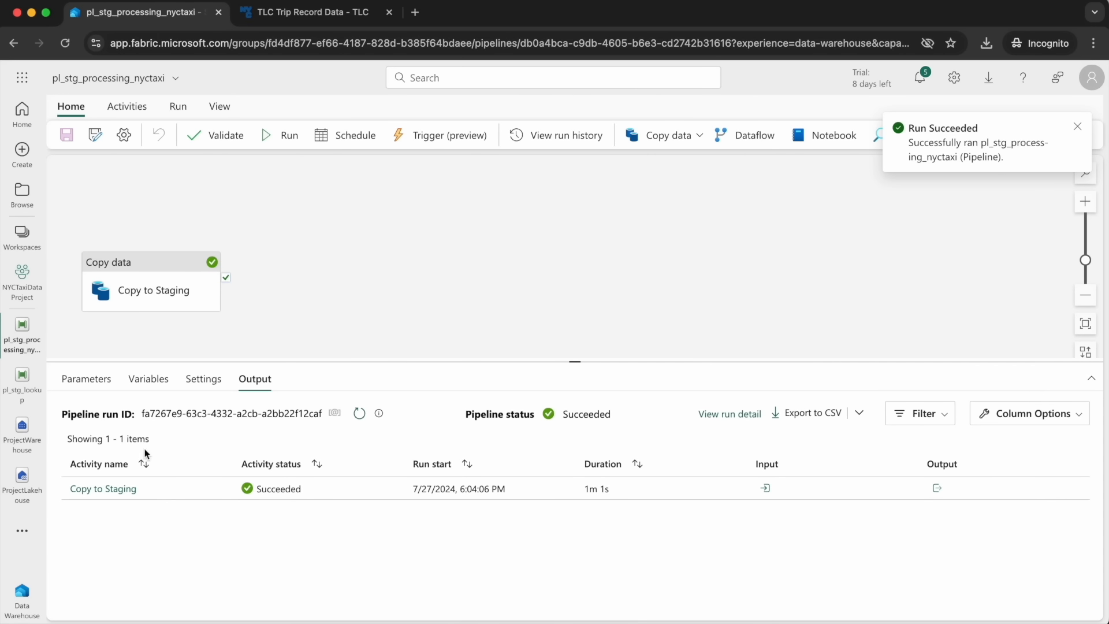
Preview the stg.nyctaxi_yellow table in ProjectWarehouse, widen the explorer and examine the pickup dates.
click(18, 436)
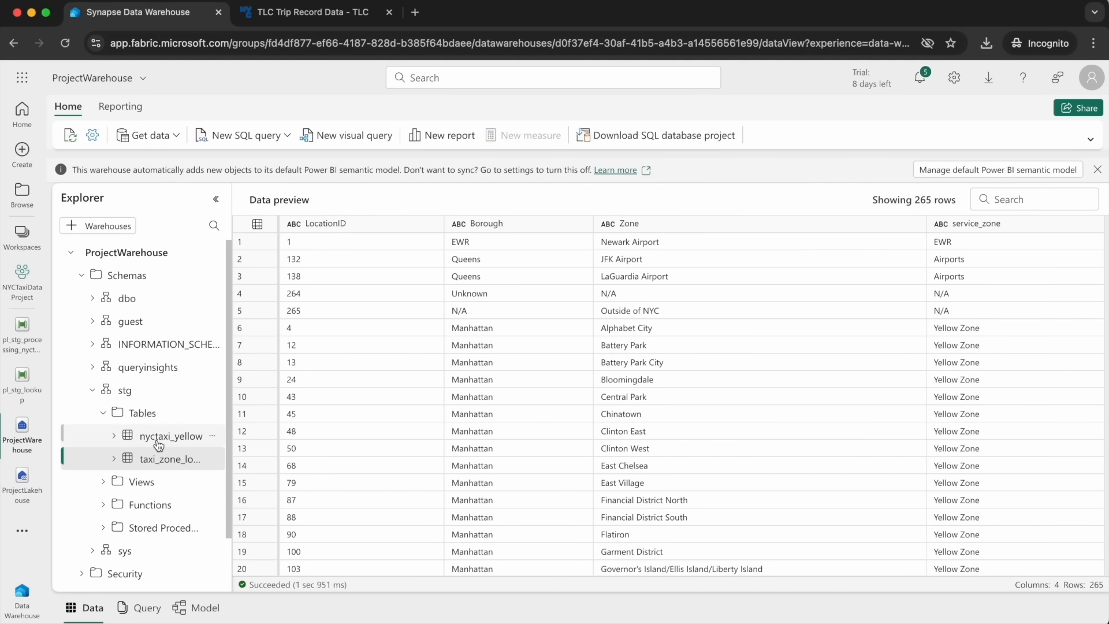
click(156, 443)
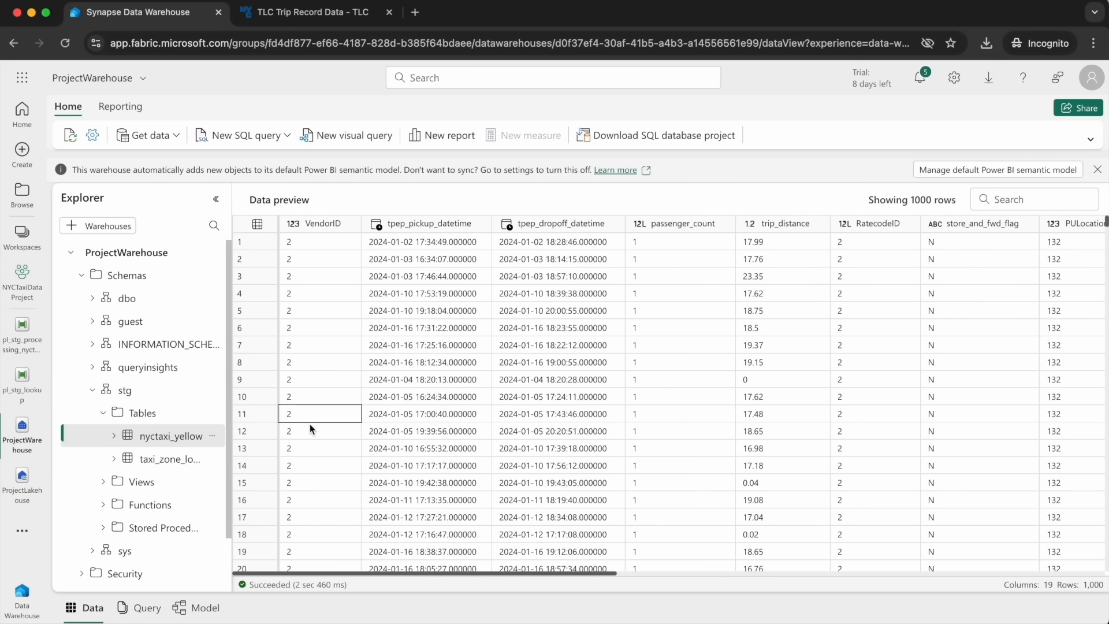
click(139, 614)
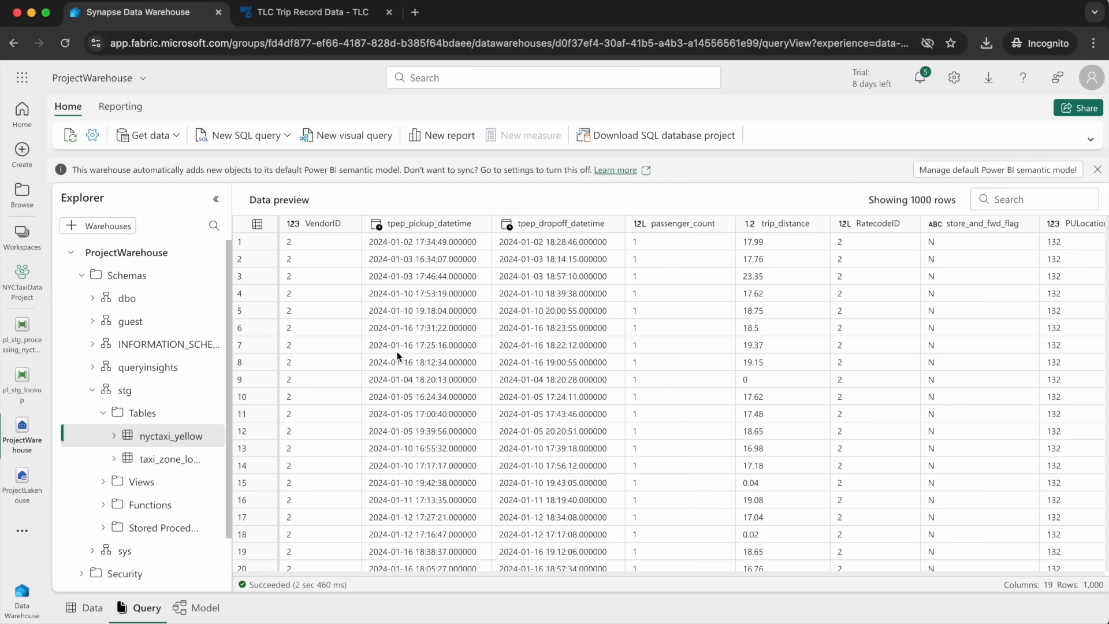
drag(230, 394, 376, 394)
click(192, 435)
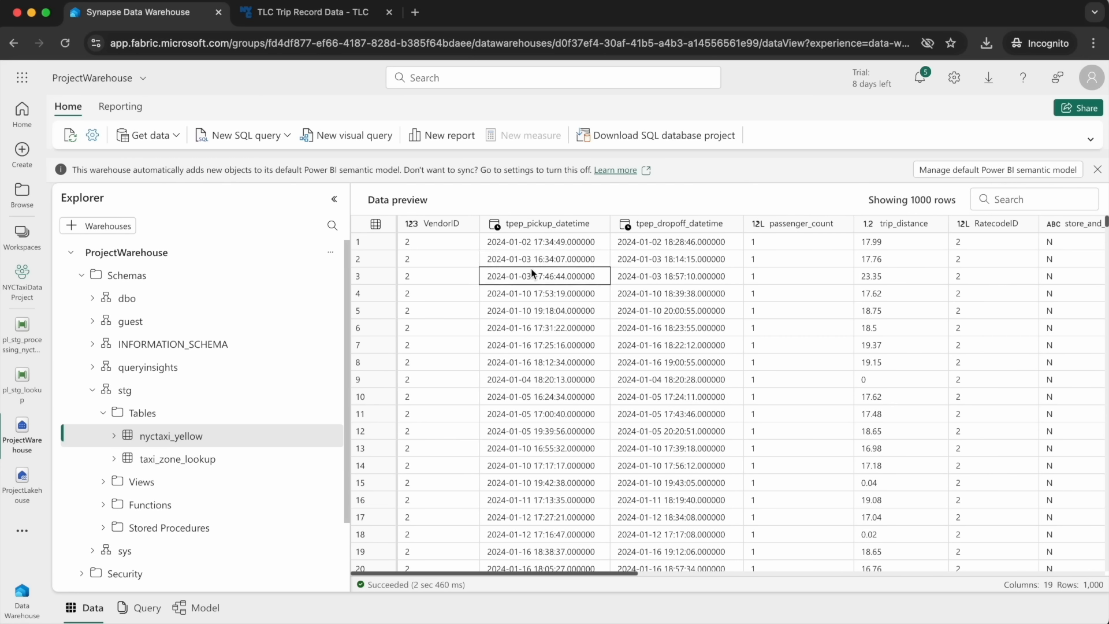
click(524, 254)
click(520, 248)
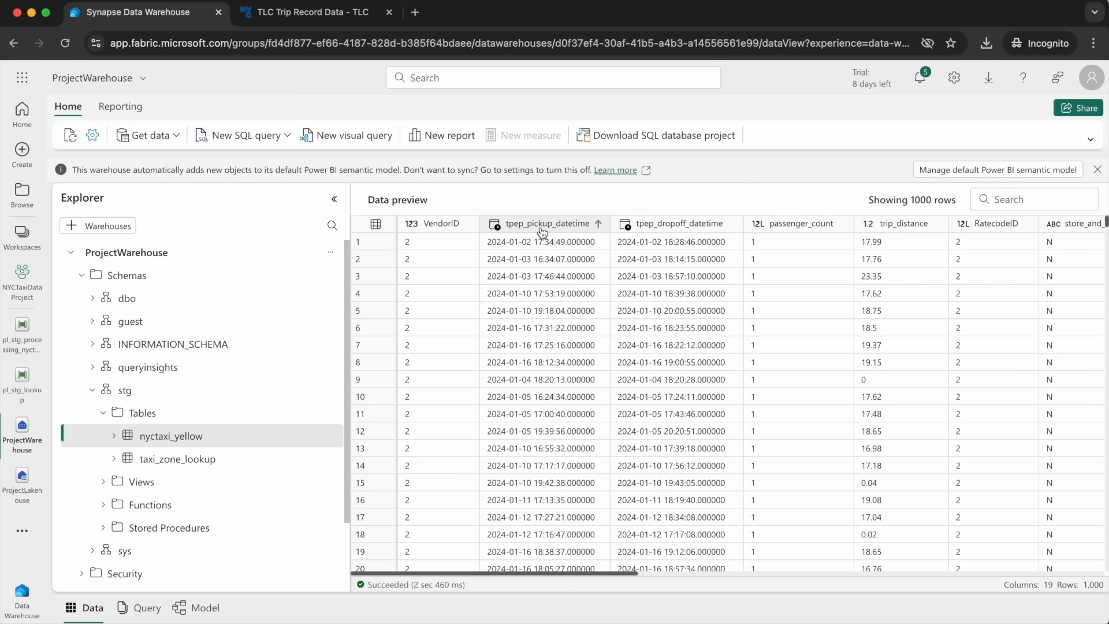
Start a SQL query in ProjectWarehouse that selects the maximum of tpep_pickup_datetime.
click(137, 607)
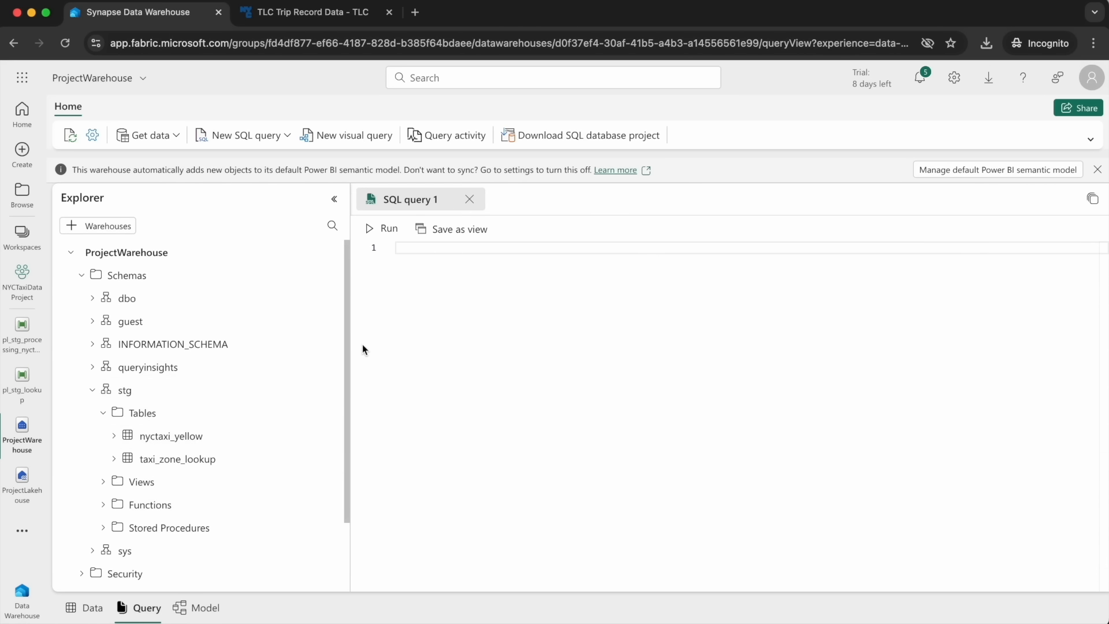
text(SELECT max(tpep_dropoff_datetime)
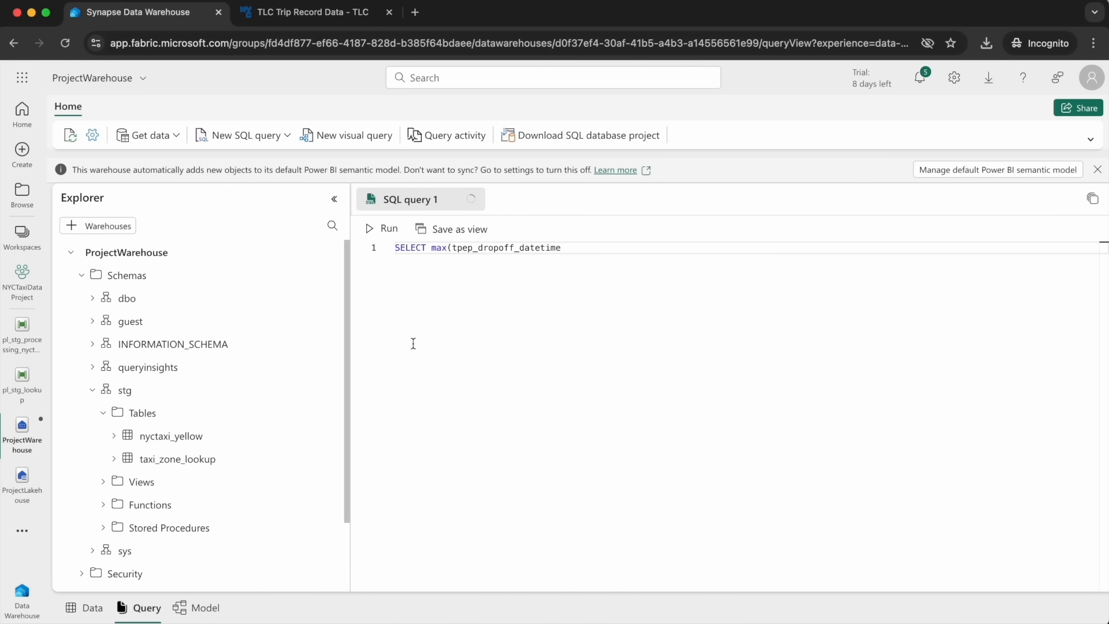
click(513, 249)
drag(512, 248, 478, 249)
text(pickup)
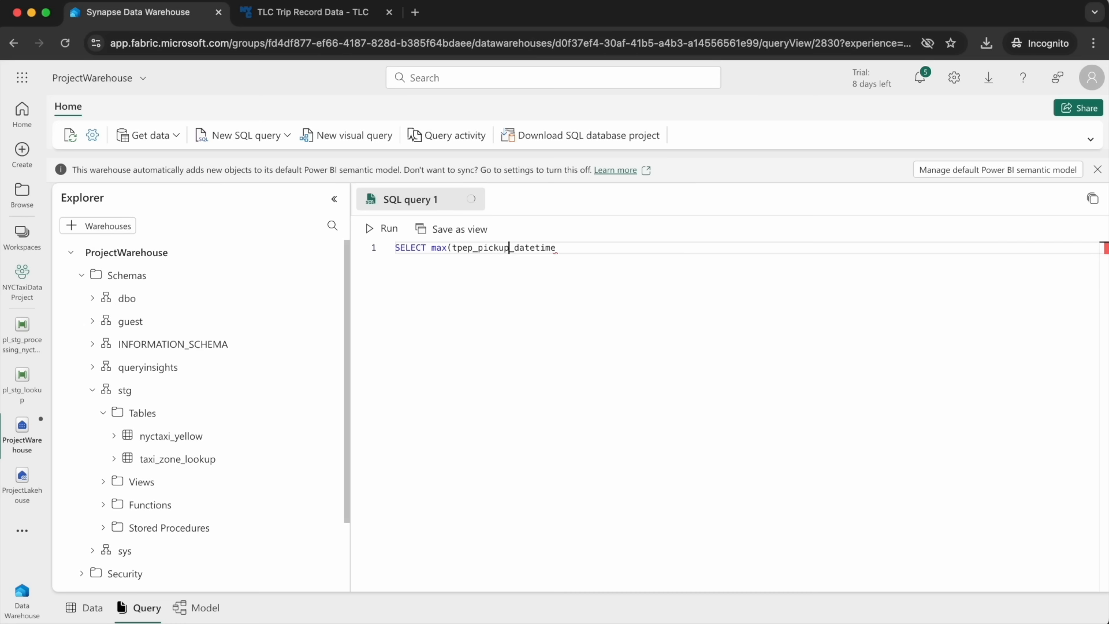
Complete the query with min(tpep_pickup_datetime) as a second column and stg.nyctaxi_yellow as its source table.
click(600, 249)
text(), min(tp)
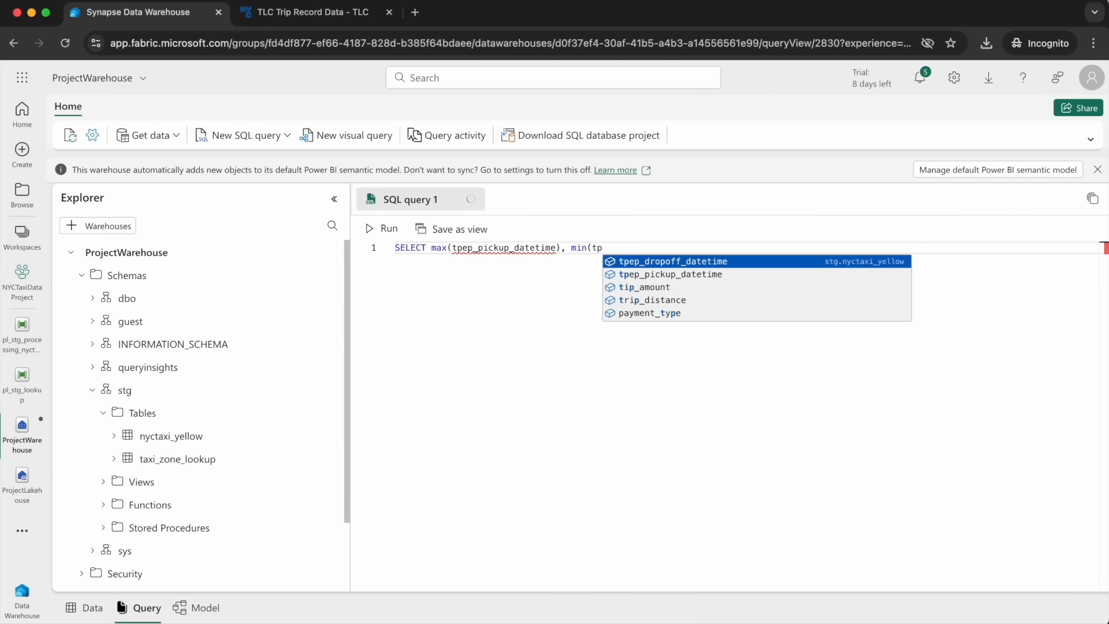
key(Down)
key(Tab)
text() from stg.)
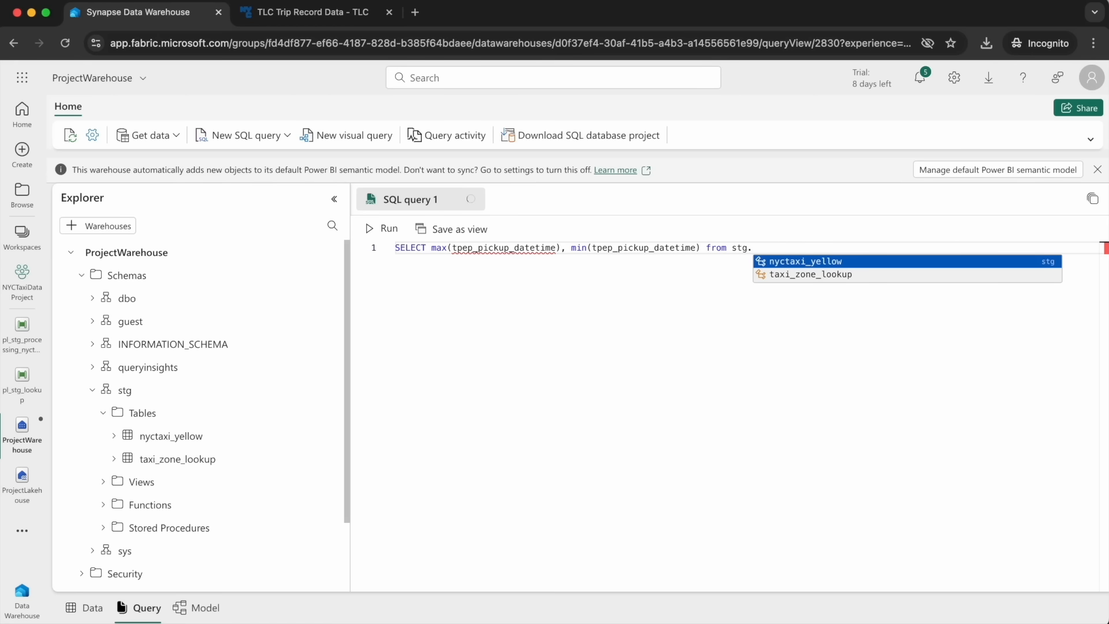
key(Tab)
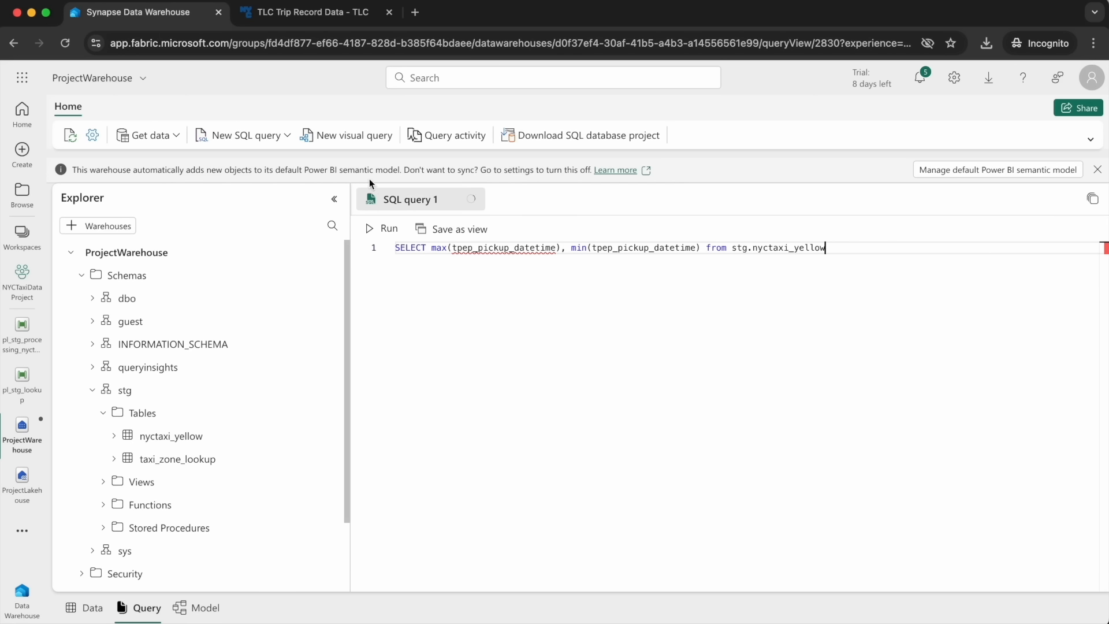
Run the query on stg.nyctaxi_yellow and examine the month of the maximum and the year of the minimum pickup datetime.
click(385, 230)
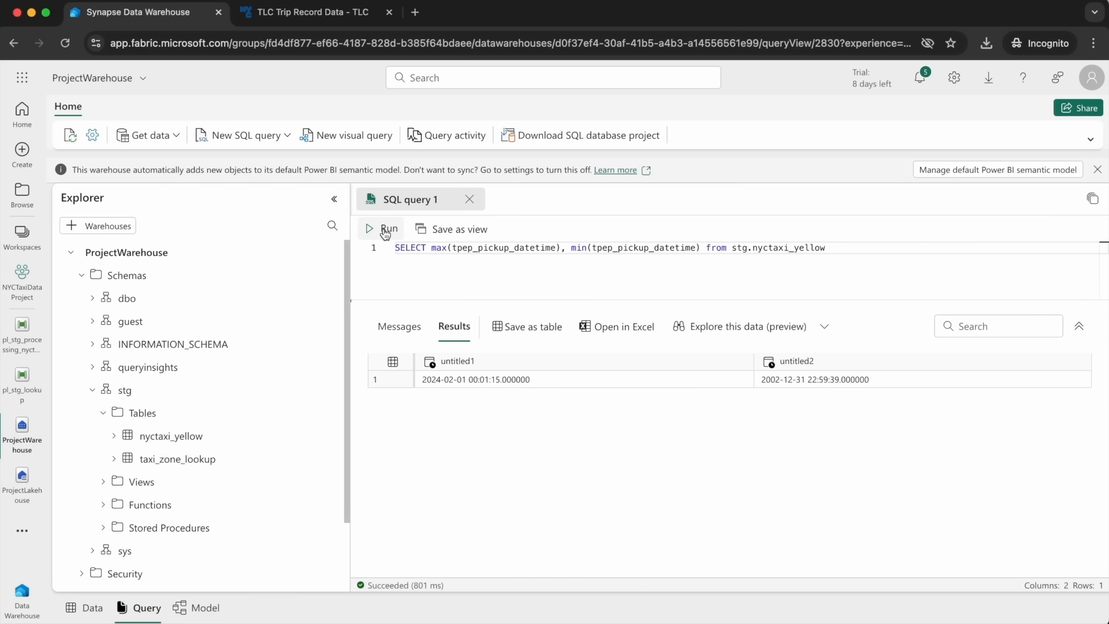
click(432, 379)
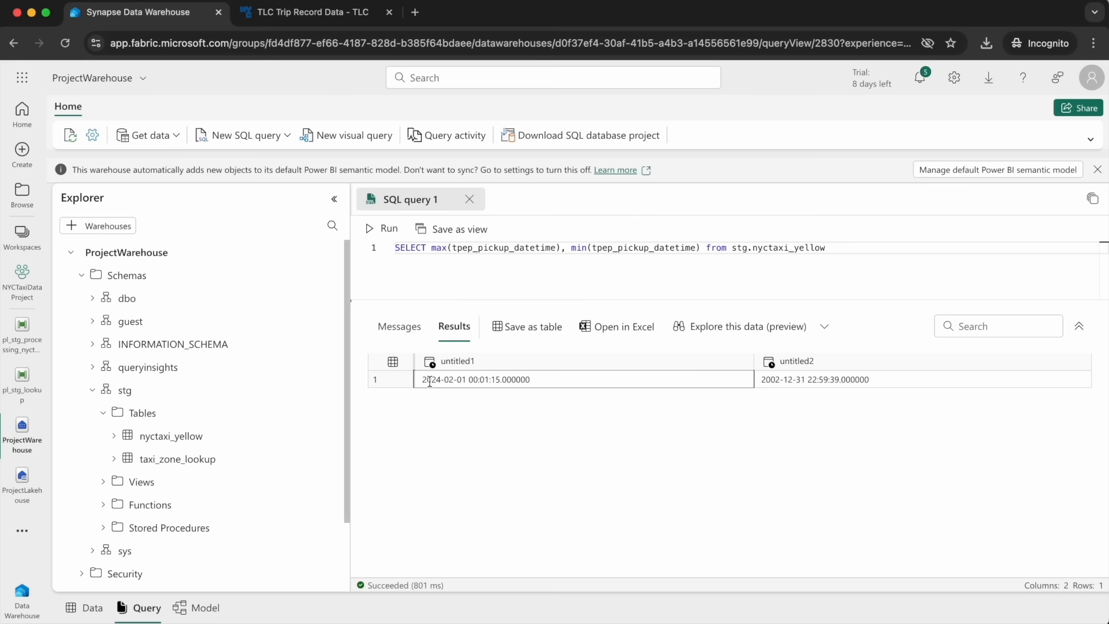
double_click(448, 380)
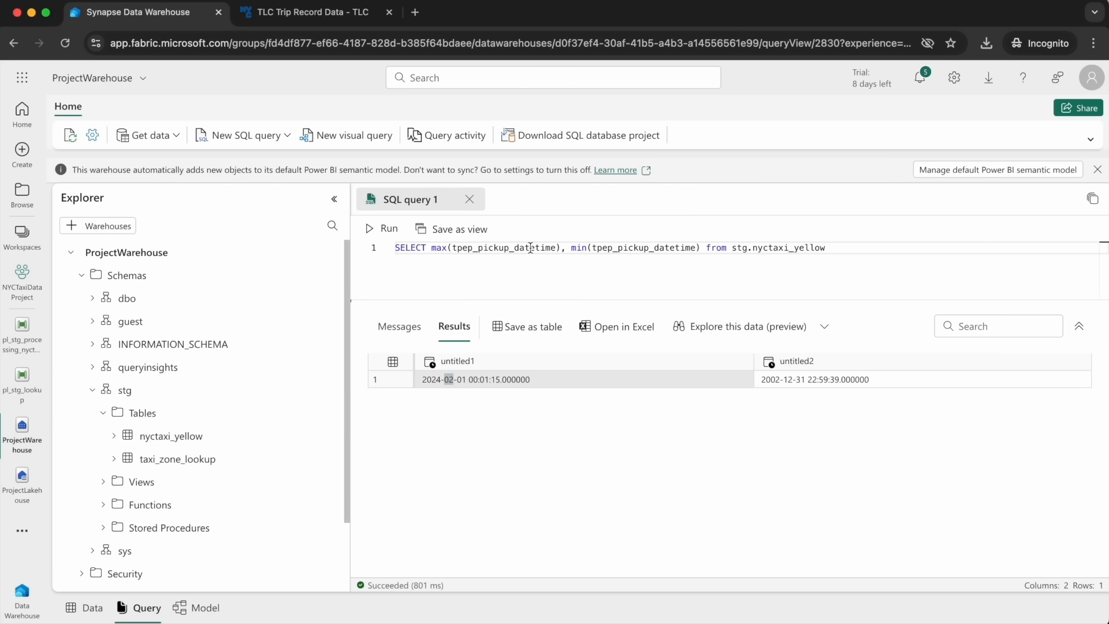
click(796, 378)
double_click(771, 380)
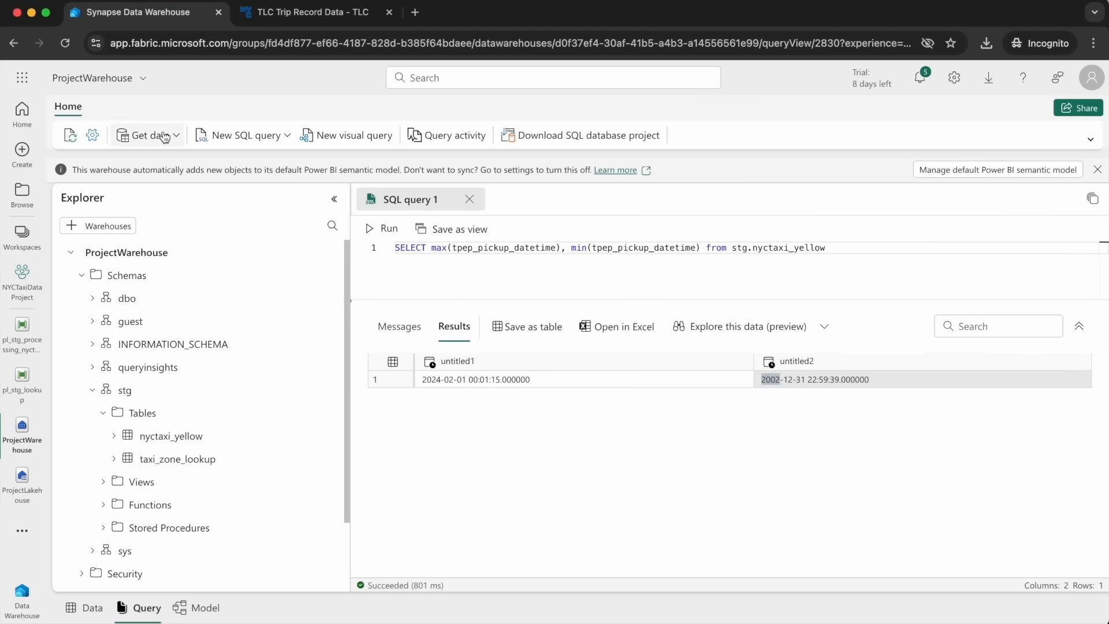
Start a new SQL query that deletes from stg.nyctaxi_yellow where tpep_pickup_datetime is earlier than '2024-01-01'.
click(233, 137)
click(239, 184)
text(delete from )
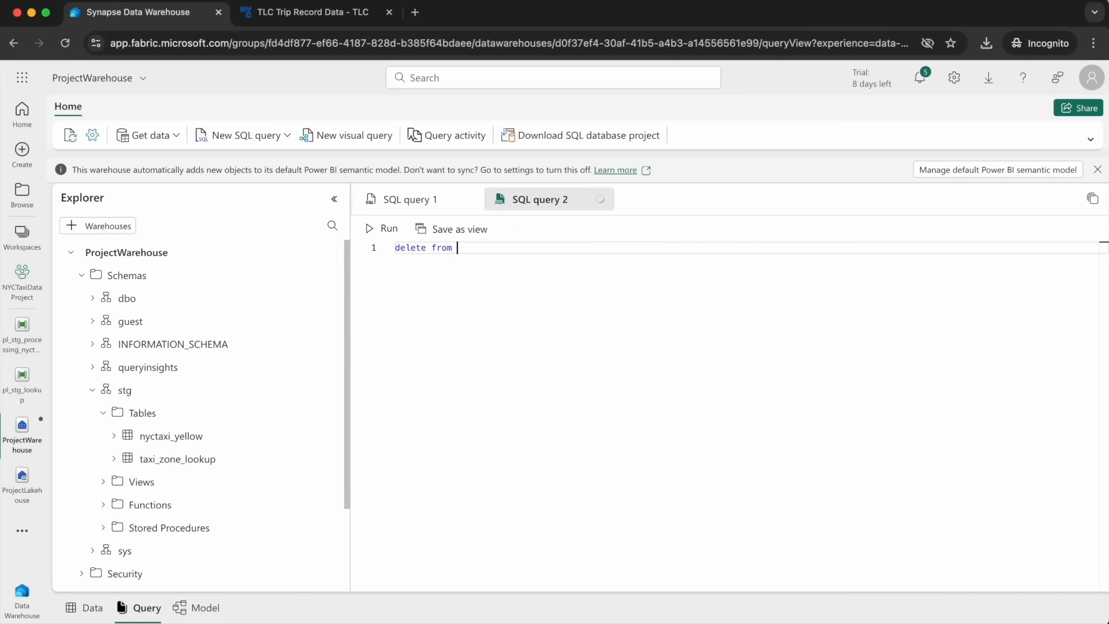
text(stg.)
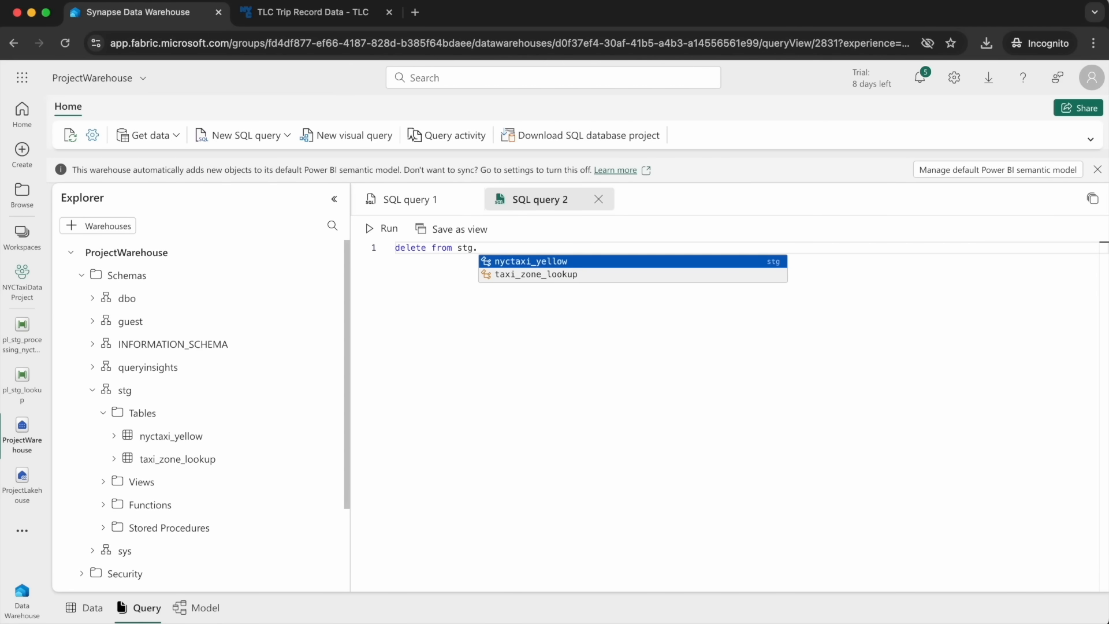
key(Tab)
text(where tp)
key(Down)
key(Tab)
text(<'2024-01-01' )
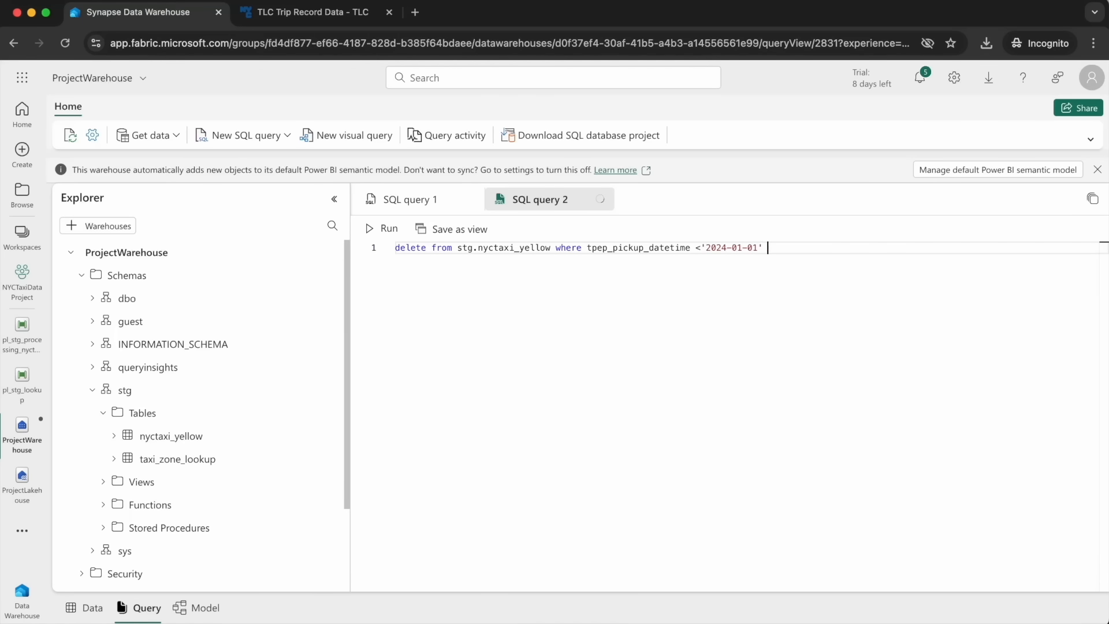
Extend the delete condition with or tpep_pickup_datetime > '2024-02-01' and end the statement with a semicolon.
text(or tp)
key(Down)
key(Tab)
text(> '2024)
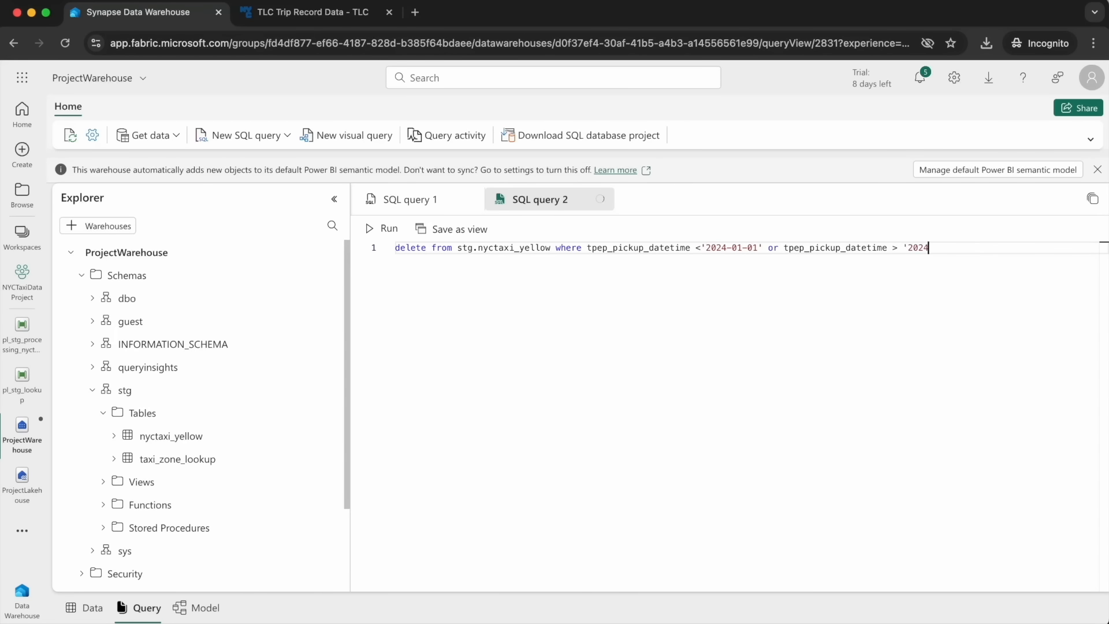
text(-02-01';)
text(;)
click(970, 247)
Insert the line create procedure stg.data_cleaning_stg above the delete statement.
click(395, 248)
key(Return)
key(Return)
click(396, 248)
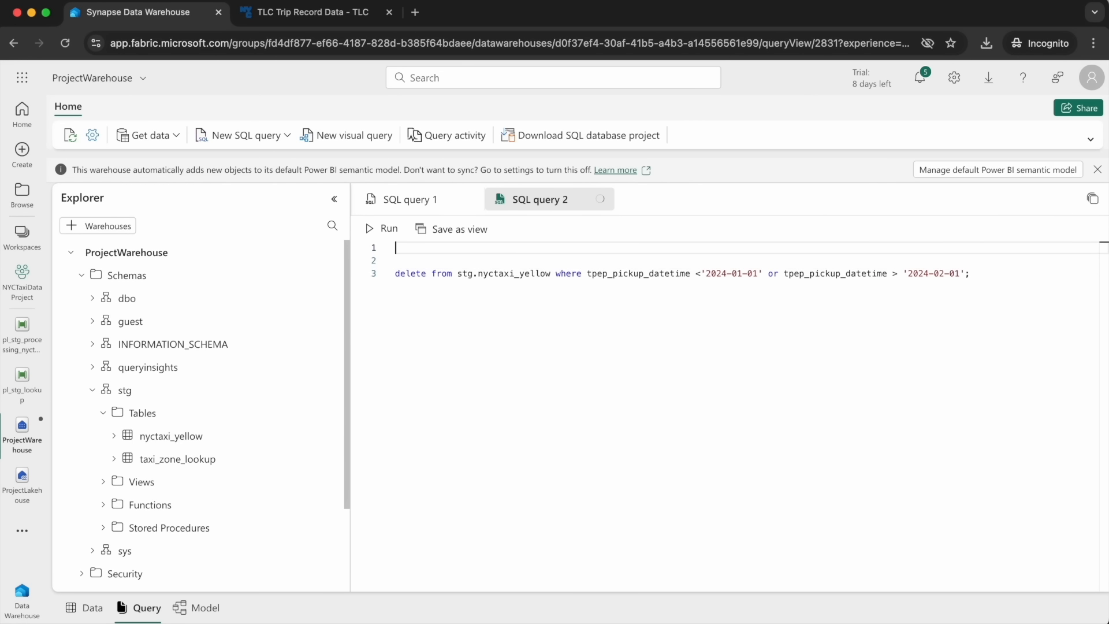
text(create pro)
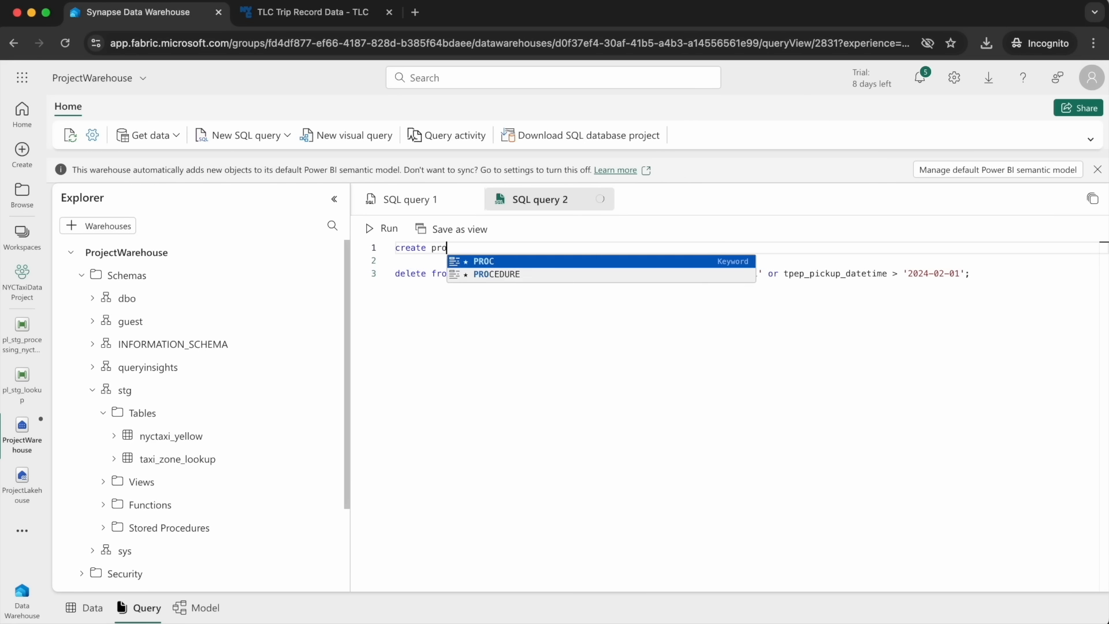
text(cedure stg.)
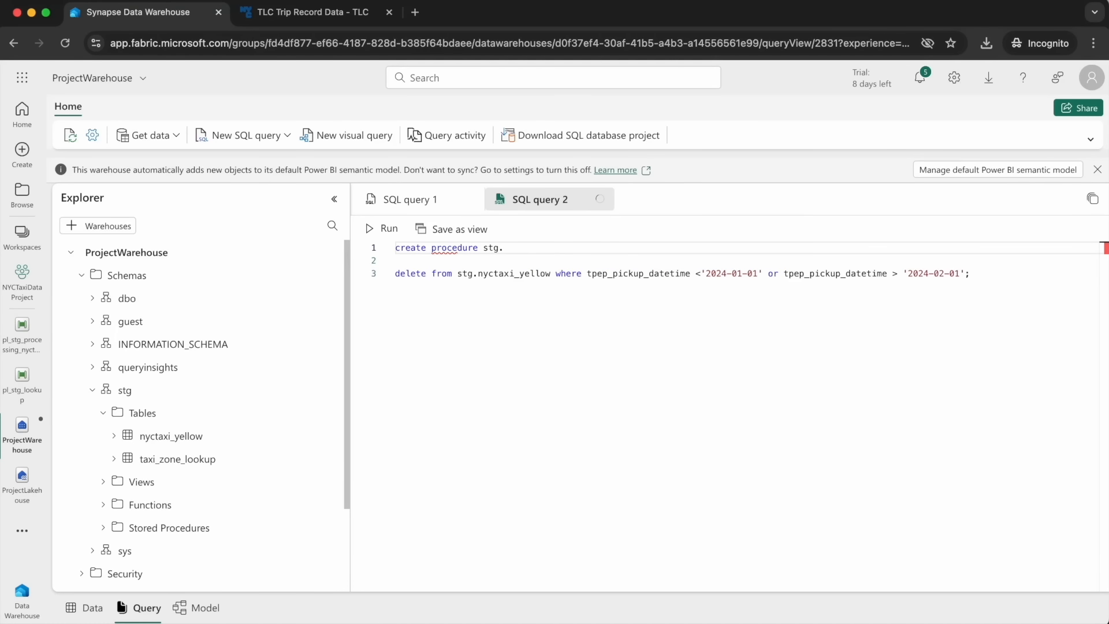
text(data_cleaning_stg)
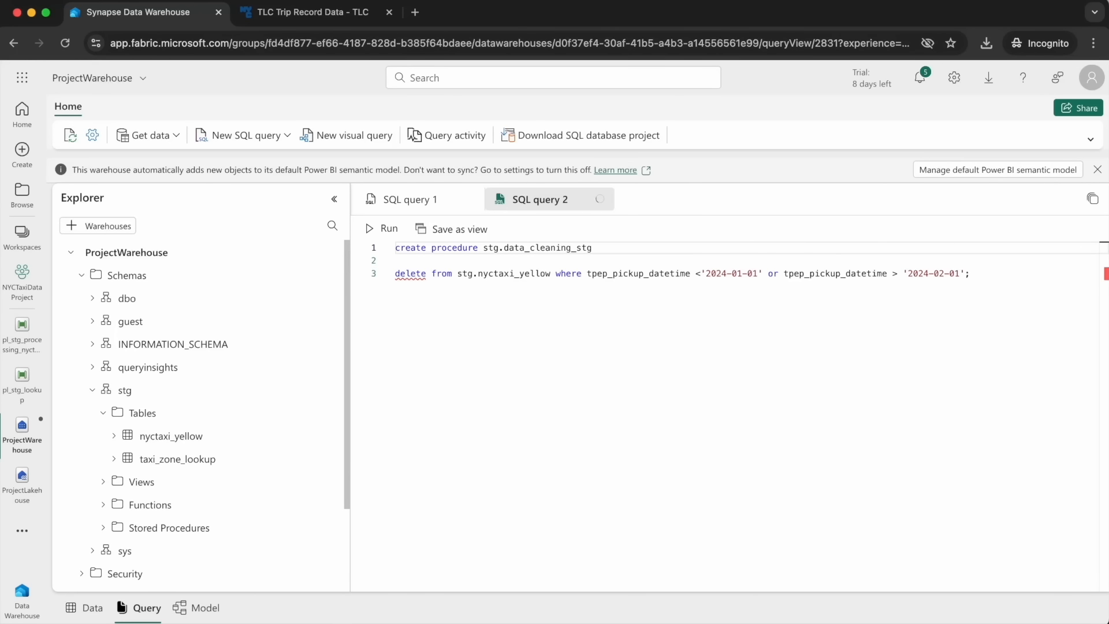
key(Return)
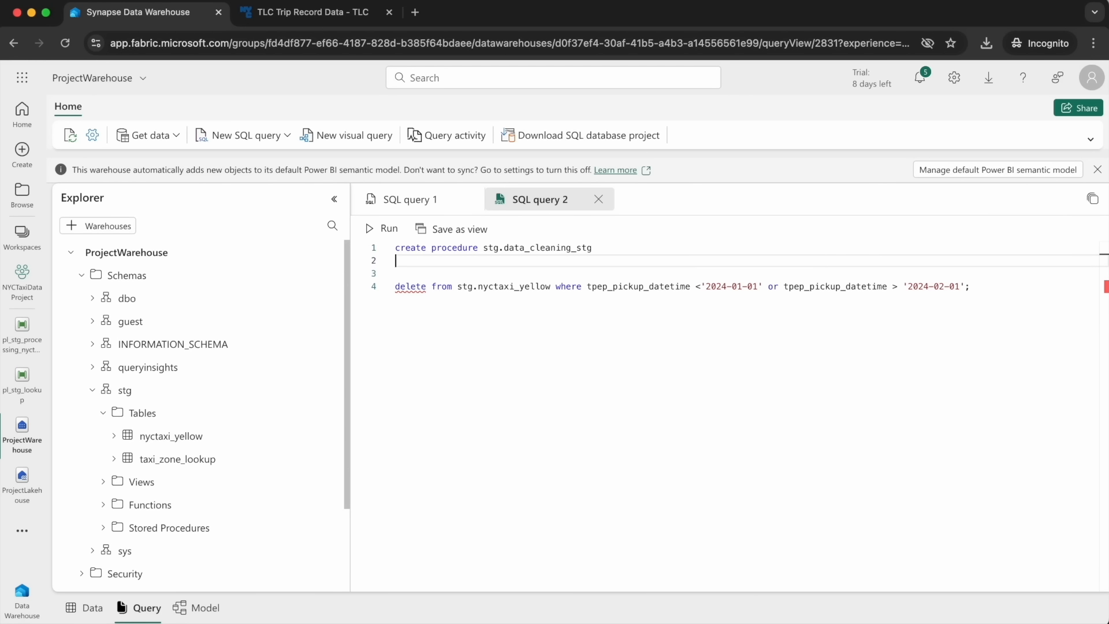
text(@end_data)
key(BackSpace)
key(BackSpace)
text(e date)
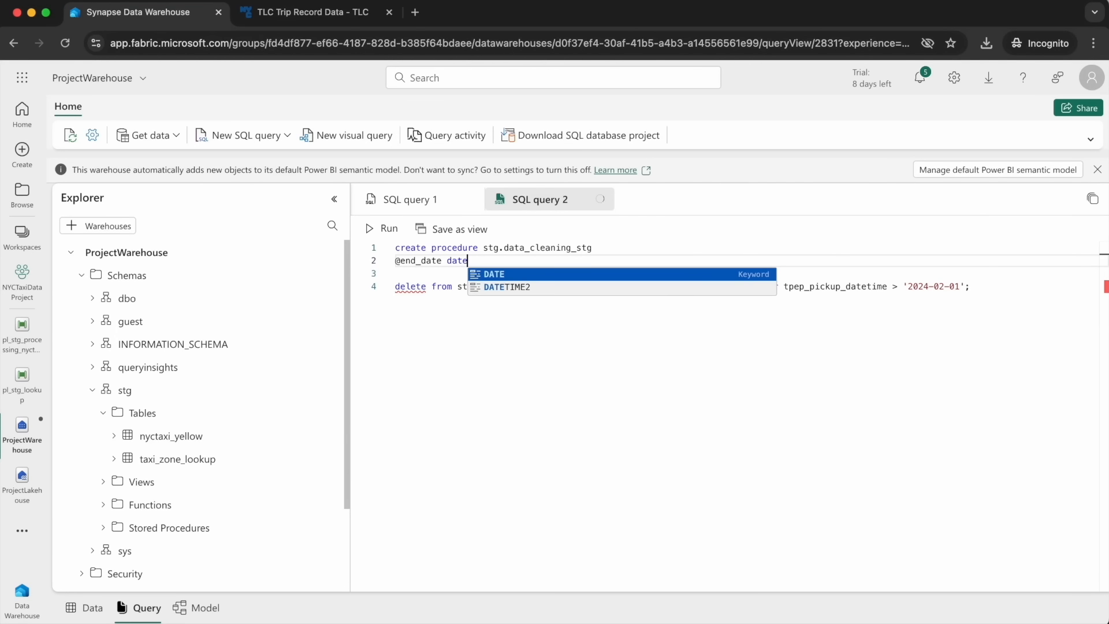
text(time2,)
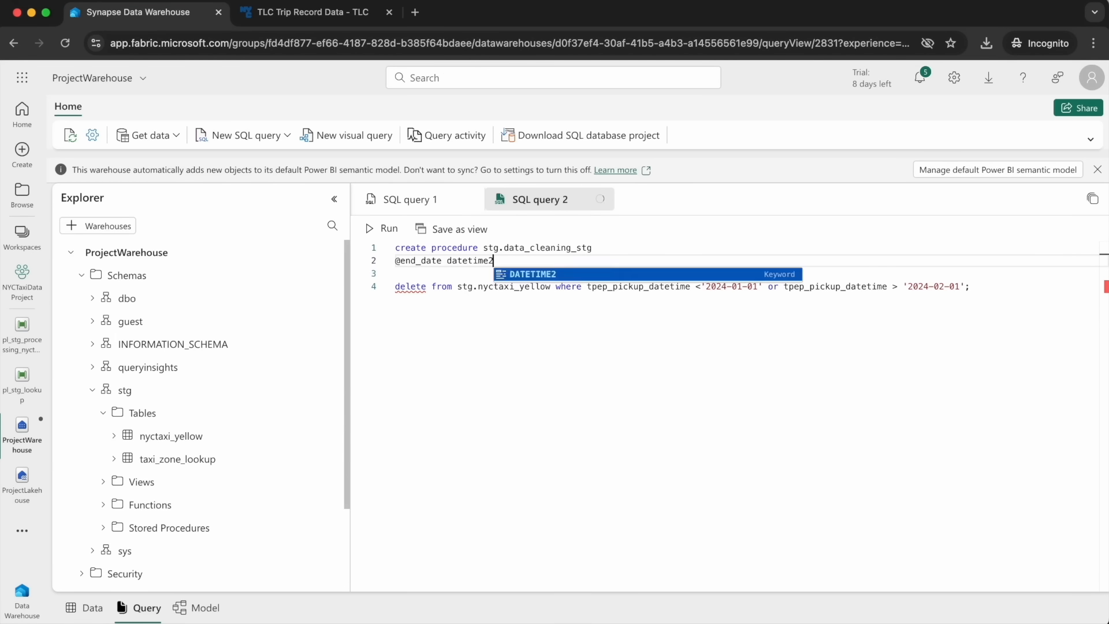
key(Return)
text(@start_date)
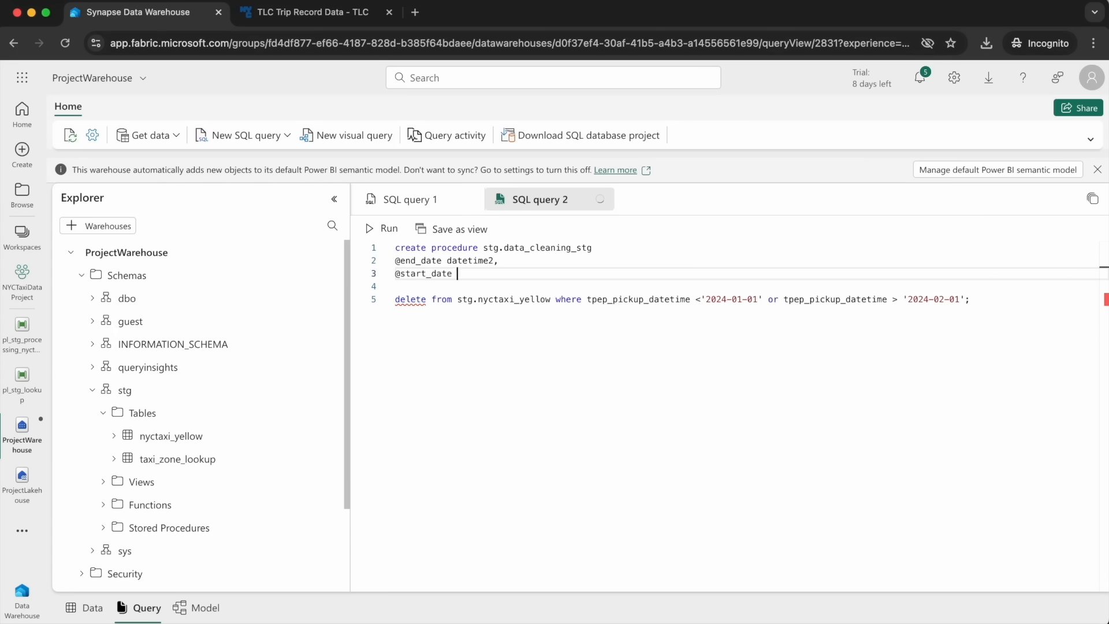
text( date)
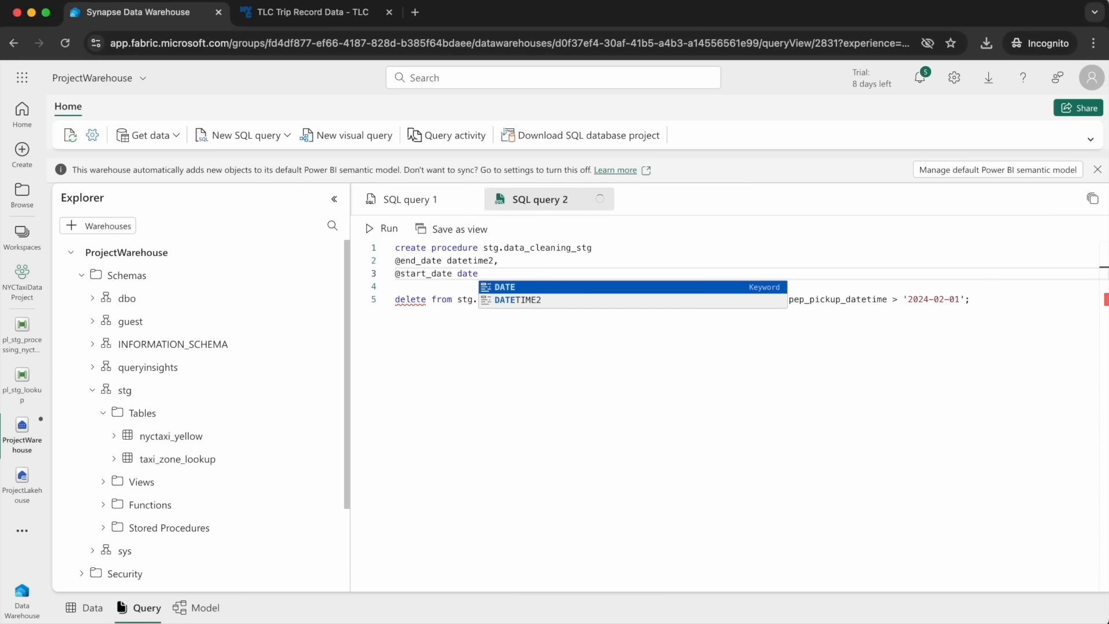
text(time2)
click(396, 286)
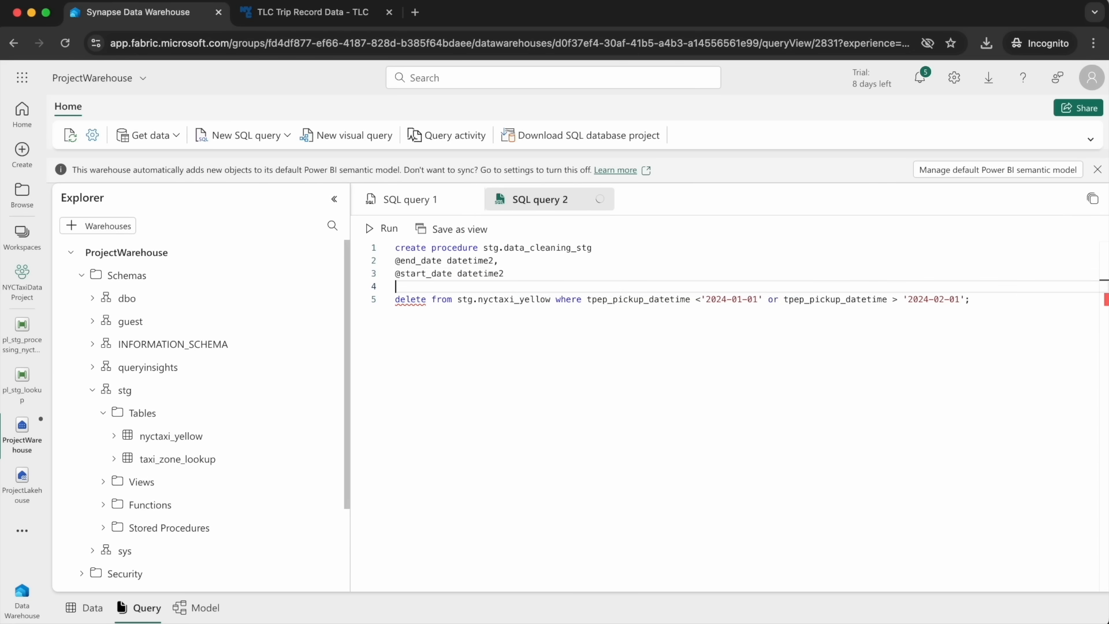
text(as)
click(459, 275)
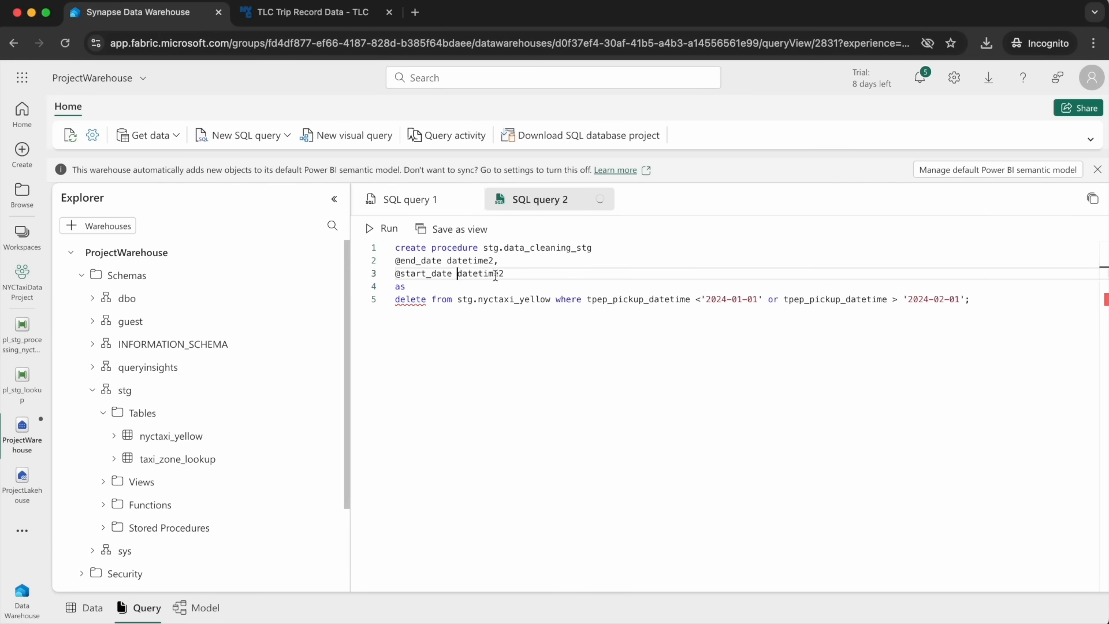
drag(763, 300, 721, 300)
key(BackSpace)
key(BackSpace)
key(BackSpace)
key(BackSpace)
key(BackSpace)
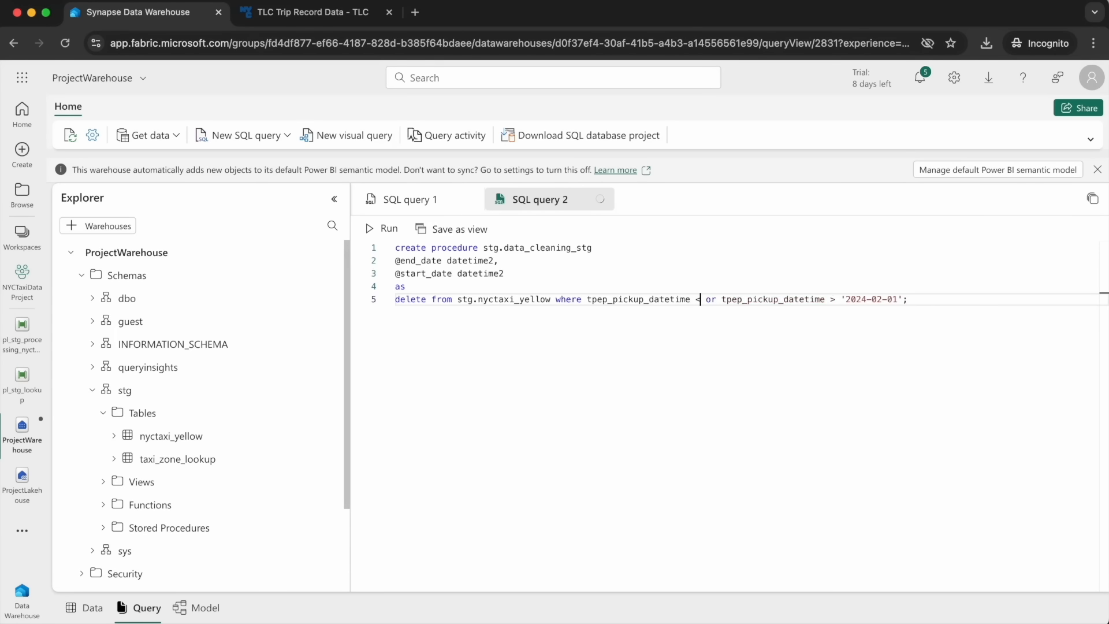
text(@)
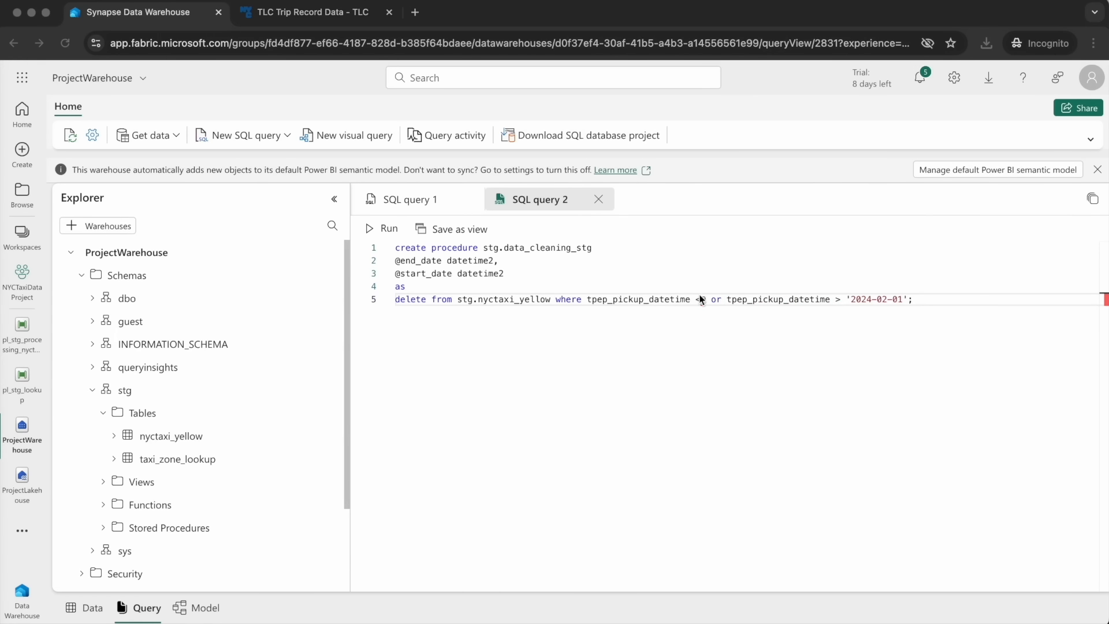
text(start_date)
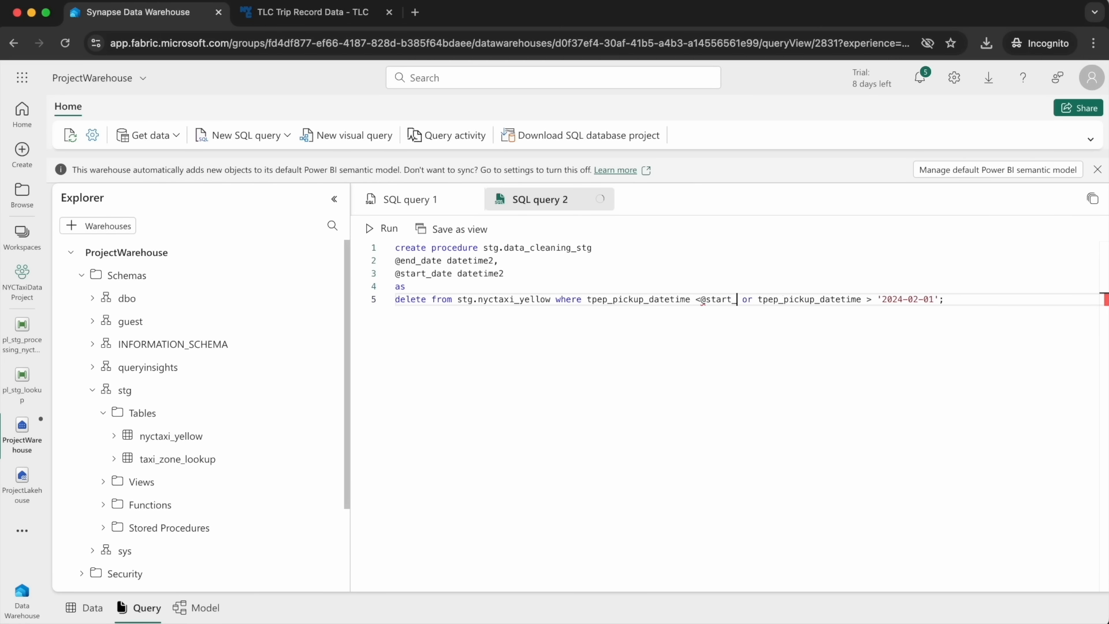
drag(960, 299, 899, 299)
key(BackSpace)
key(BackSpace)
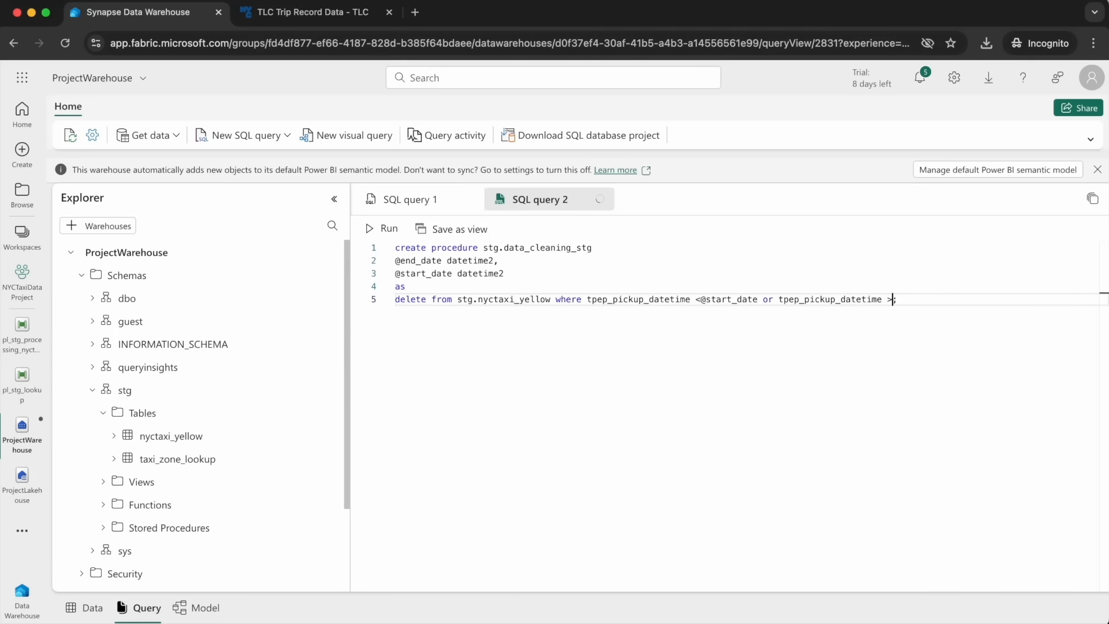
text(@end_date)
Run the script to create the procedure and expand the stored procedures of the stg schema.
click(376, 232)
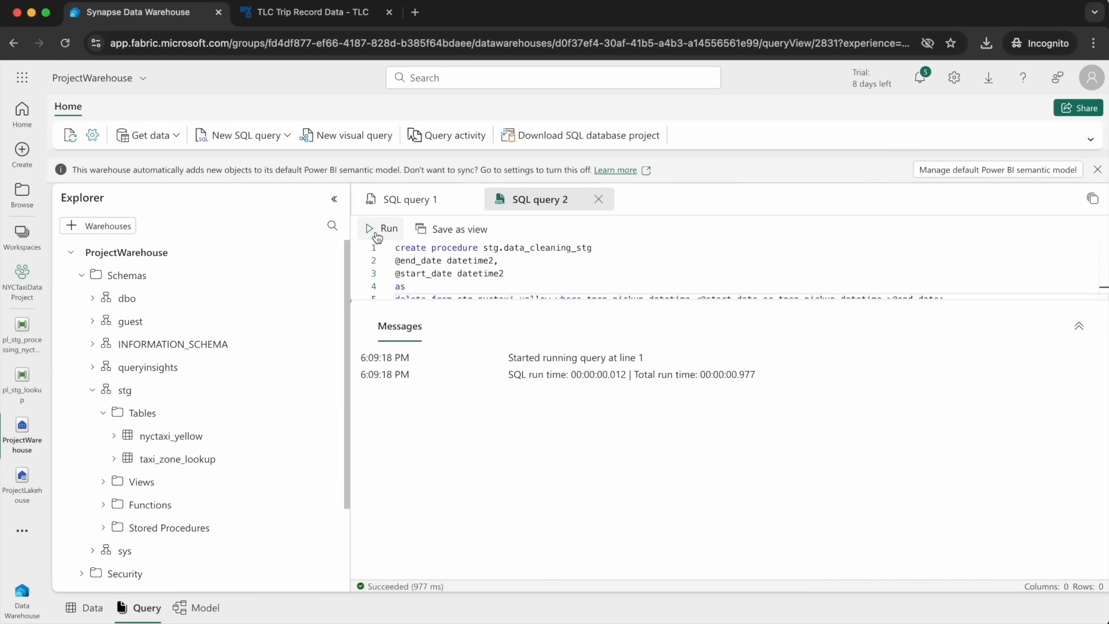
click(103, 528)
scroll(222, 483, down, 1)
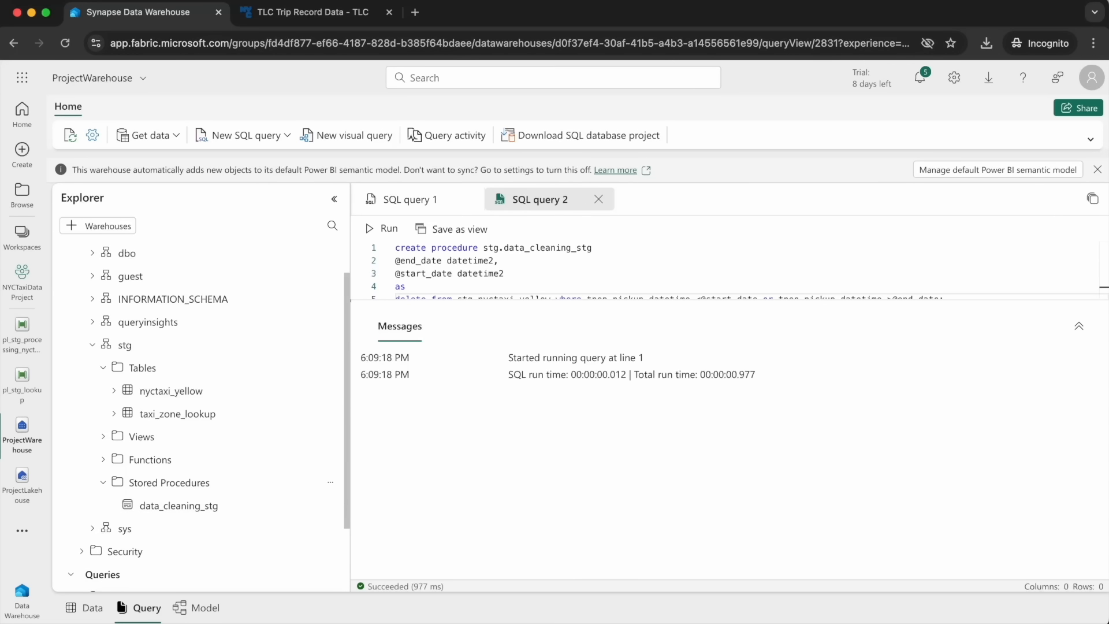
In the pl_stg_processing_nyctaxi pipeline, add a Stored procedure activity and connect it to run on success of Copy to Staging.
click(24, 339)
drag(143, 268, 287, 267)
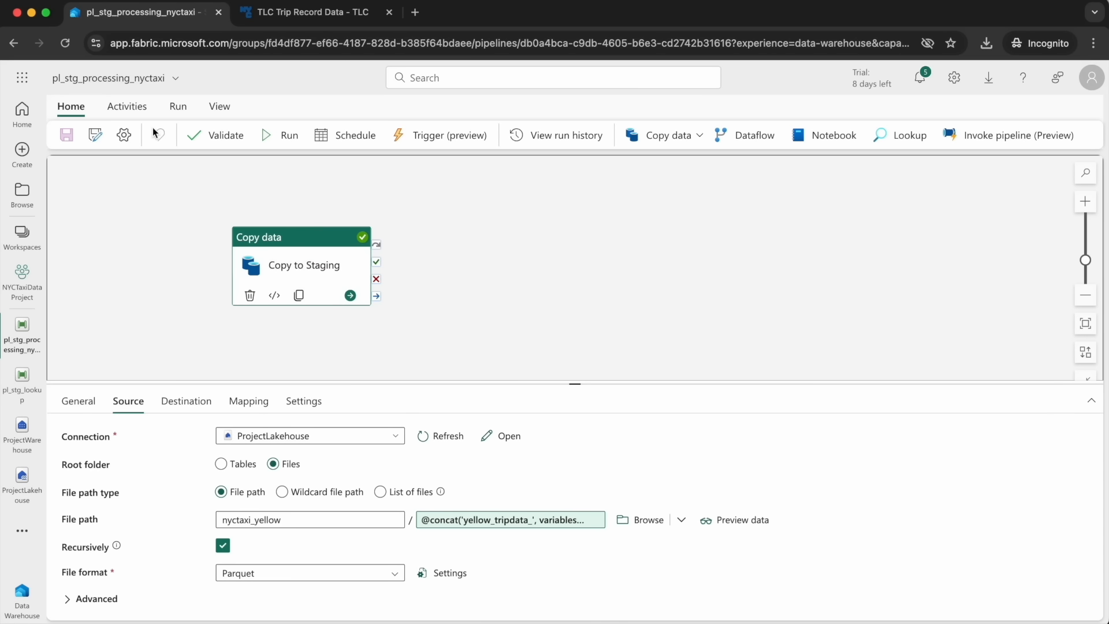
click(122, 108)
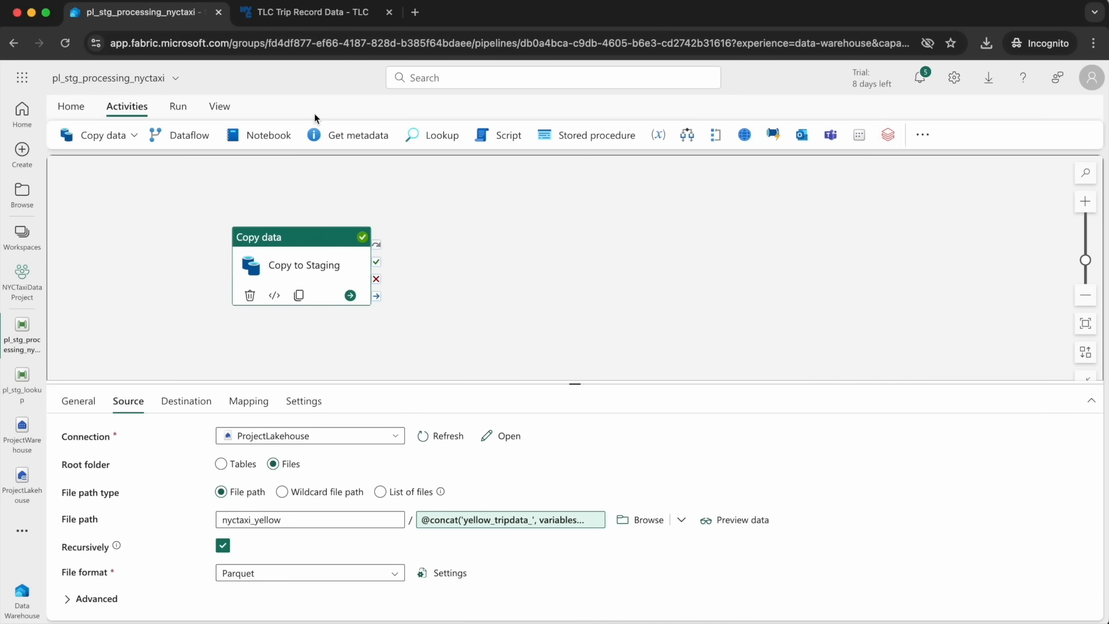
click(919, 138)
text(stored)
click(968, 215)
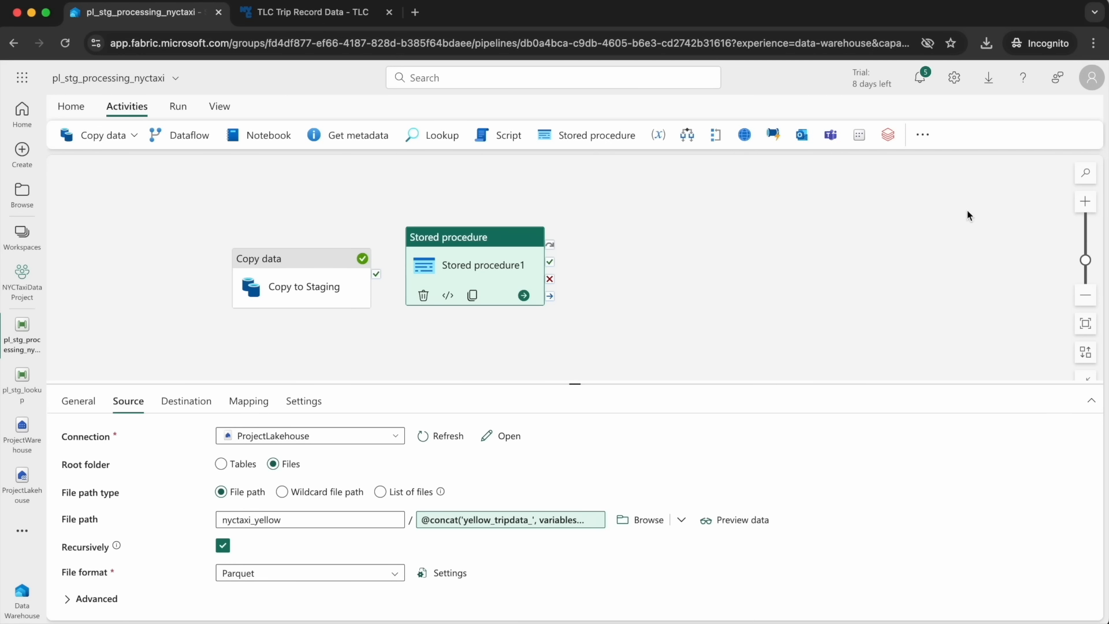
drag(430, 239, 467, 245)
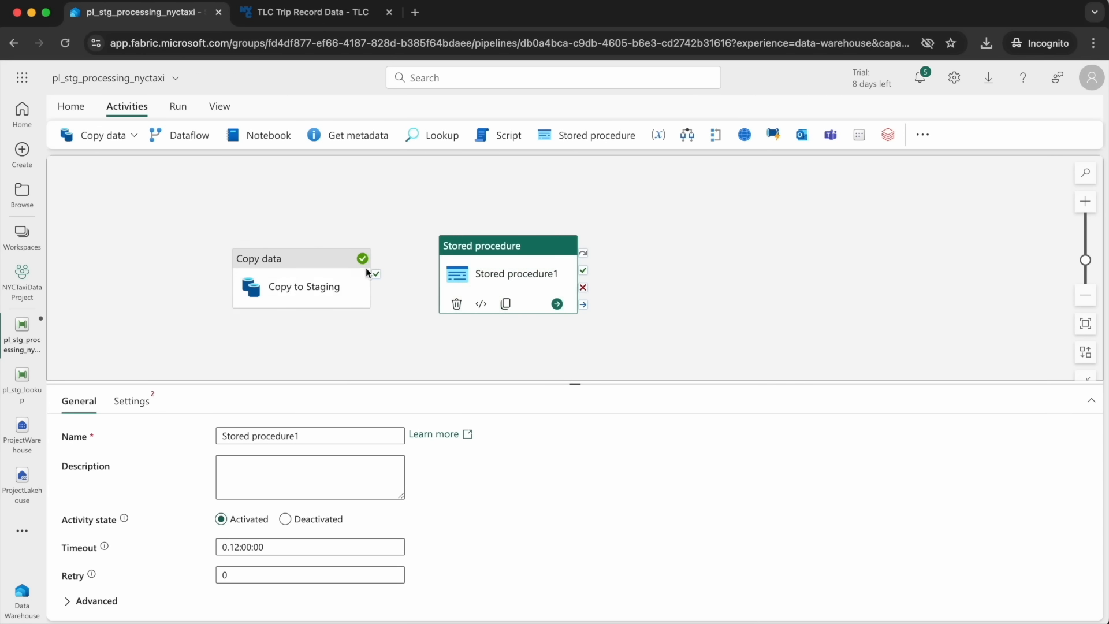
click(321, 289)
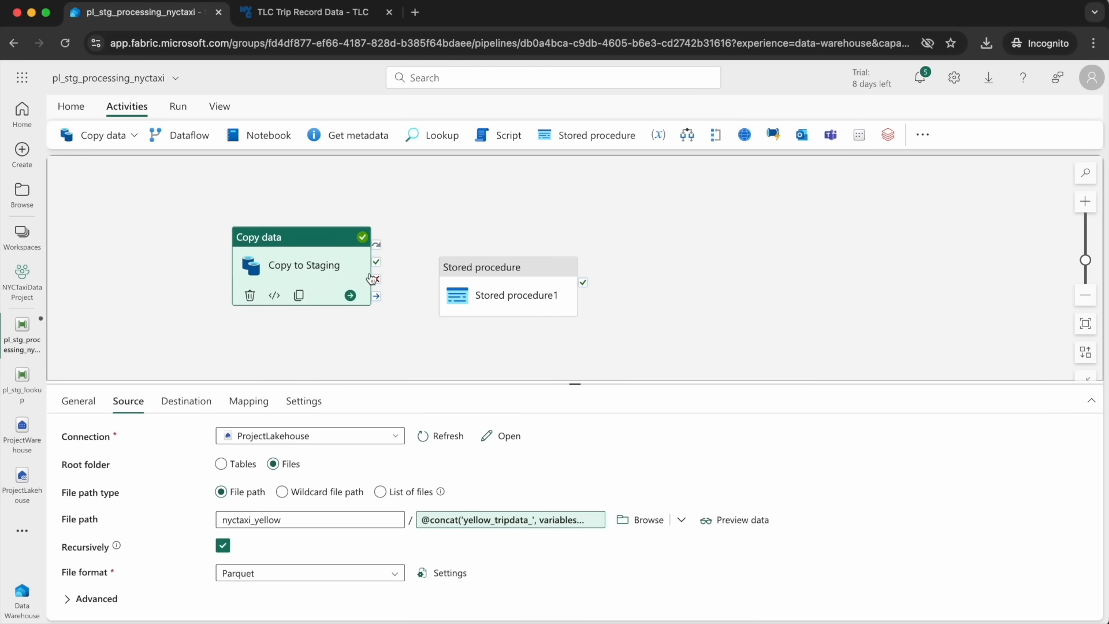
drag(376, 262, 459, 283)
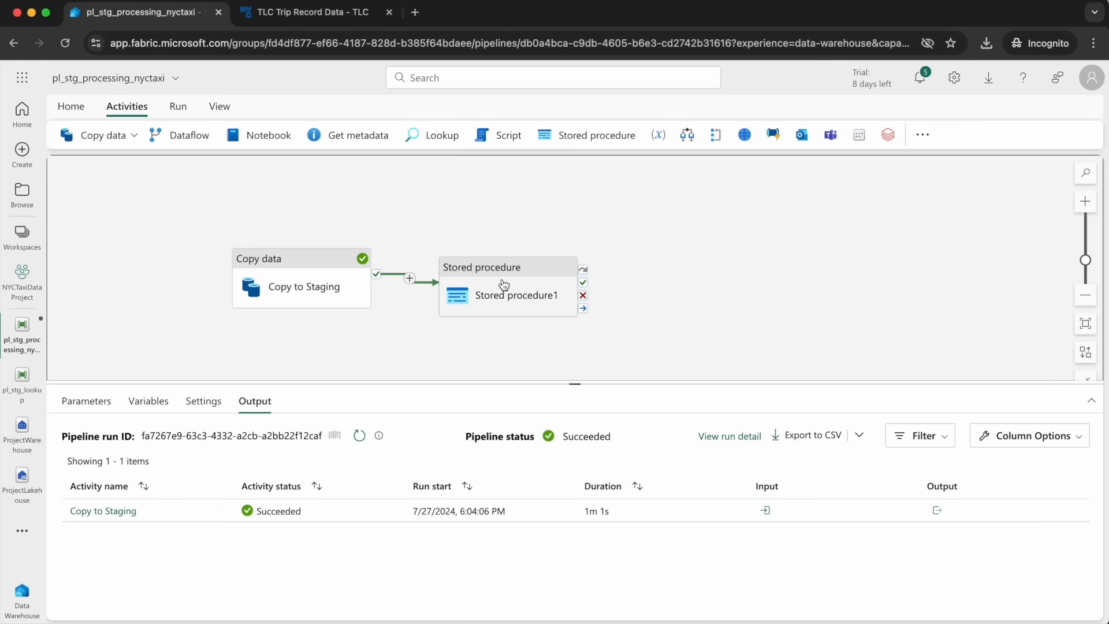
Rename the stored procedure activity to SP Removing Outlier Dates.
click(504, 284)
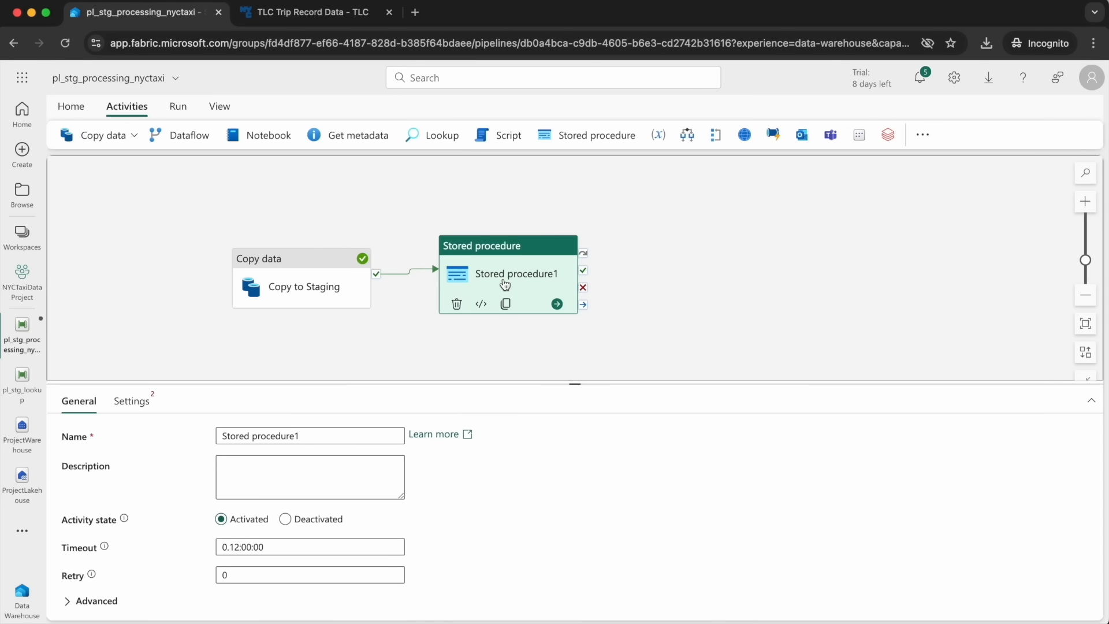
triple_click(292, 436)
text(SP re)
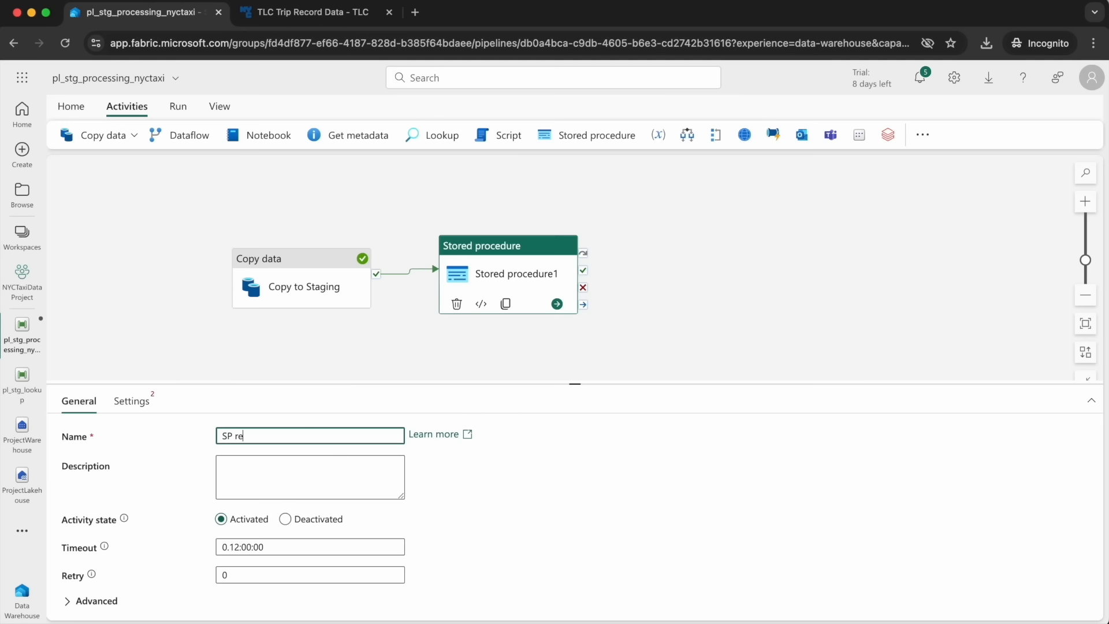
text(emoving Outlier Dates)
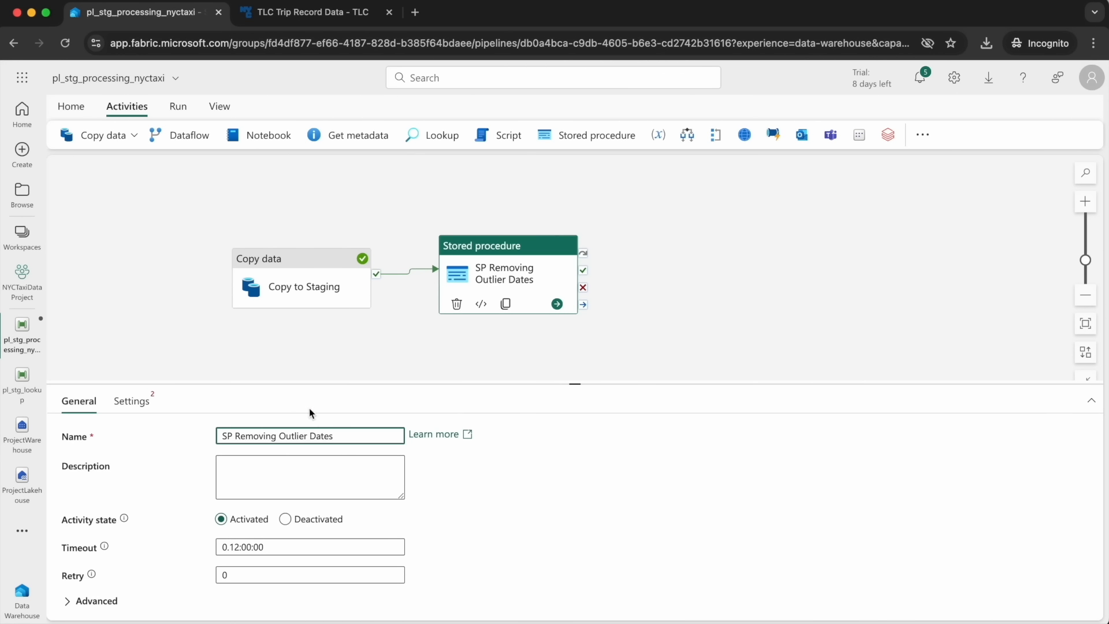
Set the connection of the SP Removing Outlier Dates activity to ProjectWarehouse.
click(129, 401)
click(274, 437)
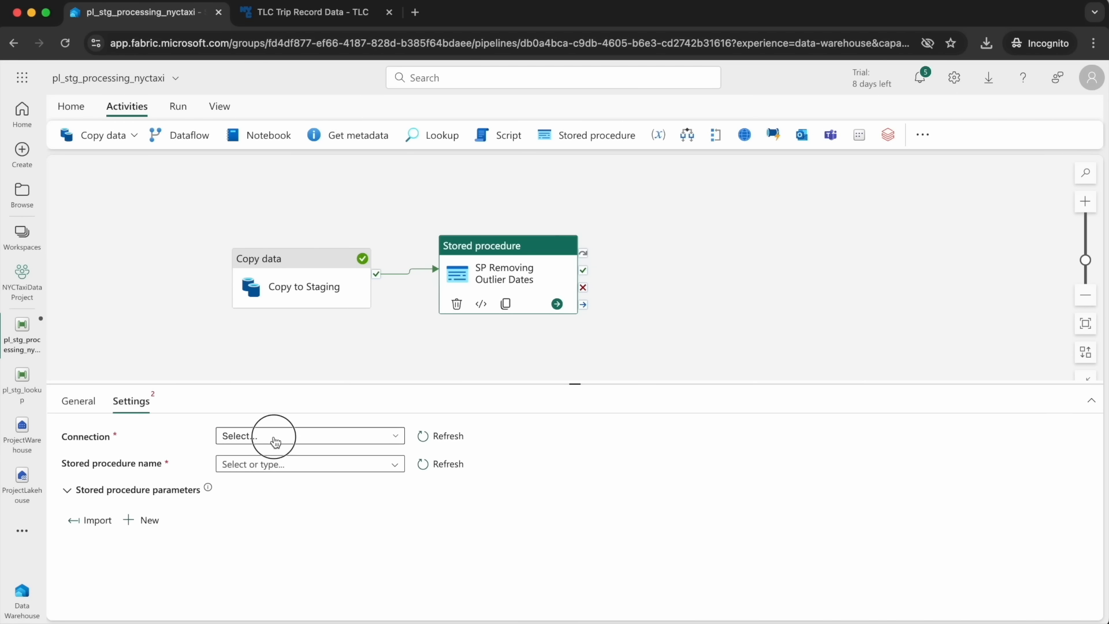
click(284, 483)
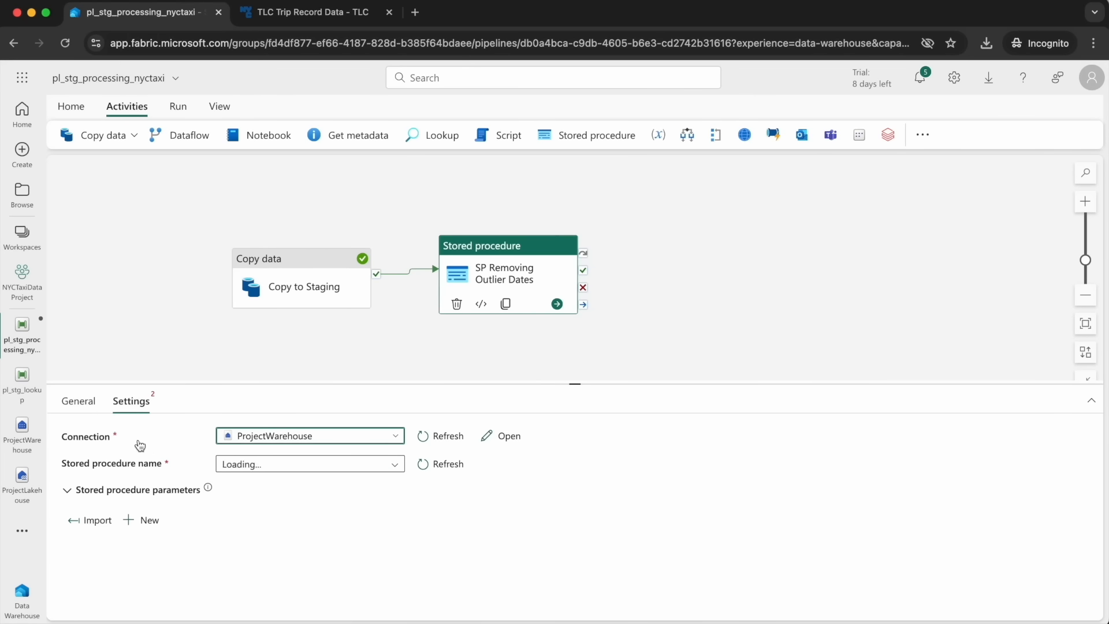
Choose [stg].[data_cleaning_stg] as the activity's stored procedure and import its parameters.
click(387, 469)
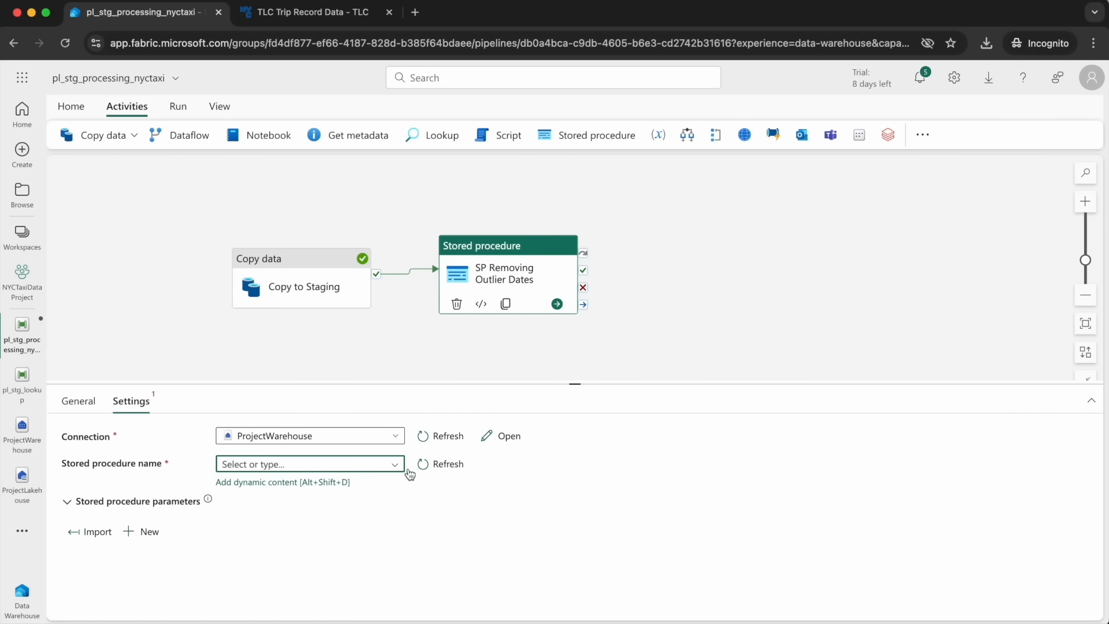
click(394, 464)
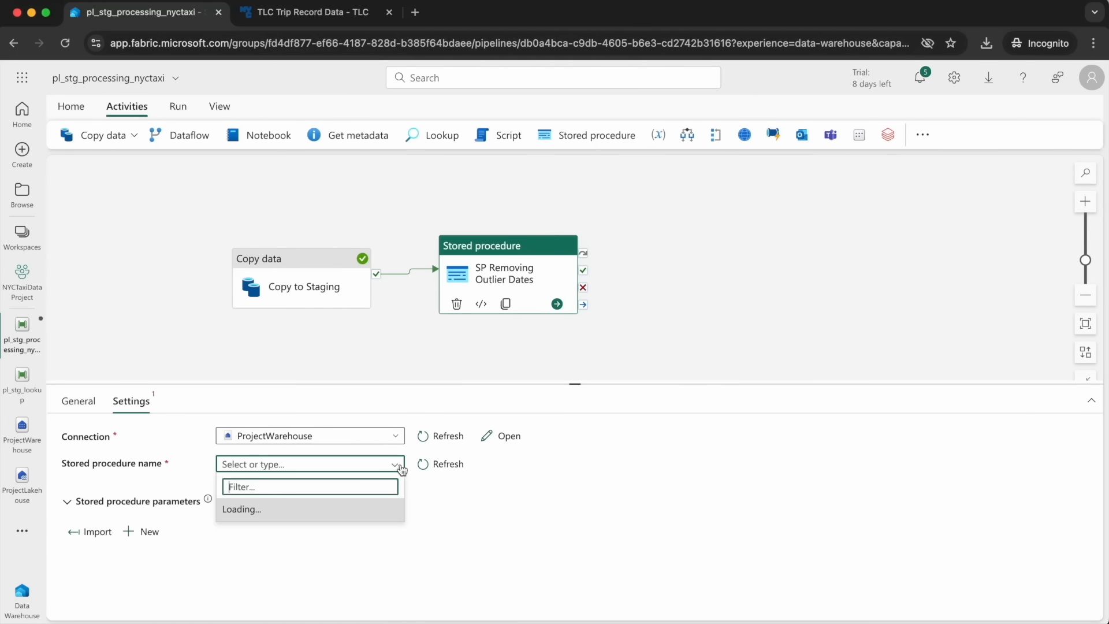
click(432, 465)
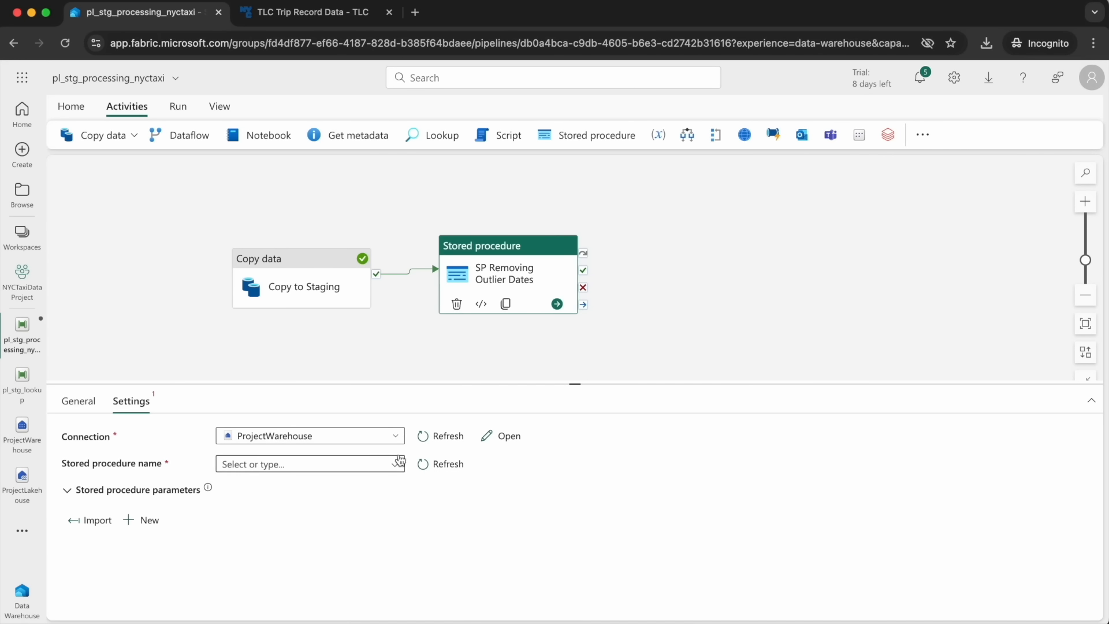
click(306, 464)
click(255, 511)
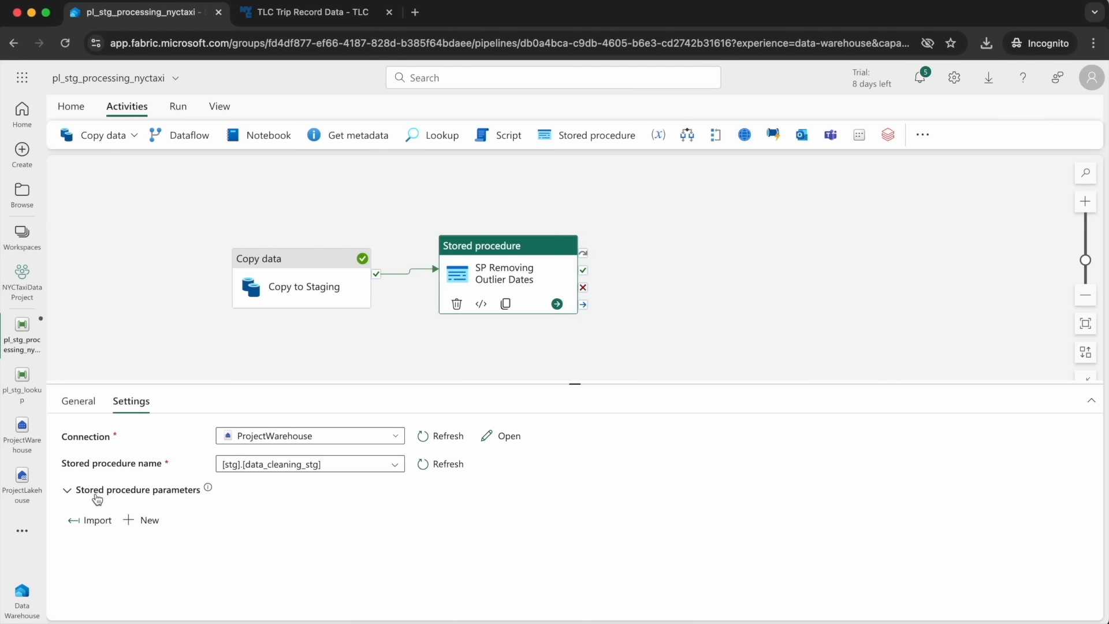
click(90, 521)
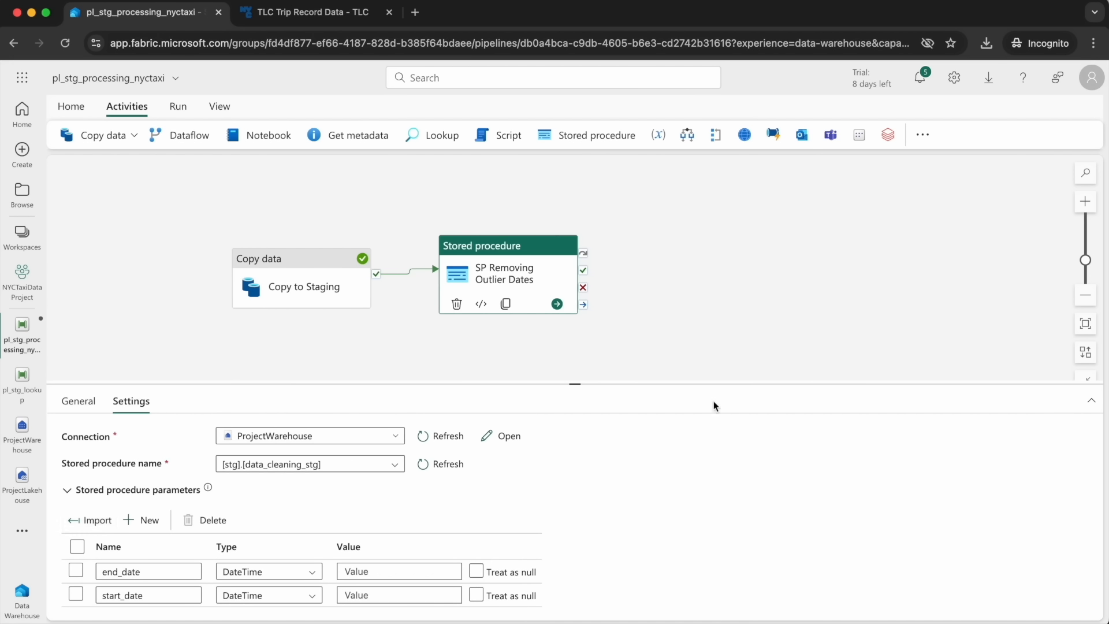
drag(576, 382, 576, 353)
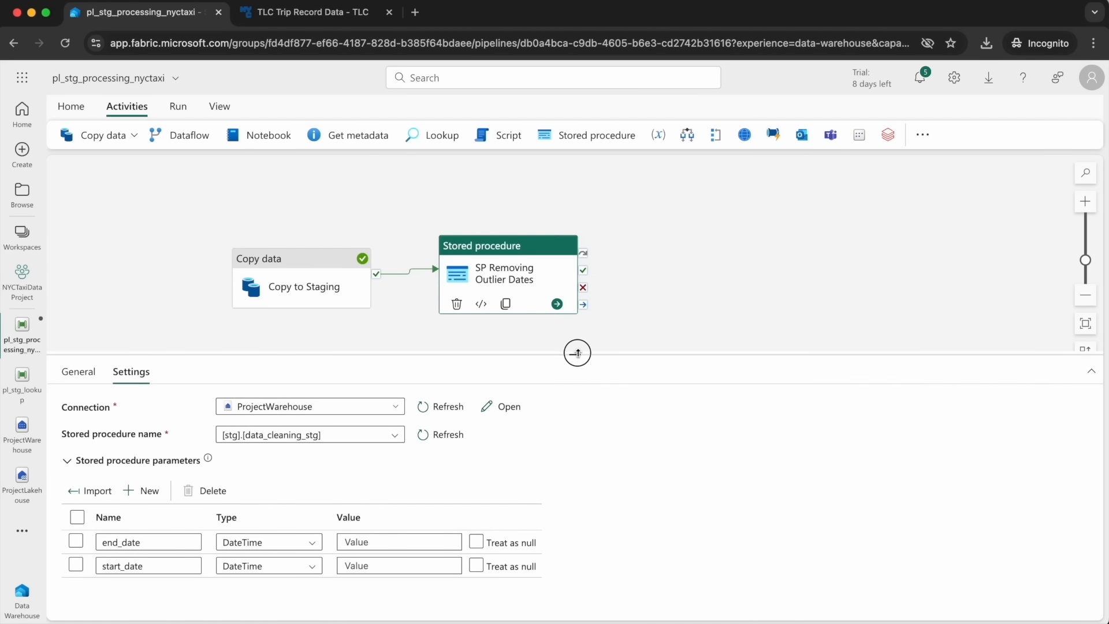
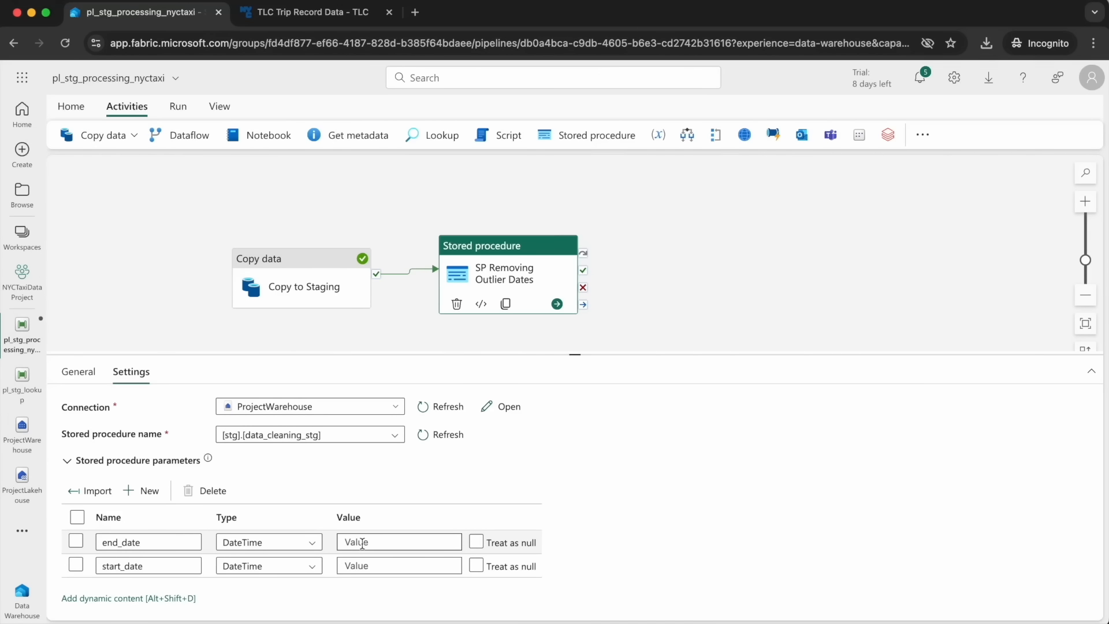
click(362, 543)
click(380, 557)
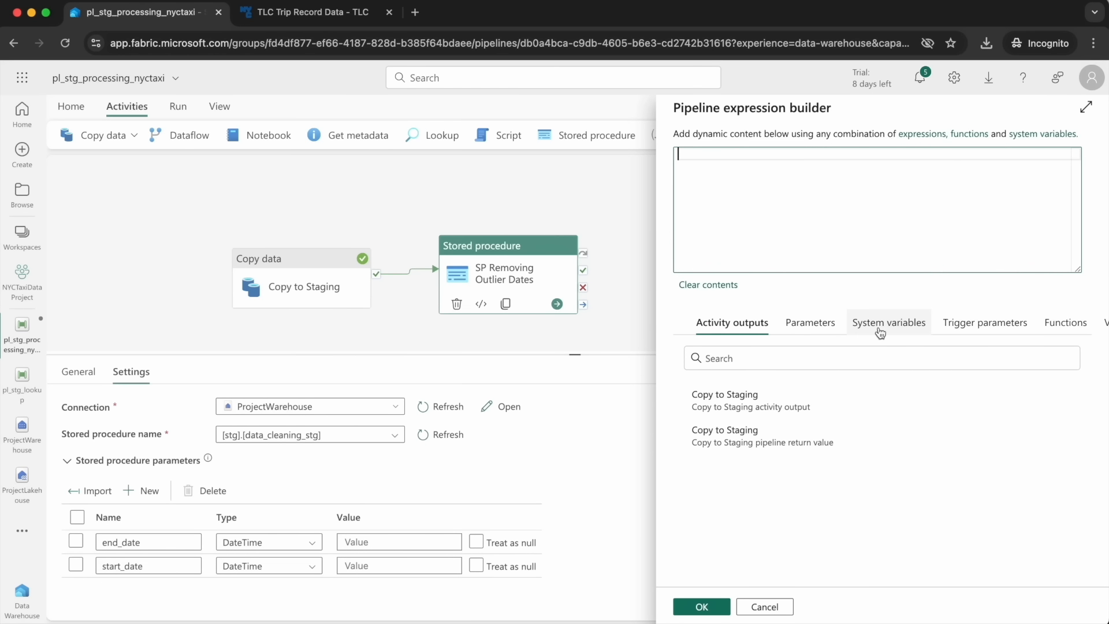
scroll(888, 333, right, 2)
click(1068, 327)
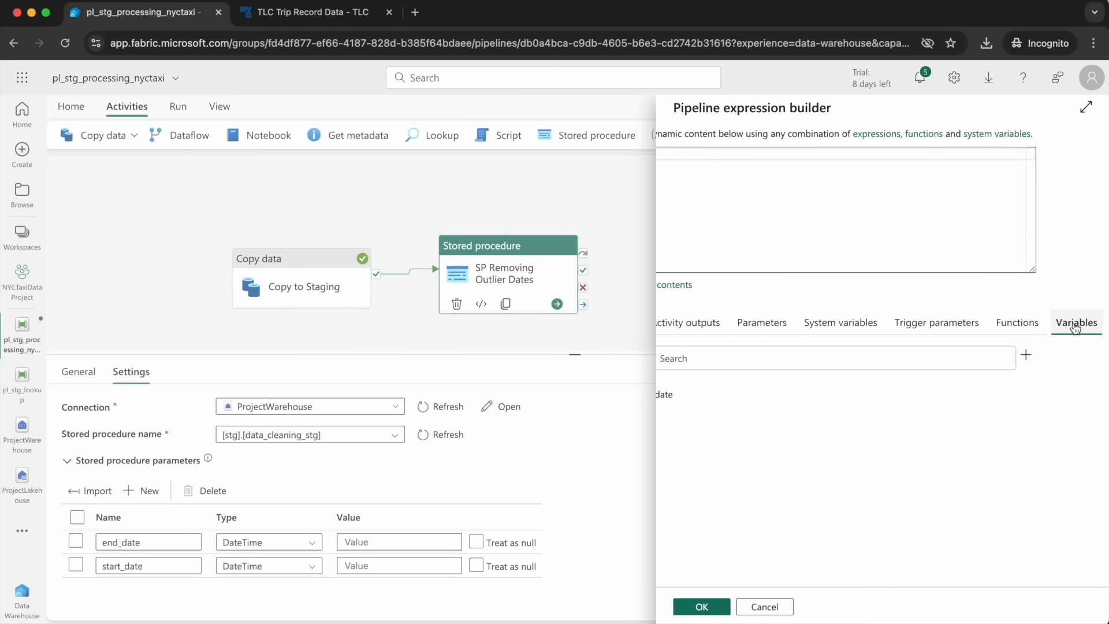
scroll(931, 393, left, 2)
click(709, 395)
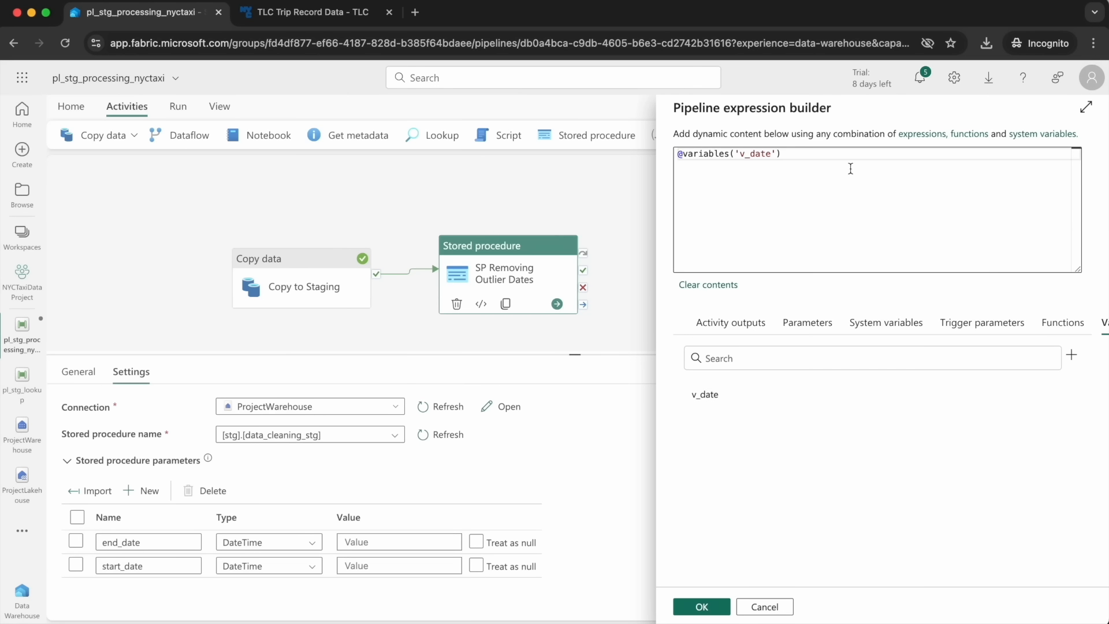
click(683, 153)
text(concat()
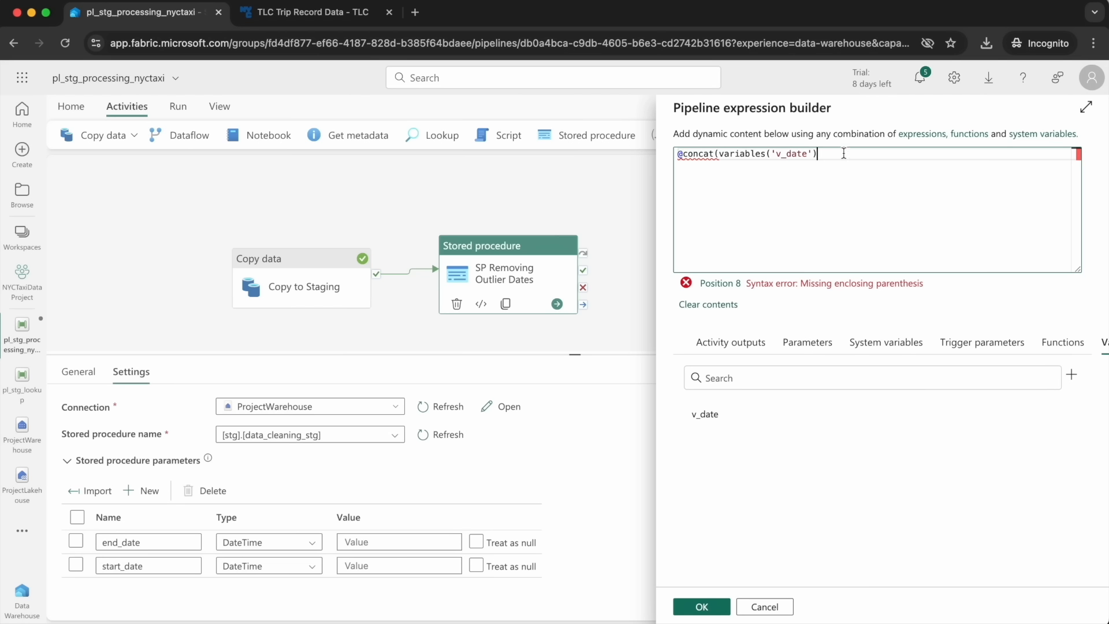
click(844, 153)
text(,'-01)
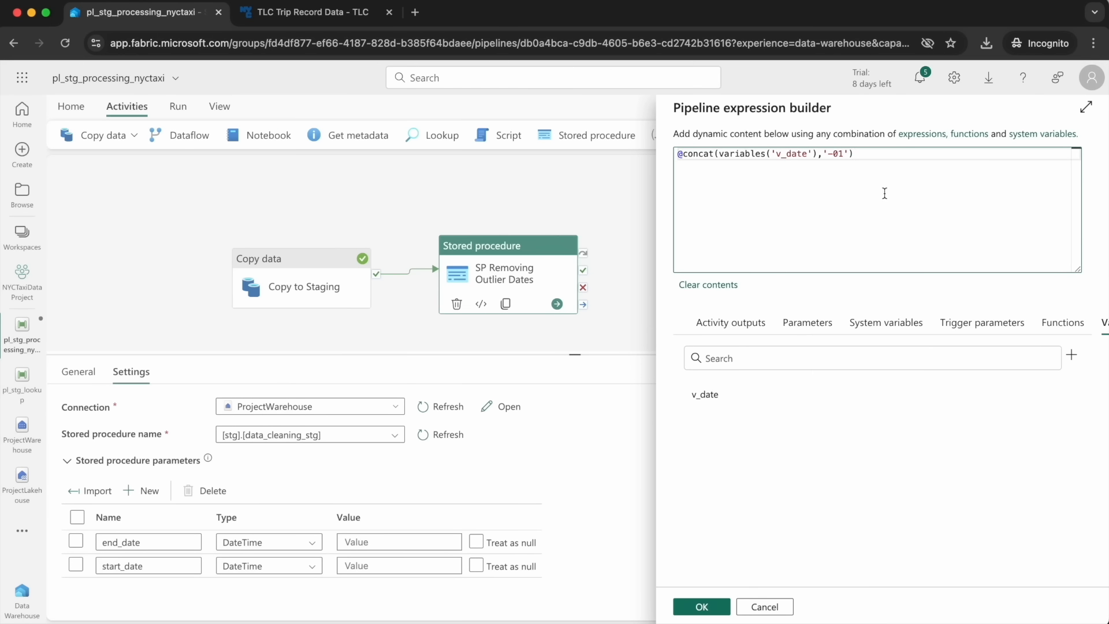
drag(864, 153, 677, 153)
key(BackSpace)
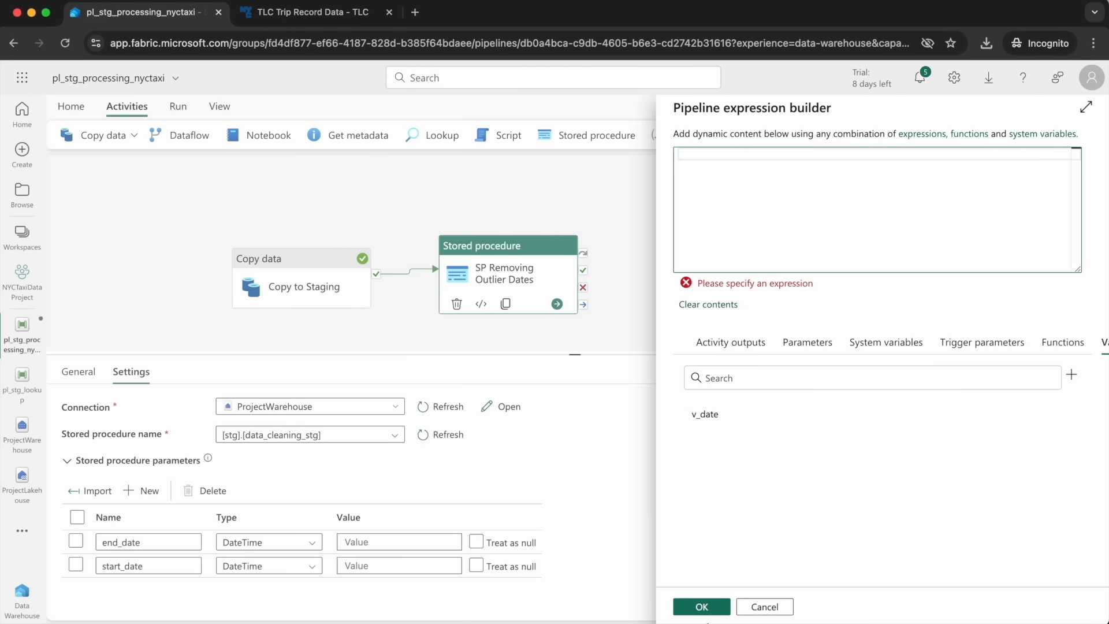
click(701, 607)
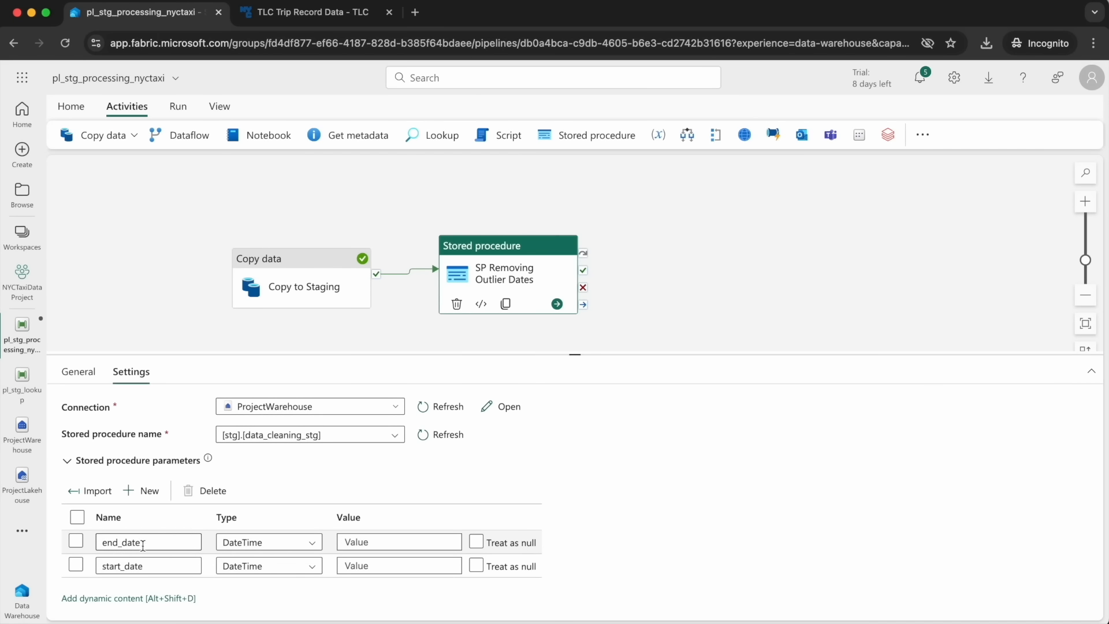
Deactivate both the Copy to Staging and the SP Removing Outlier Dates activities.
click(127, 325)
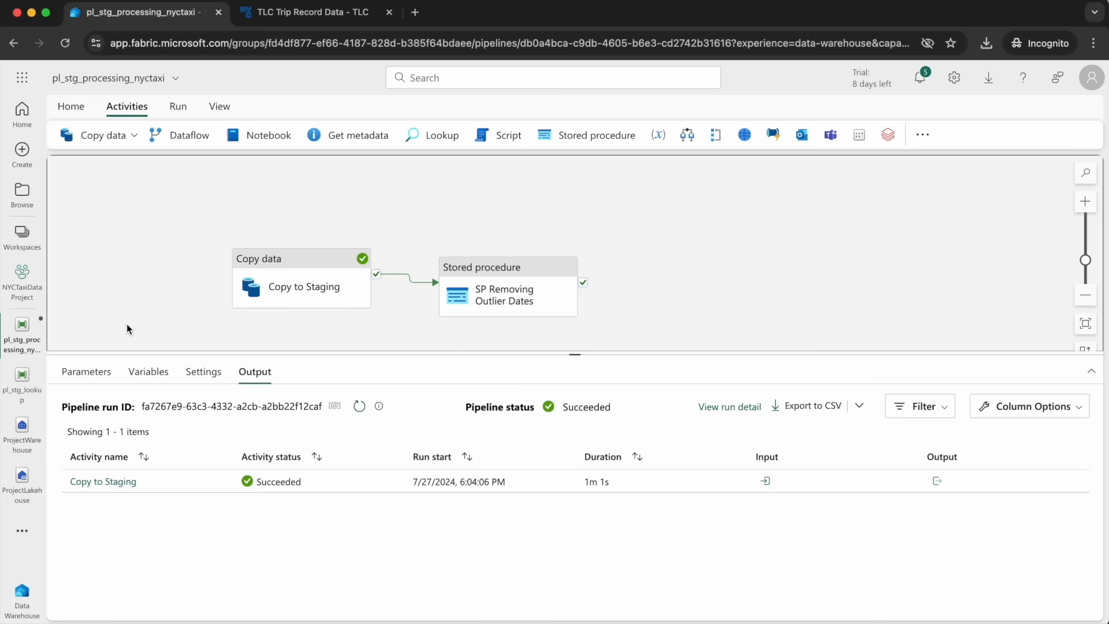
click(155, 373)
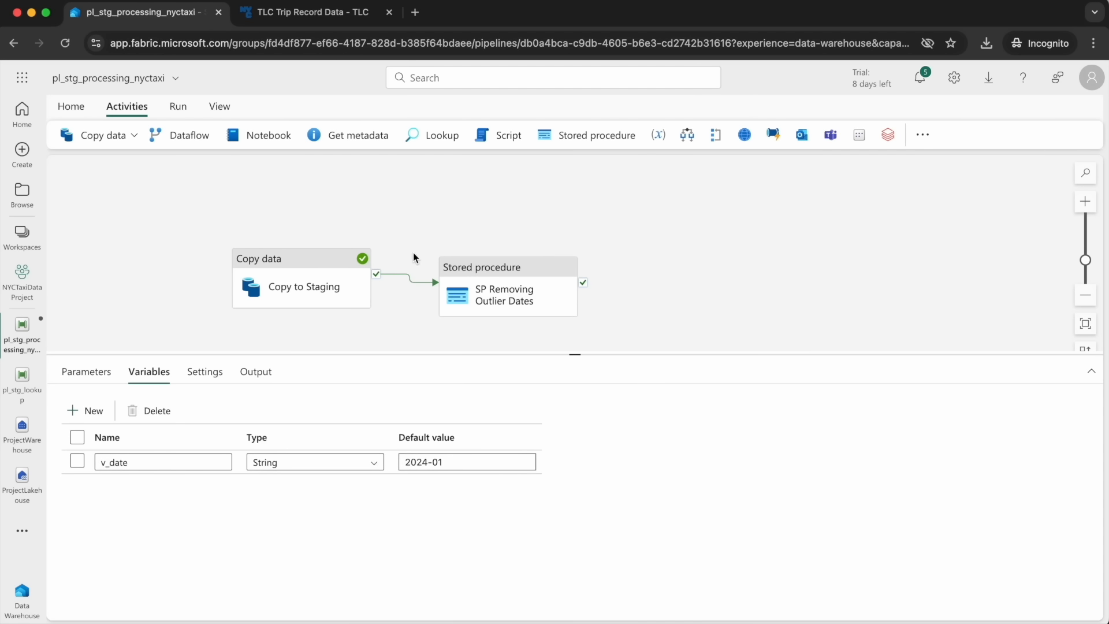
click(317, 280)
click(79, 375)
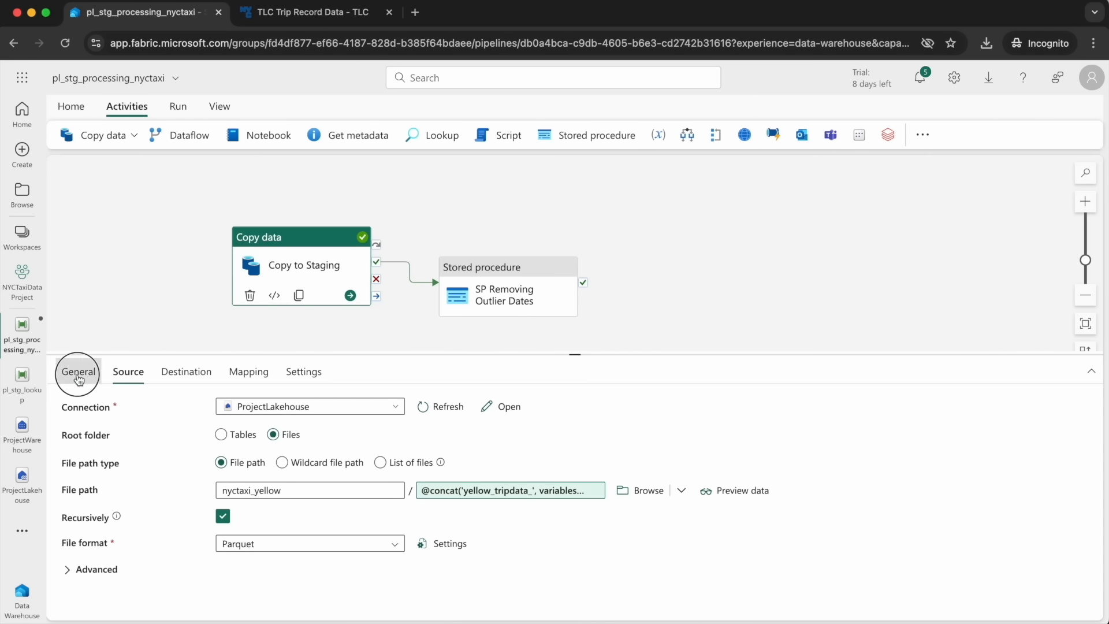
click(285, 489)
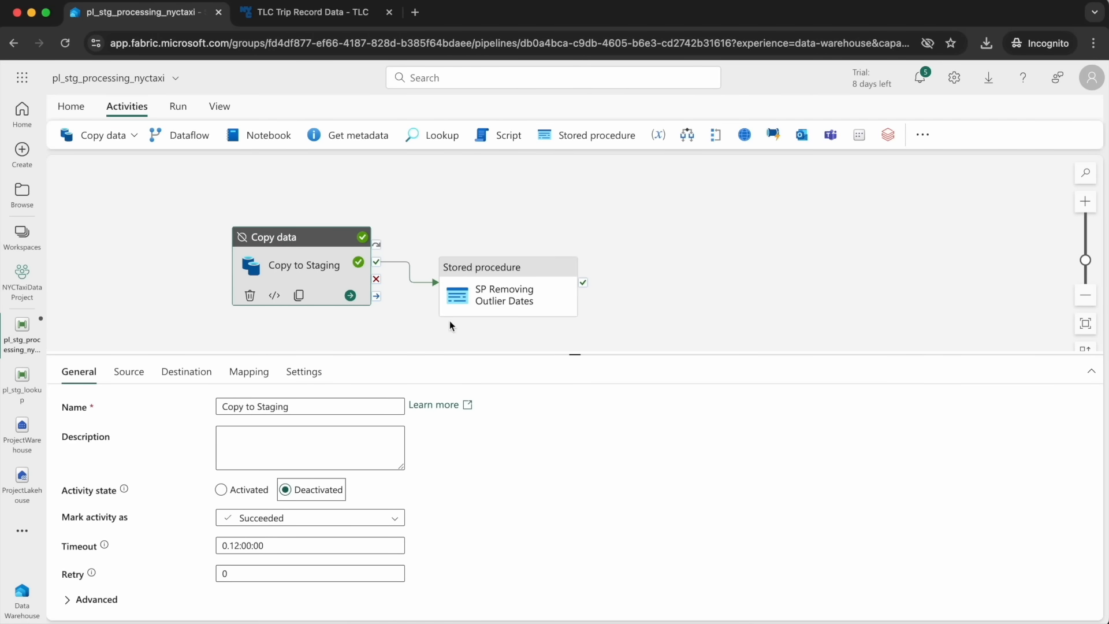
click(474, 290)
click(79, 372)
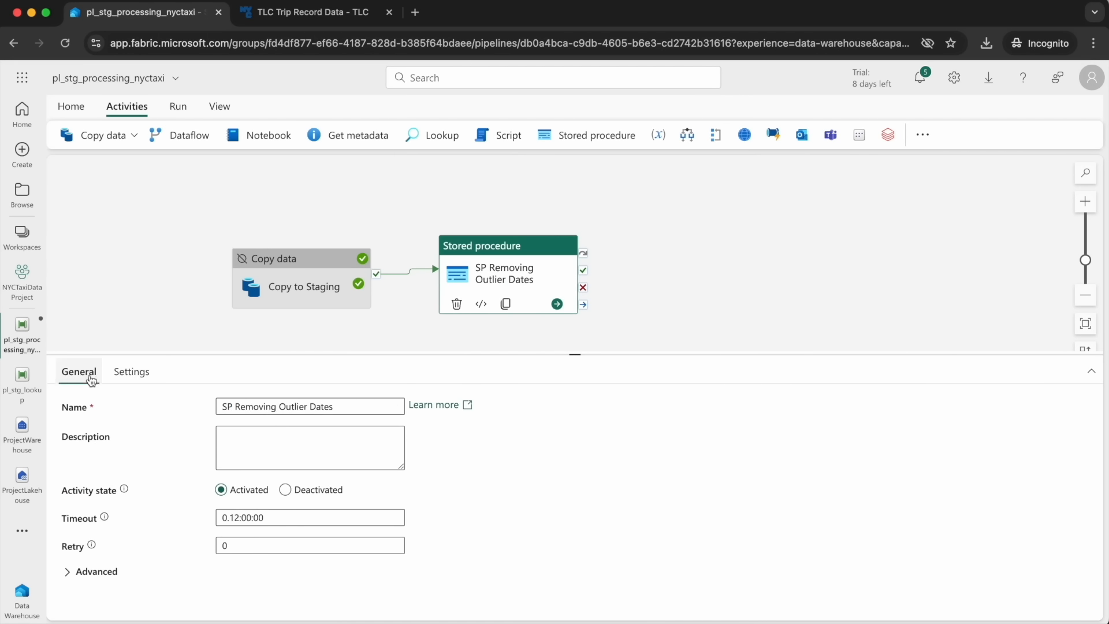
click(286, 490)
Add a Set variable activity, place it above the flow between the two existing activities, and move the stored procedure activity farther from Copy to Staging.
click(145, 251)
click(923, 134)
double_click(924, 167)
text(set)
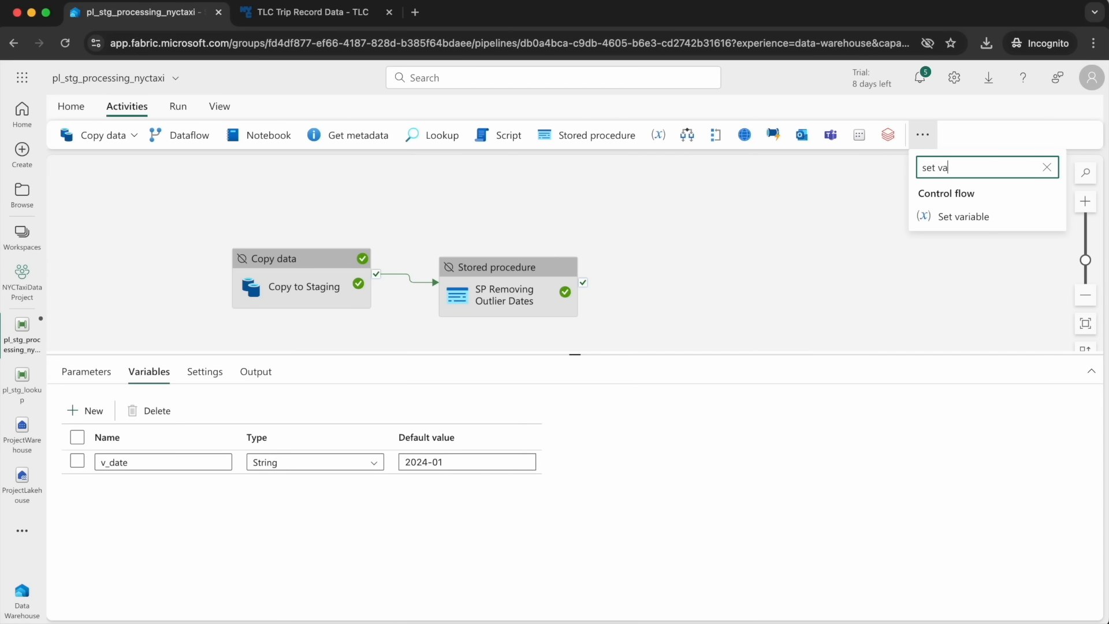
text( va)
click(985, 226)
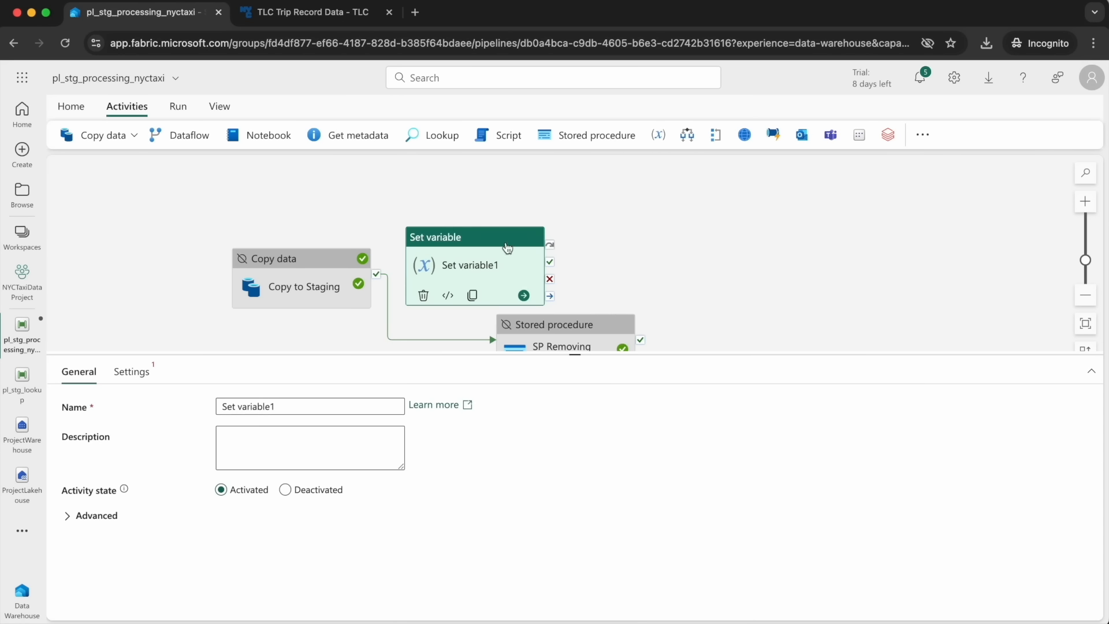
drag(446, 243, 422, 179)
drag(568, 337, 733, 295)
click(478, 223)
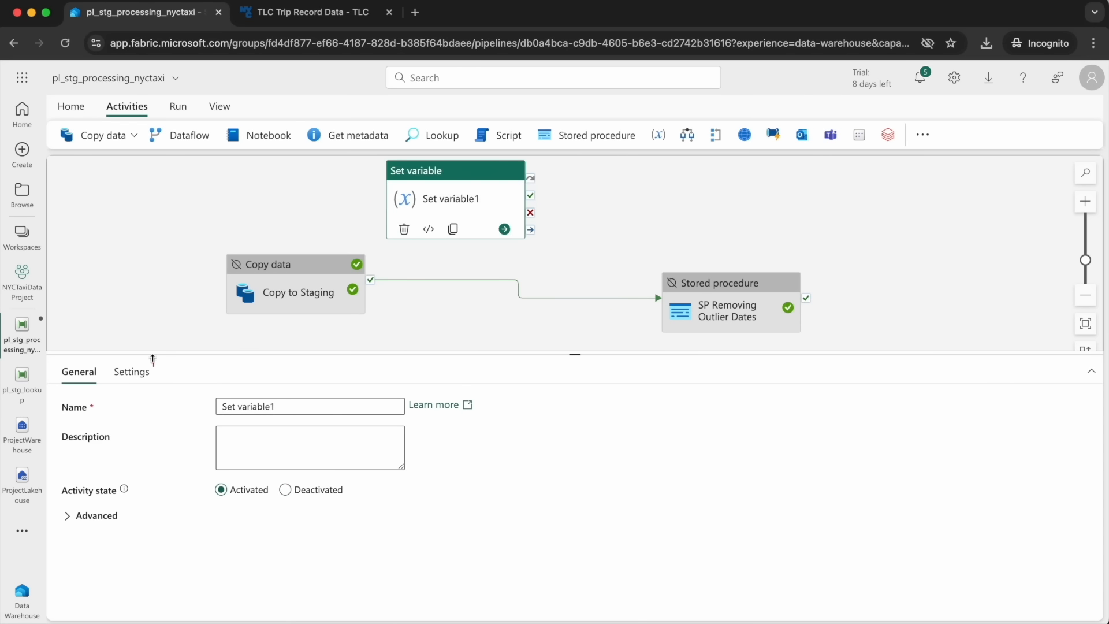
Create a new String pipeline variable named v_end_date as the variable that the Set variable activity assigns.
click(134, 372)
click(375, 433)
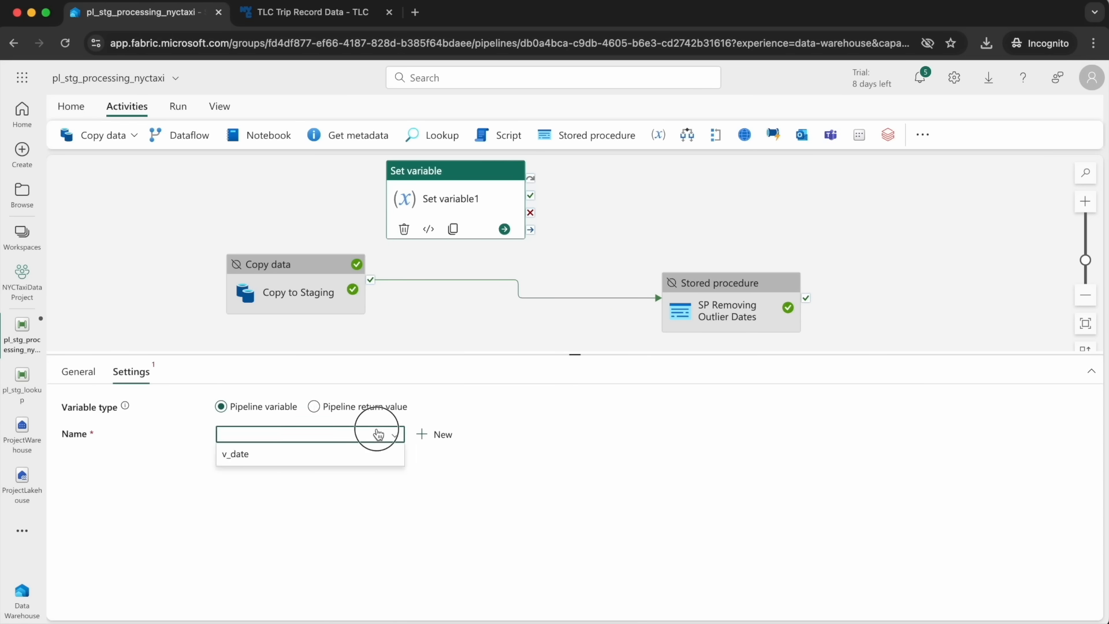
click(434, 435)
click(579, 309)
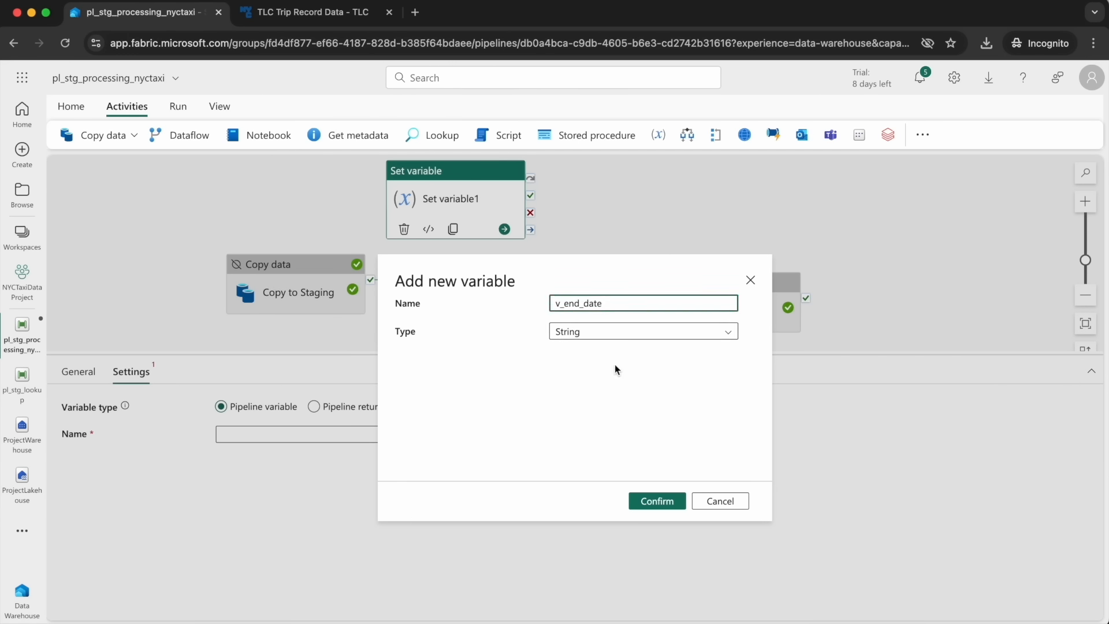
click(656, 501)
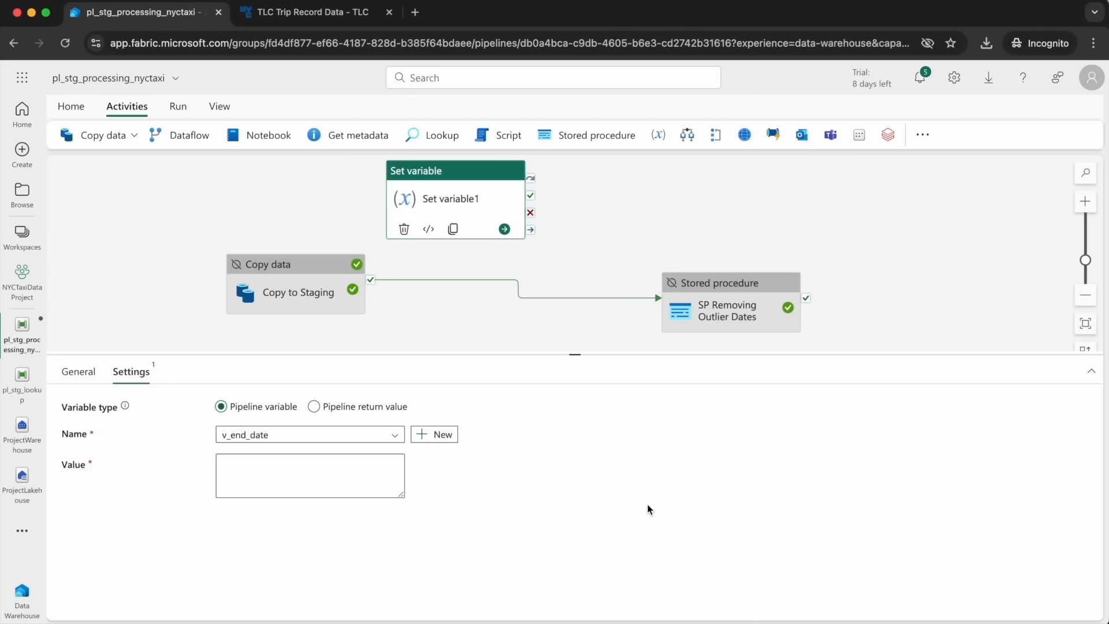
click(246, 464)
click(267, 508)
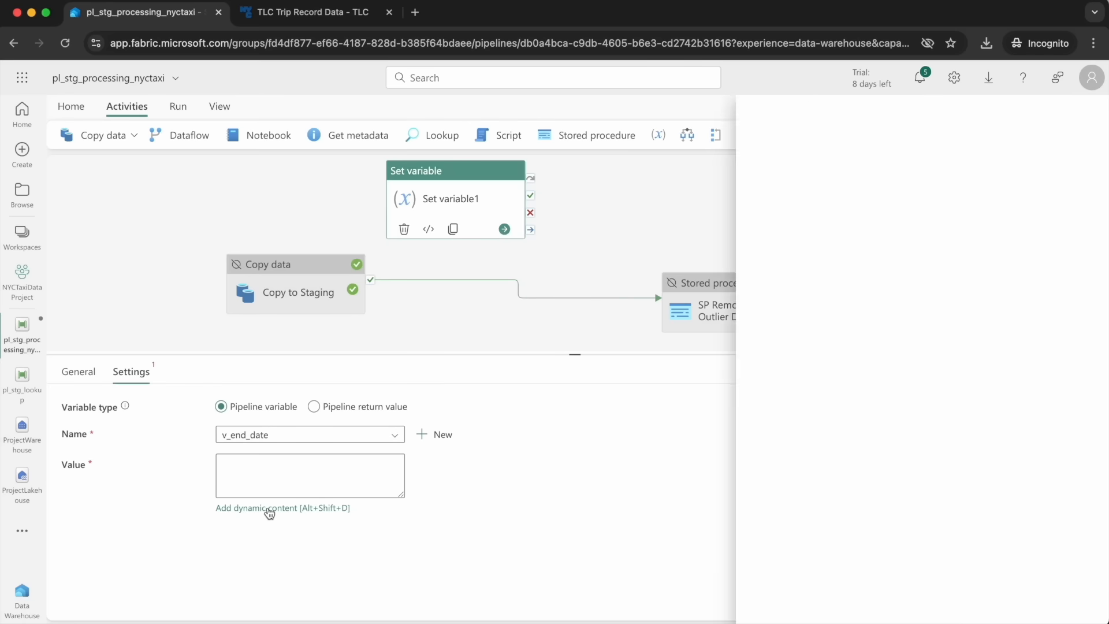
text(@concat()
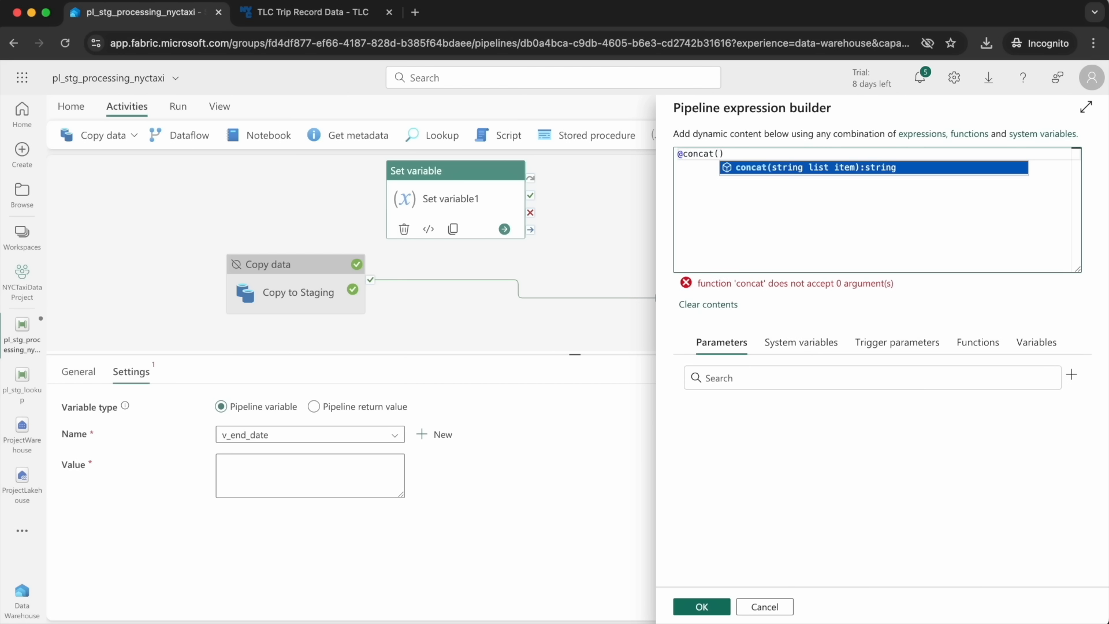
click(1037, 345)
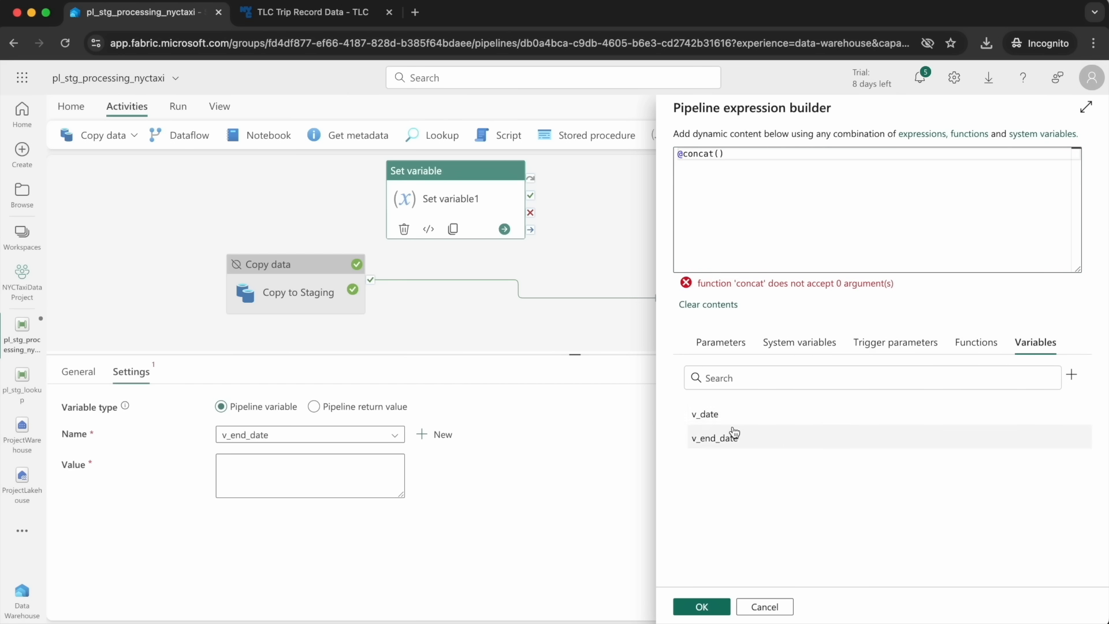
click(716, 414)
click(823, 153)
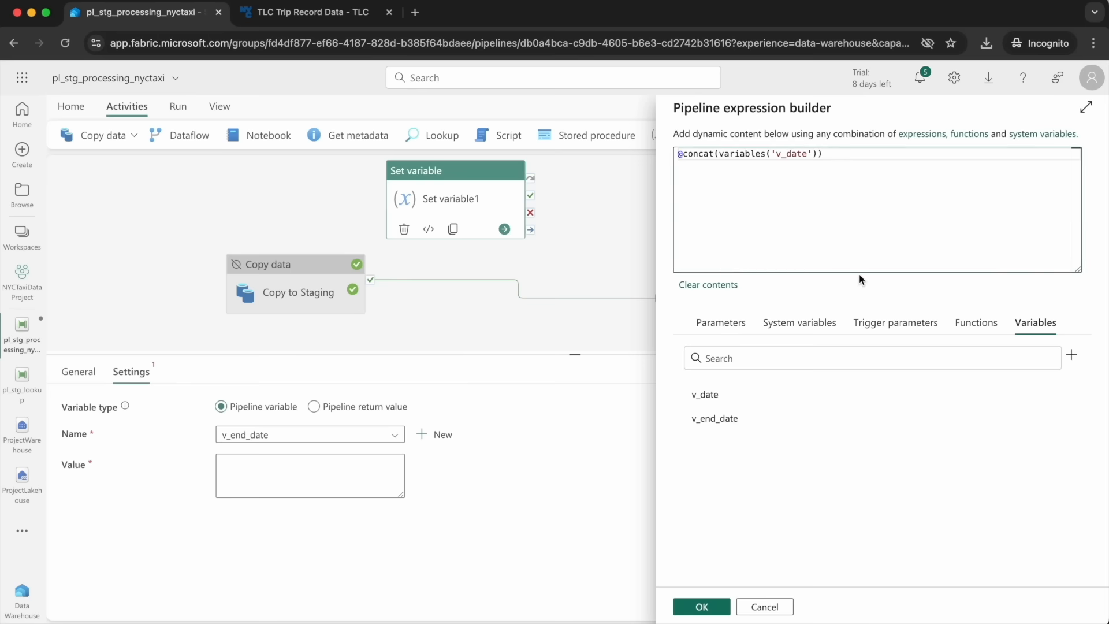
text(,')
click(687, 155)
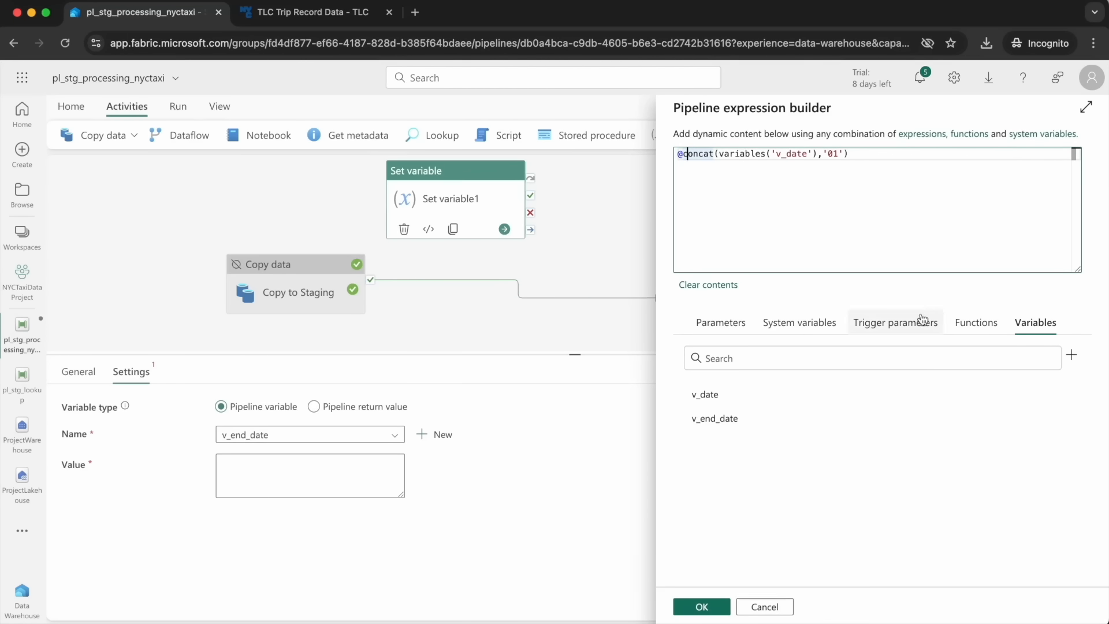
click(976, 322)
click(711, 449)
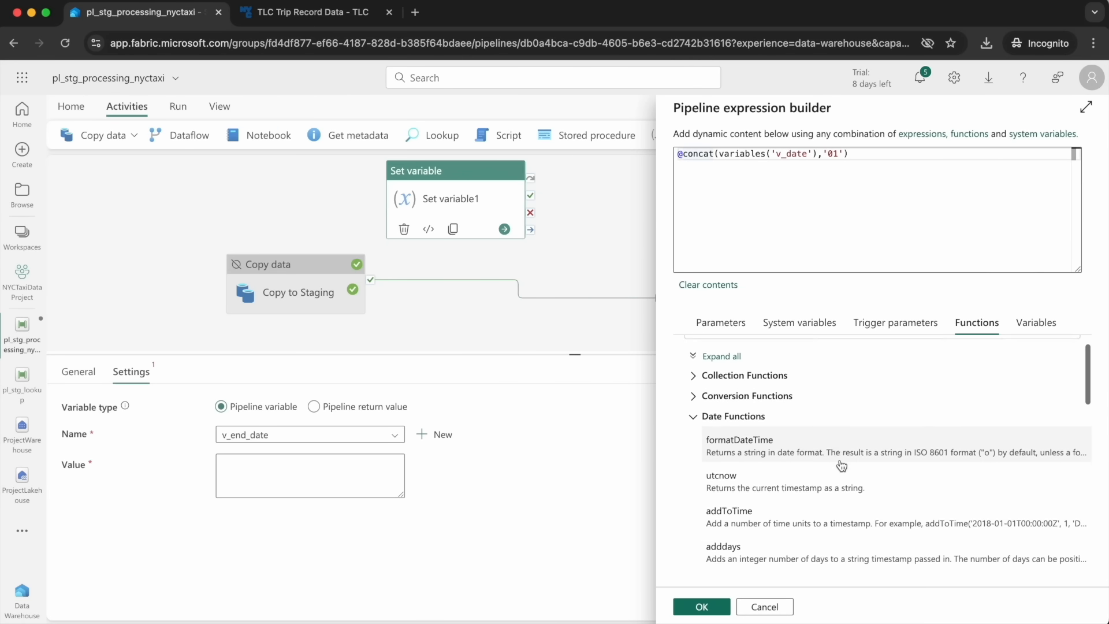
scroll(820, 462, down, 2)
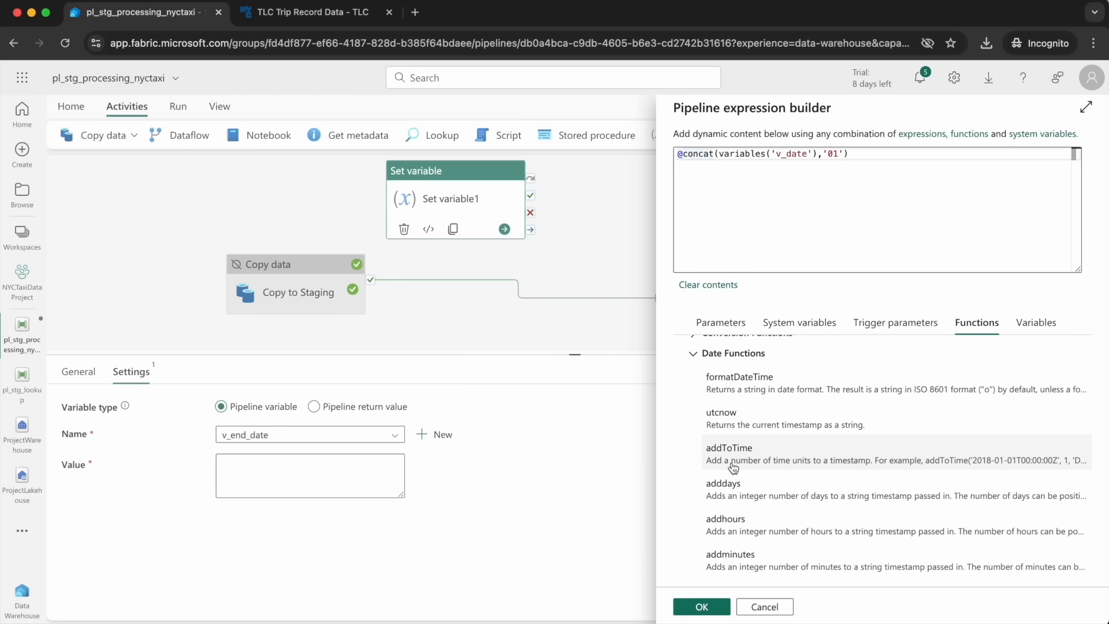
click(683, 154)
text(addtoTime)
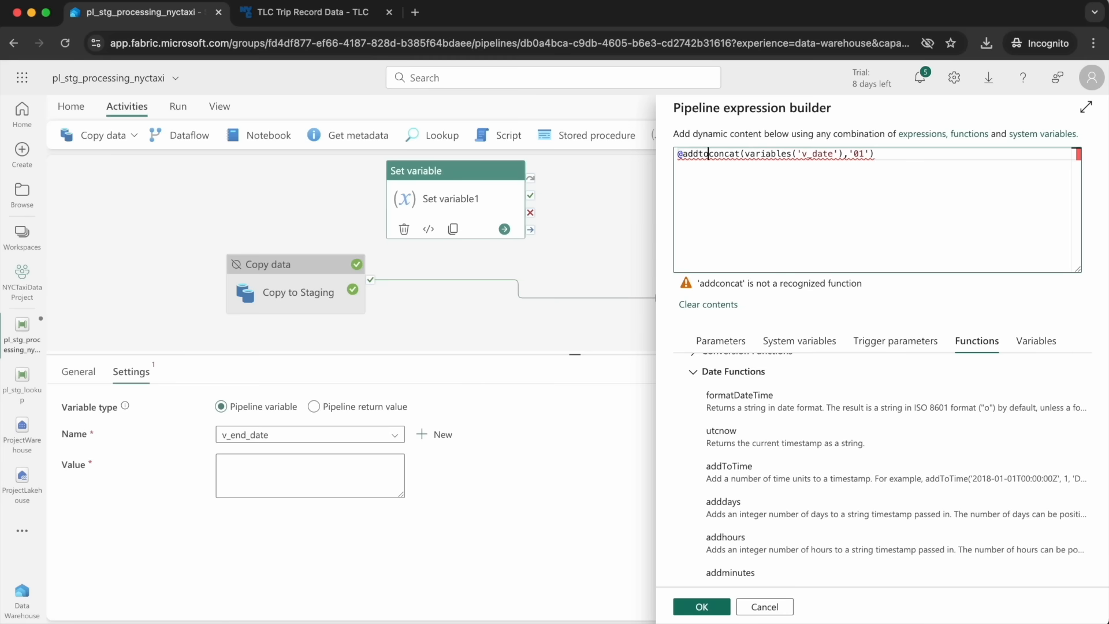
drag(708, 153, 684, 153)
text(addToTime)
key(Right)
text(()
click(944, 148)
text(, 1, 'Month'))
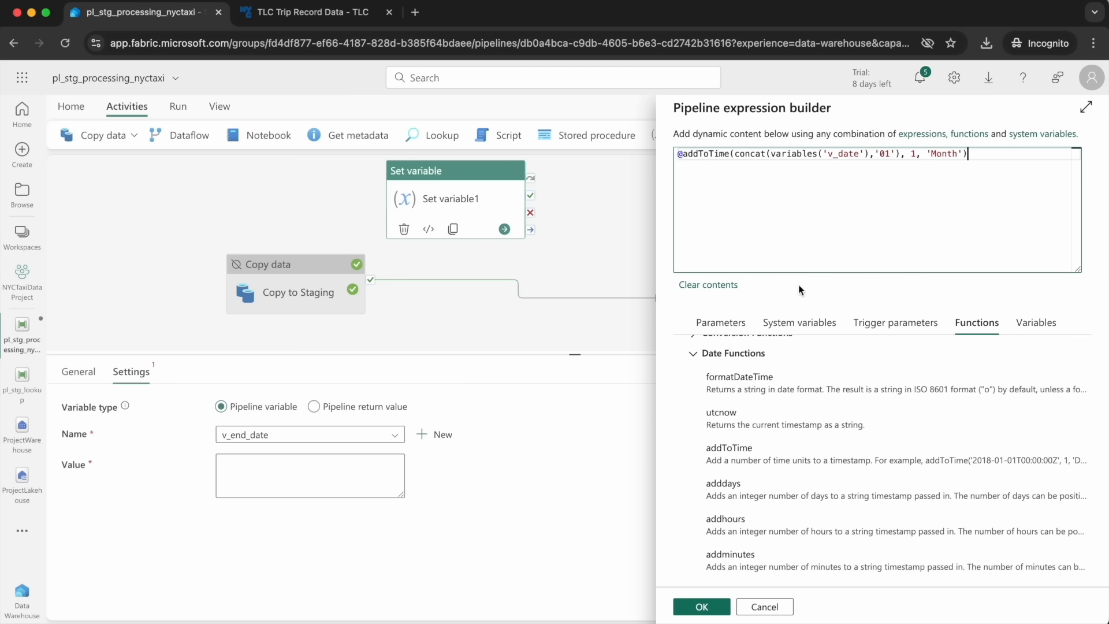
click(701, 607)
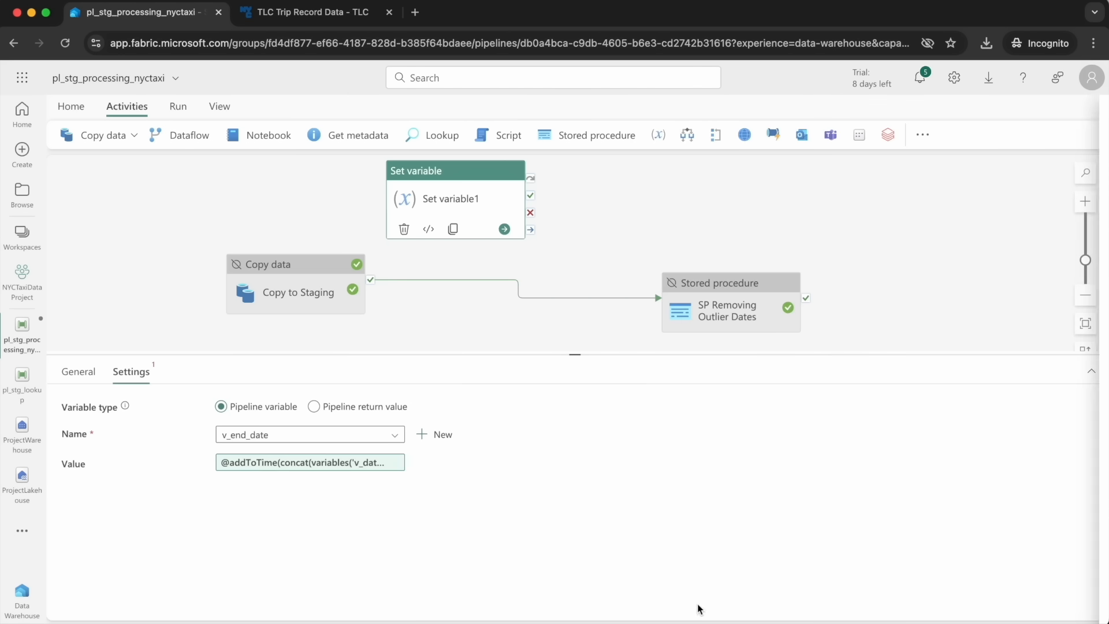
Save and run the pipeline, then check the error details of the Set variable1 activity.
click(571, 228)
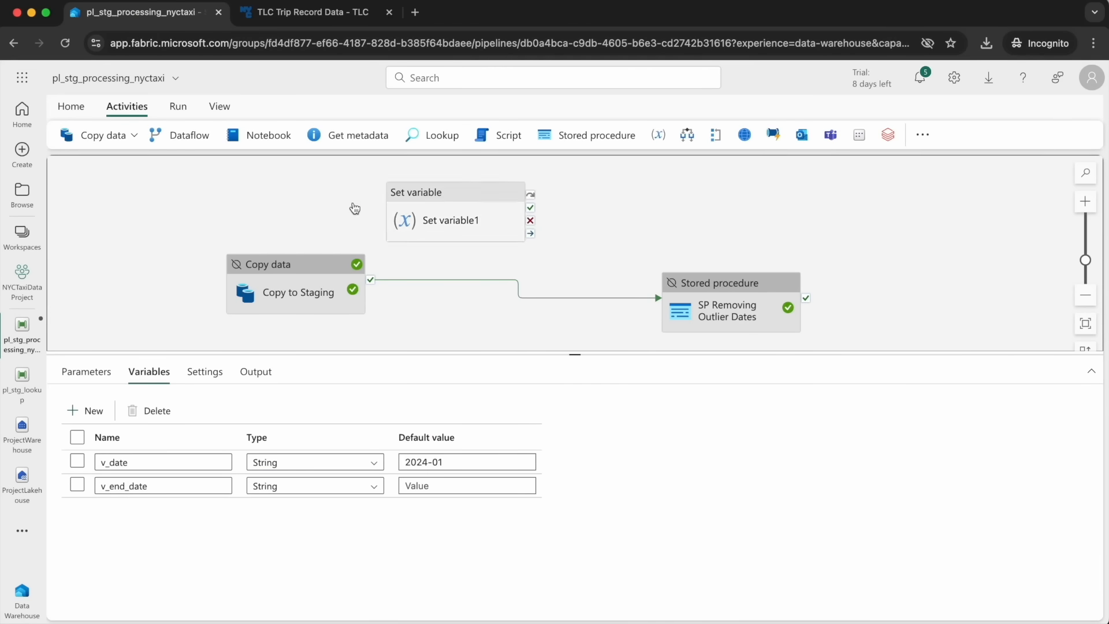
click(183, 107)
click(158, 136)
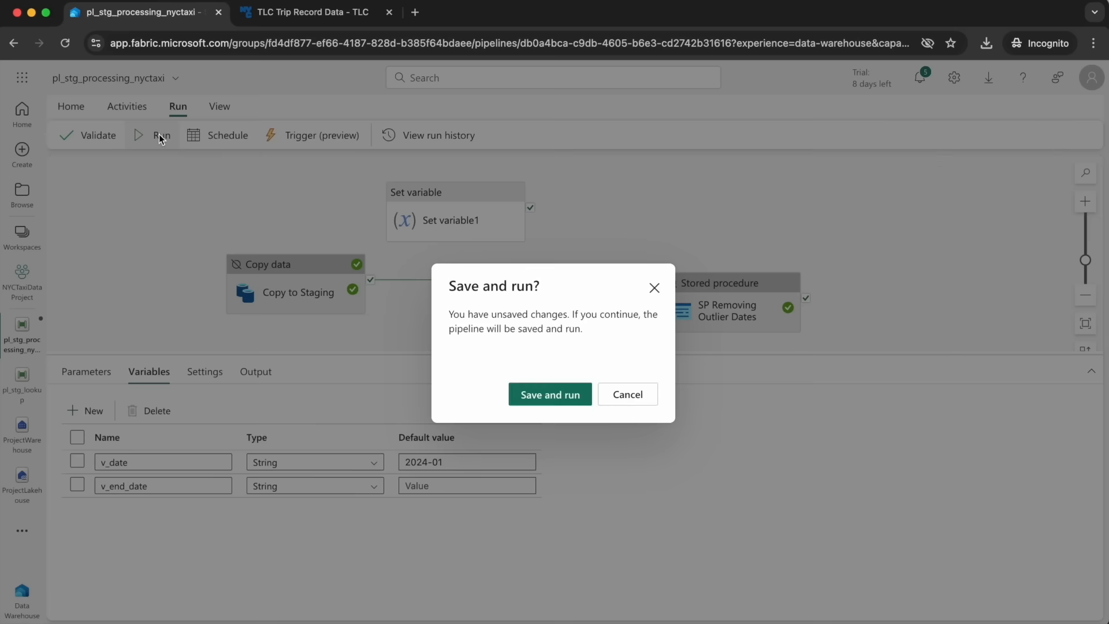
click(564, 404)
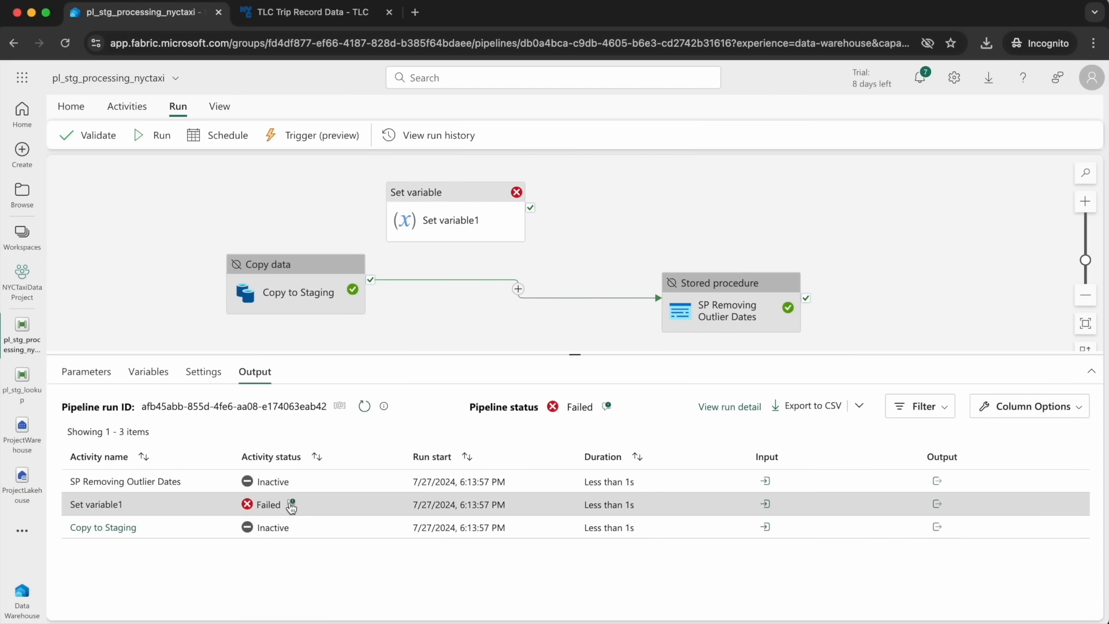
click(291, 506)
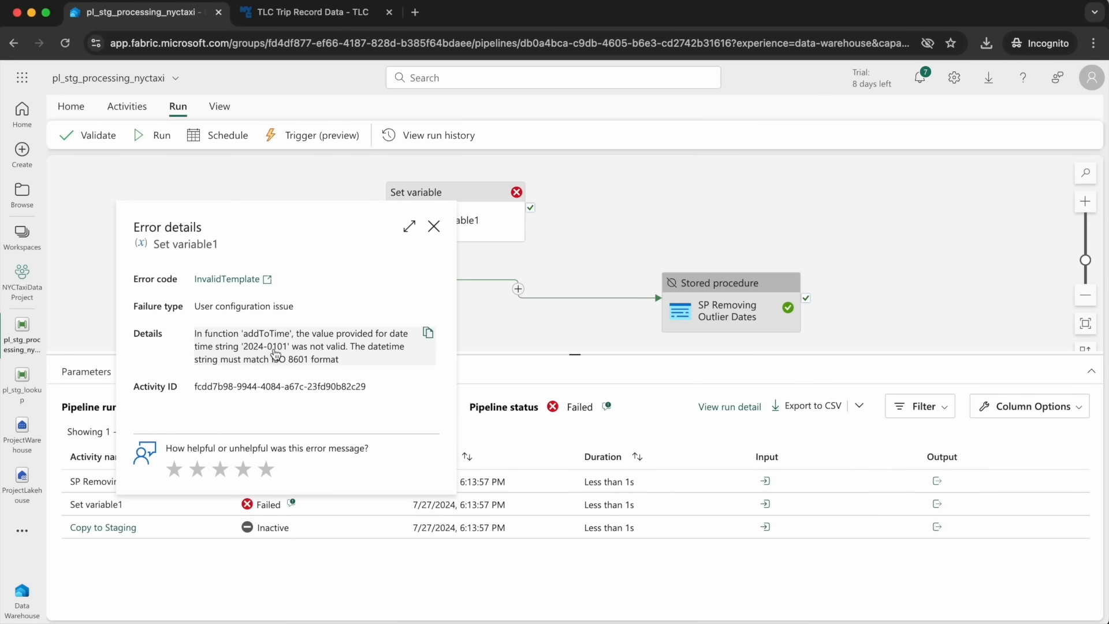
click(479, 230)
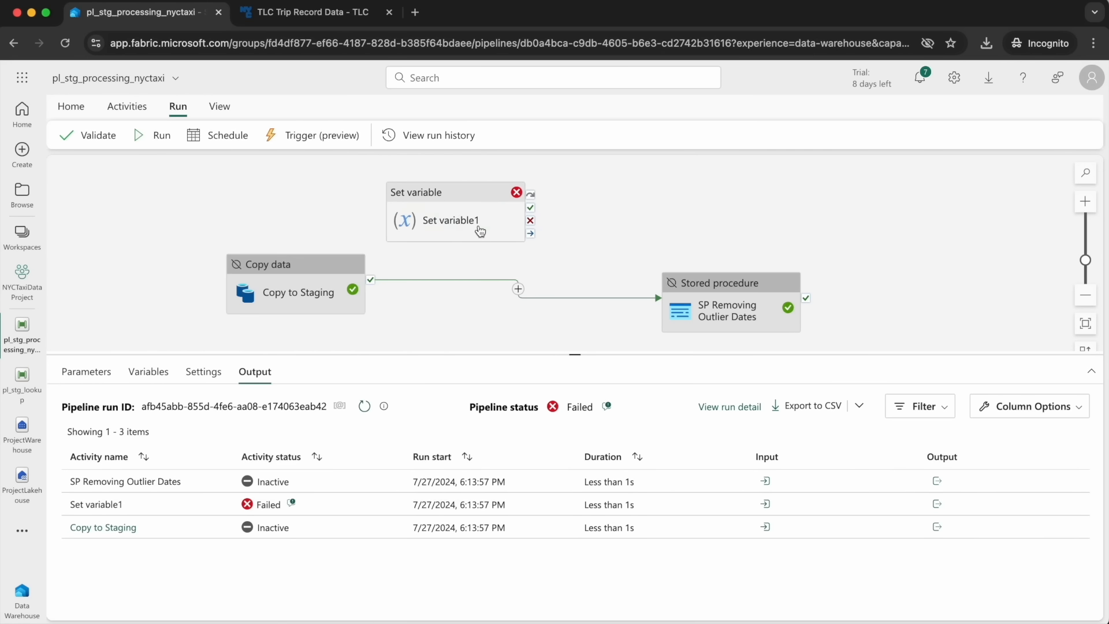
Change the concatenated day suffix in the Set variable1 value expression to '-01'.
click(473, 227)
click(353, 462)
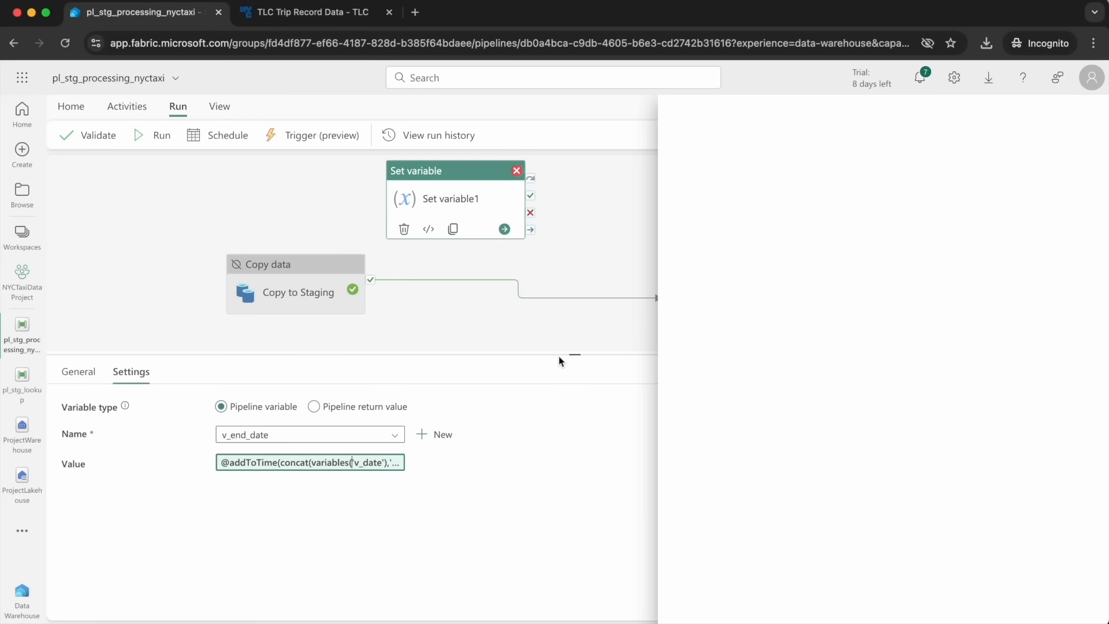
click(880, 154)
text(-01'), 1, 'Month)
click(702, 606)
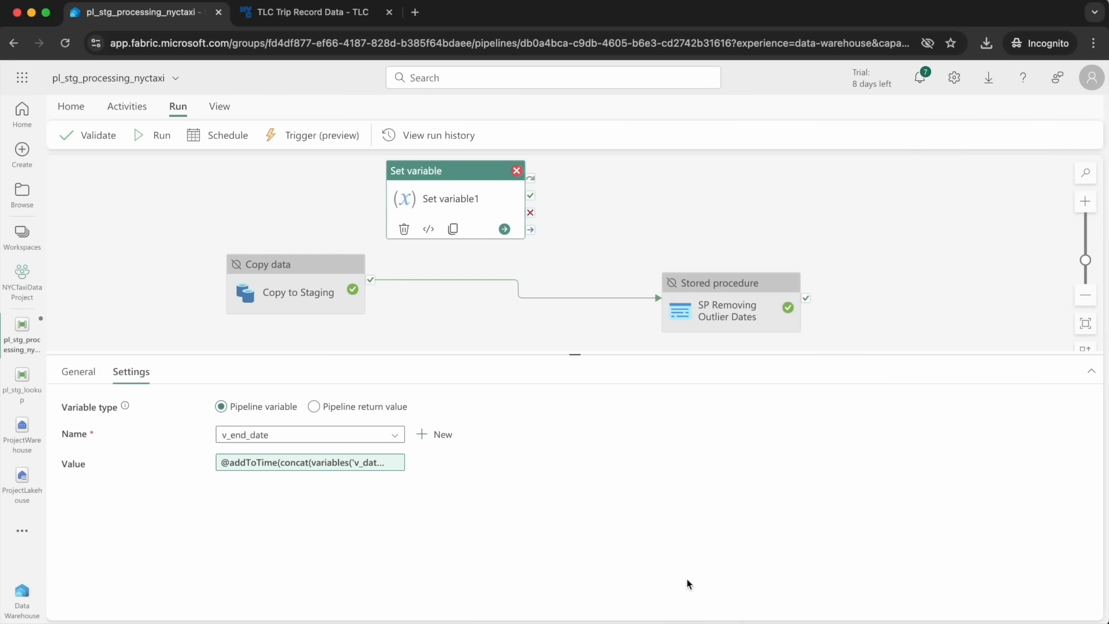
Save and run the corrected pipeline and inspect the v_end_date value in the Set variable1 output.
click(149, 136)
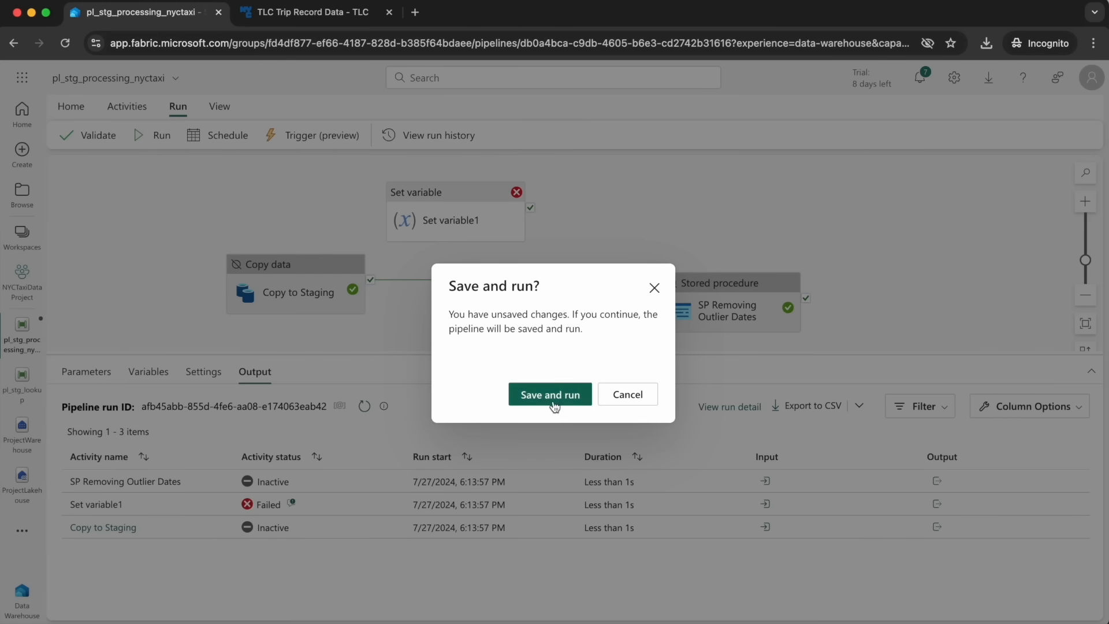
click(547, 393)
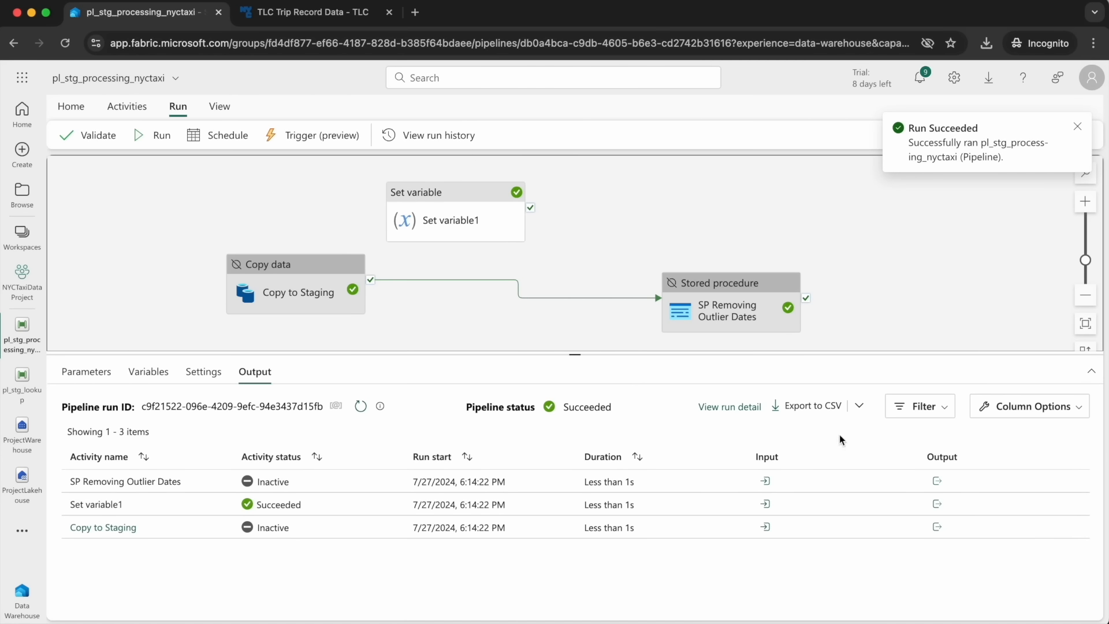
click(937, 504)
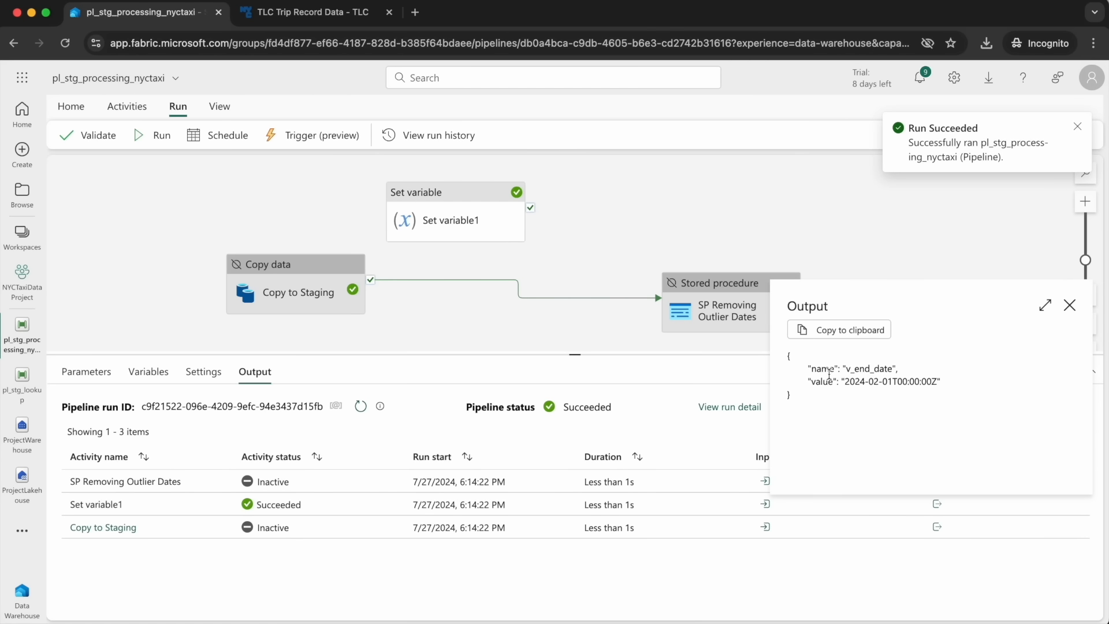
mouse_move(852, 381)
mouse_down()
mouse_move(919, 382)
mouse_move(874, 387)
mouse_up()
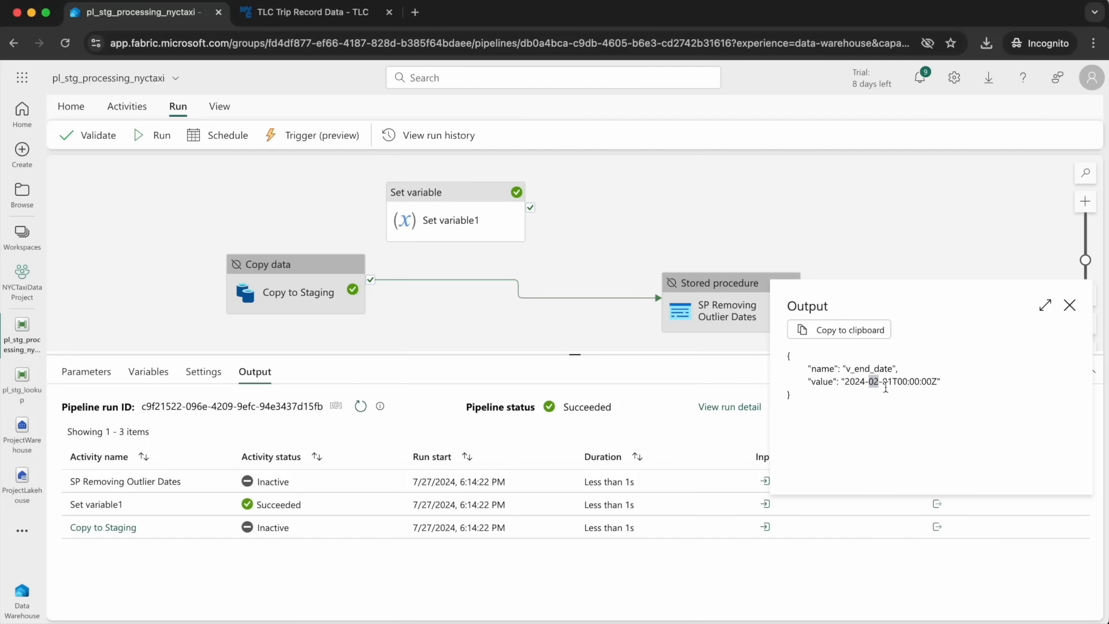
click(1070, 305)
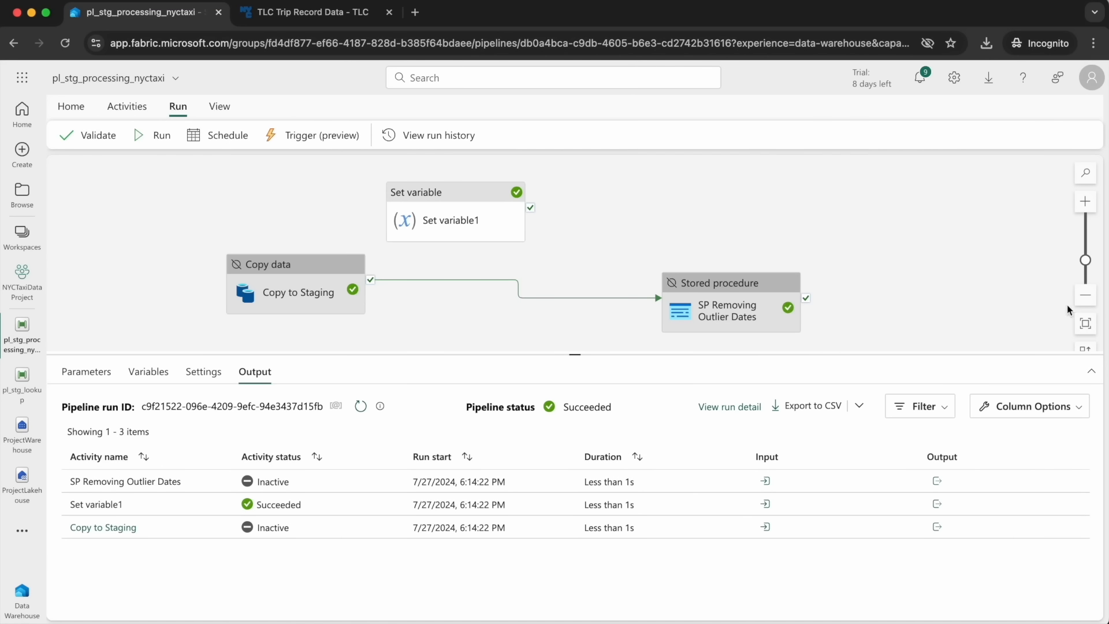
Rename the Set variable1 activity as v_end_date.
click(432, 209)
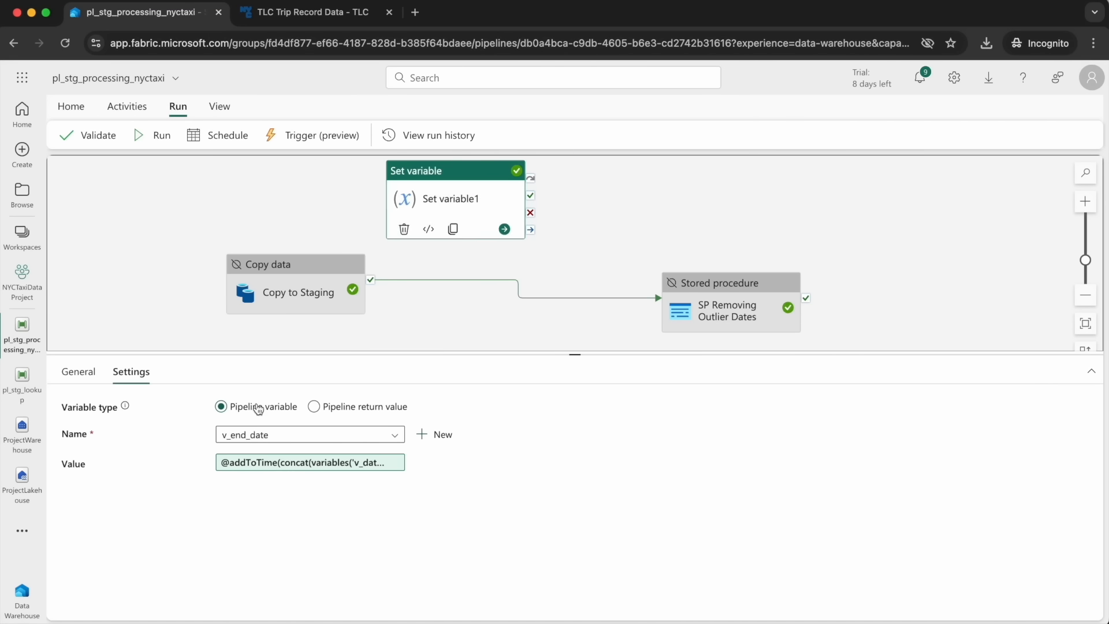
click(81, 375)
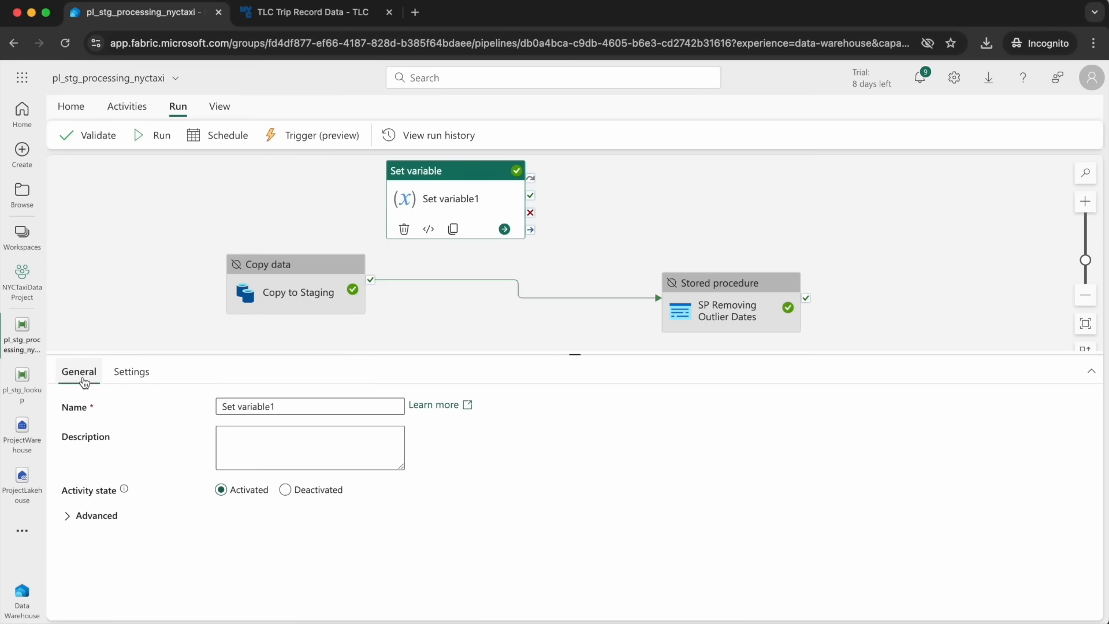
triple_click(234, 402)
text(v_end_date)
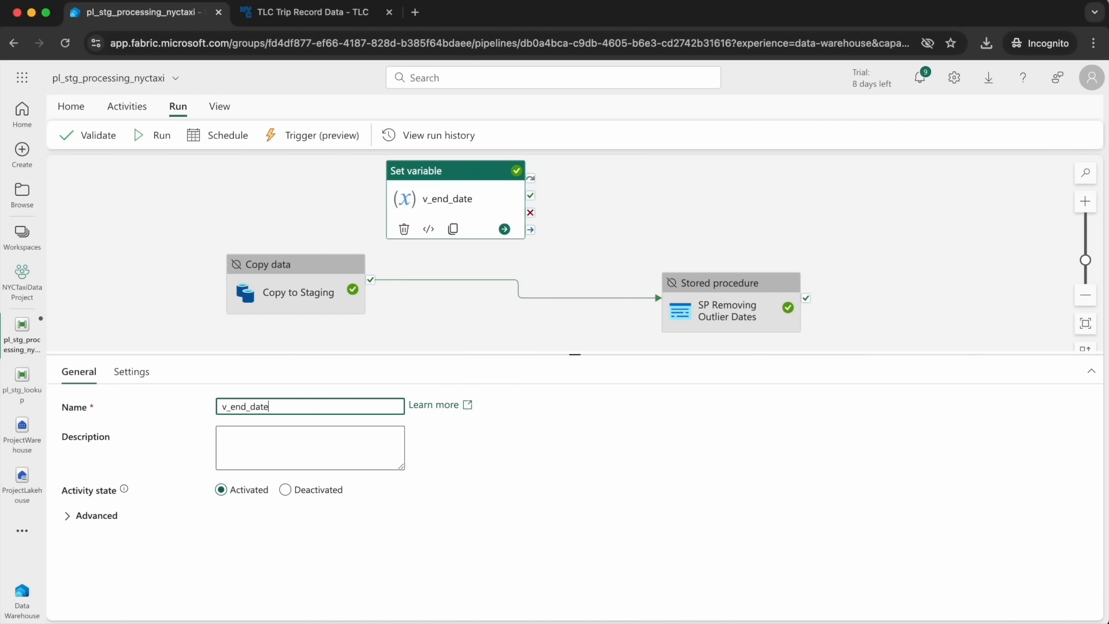
click(282, 220)
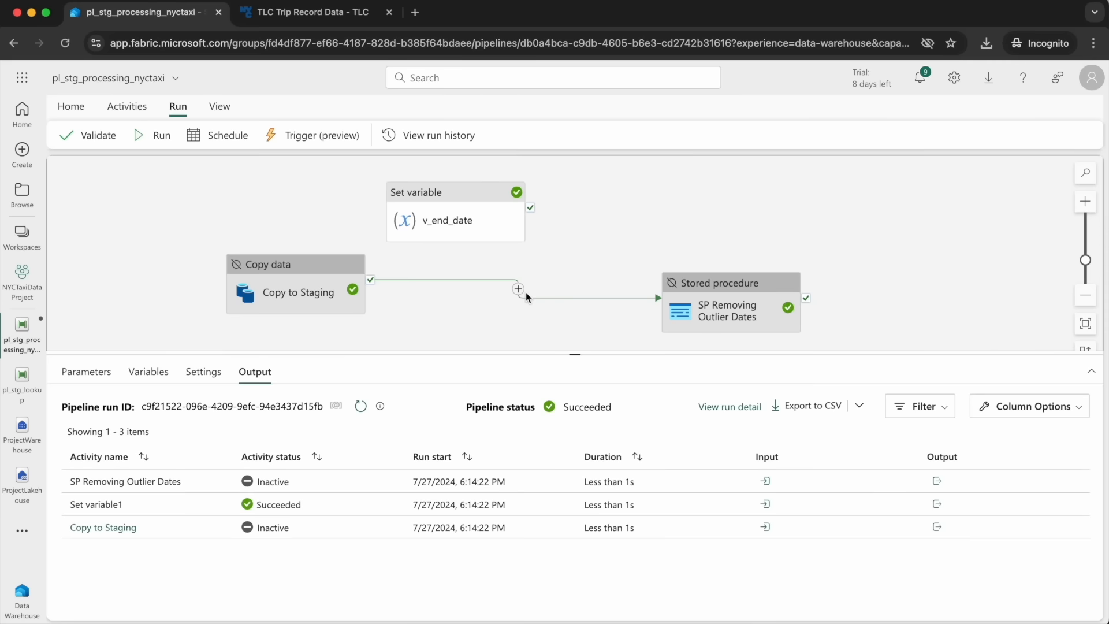
Replace the direct link between Copy to Staging and the stored procedure with on-success links running through the v_end_date activity.
right_click(527, 296)
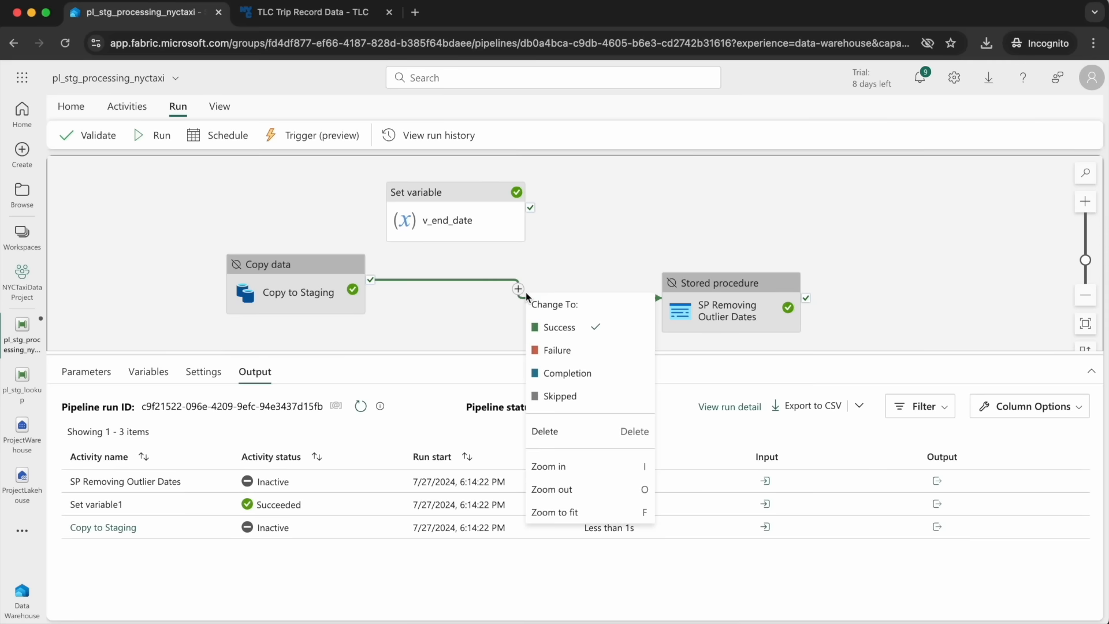
click(562, 436)
drag(371, 282, 398, 213)
drag(530, 208, 699, 328)
Arrange Copy to Staging, v_end_date and SP Removing Outlier Dates in one compact row on the canvas.
drag(409, 218, 460, 271)
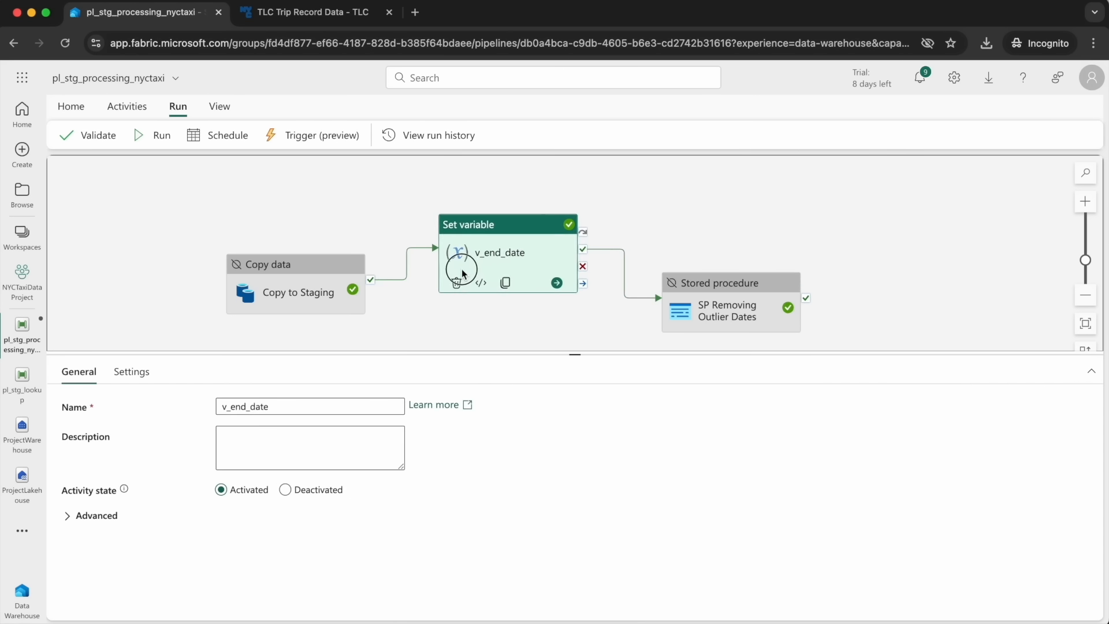
drag(305, 296, 195, 247)
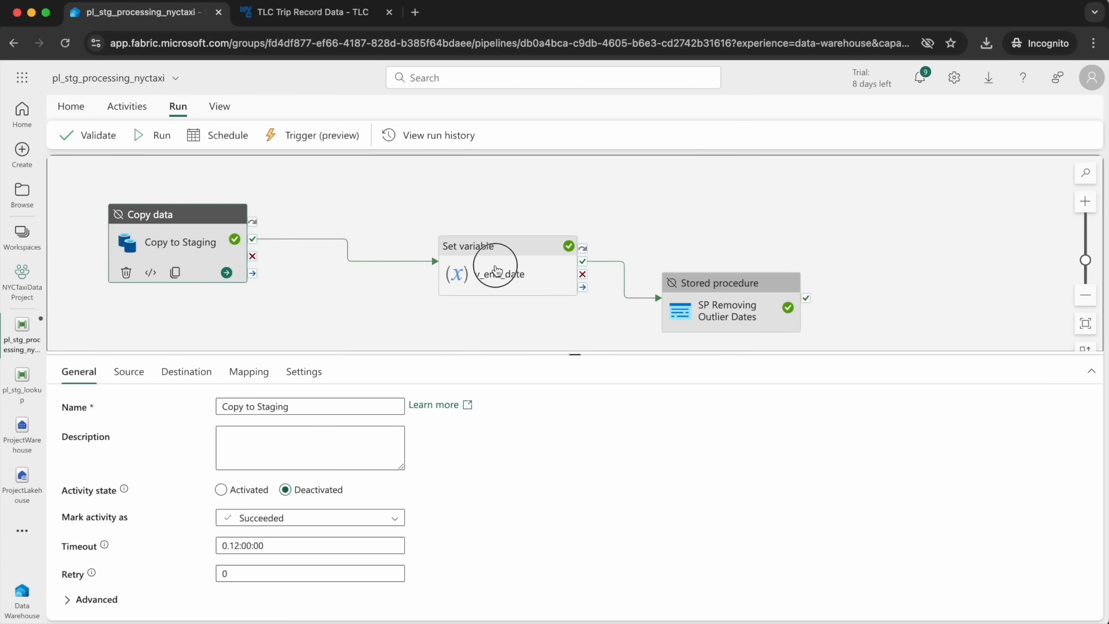
drag(495, 267, 359, 272)
drag(725, 283, 584, 231)
click(383, 263)
click(121, 368)
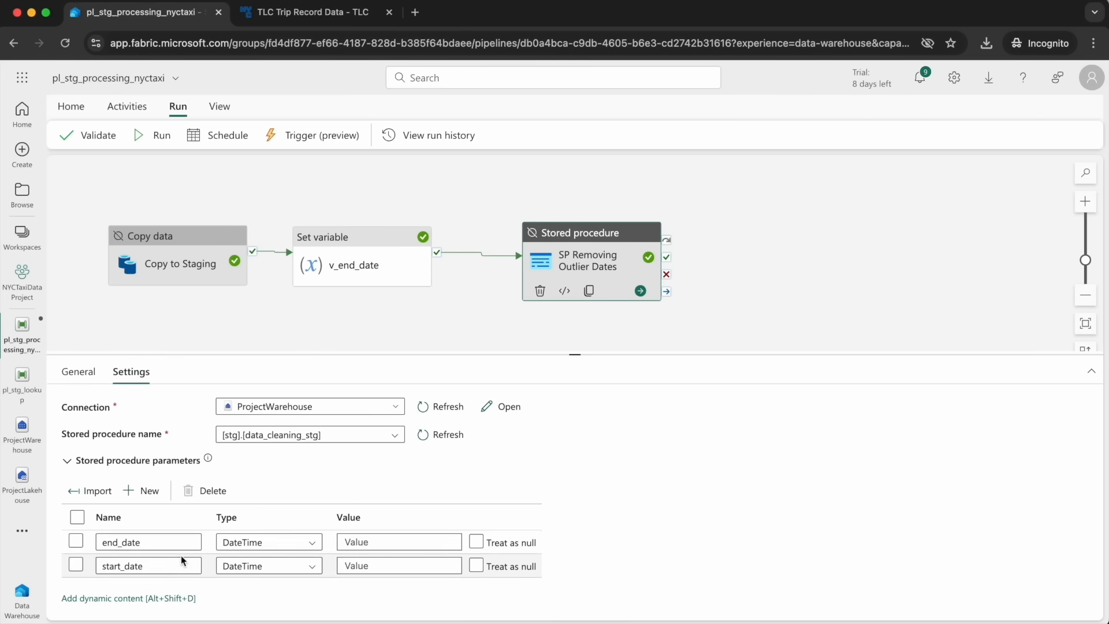
click(373, 543)
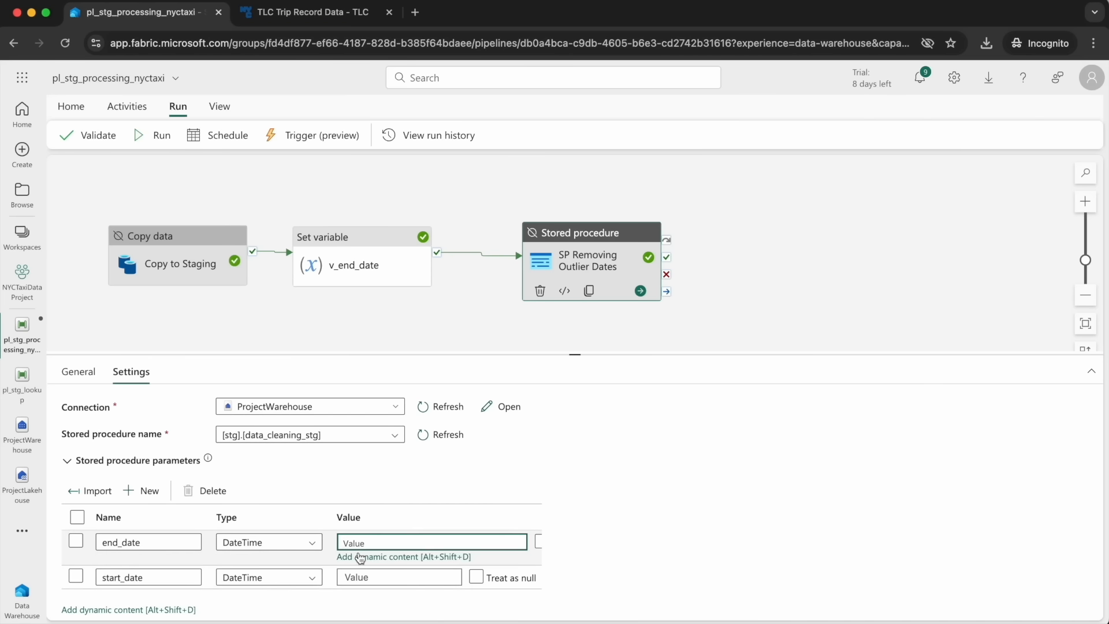
click(361, 556)
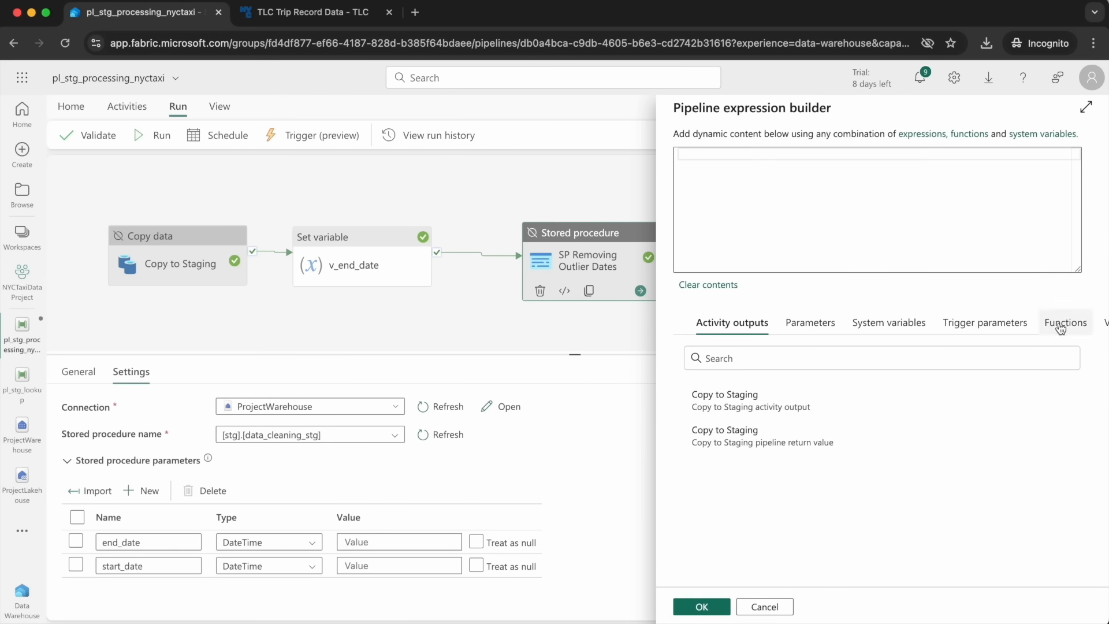
scroll(1061, 328, right, 2)
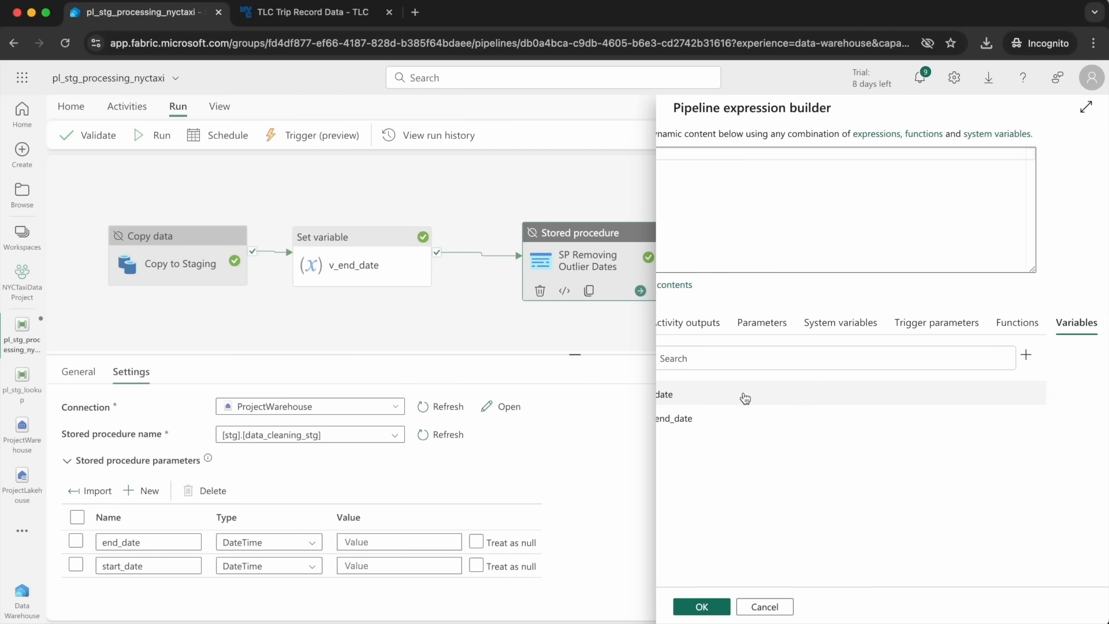
click(733, 417)
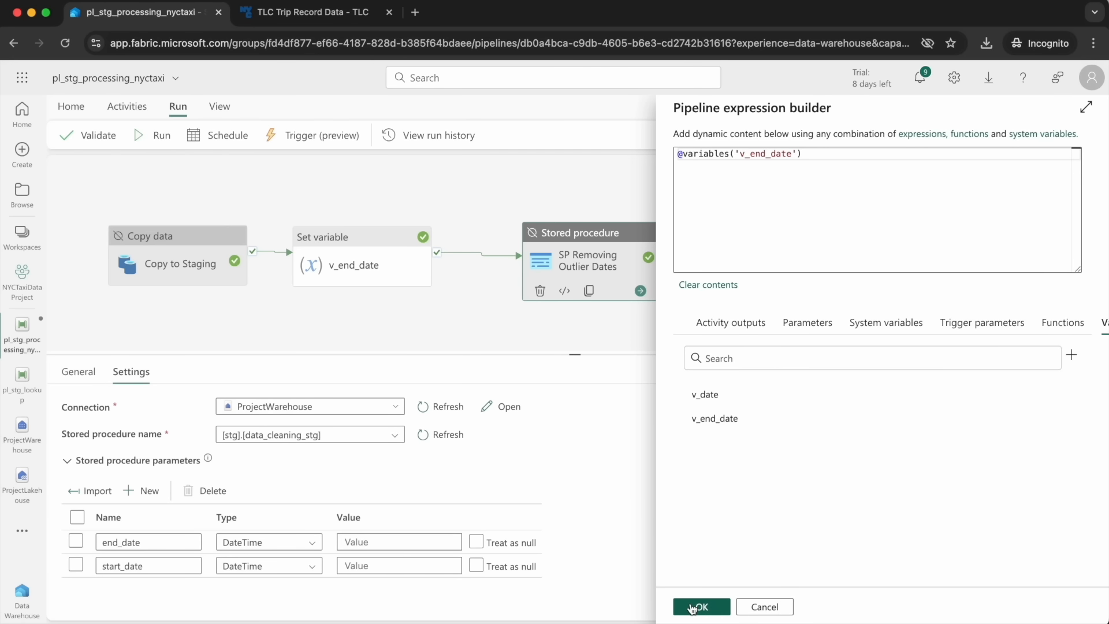
click(697, 607)
click(361, 562)
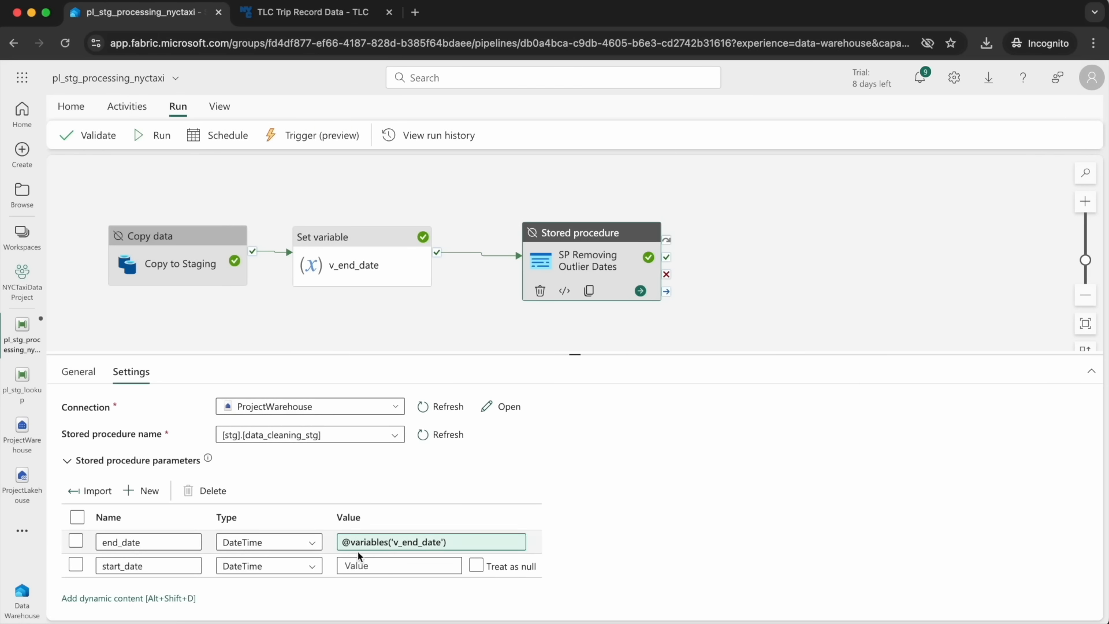
click(379, 580)
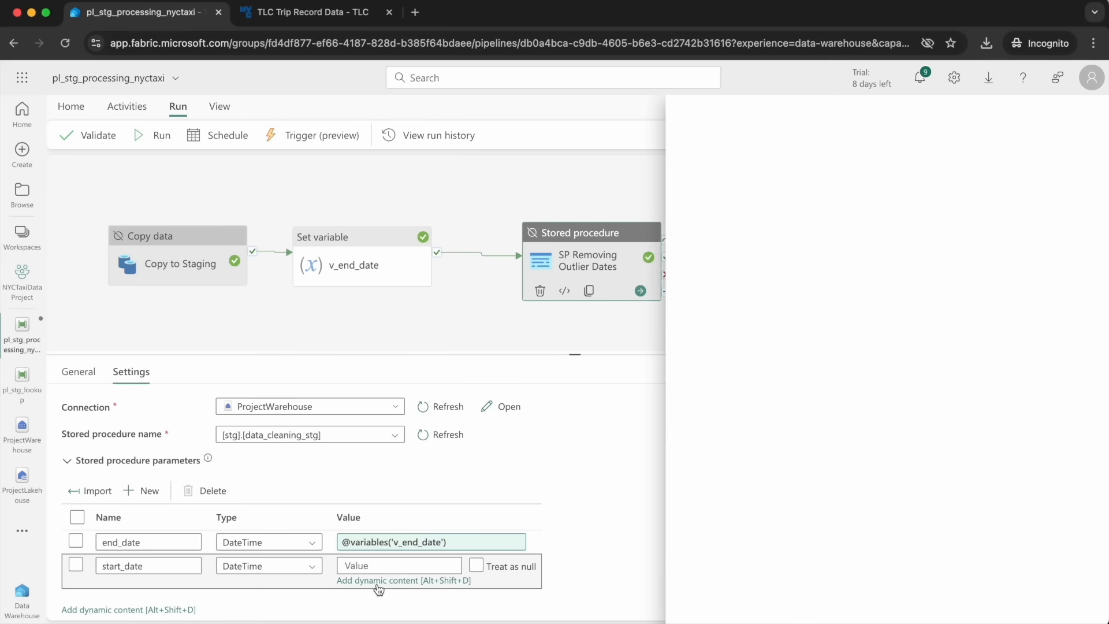
click(1064, 325)
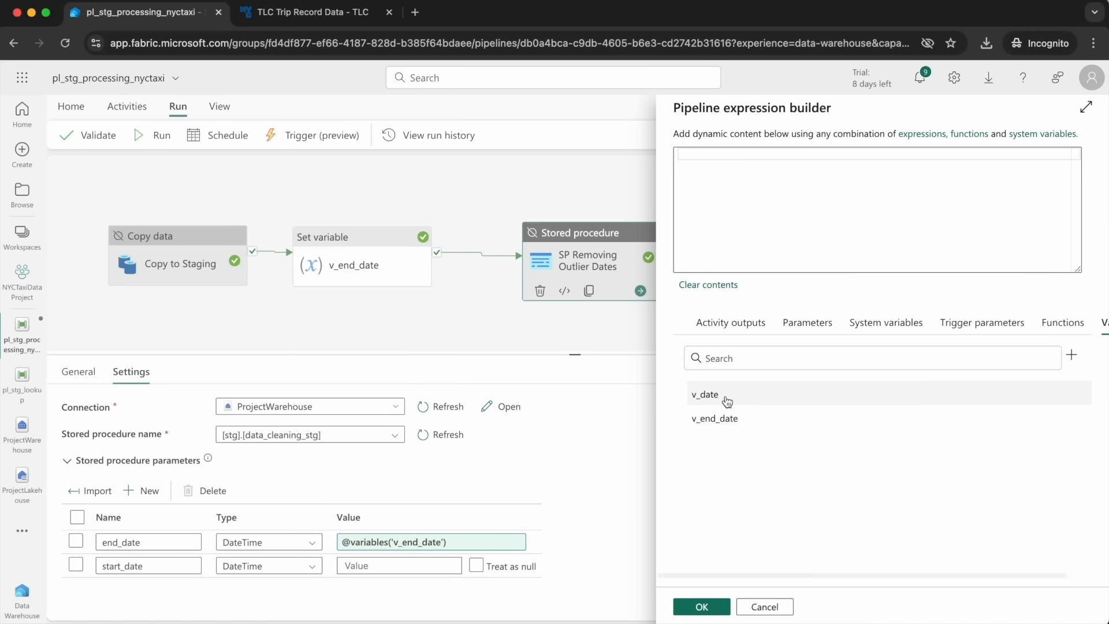
click(706, 393)
click(685, 156)
text(concat(variables('v_date)
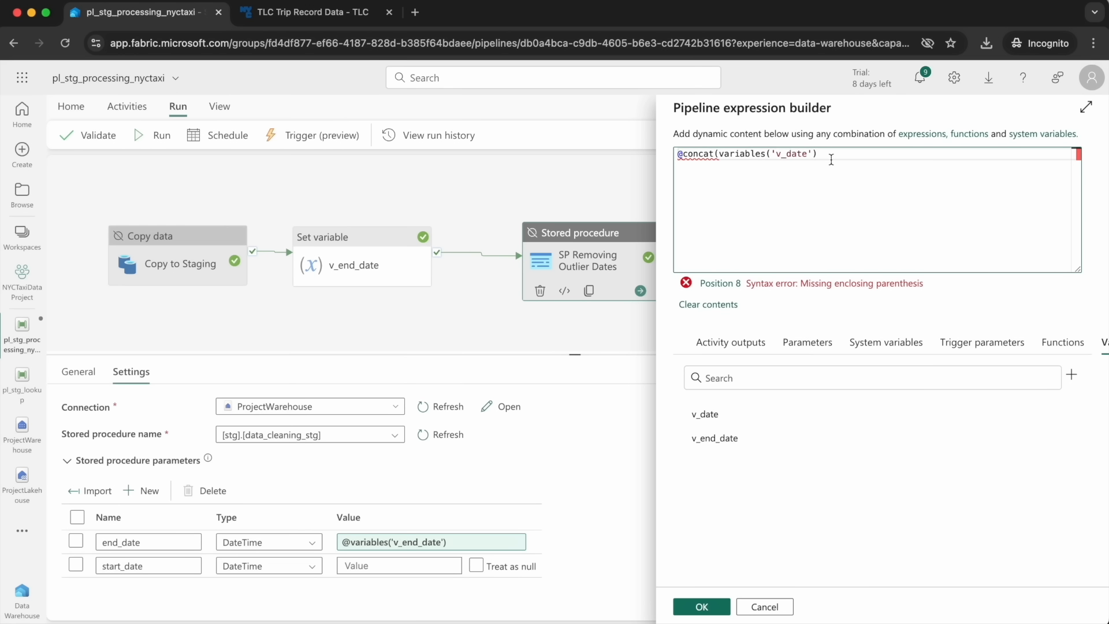
text(,'-01))
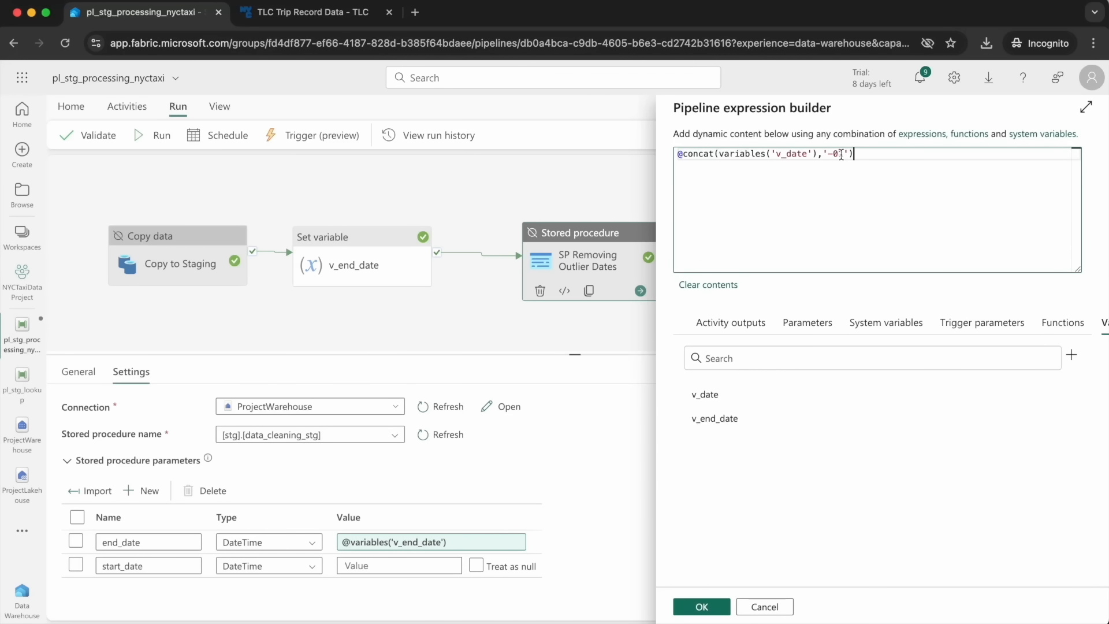
click(700, 605)
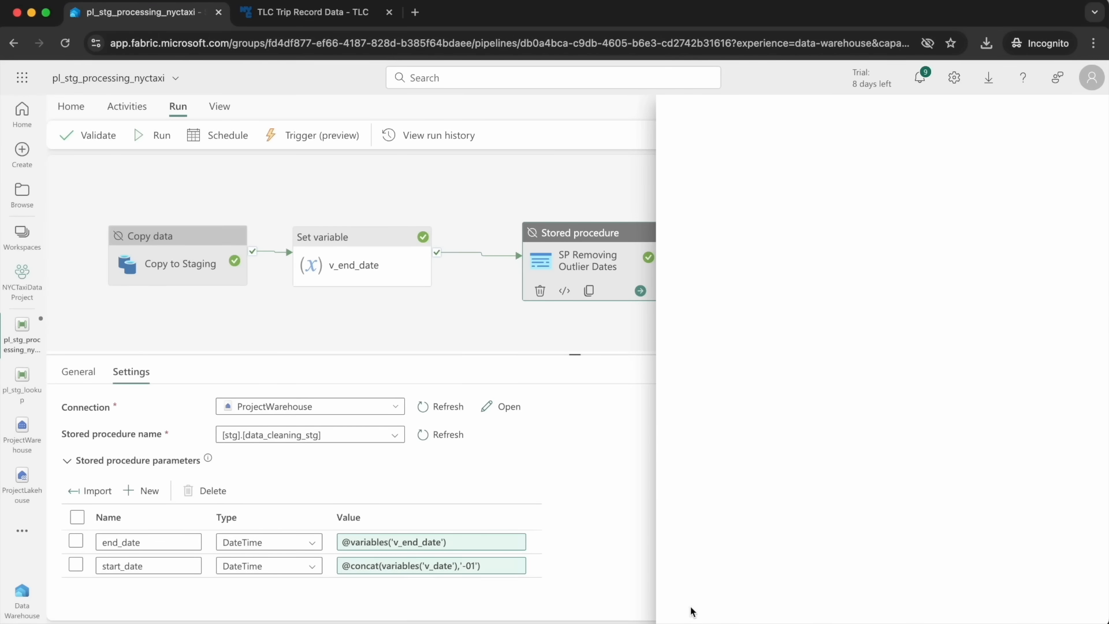
Activate the Copy to Staging and SP Removing Outlier Dates activities, and move the stored procedure closer to v_end_date.
click(177, 275)
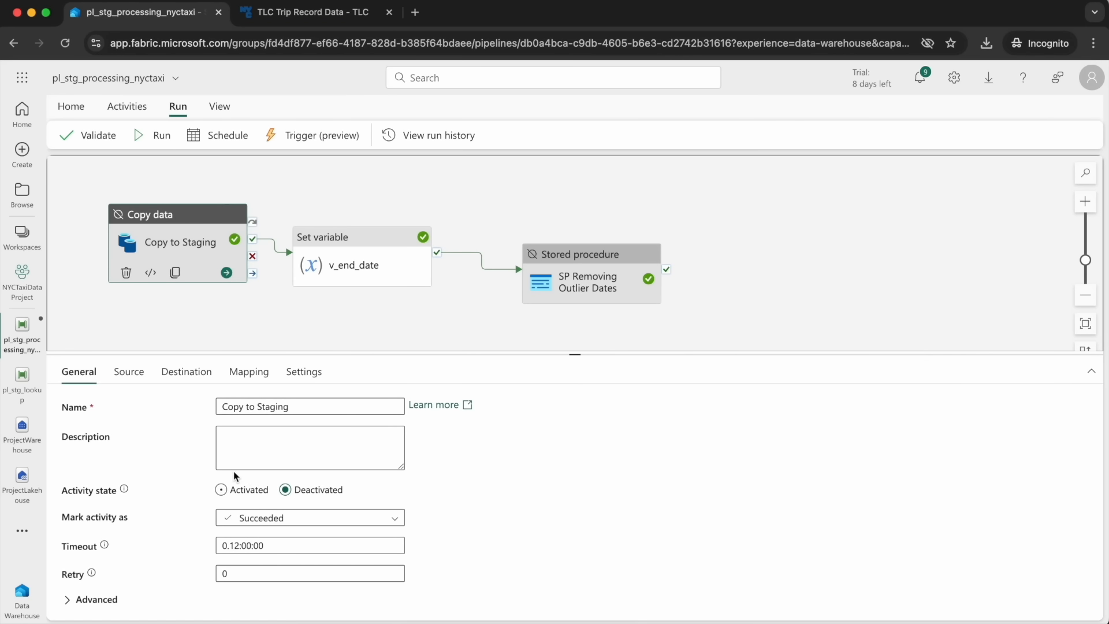
click(221, 489)
click(583, 280)
click(79, 372)
click(241, 492)
drag(569, 257, 525, 258)
click(383, 248)
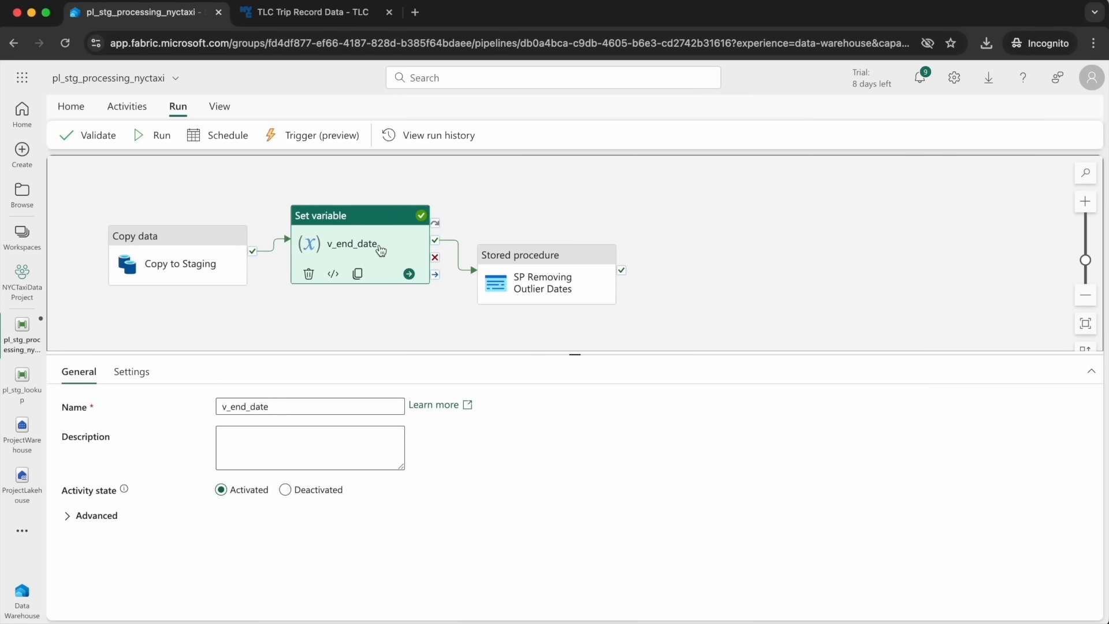
click(227, 235)
click(191, 180)
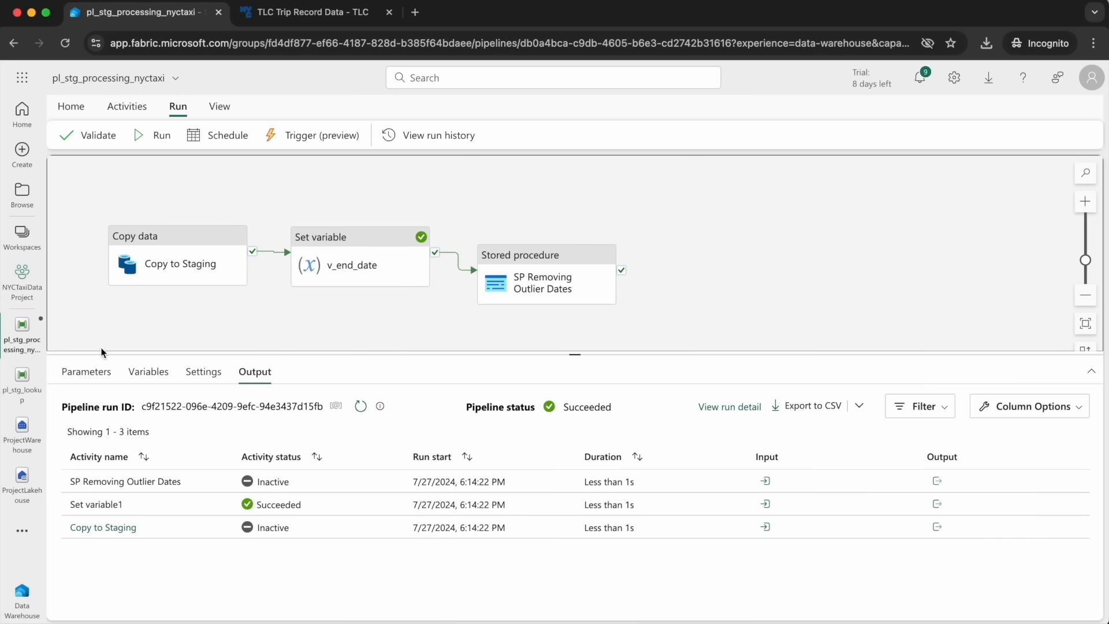
View the nyctaxi_yellow table in the stg schema of ProjectWarehouse.
click(22, 442)
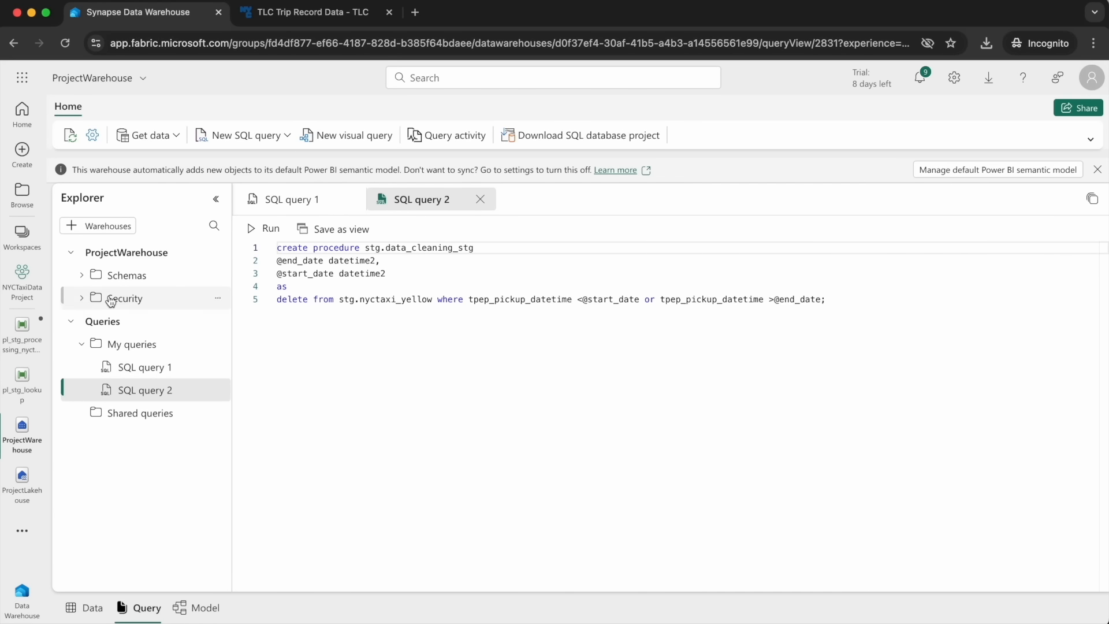
click(81, 277)
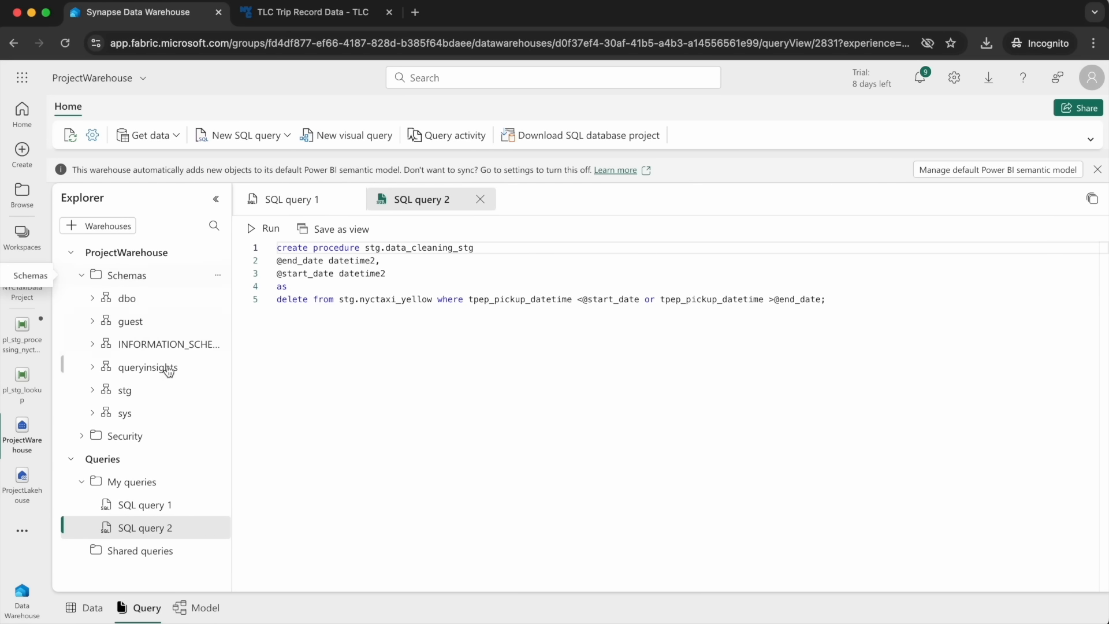
click(97, 396)
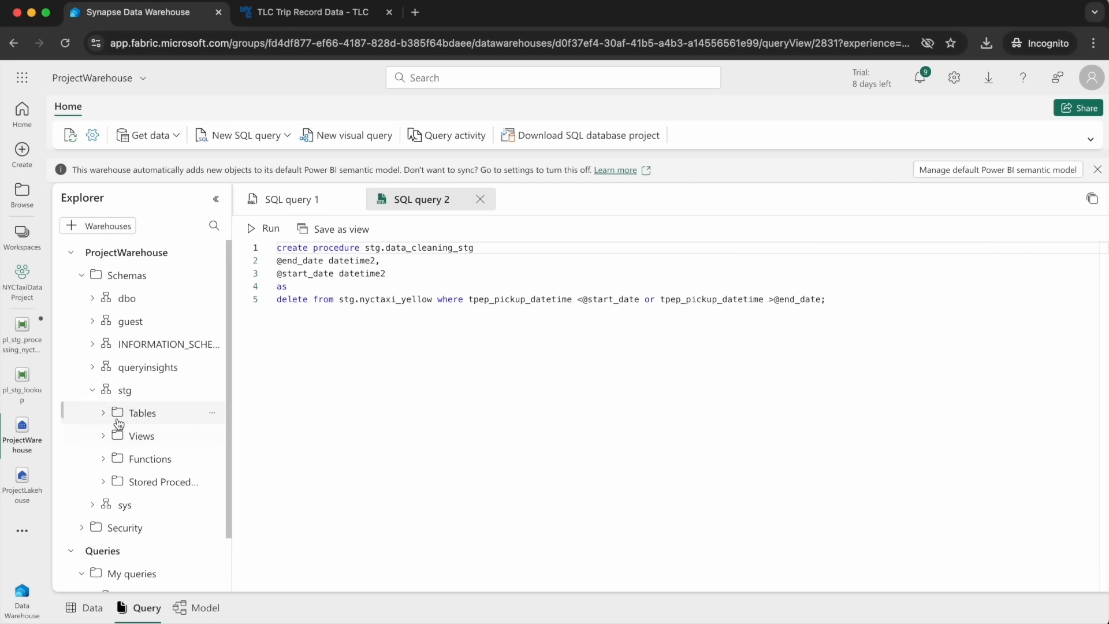
click(105, 416)
click(165, 440)
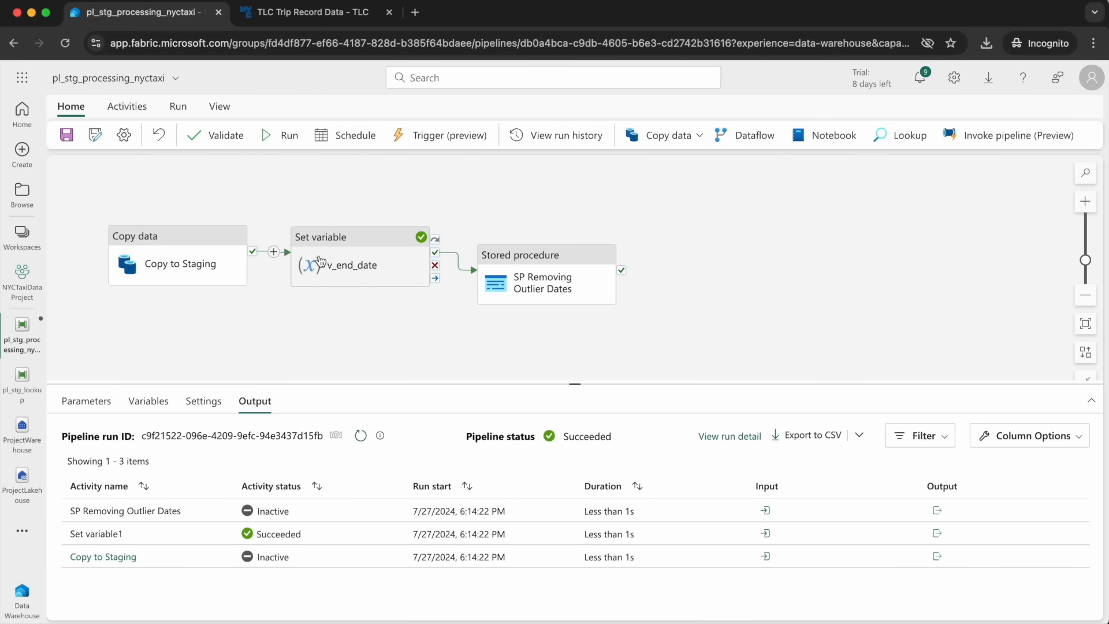
Add the pre-copy script "delete from stg.nyctaxi_yellow" to the Copy to Staging destination in pl_stg_processing_nyctaxi.
click(156, 264)
click(188, 403)
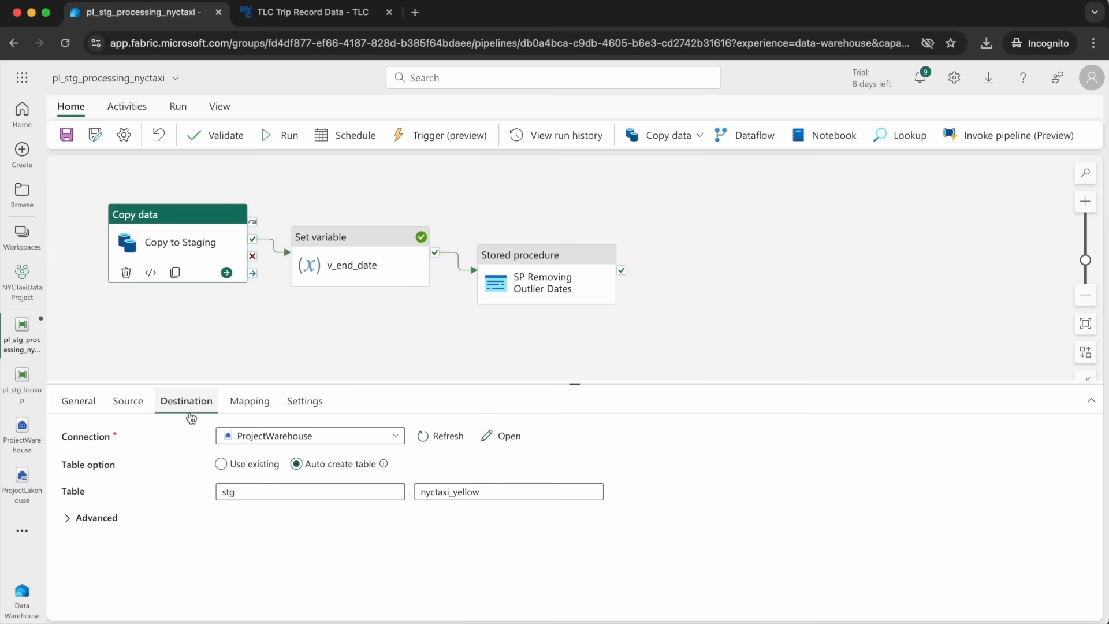
click(65, 519)
scroll(246, 566, down, 3)
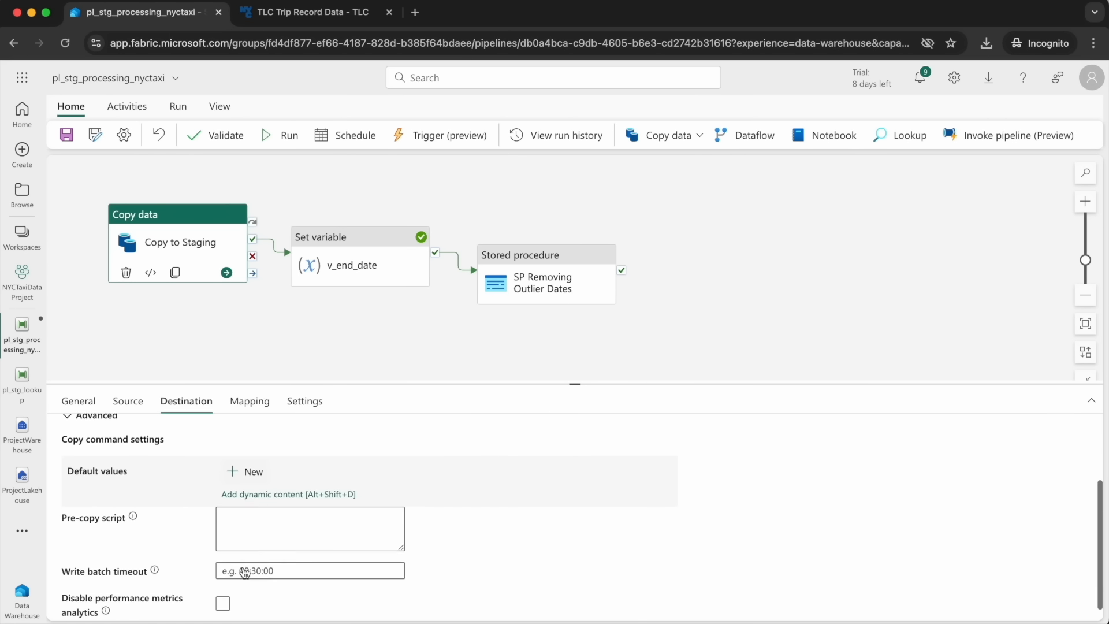
scroll(253, 518, up, 3)
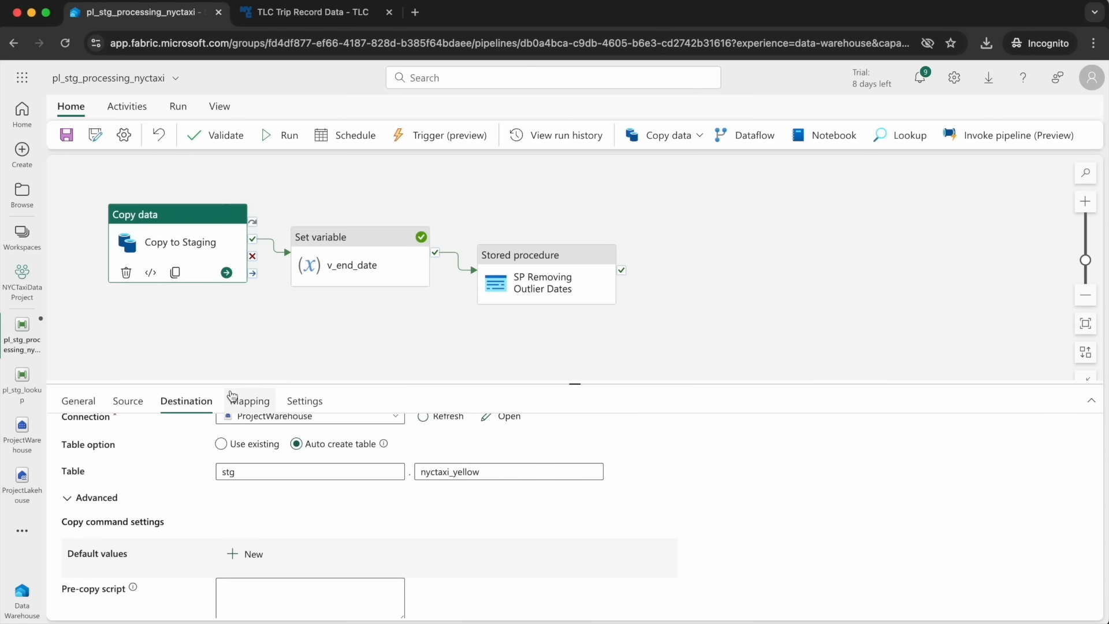
scroll(214, 462, down, 3)
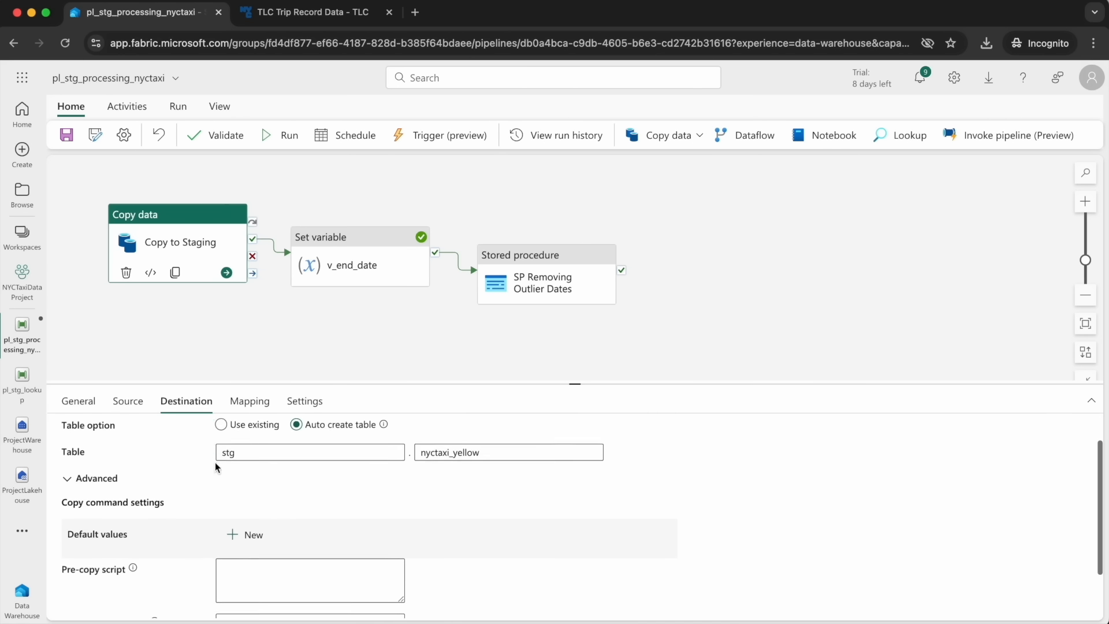
click(282, 528)
text(delete from stg.nyctaxi_yellow)
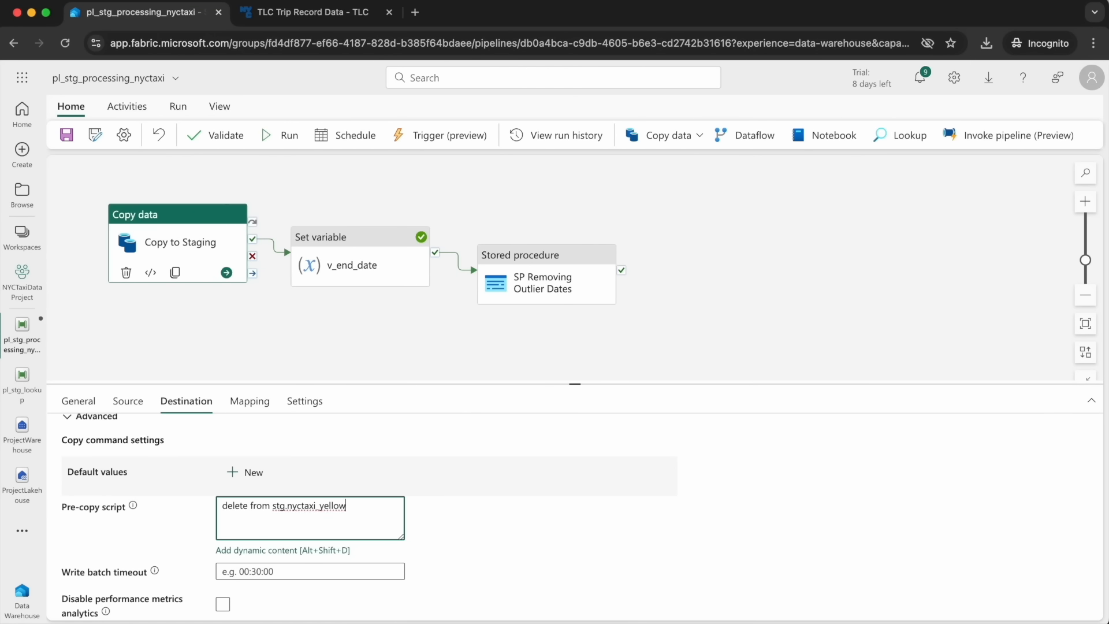
click(133, 505)
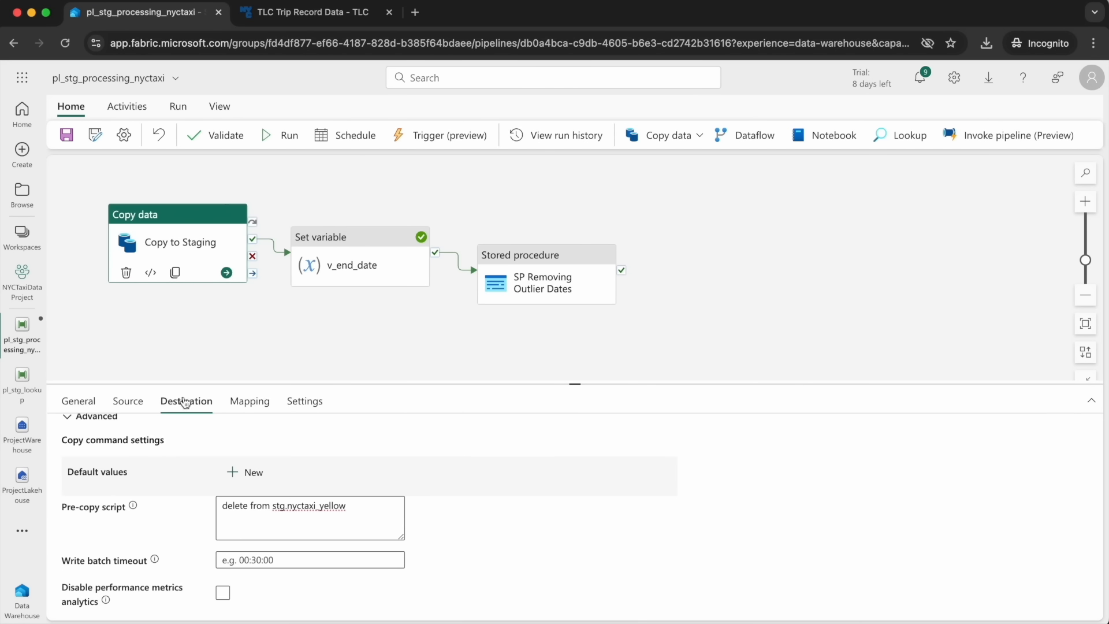
Switch the Copy to Staging destination's table option to Use existing and turn off manual table entry.
scroll(239, 498, up, 2)
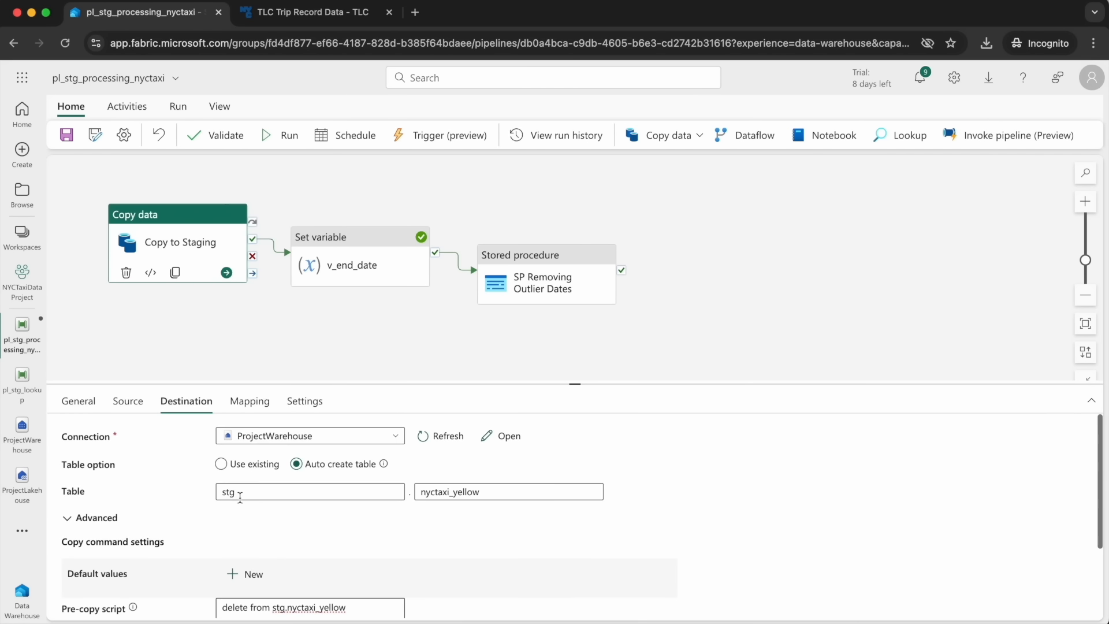
click(222, 465)
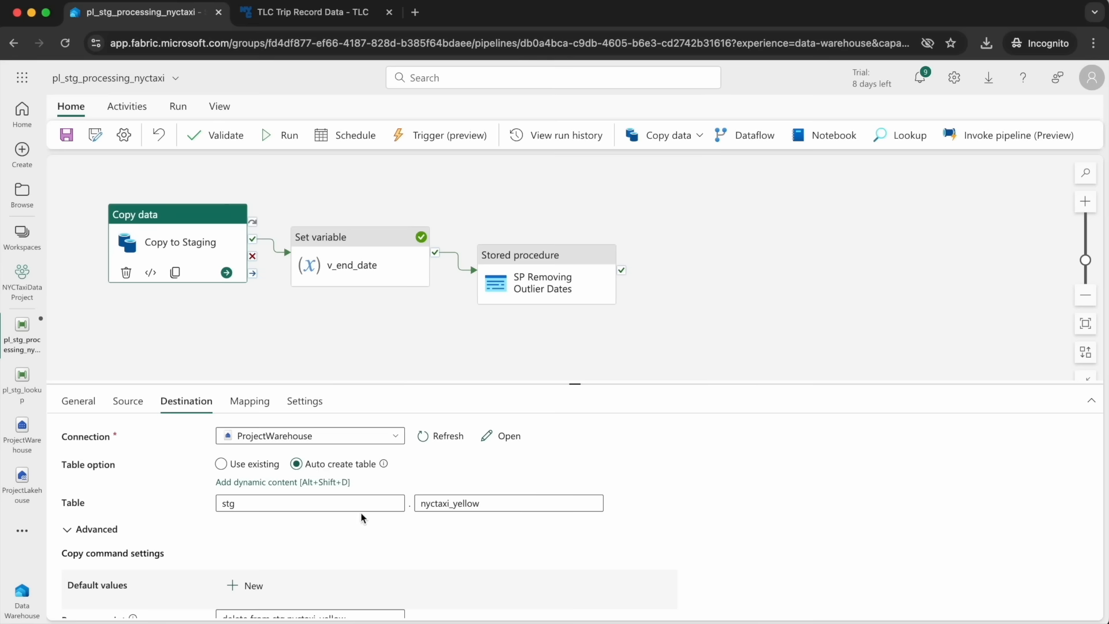
click(221, 464)
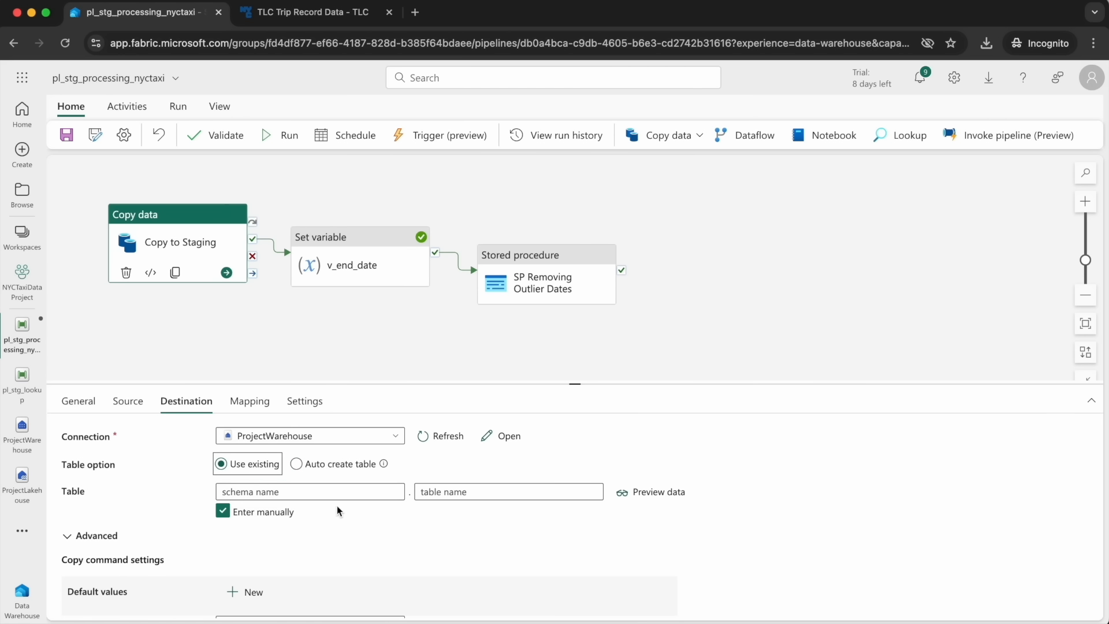
click(263, 492)
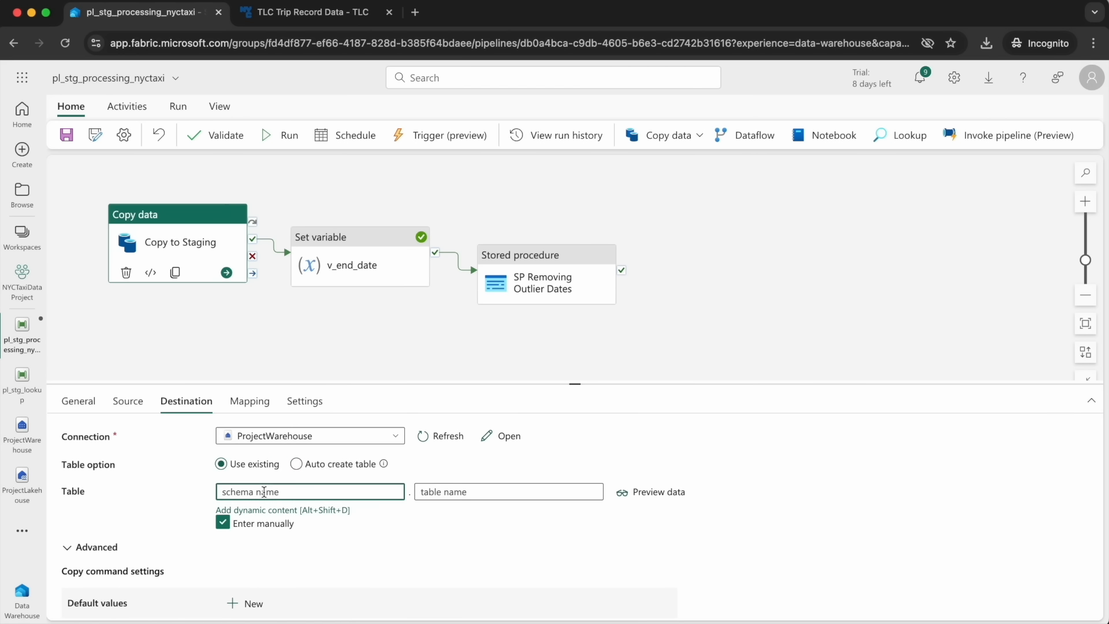
click(223, 523)
Refresh the destination's table list and choose stg.nyctaxi_yellow as the existing table.
click(376, 498)
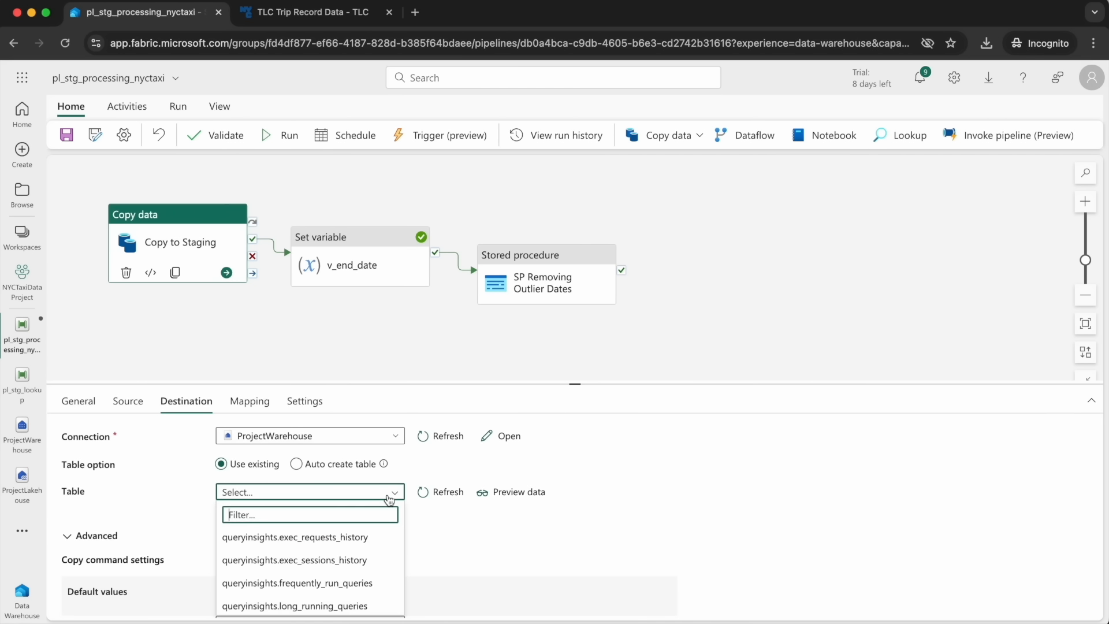
scroll(316, 553, down, 5)
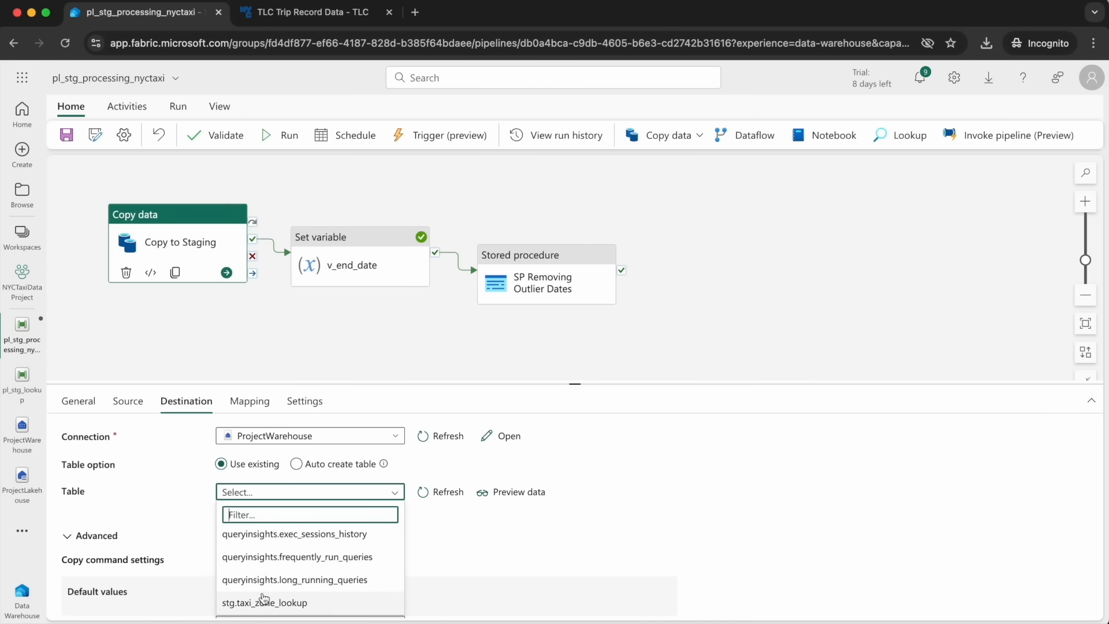
scroll(323, 573, up, 2)
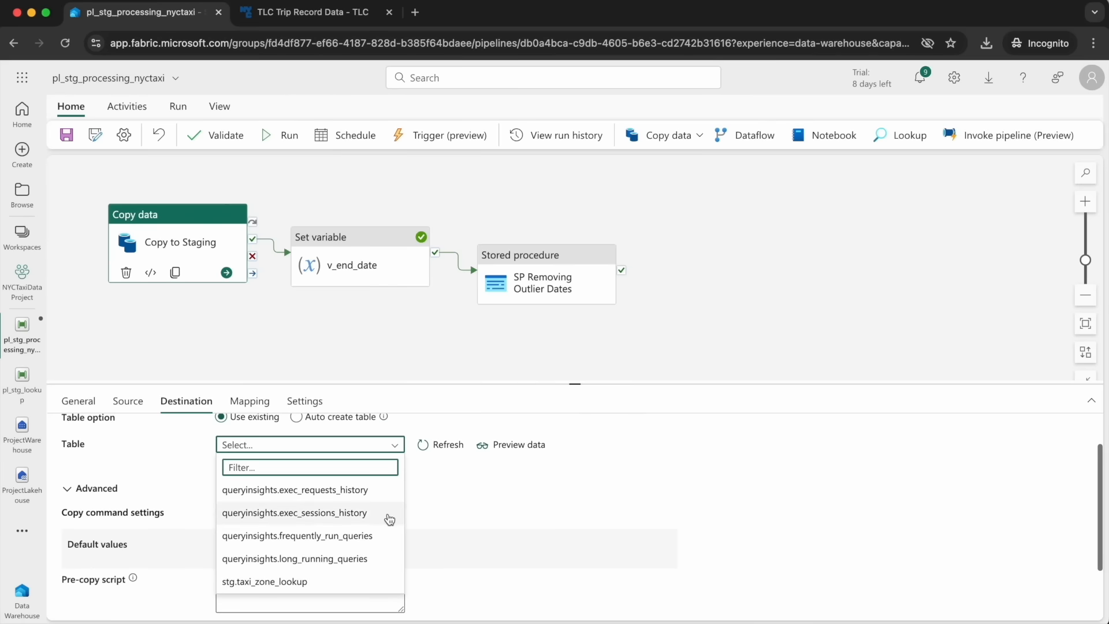
click(422, 444)
drag(576, 383, 576, 327)
click(396, 393)
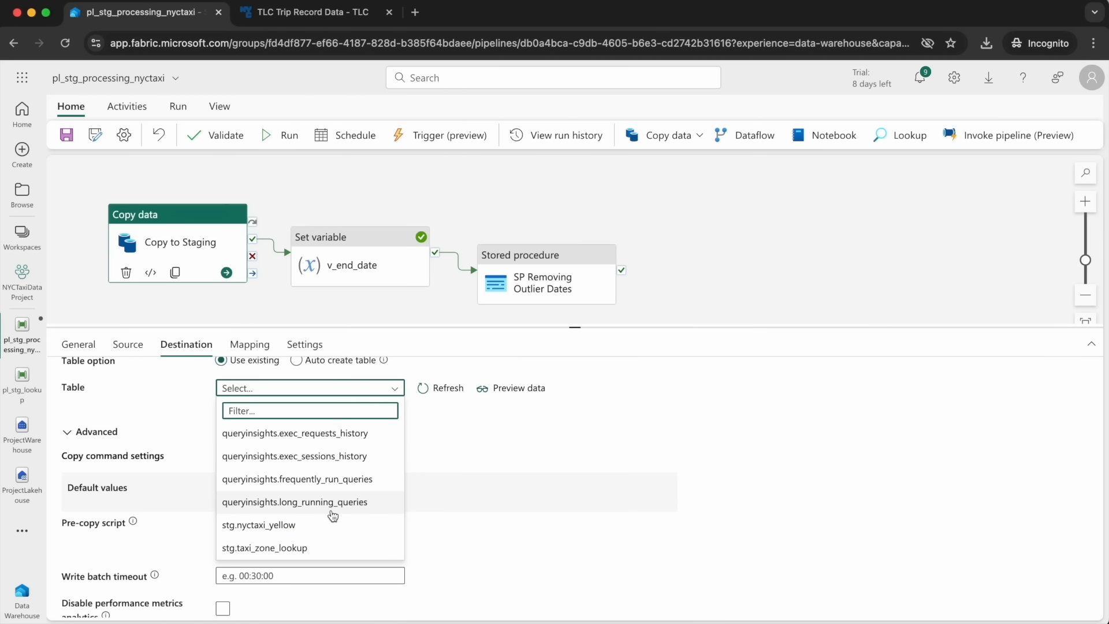
click(254, 526)
scroll(437, 490, up, 2)
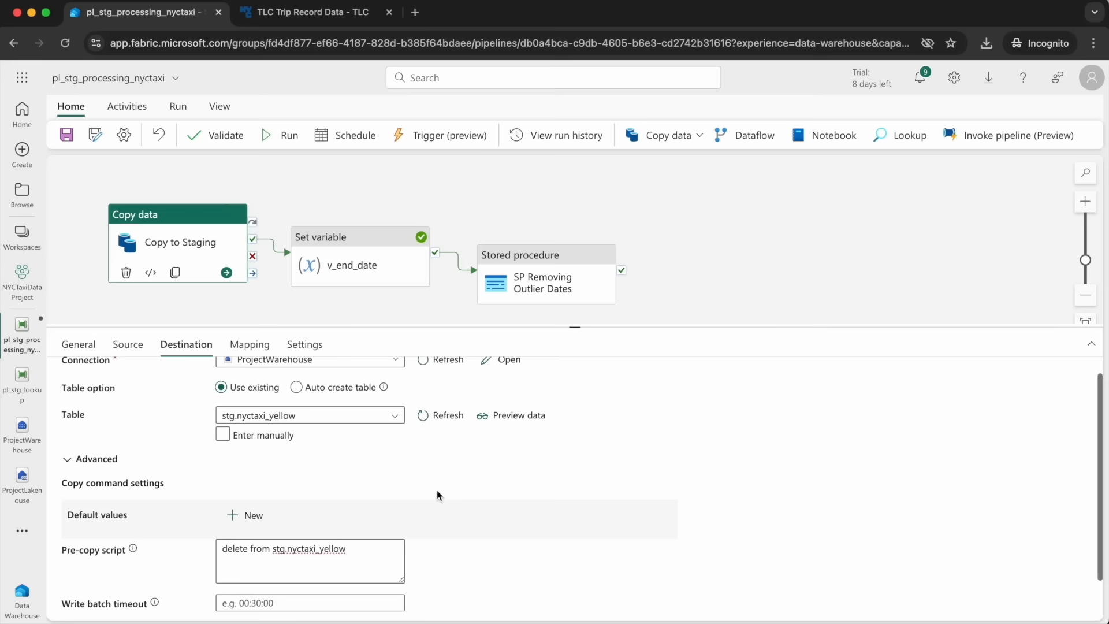
mouse_move(382, 408)
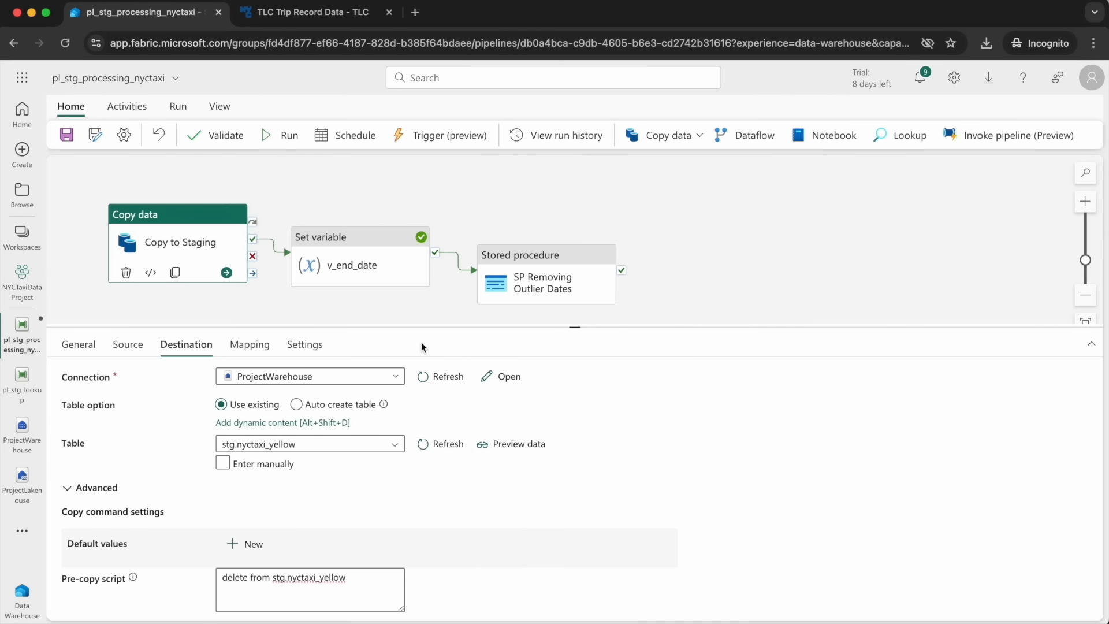
drag(470, 325, 465, 429)
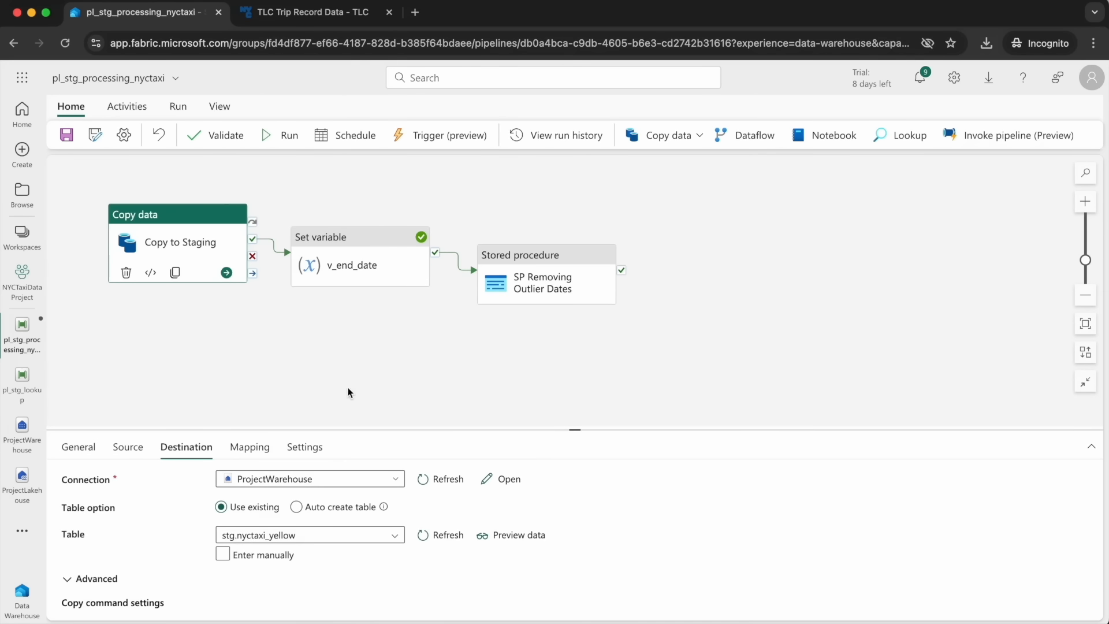
Validate the pl_stg_processing_nyctaxi pipeline, then save and run it.
click(259, 353)
click(212, 135)
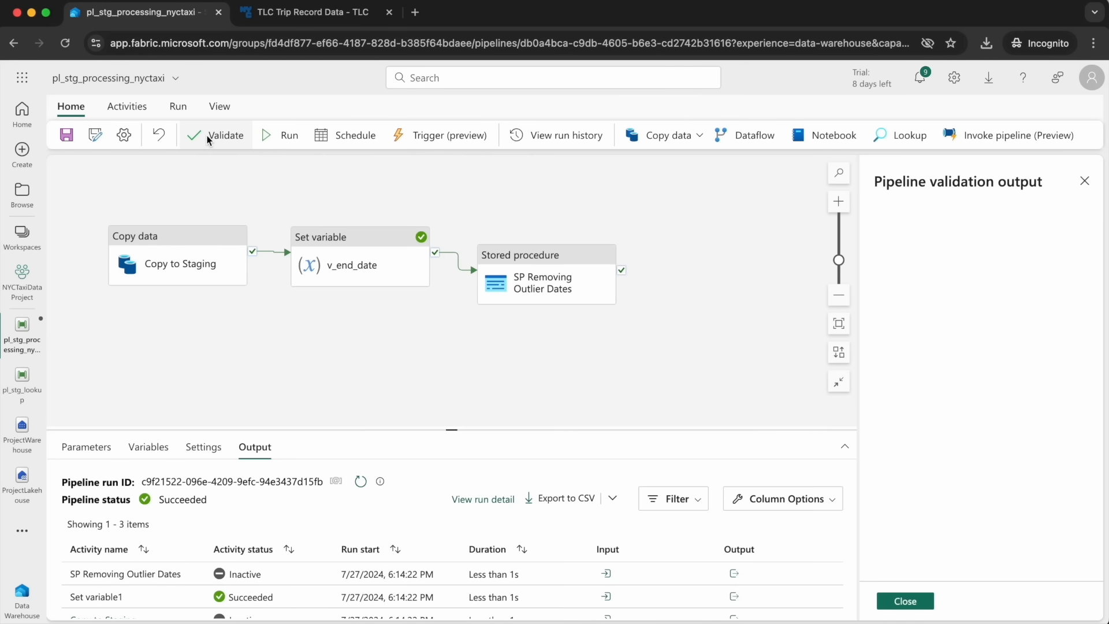
click(890, 602)
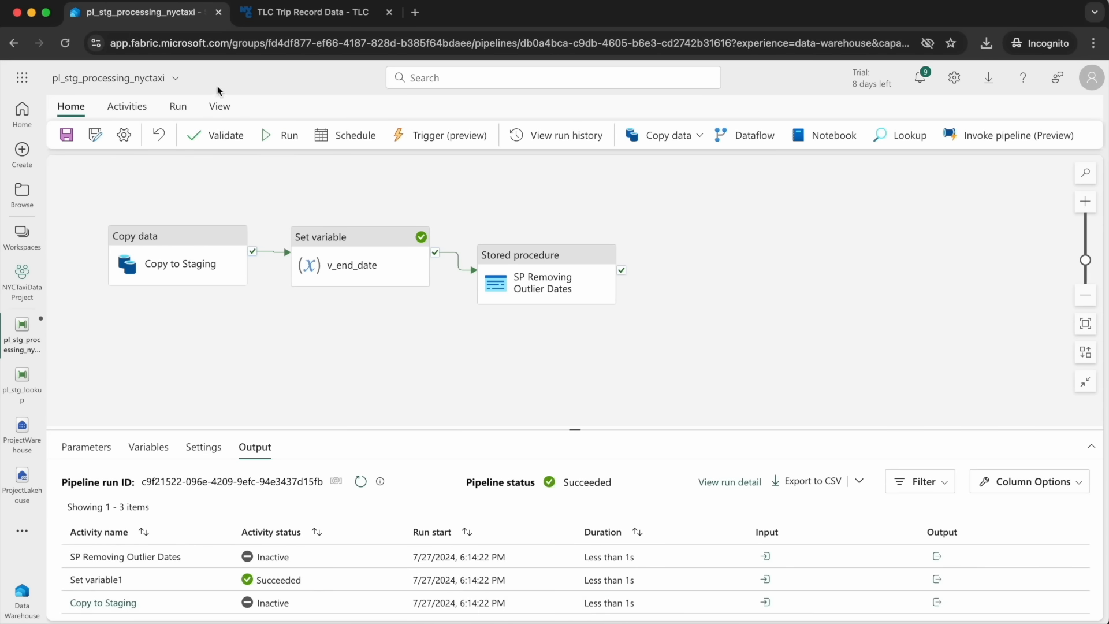
click(290, 130)
click(549, 396)
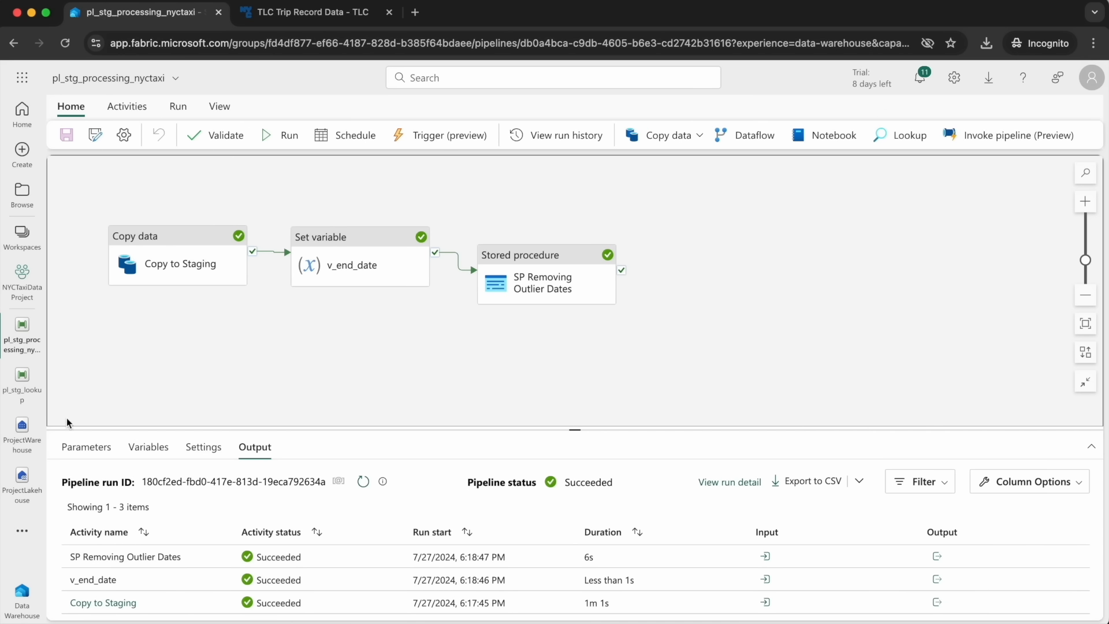
Rerun the maximum and minimum tpep_pickup_datetime query on stg.nyctaxi_yellow in ProjectWarehouse and check both returned dates.
click(22, 443)
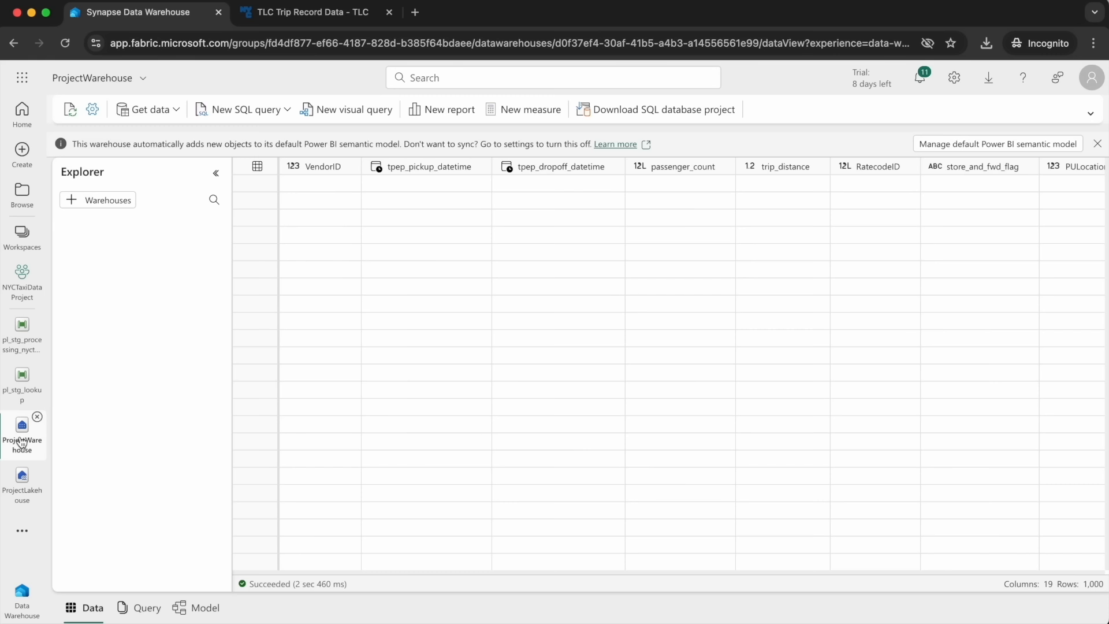
click(132, 610)
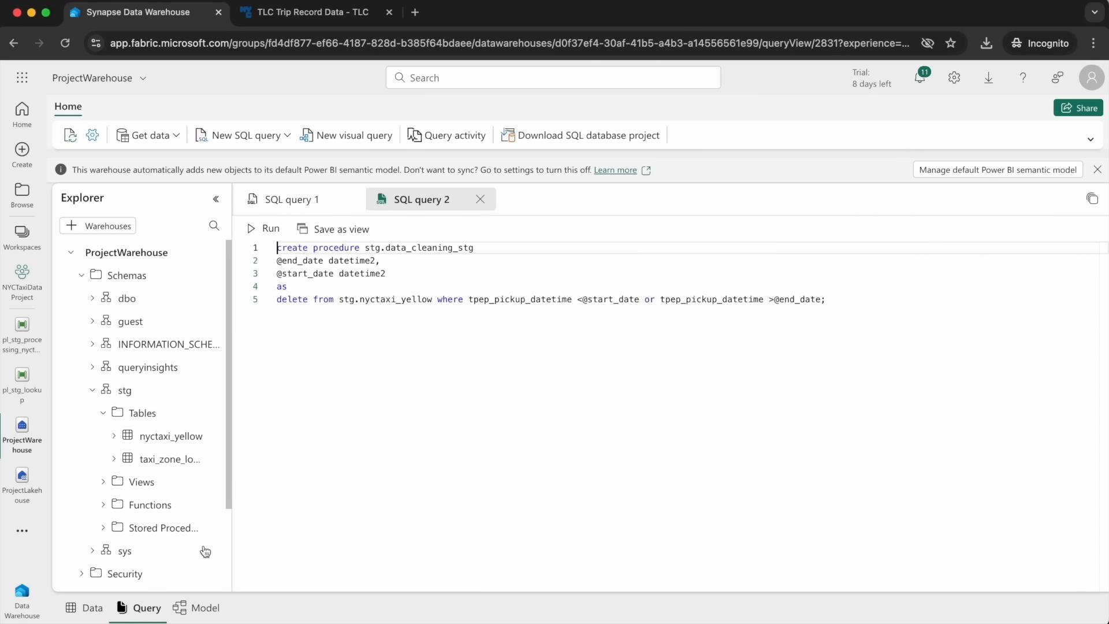
click(295, 199)
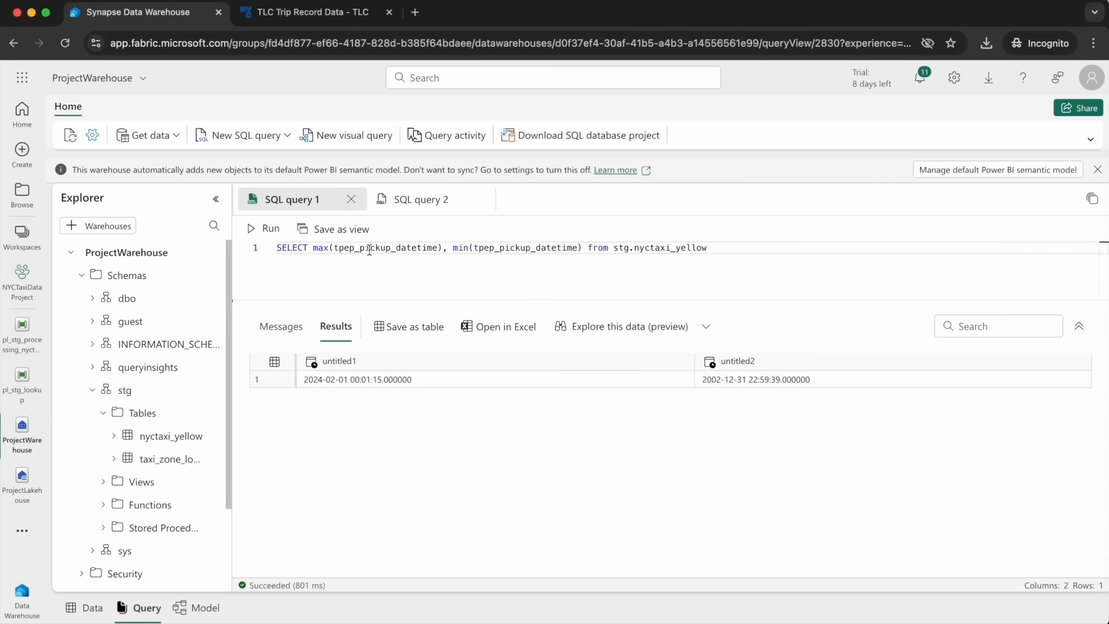
click(312, 380)
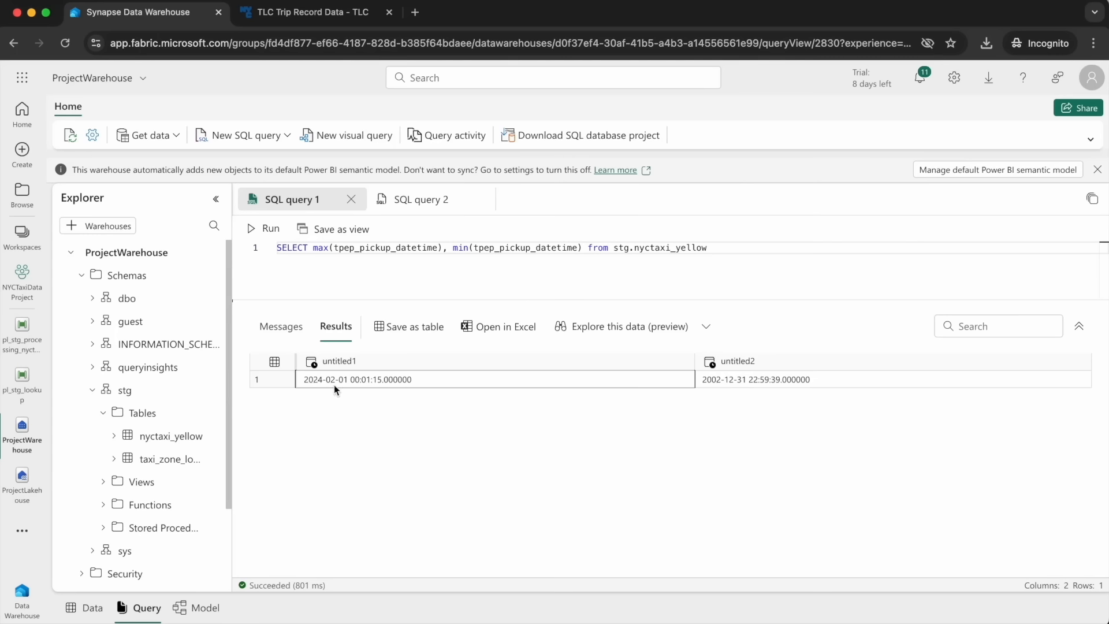
click(716, 380)
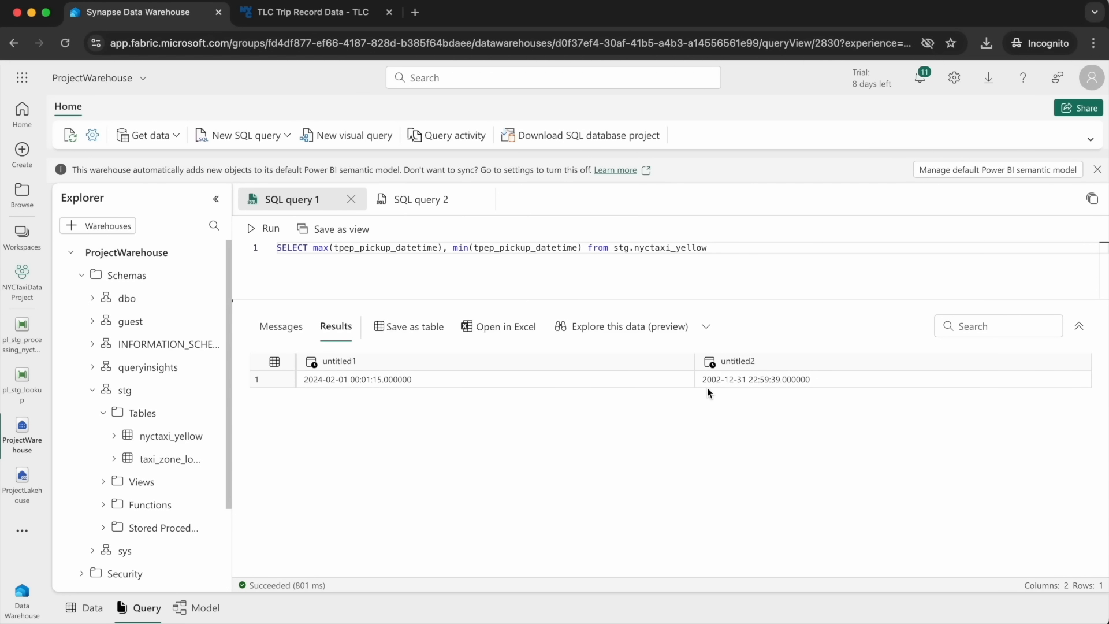
click(257, 230)
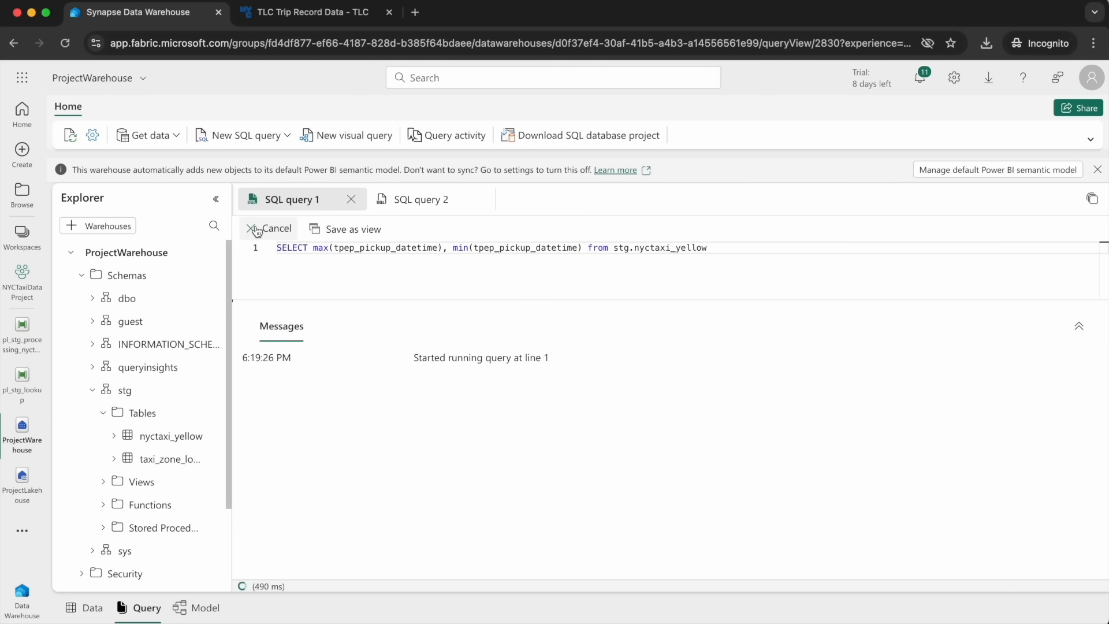
click(702, 386)
click(330, 383)
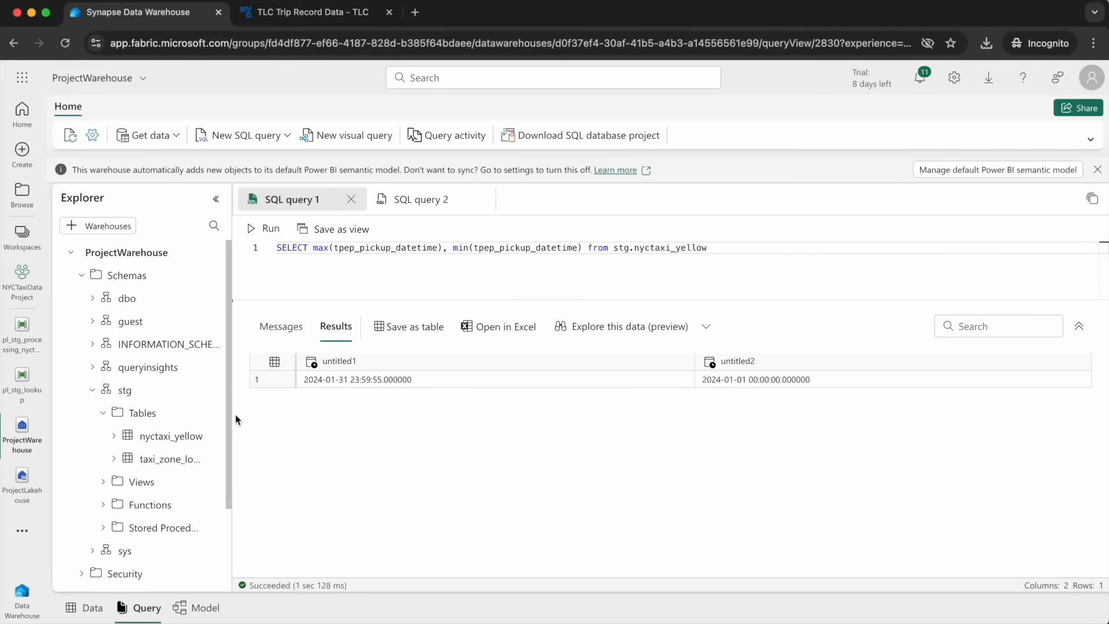
Widen the Explorer pane in ProjectWarehouse and create a new blank SQL query.
drag(232, 415, 384, 421)
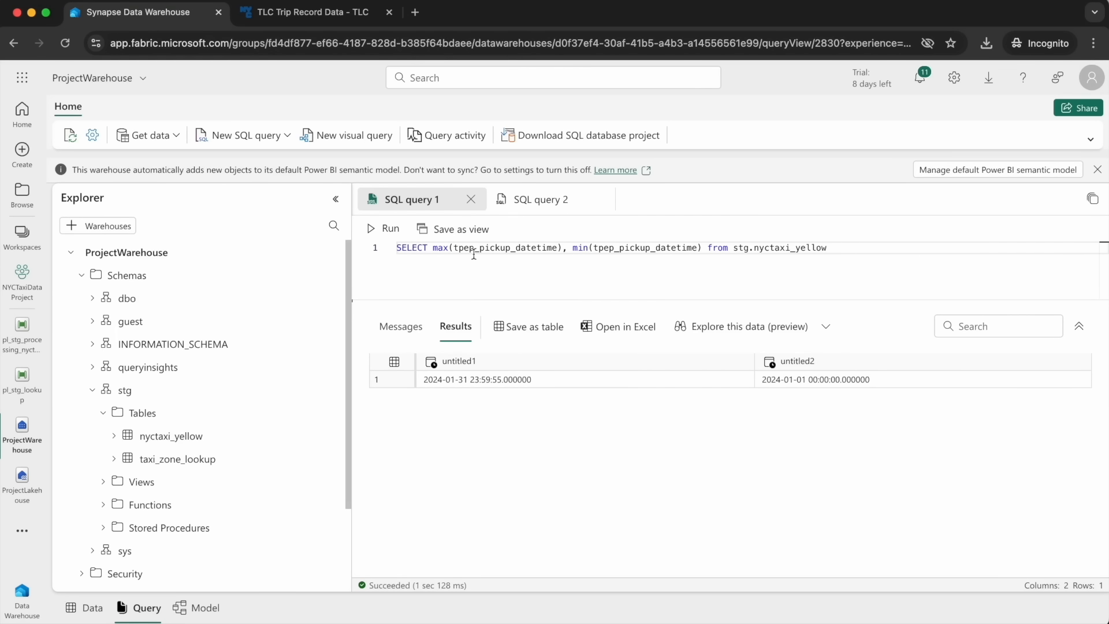
mouse_move(484, 251)
click(537, 201)
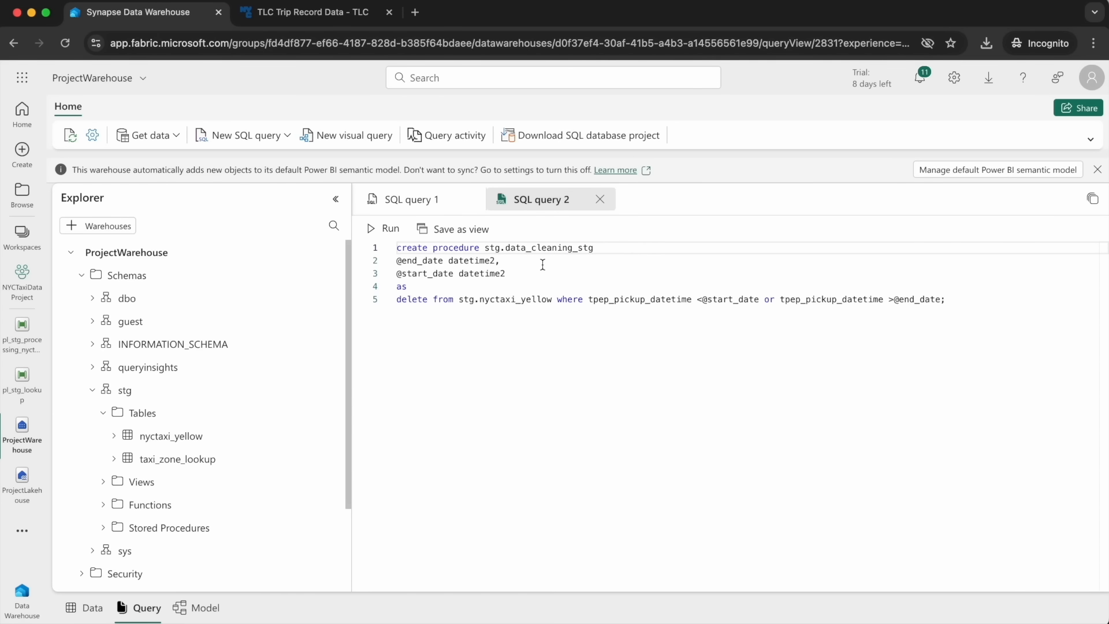
click(246, 135)
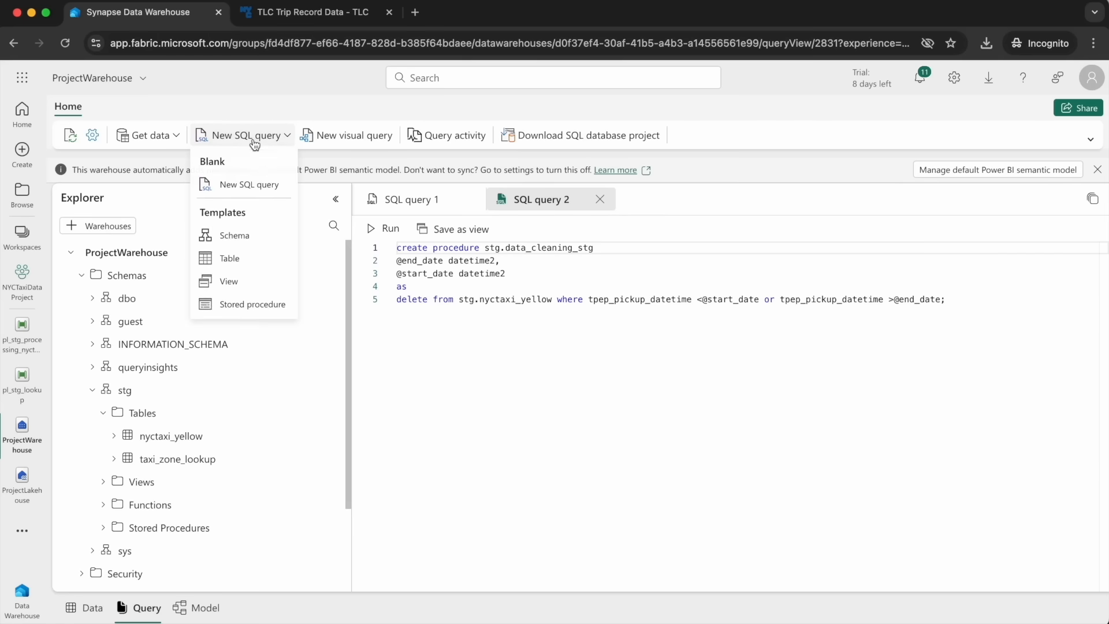
click(215, 183)
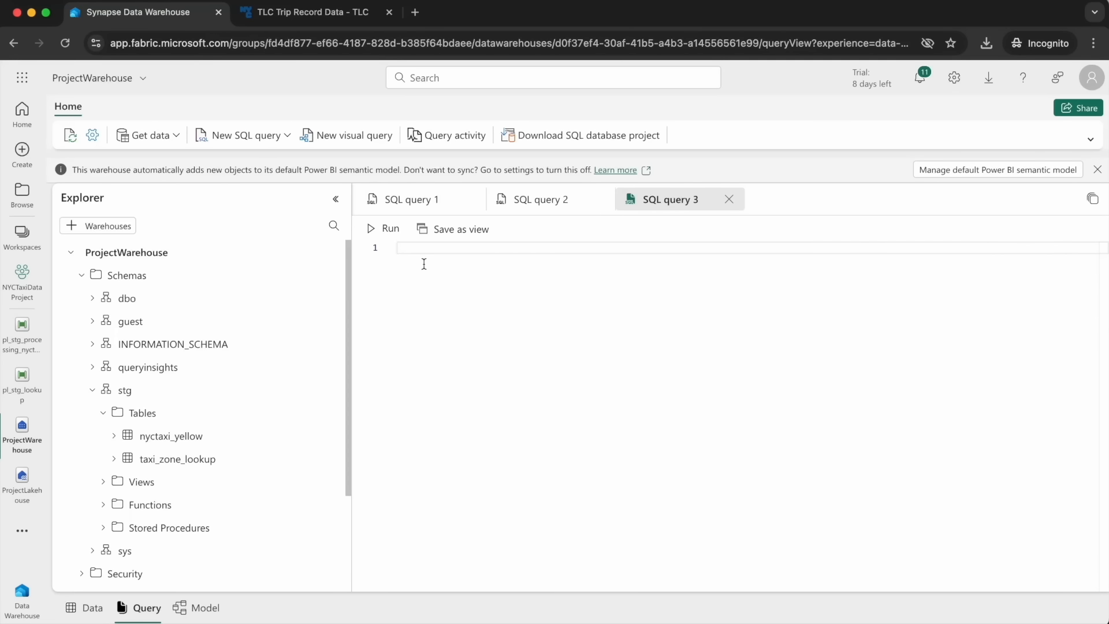
Begin a SELECT statement in the blank query with 'placeholder' as pipeline_run_id for its first column.
text(select)
key(Tab)
key(Return)
text('placehold)
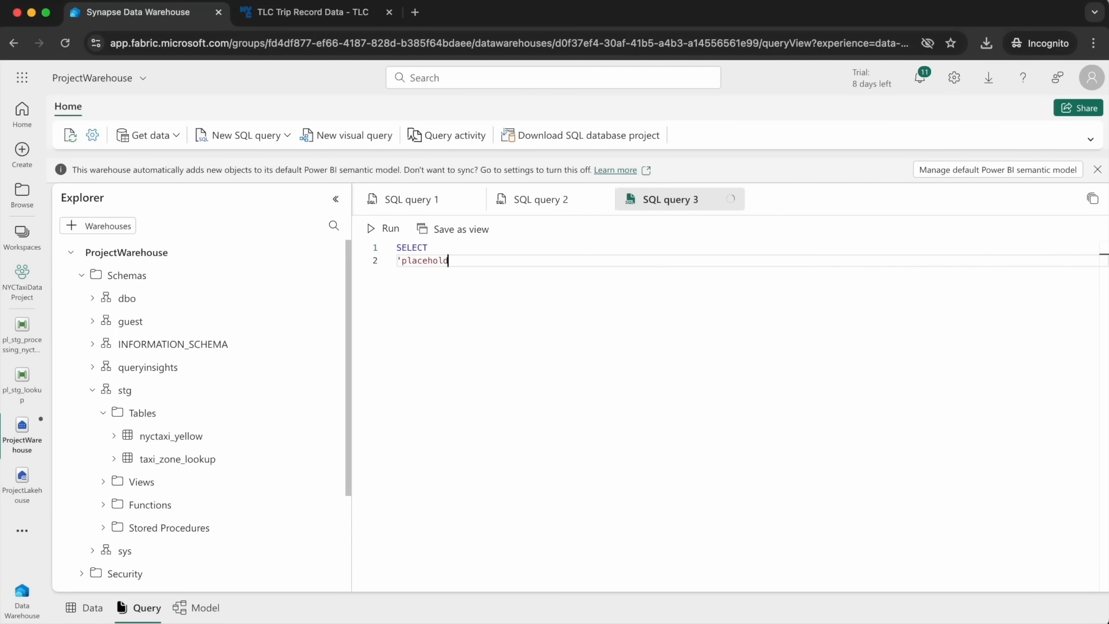
text(er' as pipeline_run_id,)
key(Return)
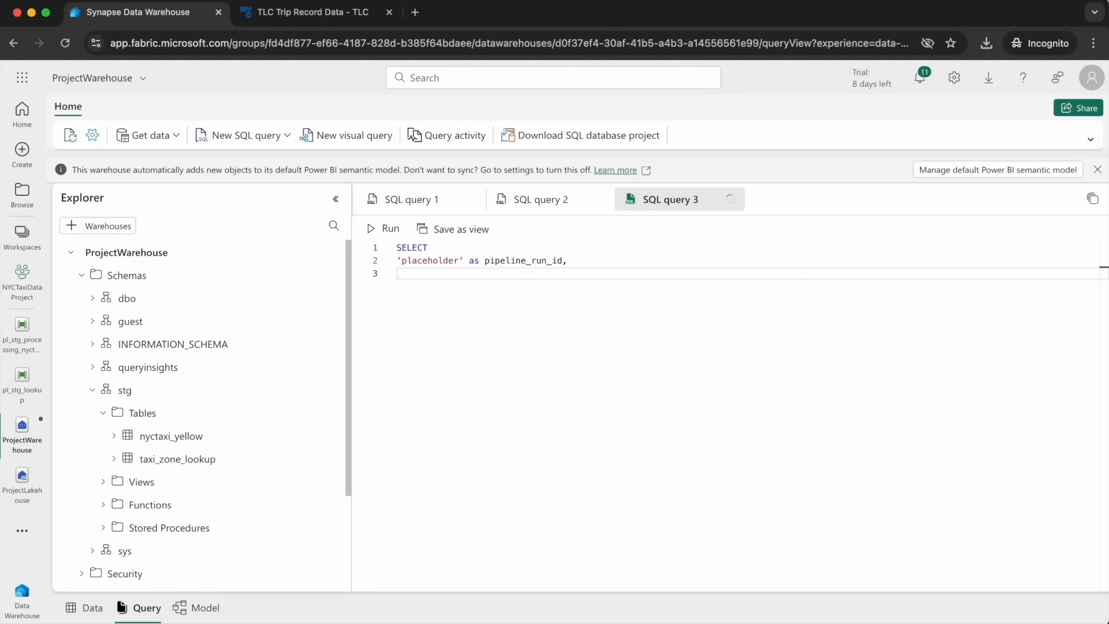
Add 'staging_nyctaxi_yellow' as table_processed as the second column of the SELECT statement.
text('placeholder)
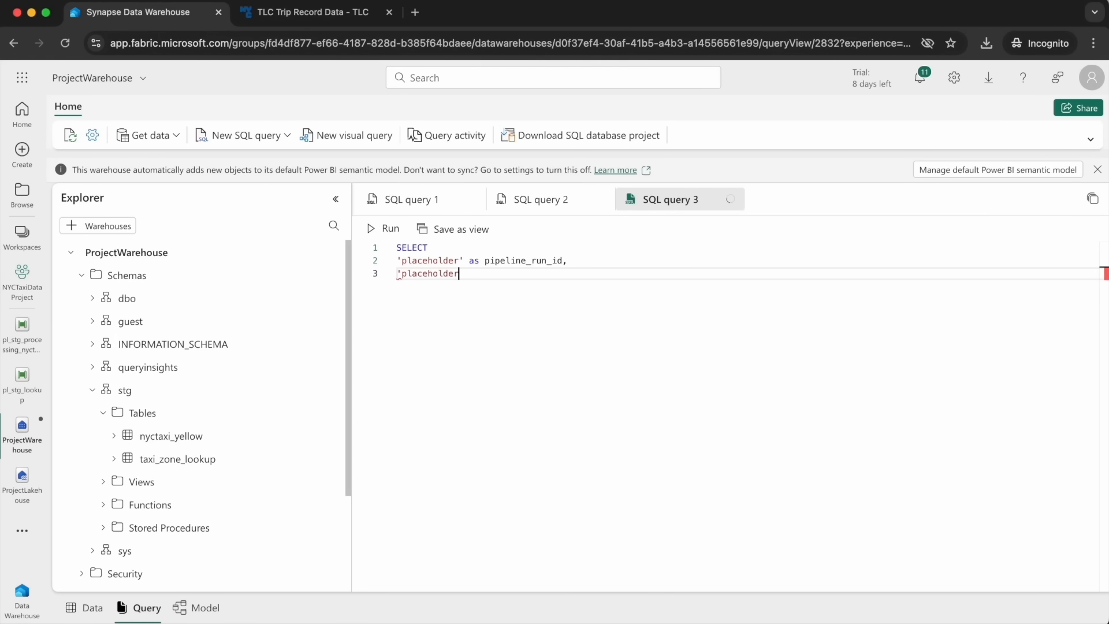
double_click(424, 273)
text(staging_nyctaxi_yel)
text(low' as table_processed,)
key(Return)
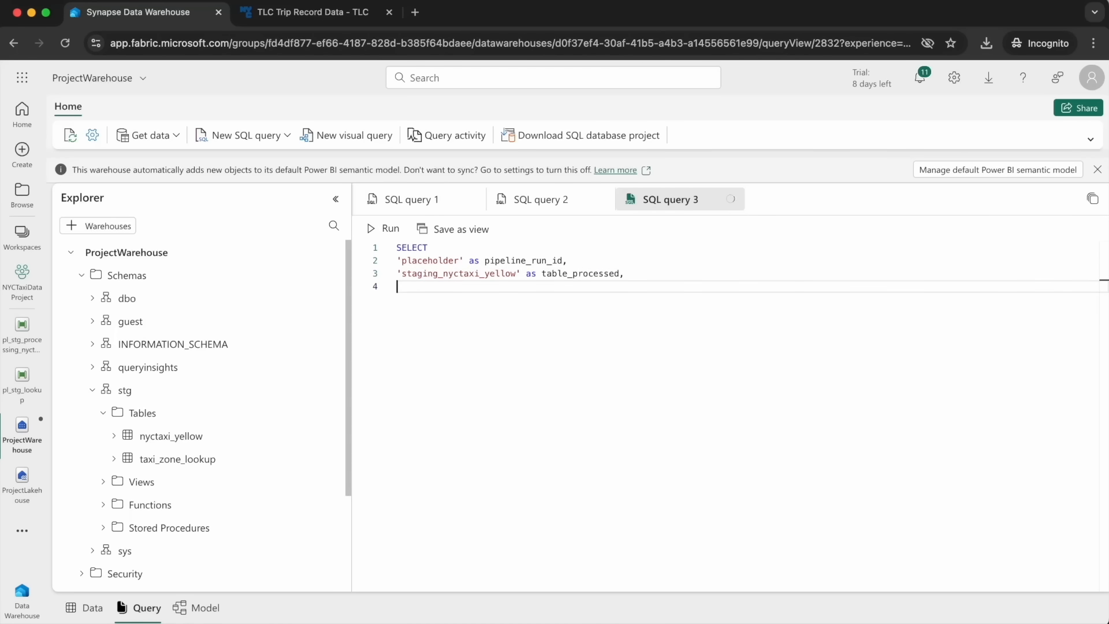
Add the columns count(*) as rows_processed and max(tpep_pickup_datetime) as latest_processed_pickup to the SELECT statement.
text(cou)
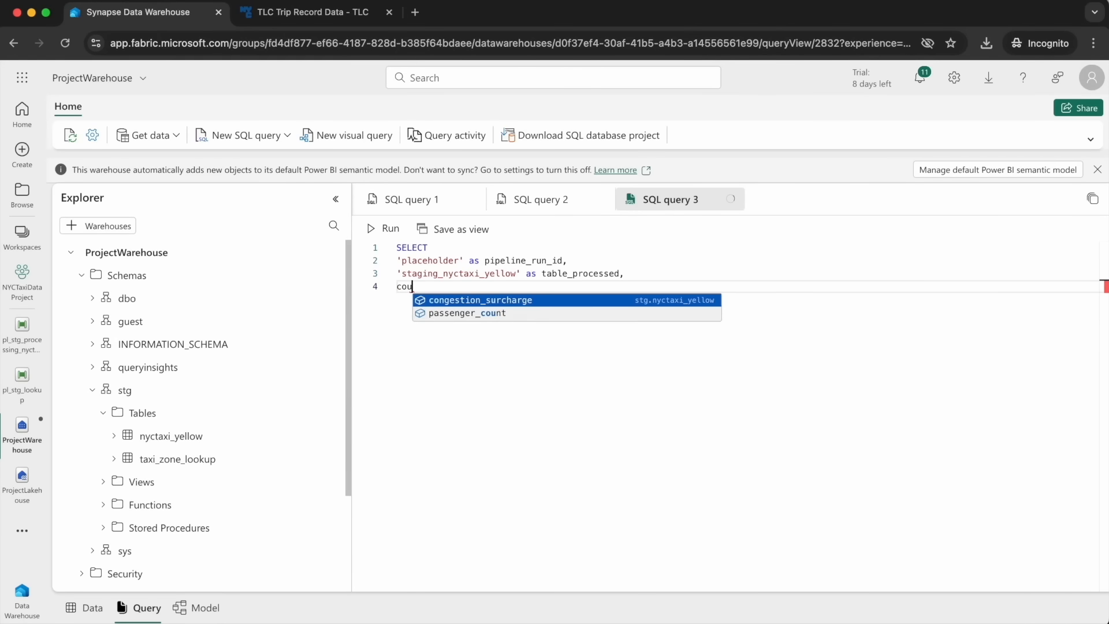
text(nt(*) as rows_proce)
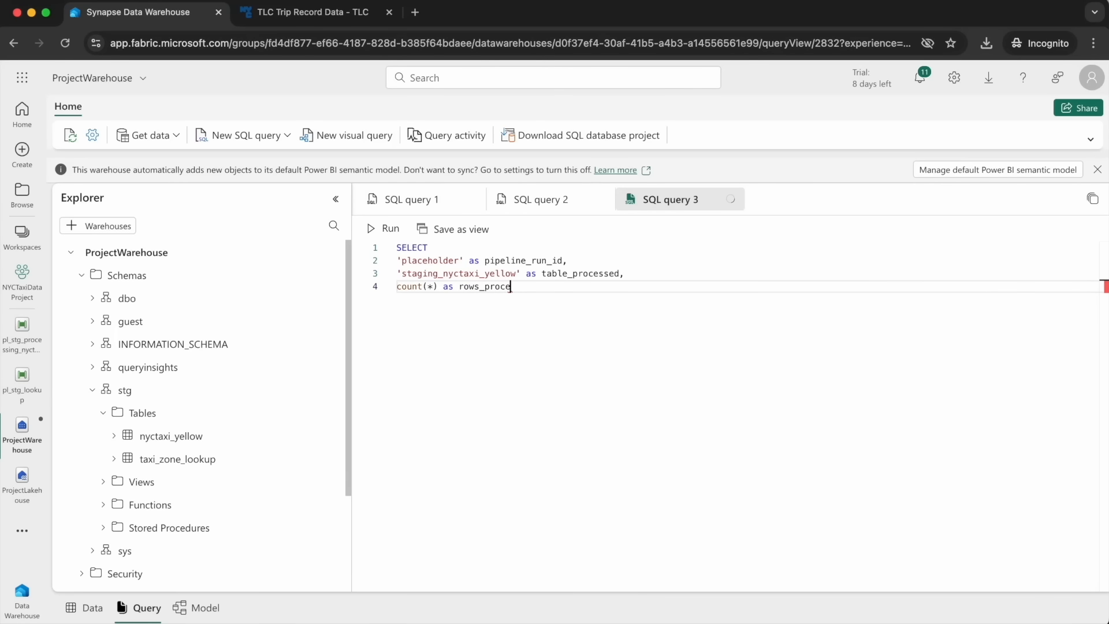
text(ssed,)
key(Return)
text(max(tpep)
key(Down)
key(Return)
text() as latest_processed_p)
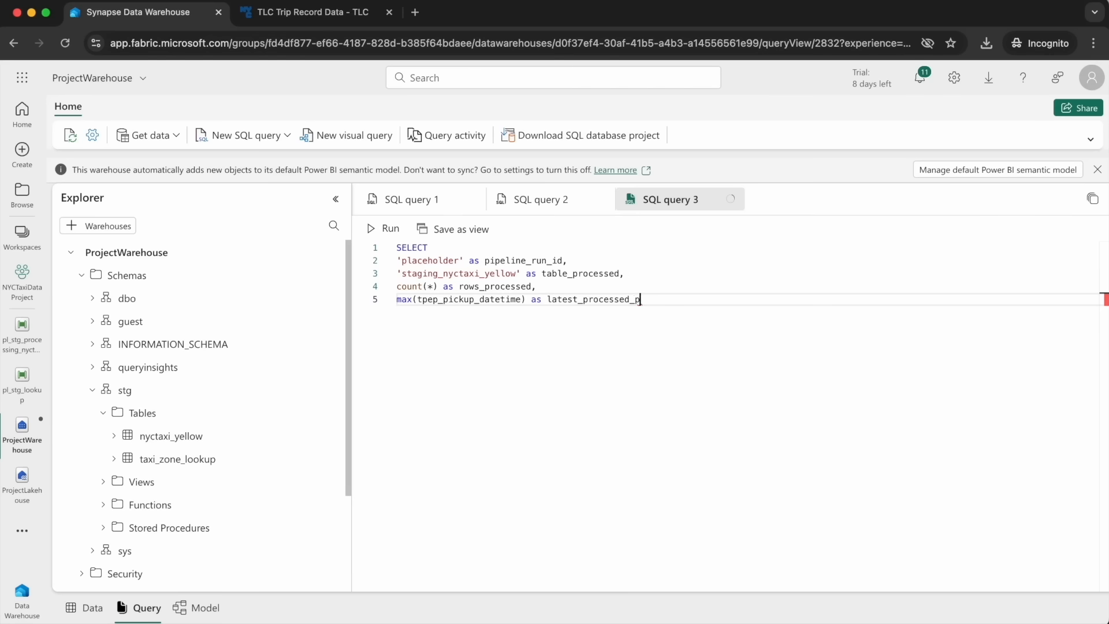
text(ickup,)
key(Return)
Add current_timestamp as processed_datetime and a FROM clause on stg.nyctaxi_yellow to complete the SELECT statement.
text(cur)
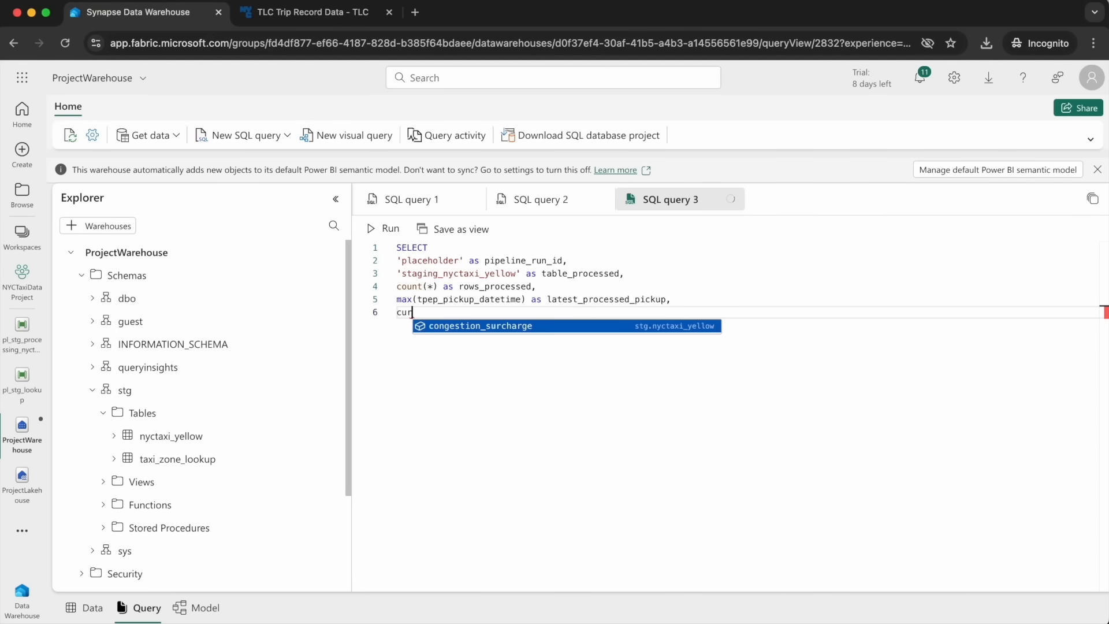
text(rent_ti)
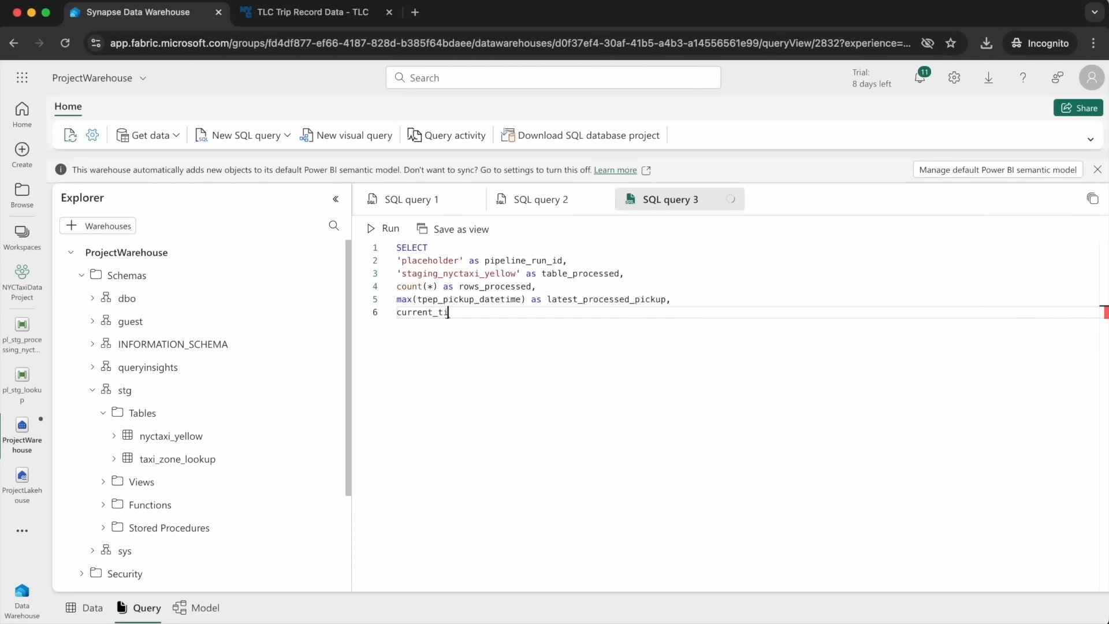
text(mestamp as pr)
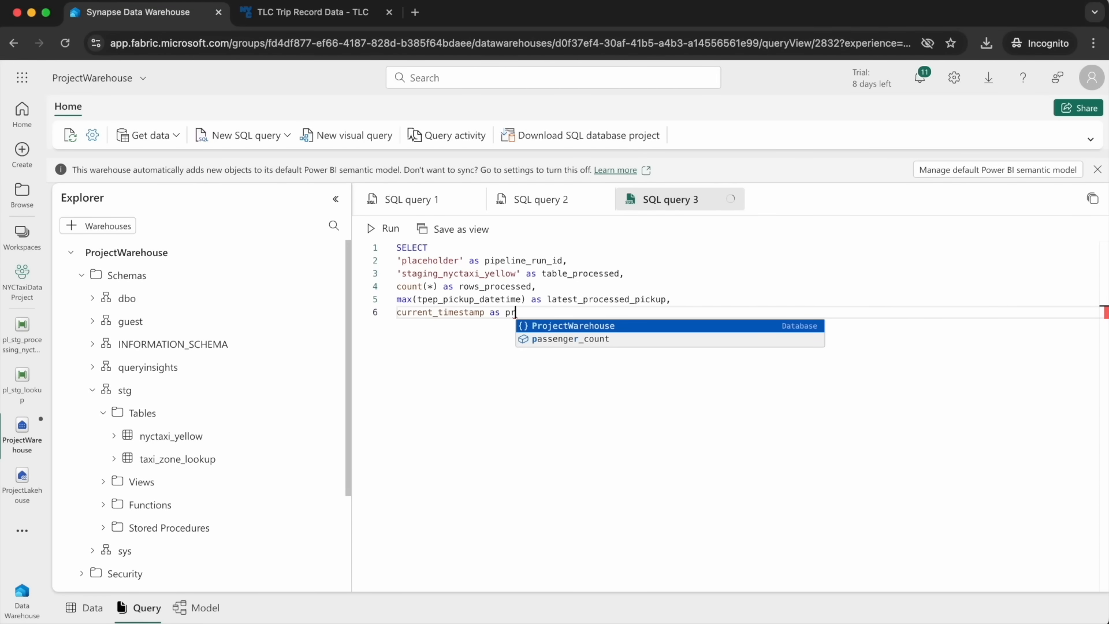
text(ocessed_date)
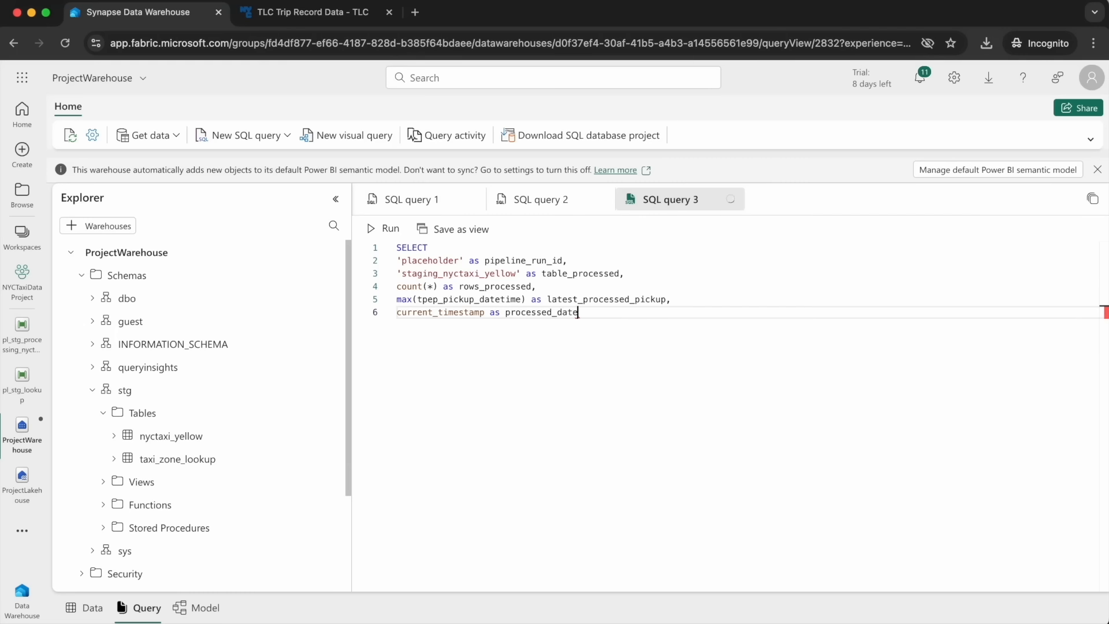
text(time)
key(Return)
text(from stg)
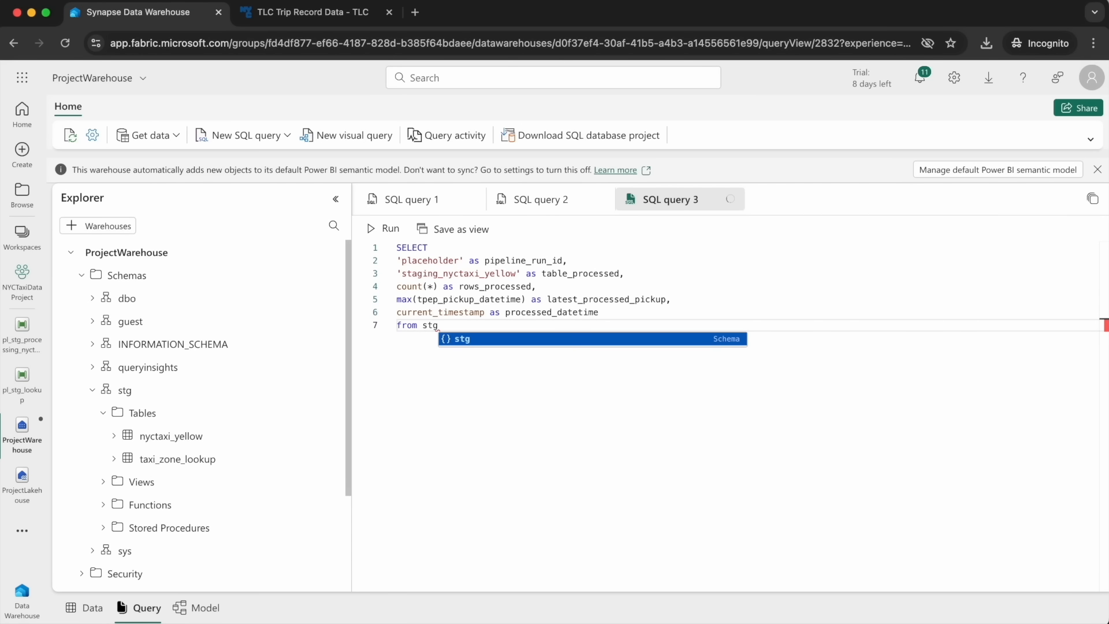
text(.nyctax)
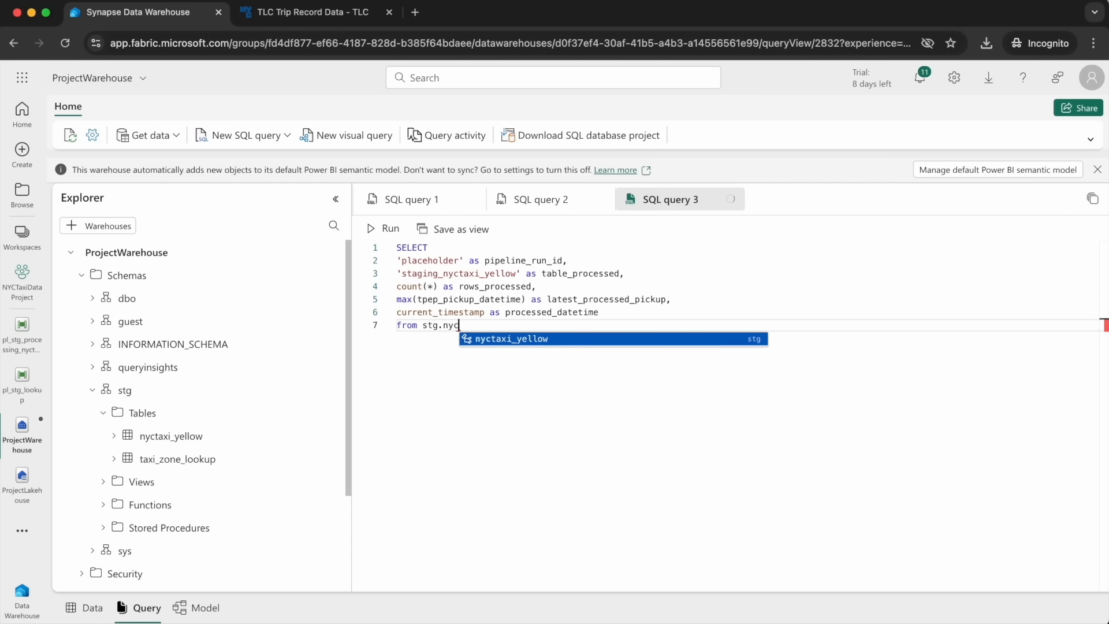
Complete the query's source table as stg.nyctaxi_yellow, run it, and examine the value returned in each metadata column.
key(Tab)
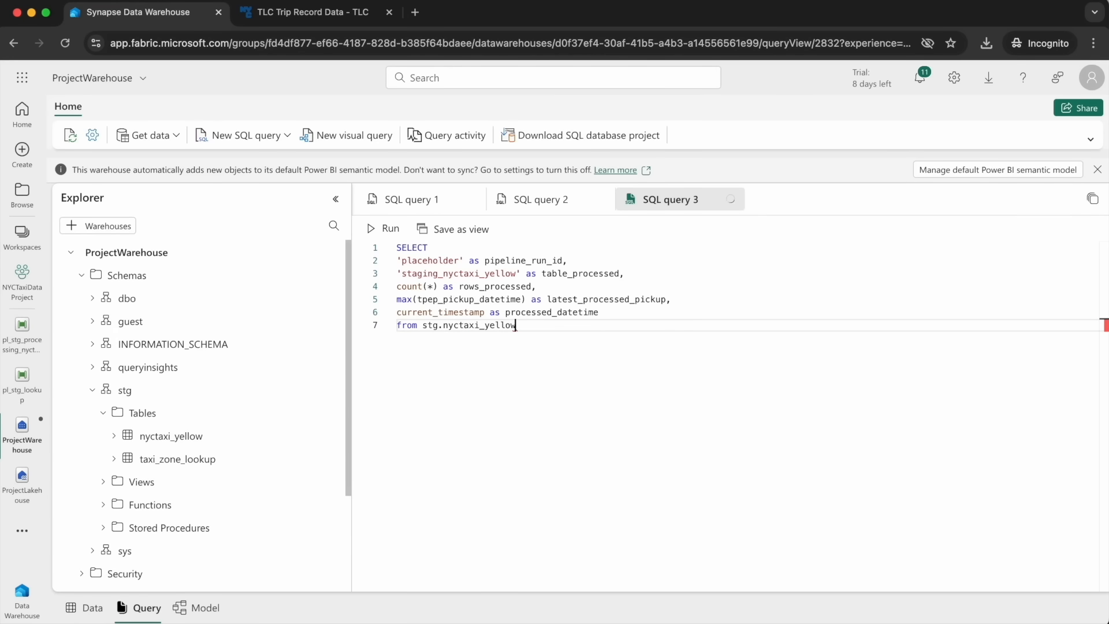
click(381, 229)
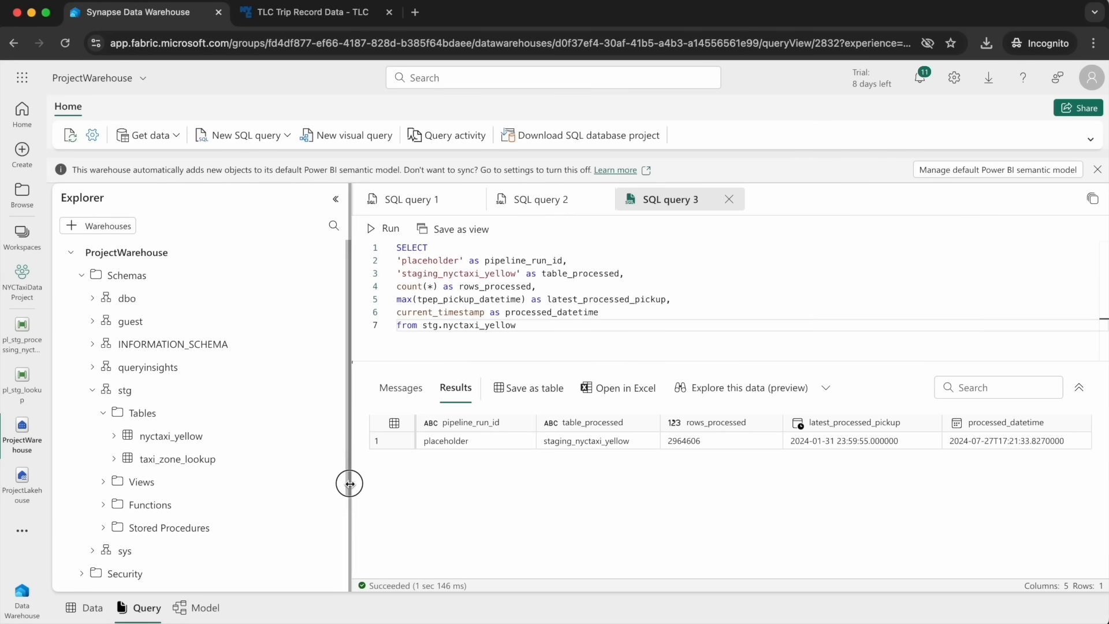
drag(349, 484, 264, 486)
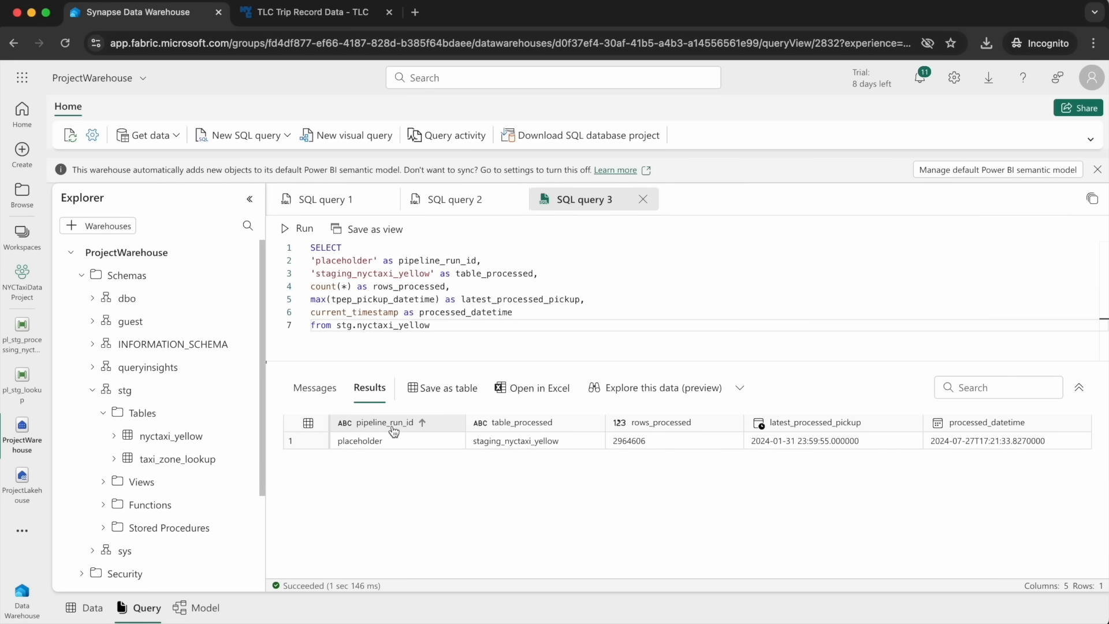
click(479, 442)
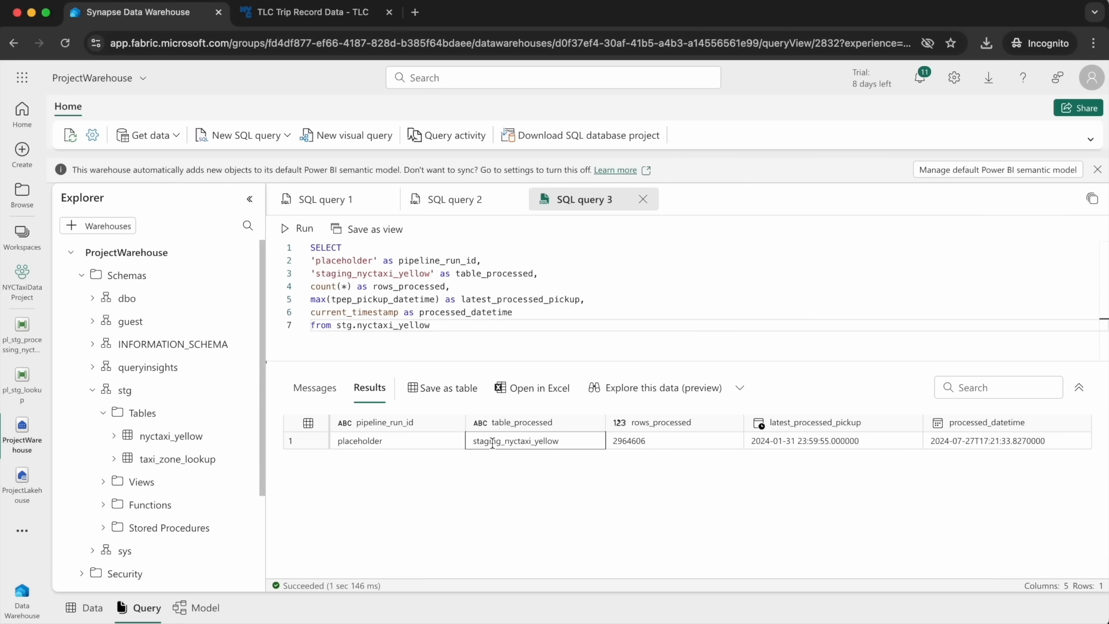
click(623, 442)
double_click(627, 442)
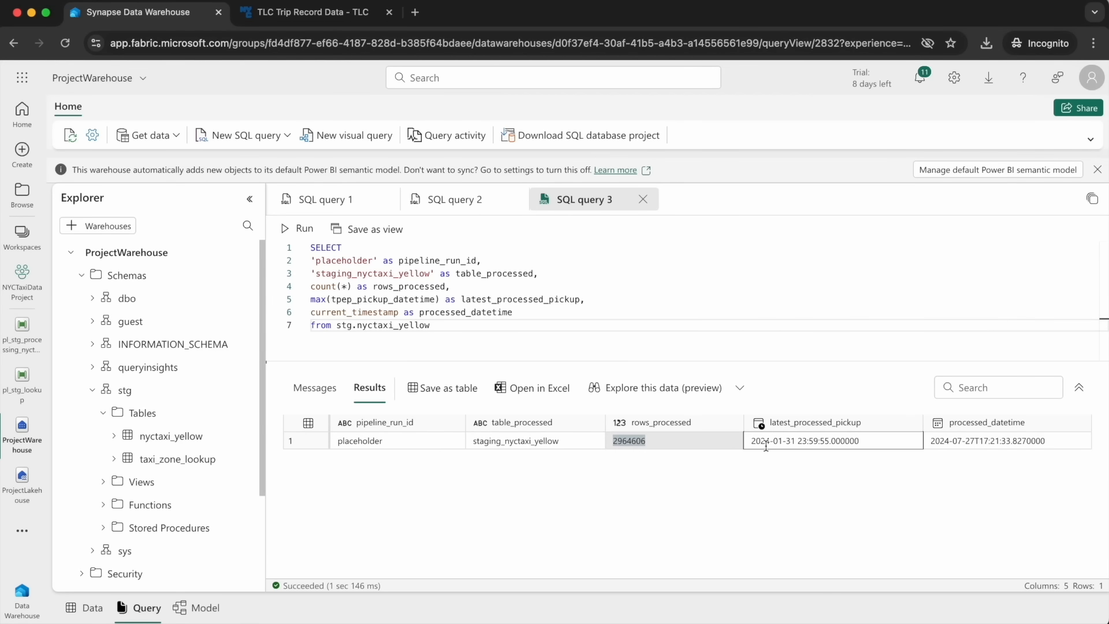
drag(753, 442, 812, 446)
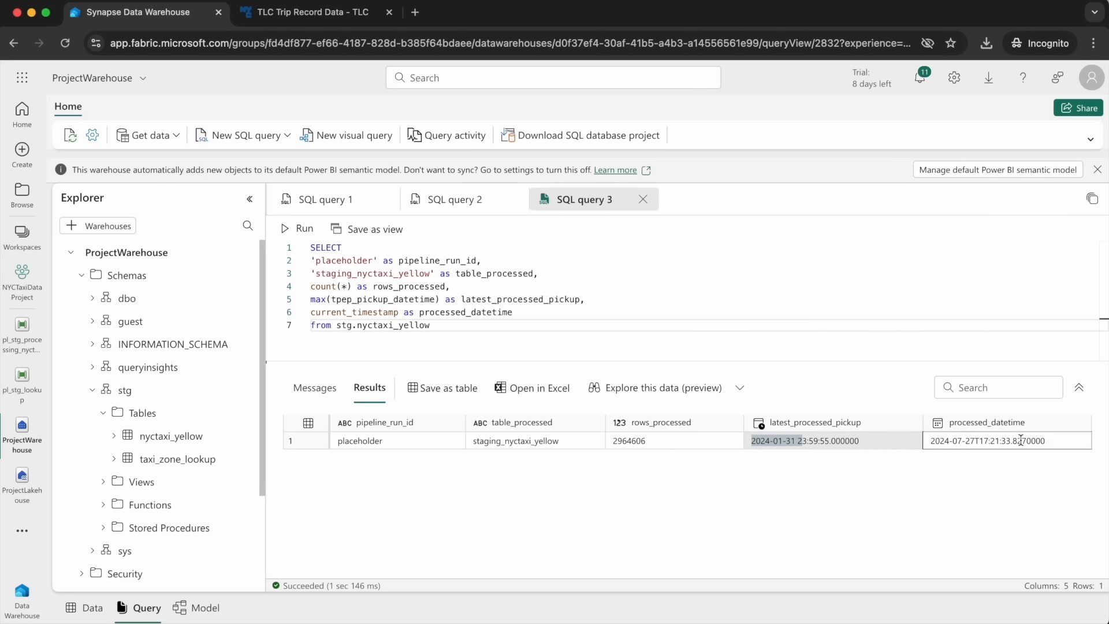
drag(930, 442, 1045, 442)
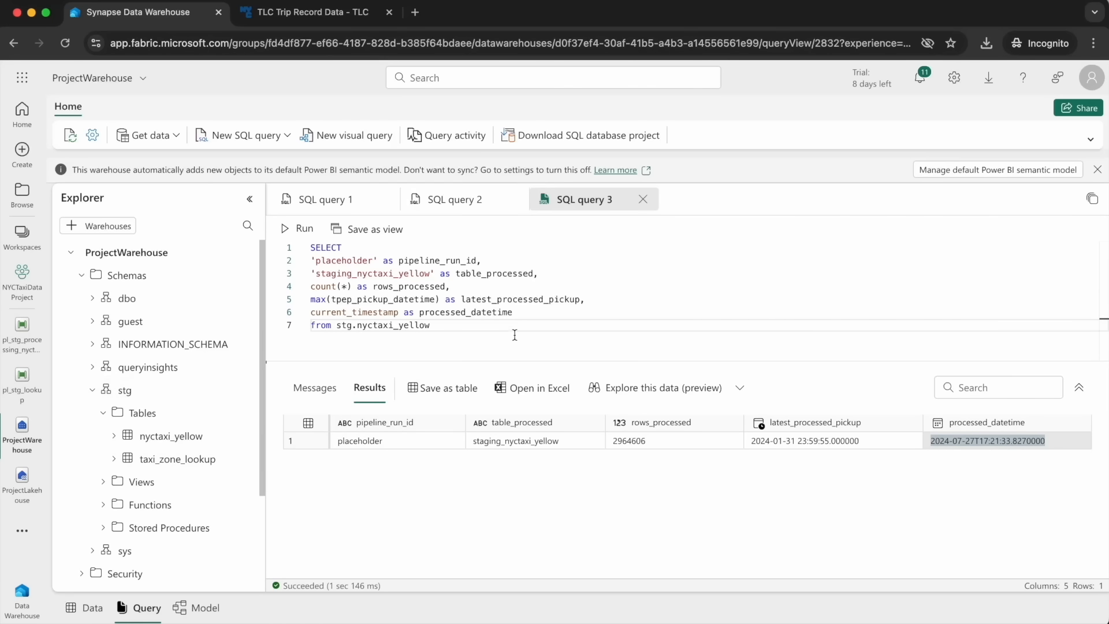
Add a "create schema metadata;" statement below the SELECT query and run only that statement.
drag(542, 364, 520, 453)
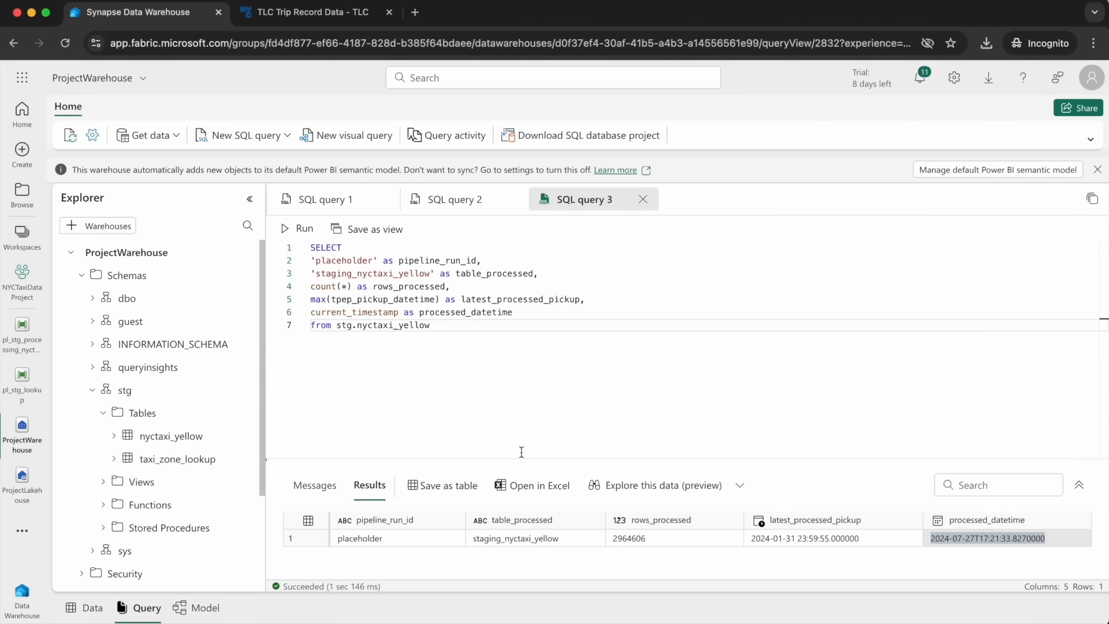
click(472, 345)
key(Return)
key(Return)
text(crate )
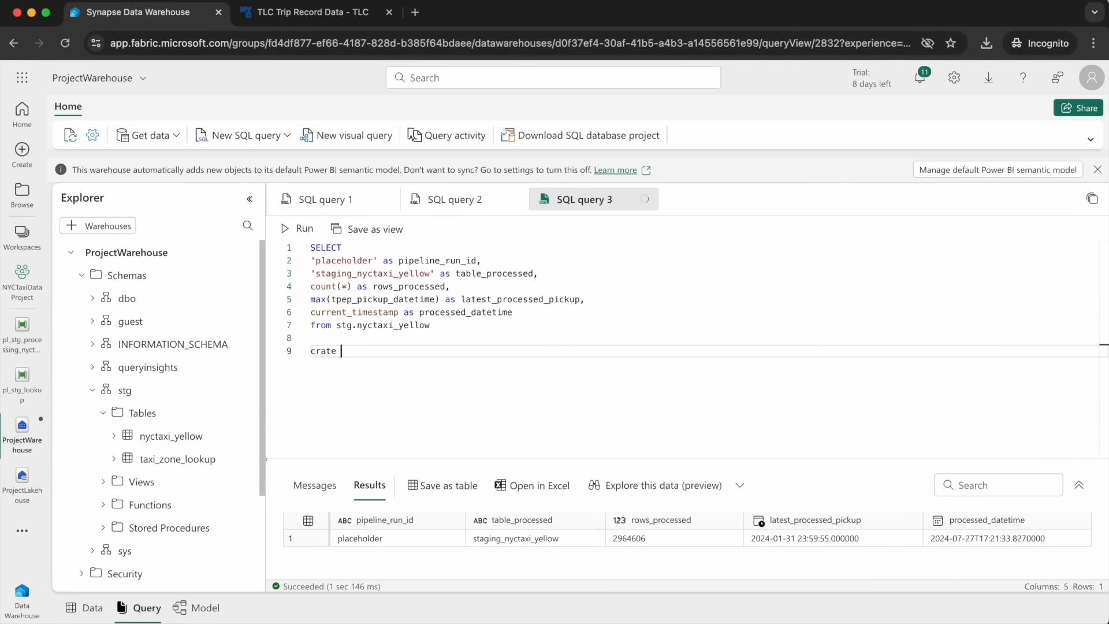
text(schema metadata;)
click(321, 351)
text(e)
triple_click(353, 350)
click(293, 228)
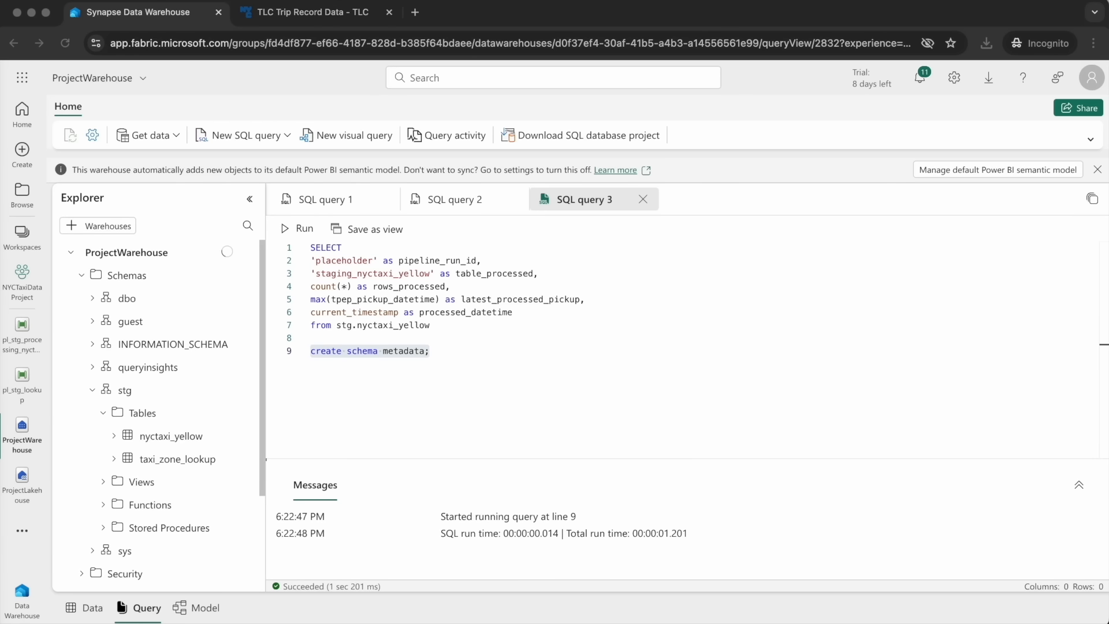
Create table metadata.processing_log with varchar(255) pipeline_run_id and table_processed, INT rows_processed, and datetime2(6) latest_processed_pickup and processed_datetime.
click(469, 351)
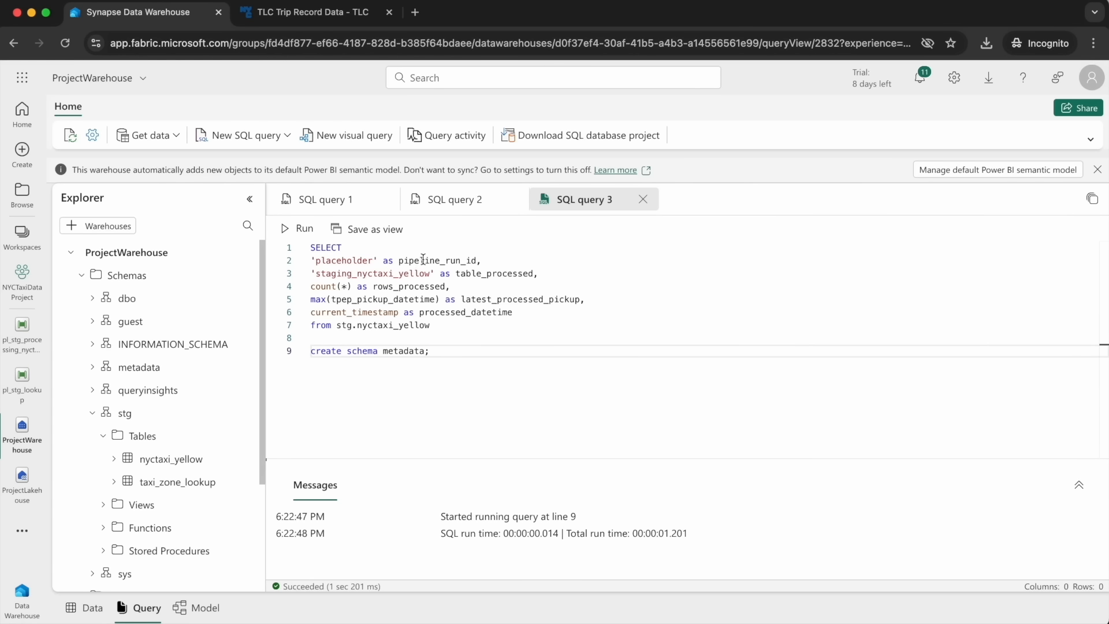
key(Return)
key(Return)
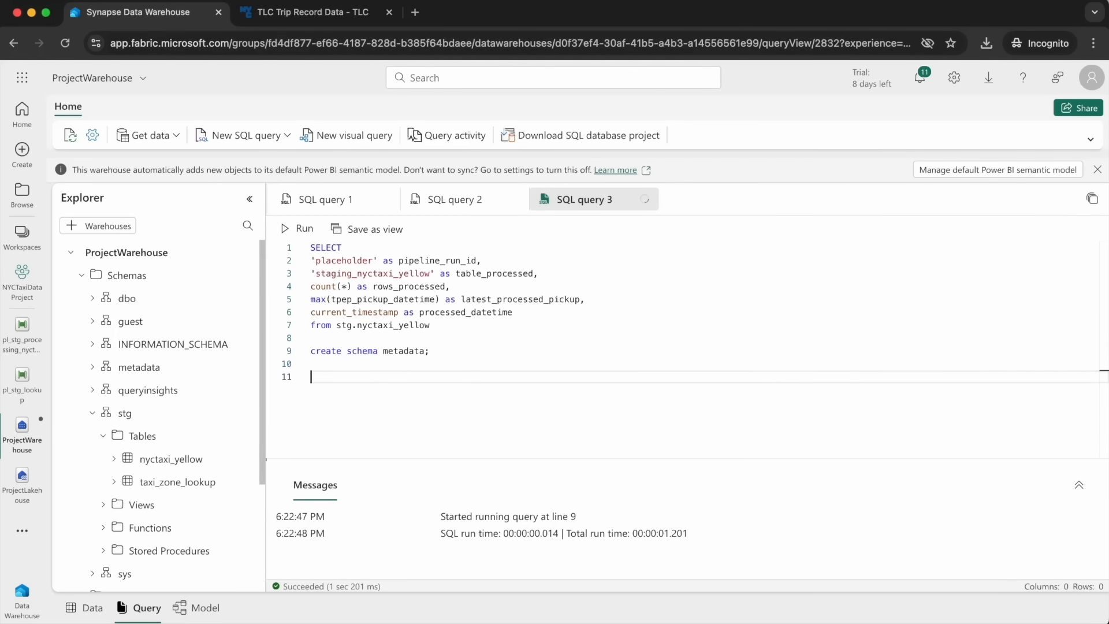
text(create table metadata.processing_log (     pipeline_run_id varchar(255),     table_processed varchar(255),     rows_processed INT,     latest_processed_pickup datetime2(6),     processed_datetime datetime2(6) );)
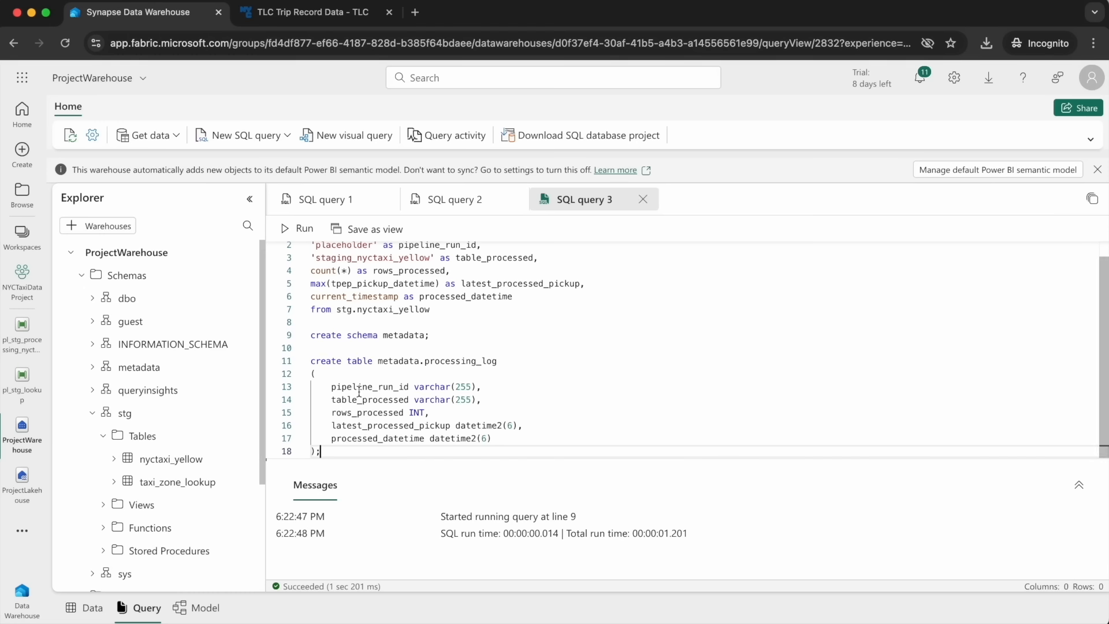
scroll(499, 352, up, 1)
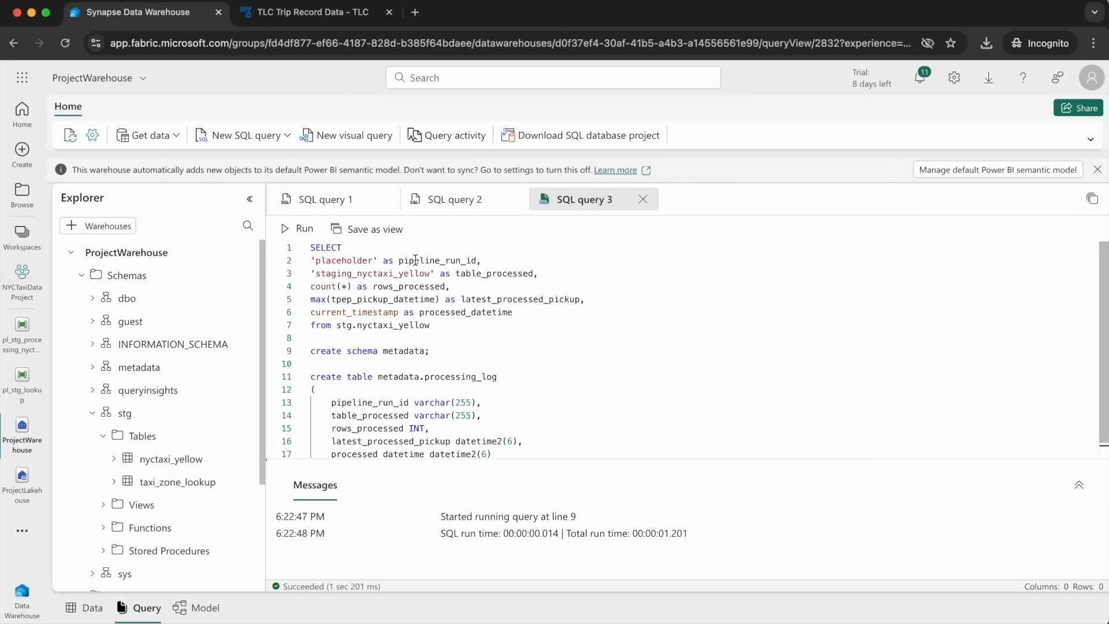
scroll(463, 299, down, 1)
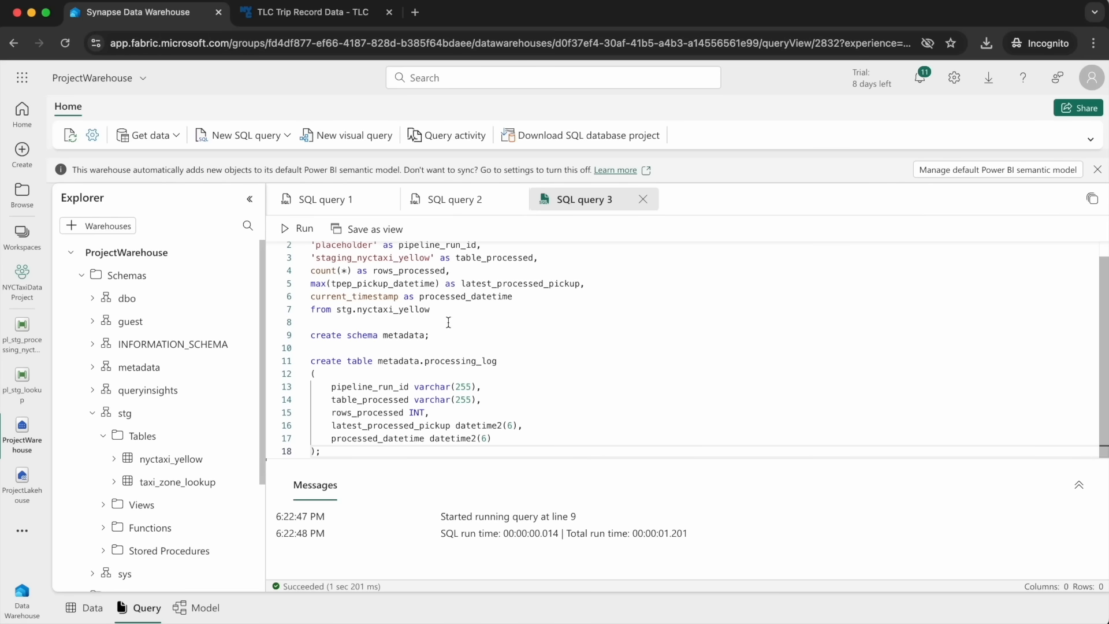
drag(325, 452, 293, 366)
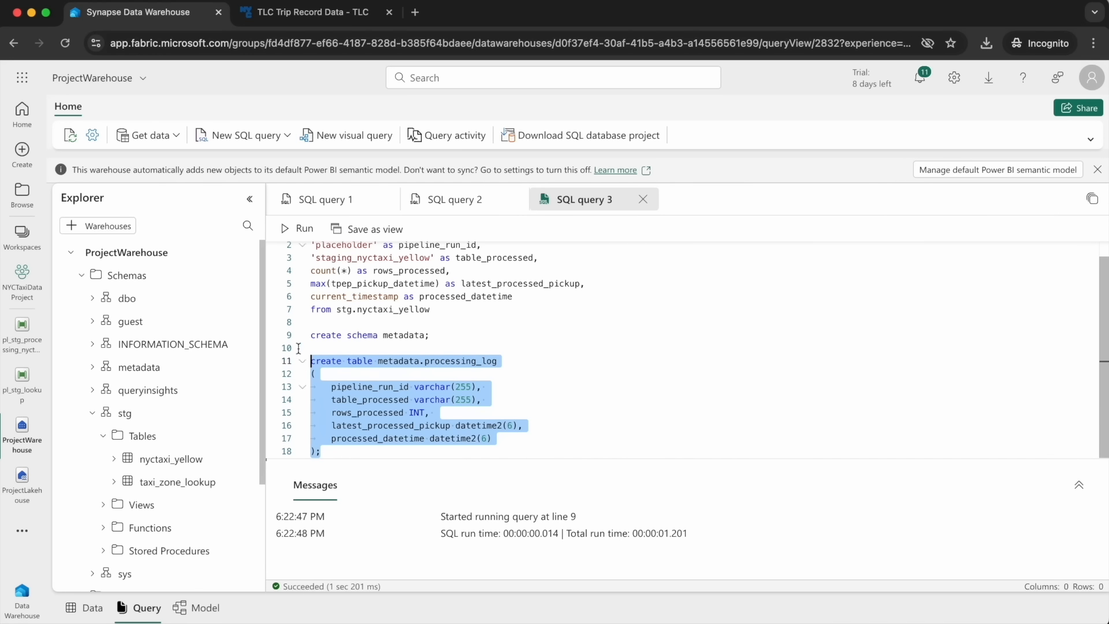
click(290, 228)
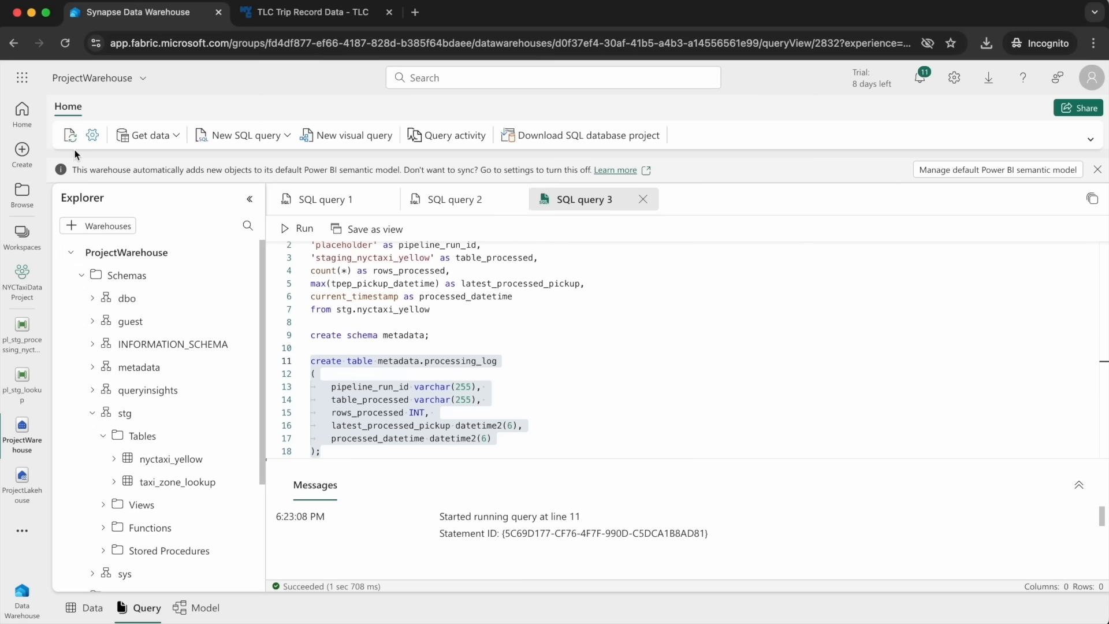
Refresh the warehouse objects and preview the data of the processing_log table in the metadata schema.
click(70, 134)
click(92, 368)
click(104, 390)
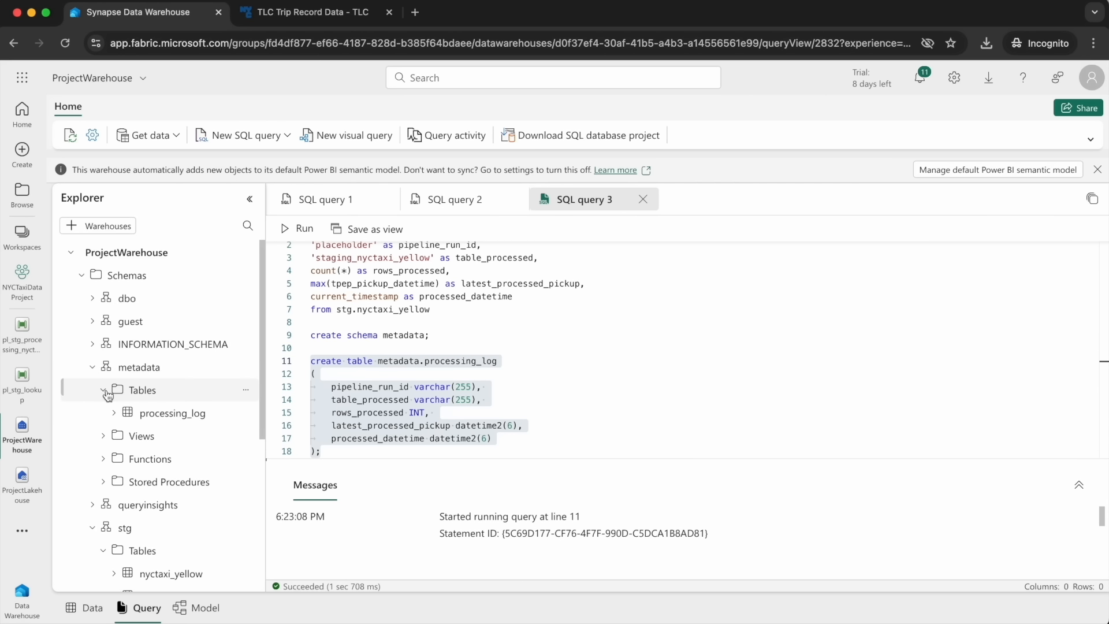
click(161, 420)
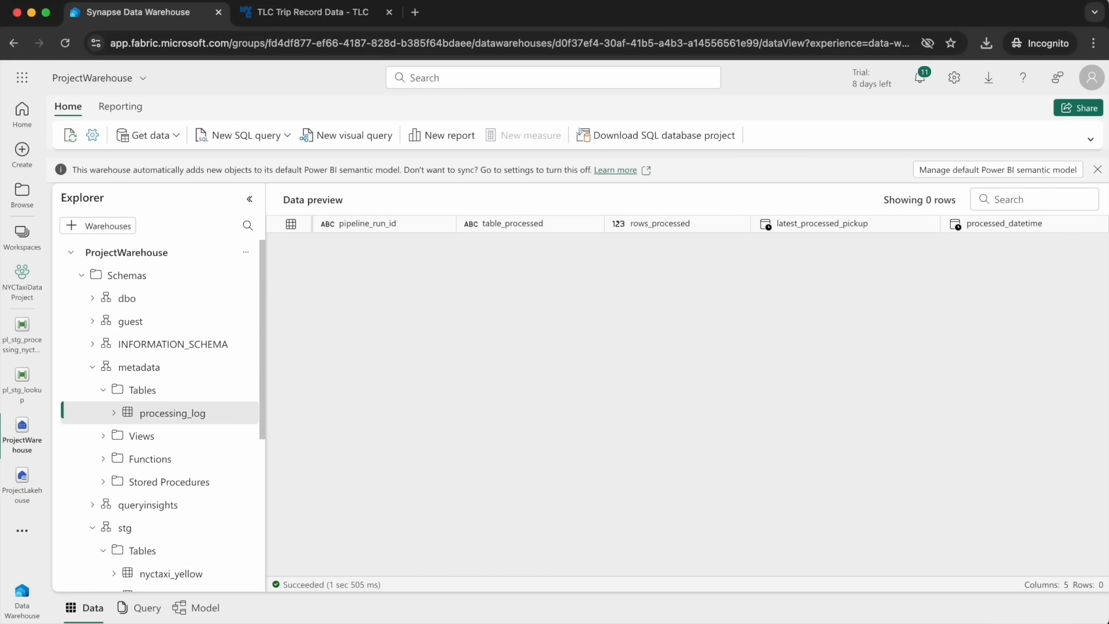
key(super+Tab)
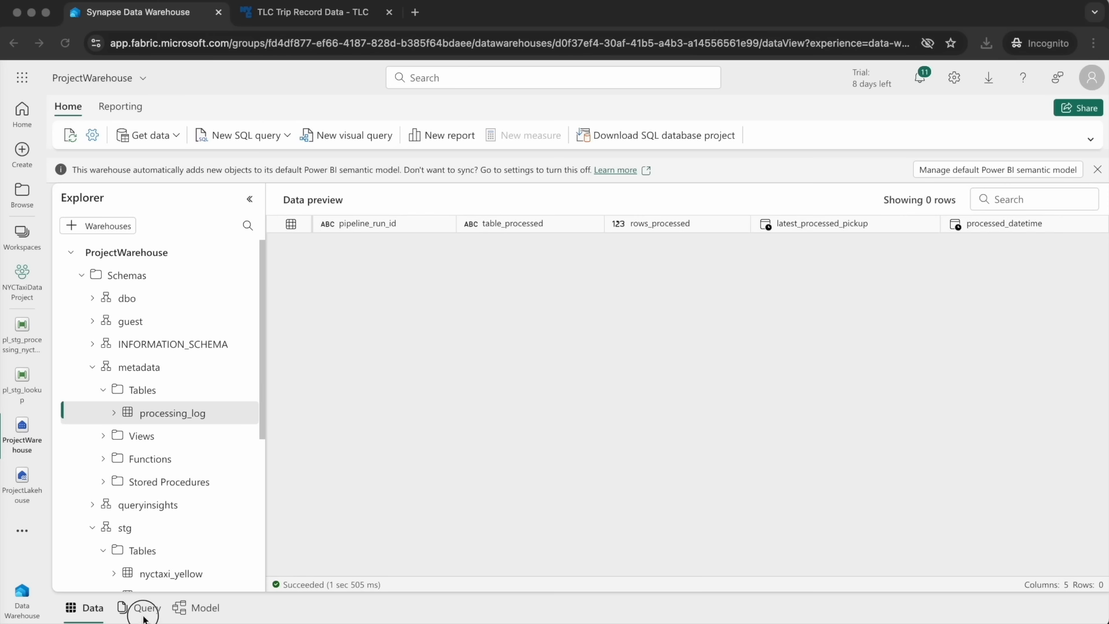
click(138, 608)
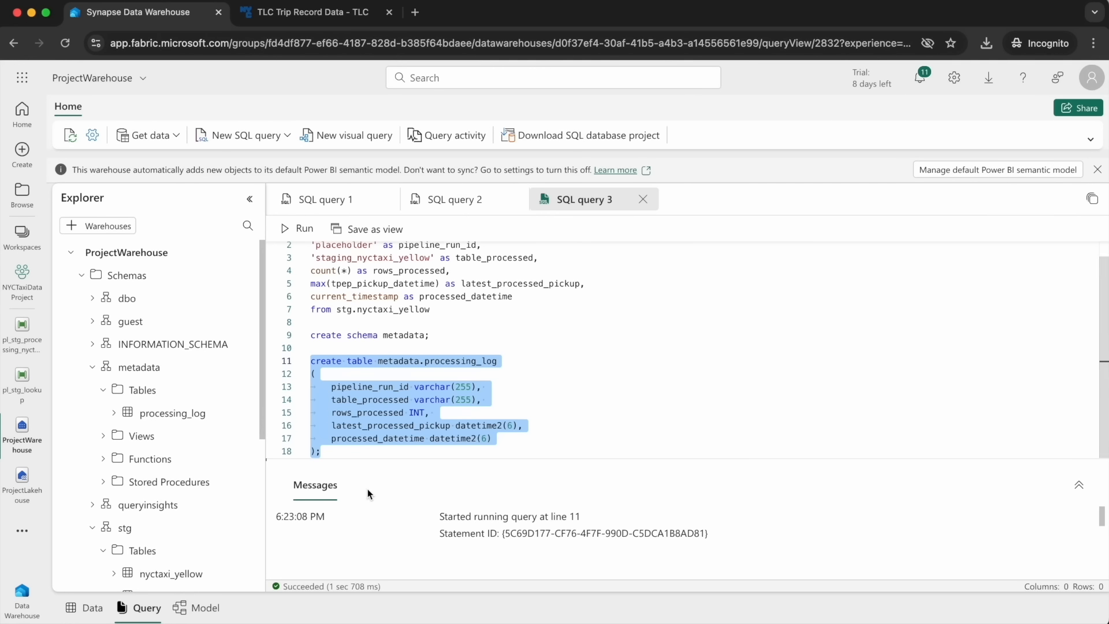
scroll(448, 320, up, 1)
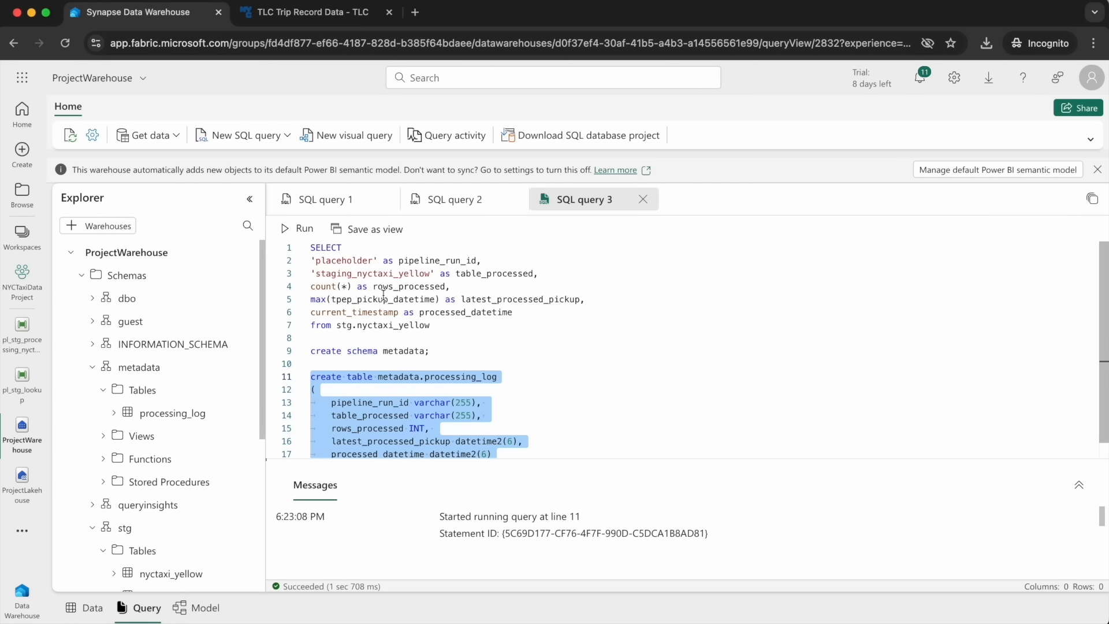
click(249, 135)
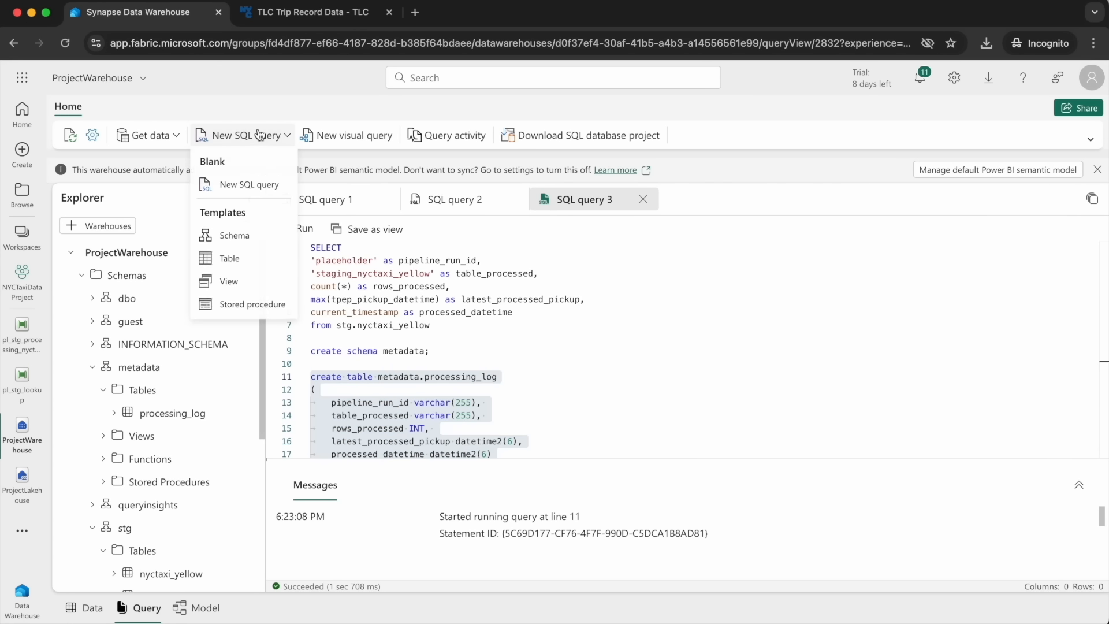
click(209, 181)
text(CREATE PROCEDURE metadata.insert_staging_metadata     @pipeline_run_id VARCHAR(255),     @table_name VARCHAR(255),     @processed_date DATETIME AS     INSERT INTO metadata.processing_log (pipeline_run_id, table_processed, rows_processed, latest_processed_pickup, processed_datetime)     SELECT         @pipeline_run_id AS pipeline_id,         @table_name AS table_processed,         COUNT(*) AS rows_processed,         MAX(tpep_pickup_datetime) AS latest_processed_pickup,         @processed_date AS processed_datetime     FROM stg.nyc_taxi_yellow;)
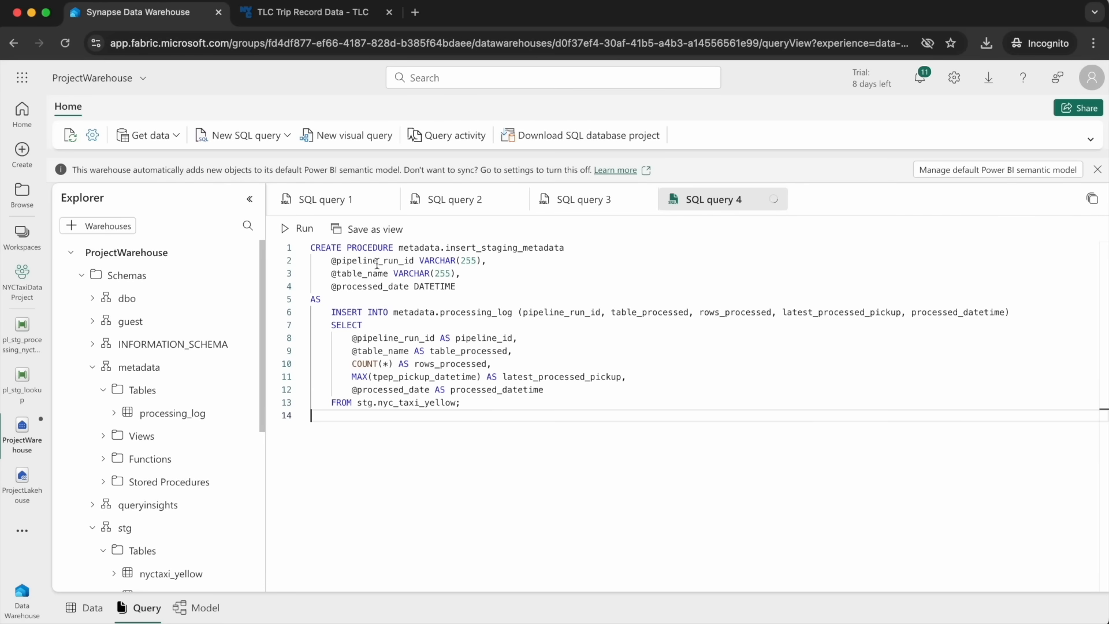
double_click(465, 247)
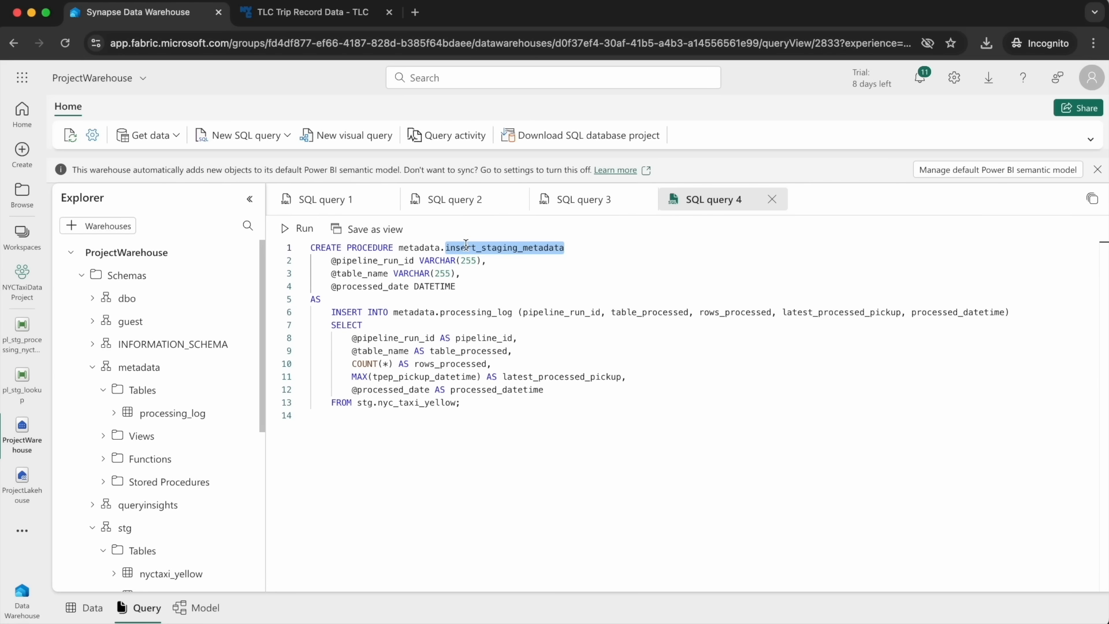
double_click(412, 248)
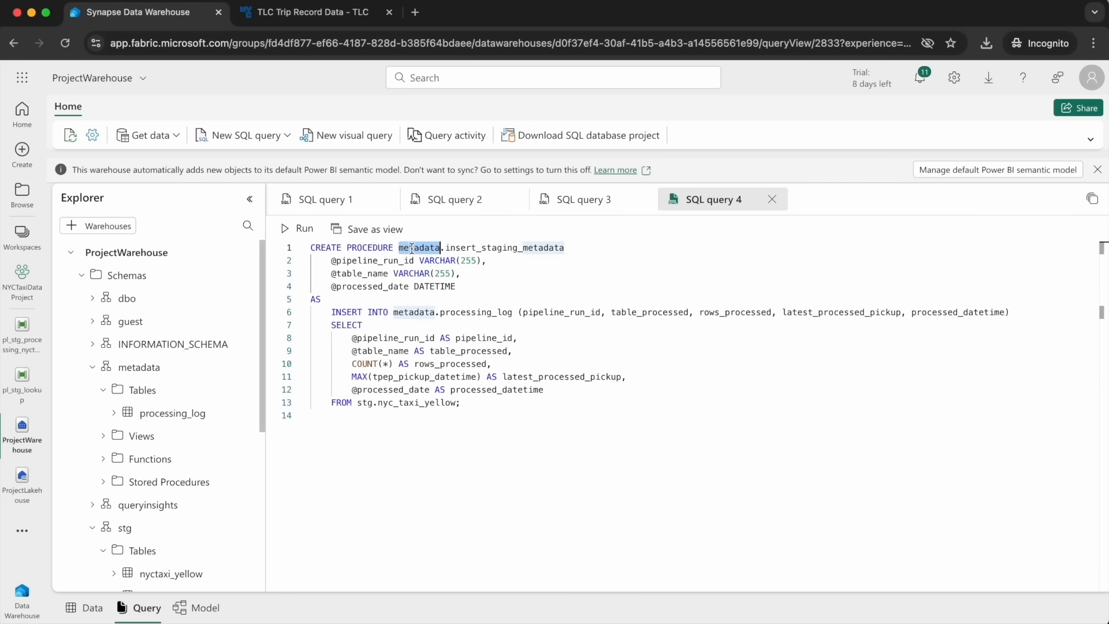
double_click(345, 261)
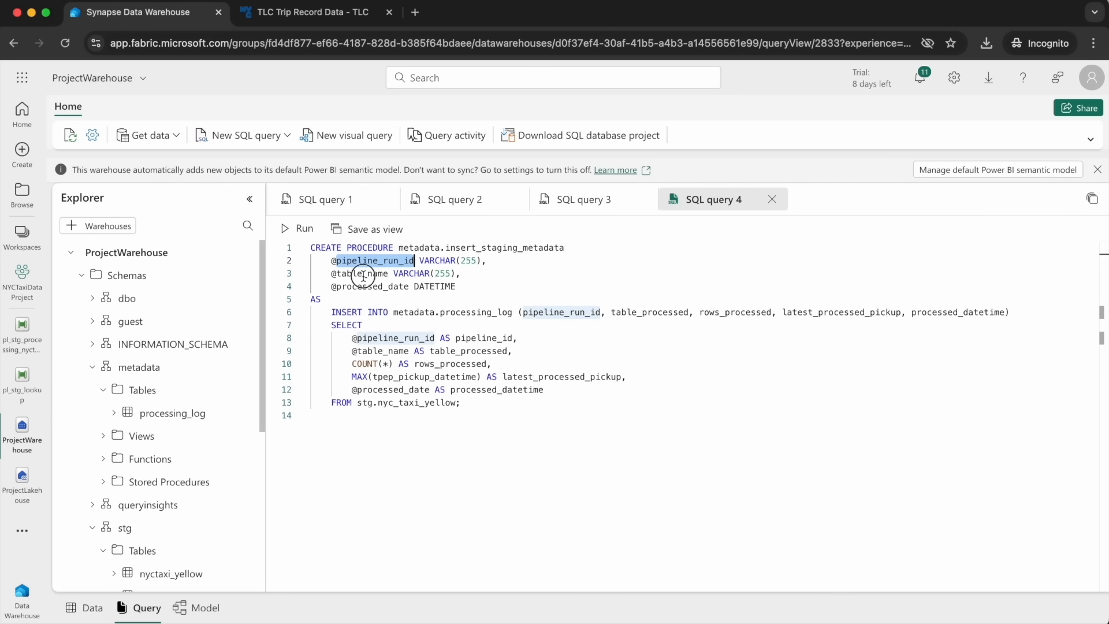
double_click(362, 274)
double_click(363, 287)
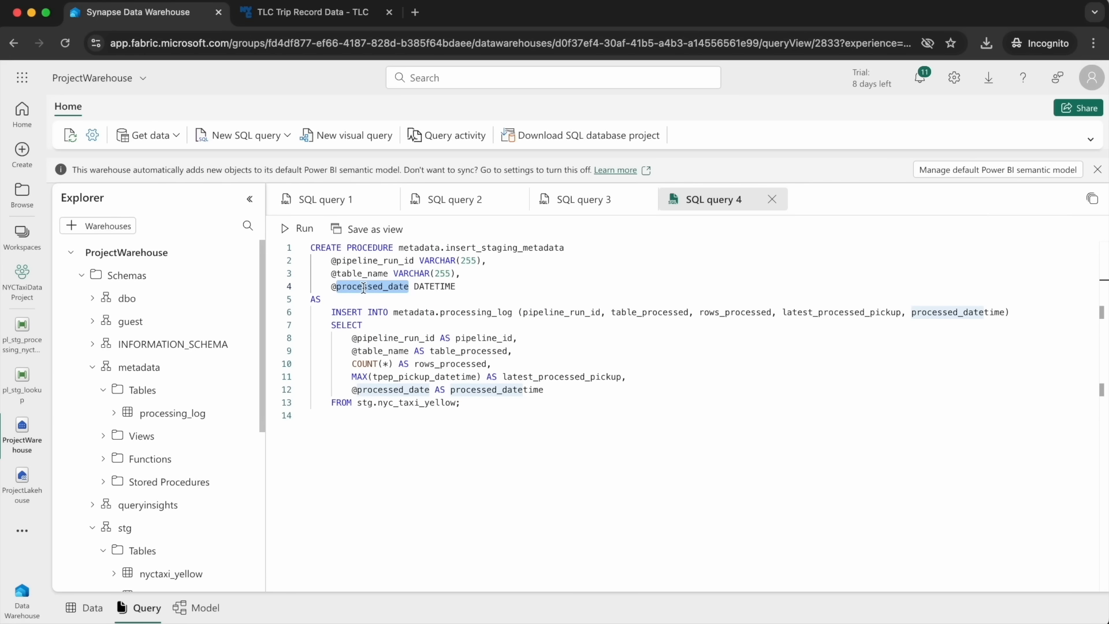
double_click(452, 287)
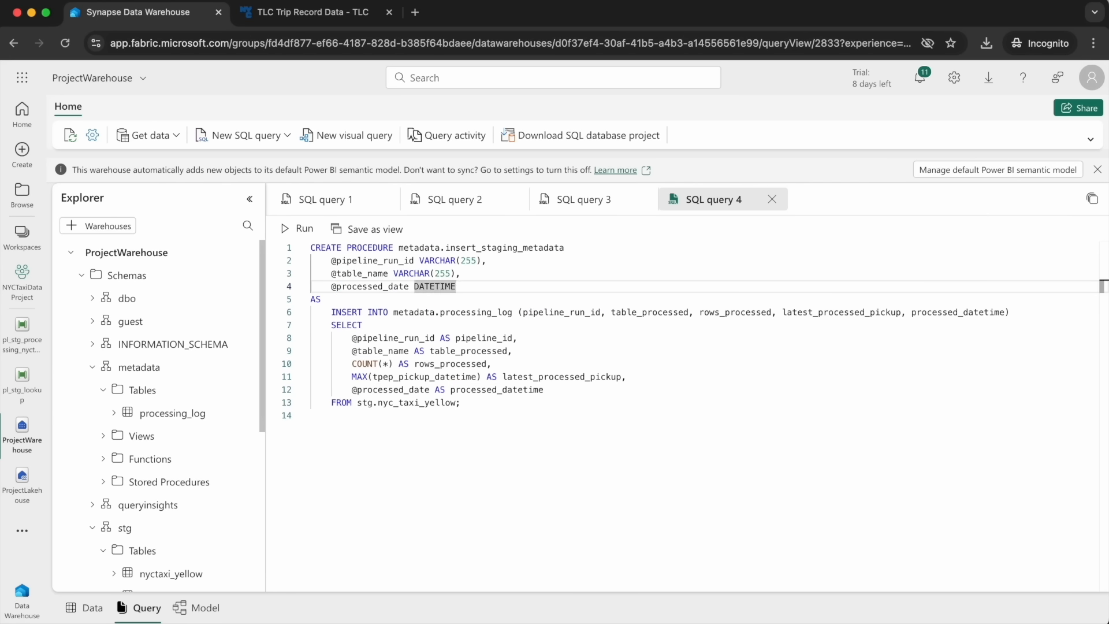
key(Right)
text(2)
Examine the procedure's INSERT and SELECT statements, including how the pipeline_run_id and table_name parameters are used.
double_click(425, 377)
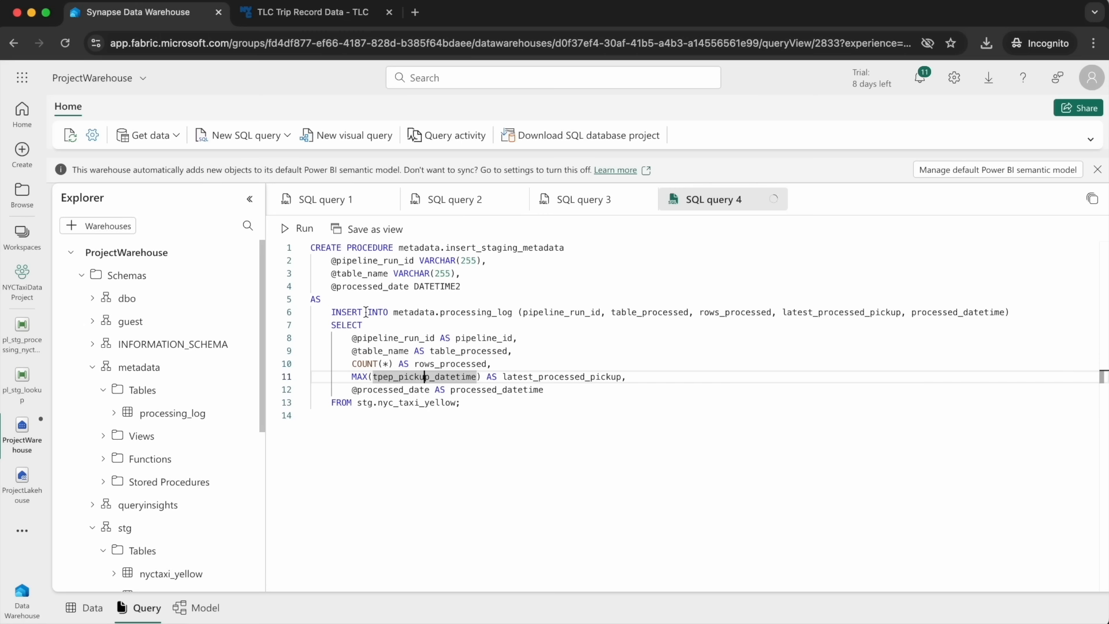
drag(332, 312, 361, 312)
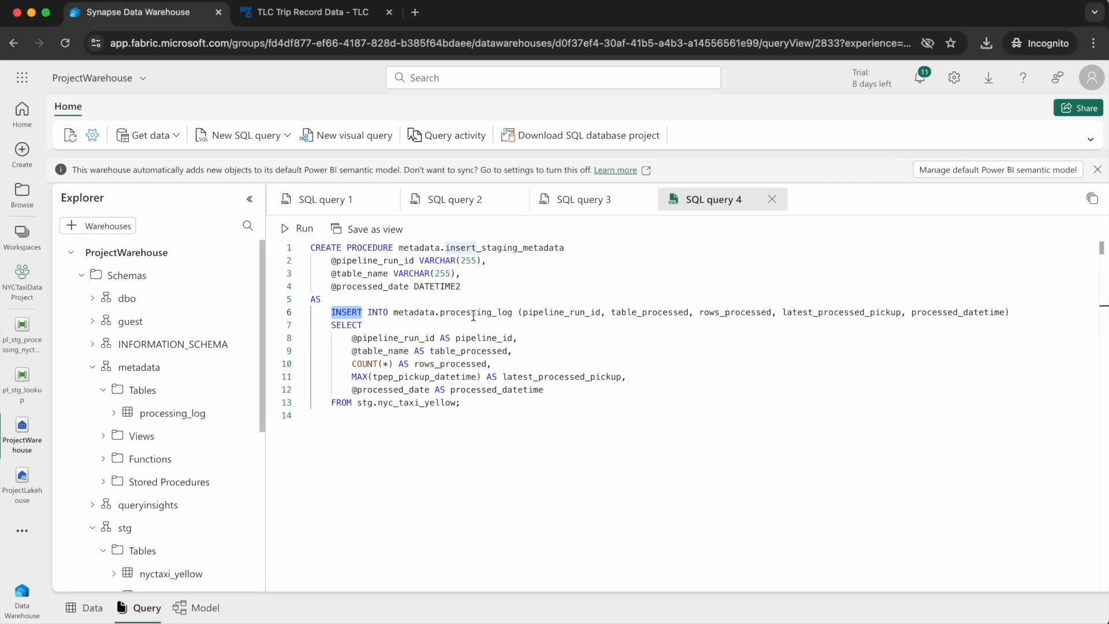
drag(332, 325, 495, 404)
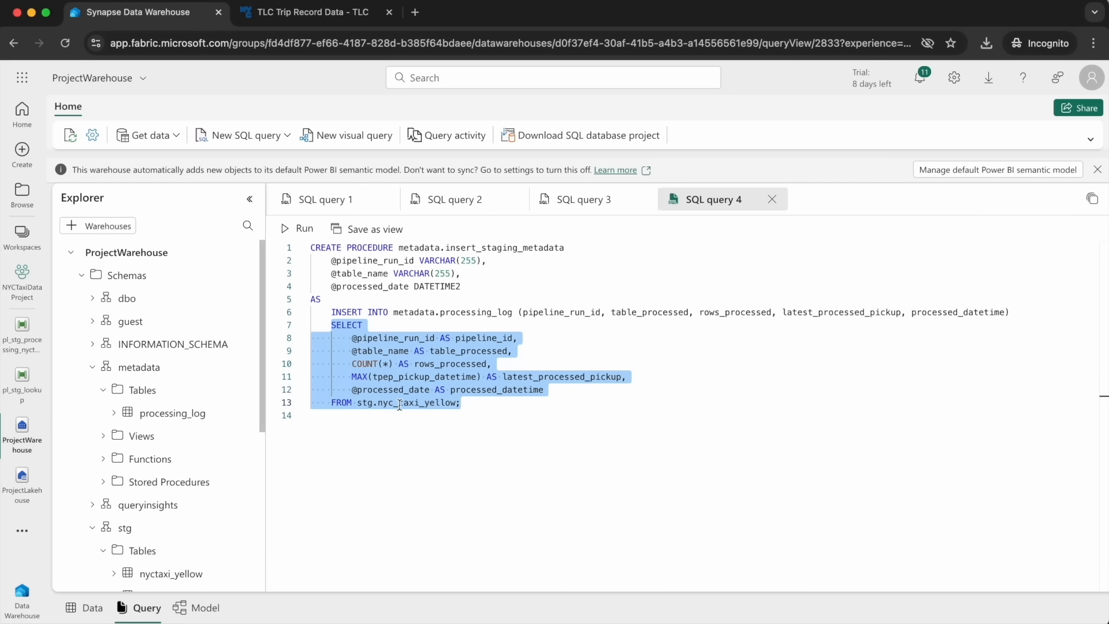
click(462, 337)
click(393, 335)
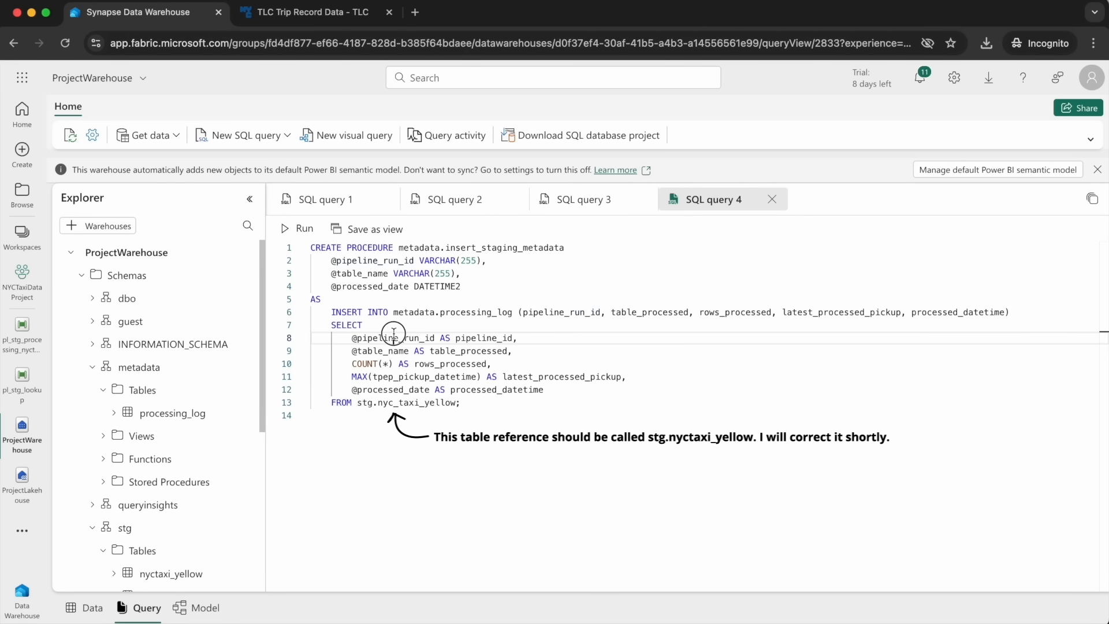
double_click(394, 335)
click(375, 351)
double_click(374, 350)
double_click(397, 337)
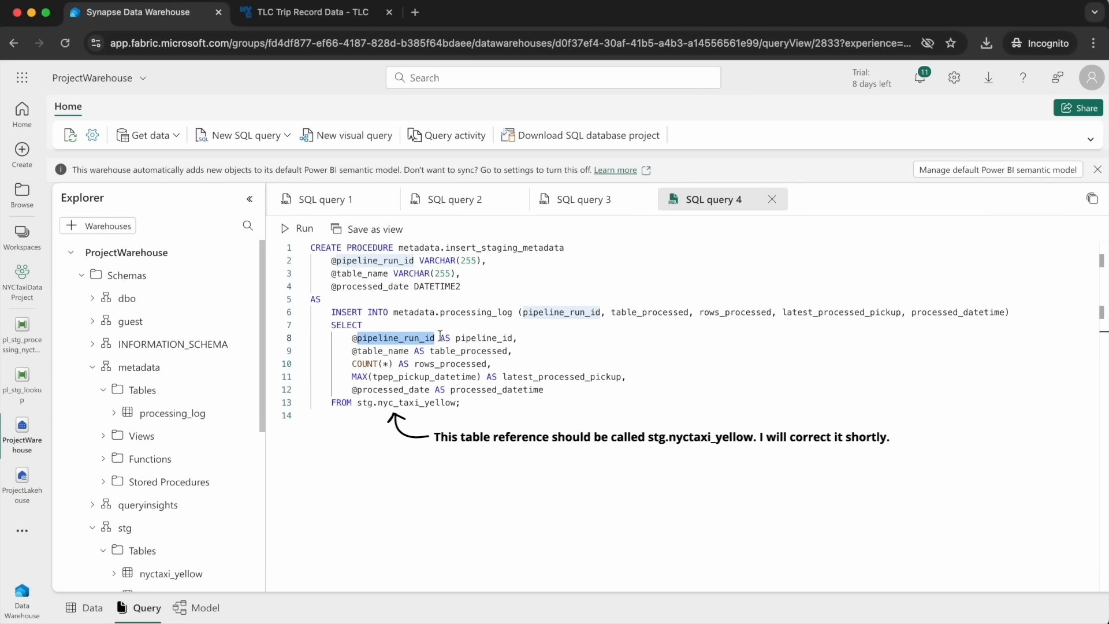
double_click(371, 351)
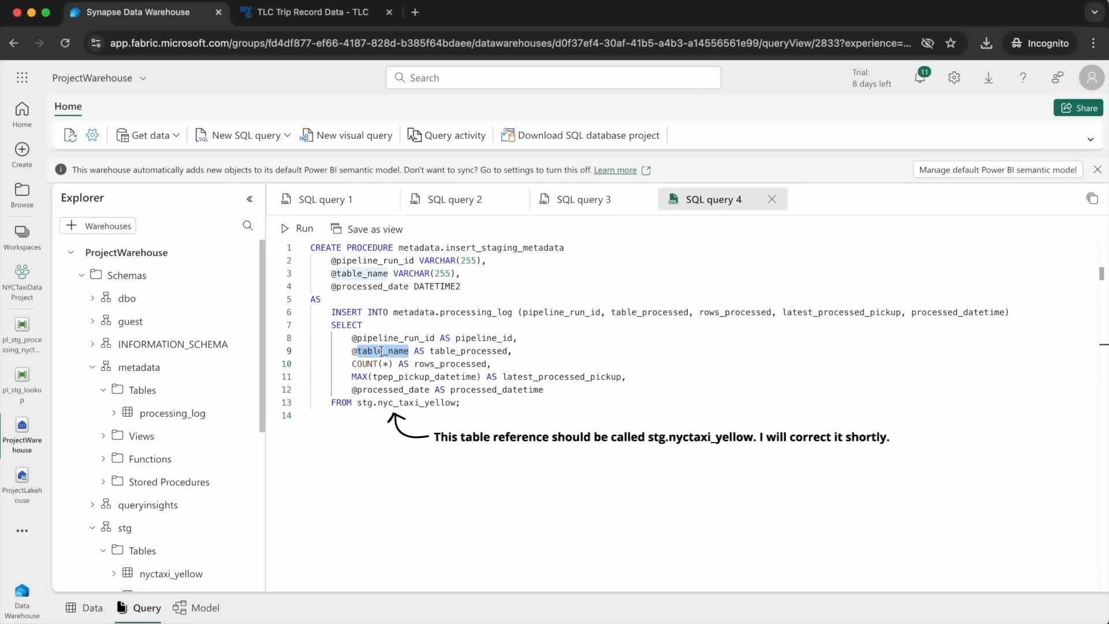
Check the processed_date column in the SELECT, run the CREATE PROCEDURE query, and list the metadata schema's stored procedures.
double_click(391, 390)
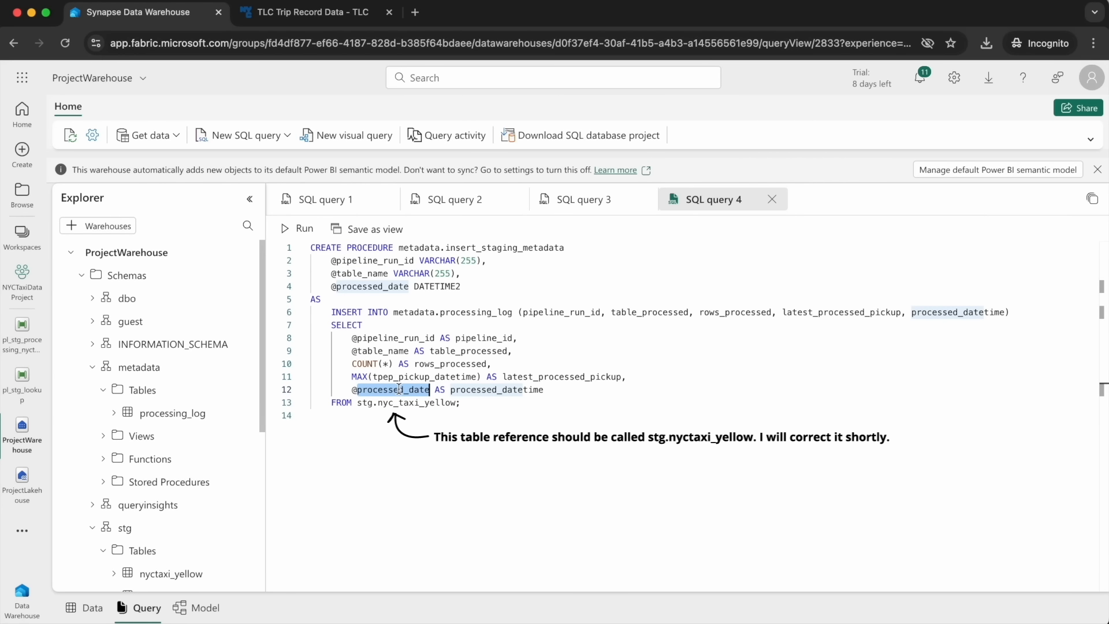
click(487, 402)
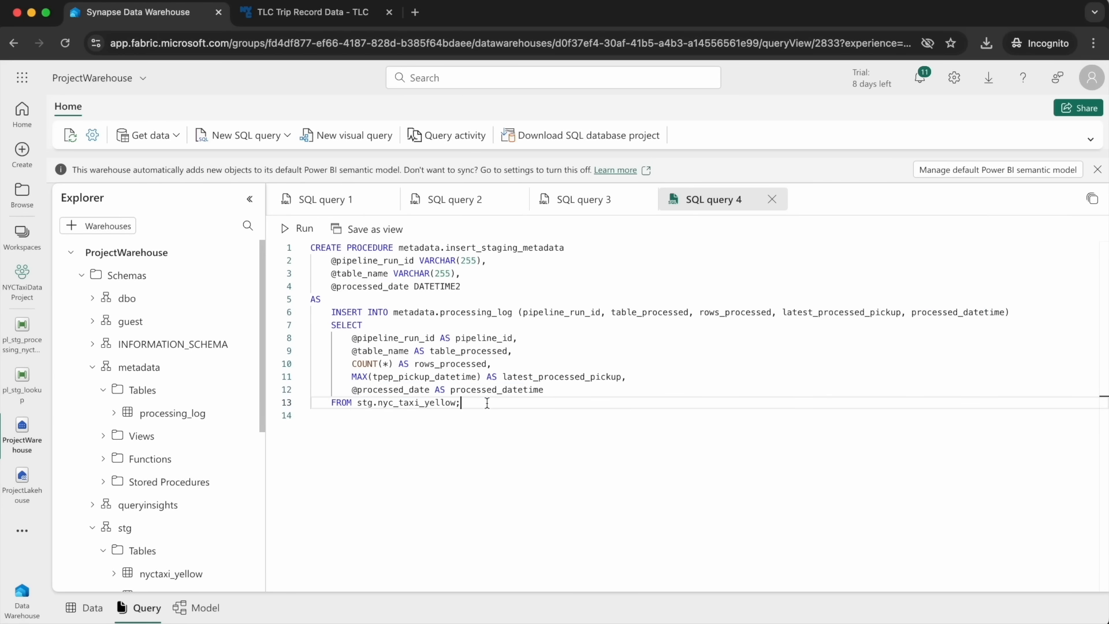
click(304, 229)
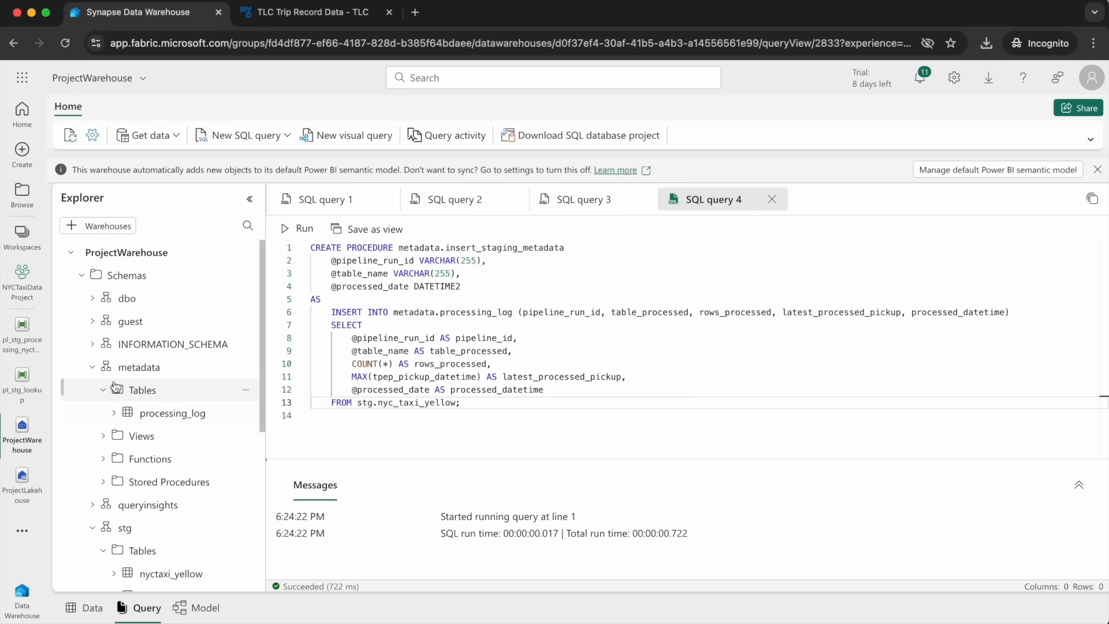
click(105, 483)
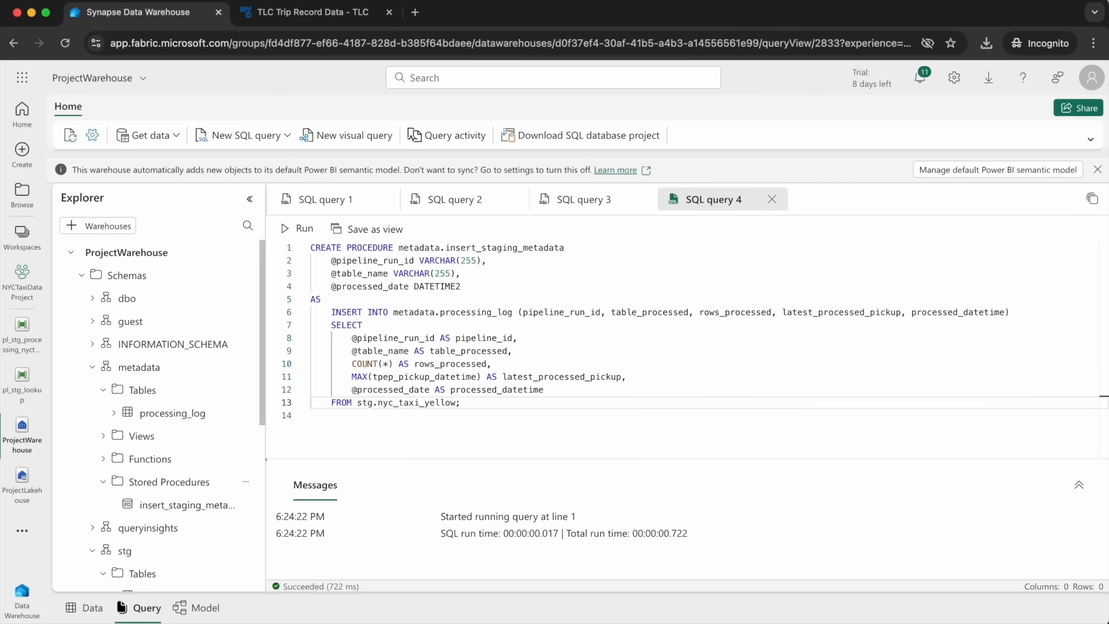
In the pl_stg_processing_nyctaxi pipeline, add a Stored procedure activity that runs on success of SP Removing Outlier Dates.
click(23, 344)
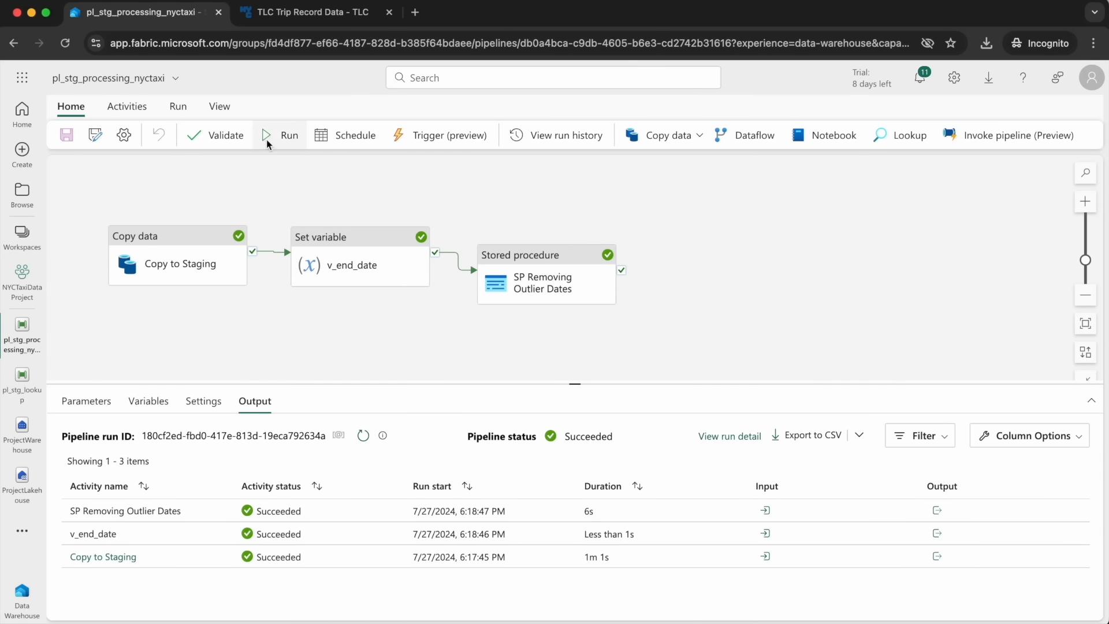
click(125, 107)
click(922, 135)
text(stored)
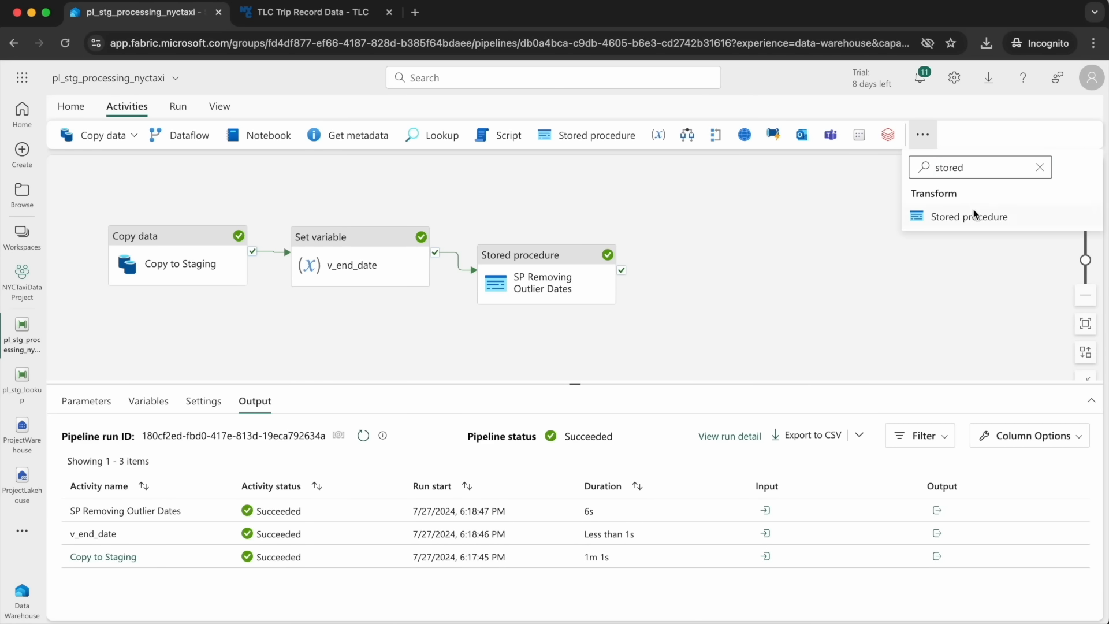
click(976, 215)
drag(330, 220, 762, 225)
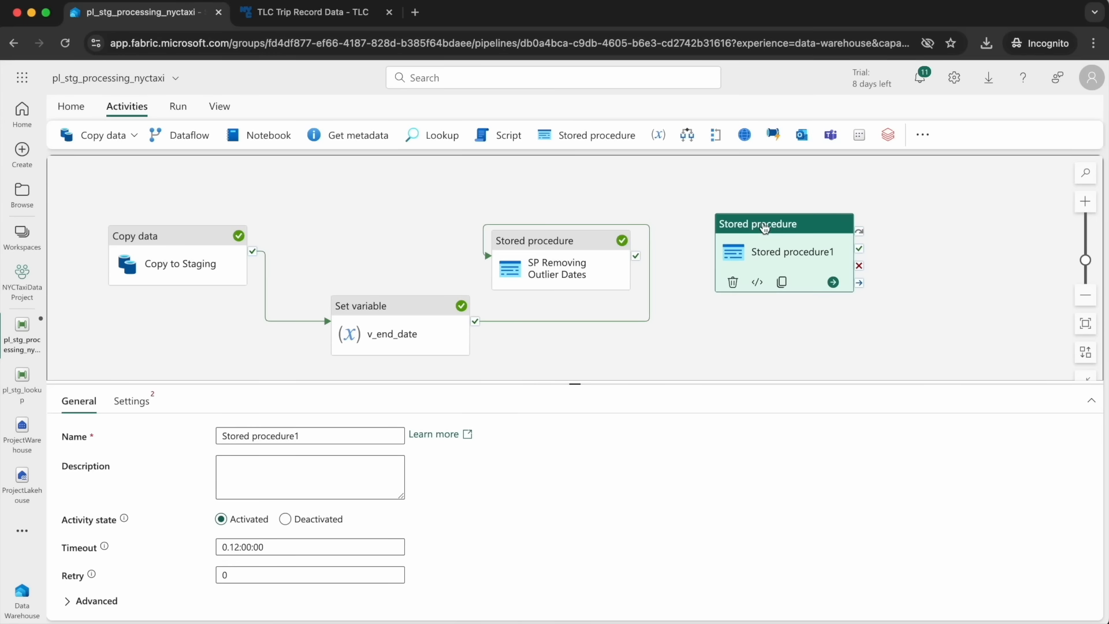
drag(564, 255, 564, 288)
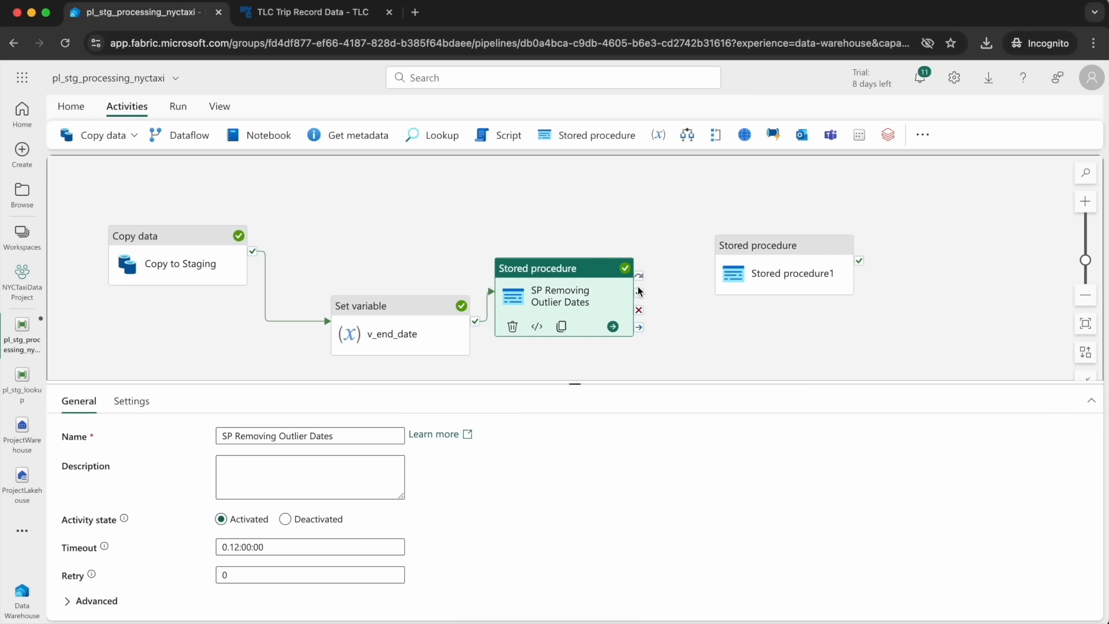
drag(640, 295, 751, 271)
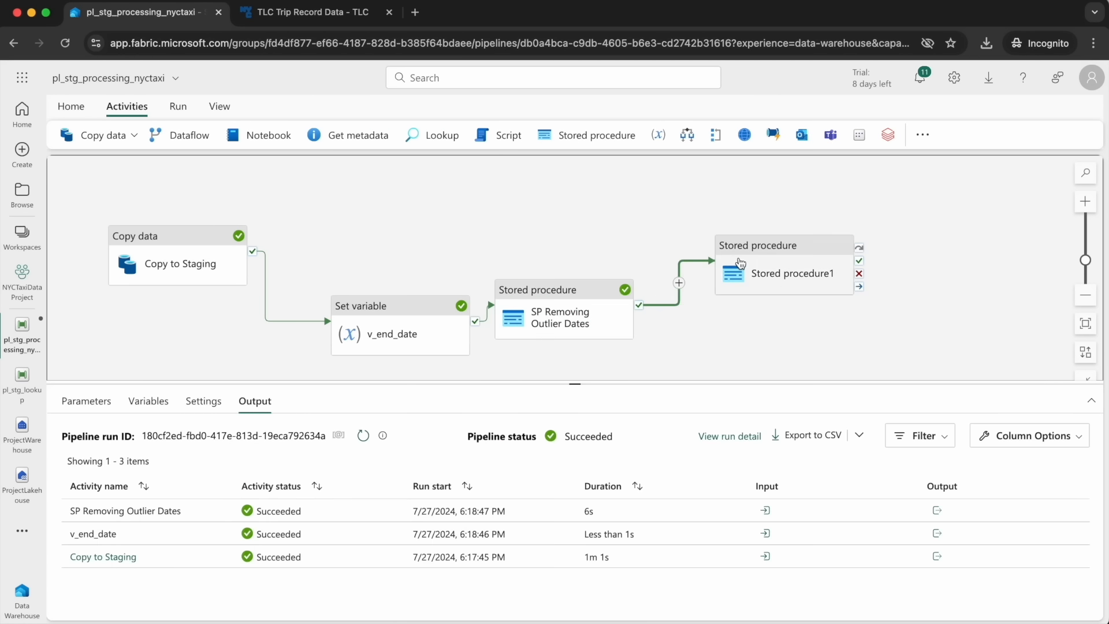
Rename the new stored procedure activity as SP Loading Staging Metadata.
click(782, 272)
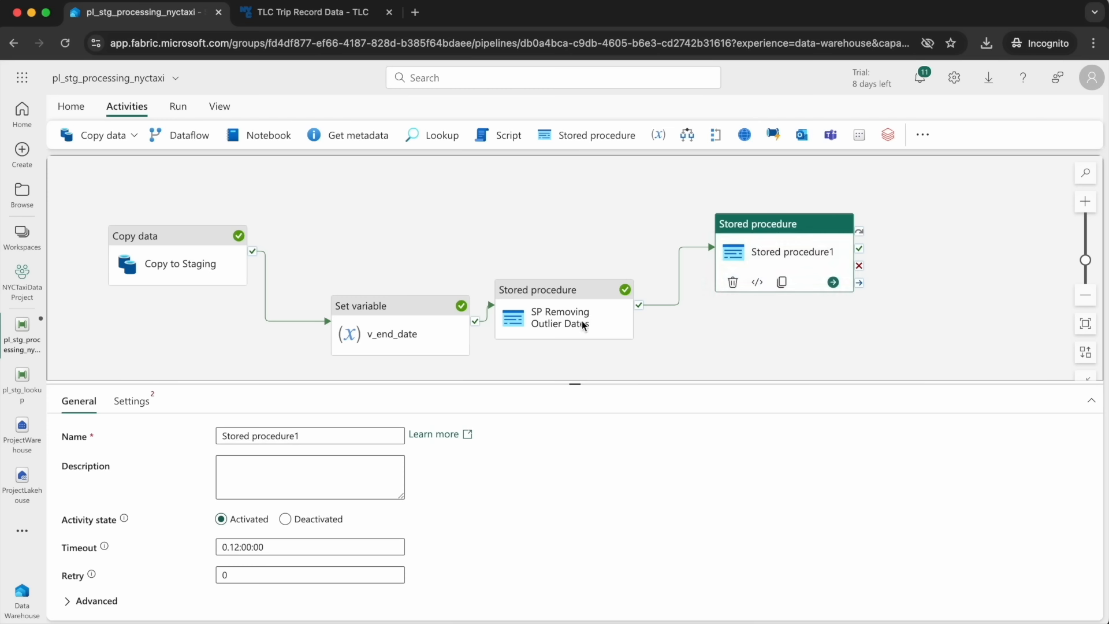
triple_click(239, 441)
text(SP Loading Staging Metadata)
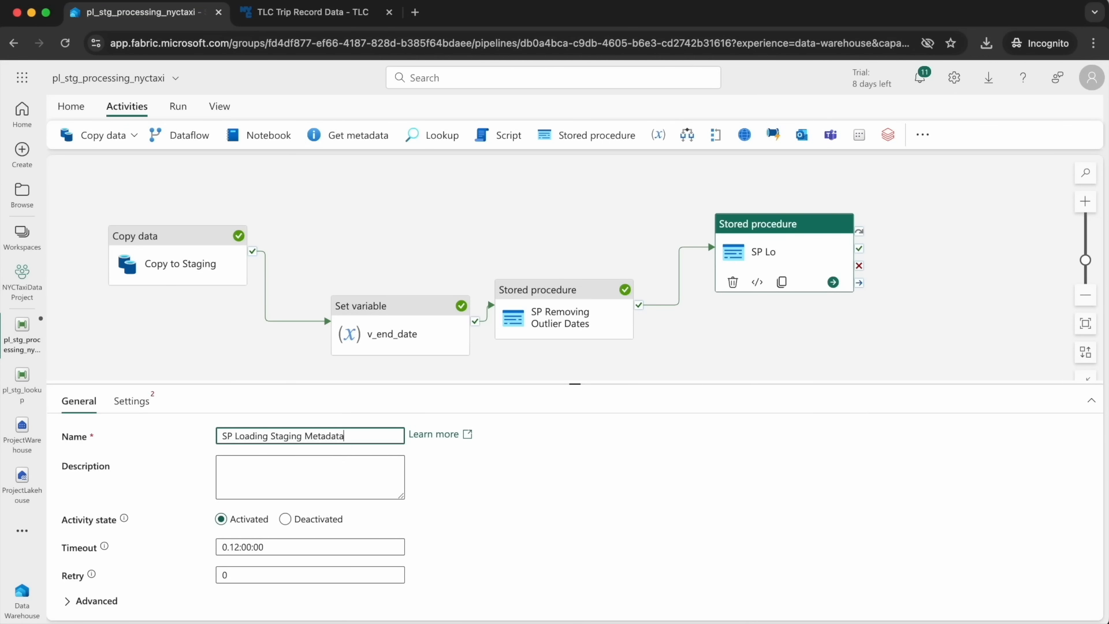
Connect the activity to ProjectWarehouse, select the [metadata].[insert_staging_metadata] stored procedure, and import its parameters.
click(133, 401)
click(271, 438)
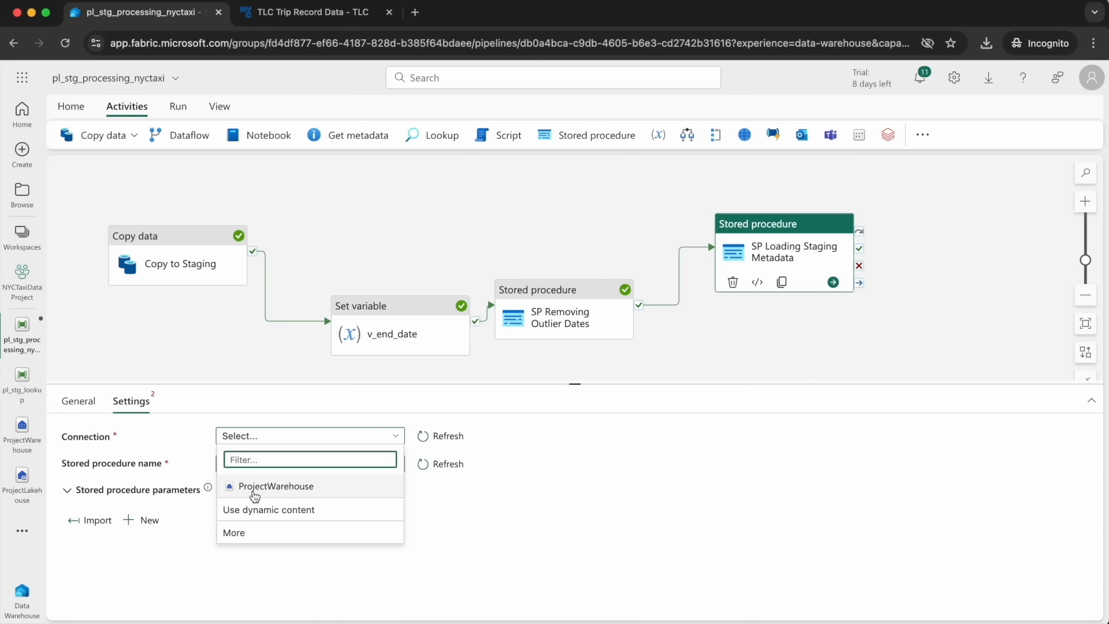
click(254, 487)
click(423, 466)
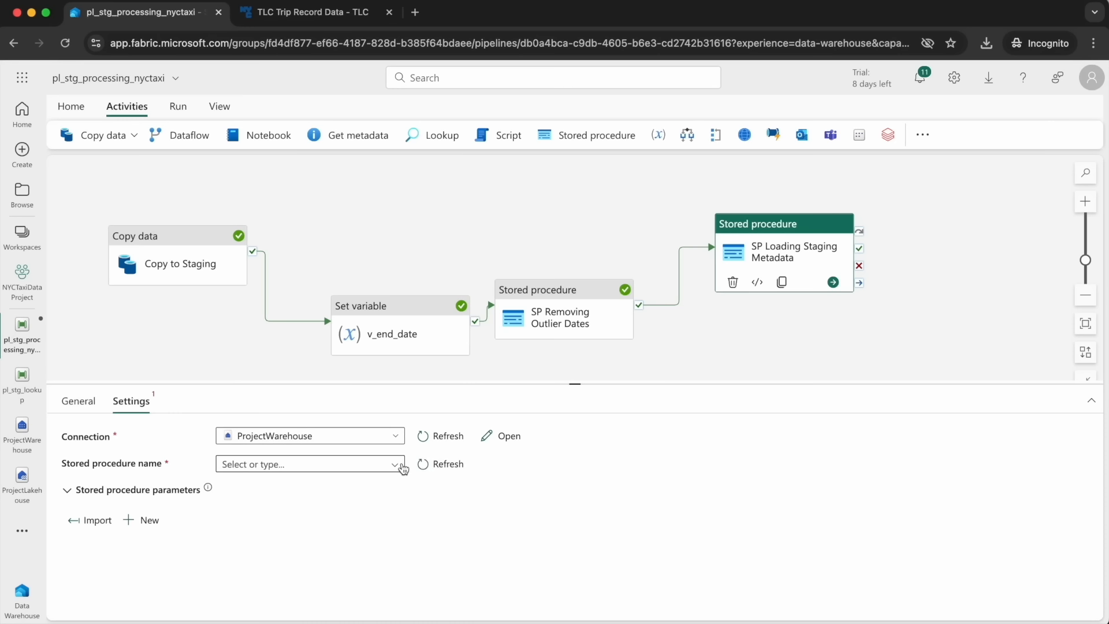
click(396, 465)
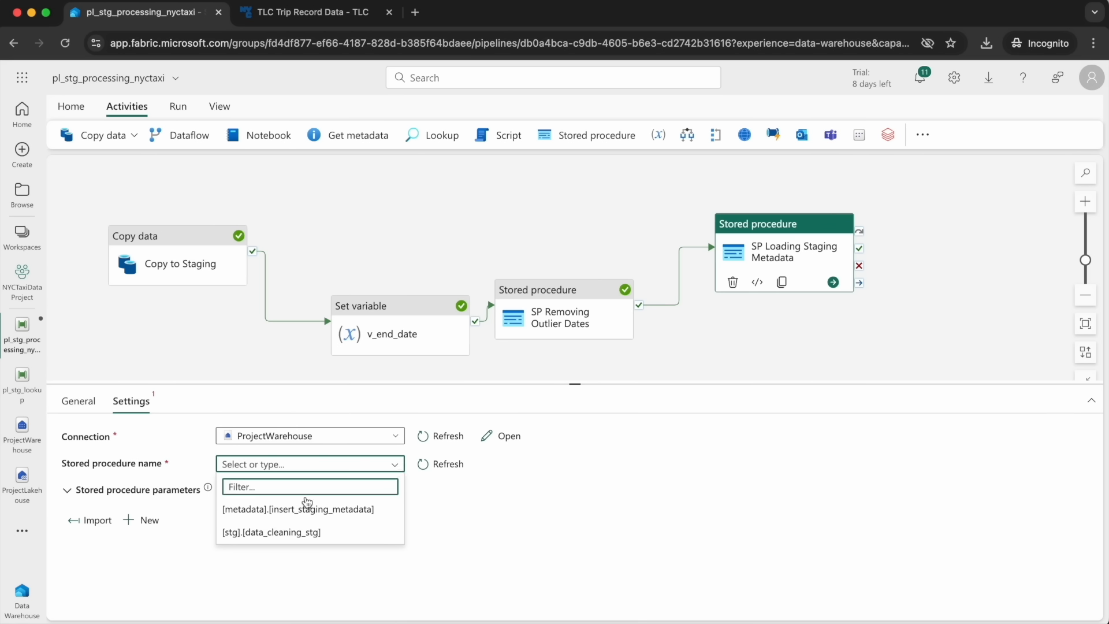
click(265, 510)
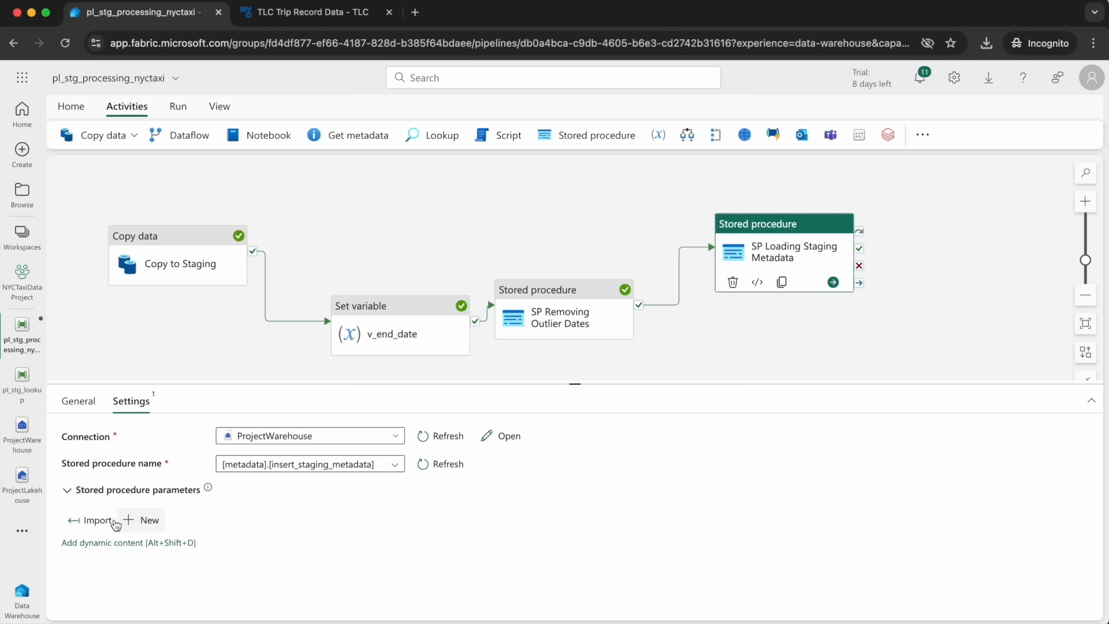
click(92, 519)
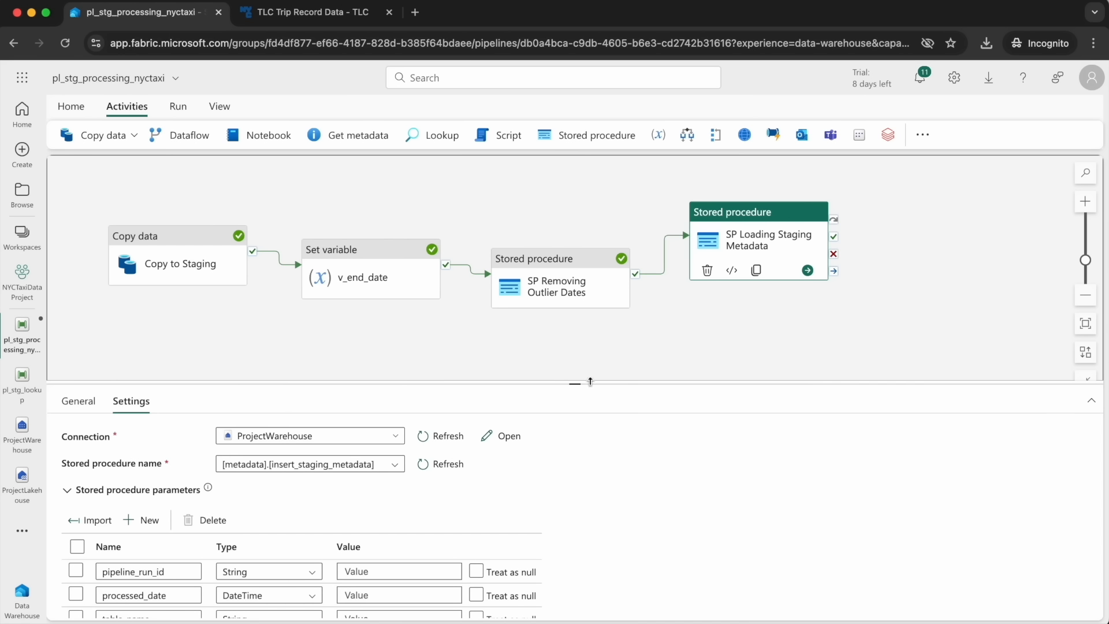
drag(577, 379, 575, 323)
click(373, 512)
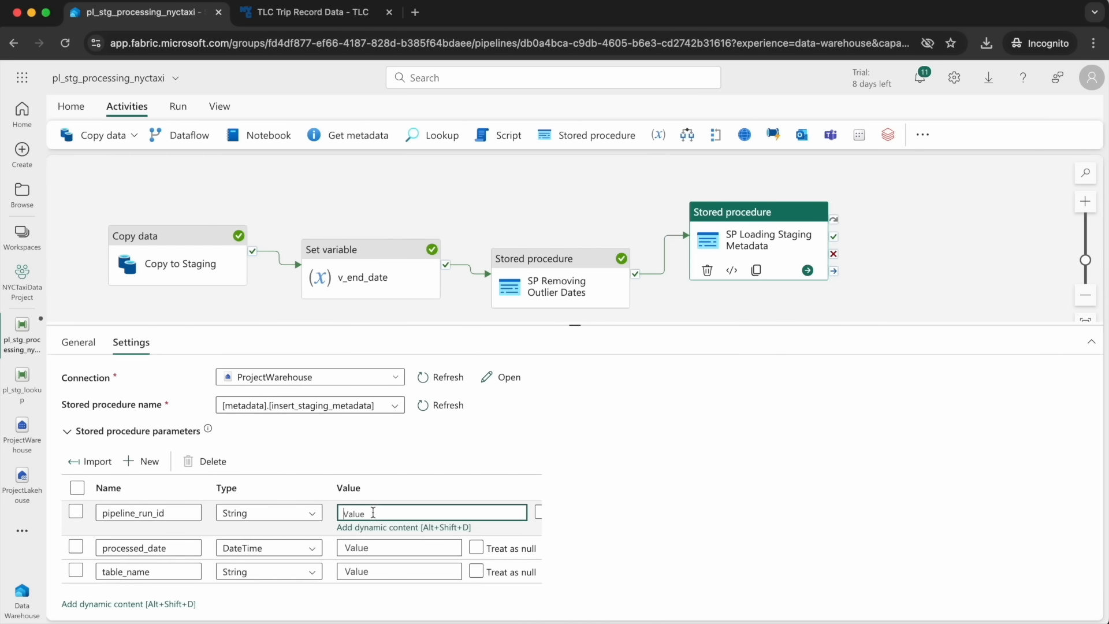
click(363, 527)
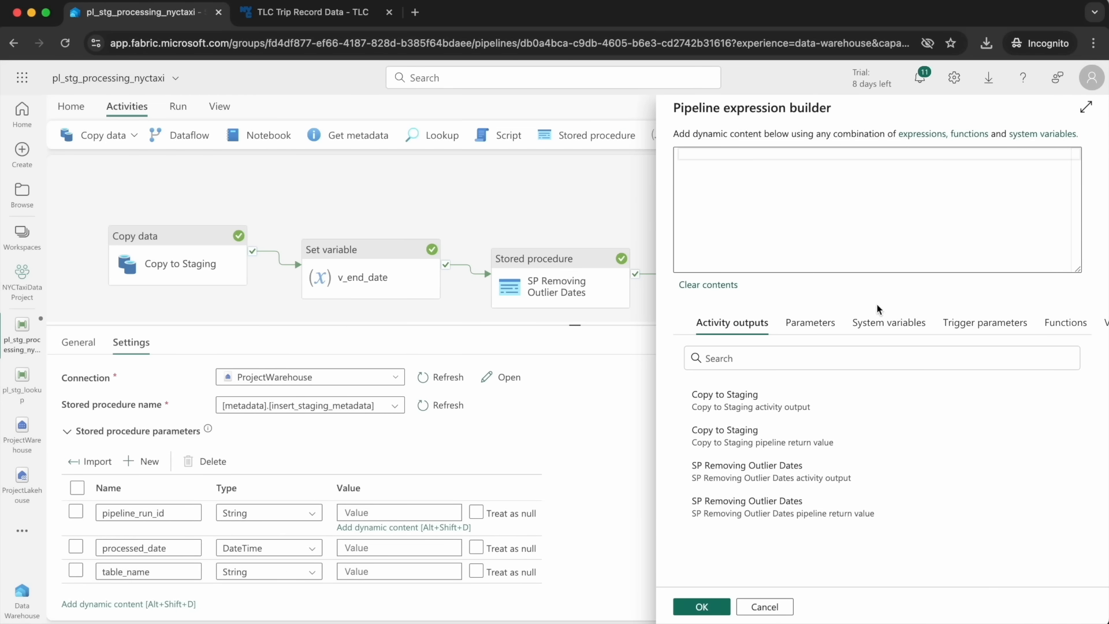
click(888, 322)
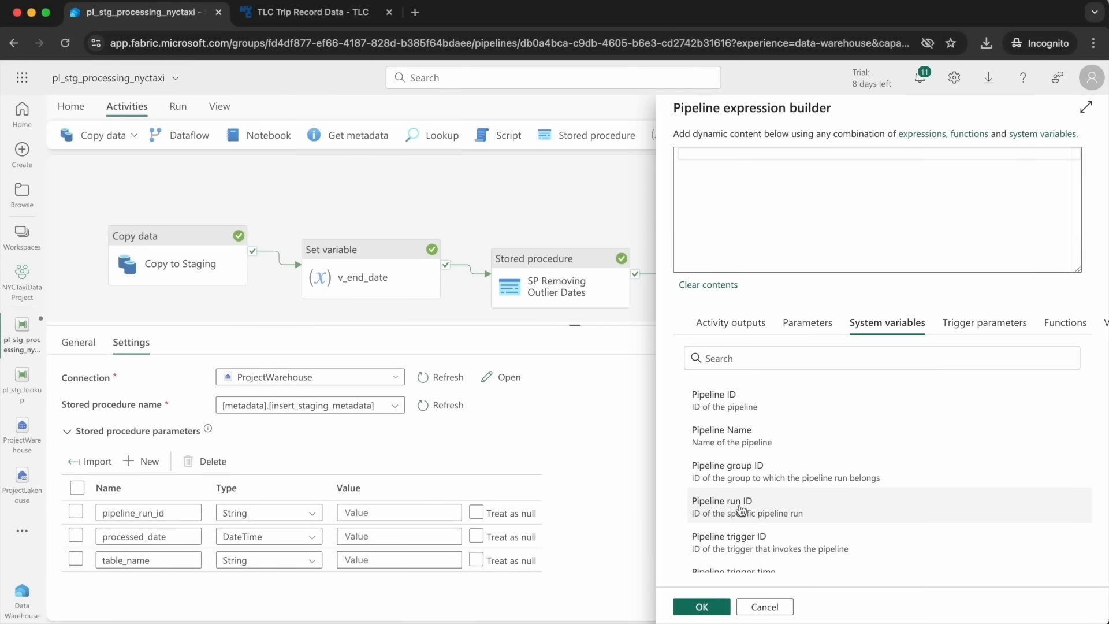
click(741, 509)
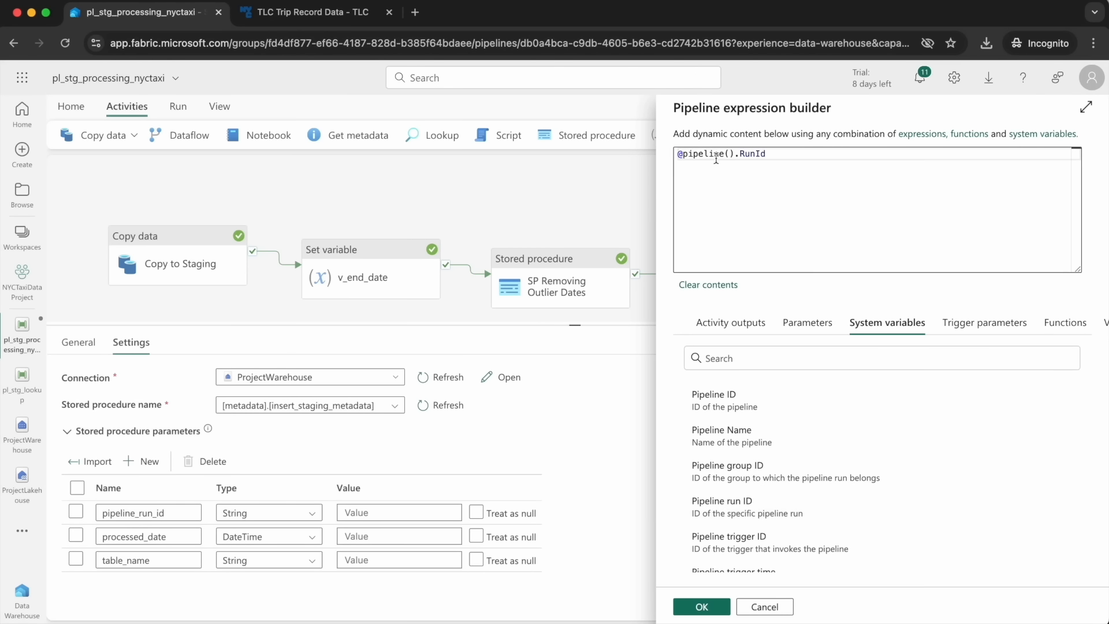
click(700, 608)
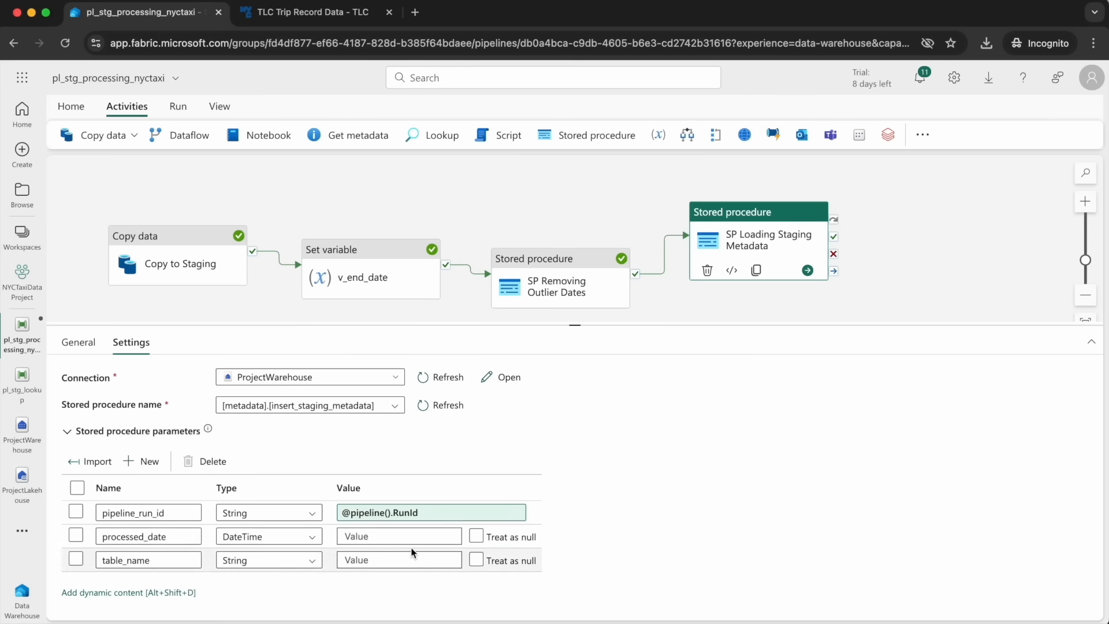
click(378, 536)
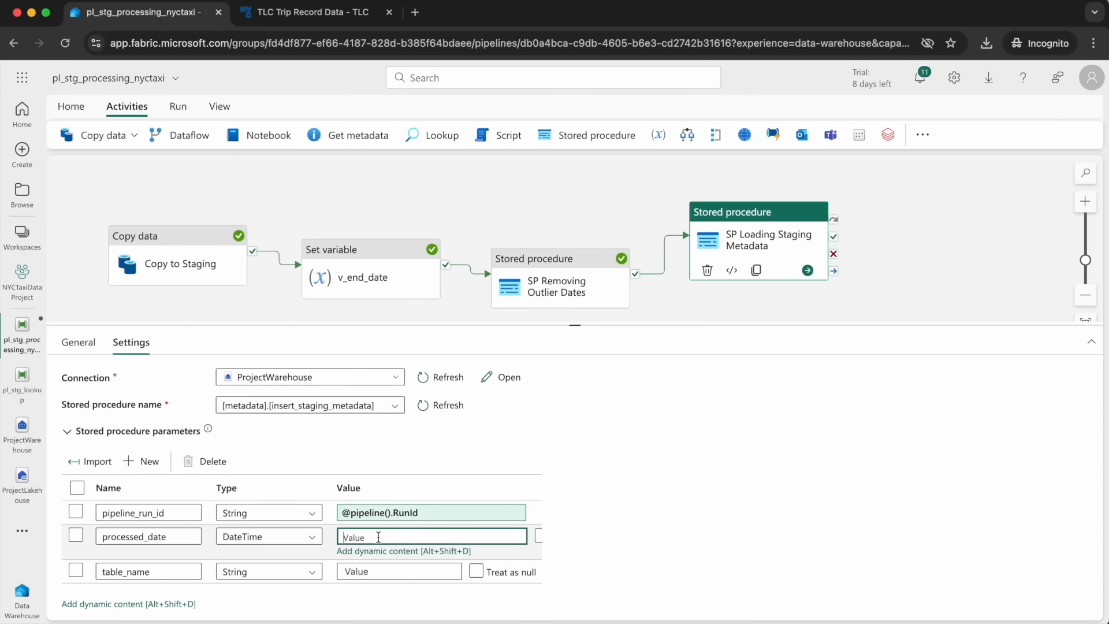
click(393, 552)
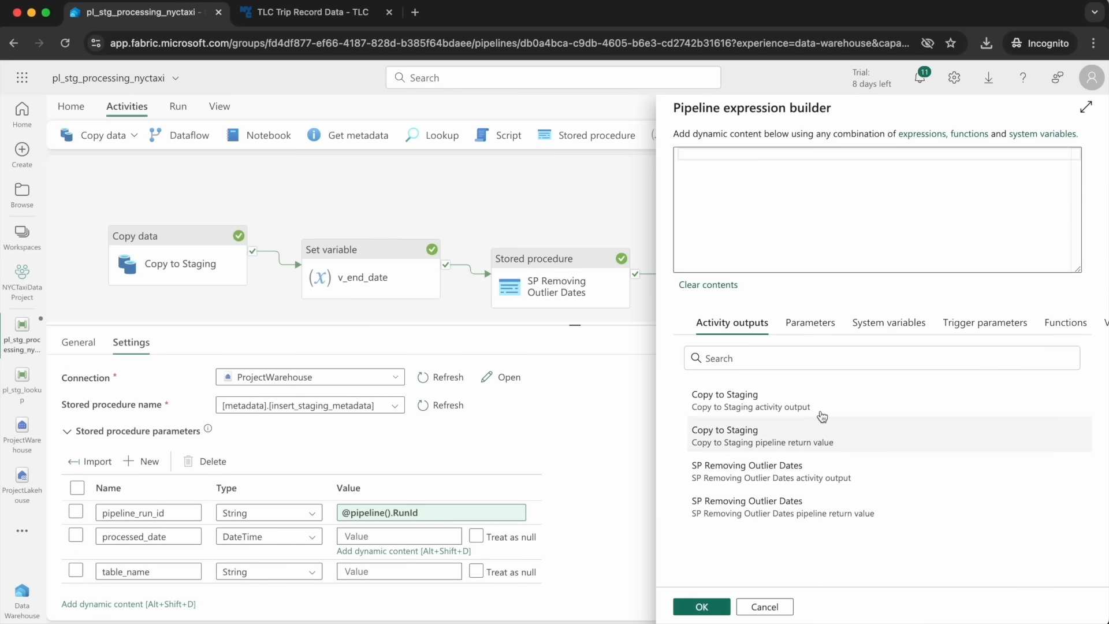
click(888, 333)
scroll(777, 471, down, 3)
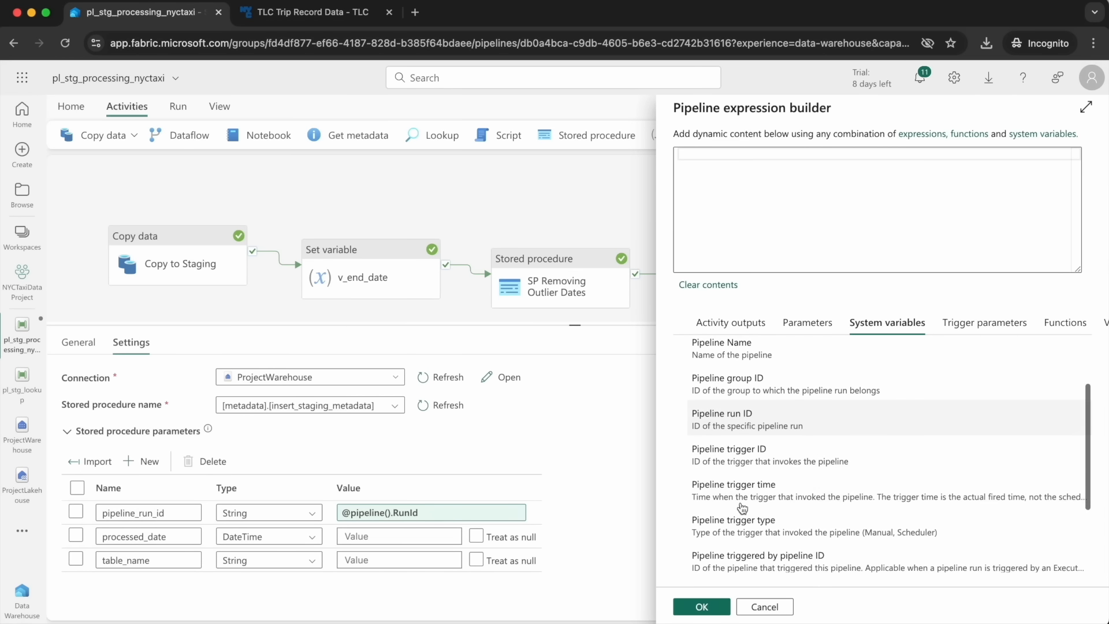
click(780, 492)
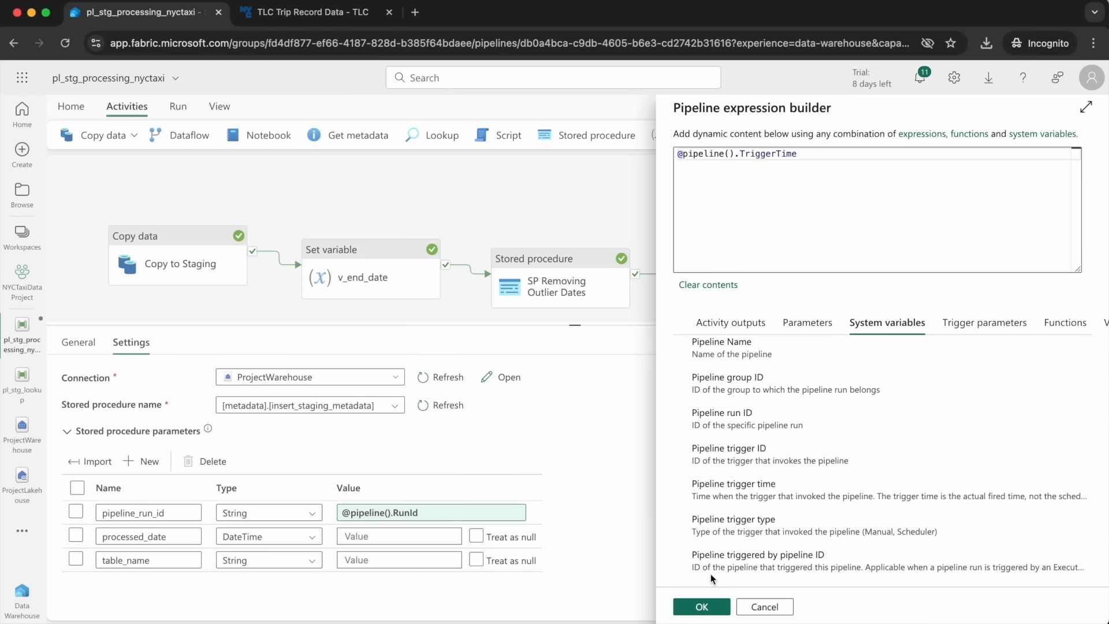
click(702, 607)
Enter the staging table's name as the value of the table_name parameter.
click(348, 560)
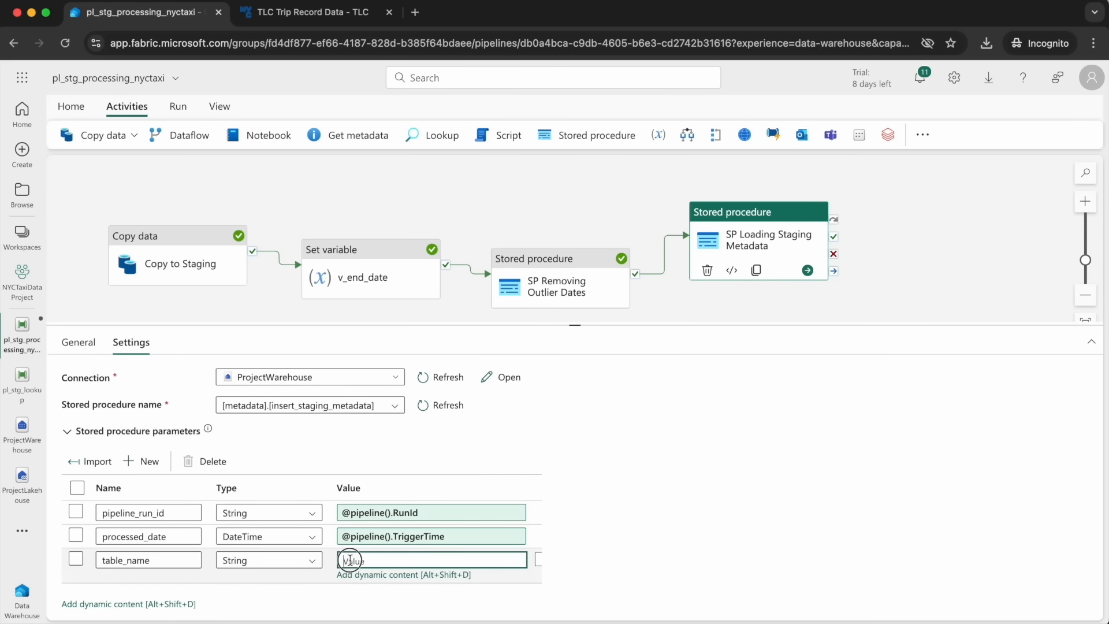
text(sta)
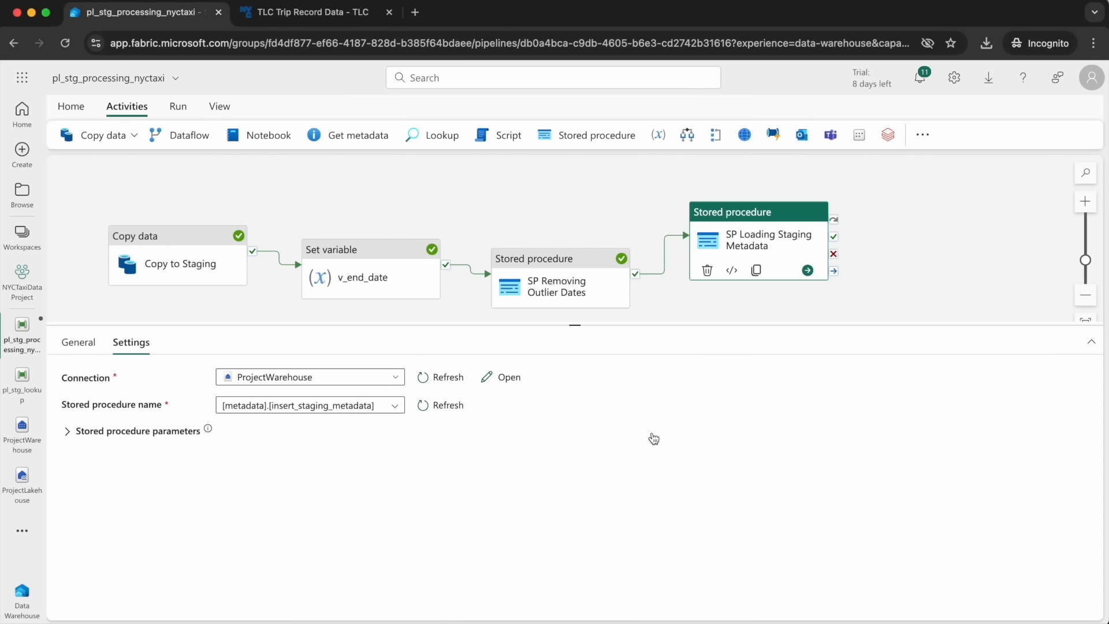
drag(574, 322, 574, 468)
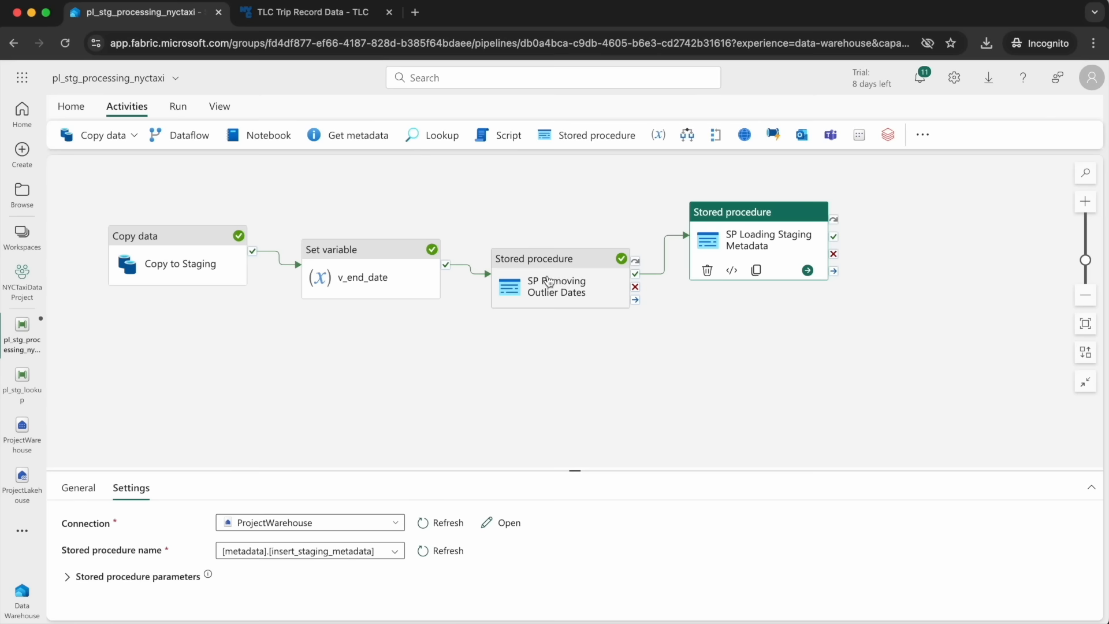
Deactivate the Copy to Staging, v_end_date and SP Removing Outlier Dates activities in the pipeline.
click(176, 237)
click(78, 488)
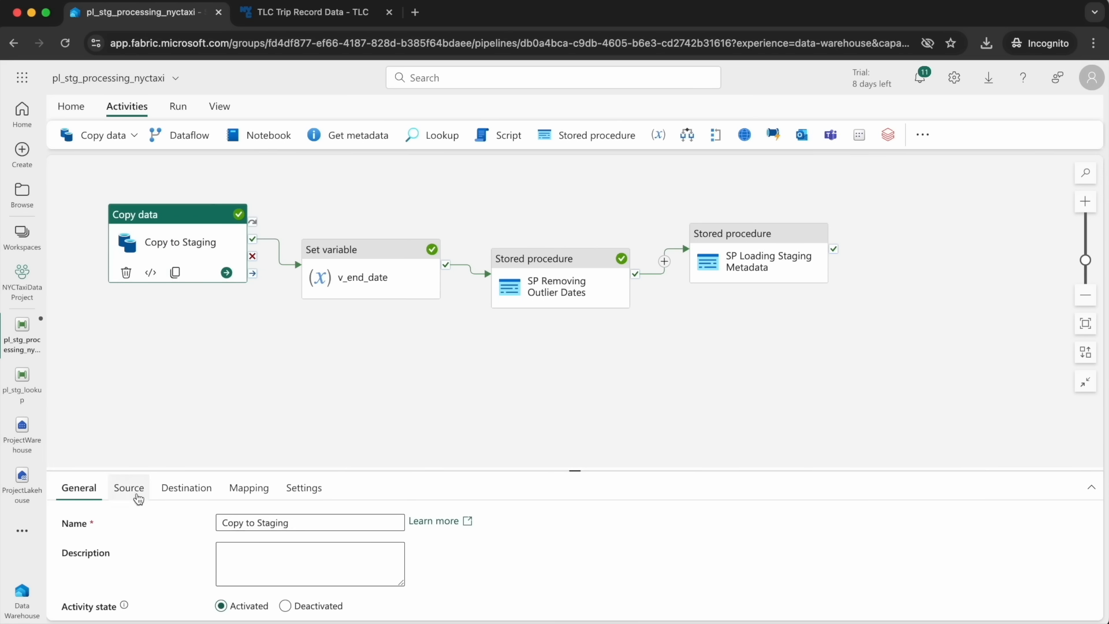
click(289, 605)
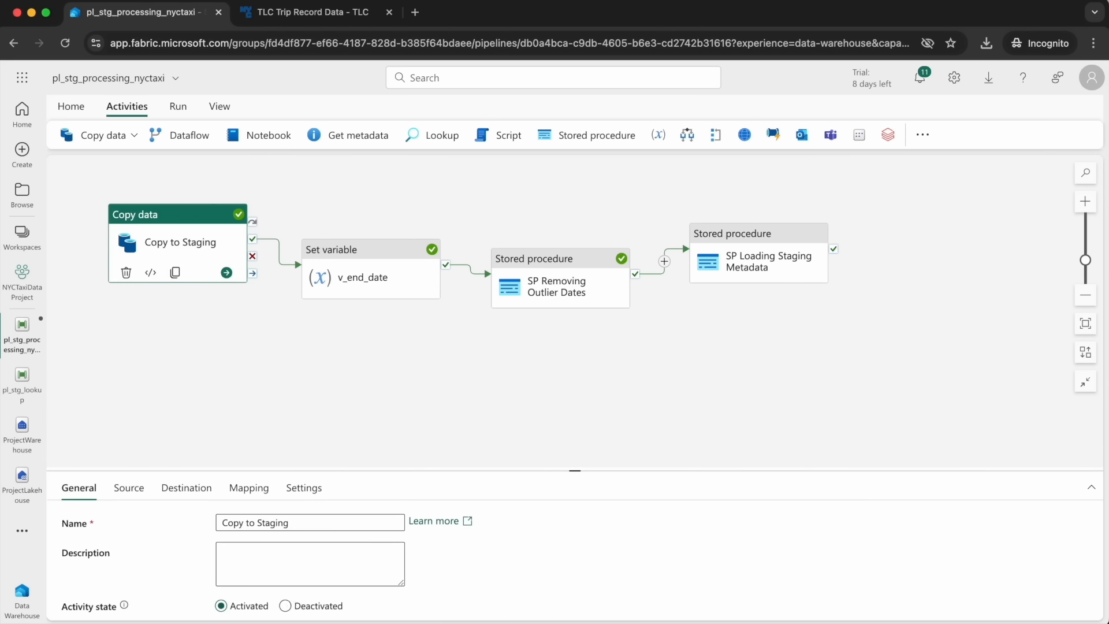
click(285, 605)
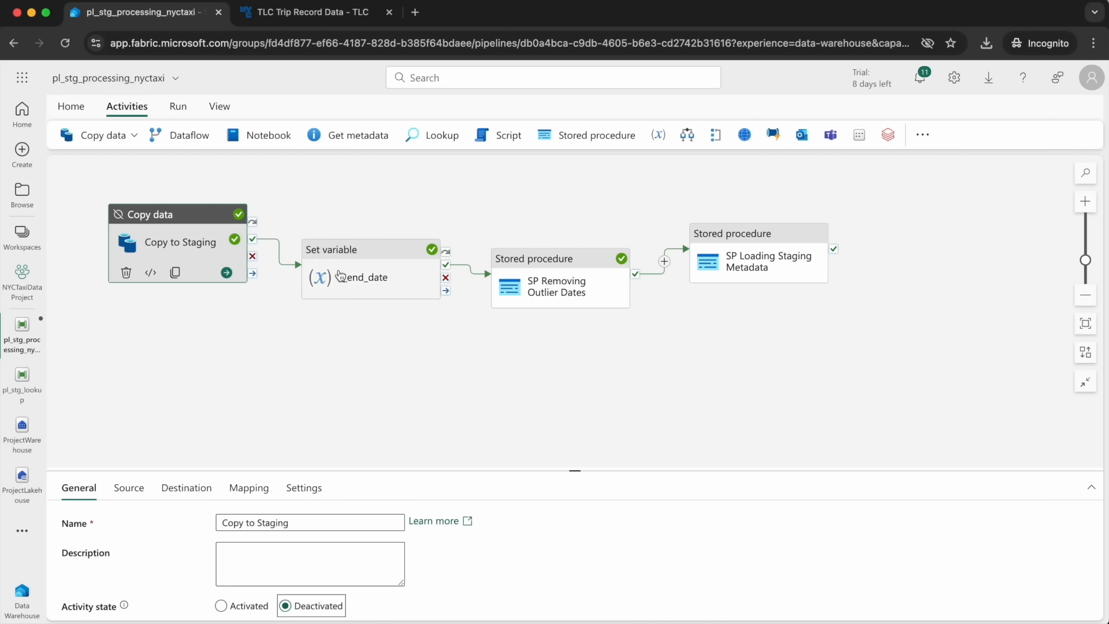
click(364, 280)
click(286, 606)
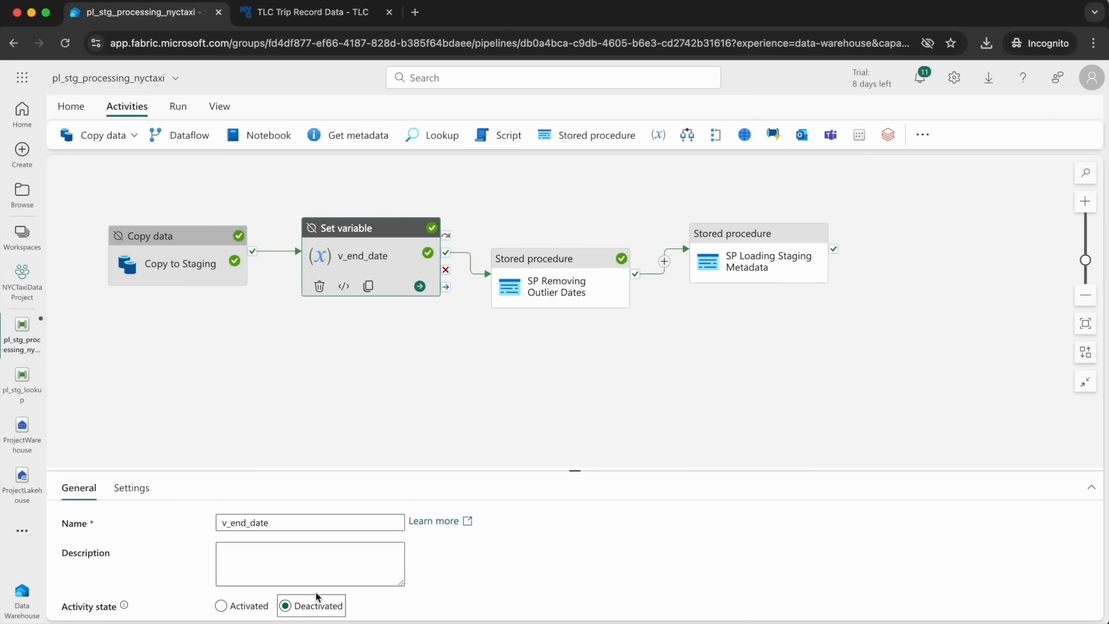
click(534, 295)
click(285, 605)
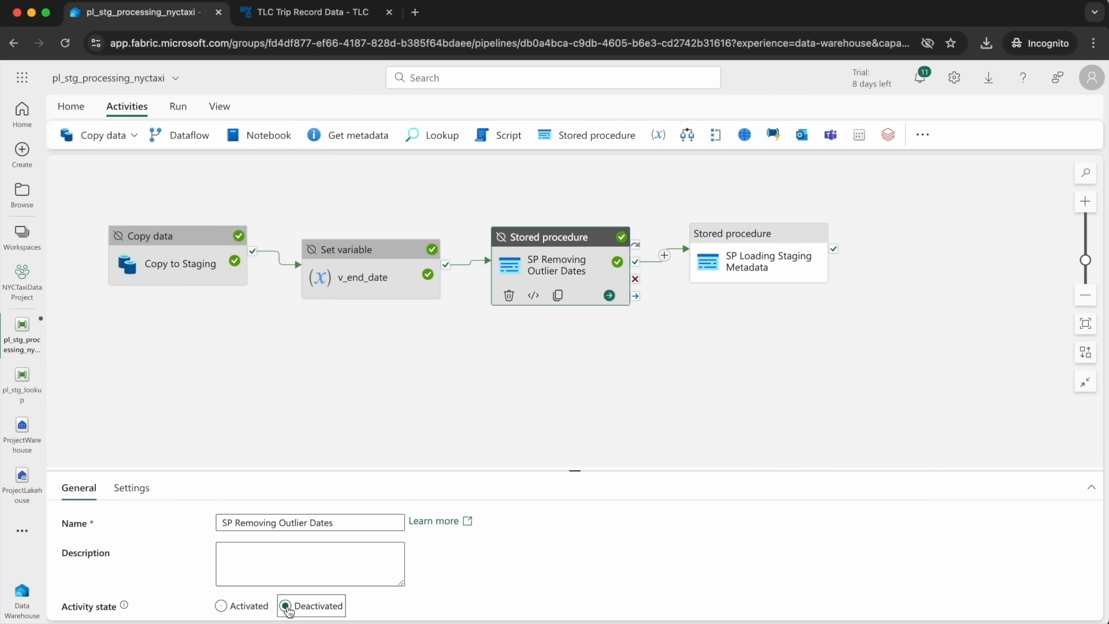
click(598, 387)
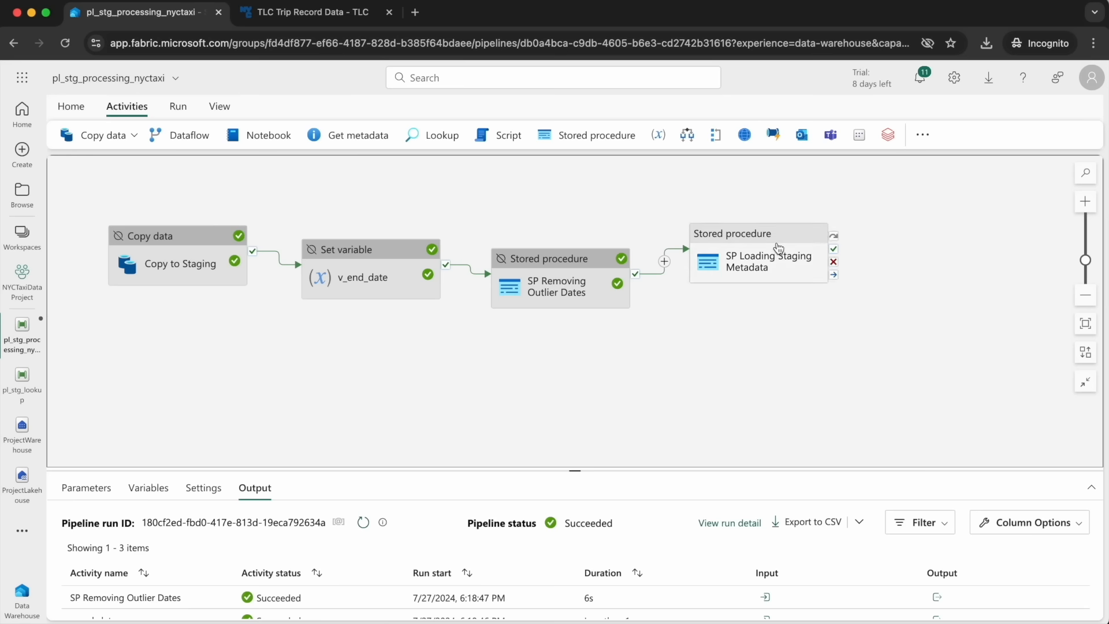
Validate the pipeline, then save and run it with only the SP Loading Staging Metadata activity active.
click(735, 249)
click(71, 108)
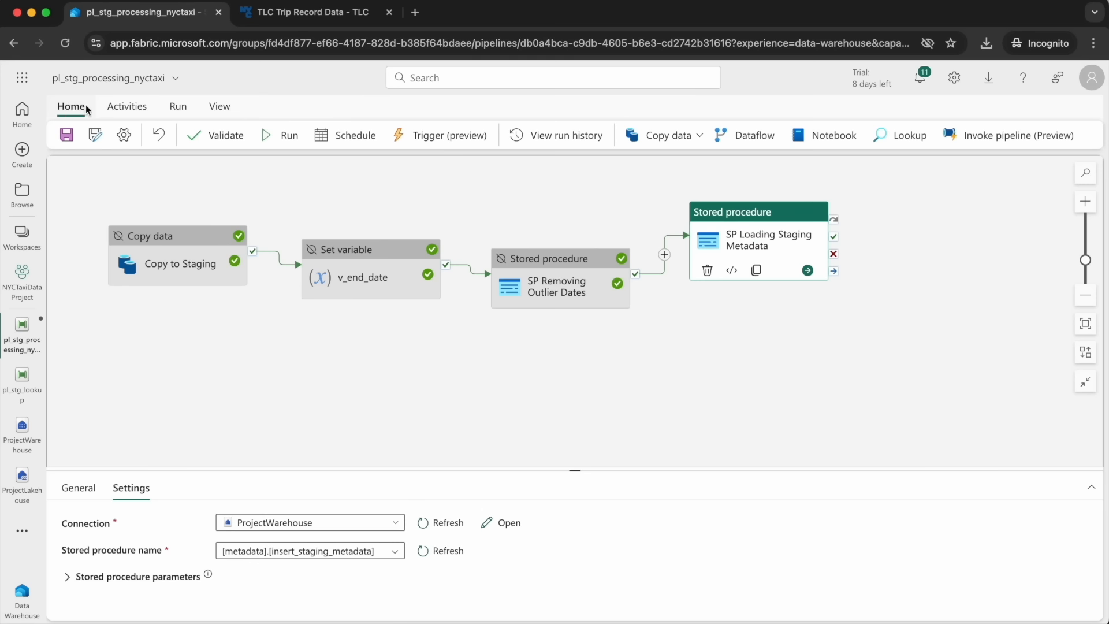
click(205, 135)
click(907, 602)
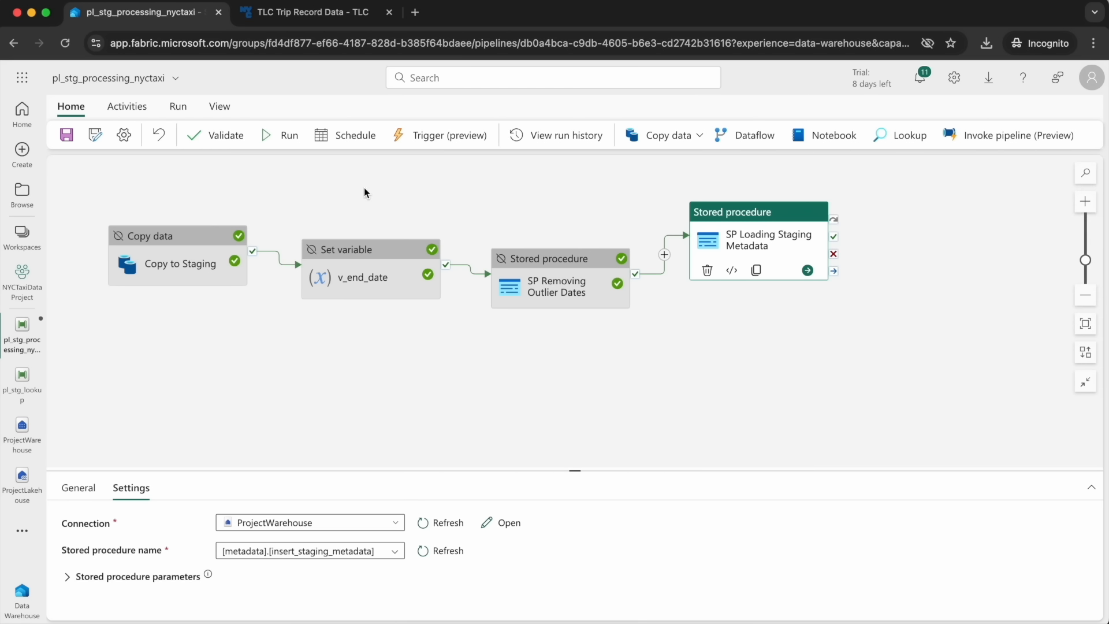
click(269, 135)
click(550, 395)
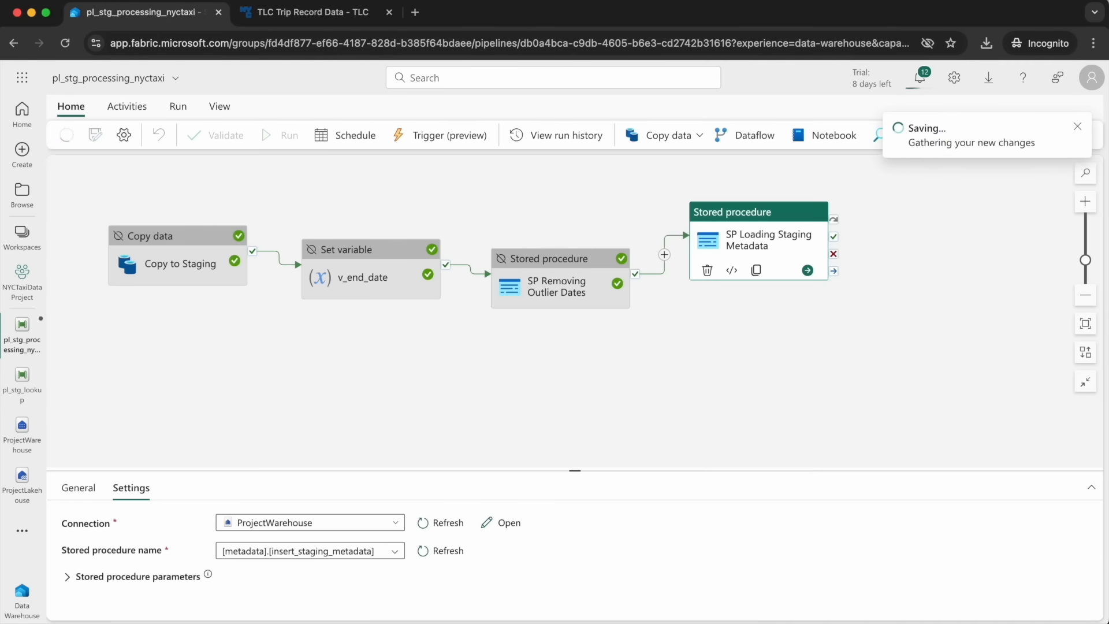
click(745, 260)
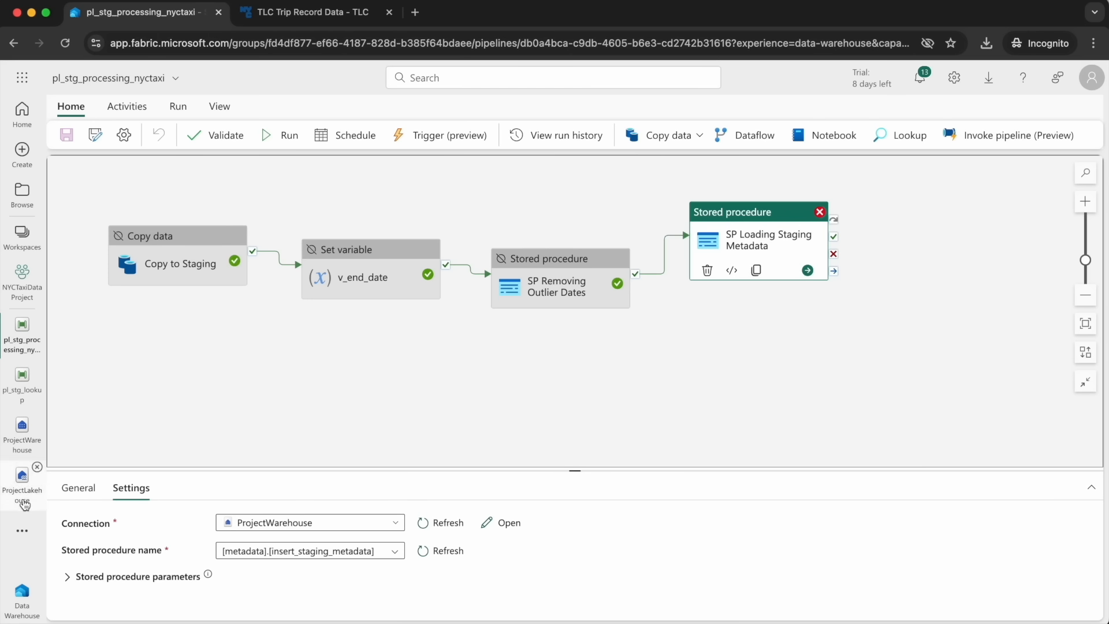
In ProjectWarehouse, alter the metadata.insert_staging_metadata procedure to read from stg.nyctaxi_yellow, and execute the ALTER PROCEDURE statement.
click(22, 430)
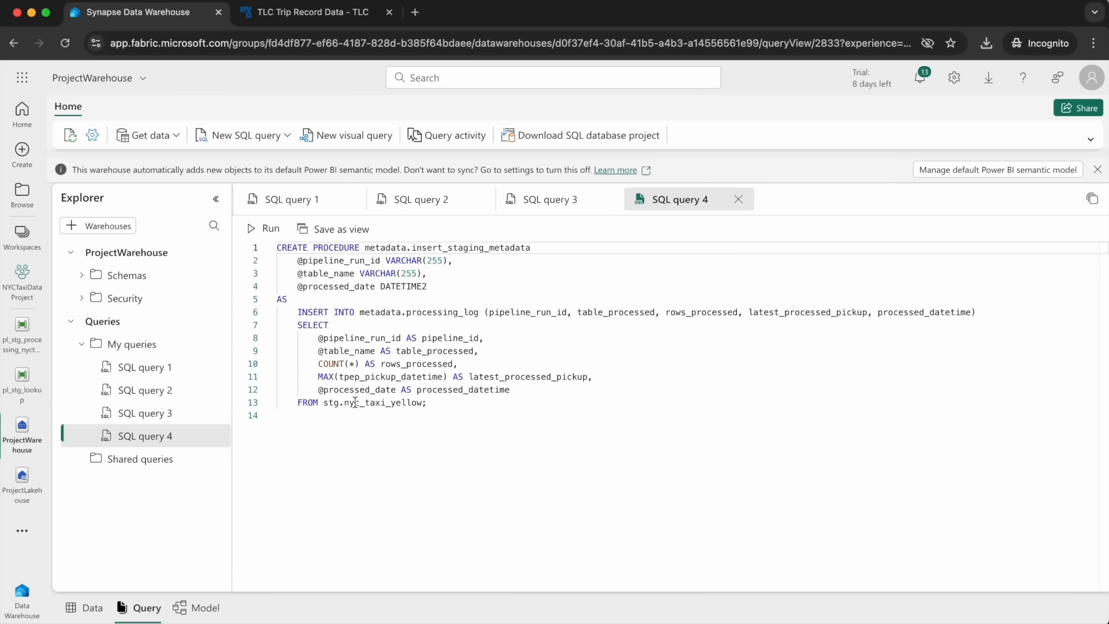
double_click(349, 405)
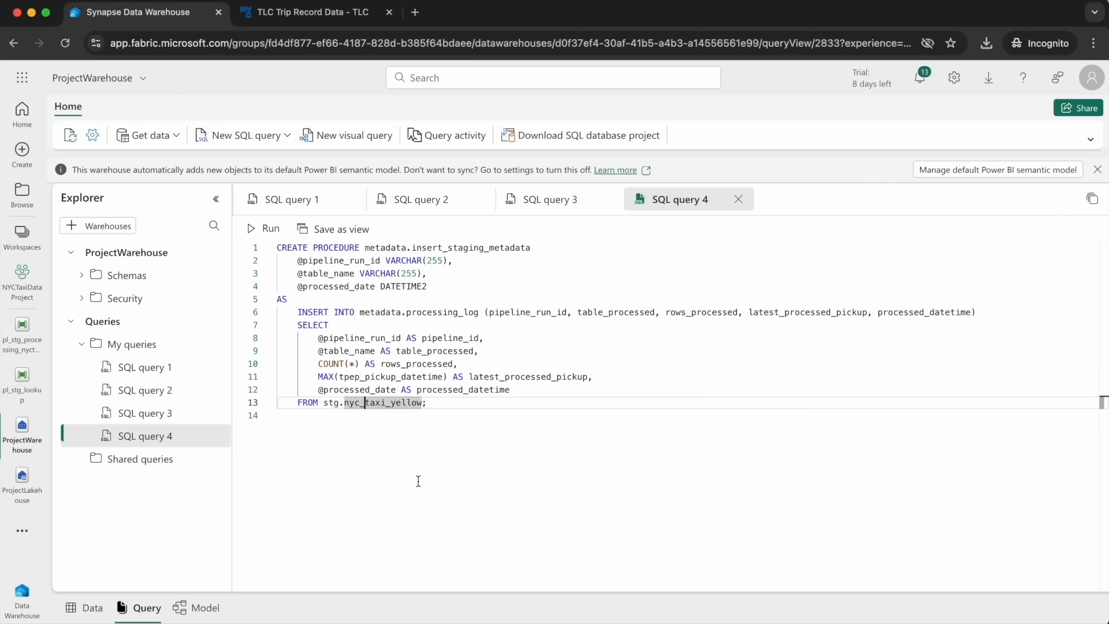
key(BackSpace)
double_click(286, 246)
key(BackSpace)
text(ALTER)
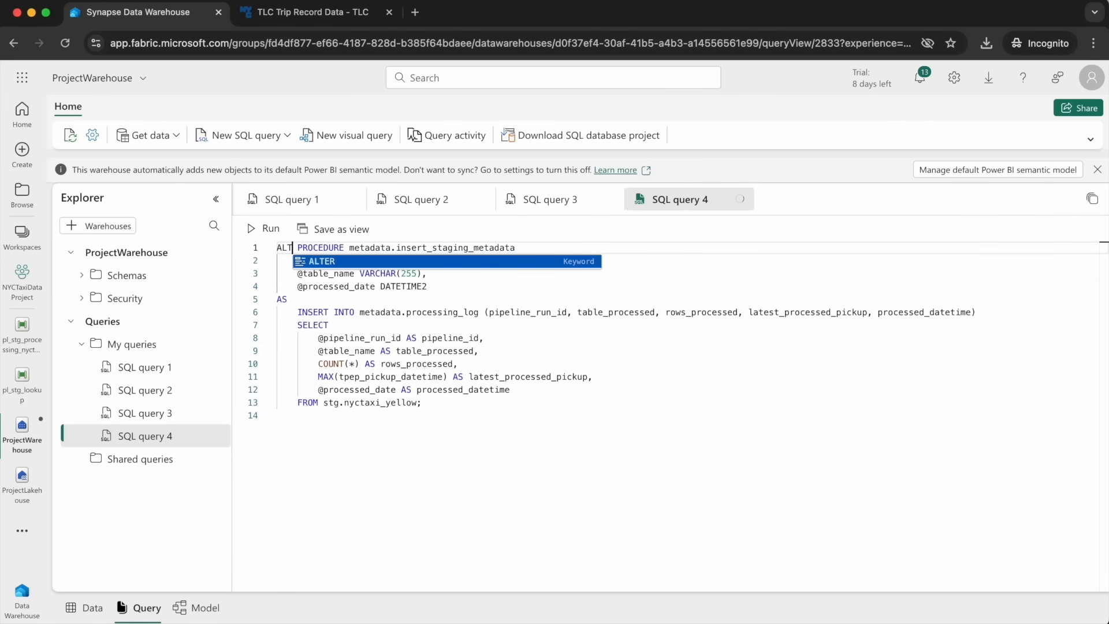
click(268, 230)
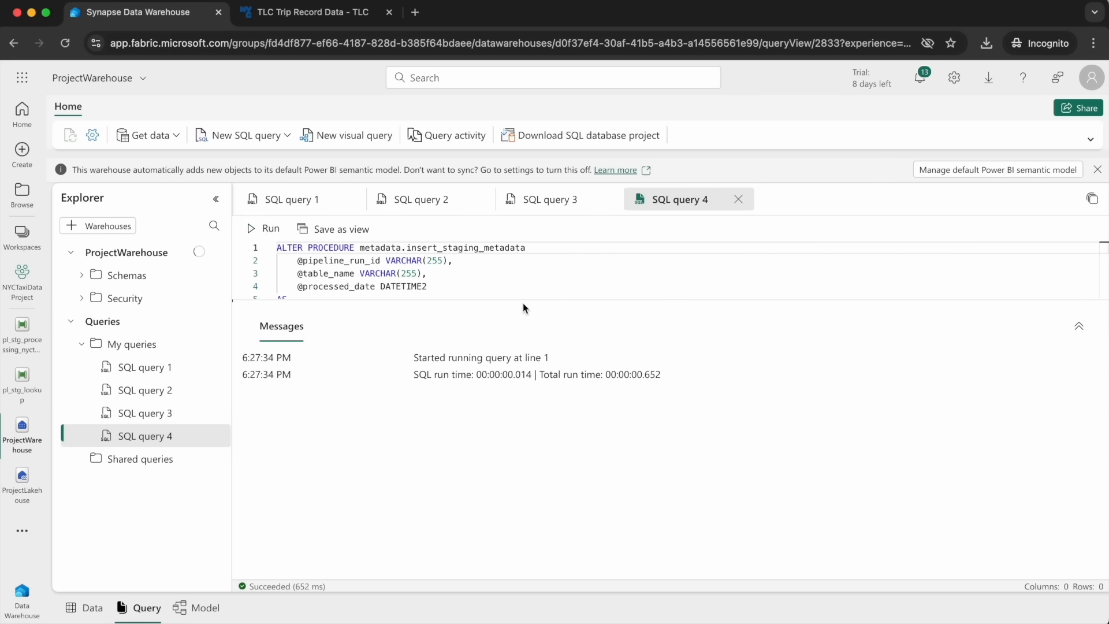
drag(521, 300, 514, 460)
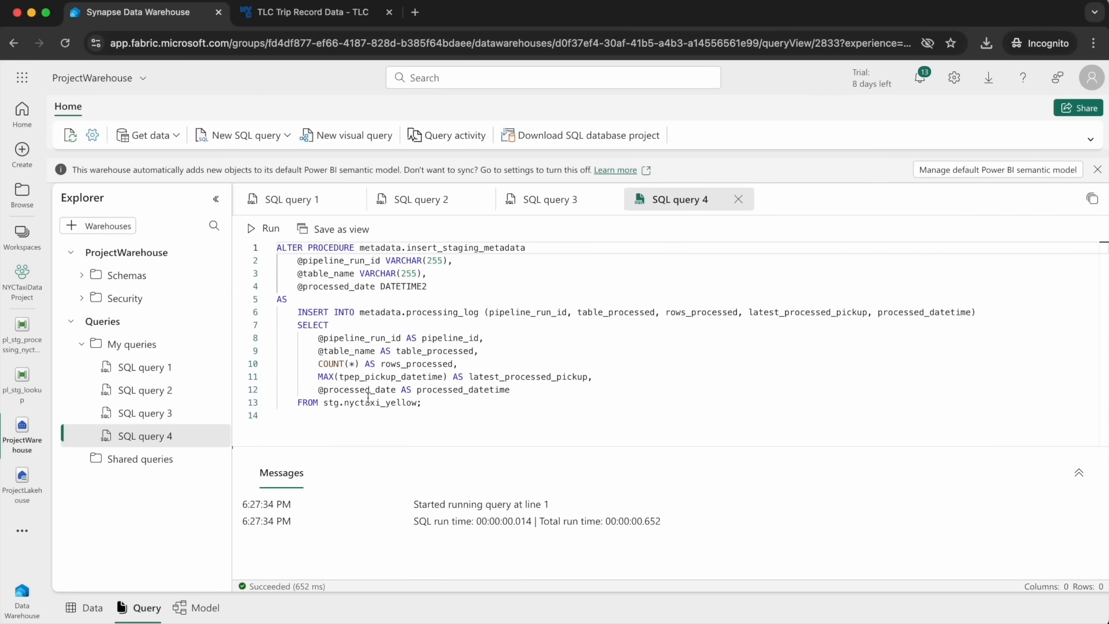
Return to the pl_stg_processing_nyctaxi pipeline, validate it again and rerun it.
click(22, 338)
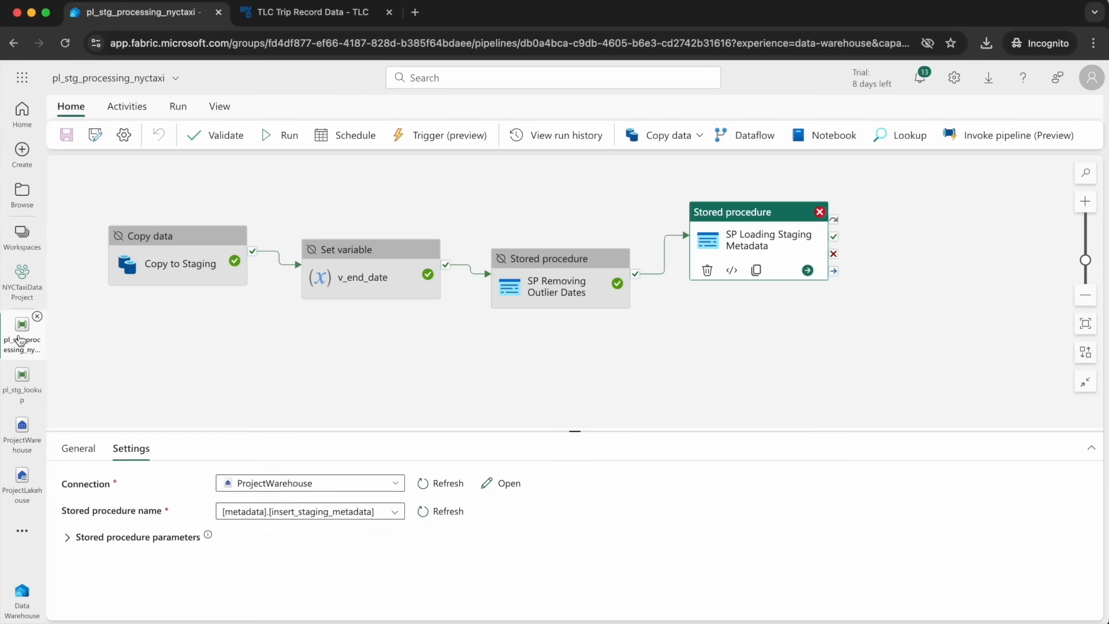
click(219, 135)
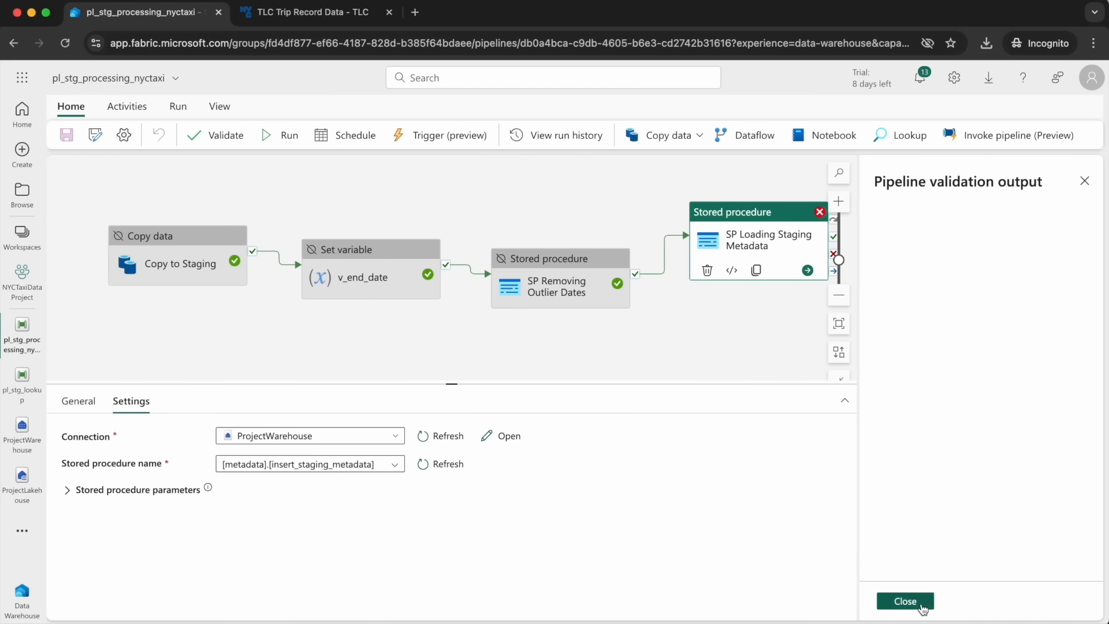
click(904, 602)
click(266, 135)
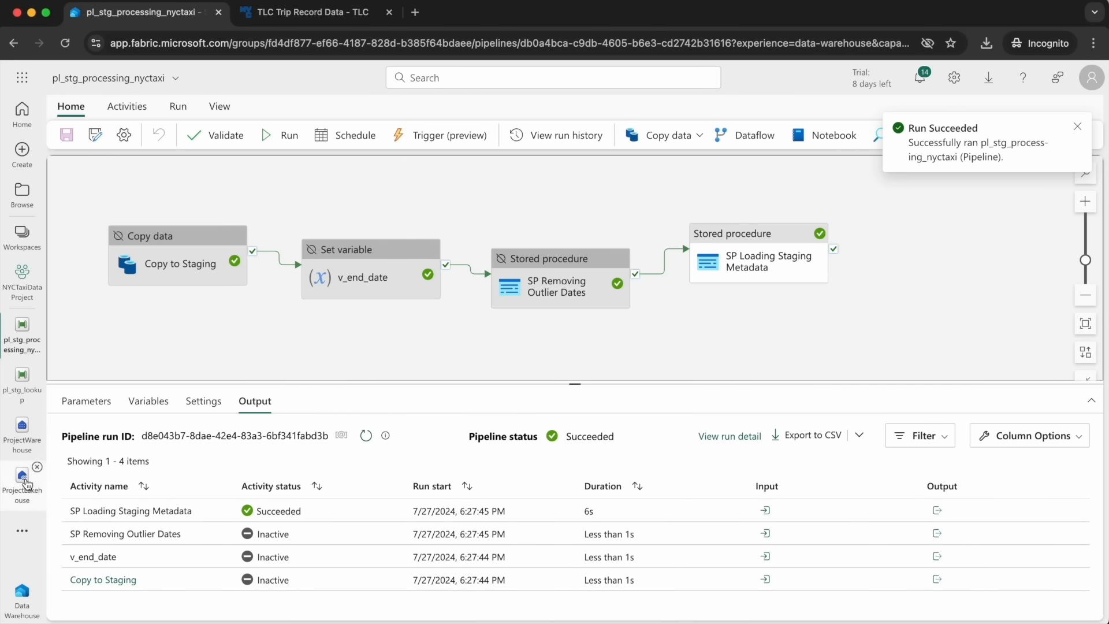
Preview the processing_log table of the metadata schema in ProjectWarehouse, widen the explorer and refresh the warehouse.
click(22, 434)
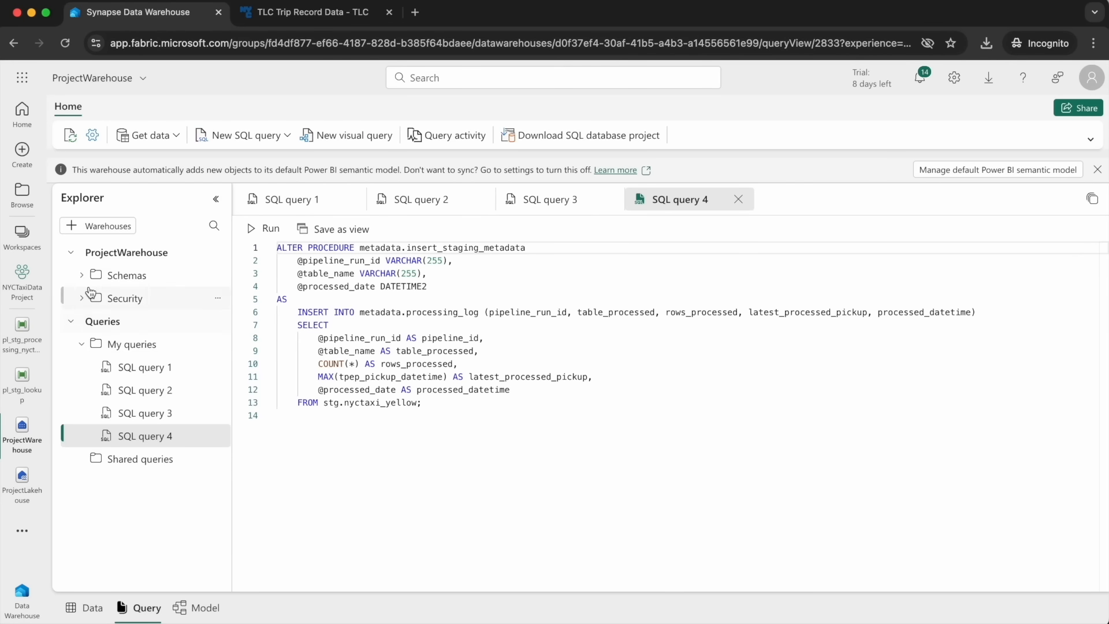
click(84, 276)
click(92, 368)
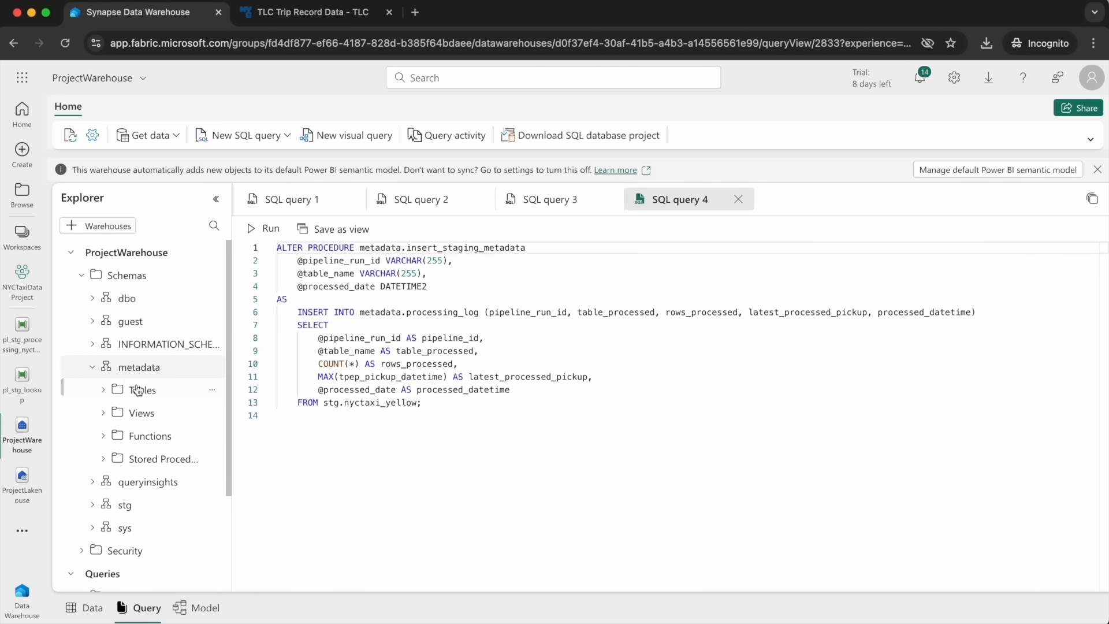
click(102, 391)
click(165, 424)
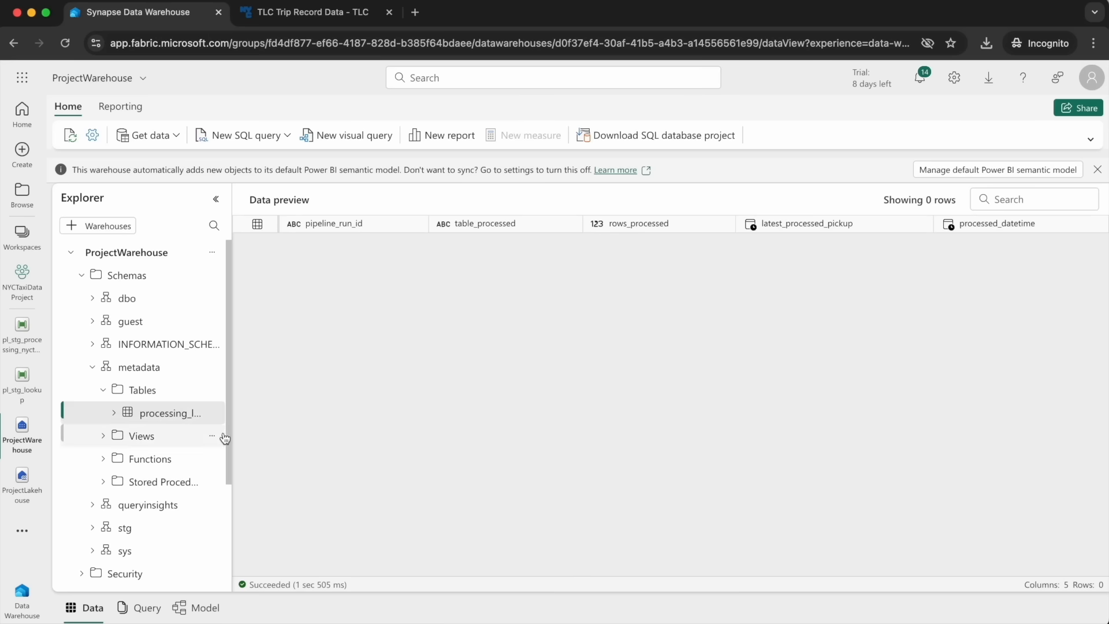
drag(232, 437, 317, 445)
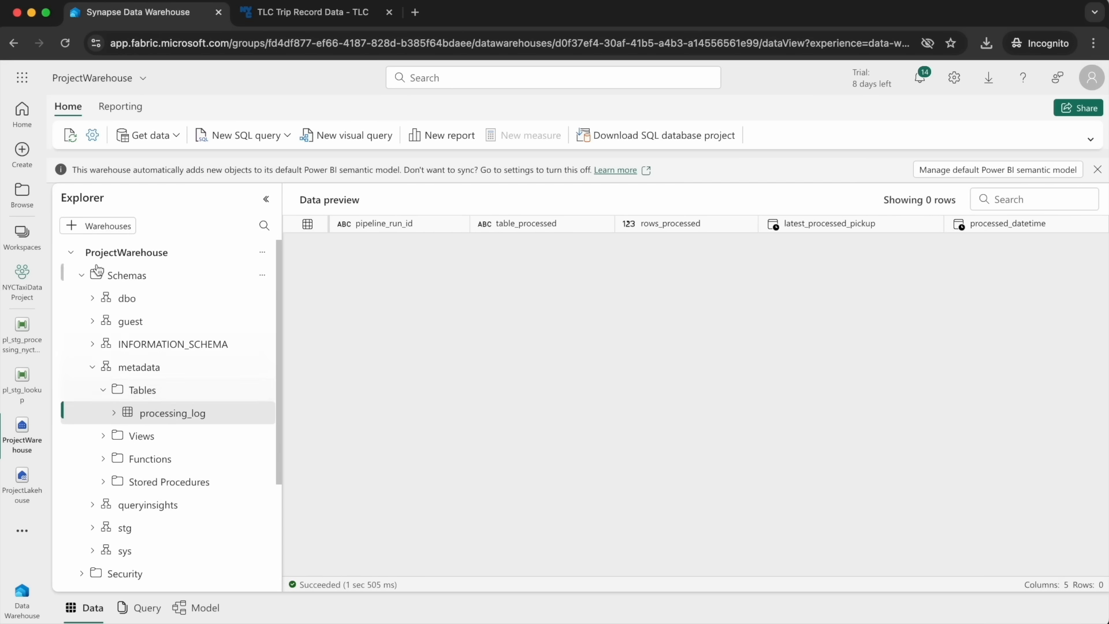
click(70, 135)
Create a new SQL query and run "select * from metadata.processing_log".
click(145, 610)
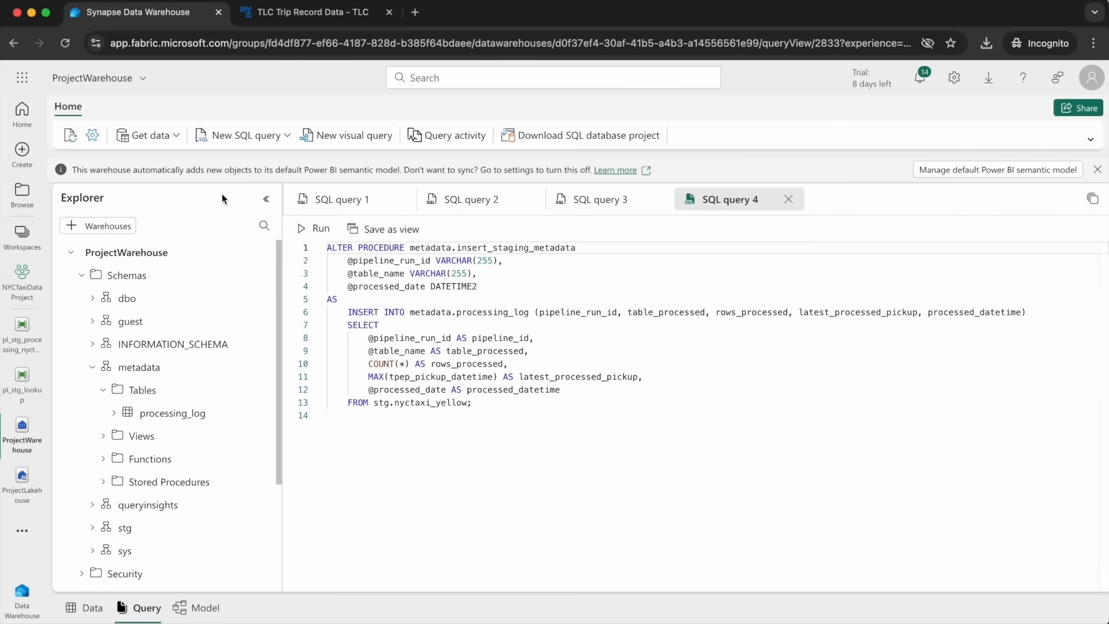
click(176, 142)
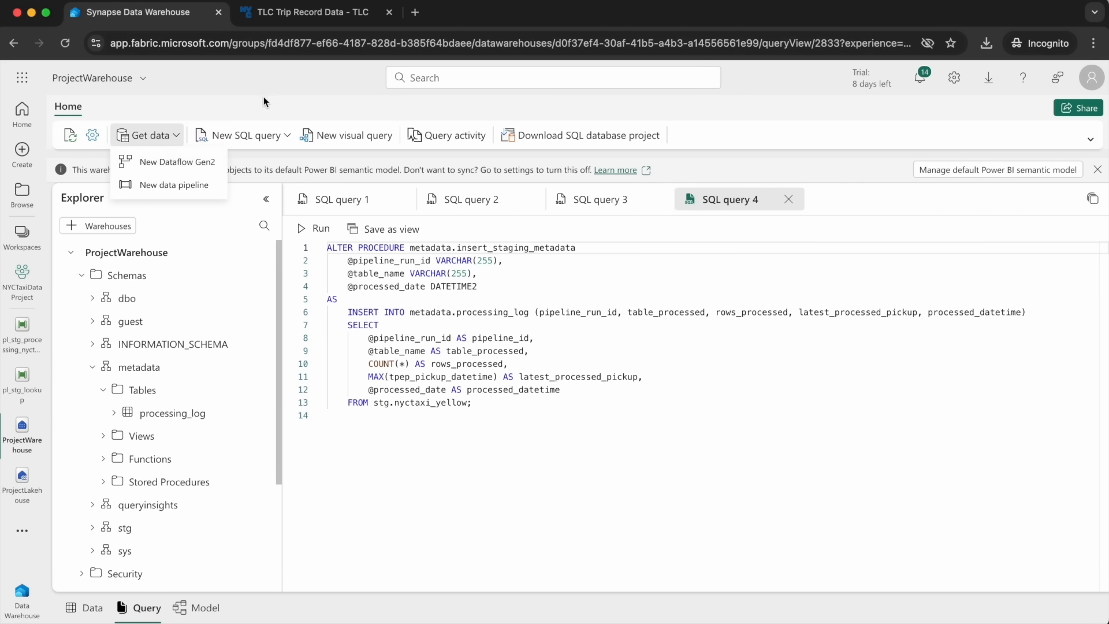
click(242, 135)
click(251, 175)
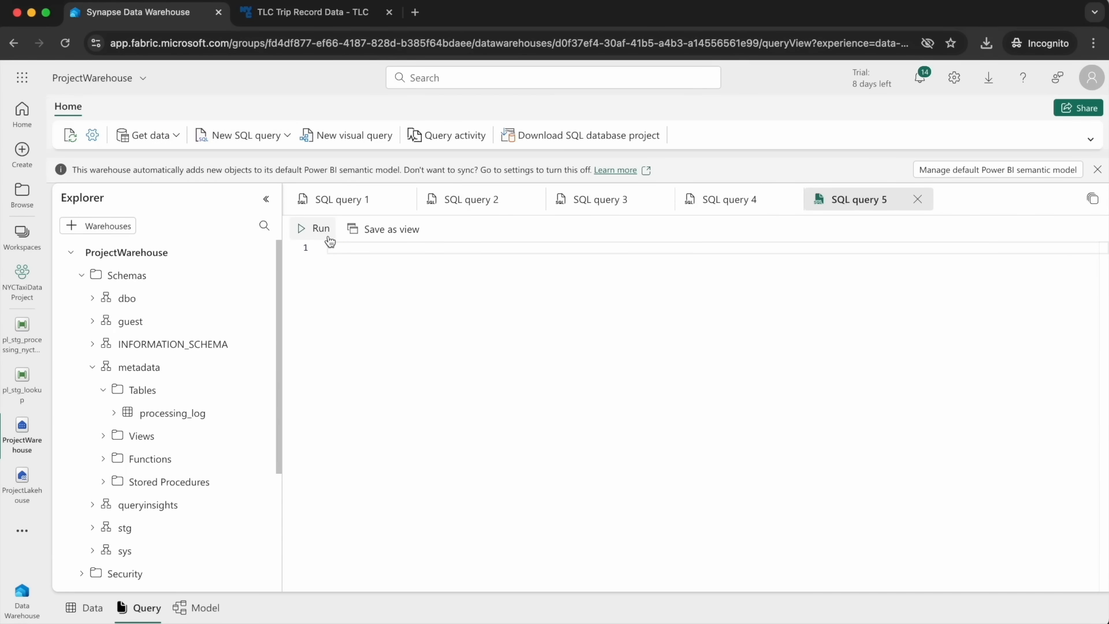
text(select * from metadata.processing_log)
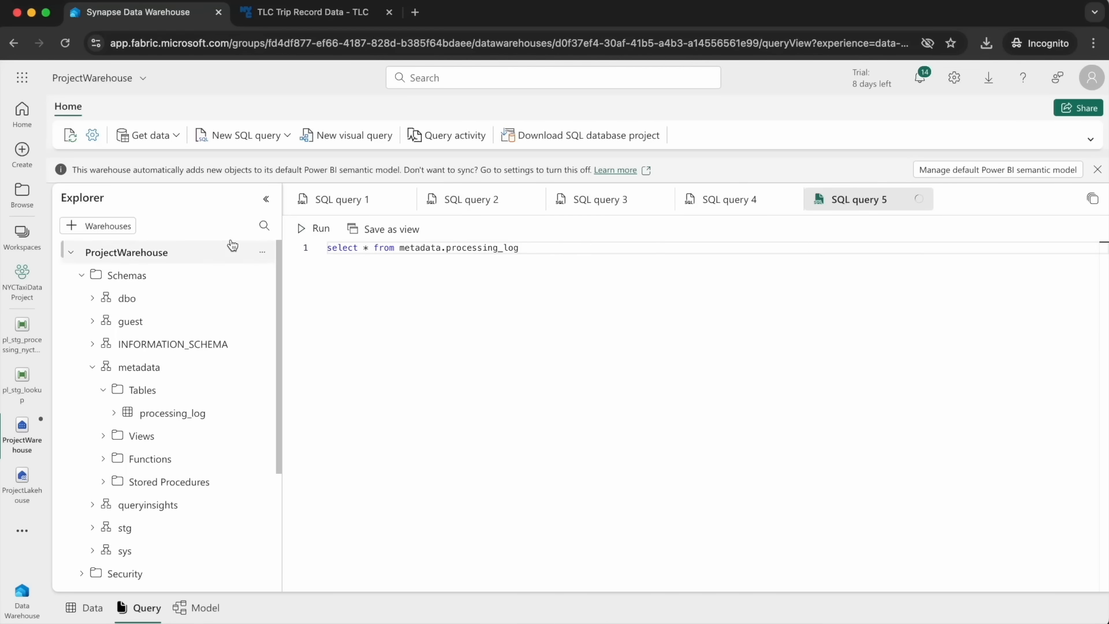
click(305, 234)
Examine the logged row's processed row count, latest pickup, processed datetime, table name and pipeline run ID, and copy the run ID.
click(371, 384)
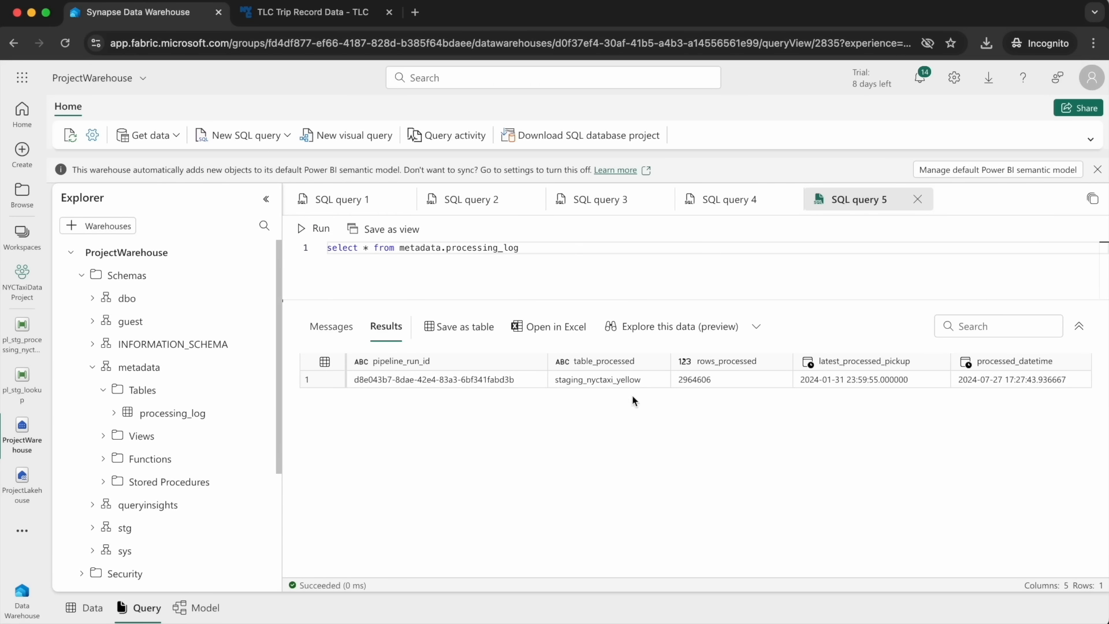
click(662, 376)
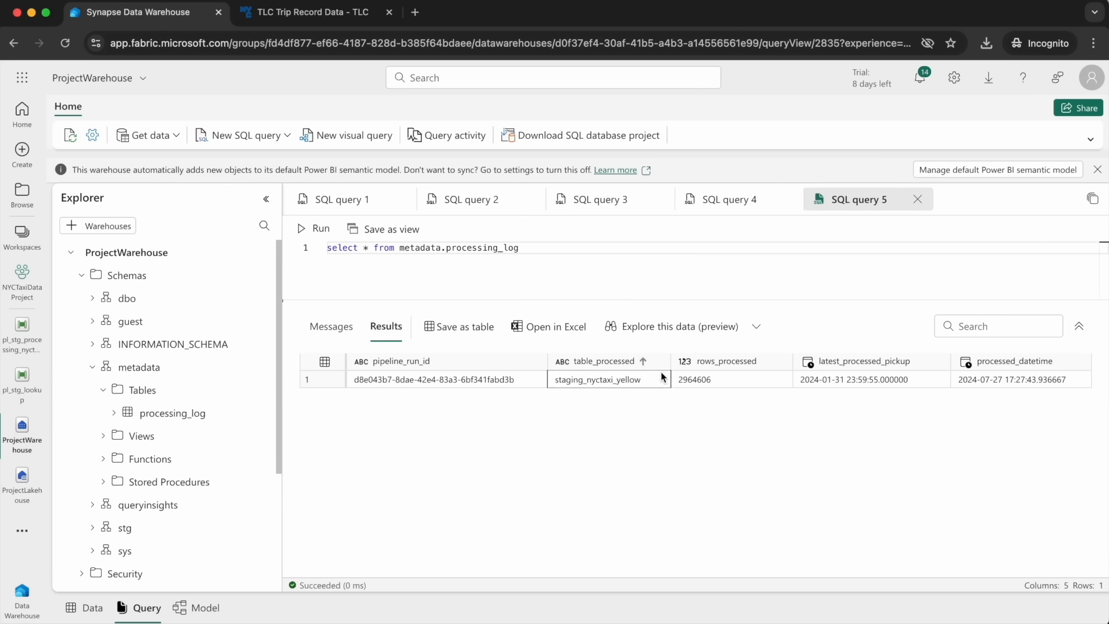
double_click(693, 379)
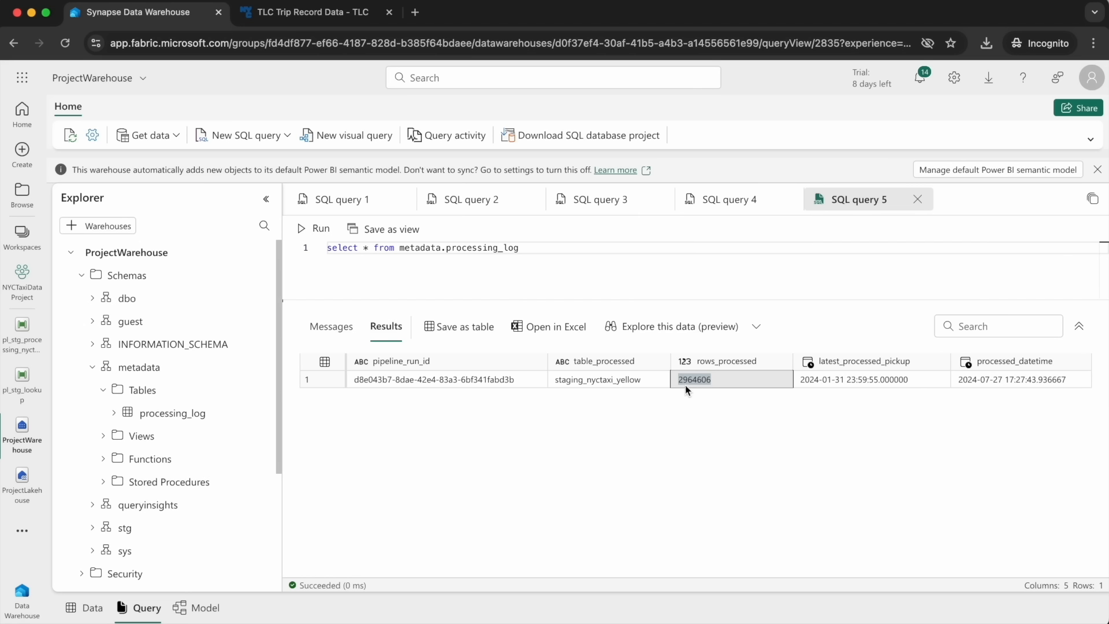
click(823, 379)
drag(803, 379, 904, 383)
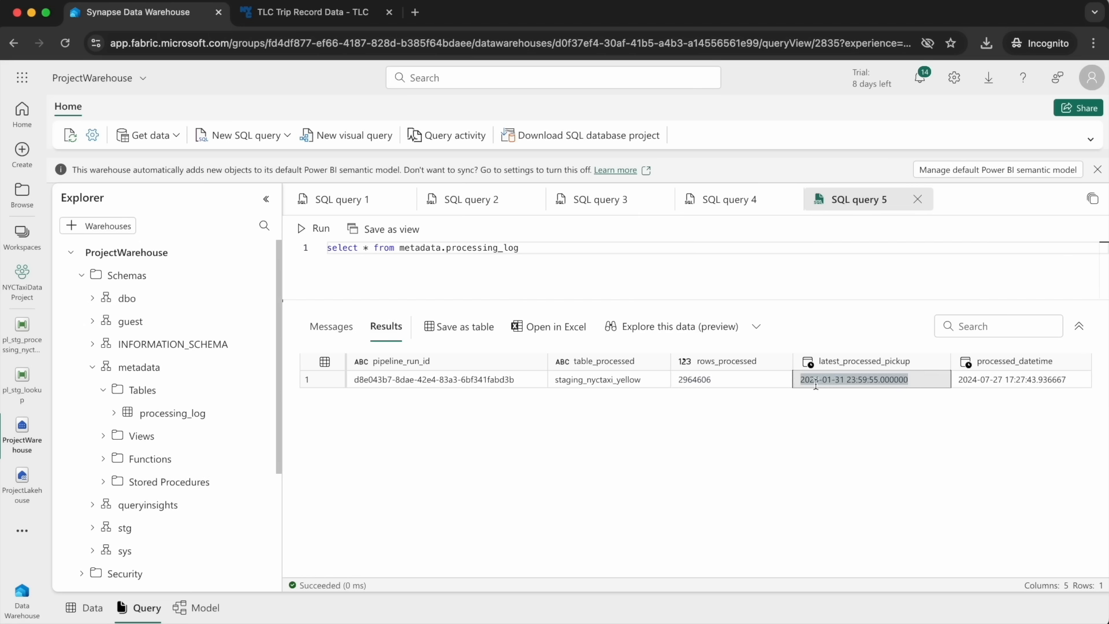
click(1017, 378)
triple_click(994, 378)
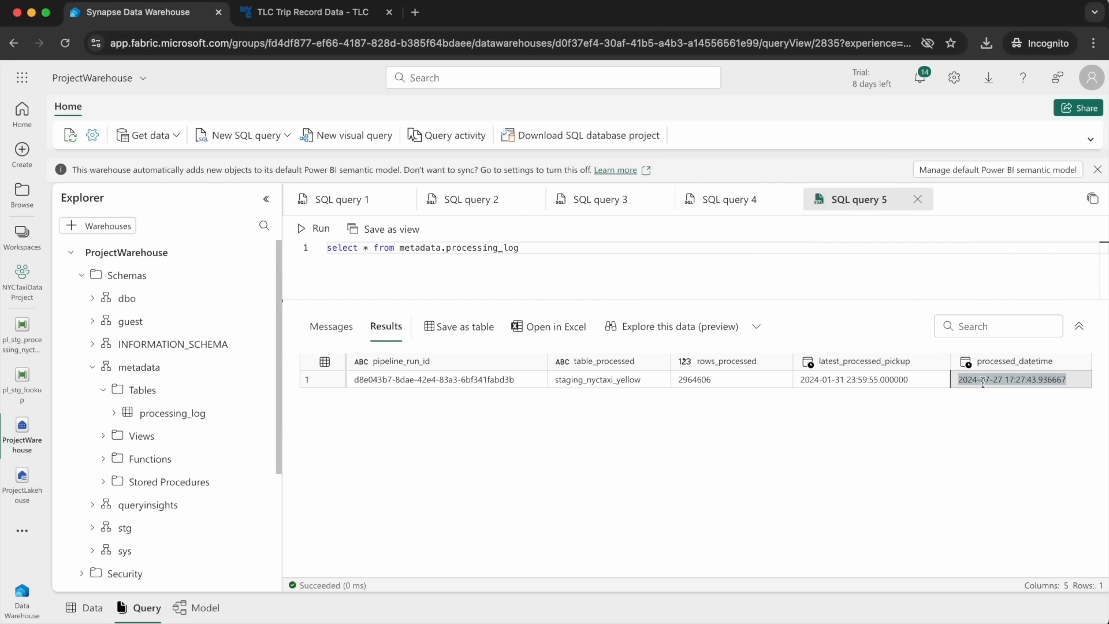
click(594, 380)
triple_click(594, 380)
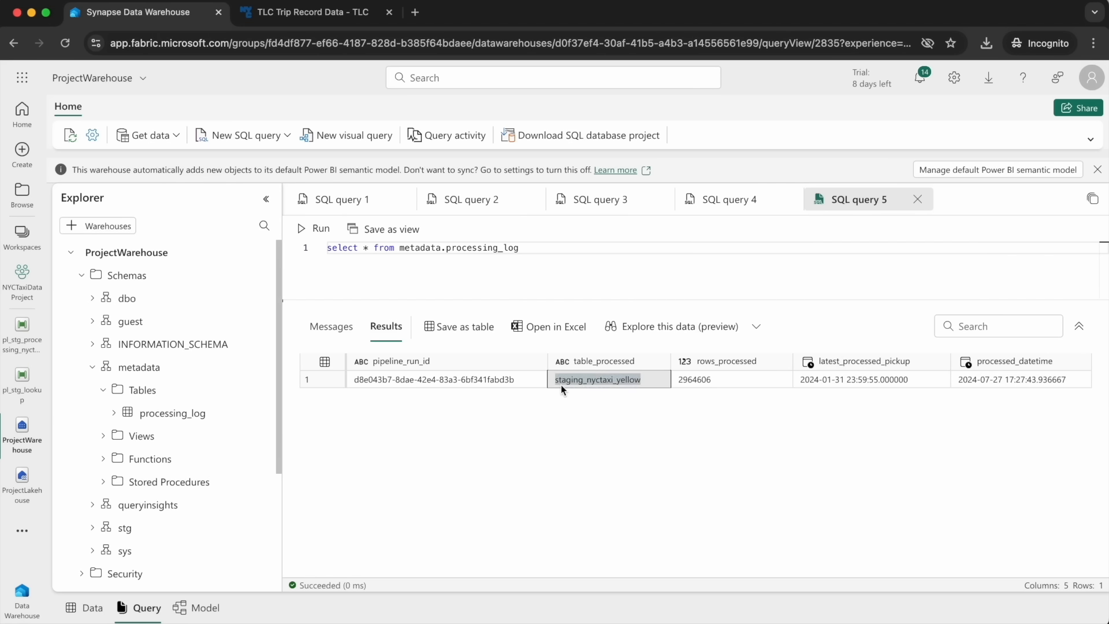
click(449, 379)
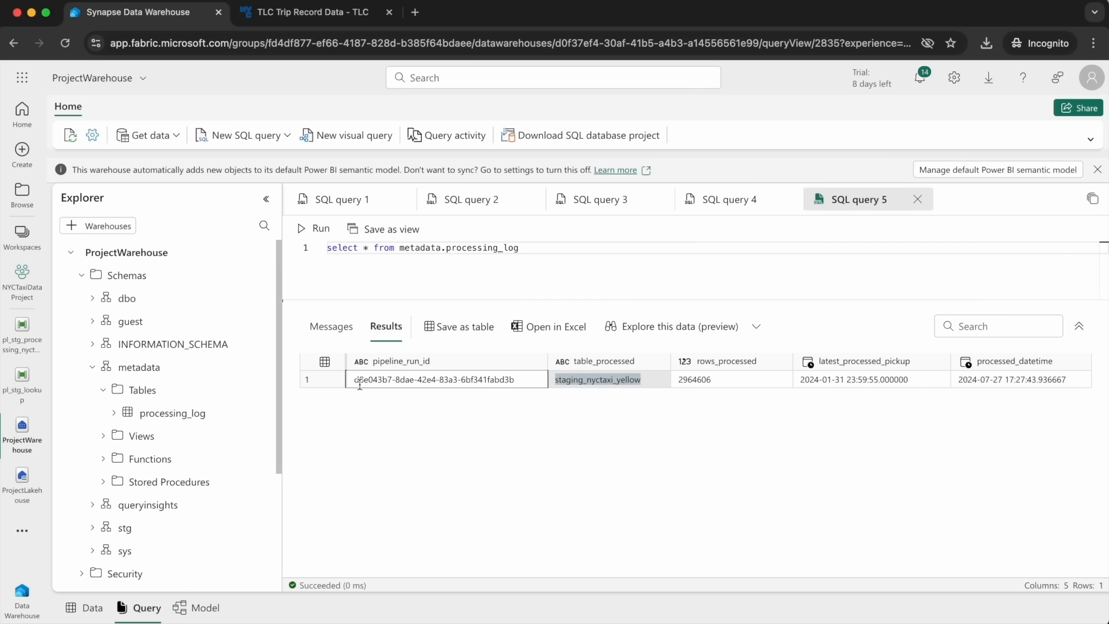
drag(354, 380, 517, 379)
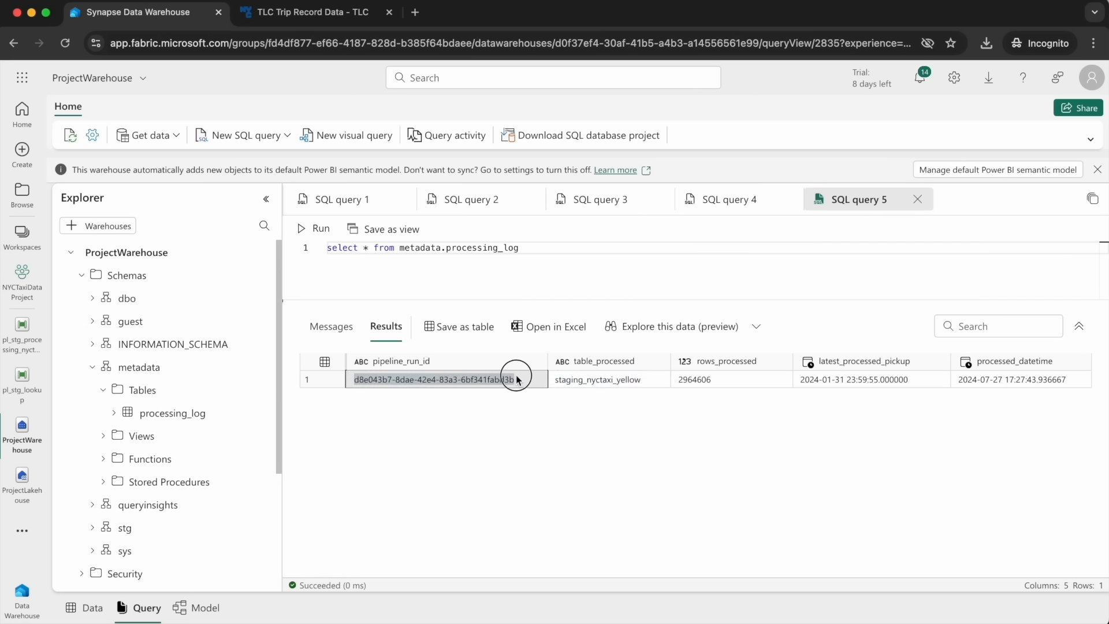
triple_click(384, 383)
key(super+c)
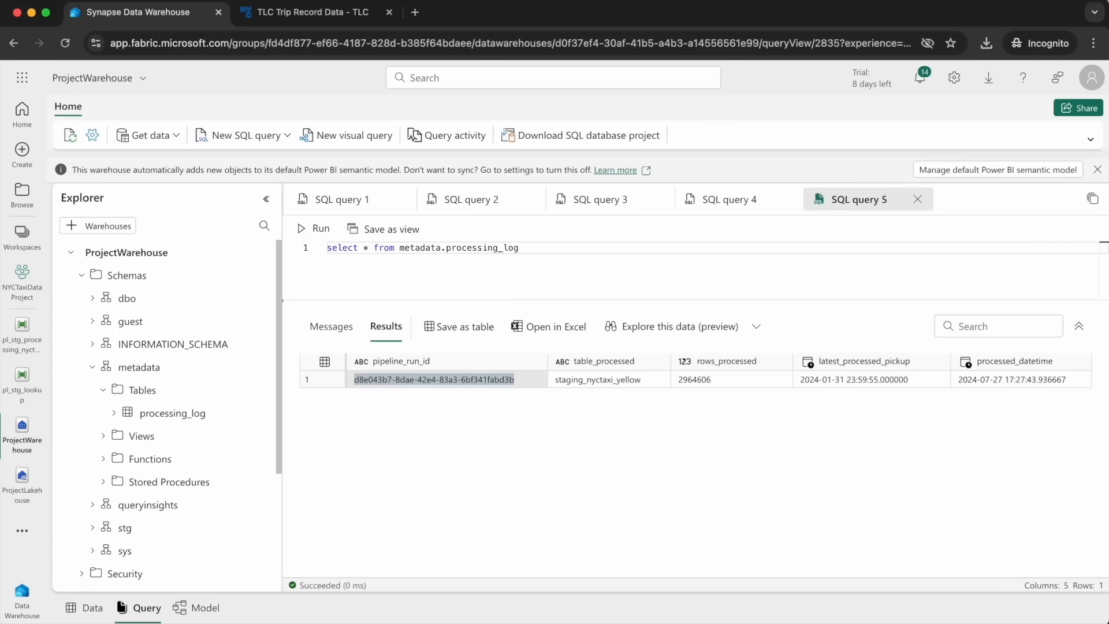
Return to the pl_stg_processing_nyctaxi pipeline and move all four connected activities together further right on the canvas.
click(22, 335)
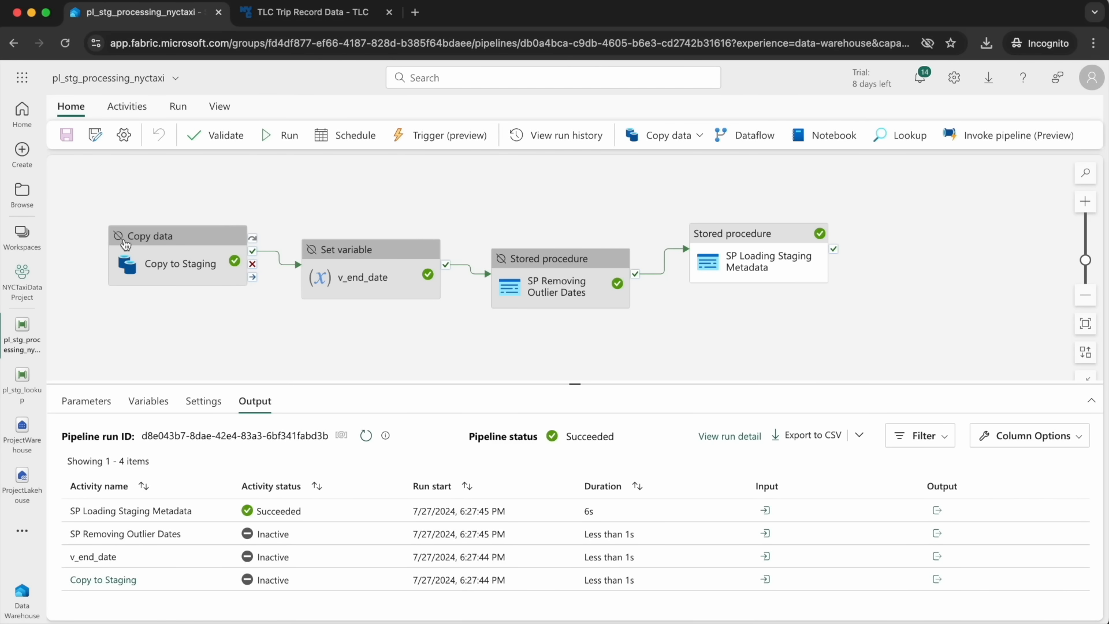
click(147, 251)
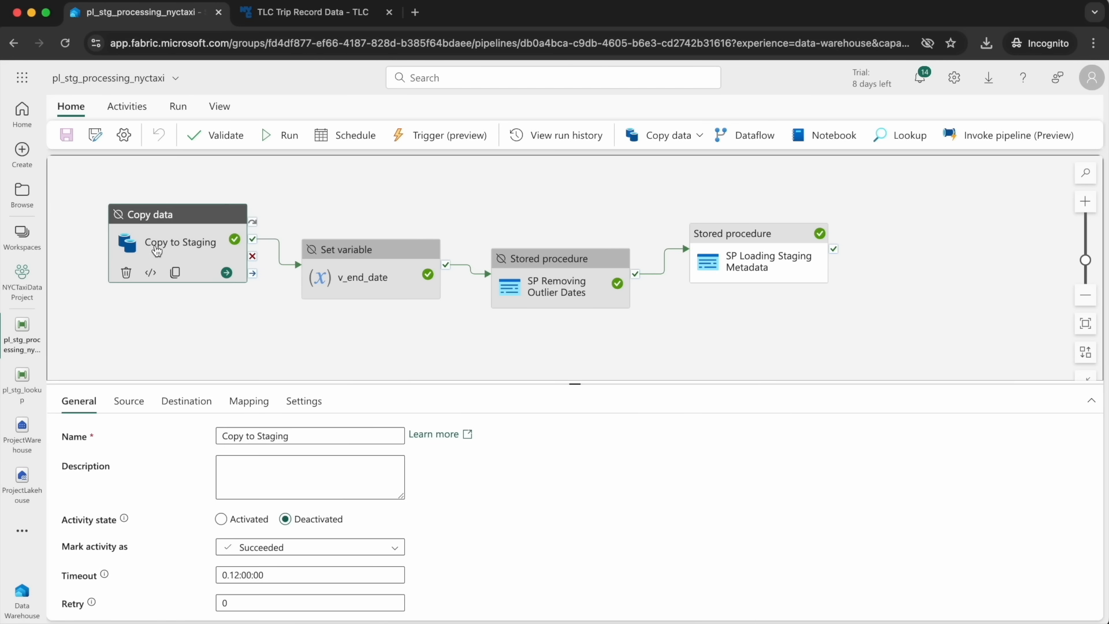
ctrl+click(324, 266)
click(722, 242)
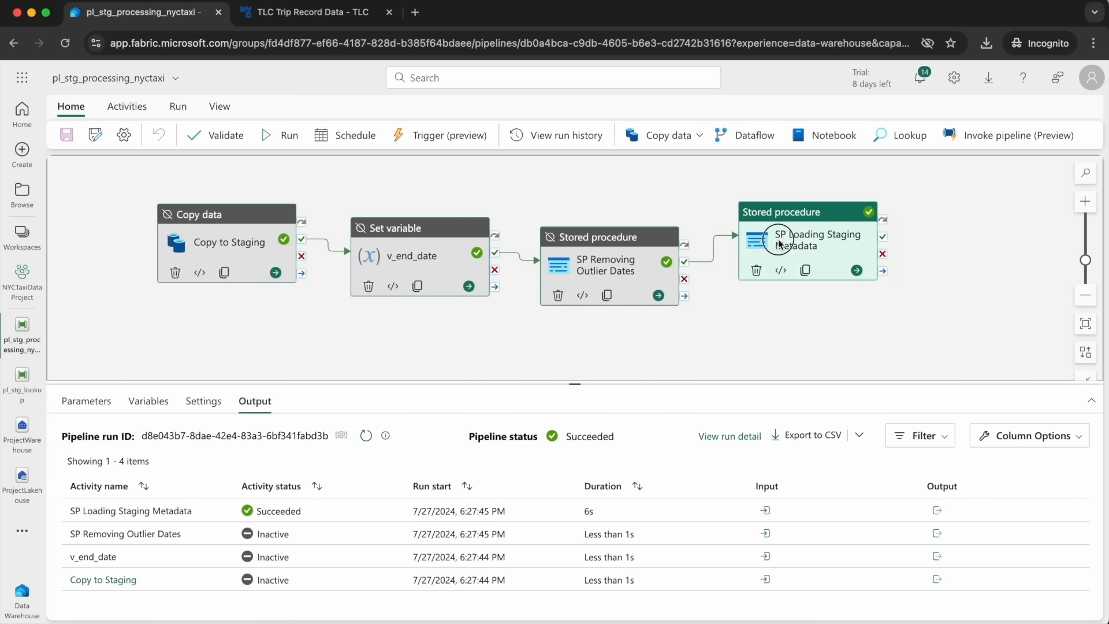
click(105, 320)
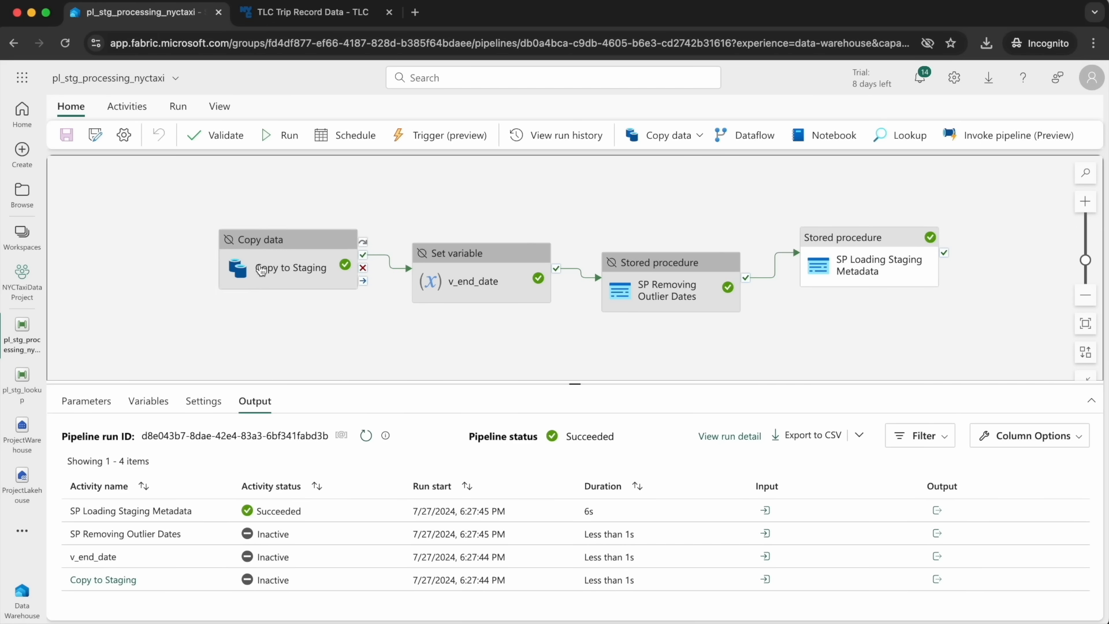
Review the default value of the v_date variable and the source file path expression of the Copy to Staging activity.
click(149, 401)
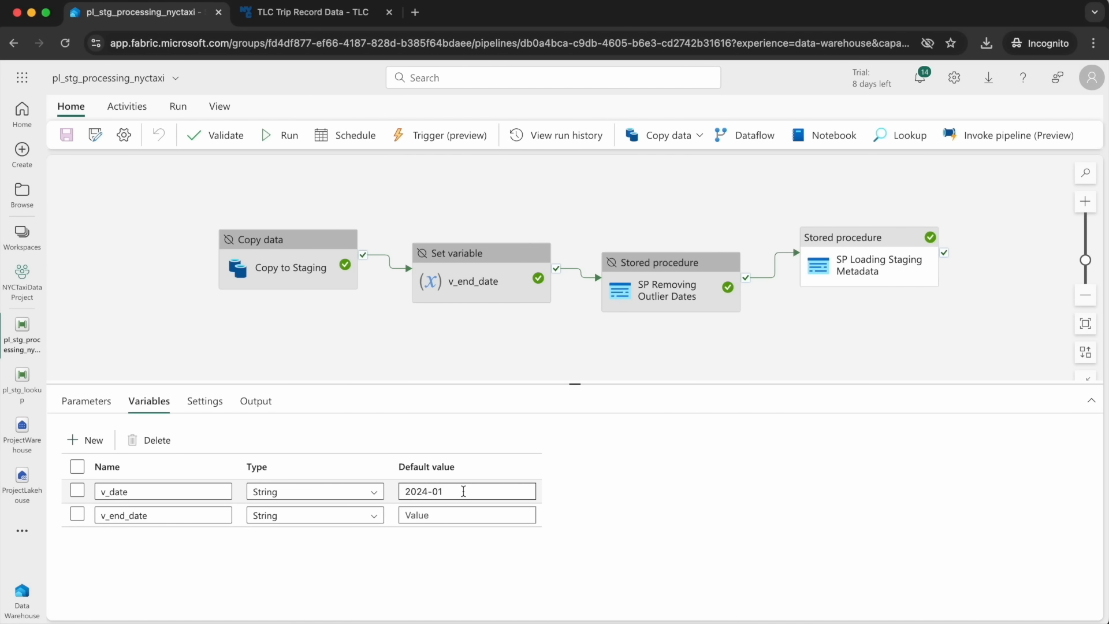
drag(476, 491, 370, 496)
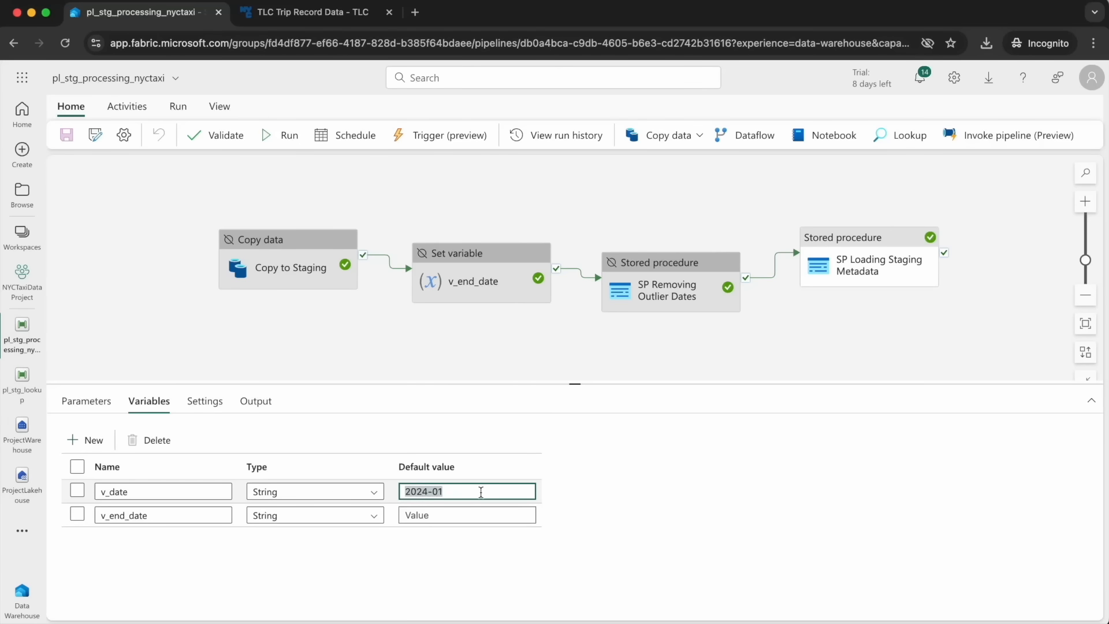
click(290, 282)
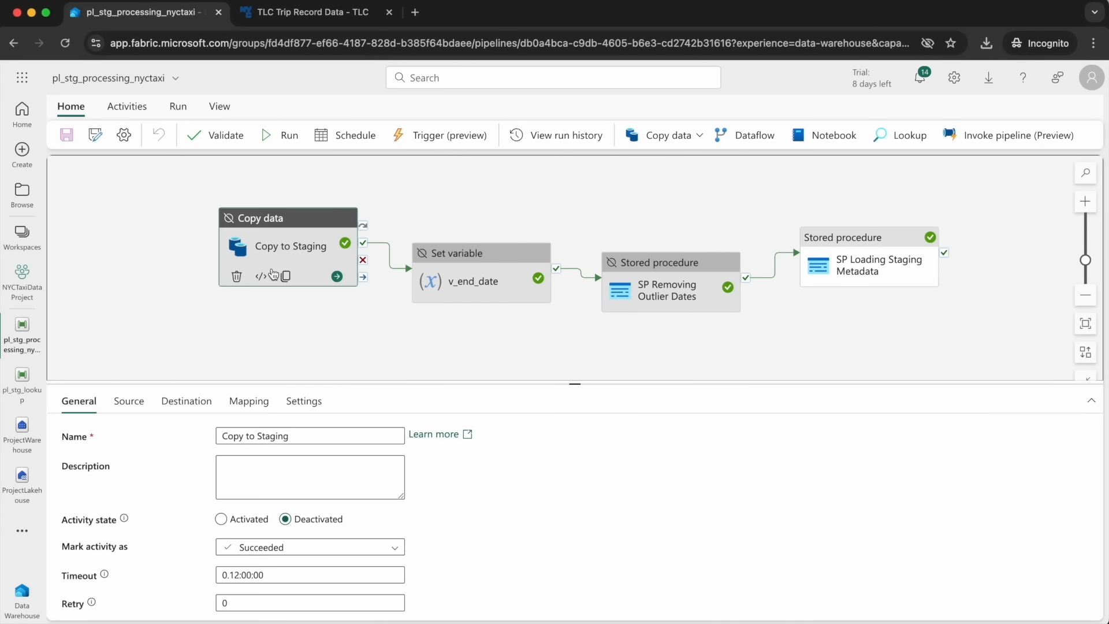
click(139, 401)
click(546, 519)
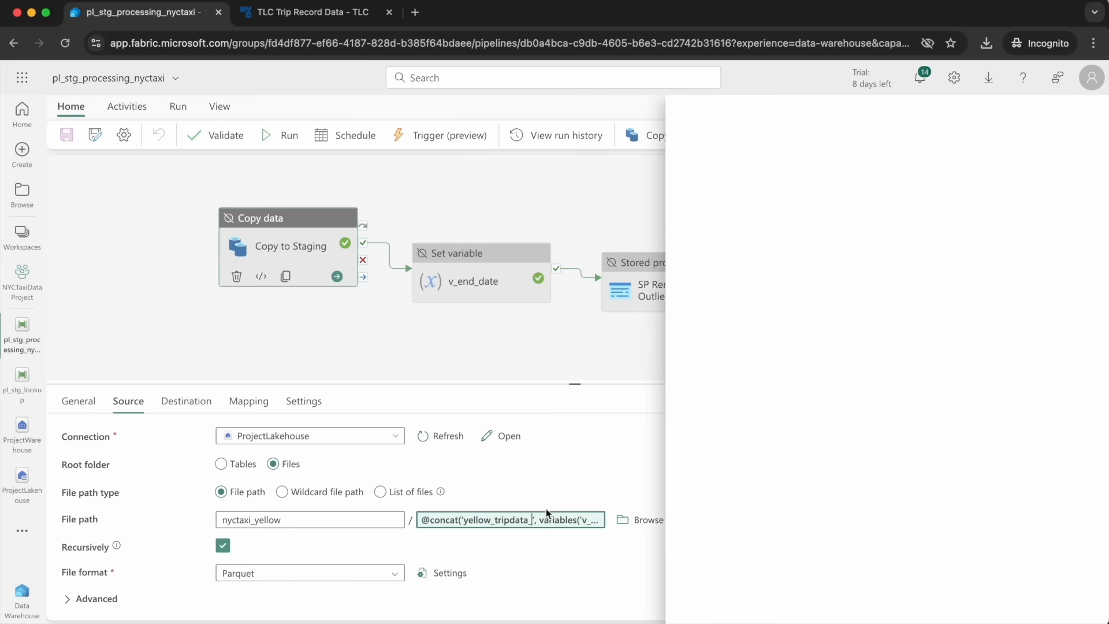
click(696, 607)
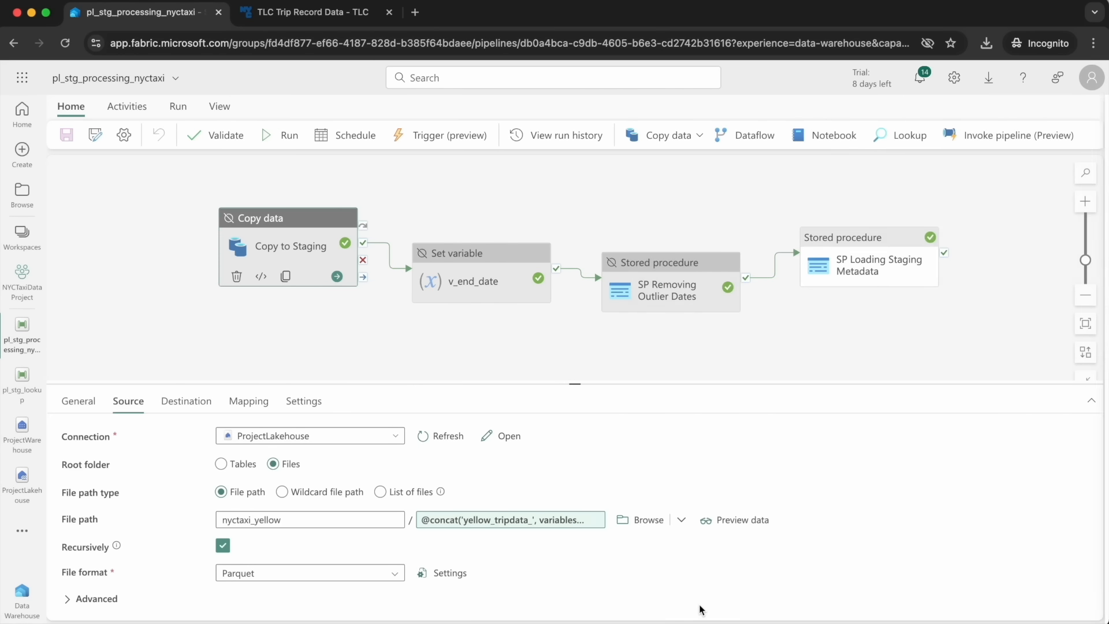
Add a Script activity to the pipeline and place it in front of the Copy to Staging activity.
click(127, 106)
click(924, 133)
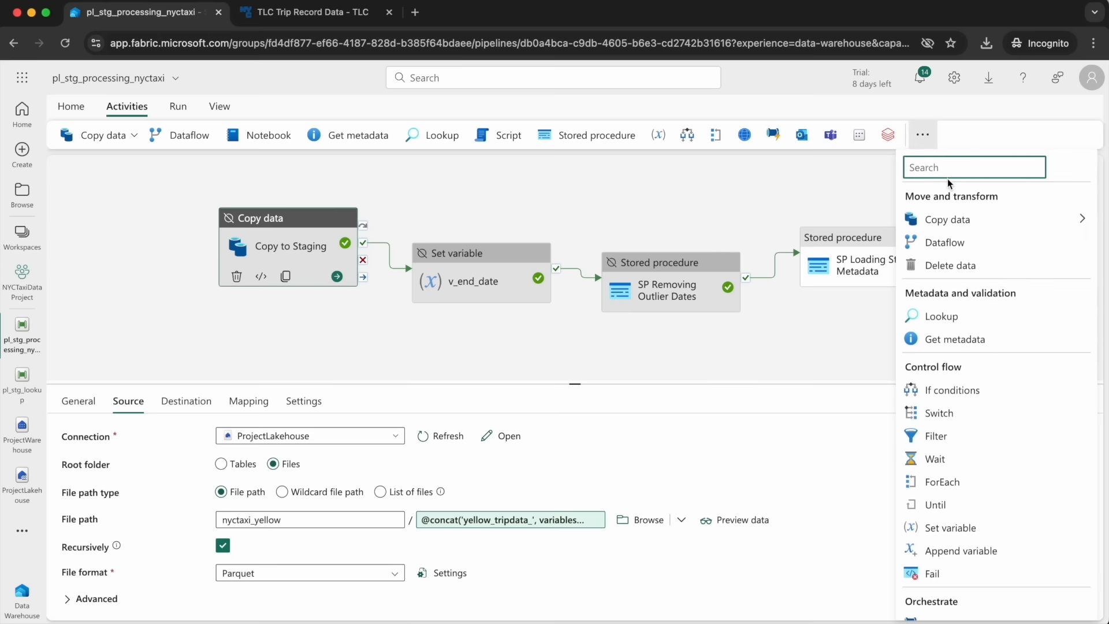
text(script)
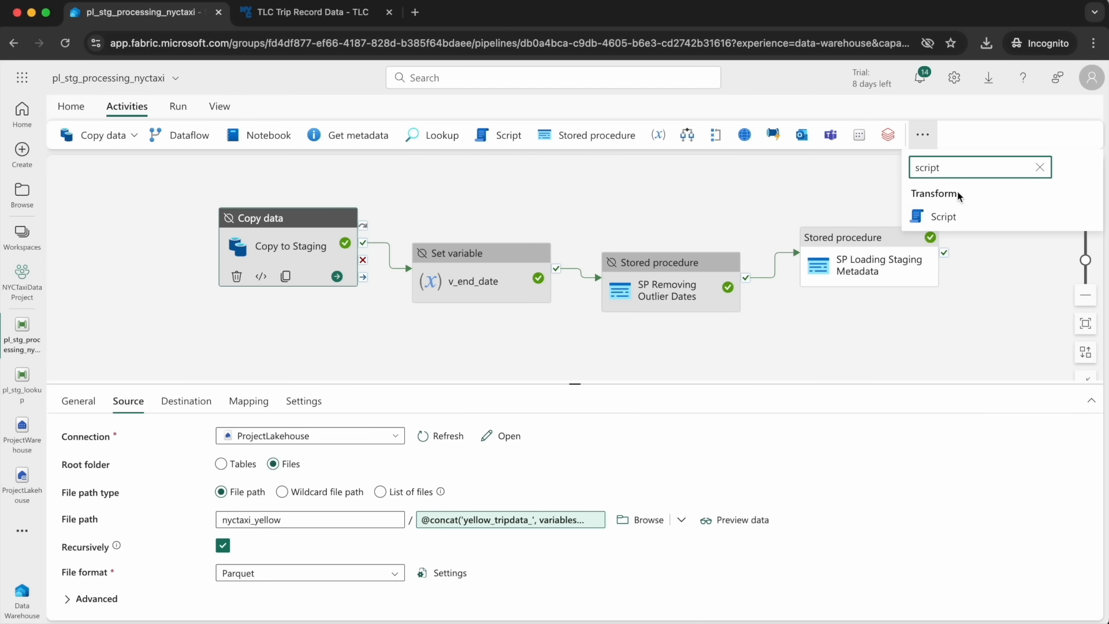
click(945, 214)
drag(460, 240, 128, 260)
Deactivate the SP Loading Staging Metadata activity.
click(878, 266)
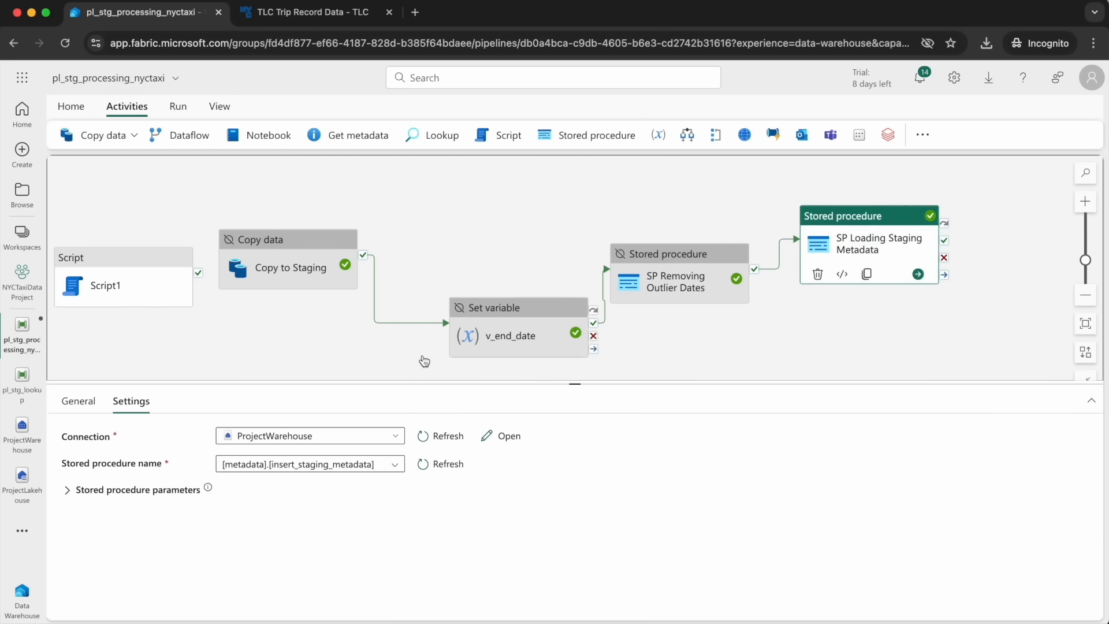
click(80, 407)
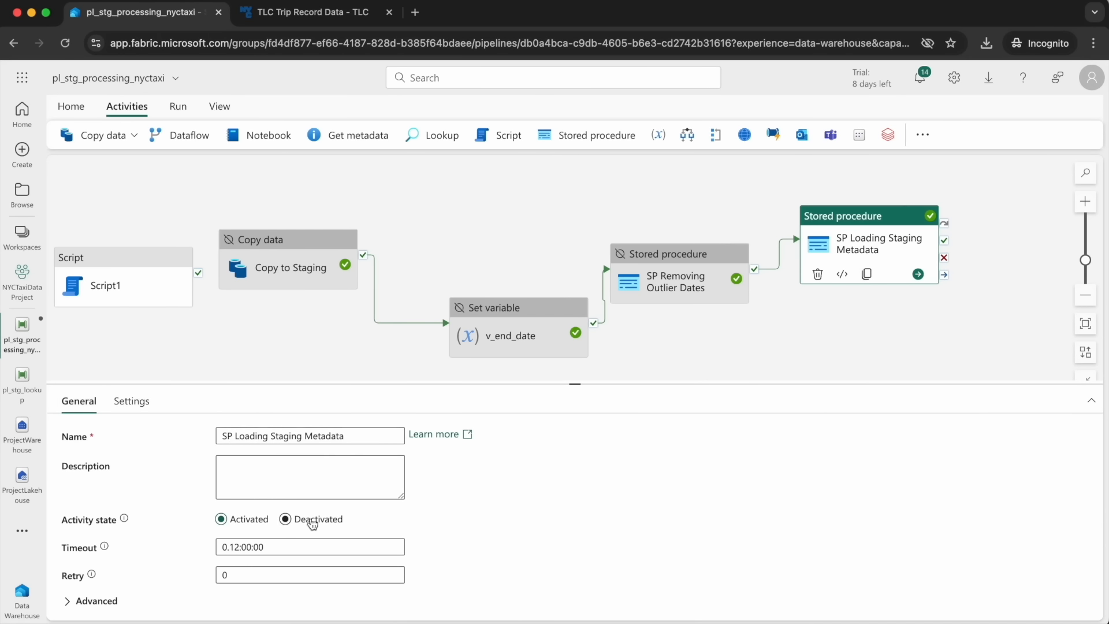
click(289, 520)
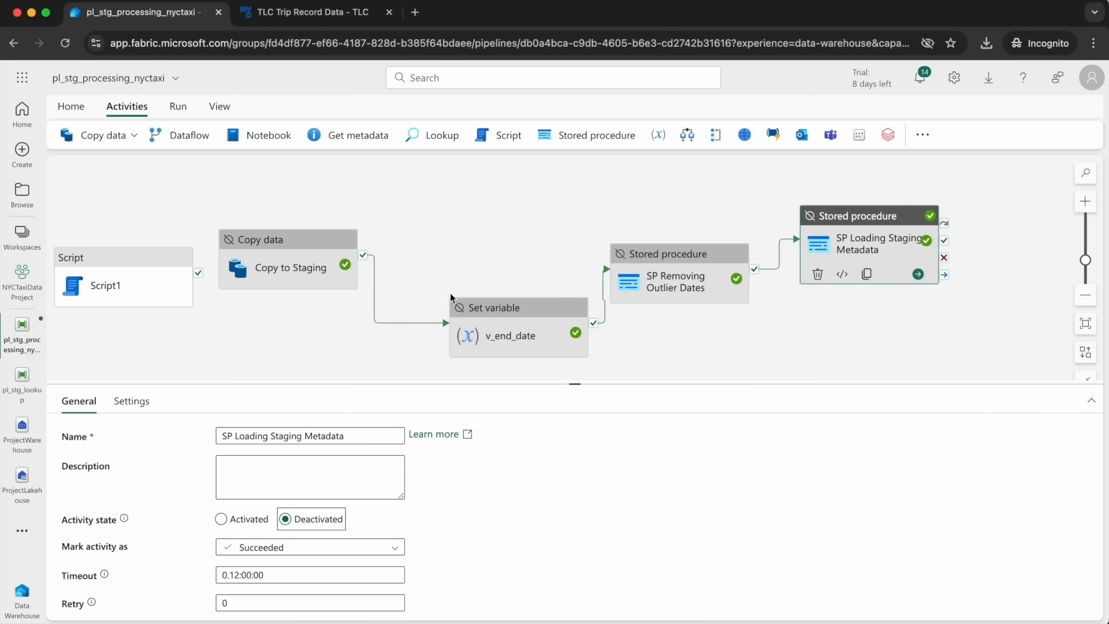
Line up the four connected activities in a spaced row on the canvas, leaving room beside the Script activity.
click(474, 245)
drag(485, 339, 436, 271)
drag(668, 284, 681, 277)
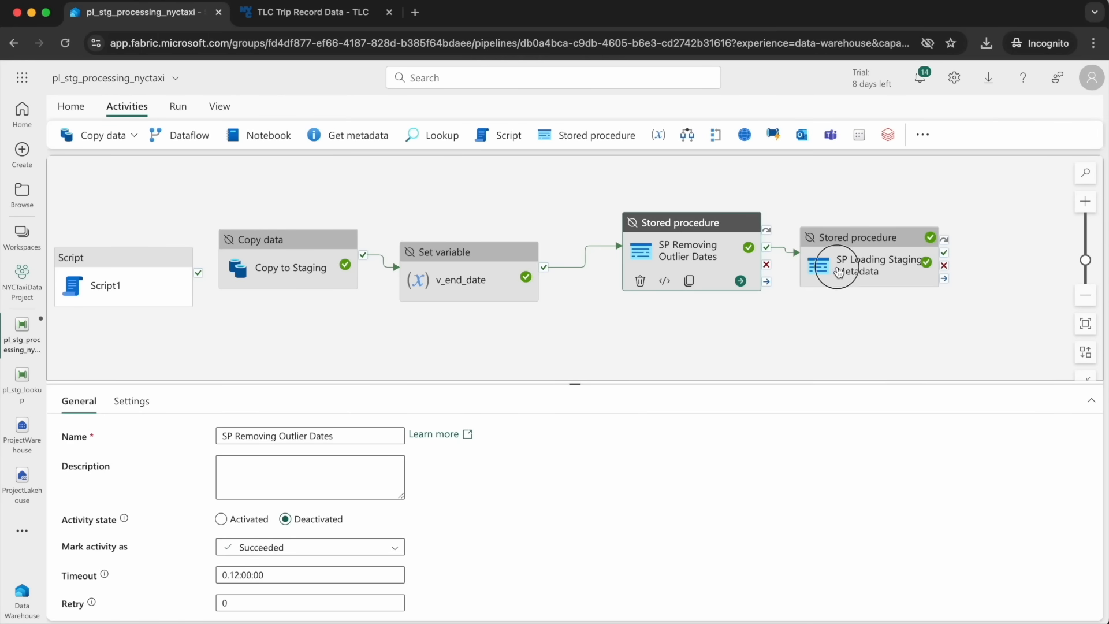
drag(842, 269, 890, 270)
drag(462, 258, 487, 254)
drag(305, 259, 332, 259)
Rename the Script activity as "Latest Processed Data".
click(99, 281)
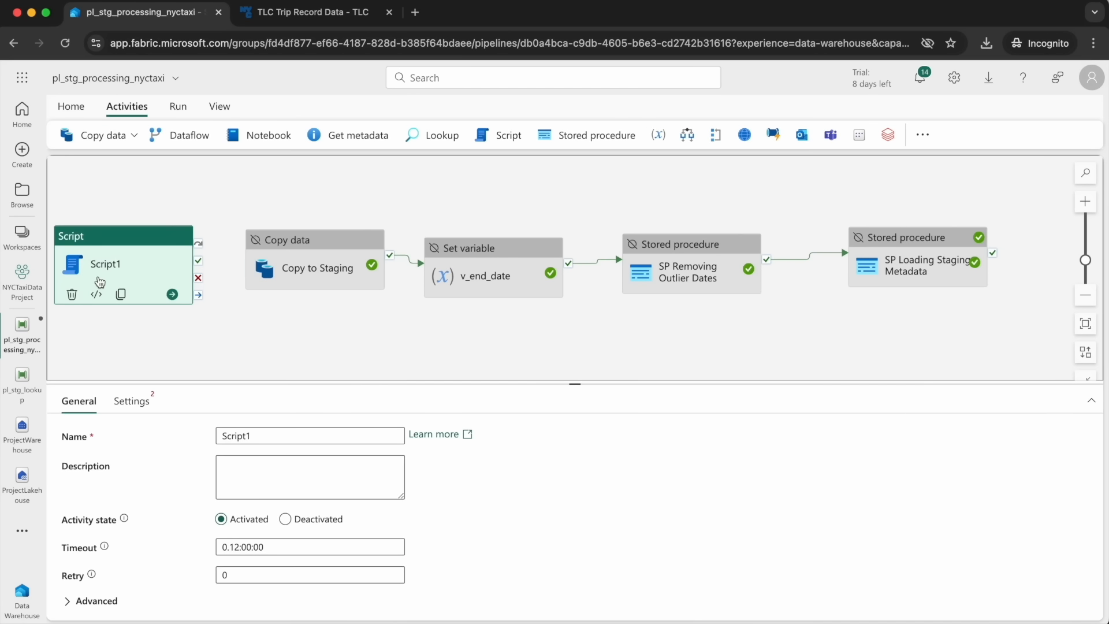
double_click(243, 436)
text(L)
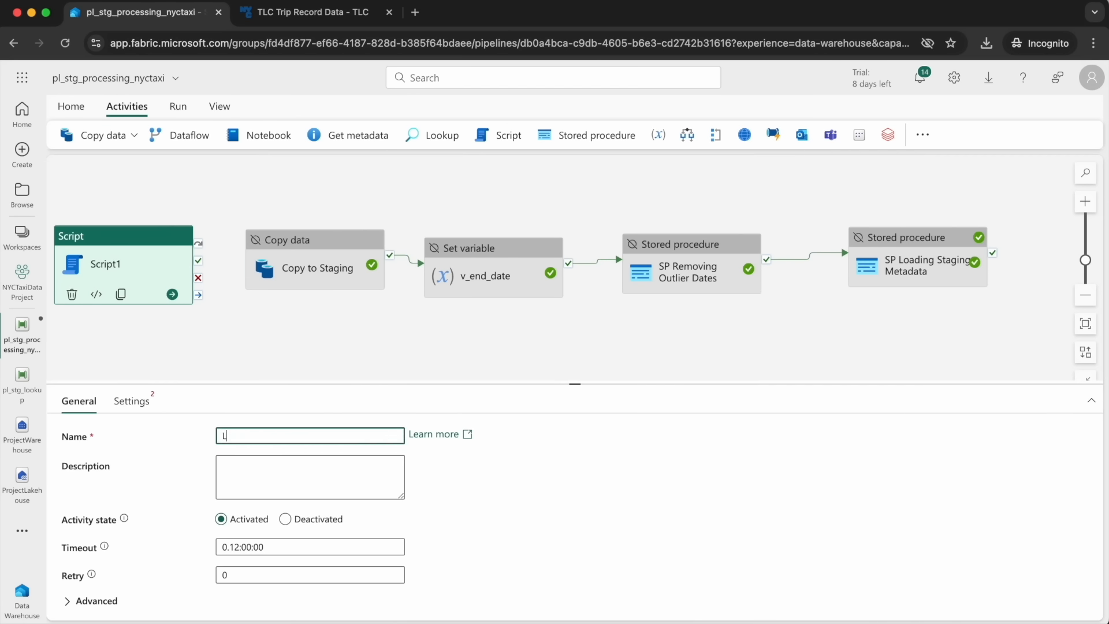
text(atest Processed Data)
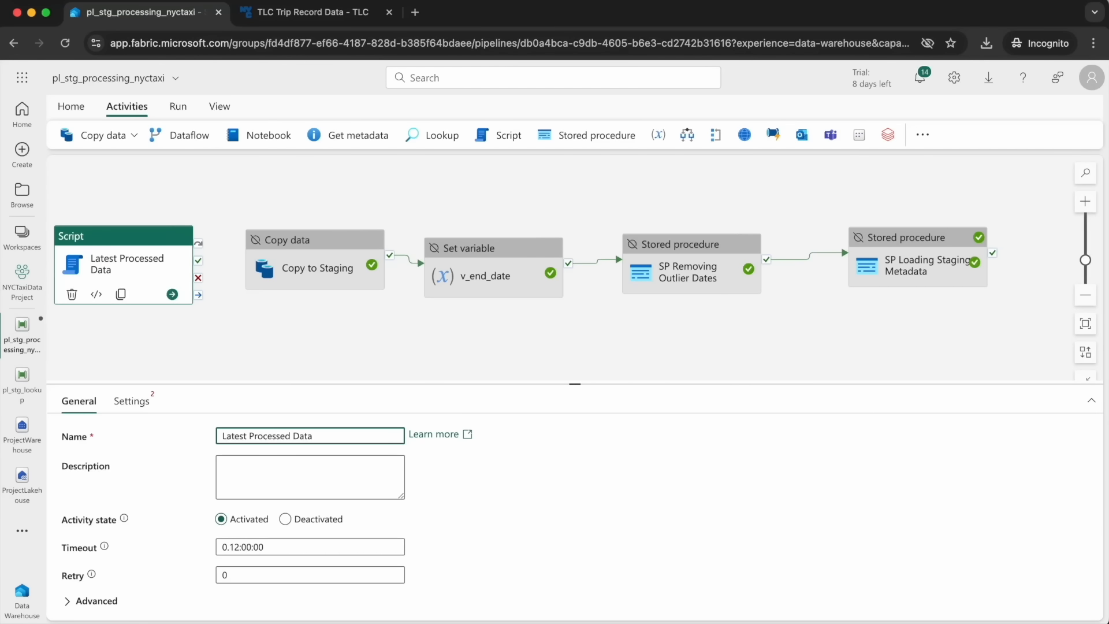
Set the Script activity's connection to ProjectWarehouse, dismiss the editor tips and check the Query script option.
click(132, 401)
click(273, 442)
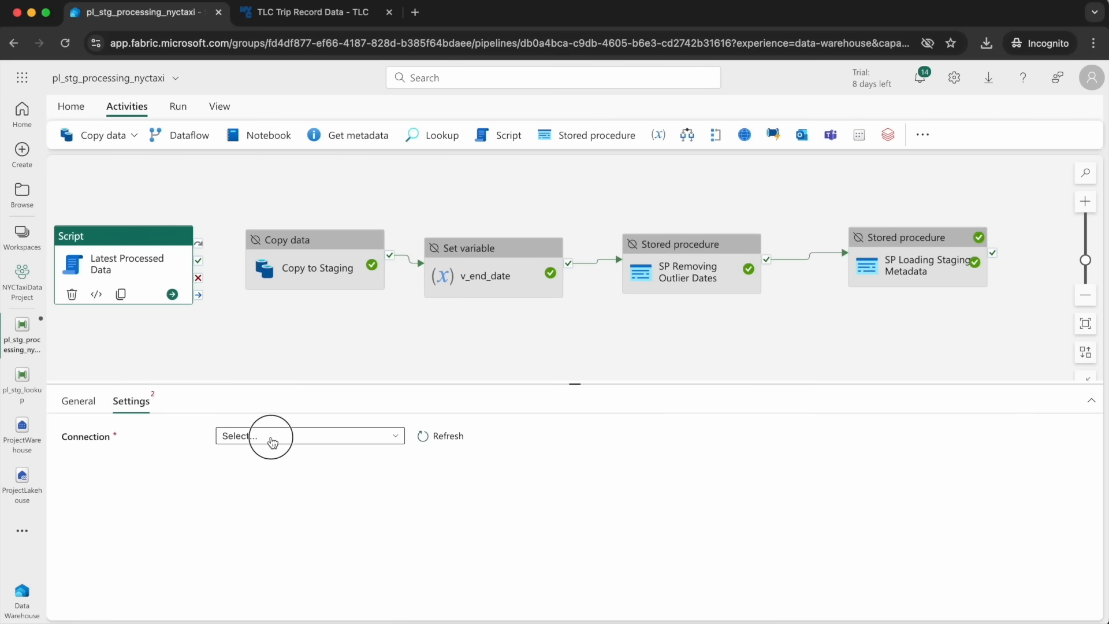
click(294, 488)
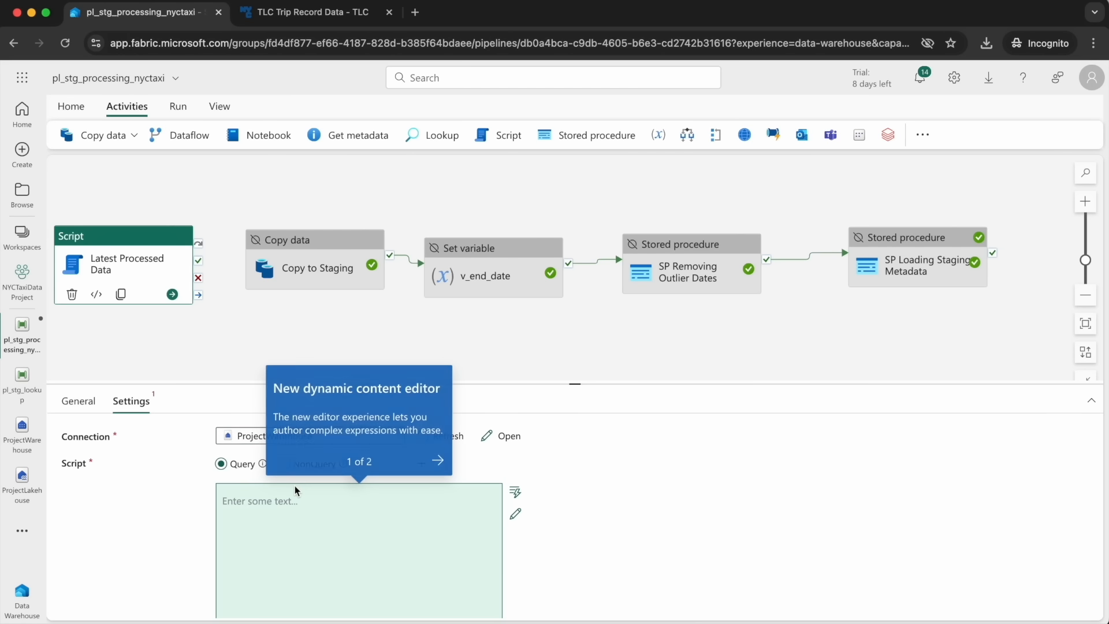
click(438, 459)
click(585, 437)
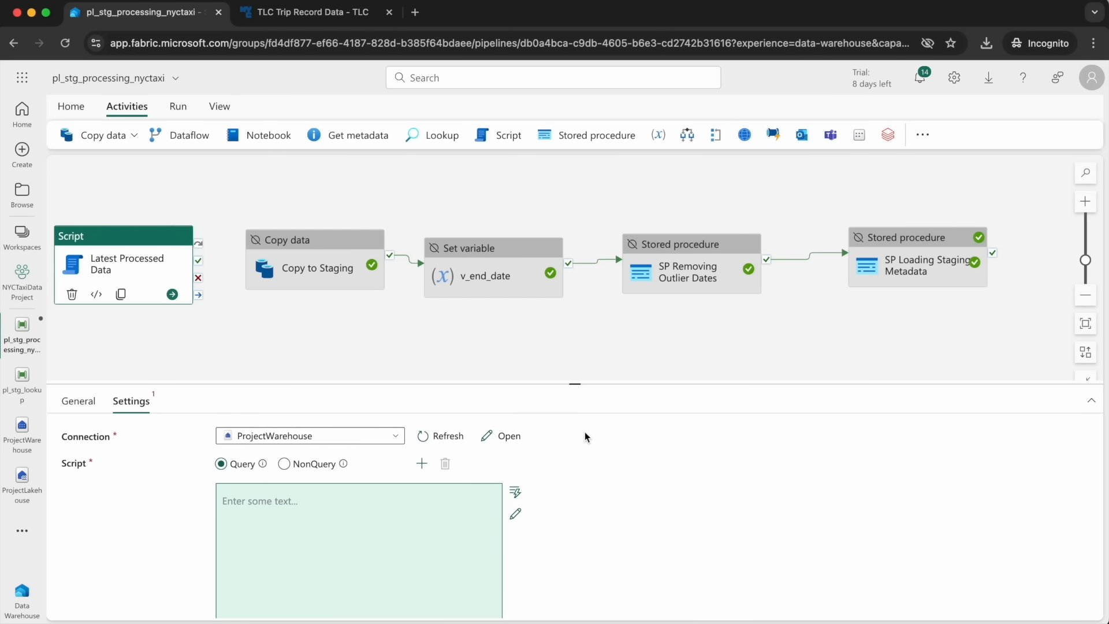
drag(572, 381, 575, 333)
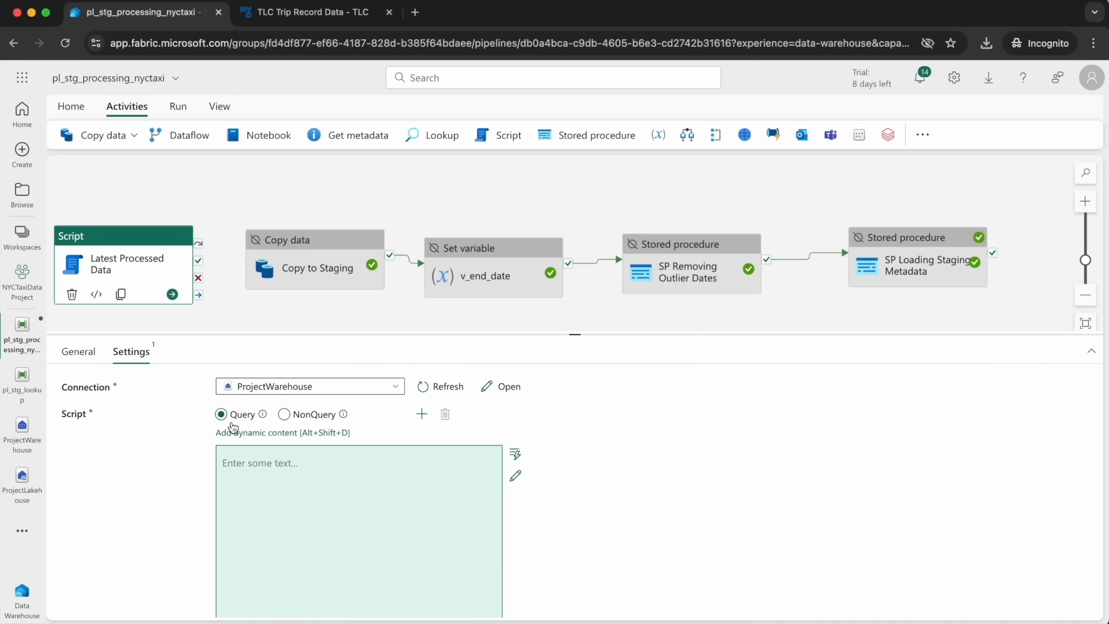
mouse_move(264, 420)
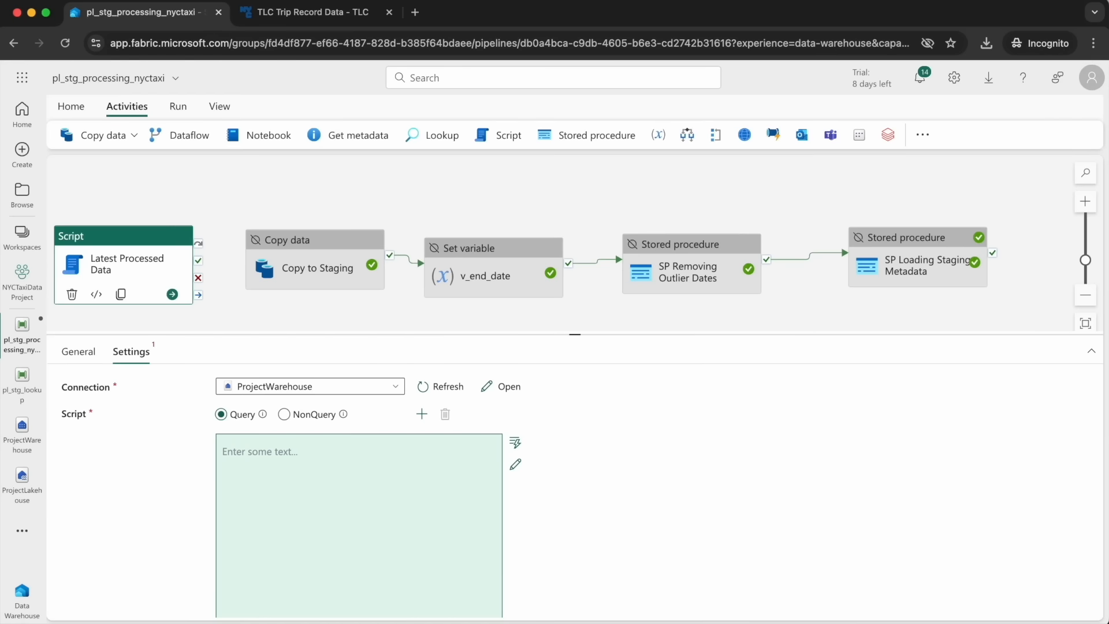
Switch to ProjectWarehouse, preview the processing_log table in the metadata schema and refresh the warehouse.
mouse_move(40, 426)
click(26, 441)
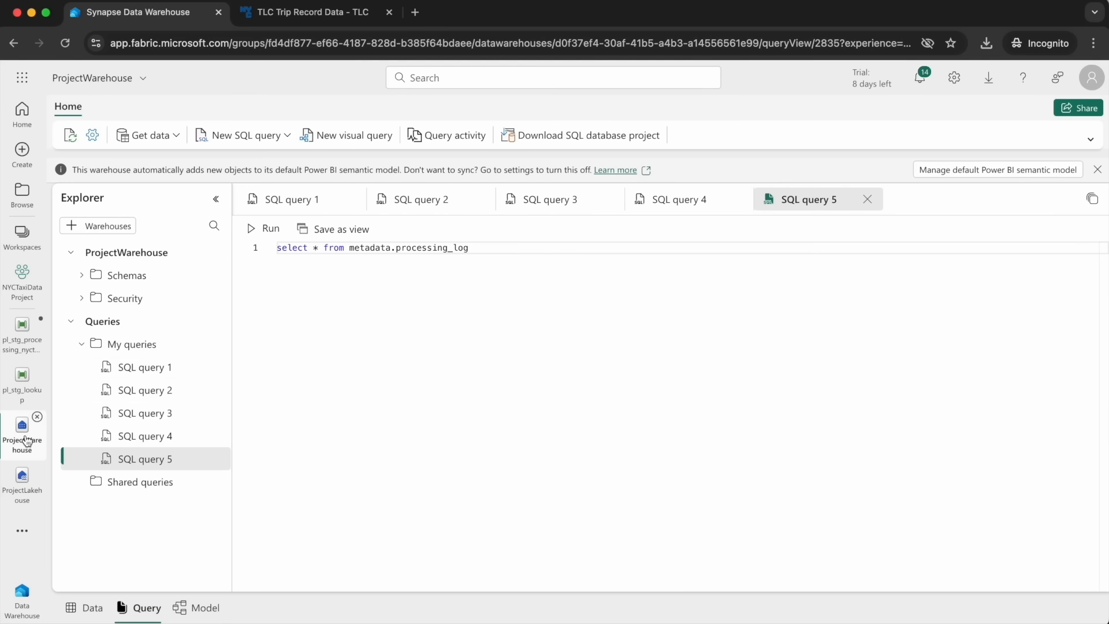
click(83, 276)
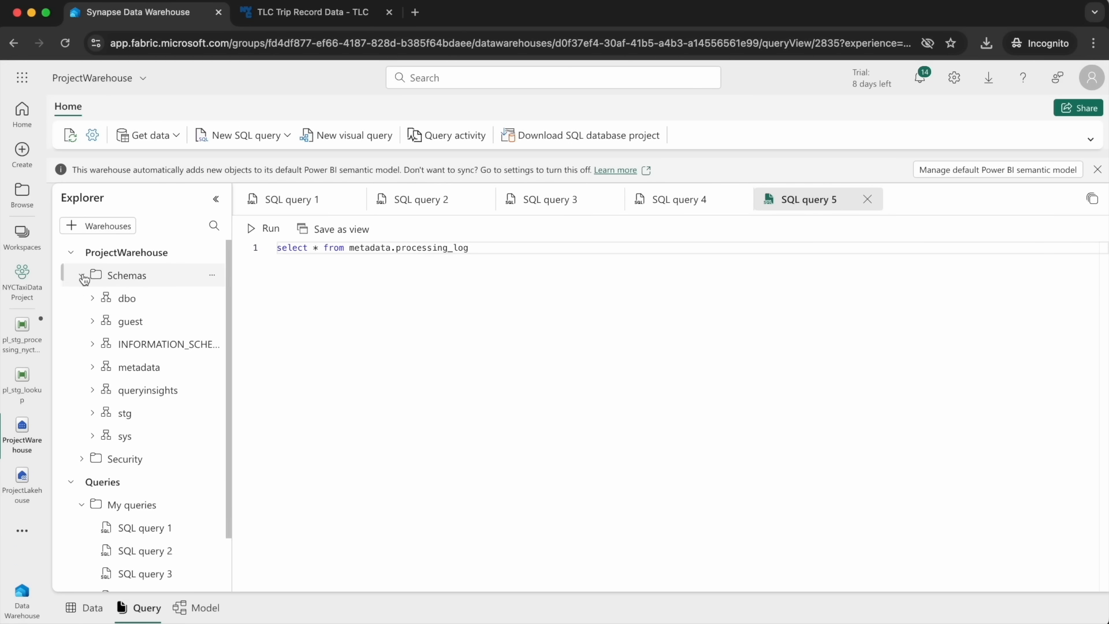
triple_click(426, 250)
click(108, 371)
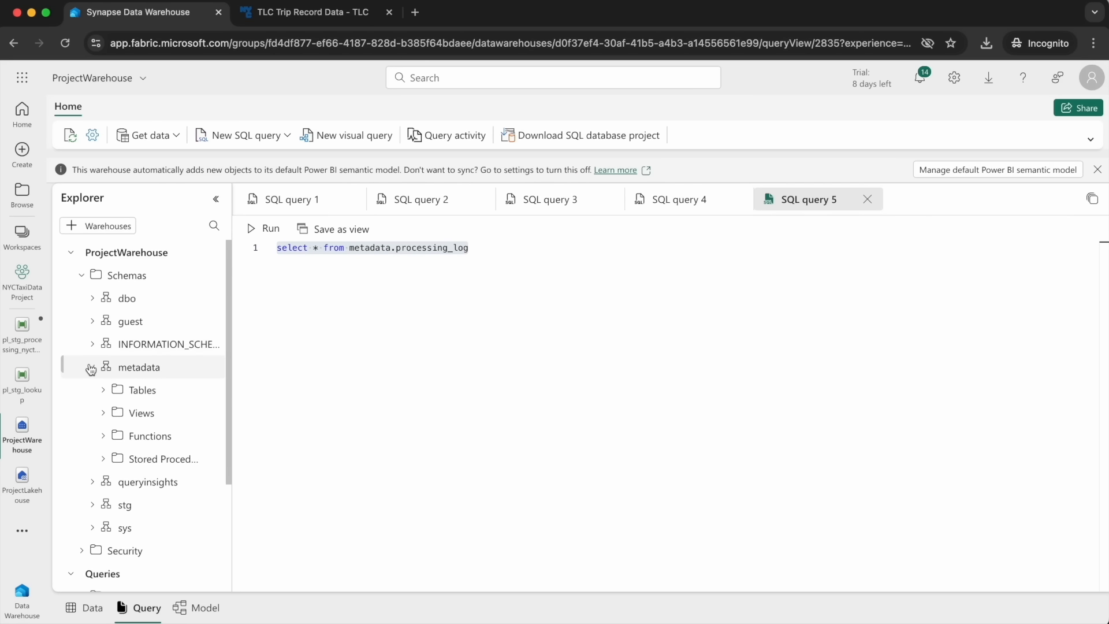
click(112, 394)
click(173, 424)
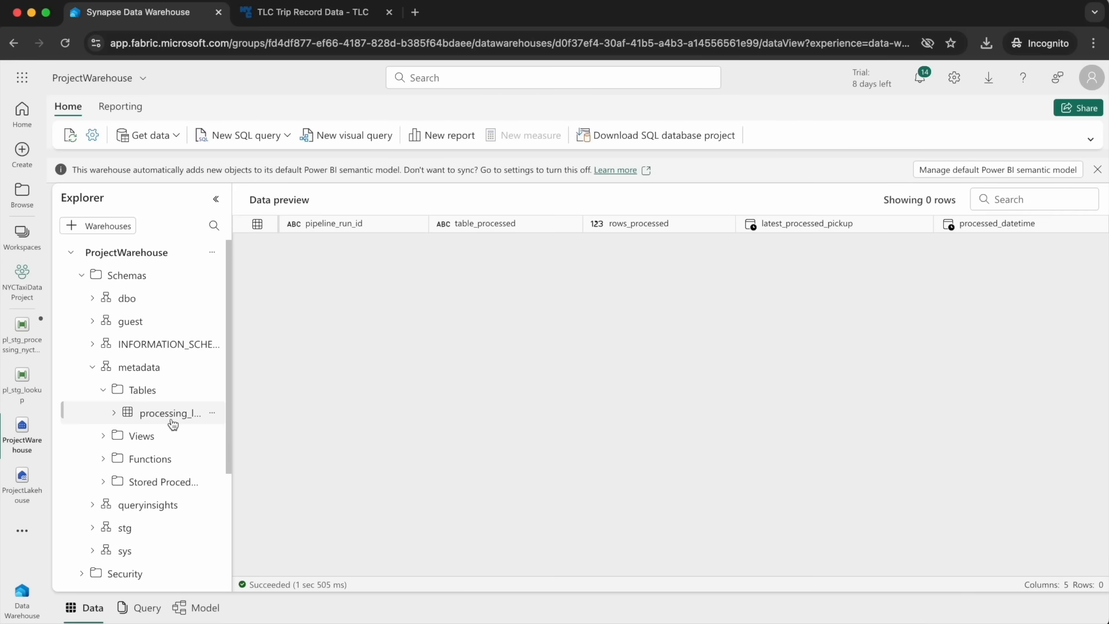
click(179, 411)
click(71, 137)
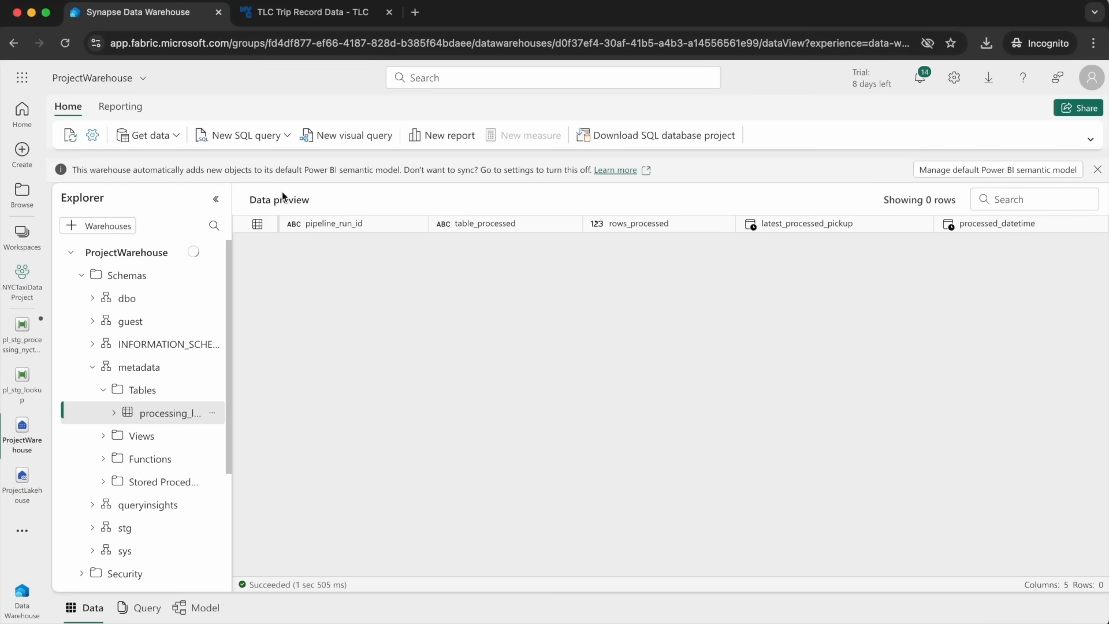
Rerun the processing_log query and examine the row's latest processed pickup, its year-month part and the processed table name.
click(140, 608)
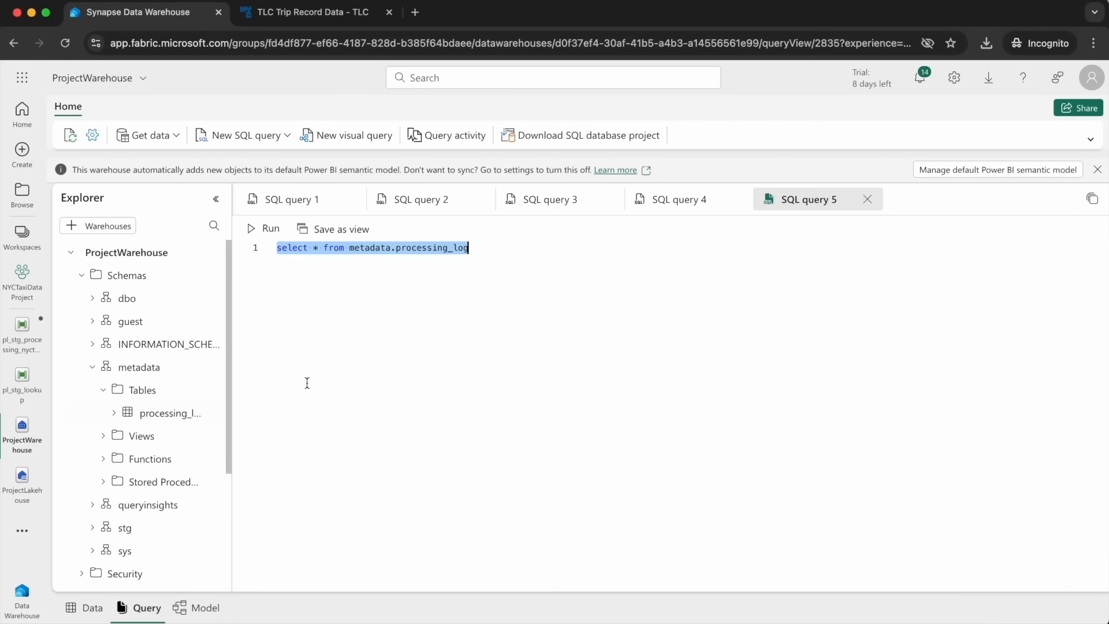
click(252, 228)
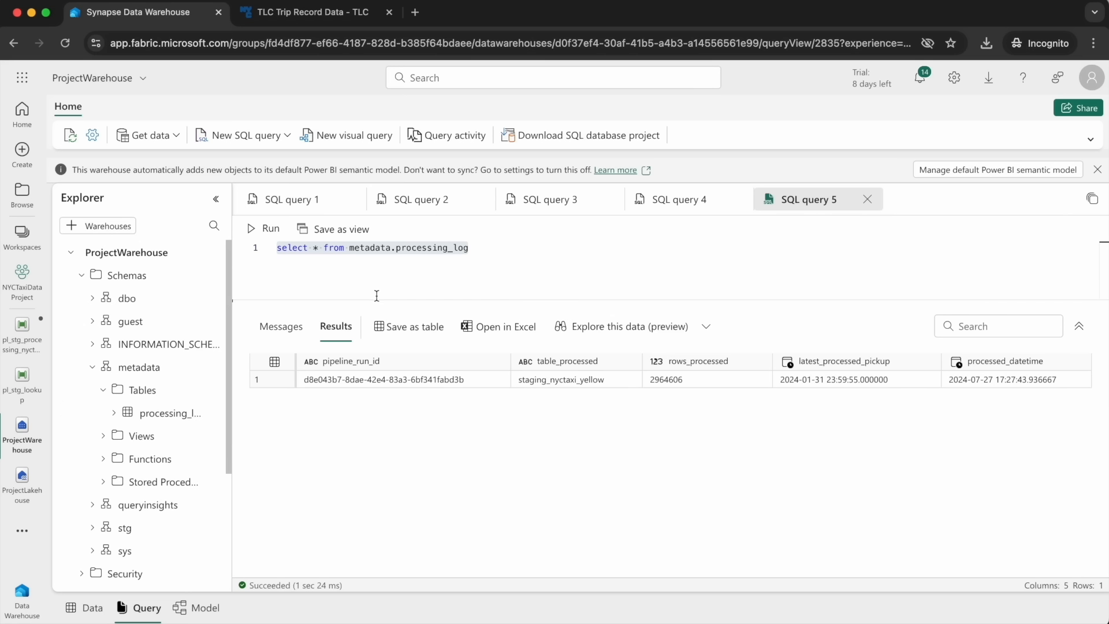
click(821, 379)
double_click(849, 376)
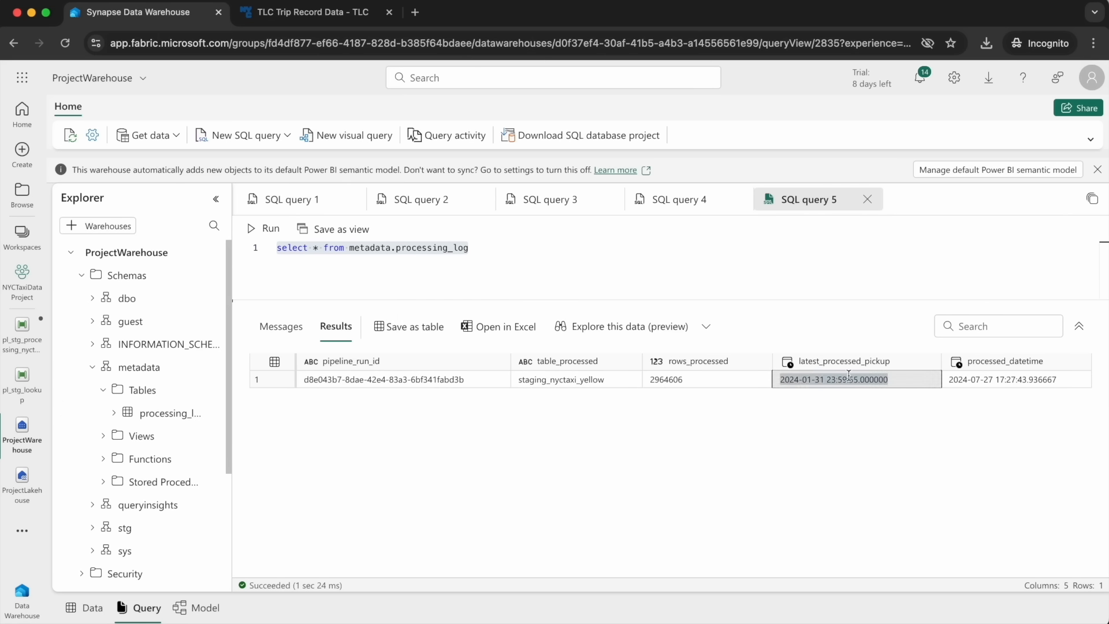
click(797, 383)
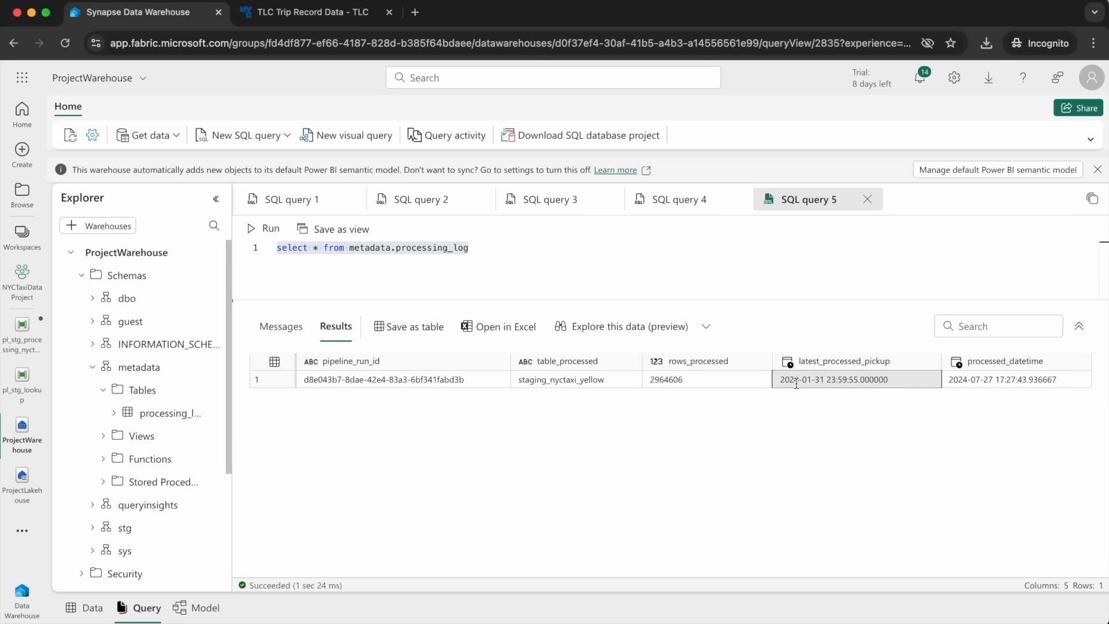
drag(781, 382, 903, 380)
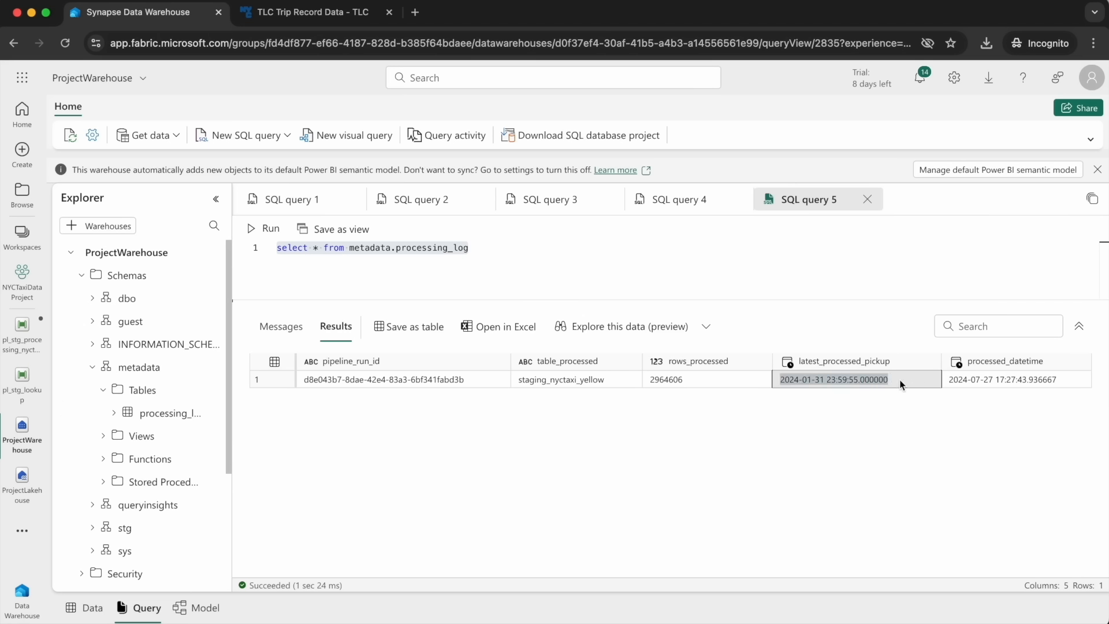
click(784, 380)
click(786, 380)
drag(781, 380, 812, 380)
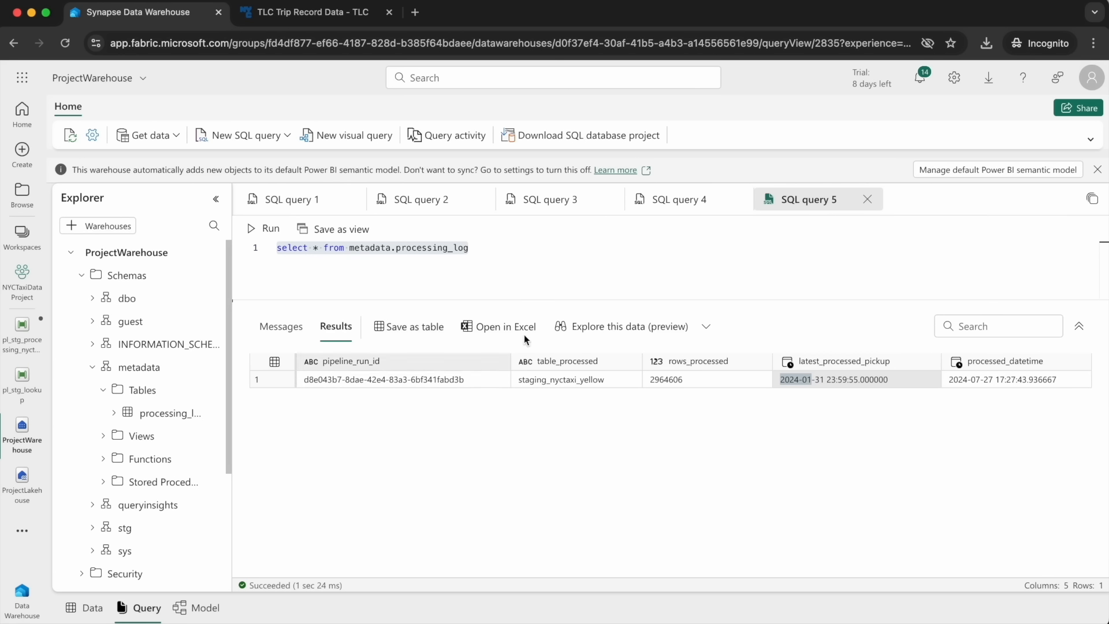
double_click(542, 379)
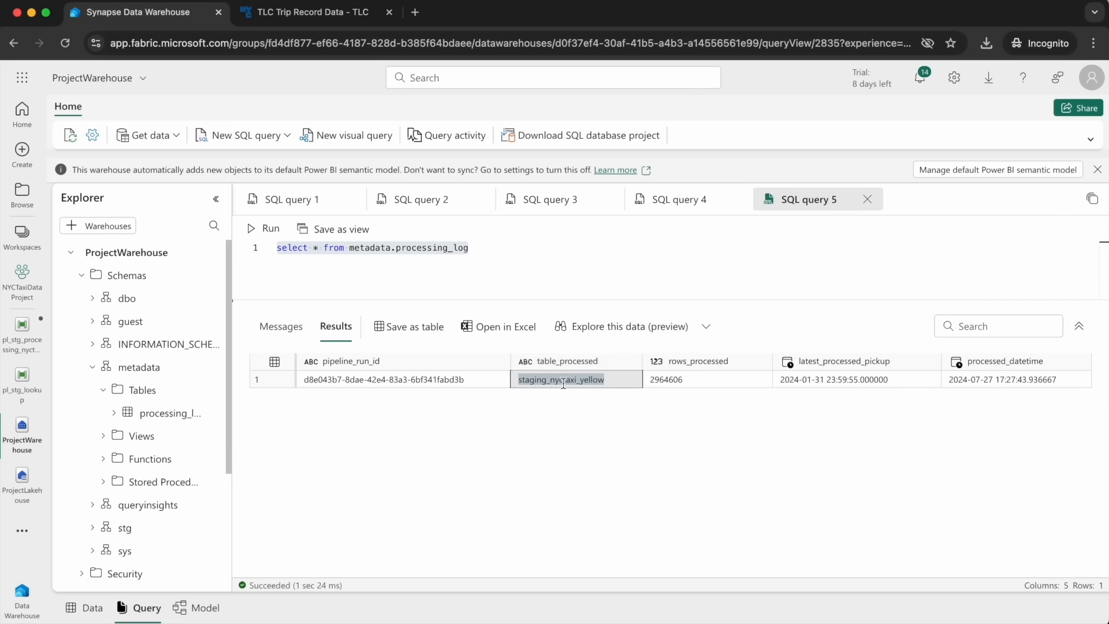
click(805, 378)
Return to pl_stg_processing_nyctaxi and begin the Script activity's query with SELECT TOP 1 latest_processed_pickup from metadata.processing_log.
mouse_move(21, 431)
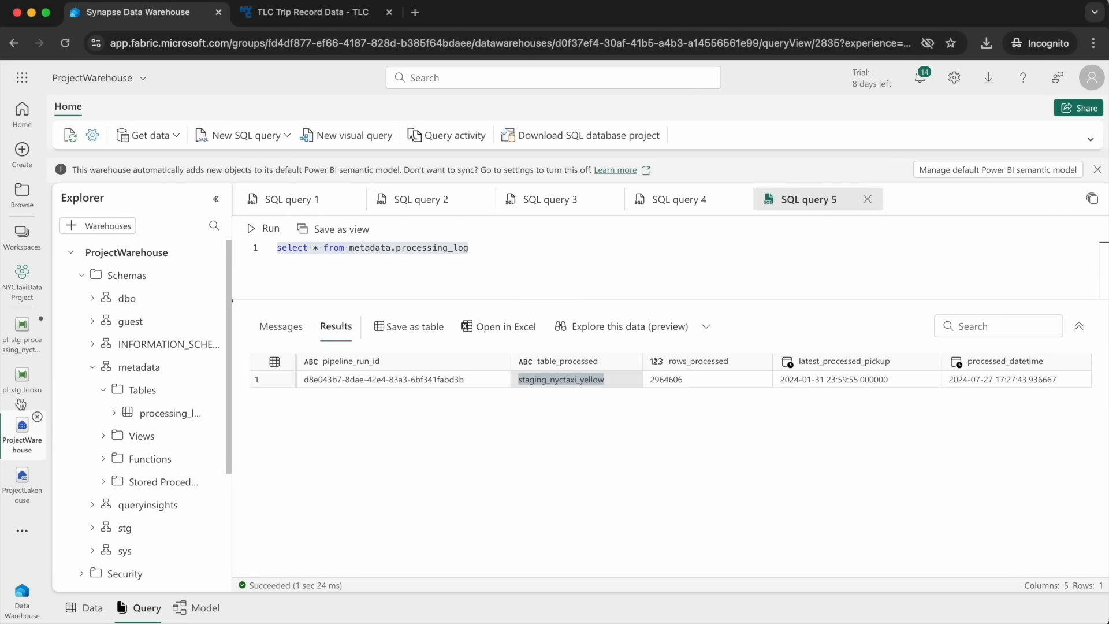
click(19, 345)
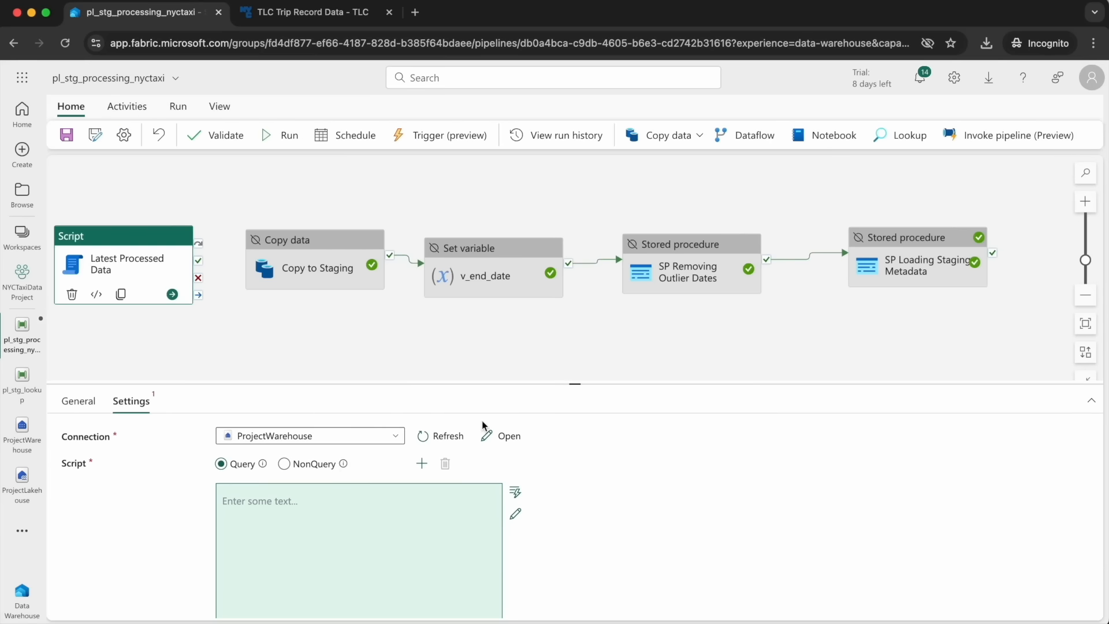
drag(518, 385, 495, 193)
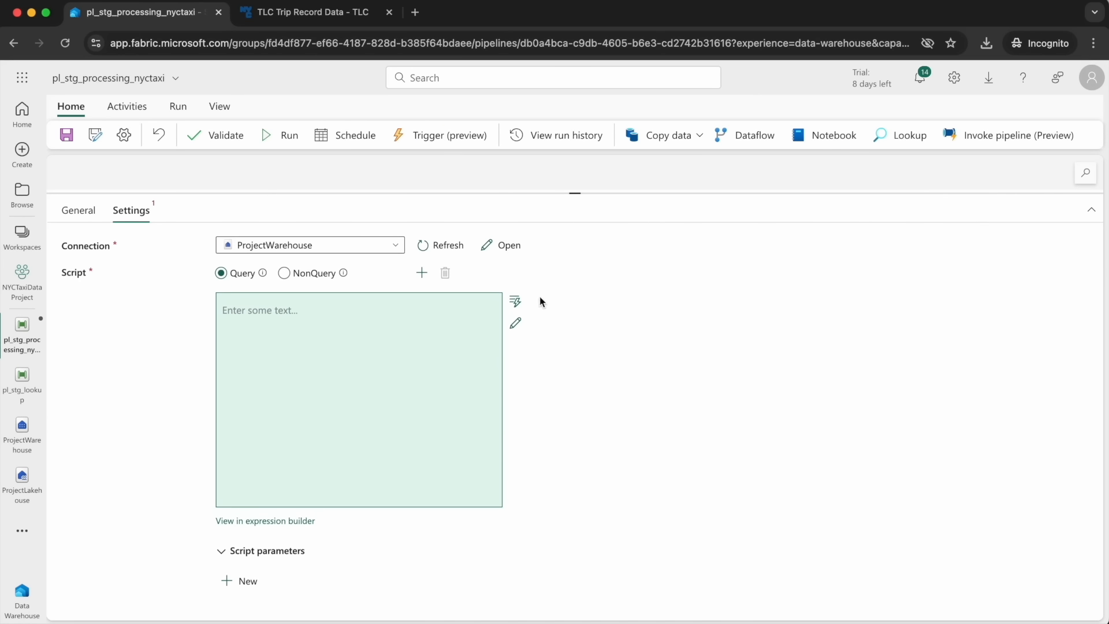
click(516, 326)
click(183, 230)
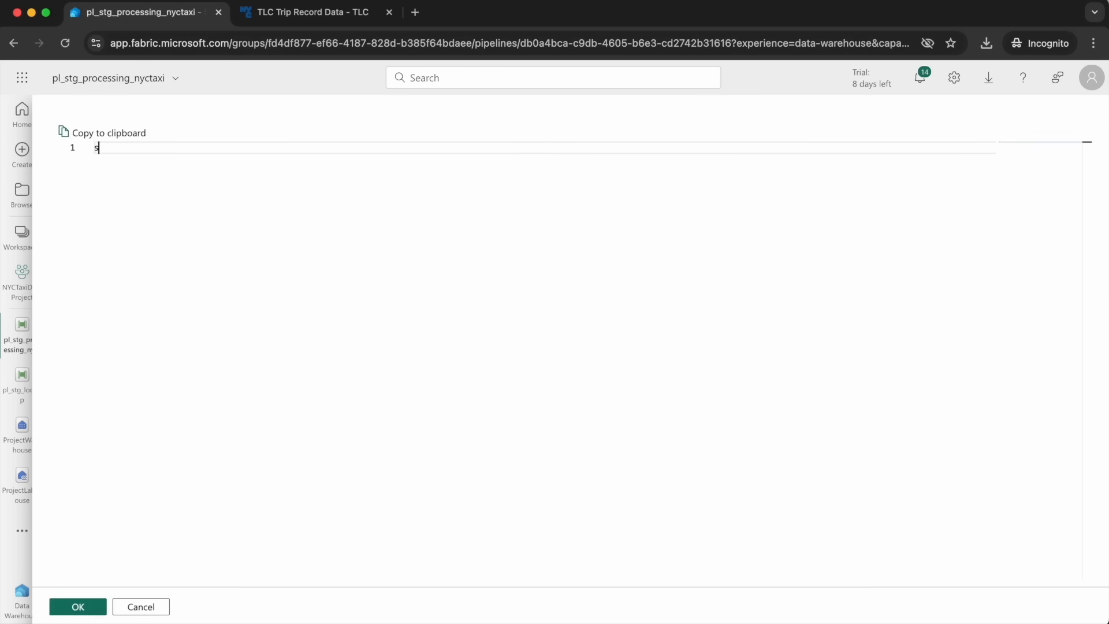
text(SELECT TOP 1)
key(Return)
text(latest_processed_pickup)
key(Return)
text(from meta)
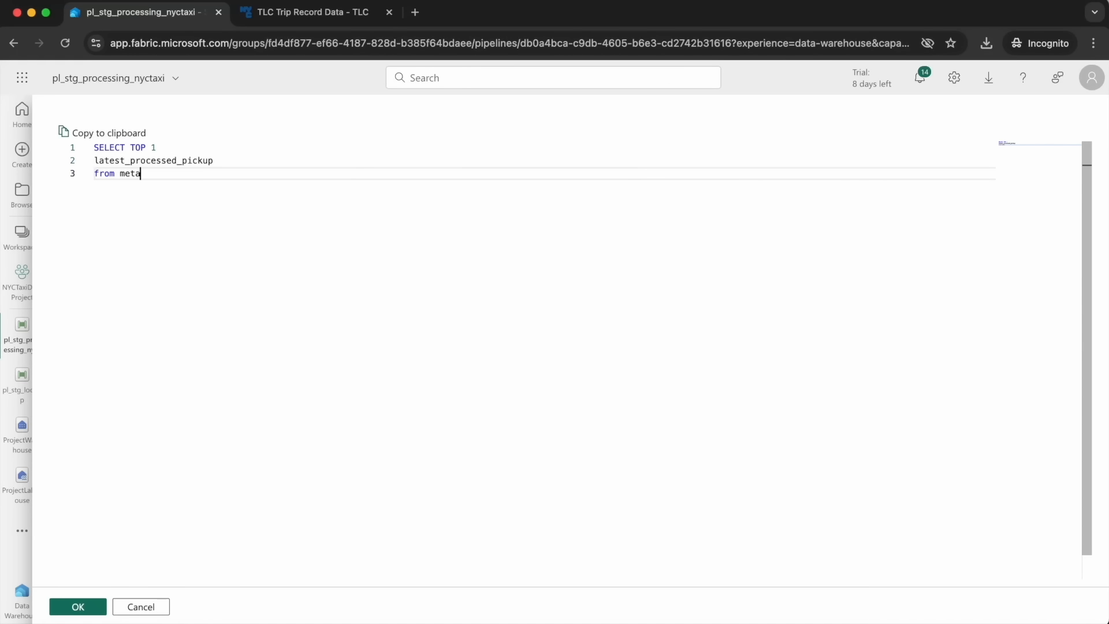
text(data.pr)
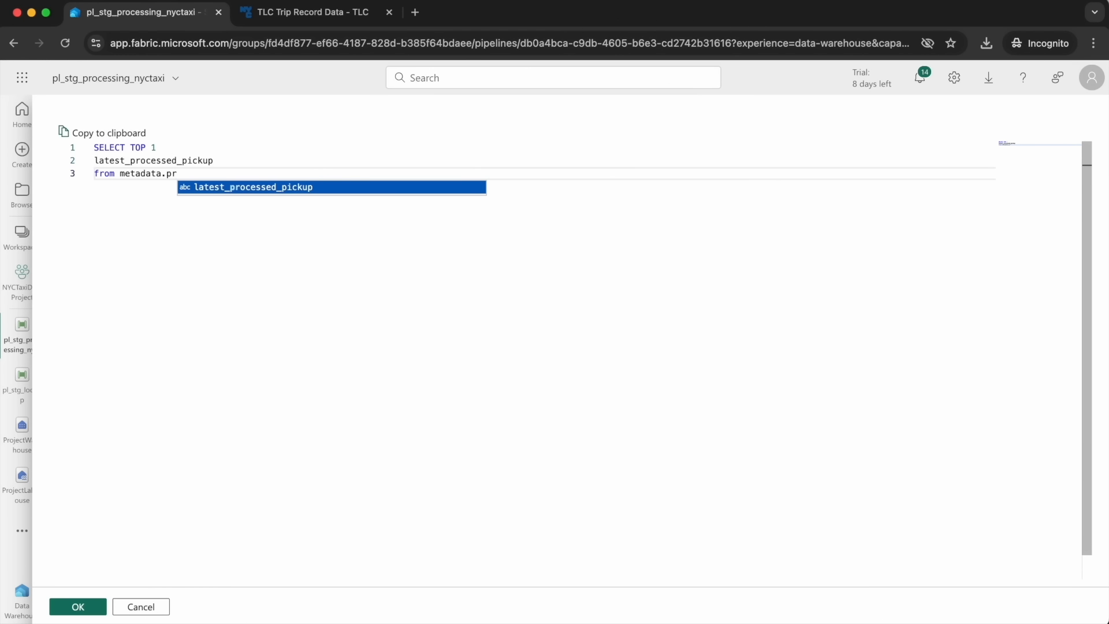
text(ocessing_log)
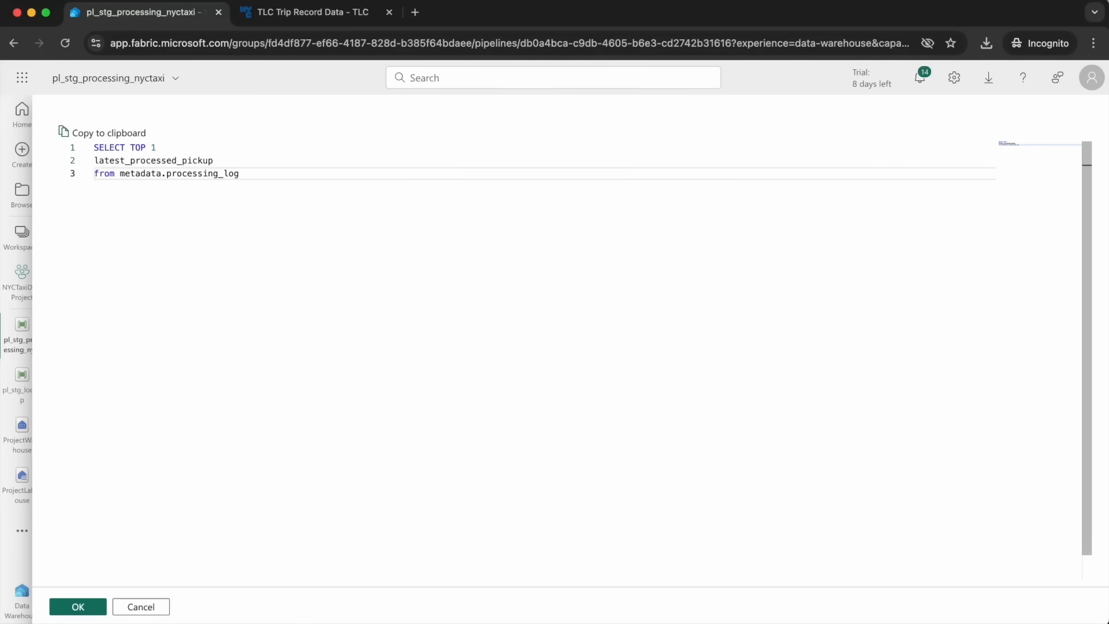
Filter the query where table_processed = 'staging_nyctaxi_yellow' and order it by latest_processed_pickup desc;.
key(Return)
text(wher)
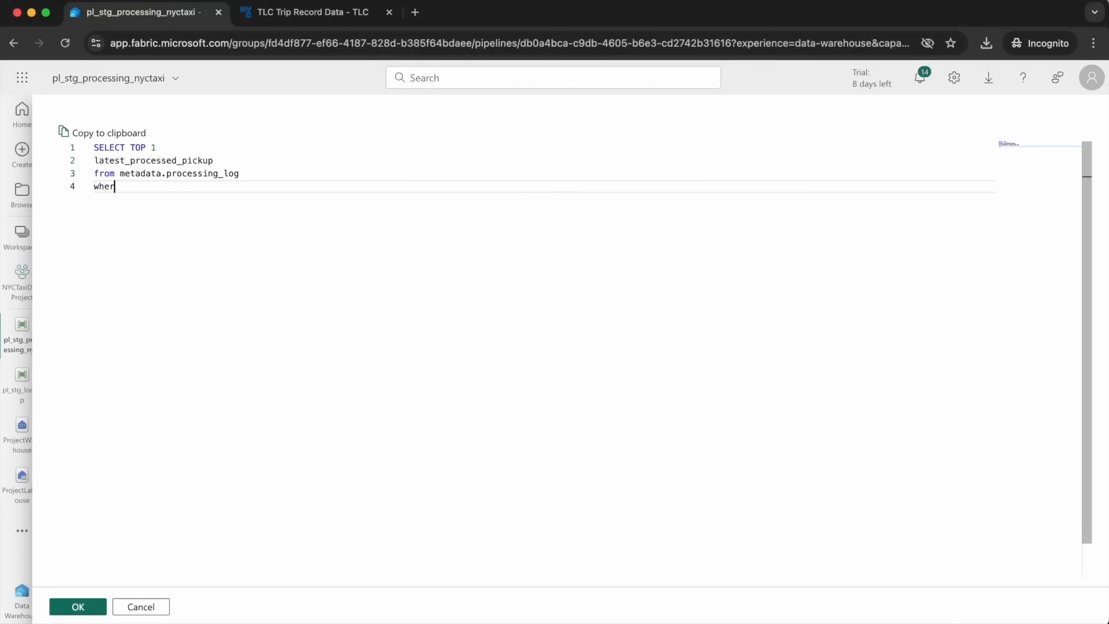
text(e table_processed = 'staging_nyctaxi_yellow')
key(Return)
text(order)
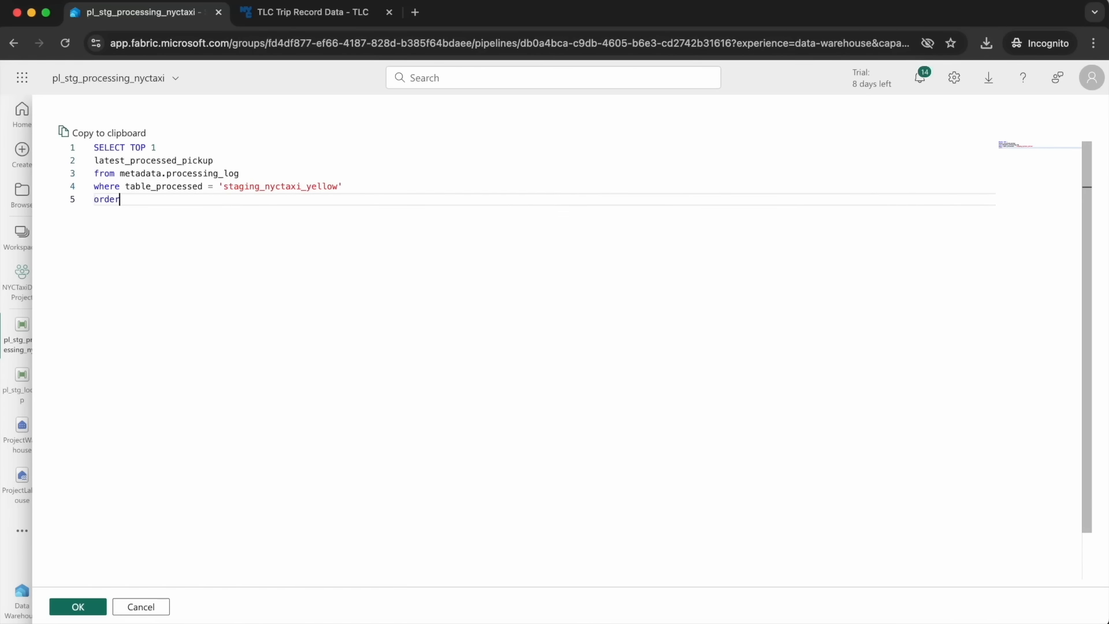
text( by late)
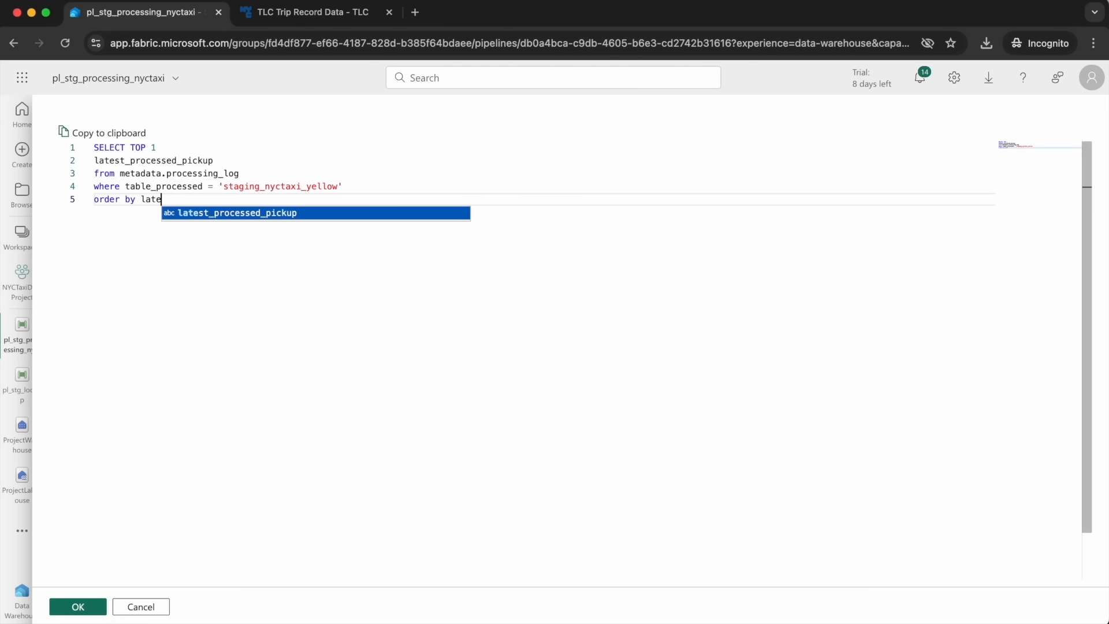
key(Tab)
text(de)
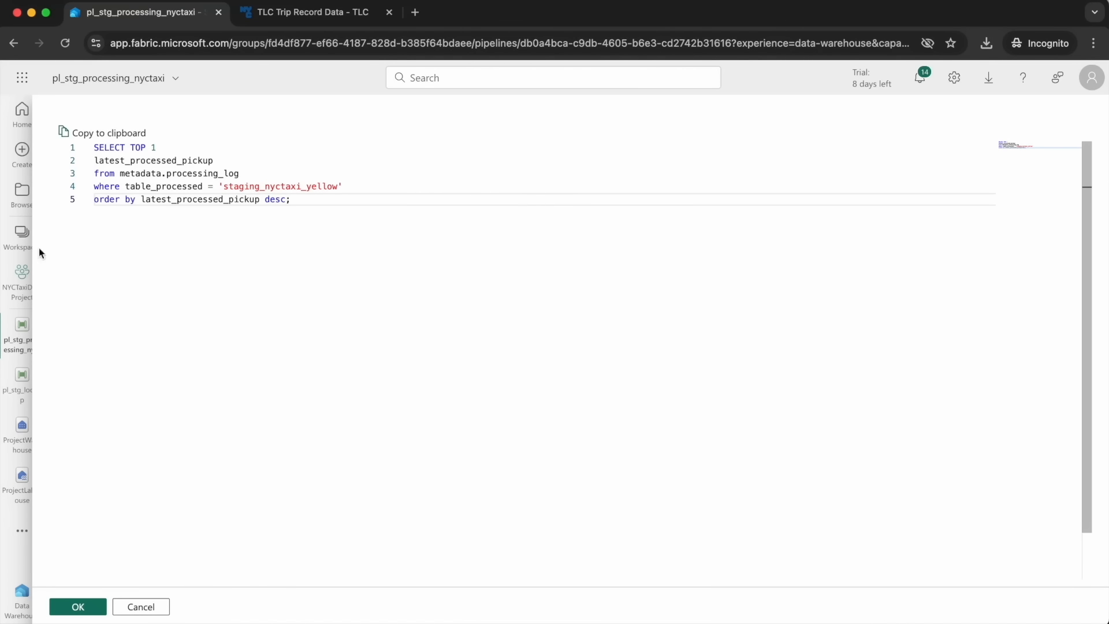
Review the query's row limit, selected column and table filter, and apply it to the Script activity.
click(153, 144)
text(1)
double_click(107, 162)
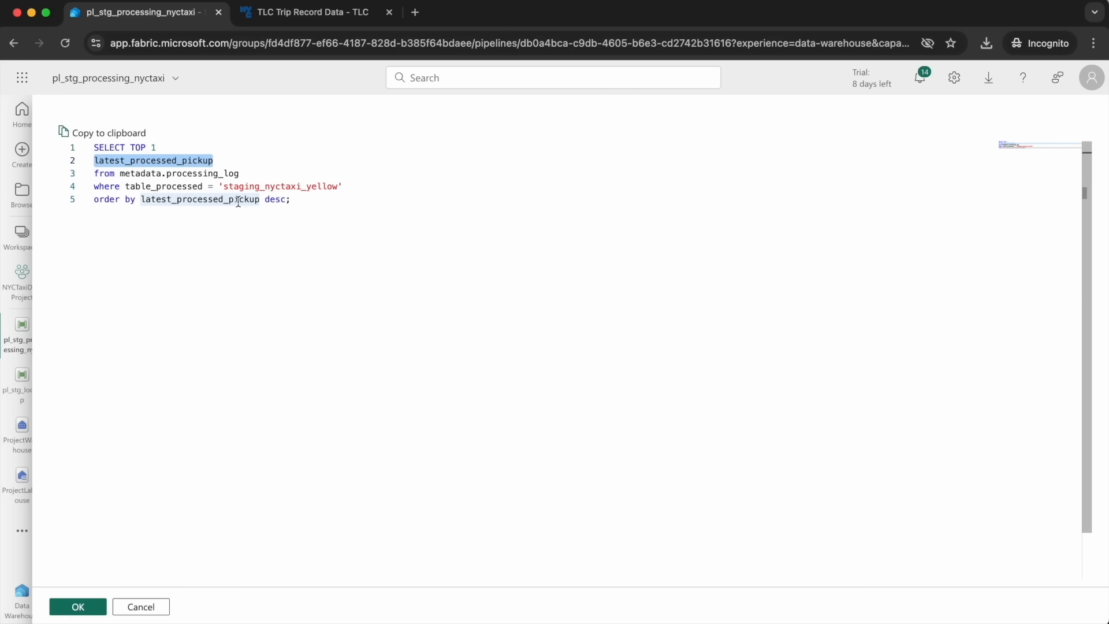
click(351, 186)
drag(350, 186, 92, 188)
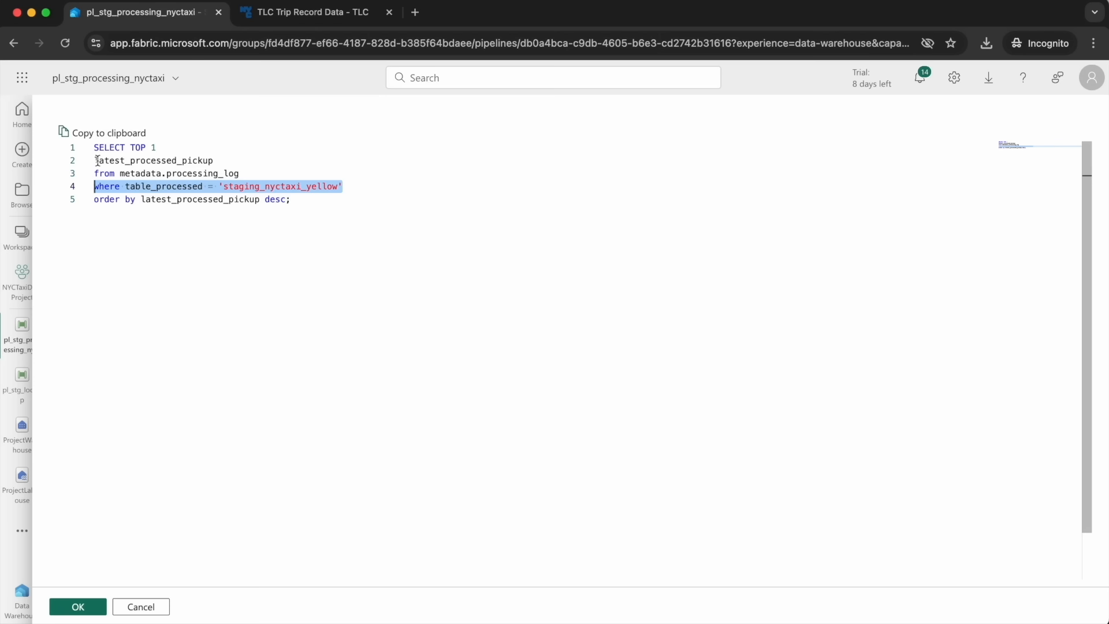
double_click(131, 160)
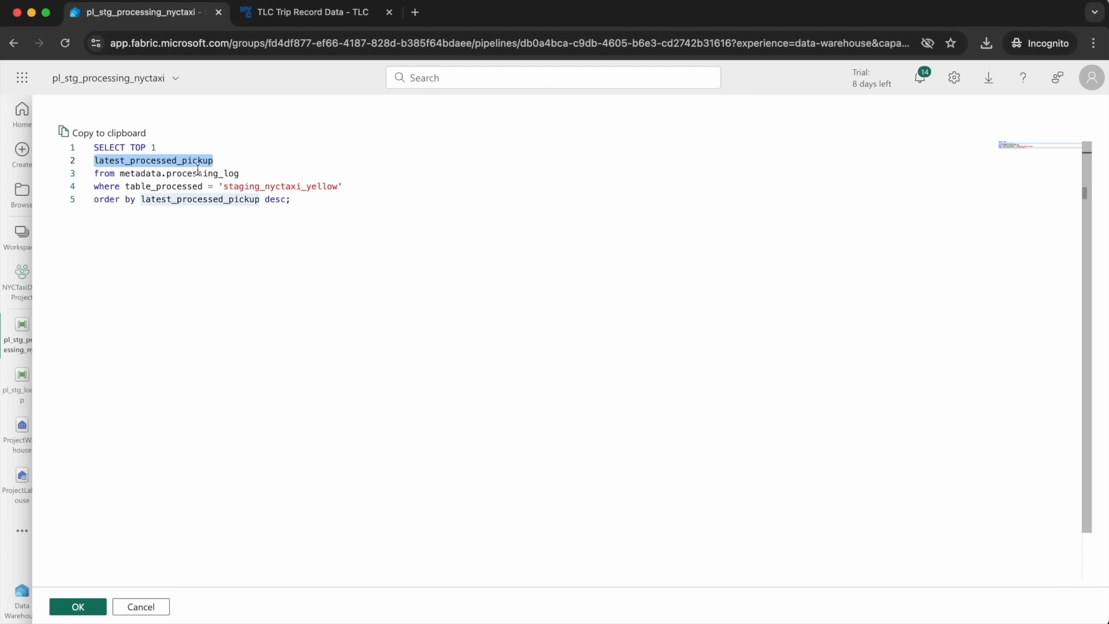
double_click(258, 187)
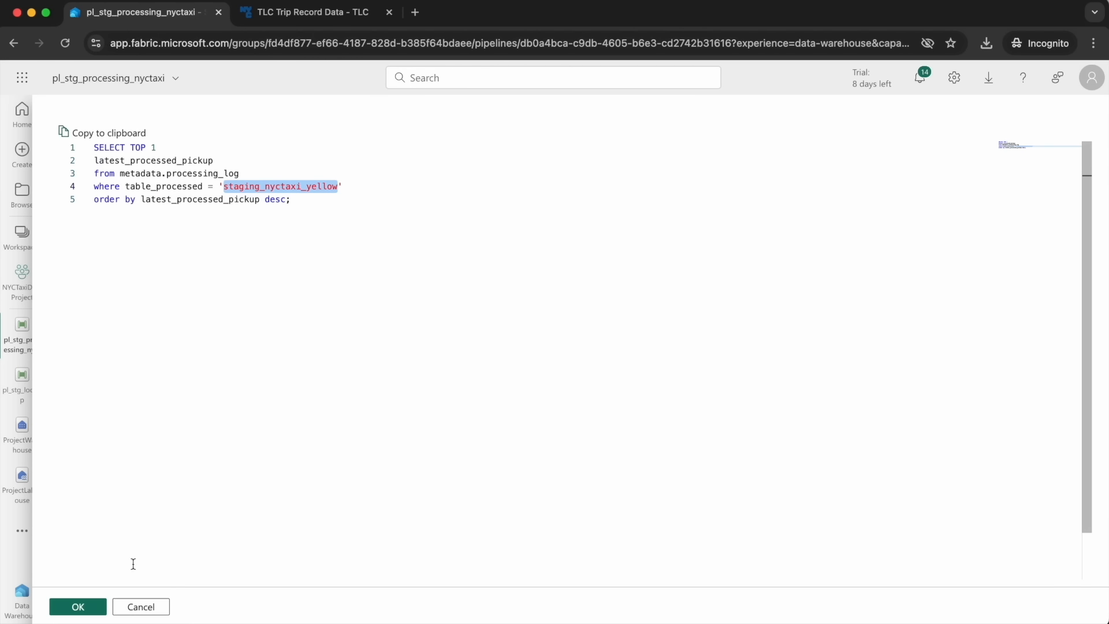
click(72, 608)
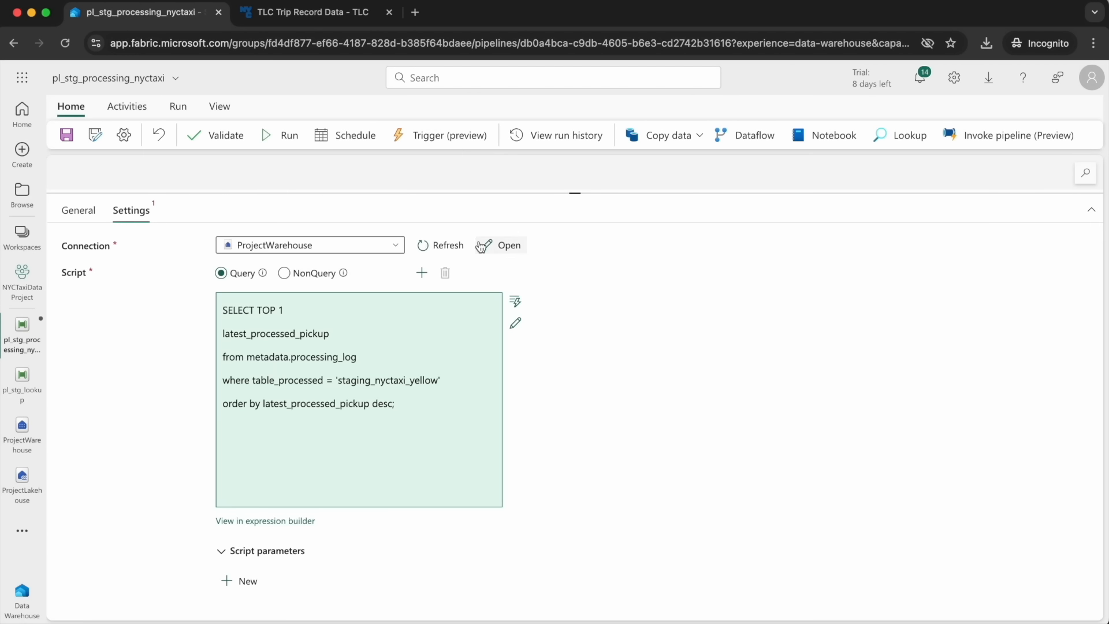
Validate the pipeline, close the validation output, and save and run the pipeline.
drag(578, 196, 521, 482)
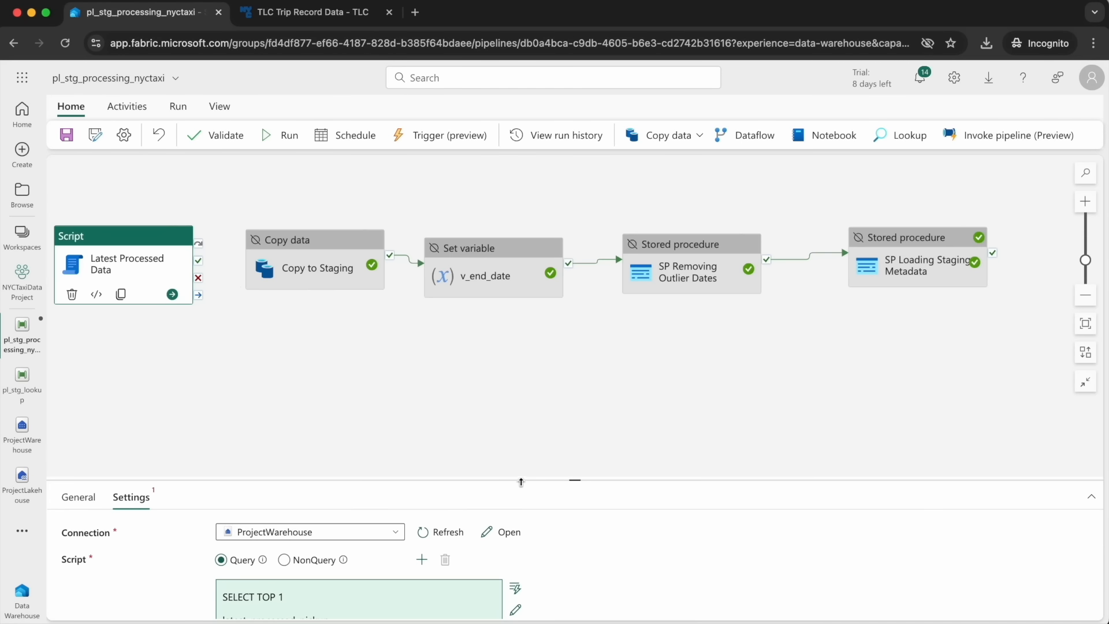
click(288, 373)
click(223, 134)
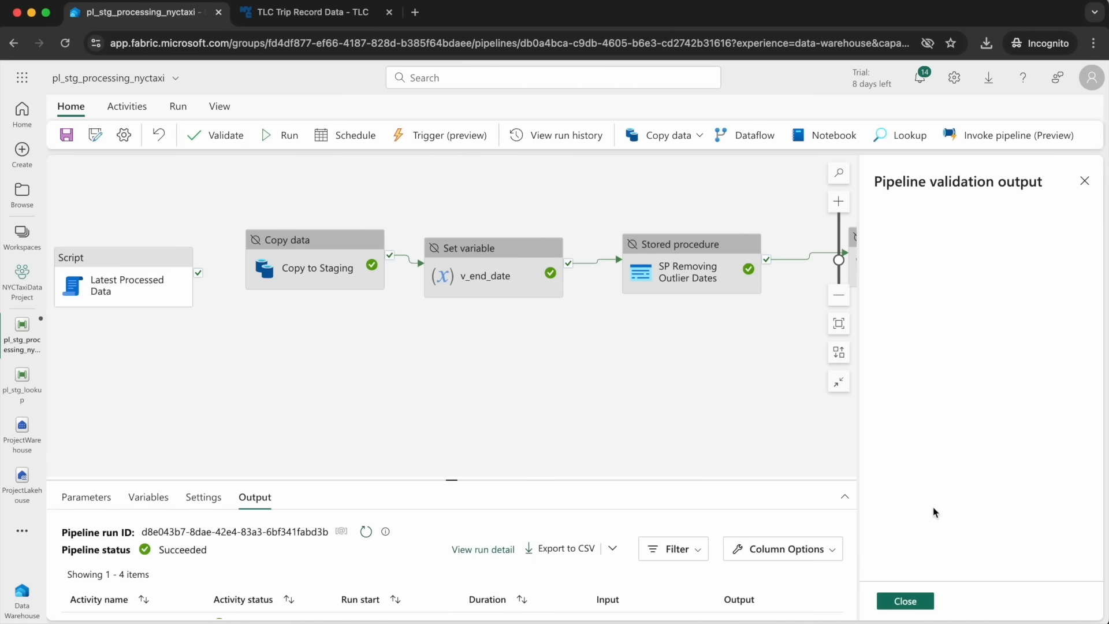
click(905, 601)
click(279, 140)
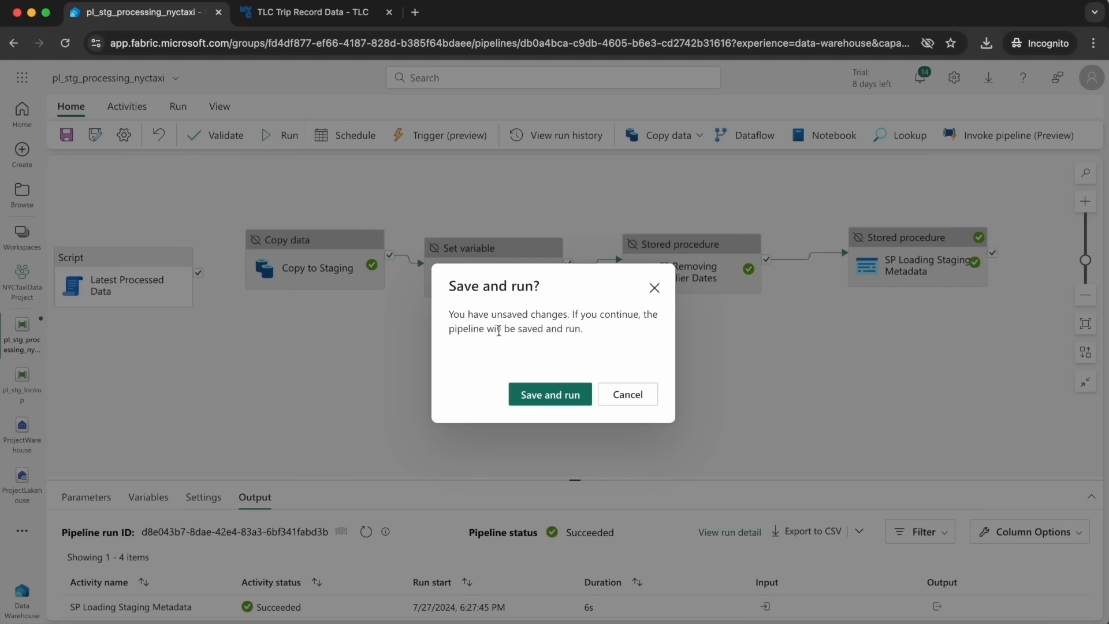
click(550, 394)
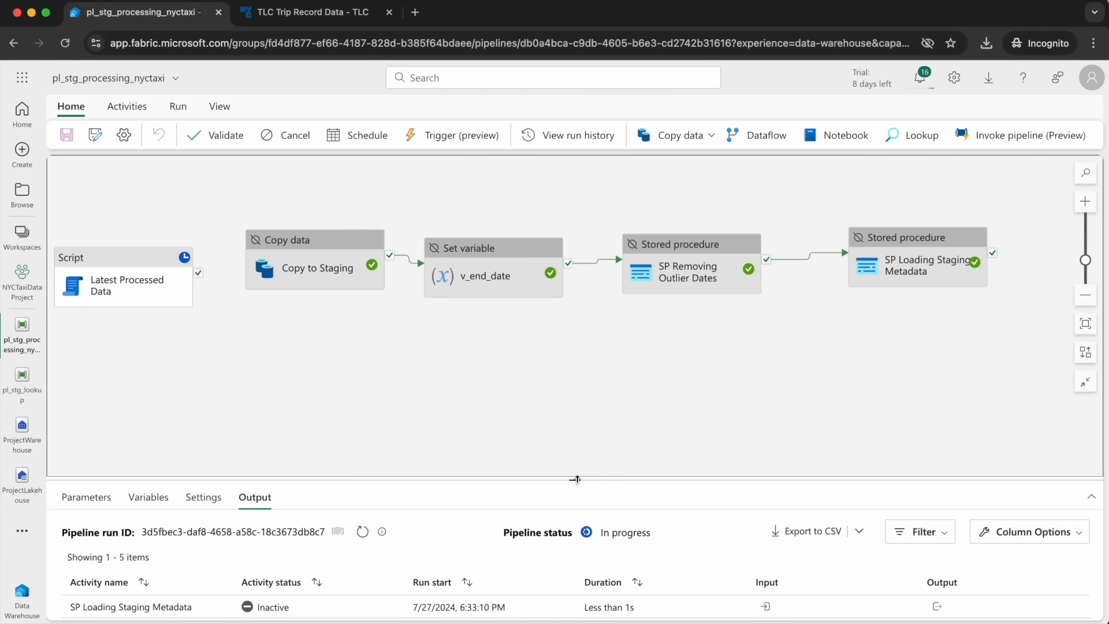
Open the Latest Processed Data activity's run output in full view and examine its result set and latest_processed_pickup value.
drag(575, 479, 575, 353)
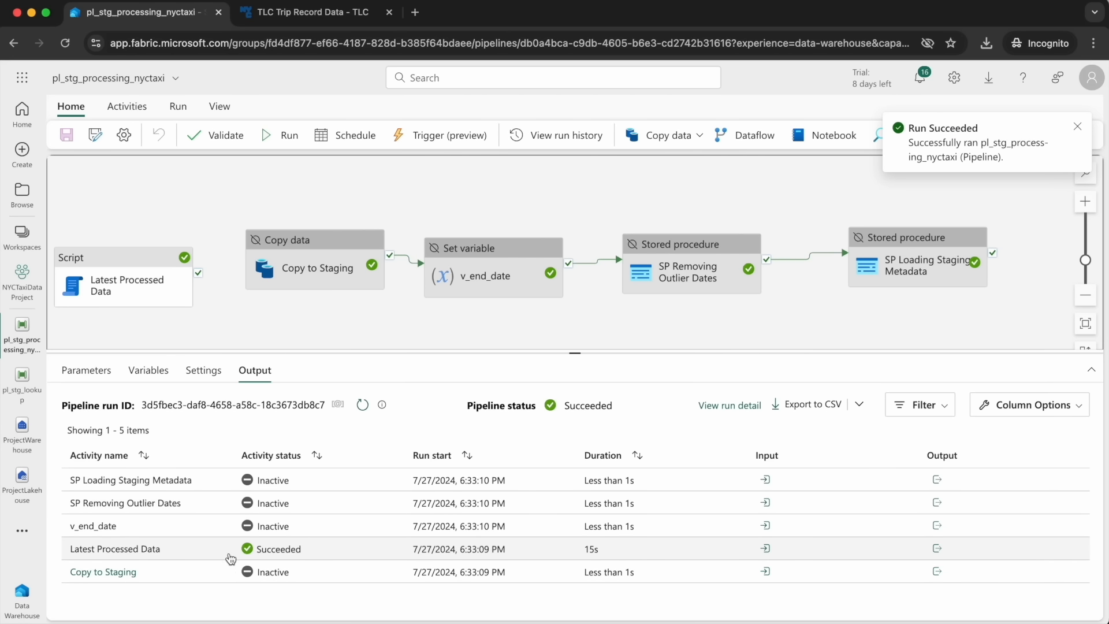
click(937, 548)
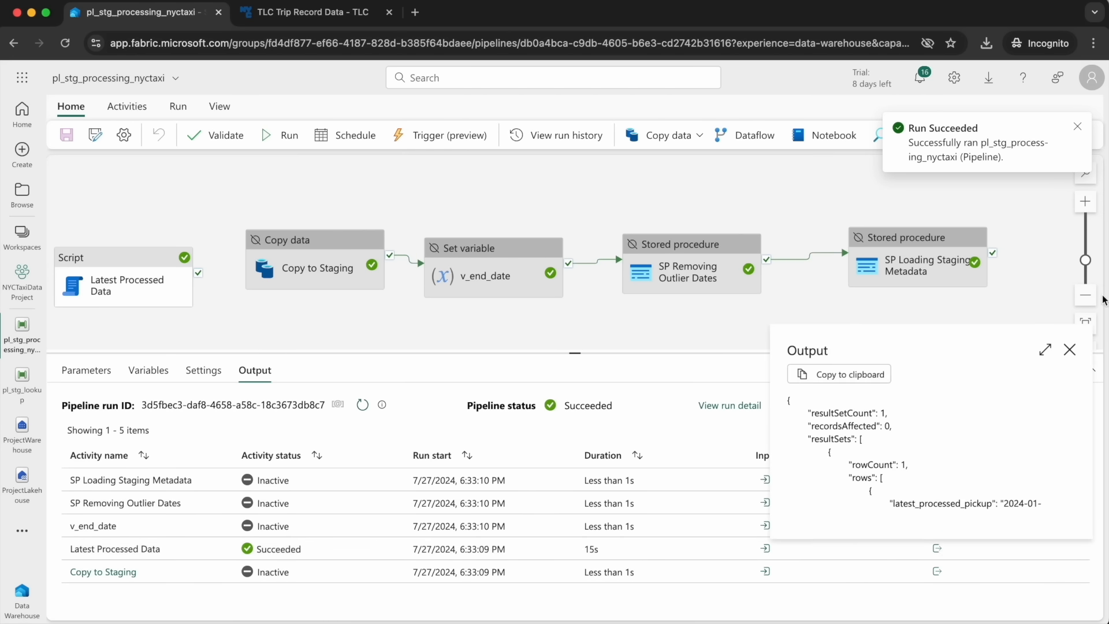
click(1045, 350)
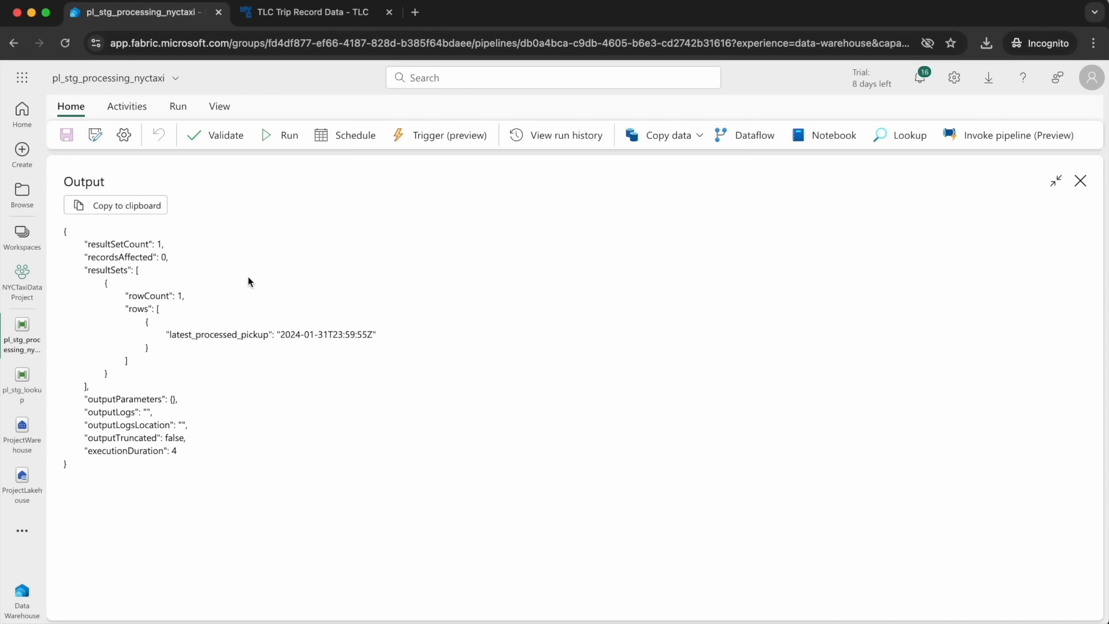
double_click(98, 270)
double_click(137, 308)
click(202, 330)
double_click(211, 337)
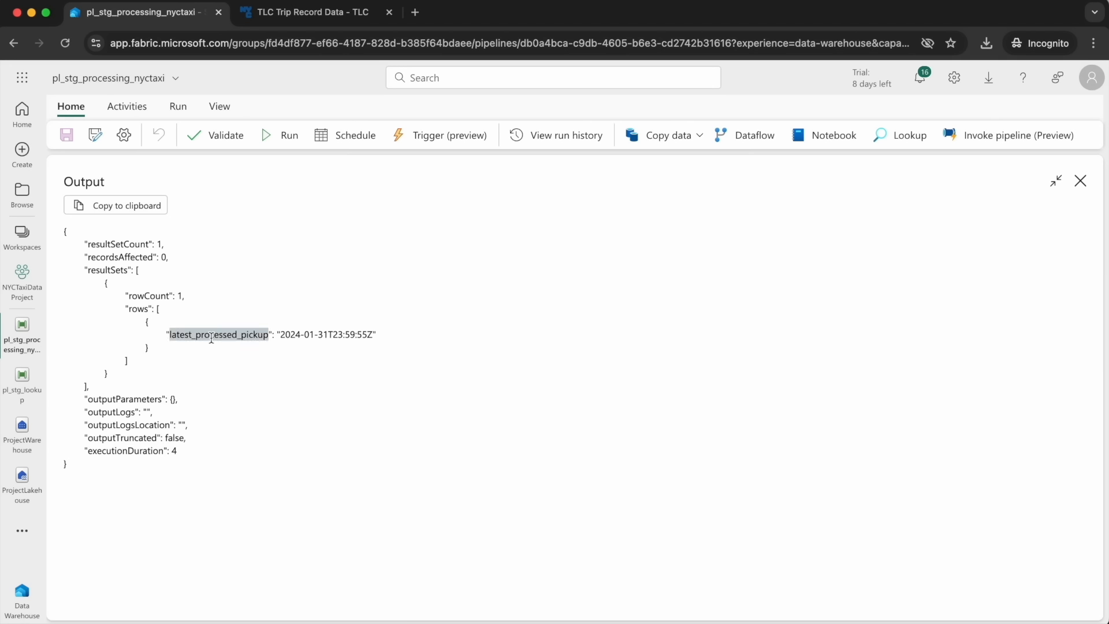
drag(375, 335, 278, 334)
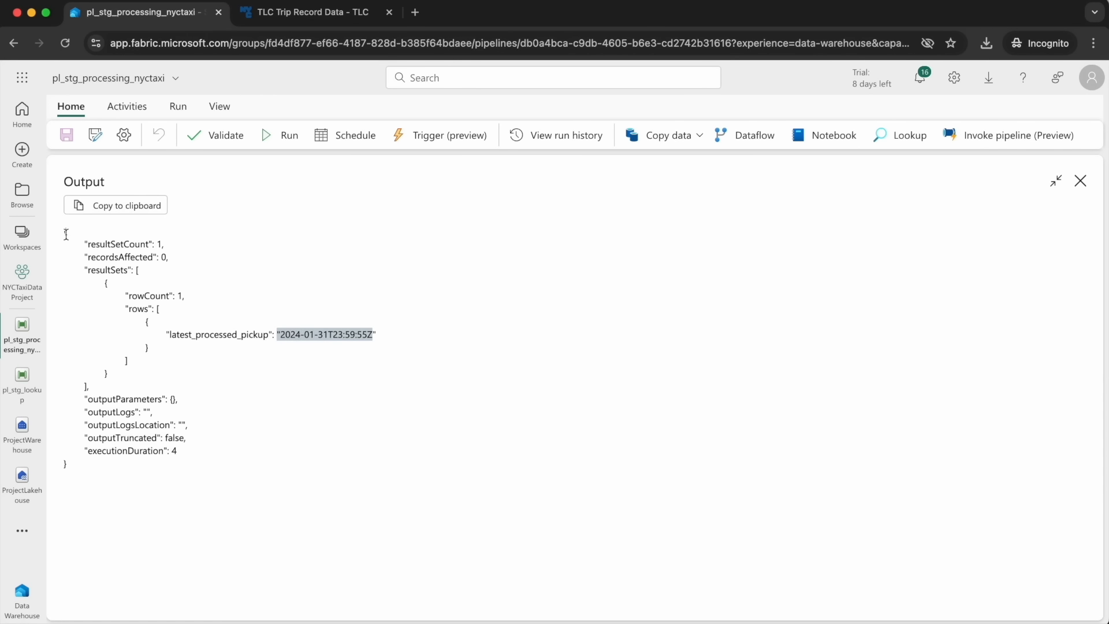
Trace the output's JSON nesting from resultSets through rows to latest_processed_pickup, and close the output.
drag(64, 231, 166, 472)
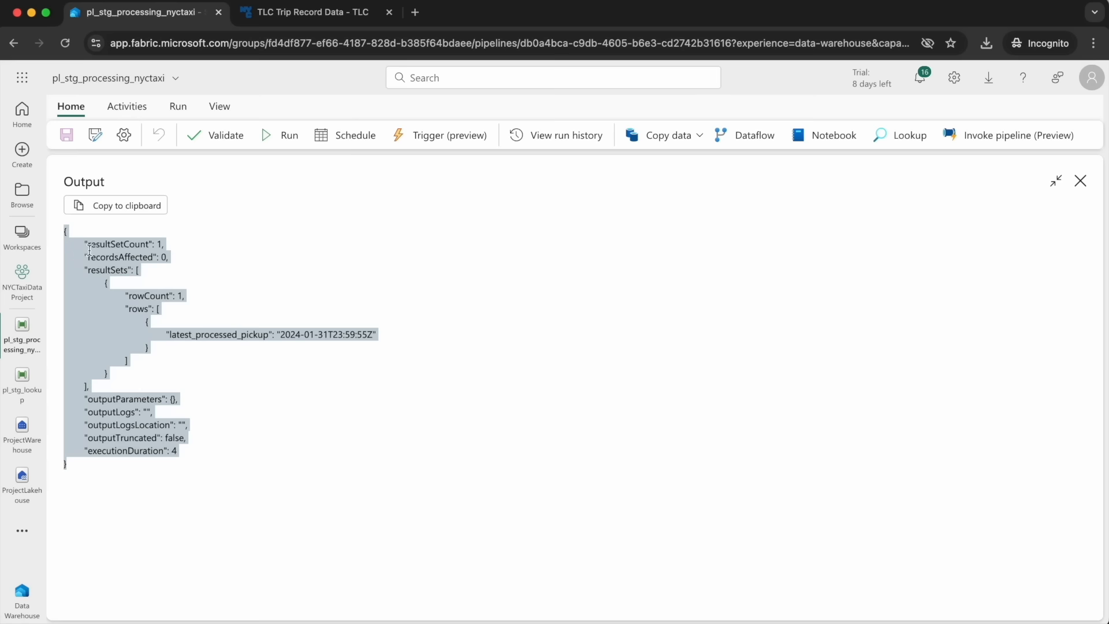
double_click(118, 272)
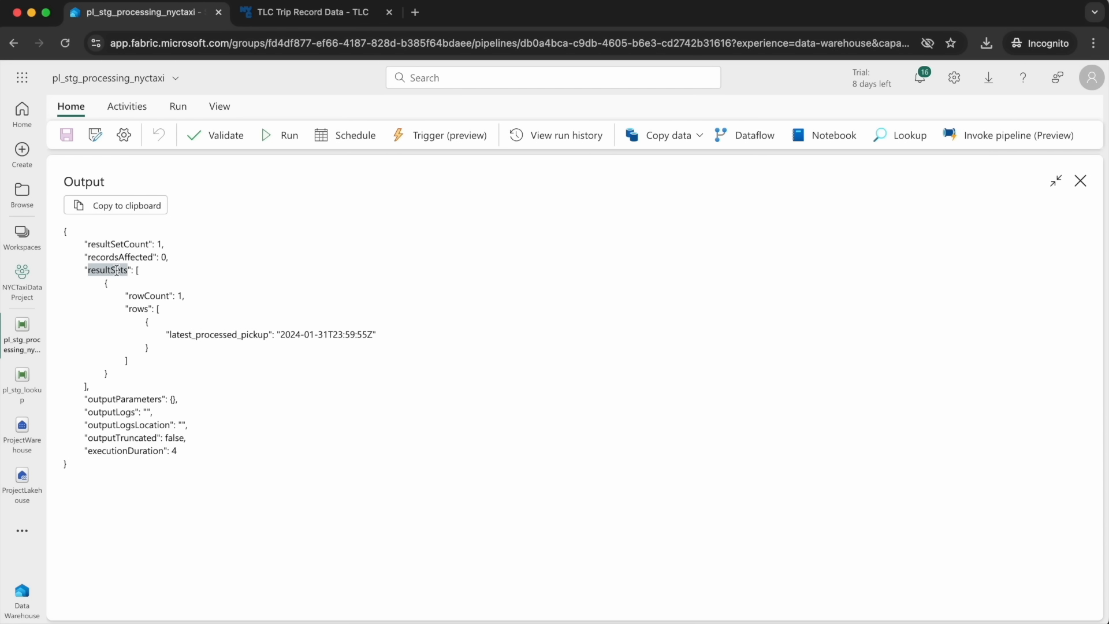
drag(137, 270, 159, 357)
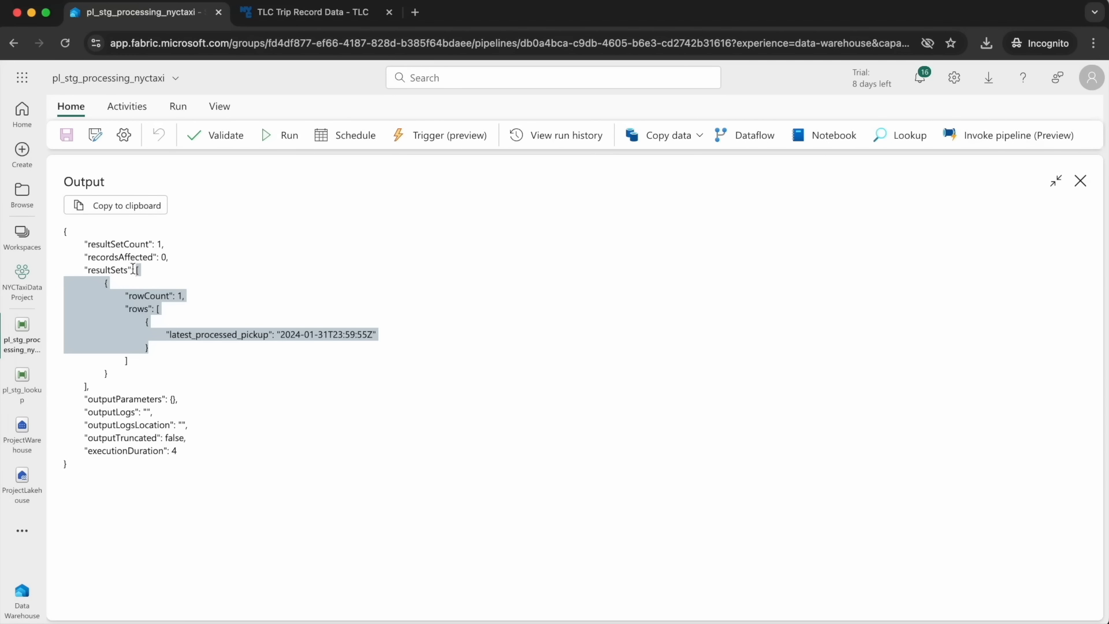
click(106, 282)
drag(106, 282, 116, 375)
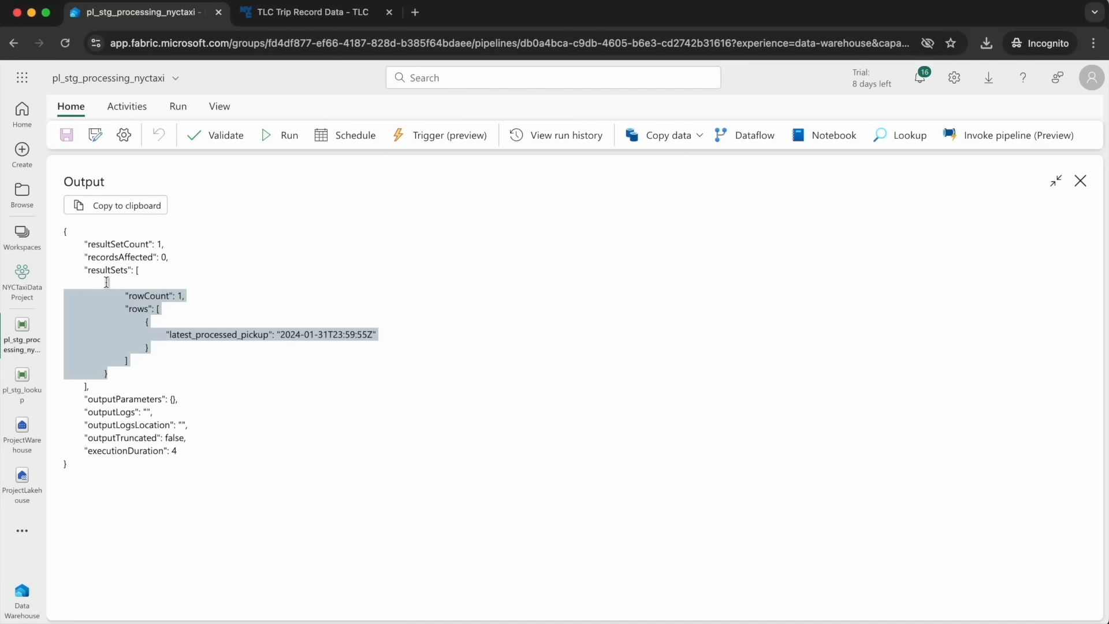
double_click(139, 307)
drag(157, 310, 156, 354)
click(147, 324)
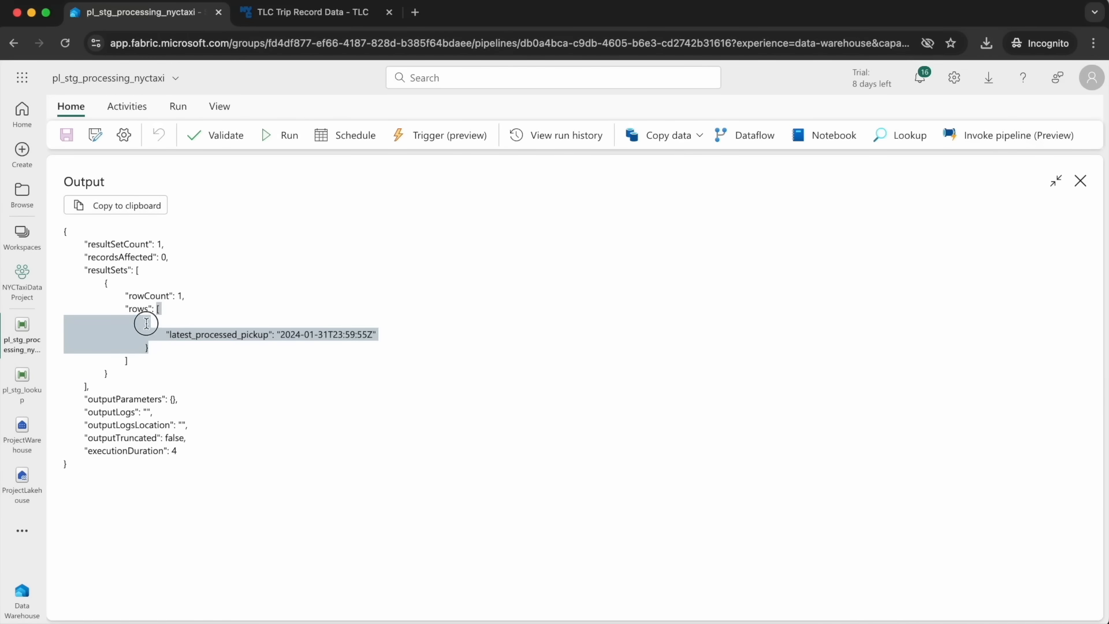
double_click(220, 335)
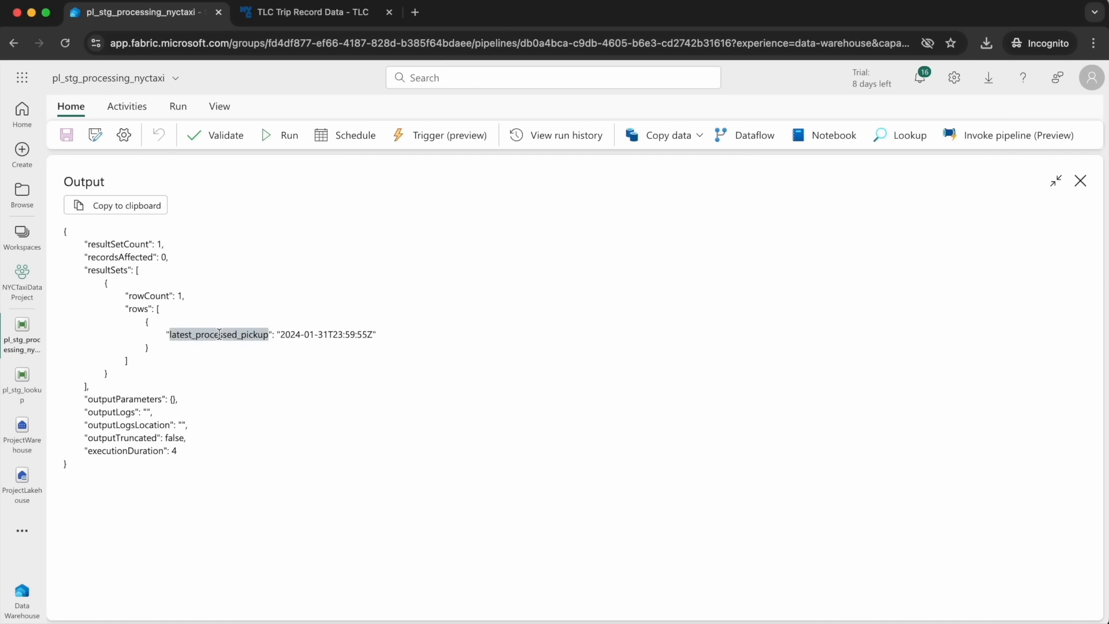
drag(280, 335, 387, 340)
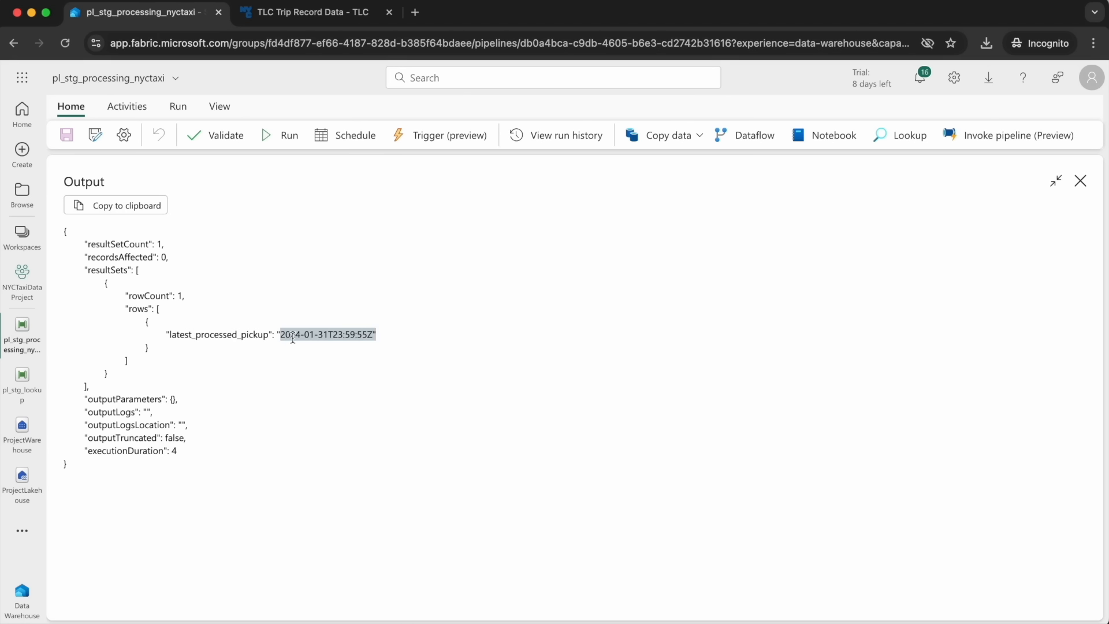
click(1081, 181)
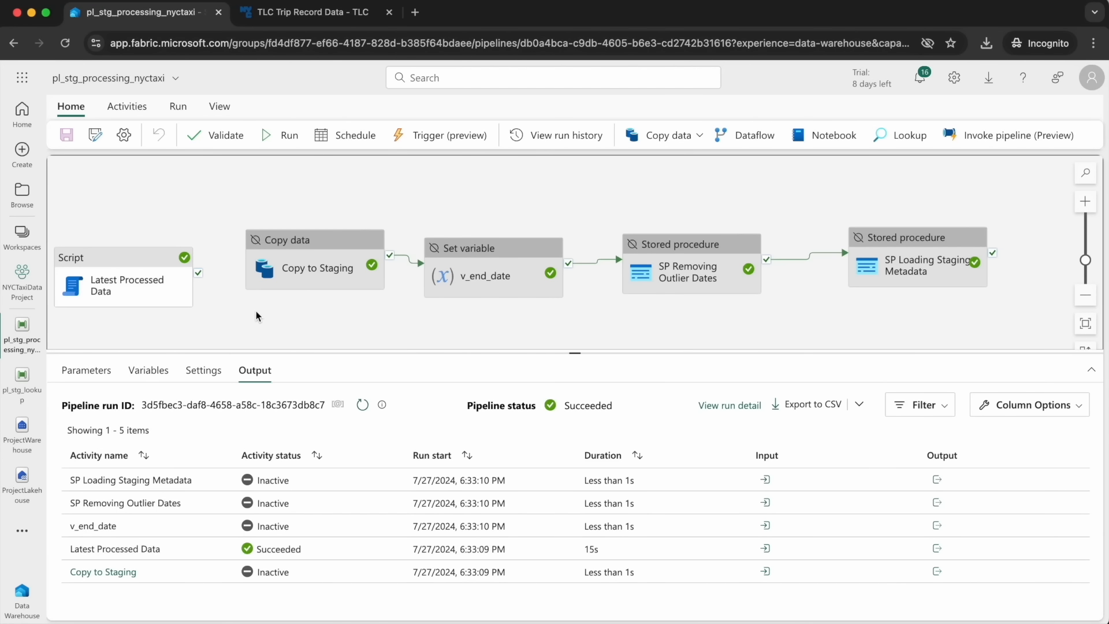
Add a Set variable activity and place it between the Latest Processed Data script and Copy to Staging.
click(131, 113)
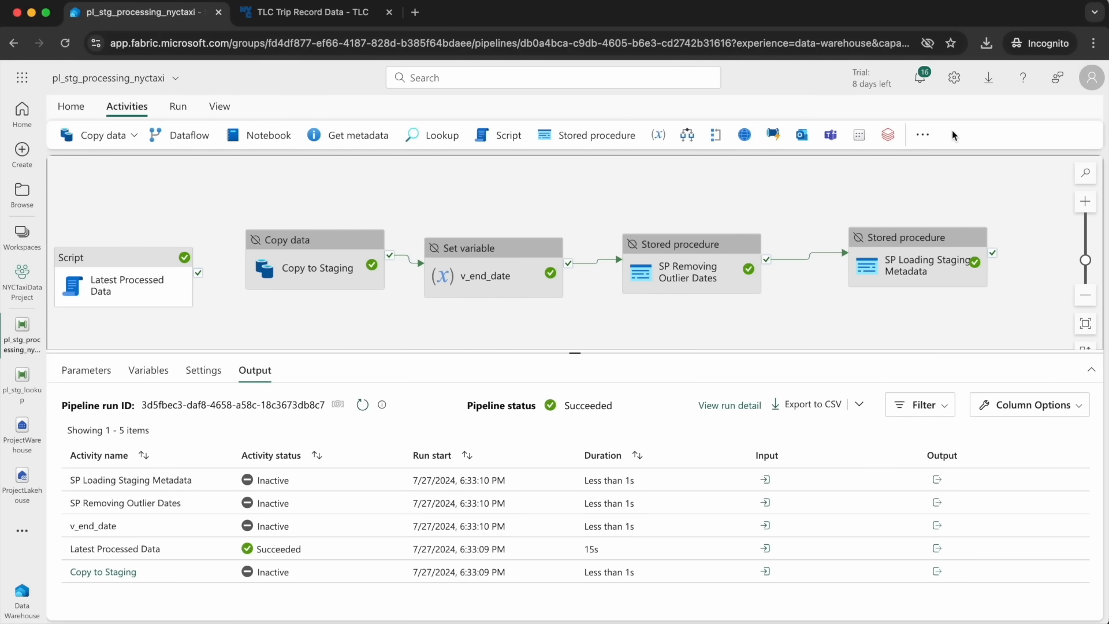
click(922, 134)
text(set)
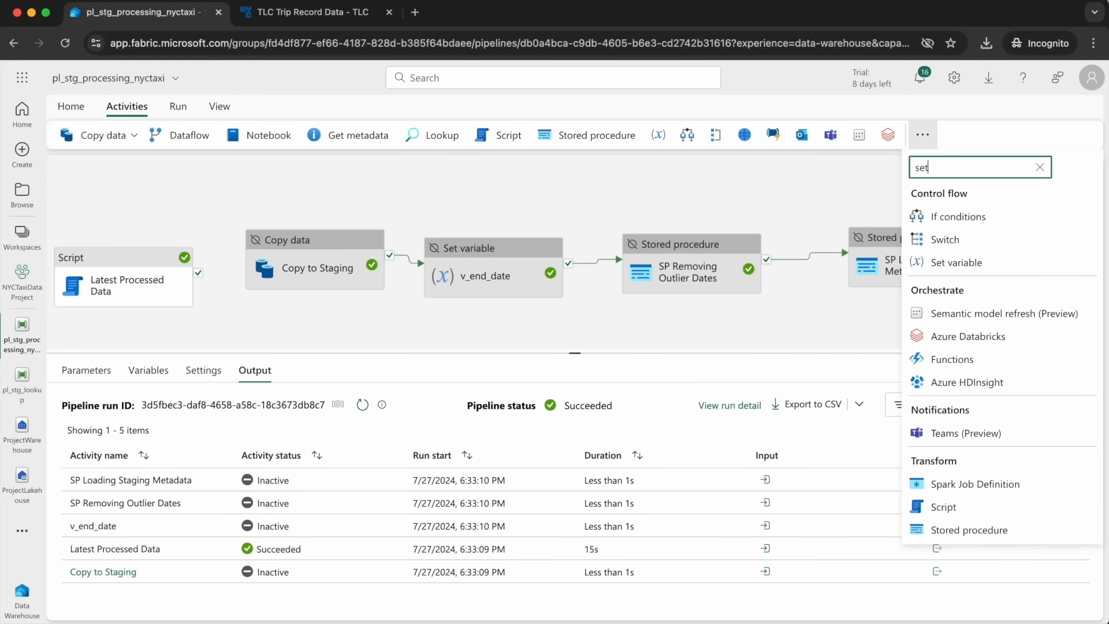
click(953, 221)
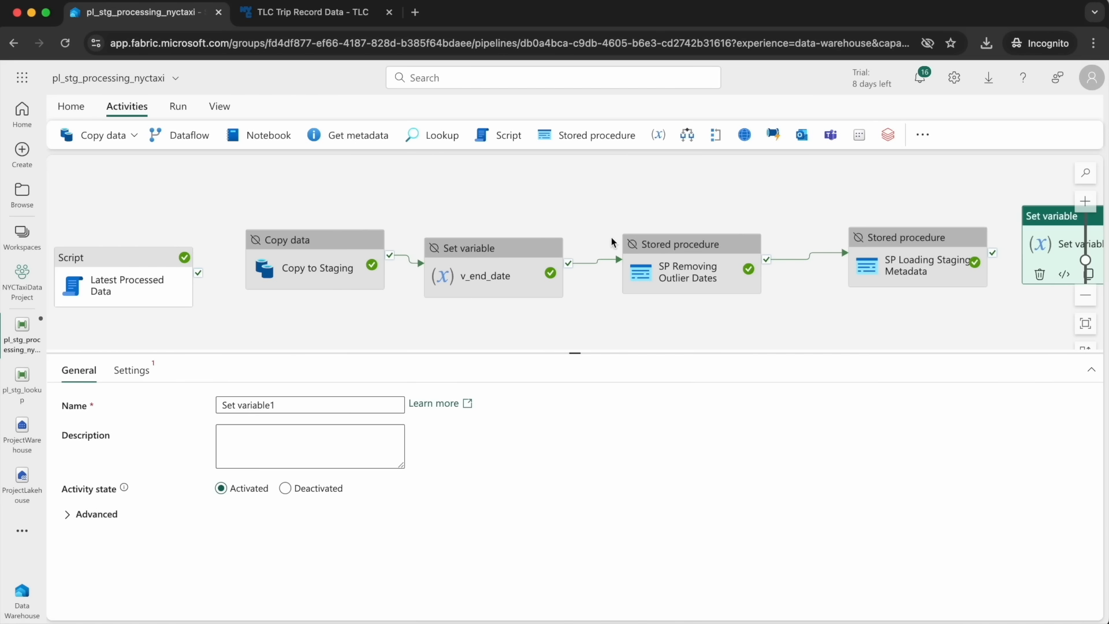
drag(1048, 226, 234, 255)
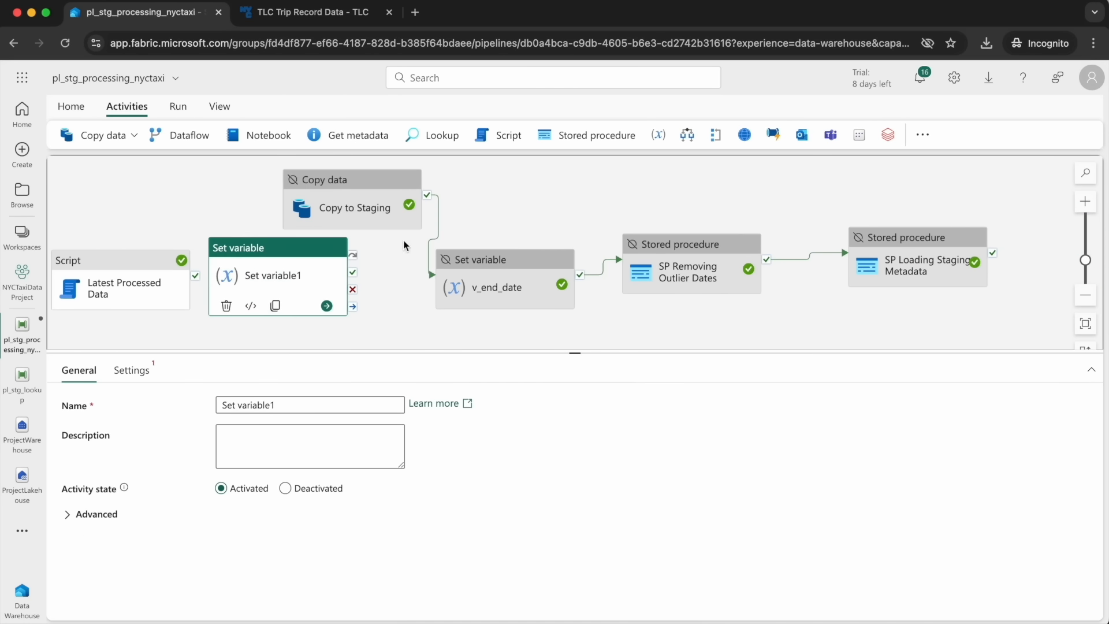
Spread out Copy to Staging, v_end_date and the two stored procedure activities to make room for the new Set variable activity.
drag(359, 202, 454, 186)
drag(481, 260, 602, 235)
drag(684, 273, 818, 234)
drag(924, 268, 1028, 277)
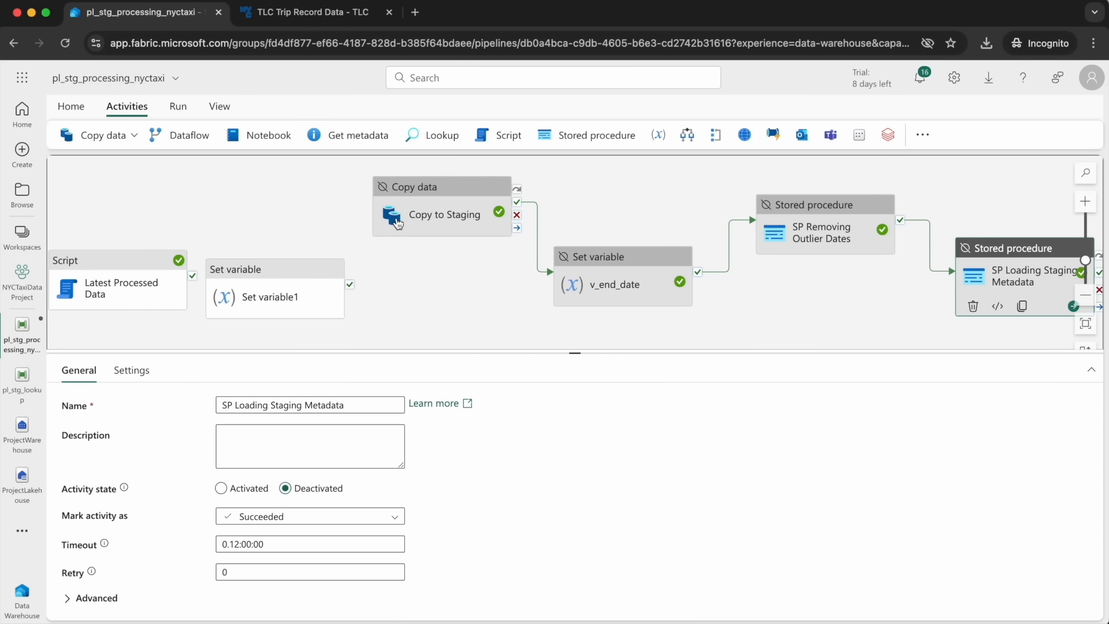
Connect Latest Processed Data on success to the new Set variable activity, and that activity on success to Copy to Staging.
mouse_move(195, 282)
drag(194, 281, 237, 292)
drag(350, 285, 388, 214)
drag(248, 315, 254, 288)
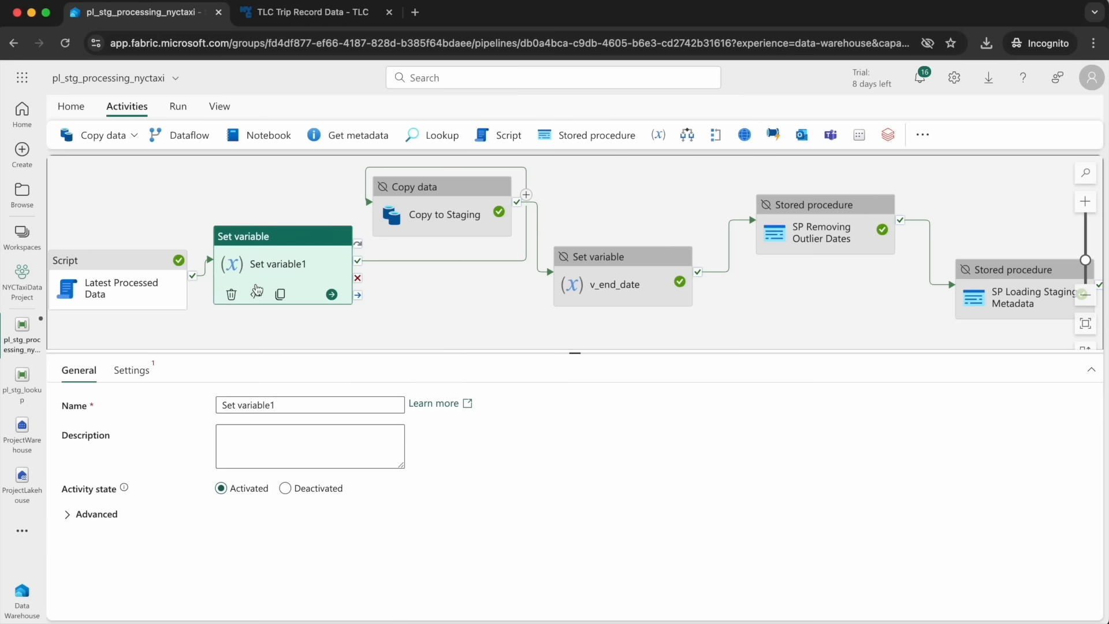
Rename the new Set variable activity to v_date and make it set the pipeline variable v_date.
triple_click(238, 403)
text(v_date)
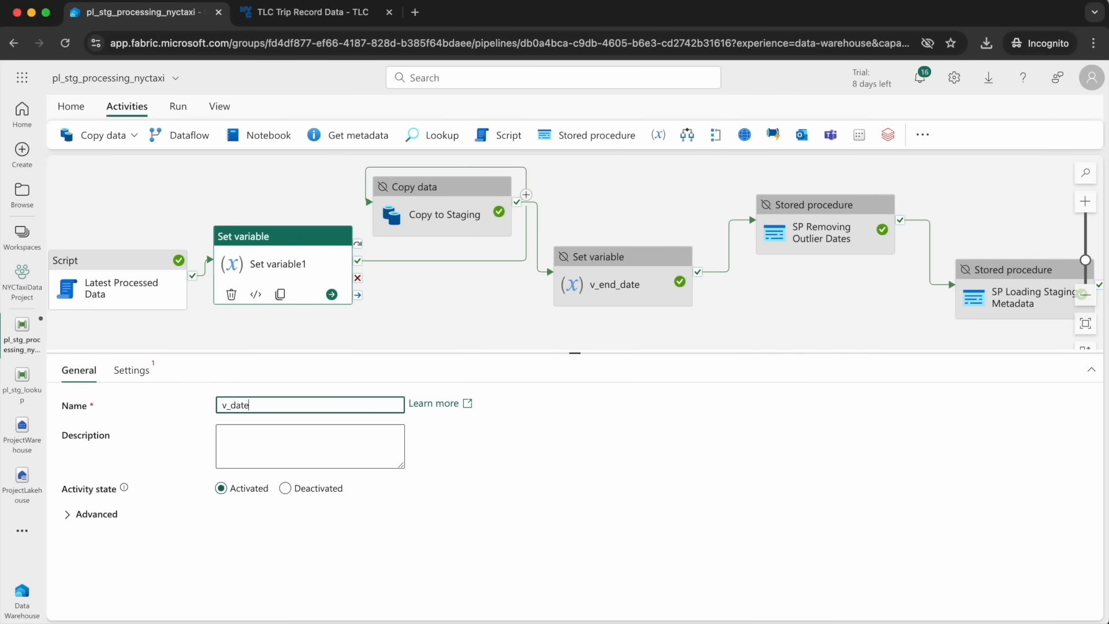
click(132, 371)
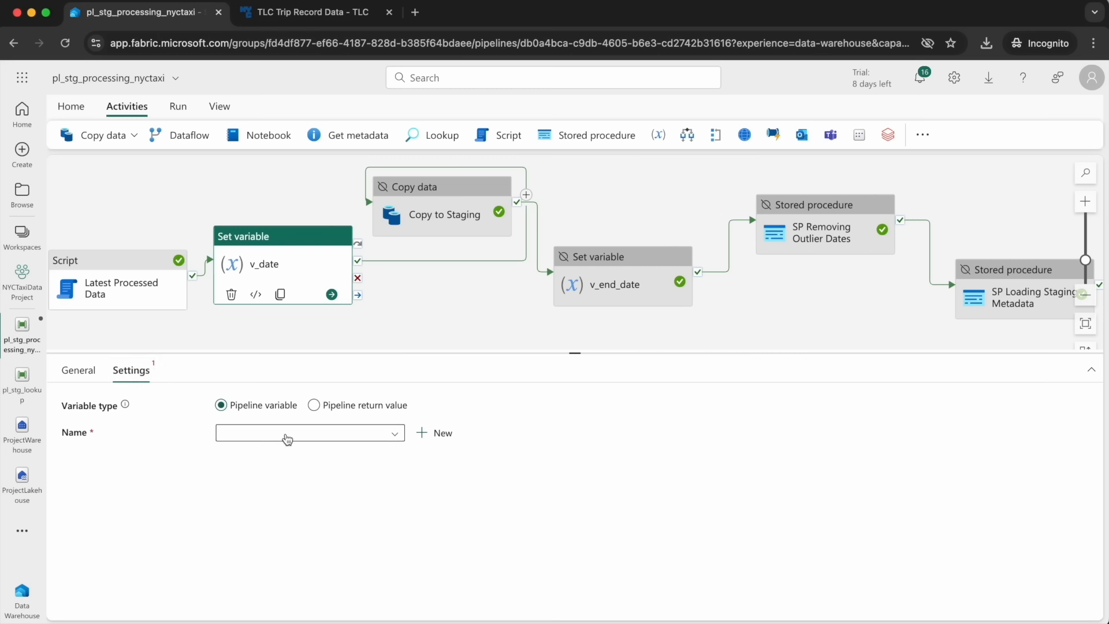
click(327, 433)
click(248, 452)
click(239, 483)
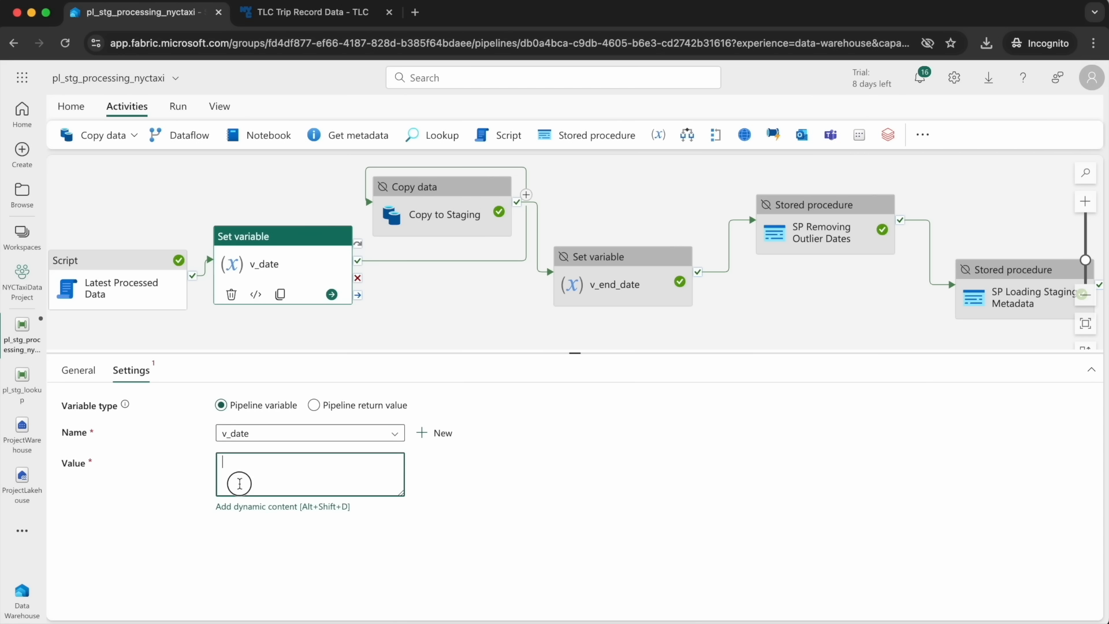
click(242, 506)
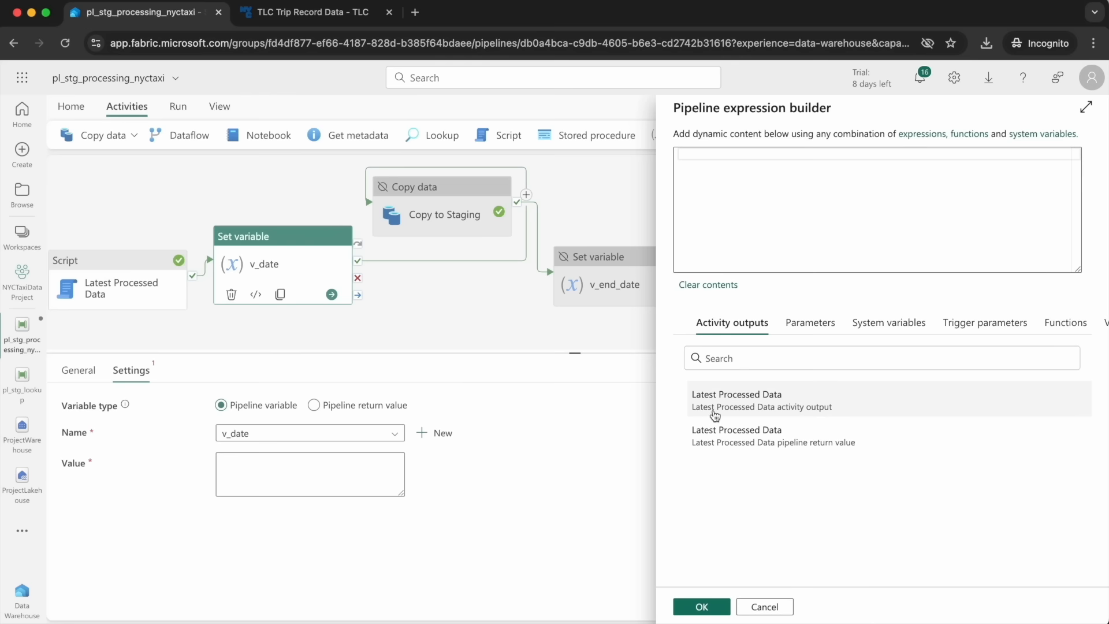
click(776, 411)
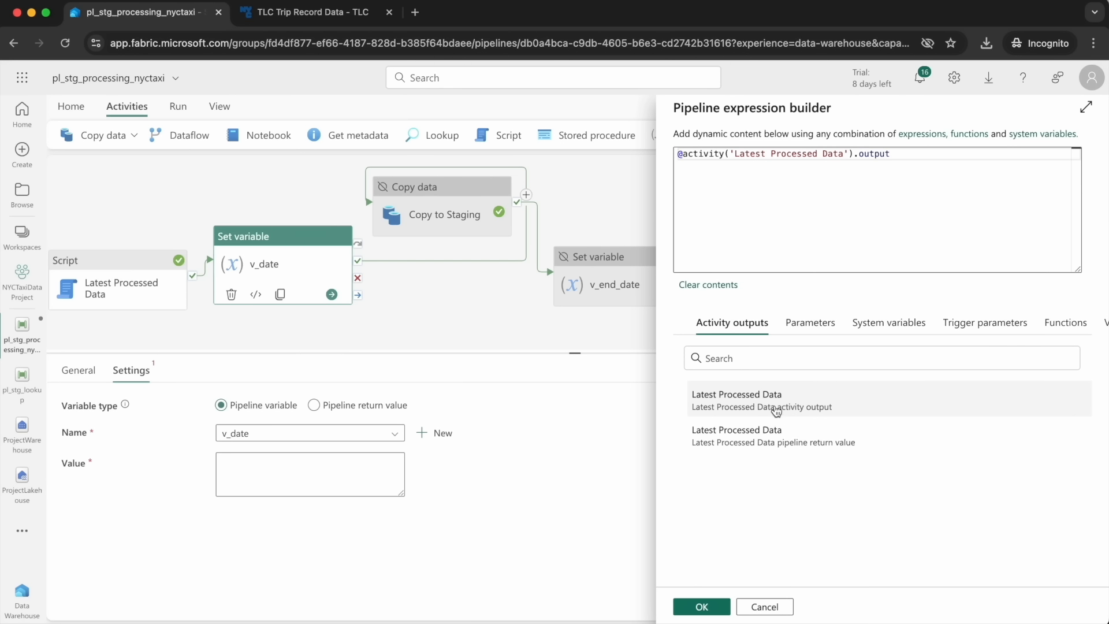
double_click(882, 157)
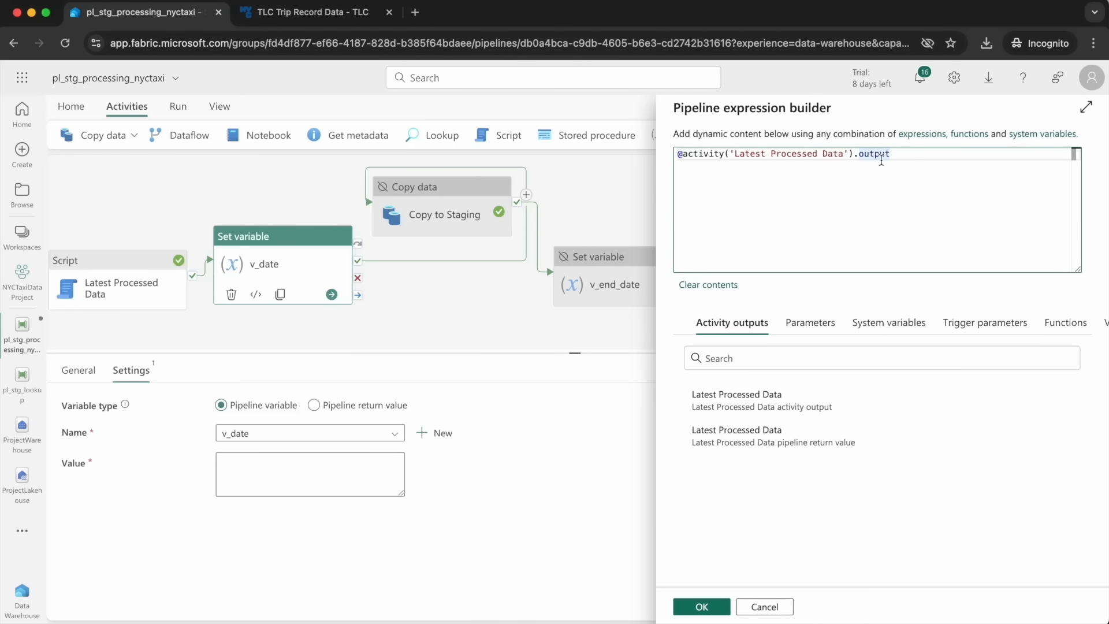
click(978, 196)
text(.resultSe)
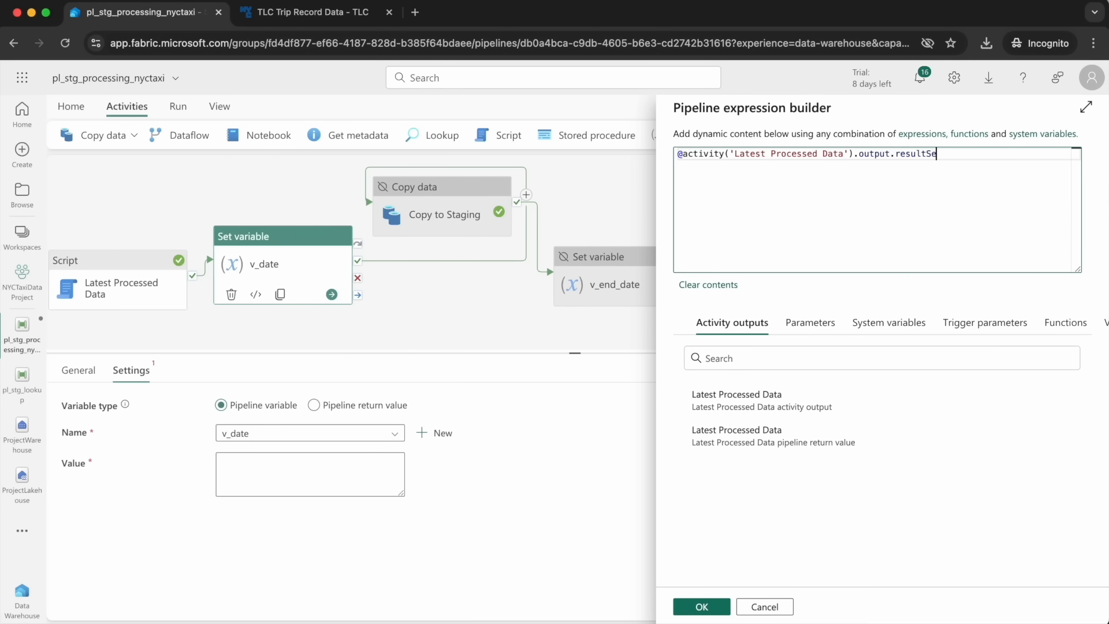
text(ts[0])
text(.rows)
text([0])
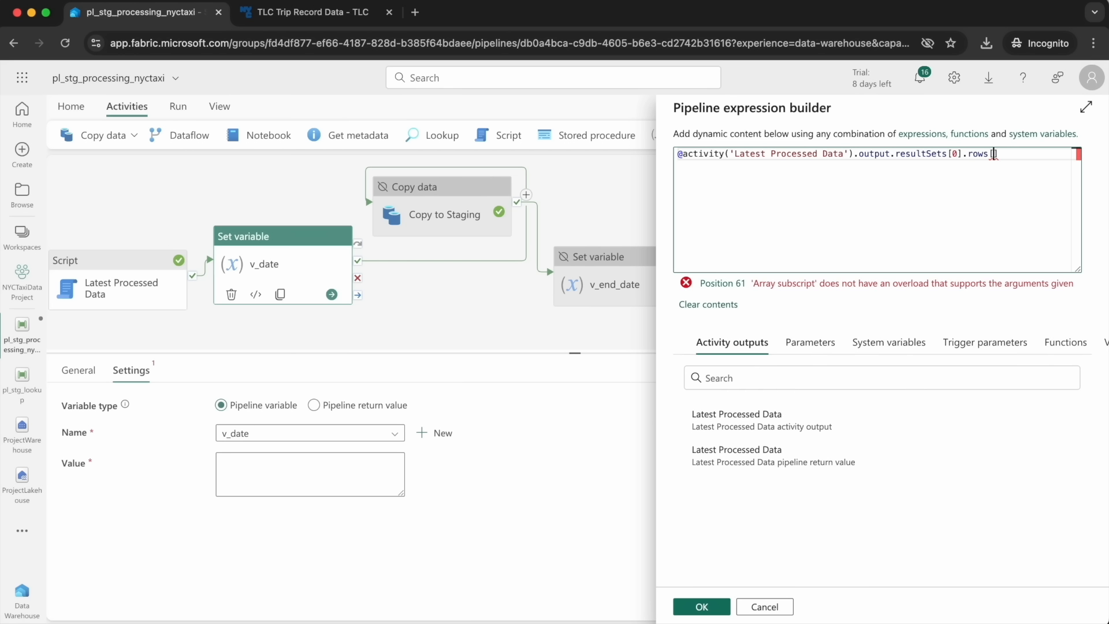
text(.late)
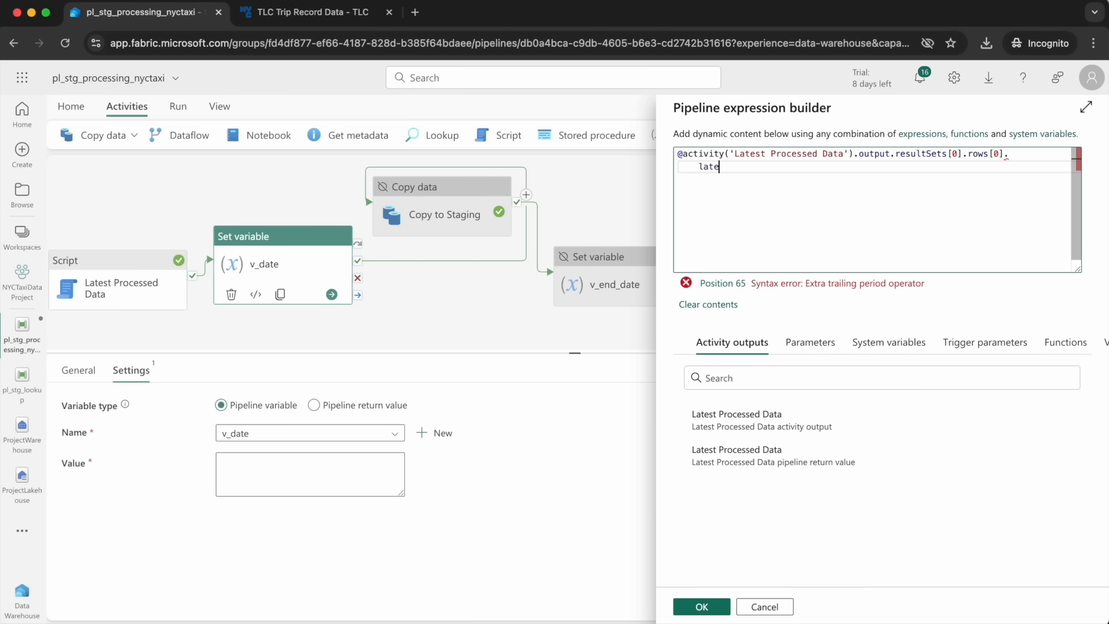
text(st_processed_pickup)
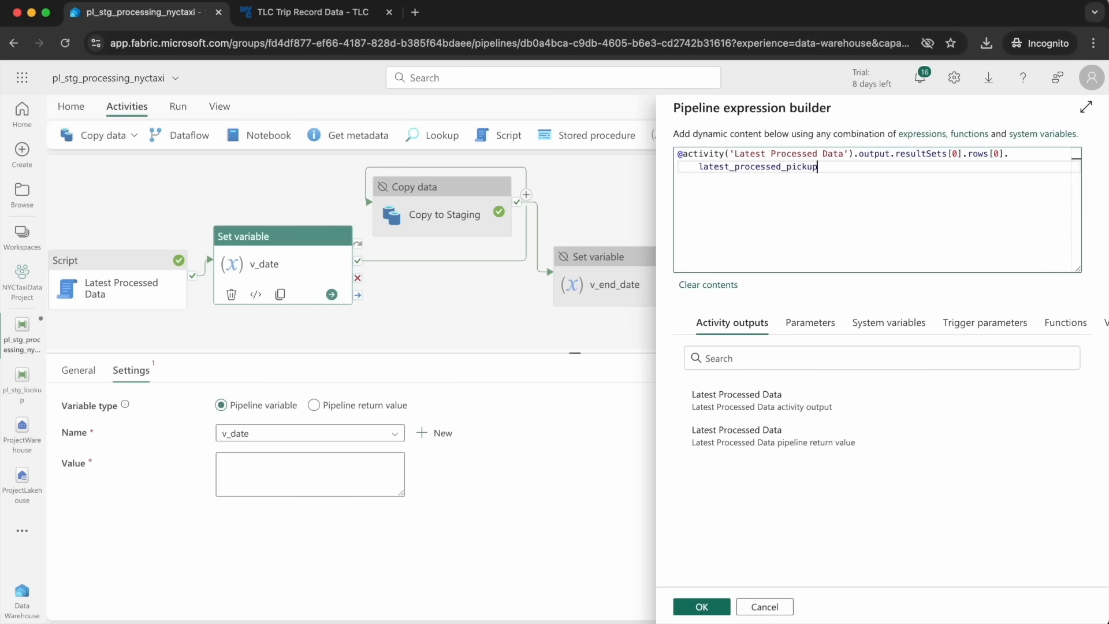
click(695, 605)
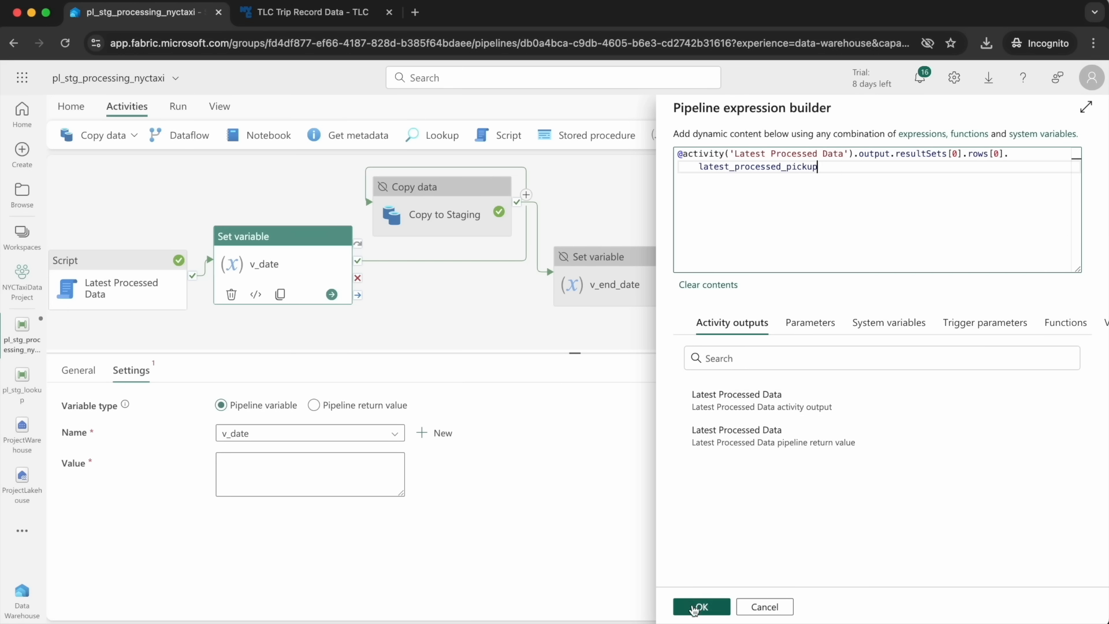
Move Copy to Staging clear of its incoming connector, and save and run the pipeline.
drag(446, 218, 461, 234)
click(168, 211)
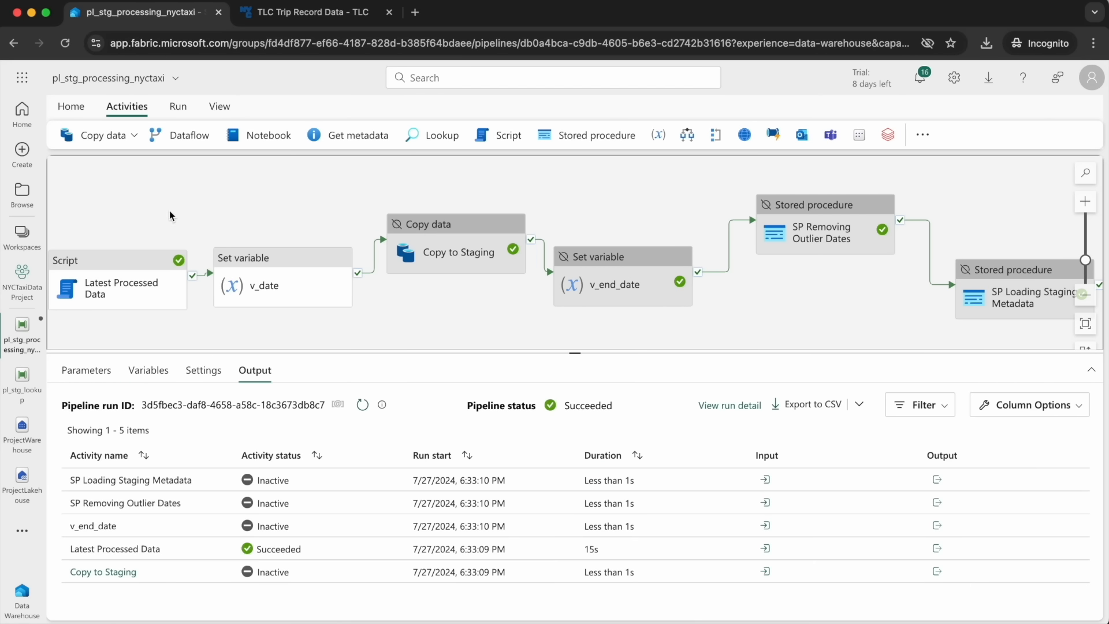
click(178, 106)
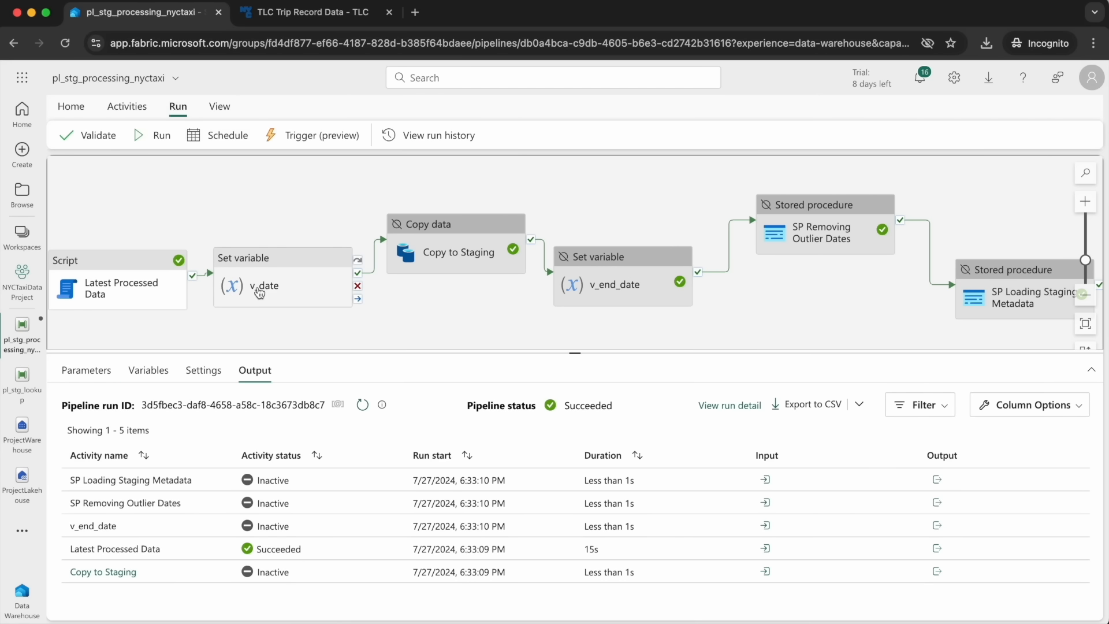
click(139, 135)
click(570, 393)
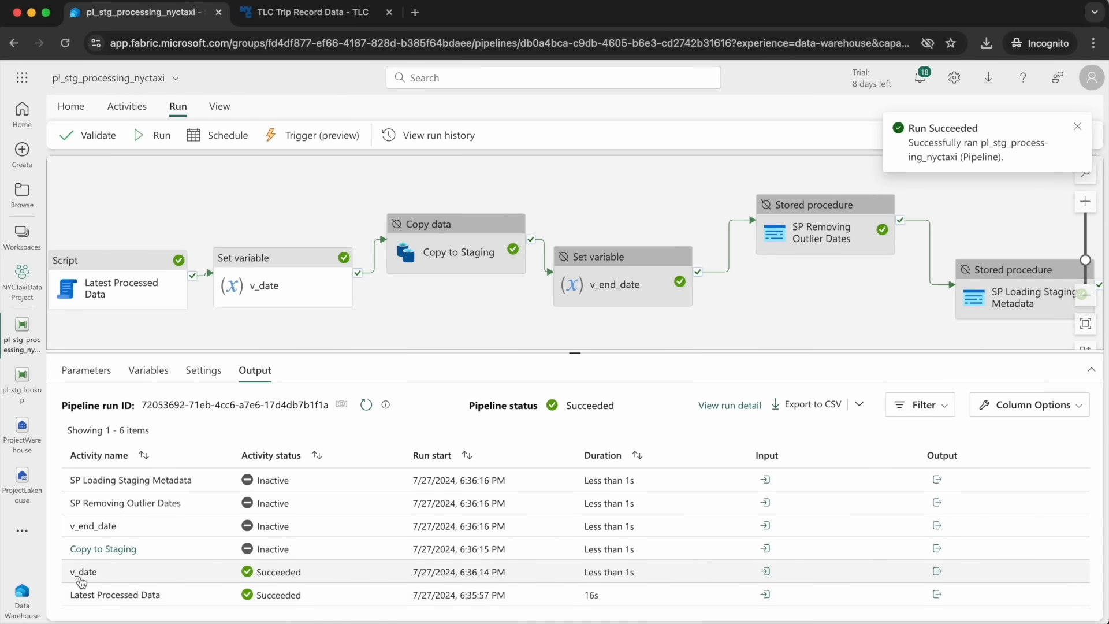
Open the v_date activity's run output, examine the year and month in its value, and close the output.
click(937, 571)
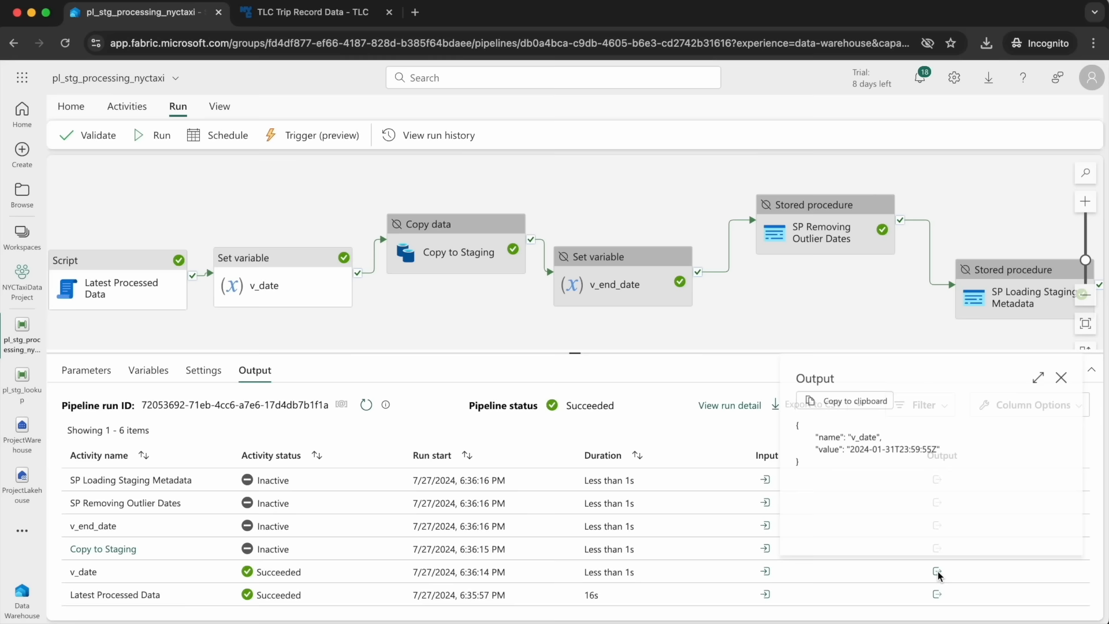
drag(846, 448, 938, 450)
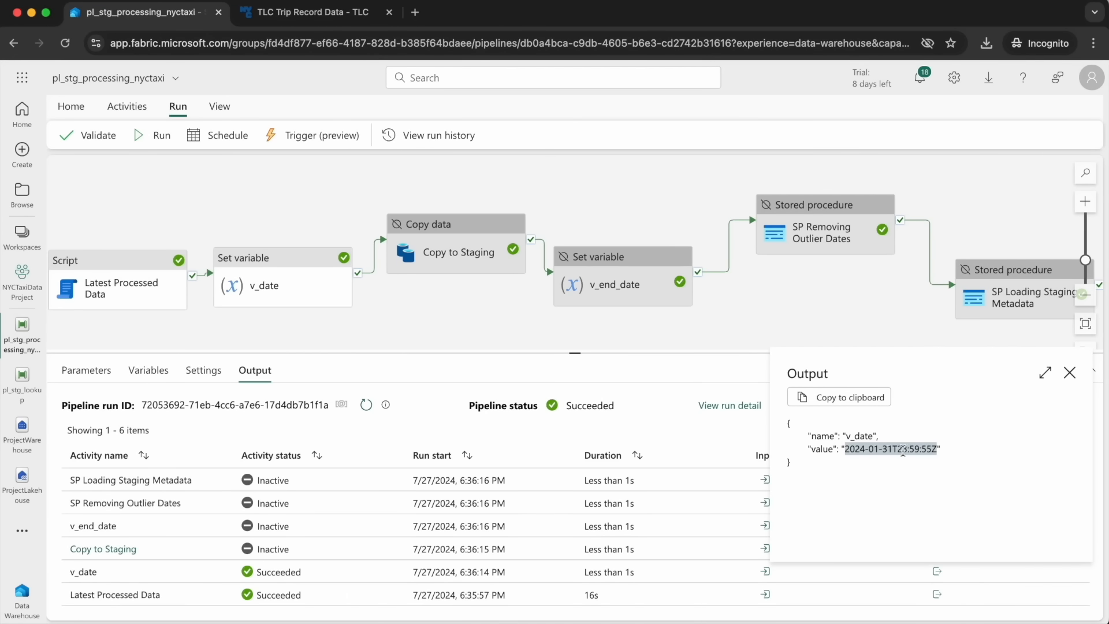
click(848, 450)
drag(845, 449, 878, 449)
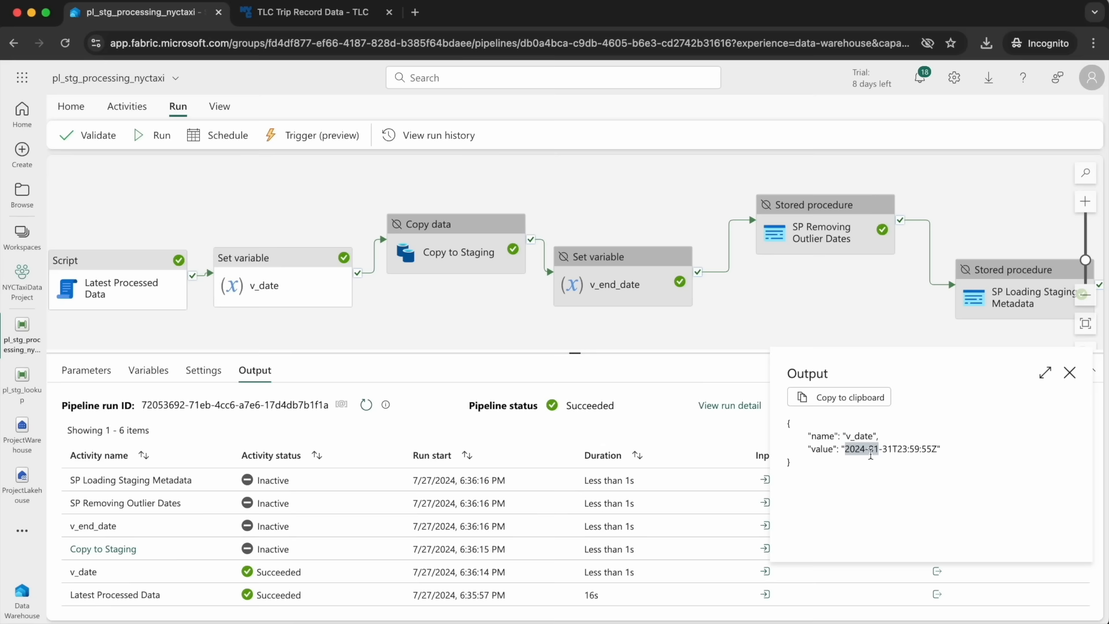
click(1069, 372)
Wrap the v_date expression in addToTime with the arguments 1 and 'Month', and apply it.
click(272, 285)
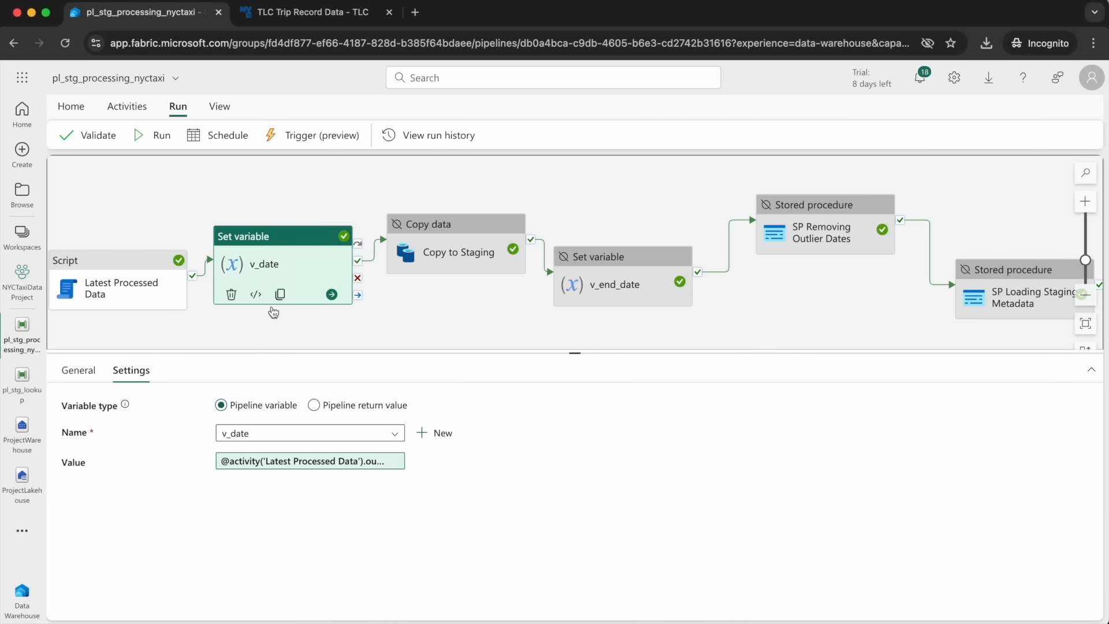
click(279, 460)
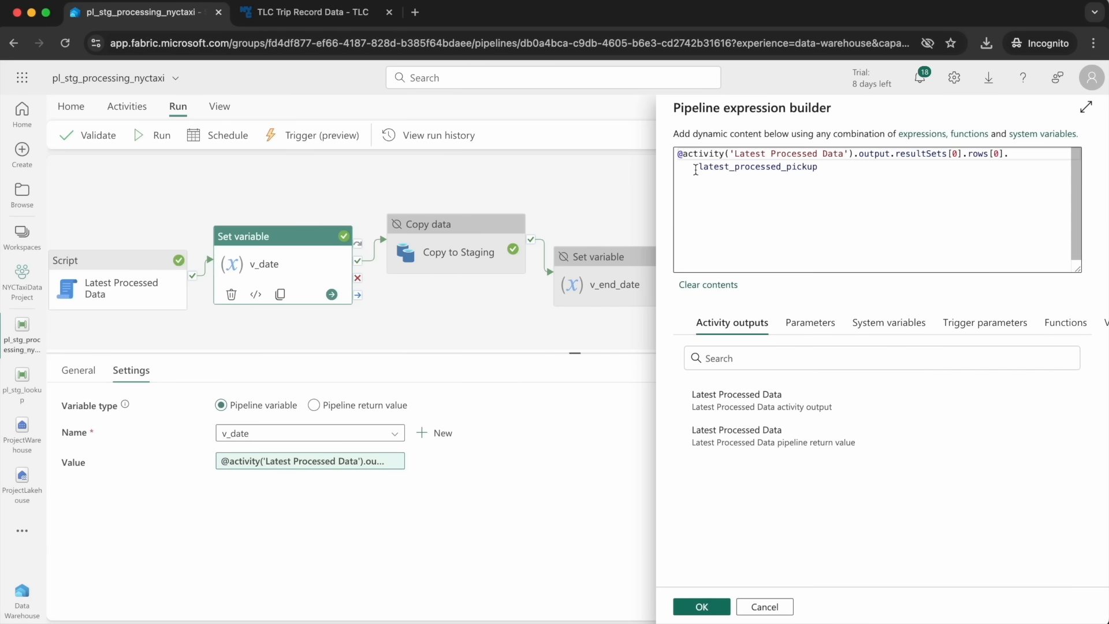
click(687, 154)
key(Left)
text(addToTi)
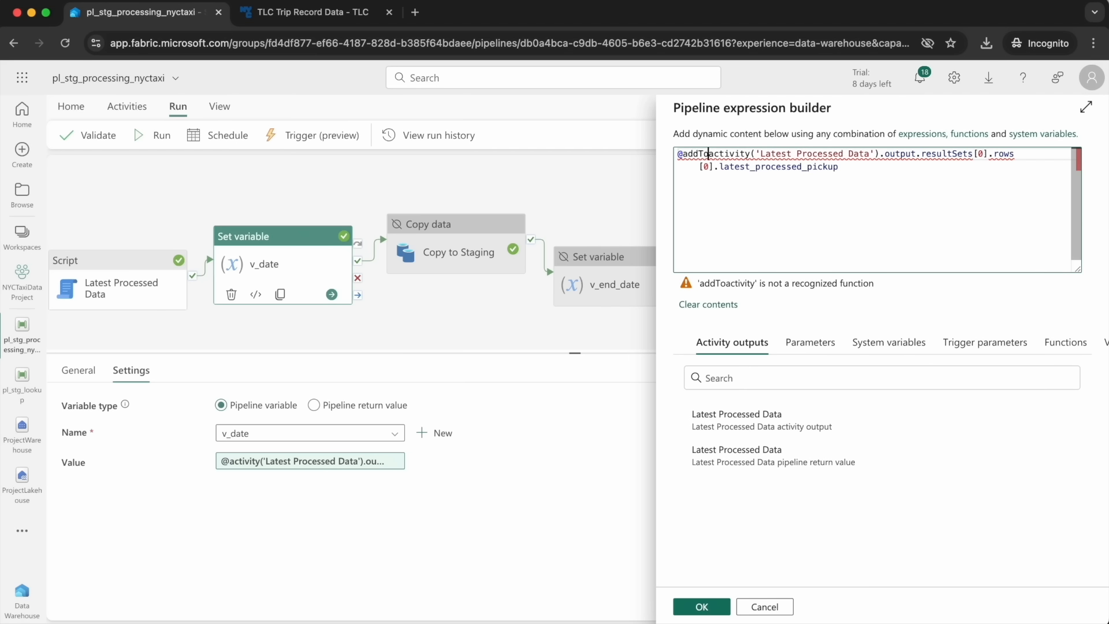
text(me()
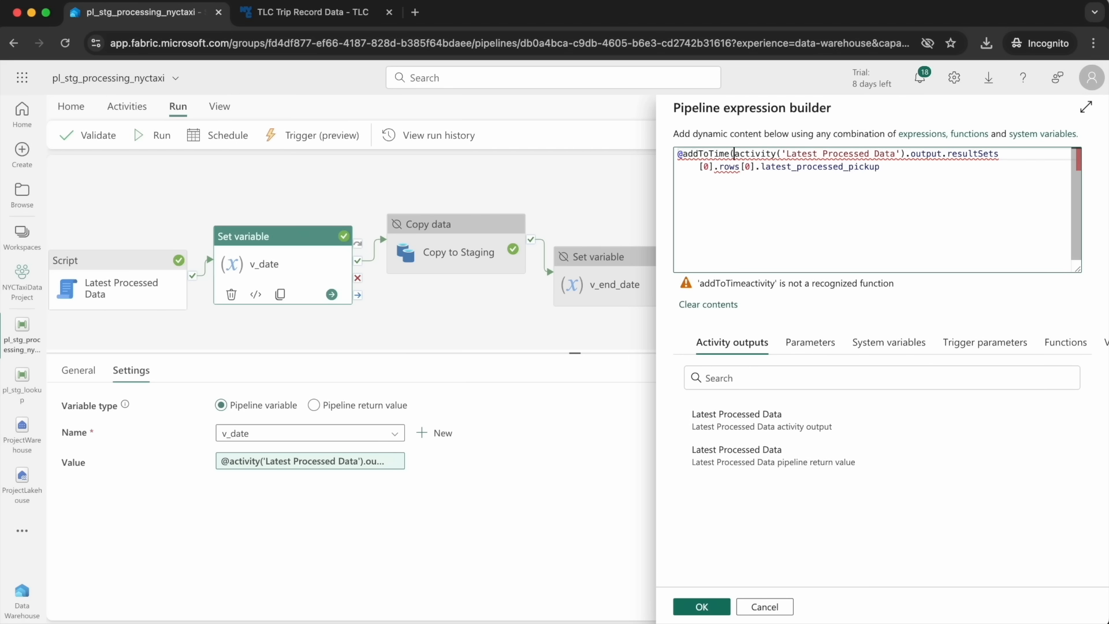
click(895, 168)
text(, 1, 'Month)
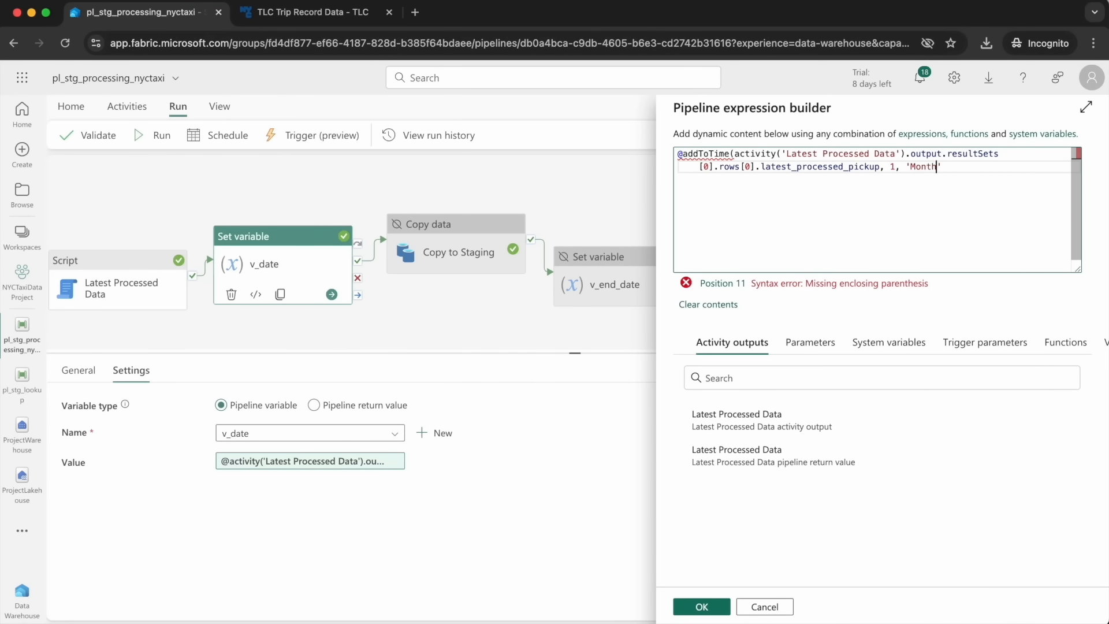
text('))
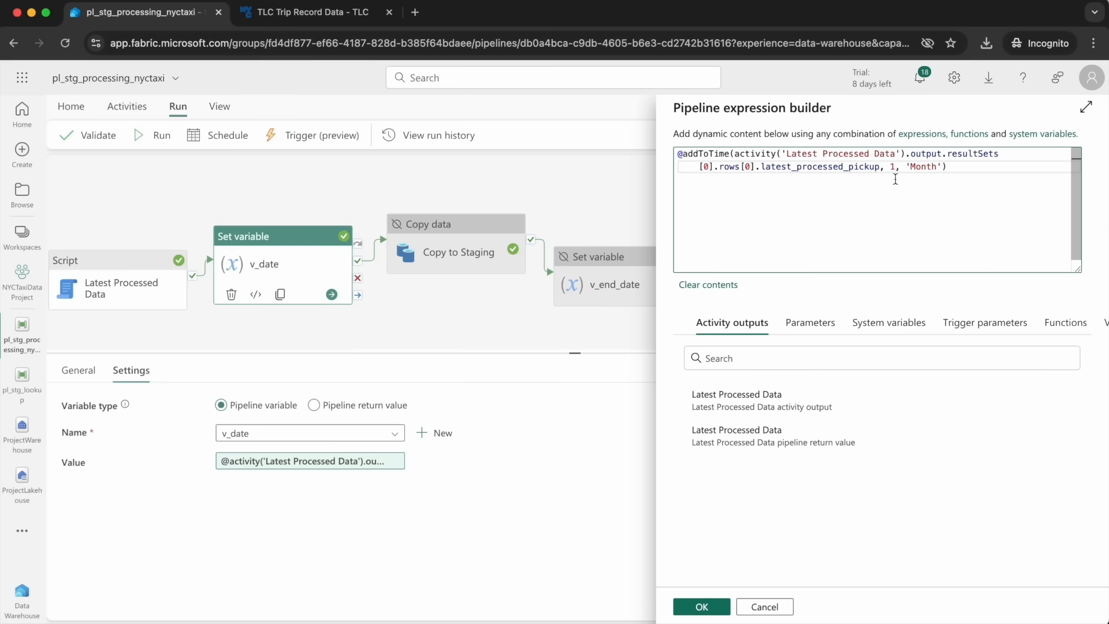
click(702, 607)
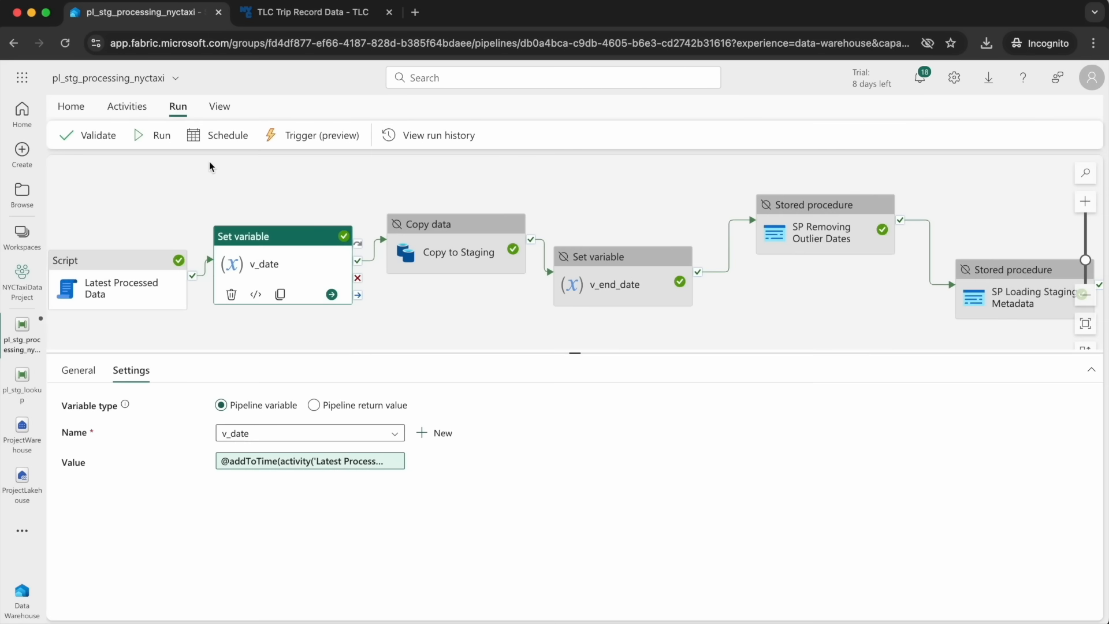
Save and rerun the pipeline, and check the date in the v_date activity's output.
click(155, 140)
click(563, 395)
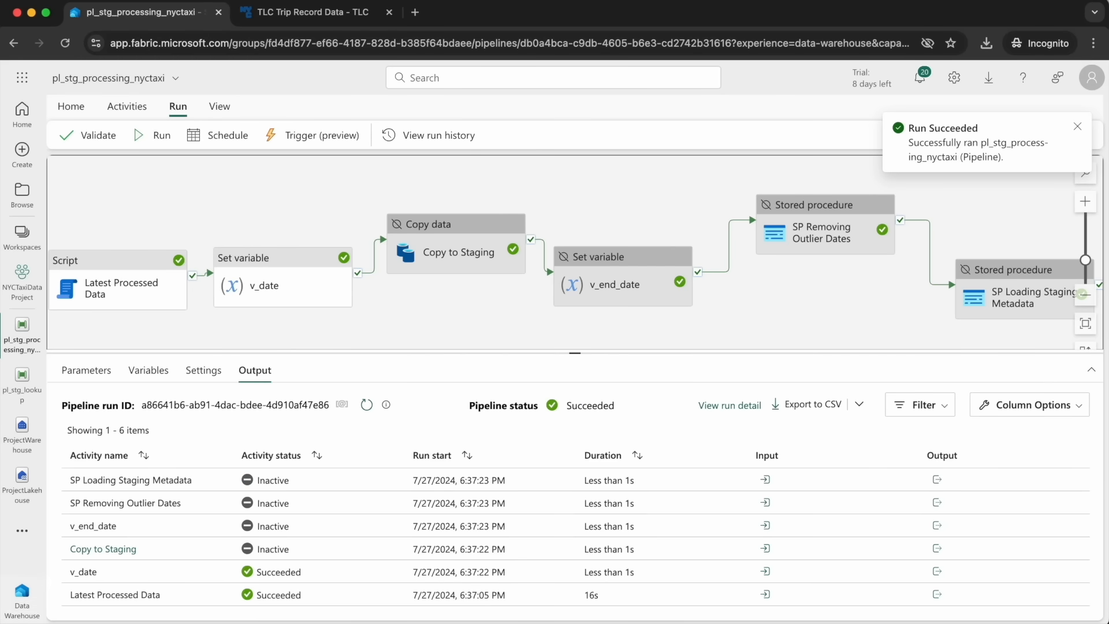
click(937, 571)
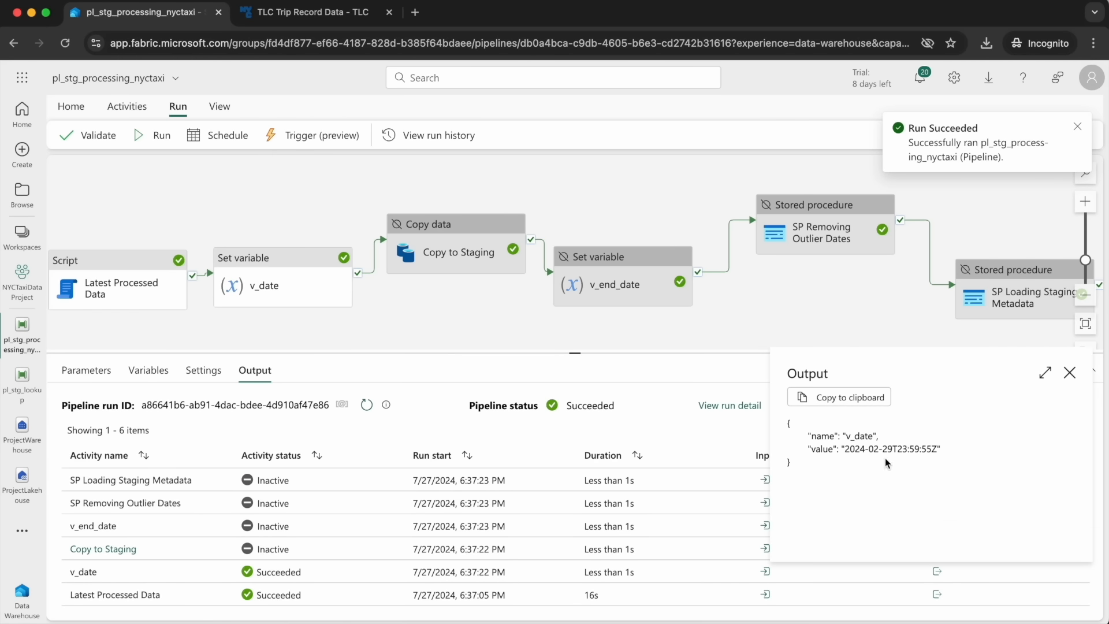
click(1069, 373)
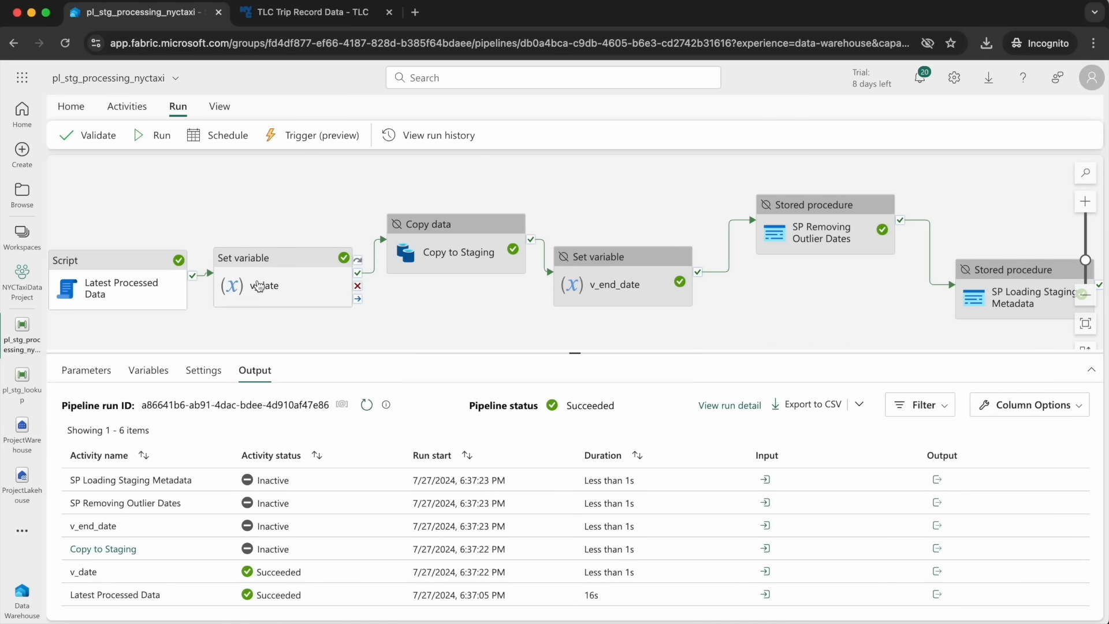
Wrap the v_date addToTime expression in formatDateTime with the format 'yyyy-MM', and apply it.
click(264, 285)
click(300, 460)
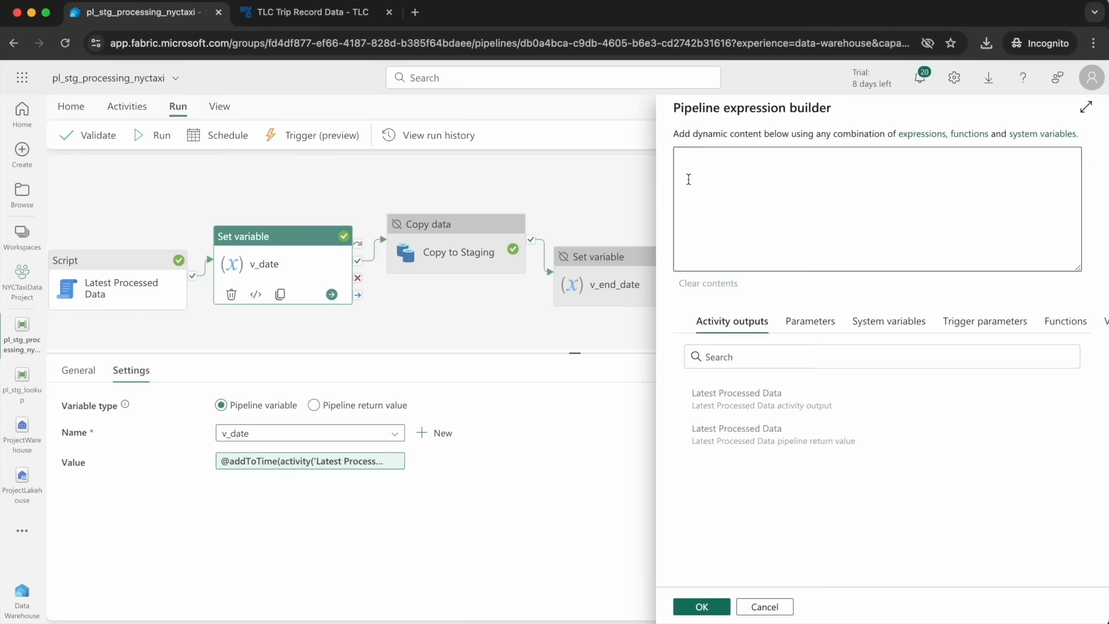
click(689, 155)
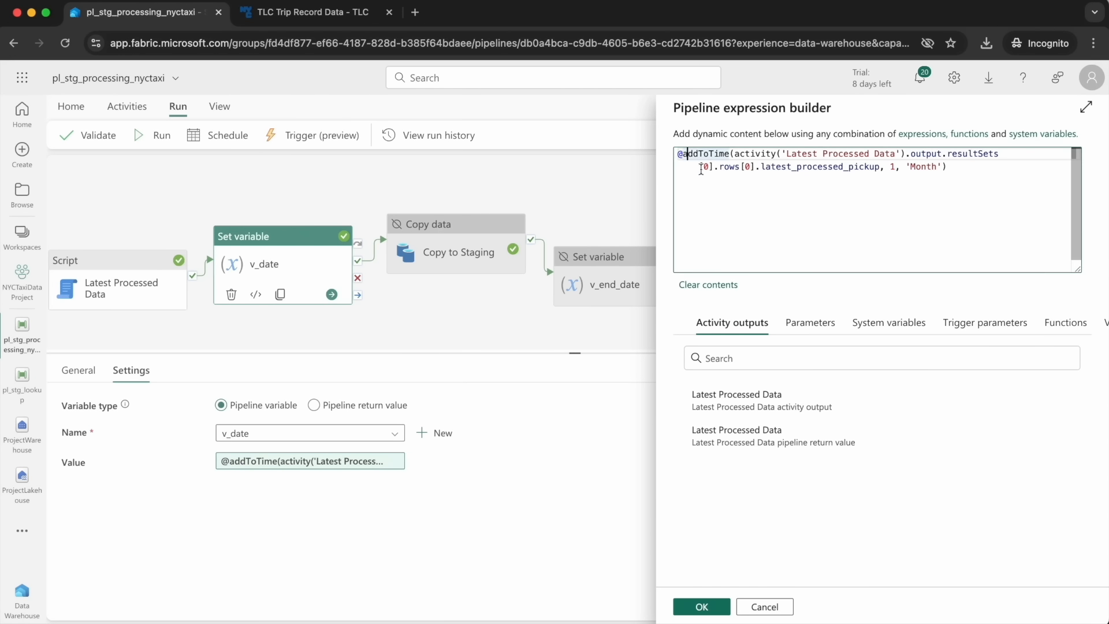
text(form)
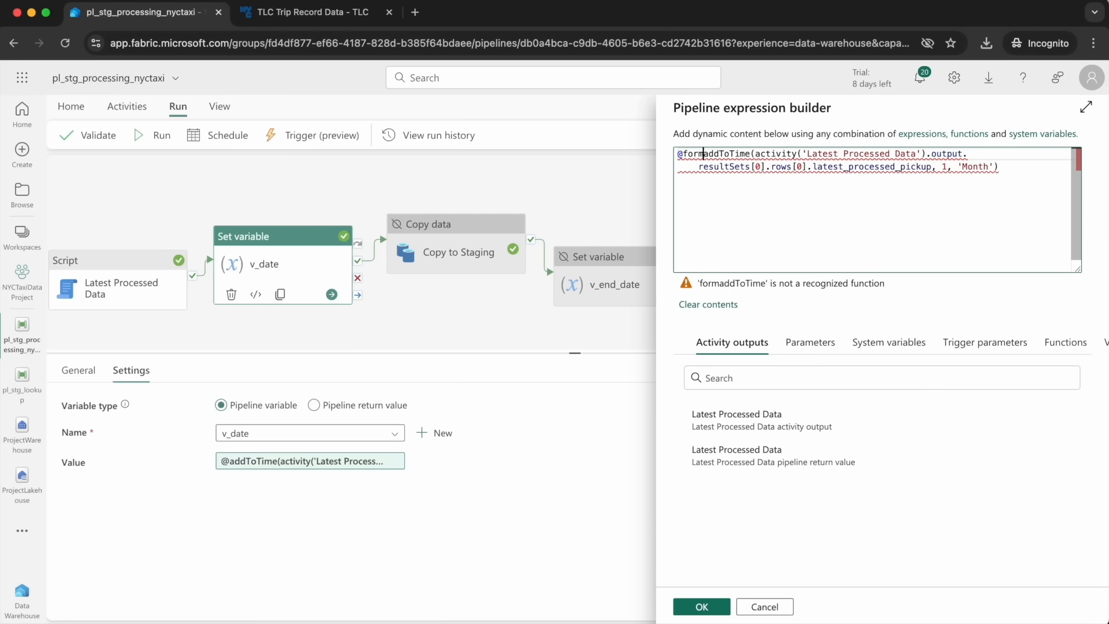
text(at)
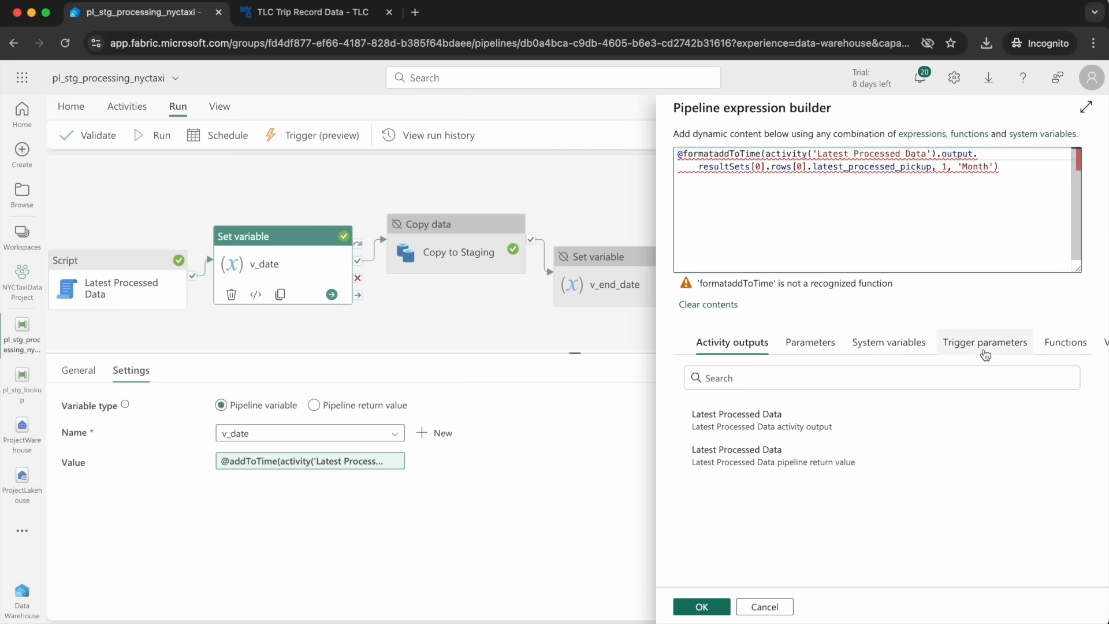
click(1063, 342)
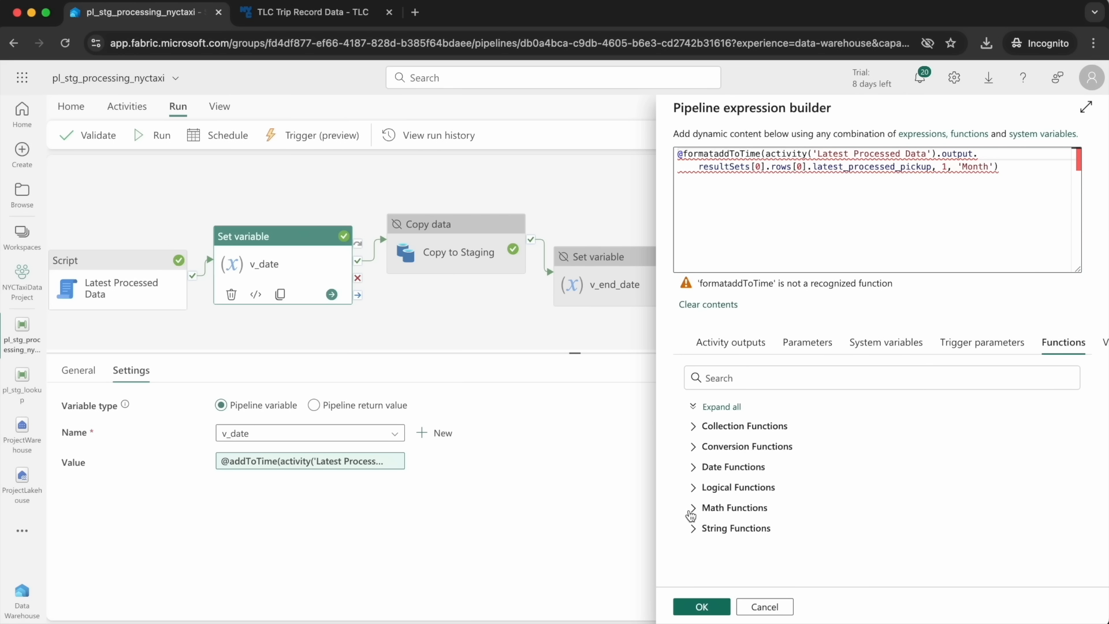
click(689, 466)
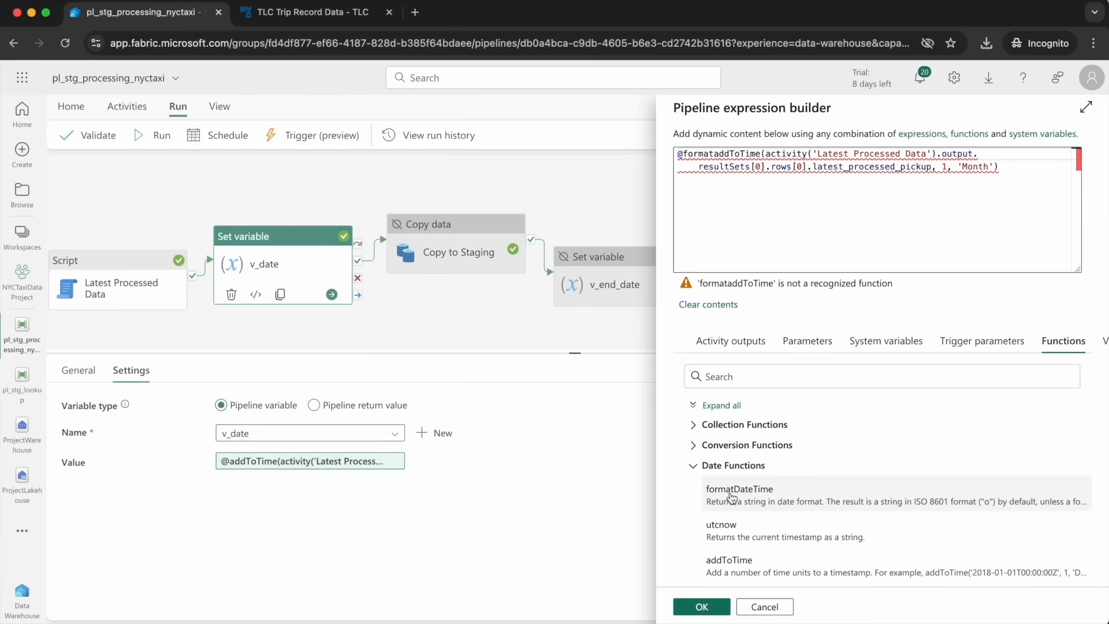
click(717, 155)
text(DateTime()
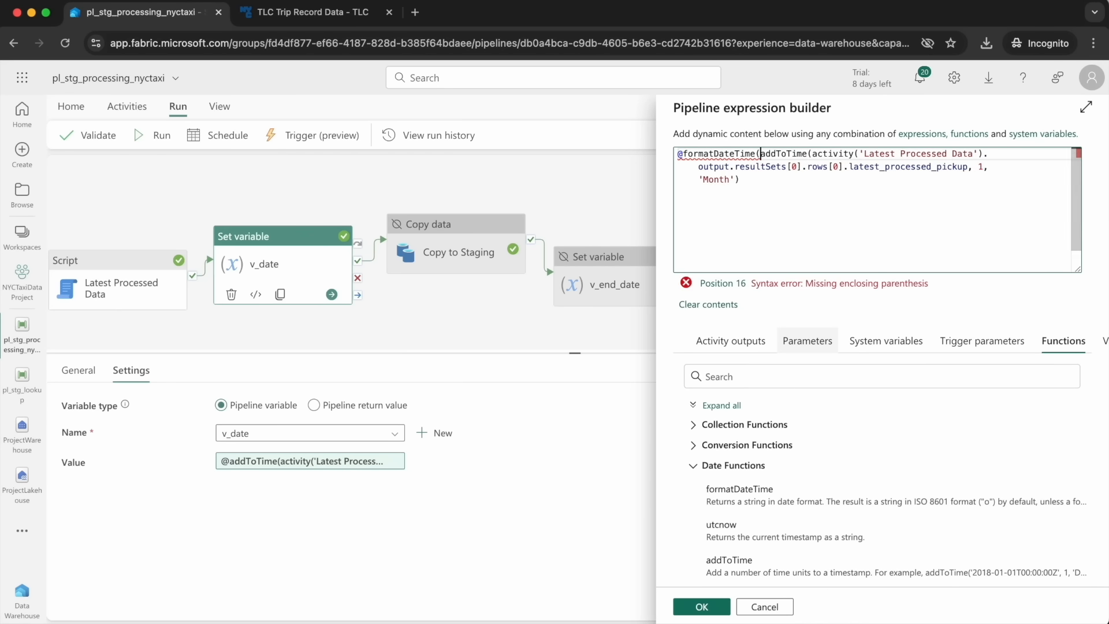
click(747, 176)
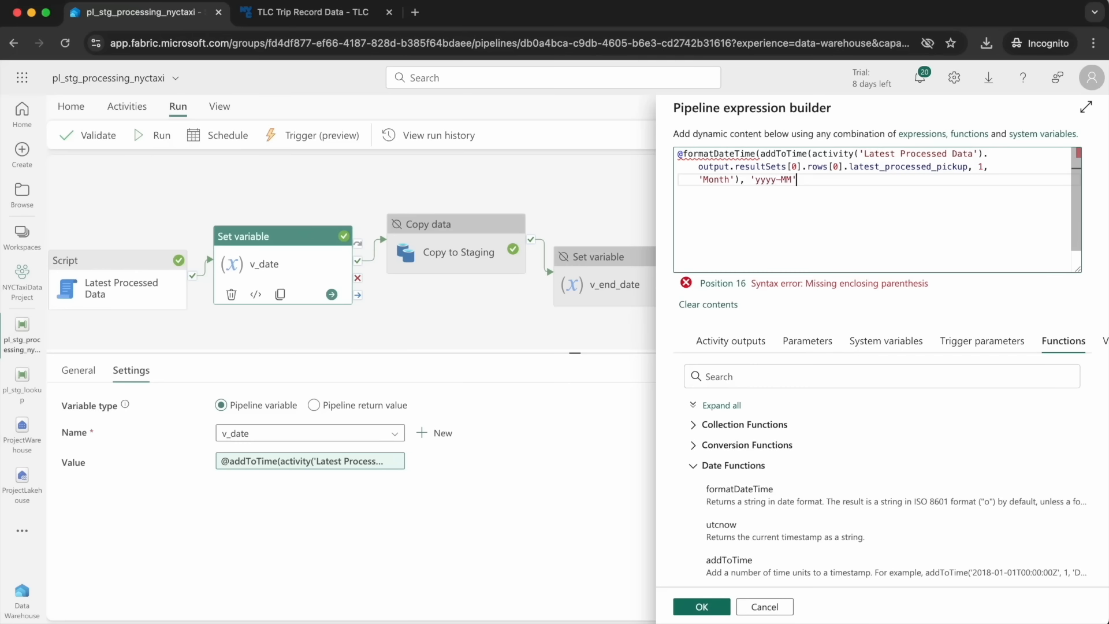
text(, 'yyyy-MM'))
click(702, 606)
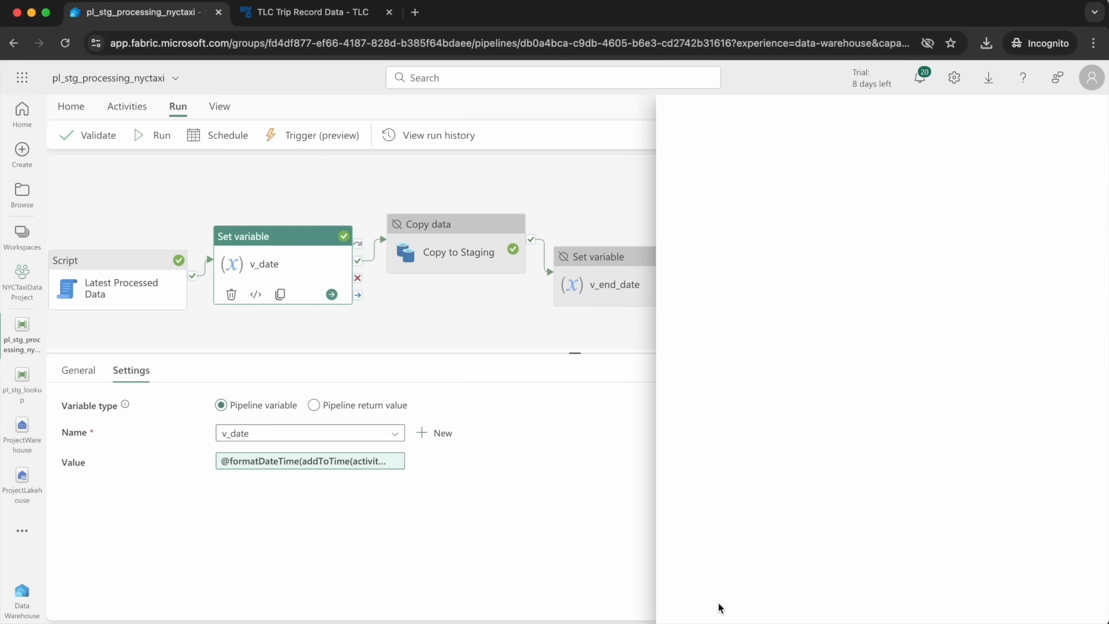
Save and rerun the pipeline, check the formatted value in the v_date activity's output, and close the output.
click(142, 136)
click(527, 400)
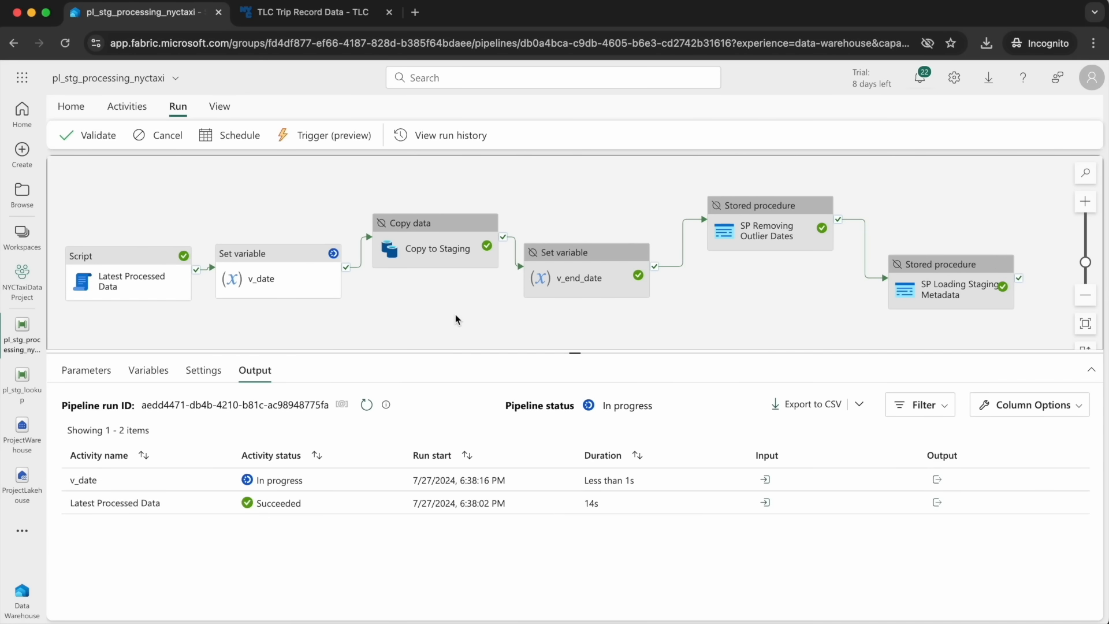
click(937, 571)
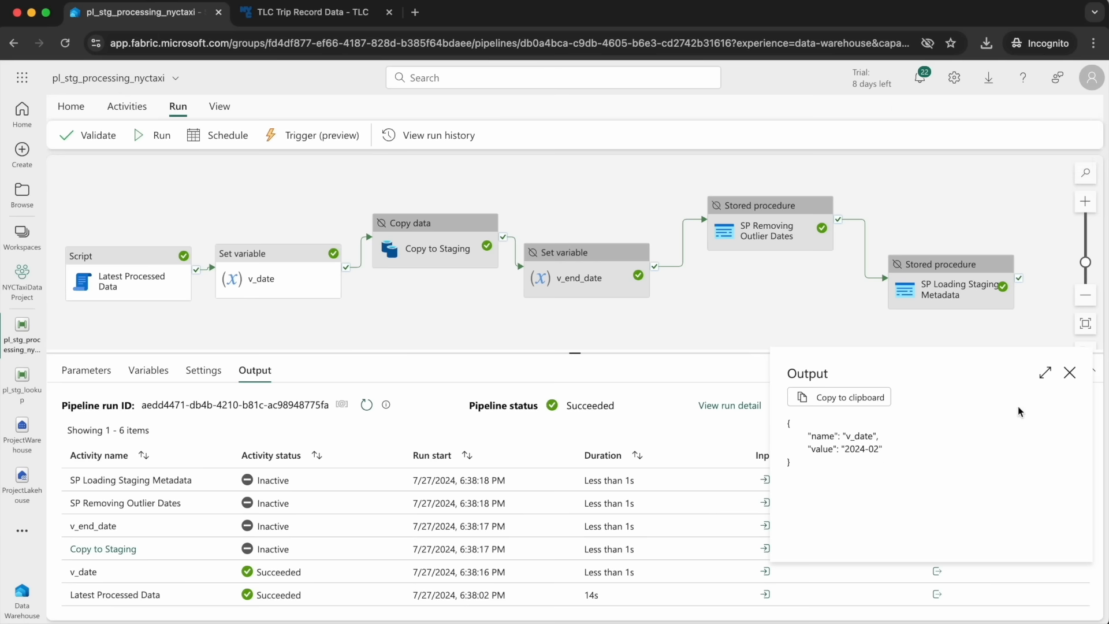
click(1069, 372)
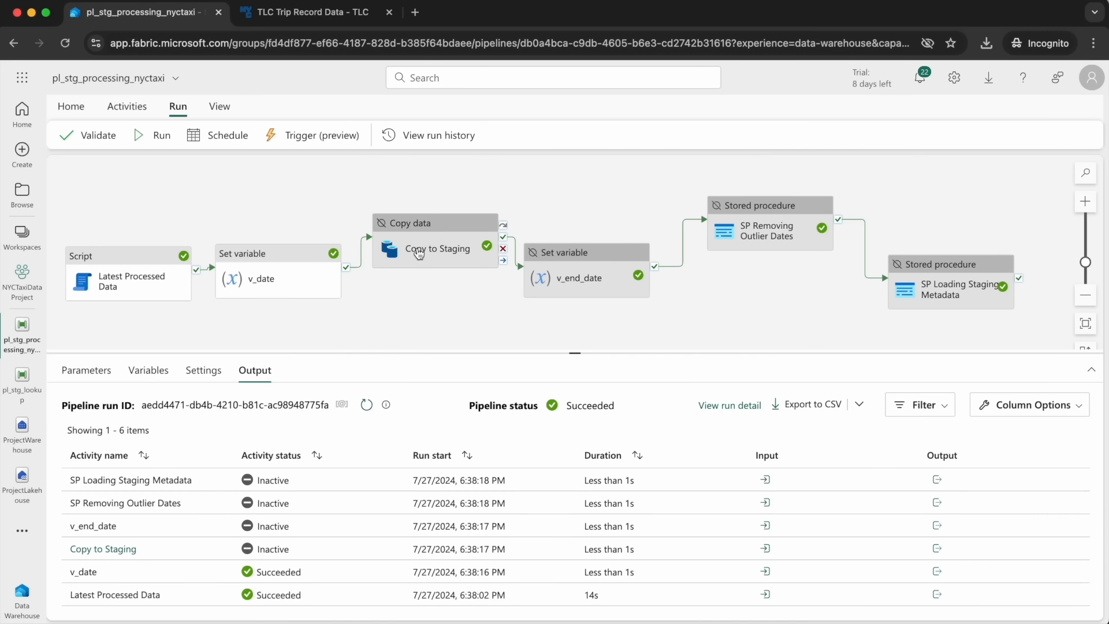
Set the activity state of Copy to Staging and v_end_date to Activated.
click(103, 291)
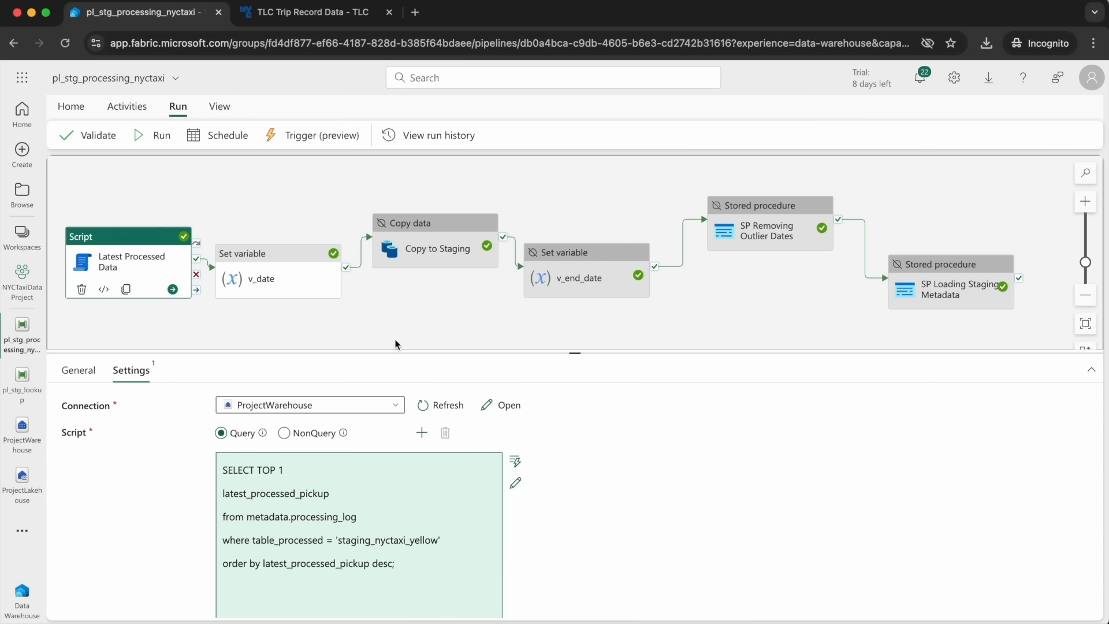
click(438, 258)
click(84, 371)
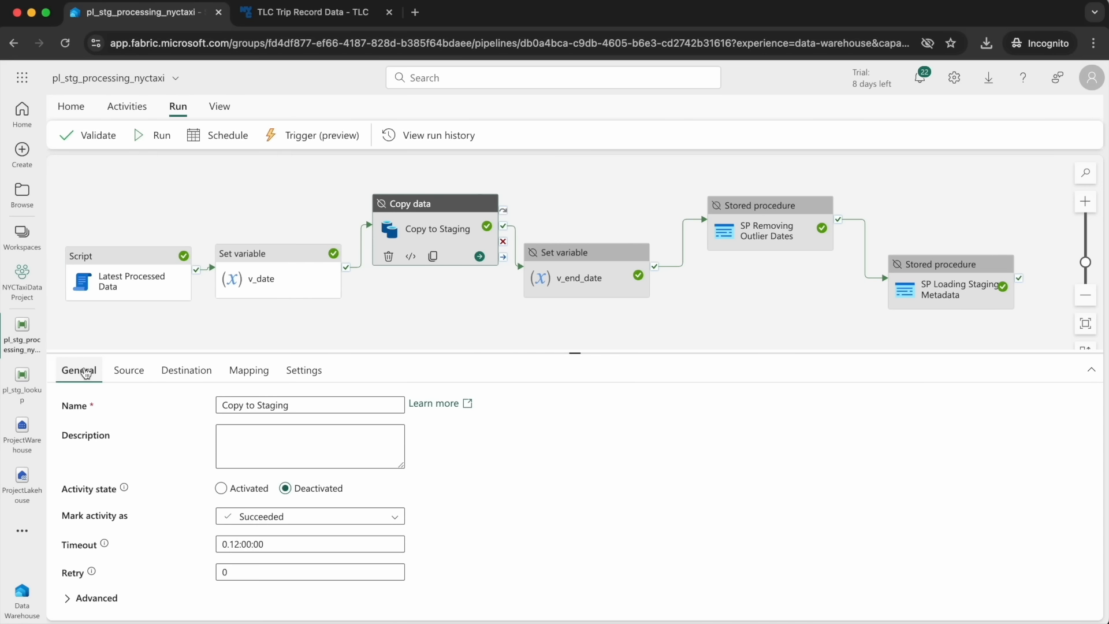
click(245, 489)
click(549, 276)
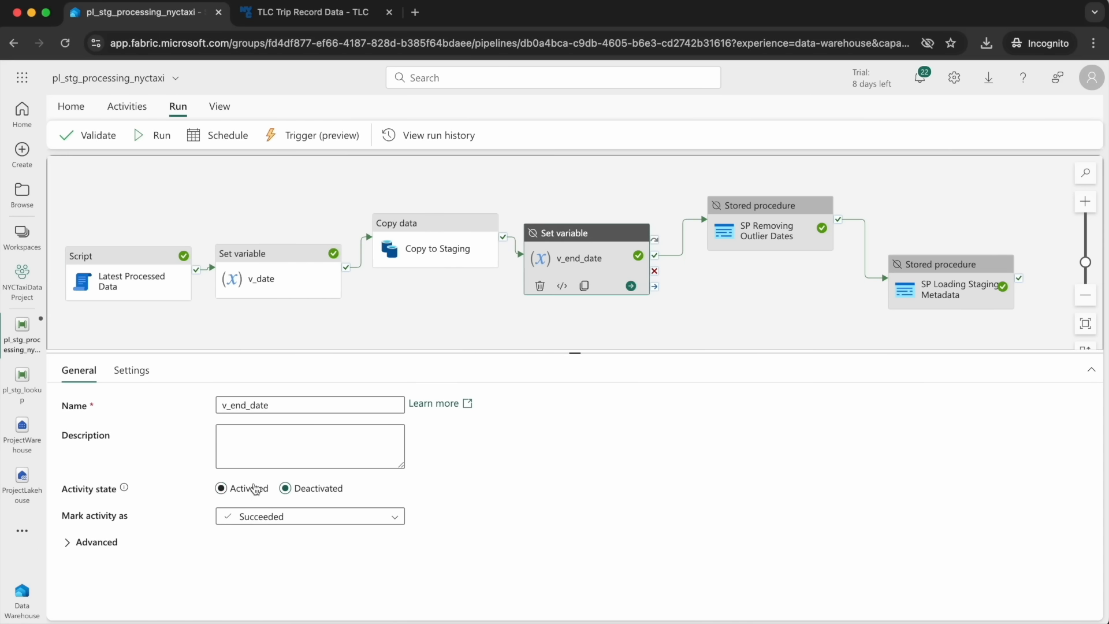
click(248, 485)
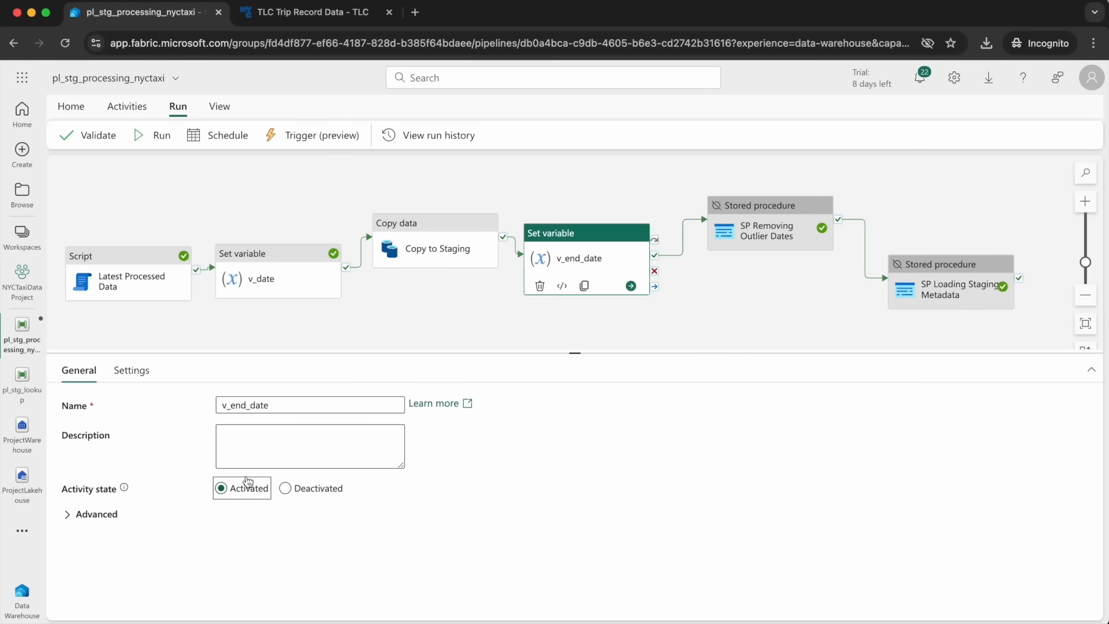
Set SP Removing Outlier Dates and SP Loading Staging Metadata to Activated, and save the pipeline.
click(768, 231)
click(221, 488)
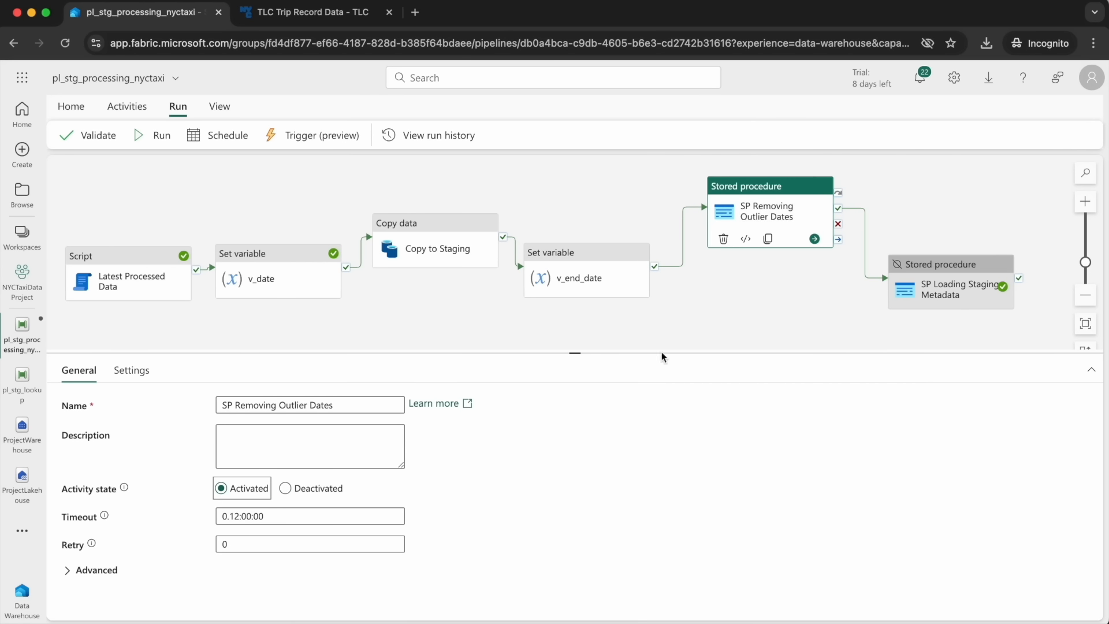
click(970, 278)
click(221, 489)
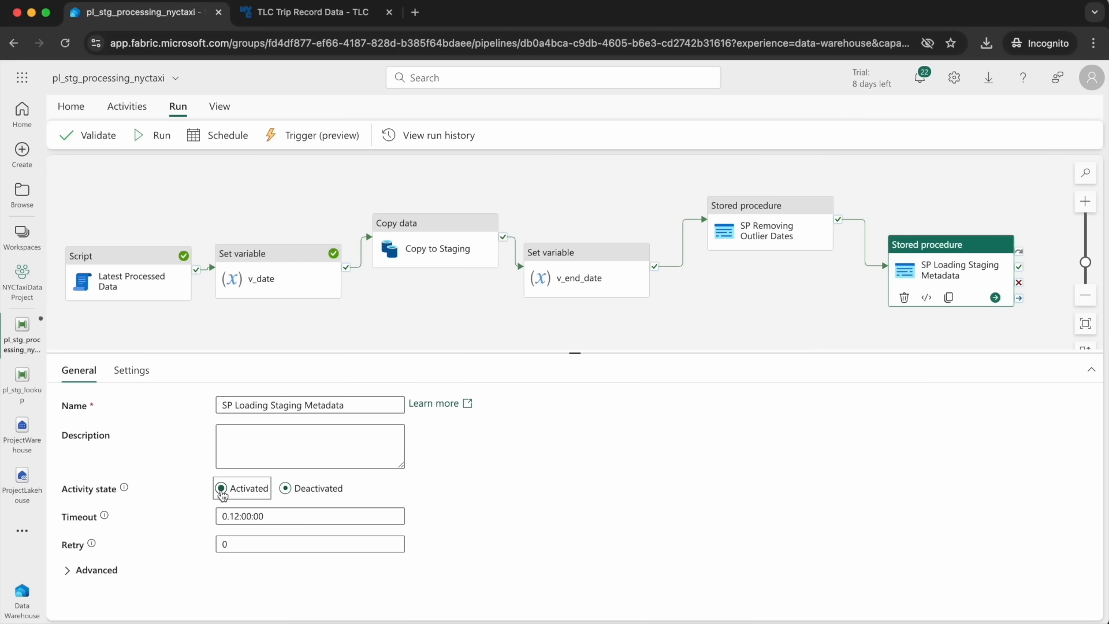
click(250, 204)
click(74, 116)
click(67, 139)
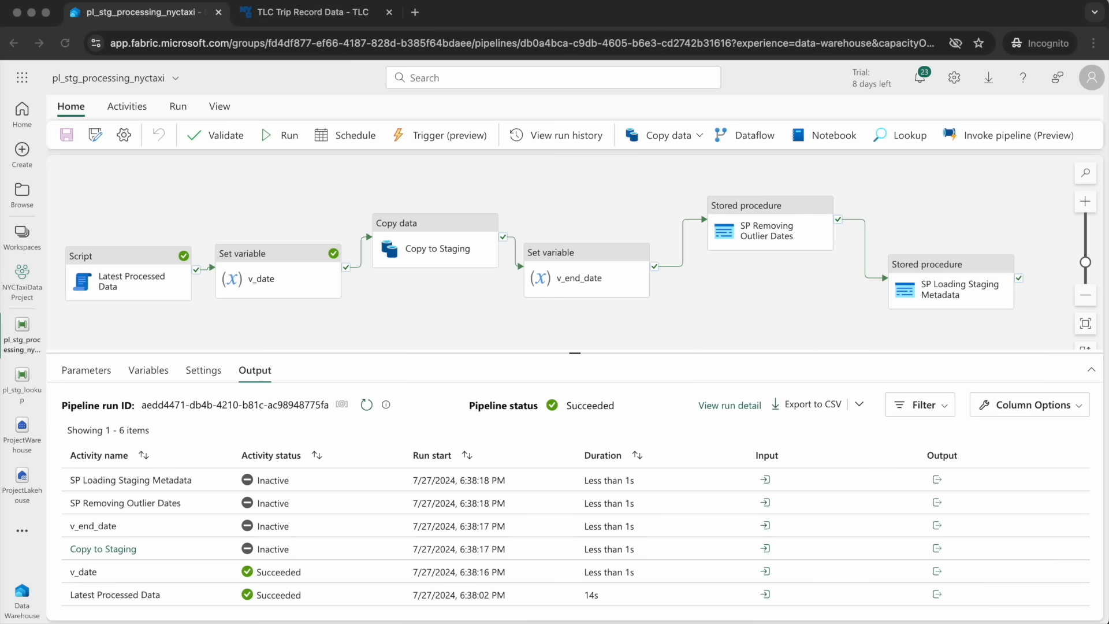
Open ProjectWarehouse, expand the stg schema's tables, and widen the explorer to read the full table names.
click(22, 430)
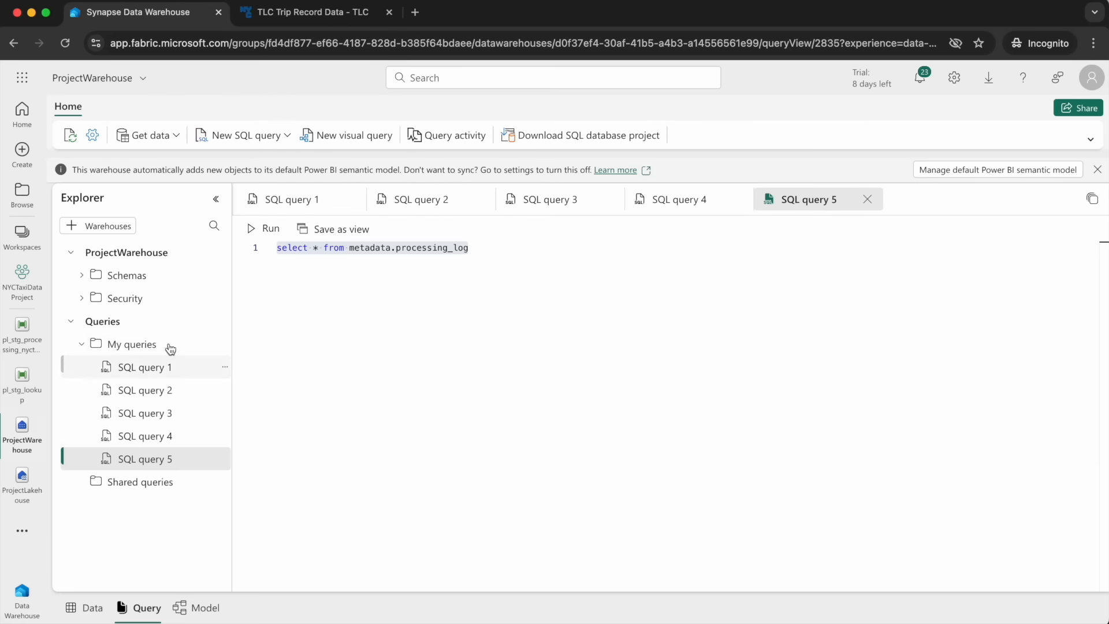
click(86, 275)
click(93, 414)
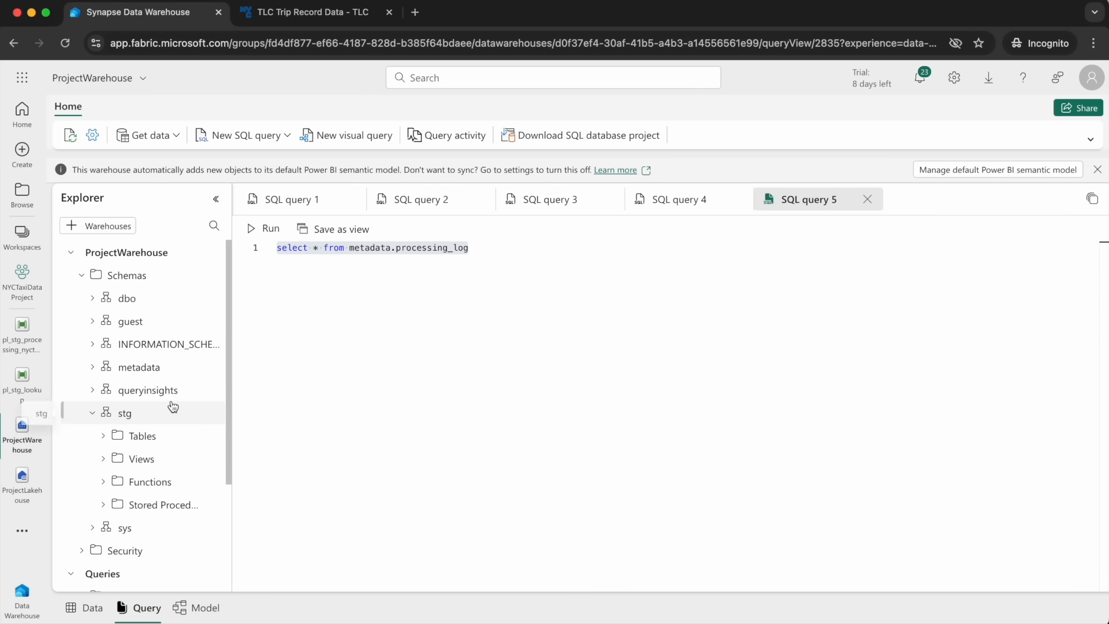
scroll(124, 381, down, 2)
click(100, 339)
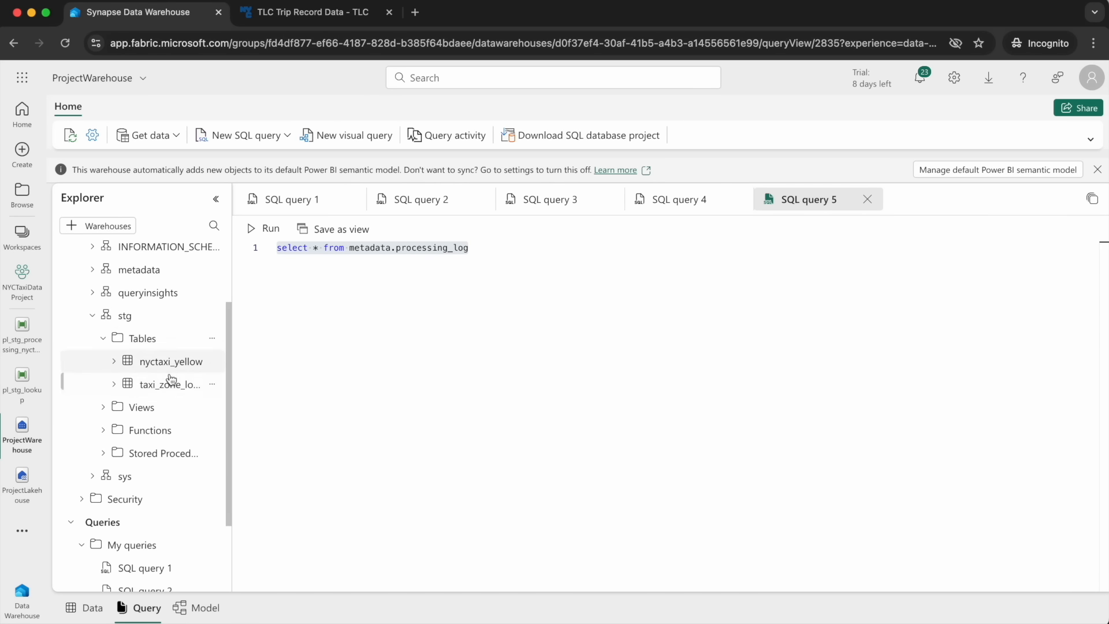
drag(229, 366, 351, 367)
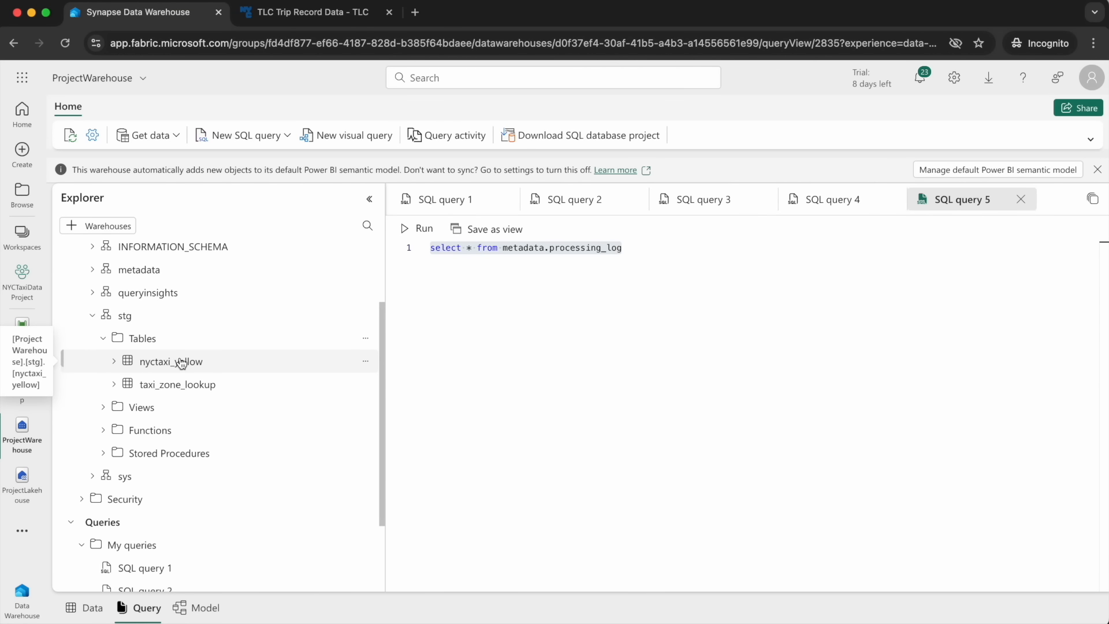
scroll(181, 362, up, 3)
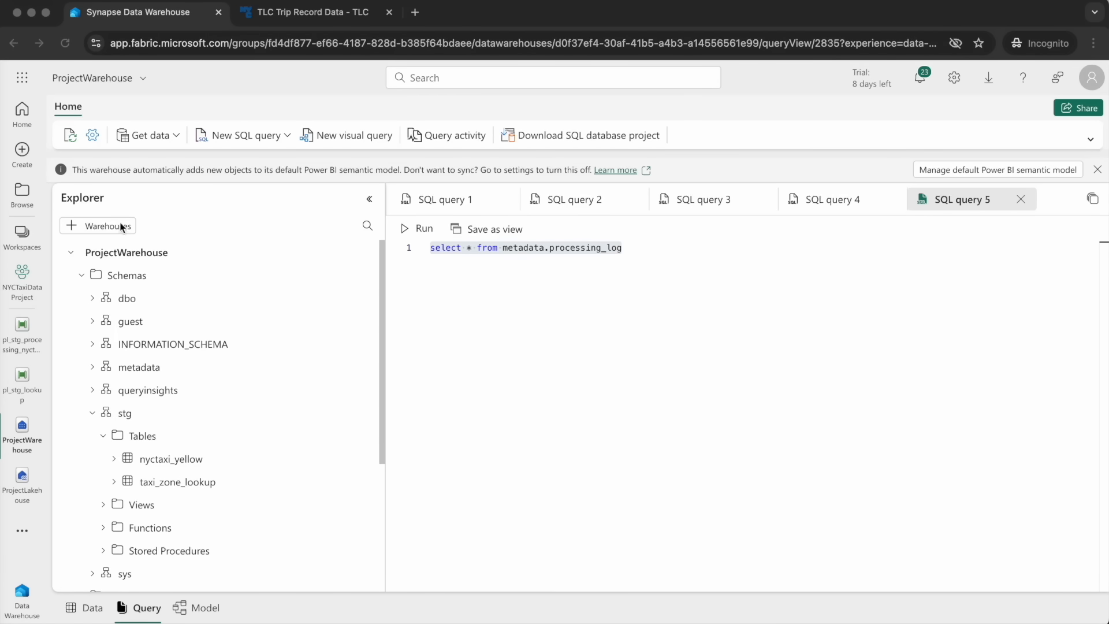
In a new SQL query, create table dbo.nyc_taxi_yellow with vendor, pickup and dropoff dates, boroughs, zones, payment_method, passenger_count, trip_distance and total_amount, and enlarge the editor area.
click(243, 142)
click(233, 181)
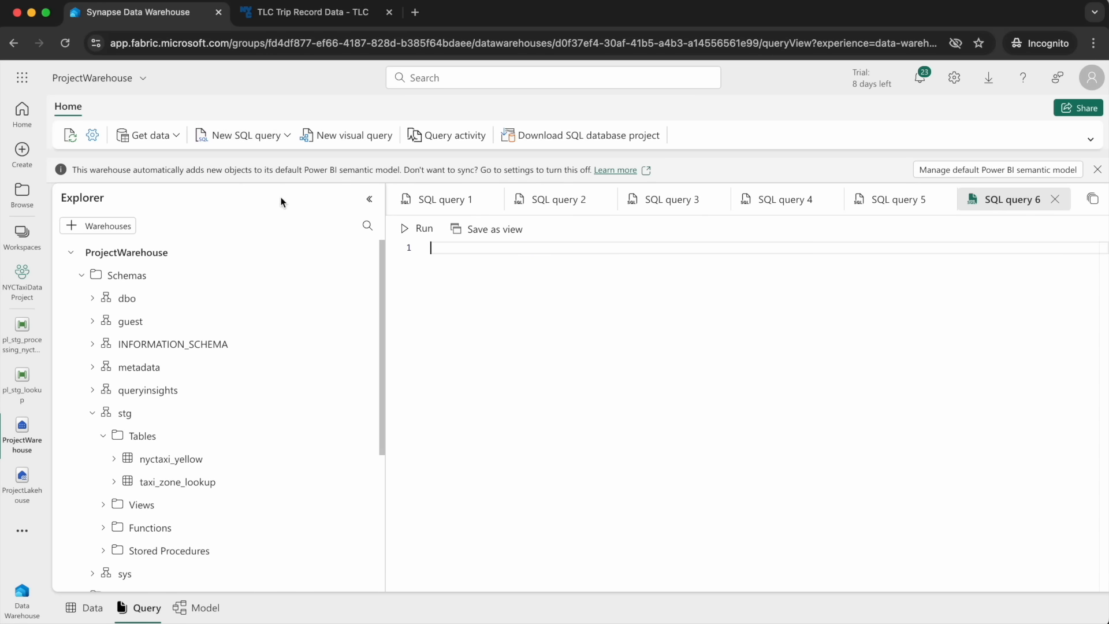
text(CREATE TABLE dbo.nyc_taxi_yellow (     vendor varchar(50),     tpep_pickup_datetime date,     tpep_dropoff_datetime date,     pu_borough varchar(100),     pu_zone varchar(100),     do_borough varchar(100),     do_zone varchar(100),     payment_method varchar(50),     passenger_count int,     trip_distance FLOAT,     total_amount FLOAT );)
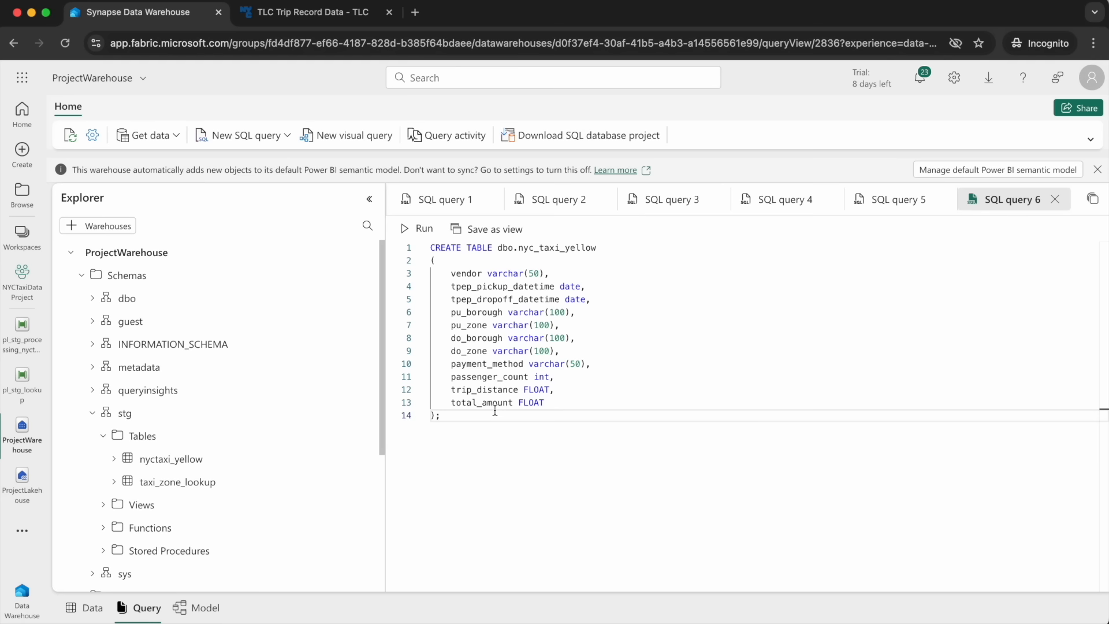
click(421, 238)
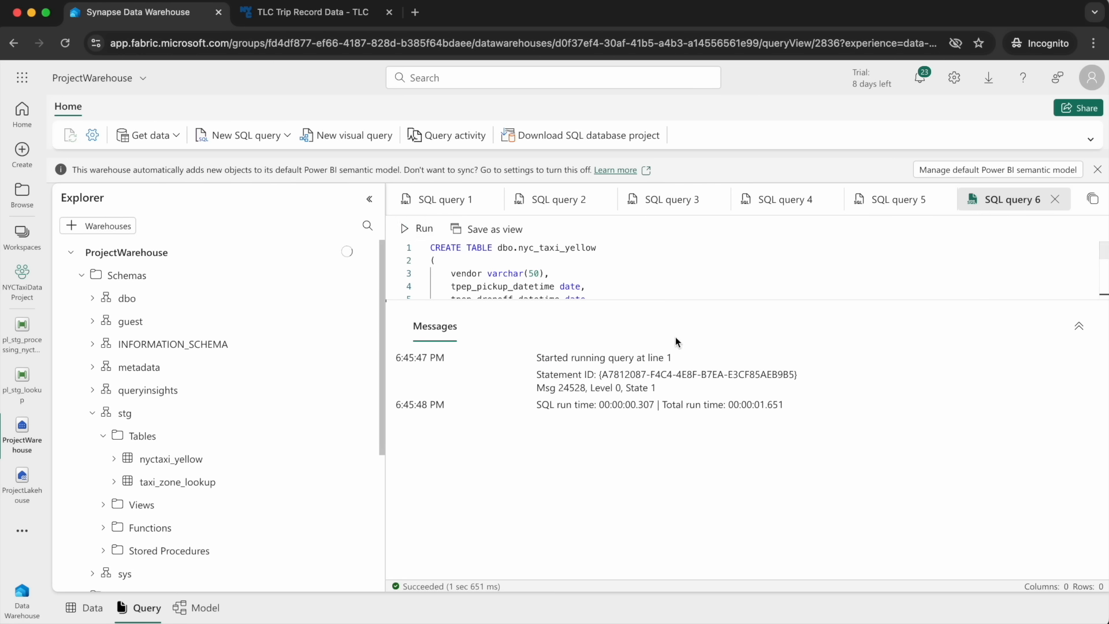
drag(640, 302, 641, 448)
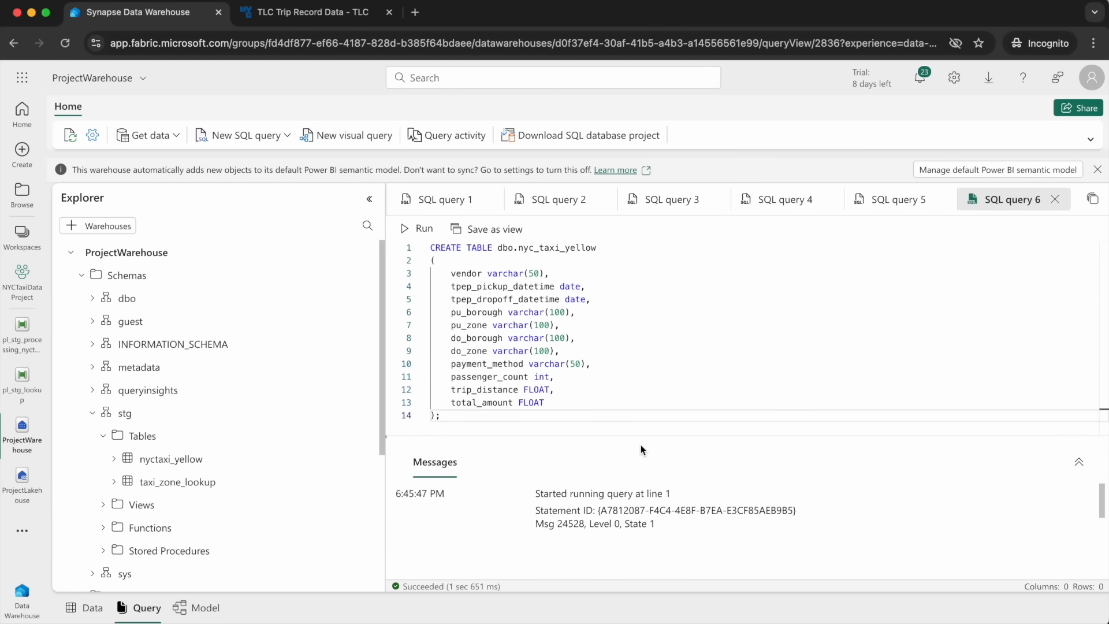
Preview the nyc_taxi_yellow table's columns under the dbo schema, and return to the query.
click(92, 298)
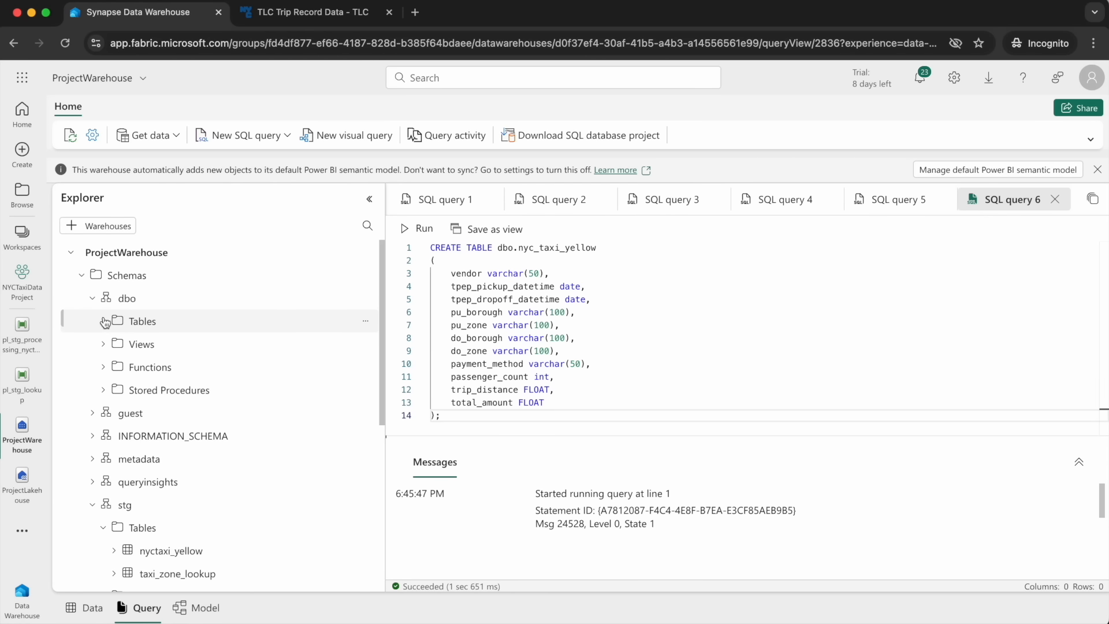
click(104, 322)
click(174, 344)
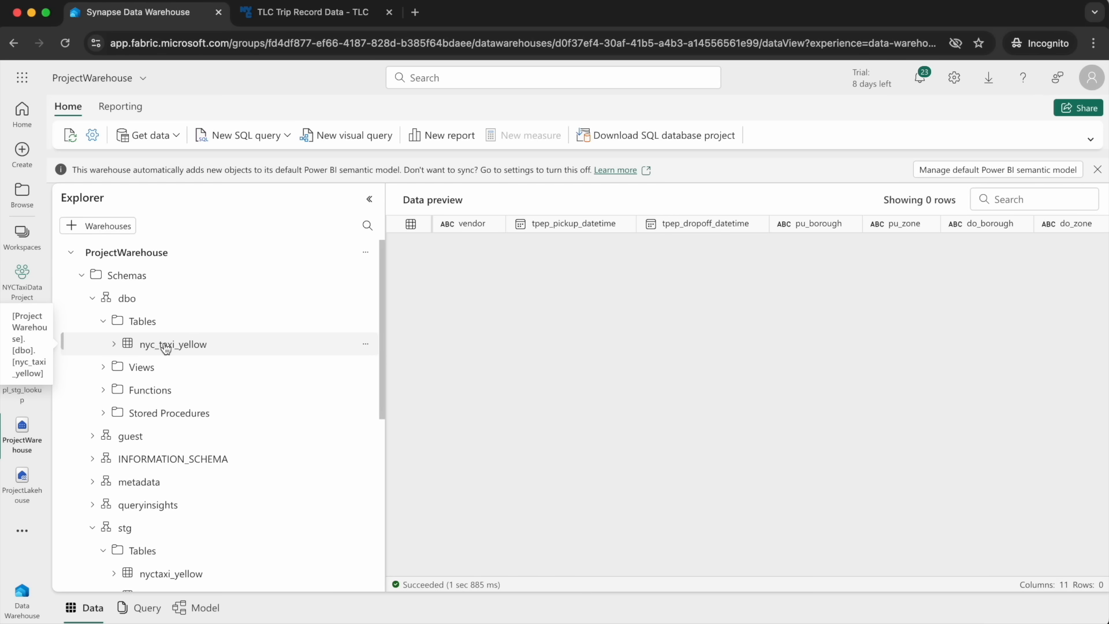
click(143, 611)
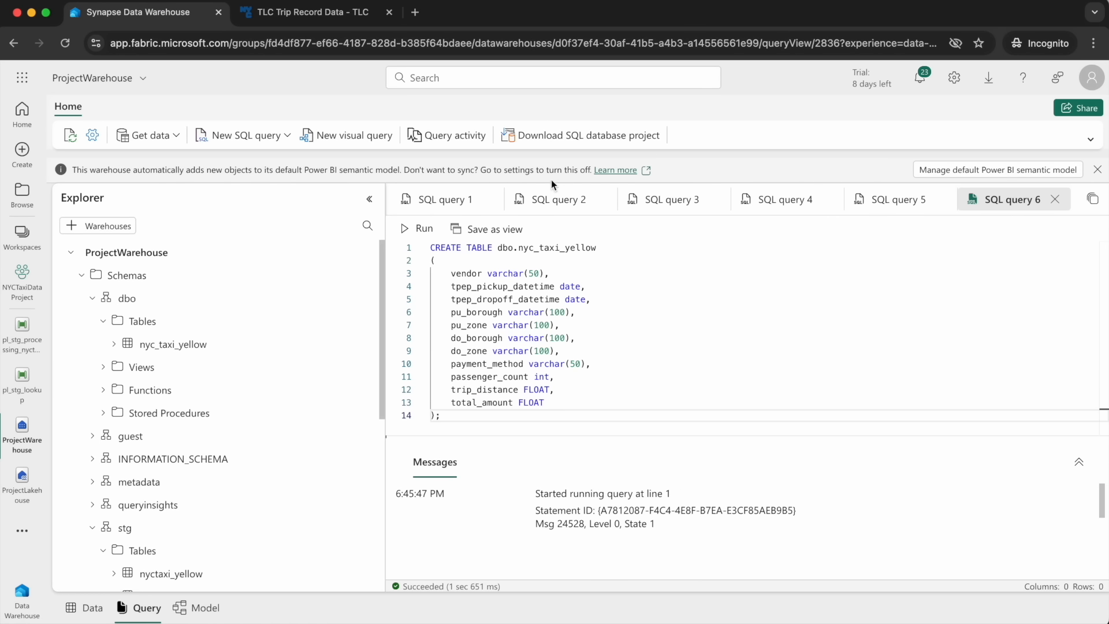
Change CREATE to DROP in the first line of the query and run only DROP TABLE dbo.nyc_taxi_yellow.
click(539, 247)
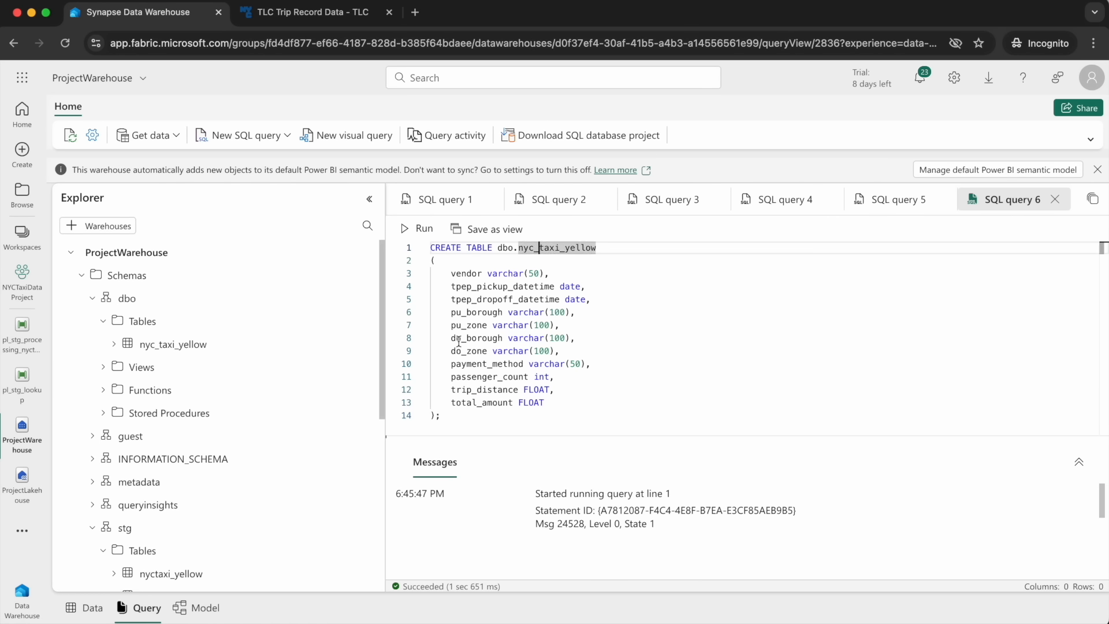
double_click(441, 248)
text(DROP)
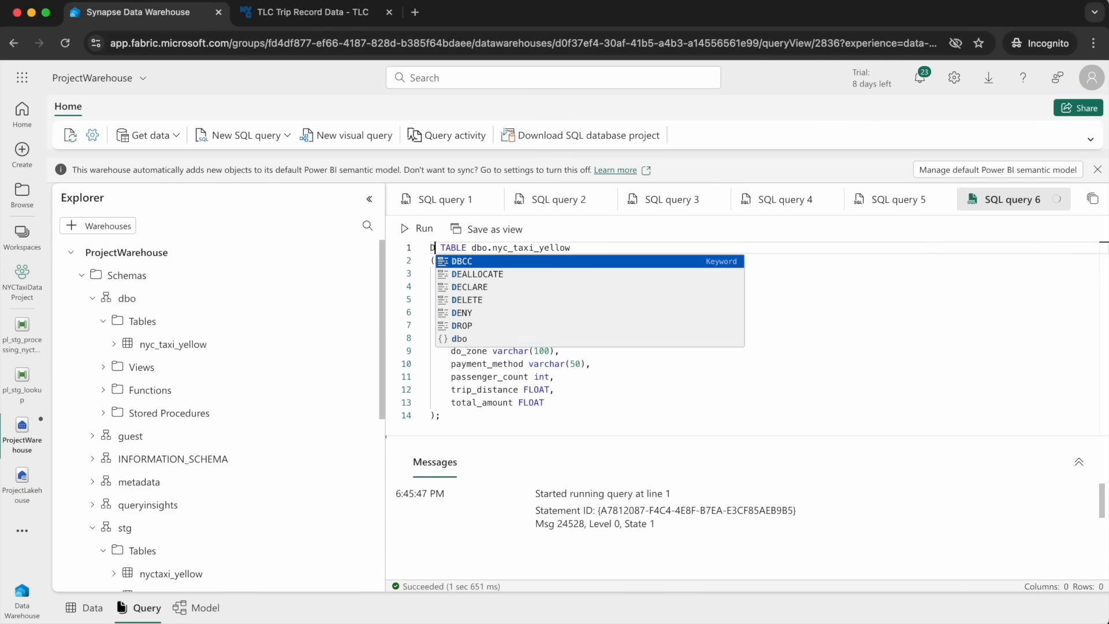
click(411, 230)
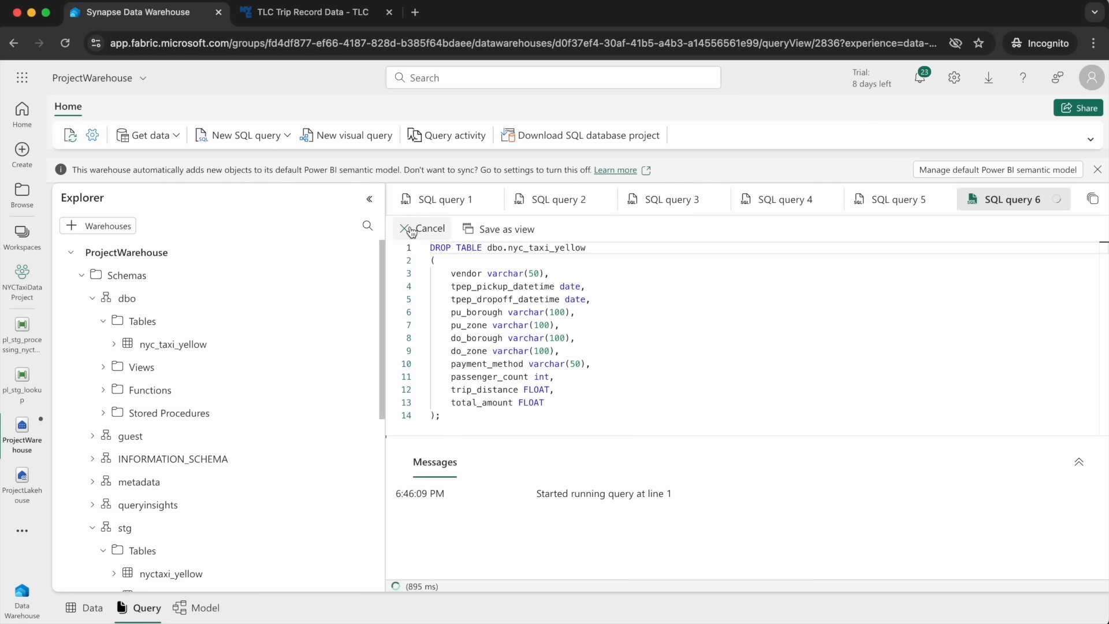
drag(588, 248, 400, 237)
click(402, 229)
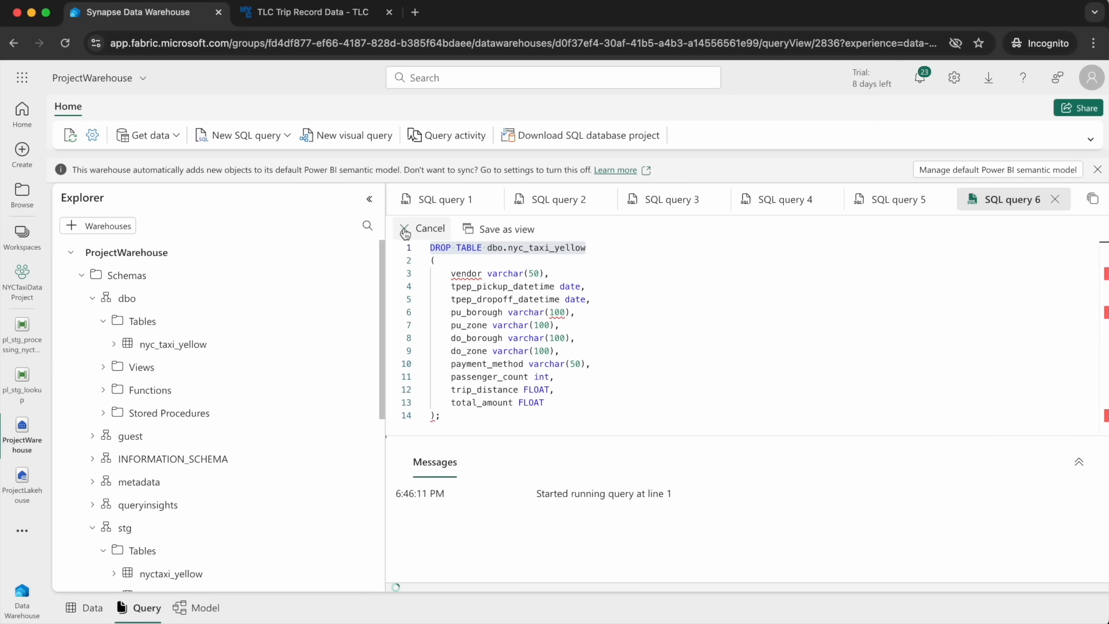
Change DROP back to CREATE, rename the table to dbo.nyctaxi_yellow, run the query, and preview the new table's columns.
double_click(439, 248)
text(CREATE)
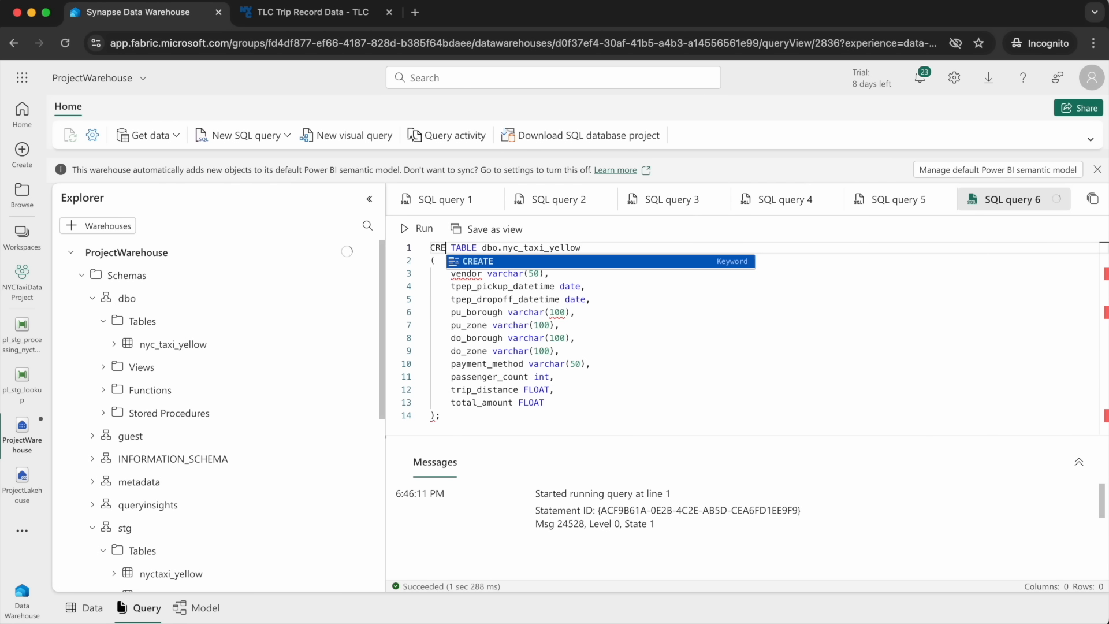
click(533, 248)
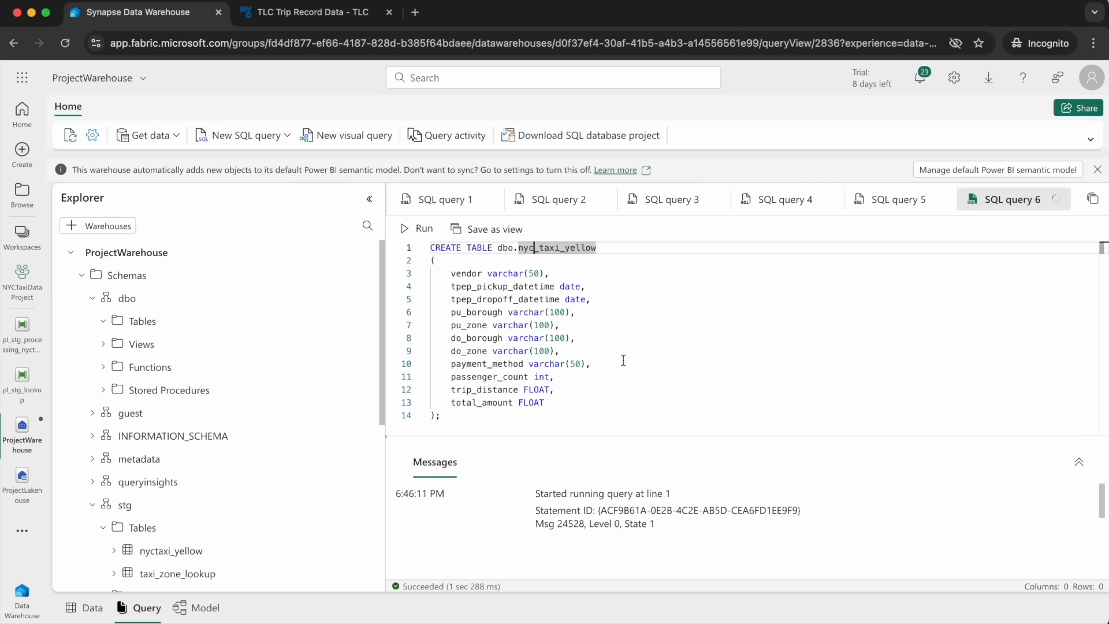
key(BackSpace)
click(417, 228)
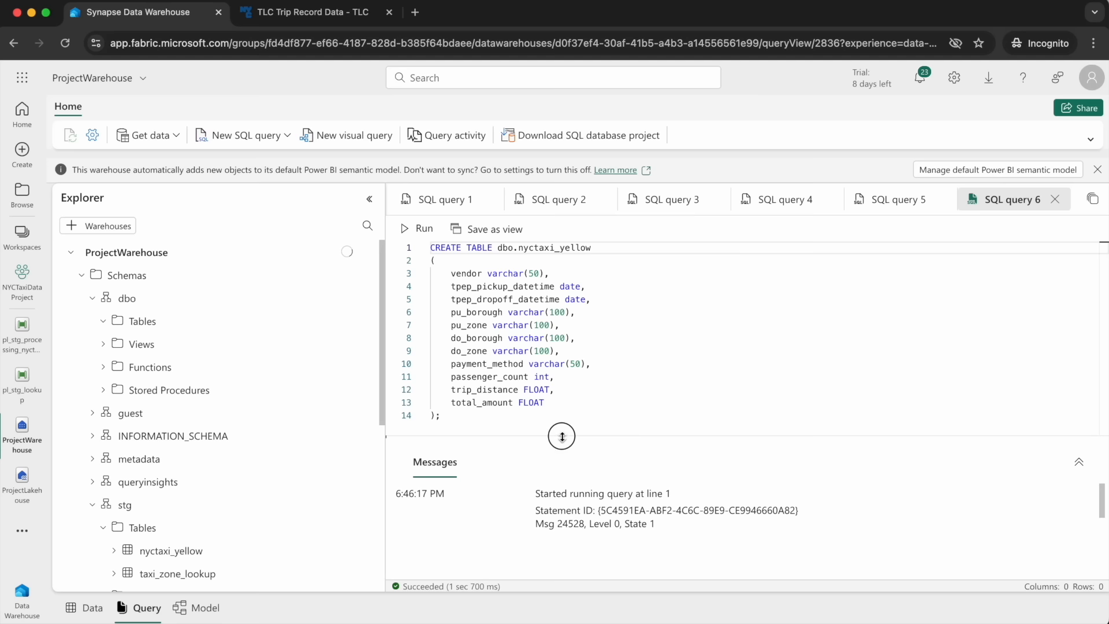
drag(561, 439, 564, 463)
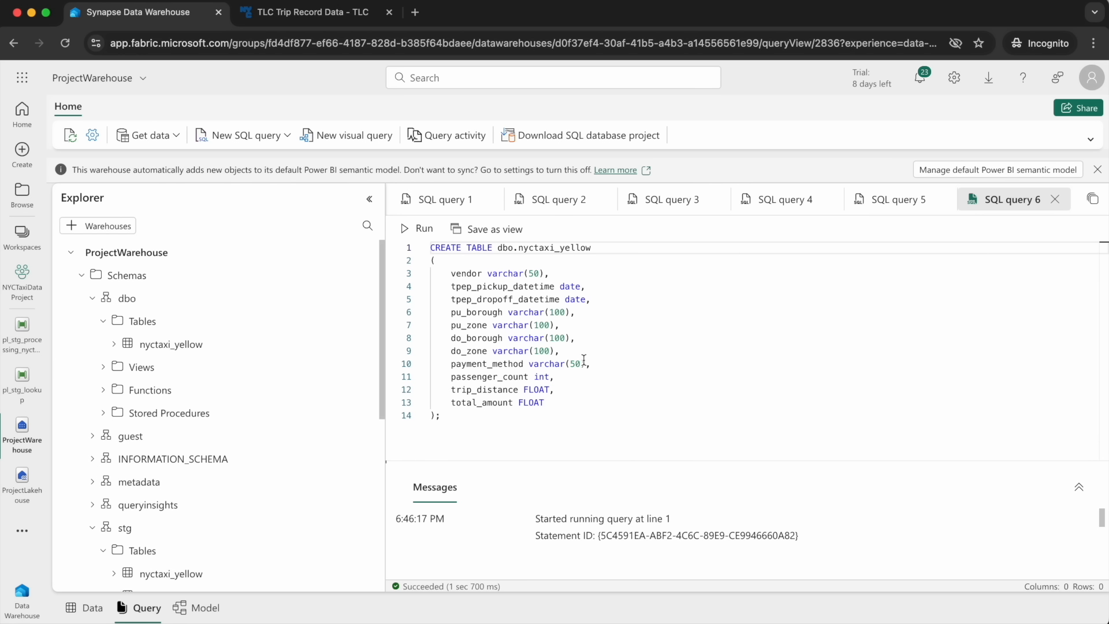
click(140, 350)
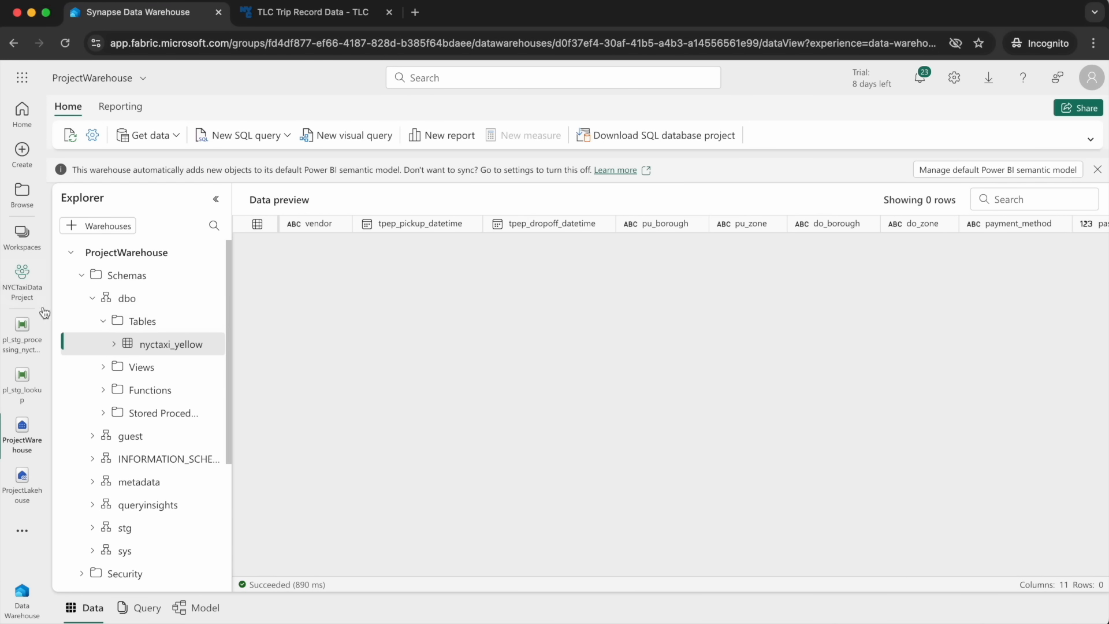
Compare the new-item options at the root of the NYCTaxiDataProject workspace with those inside the NYC Taxi Data Pipelines folder.
click(24, 296)
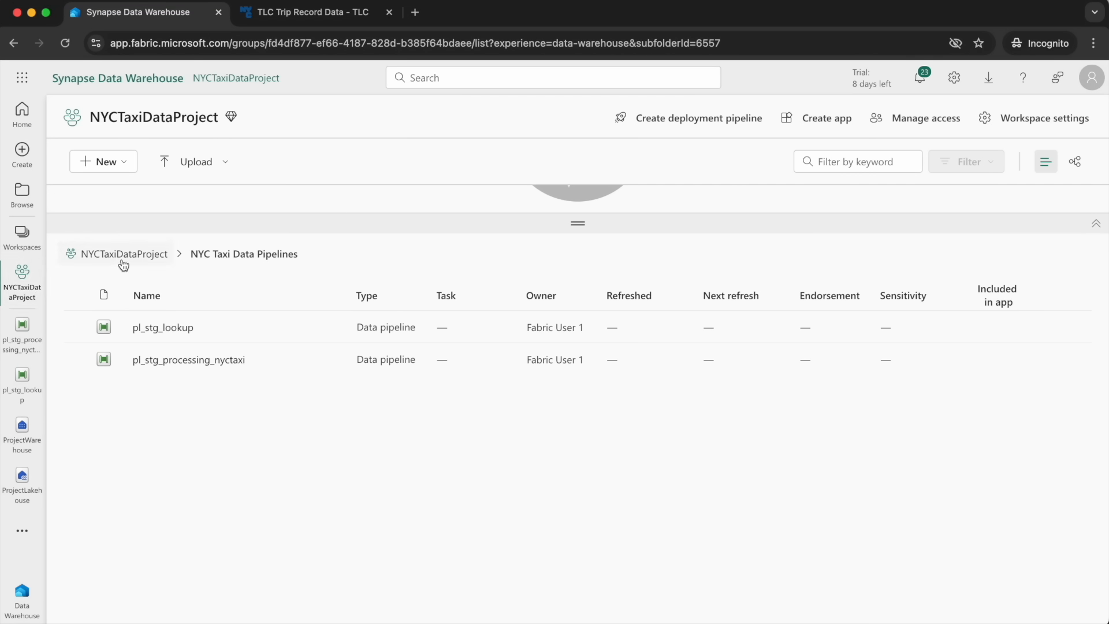
click(125, 257)
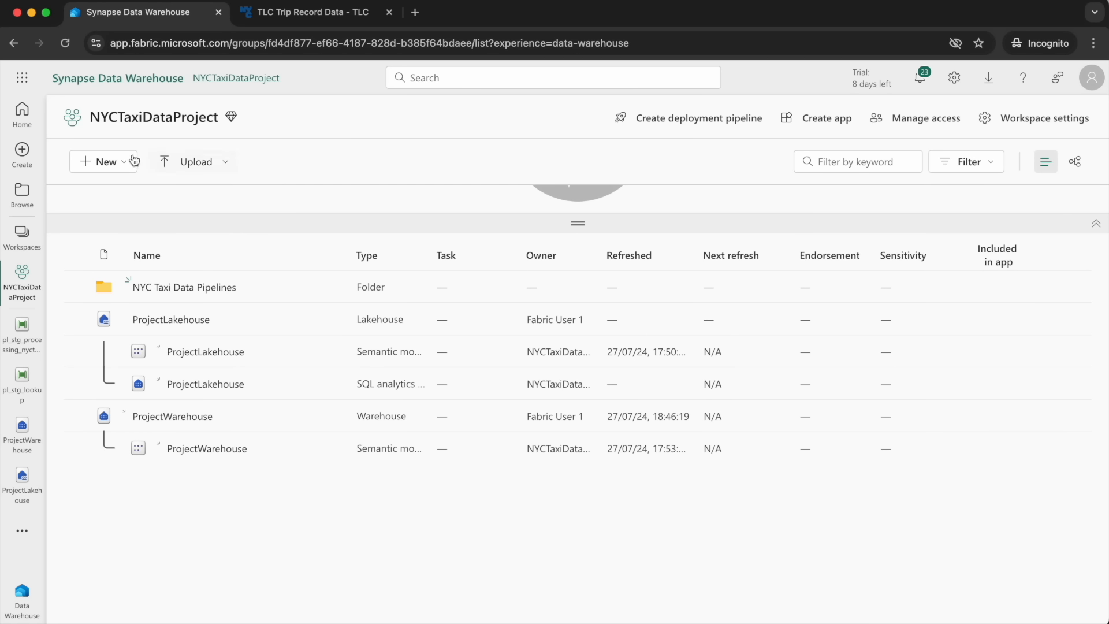
click(107, 161)
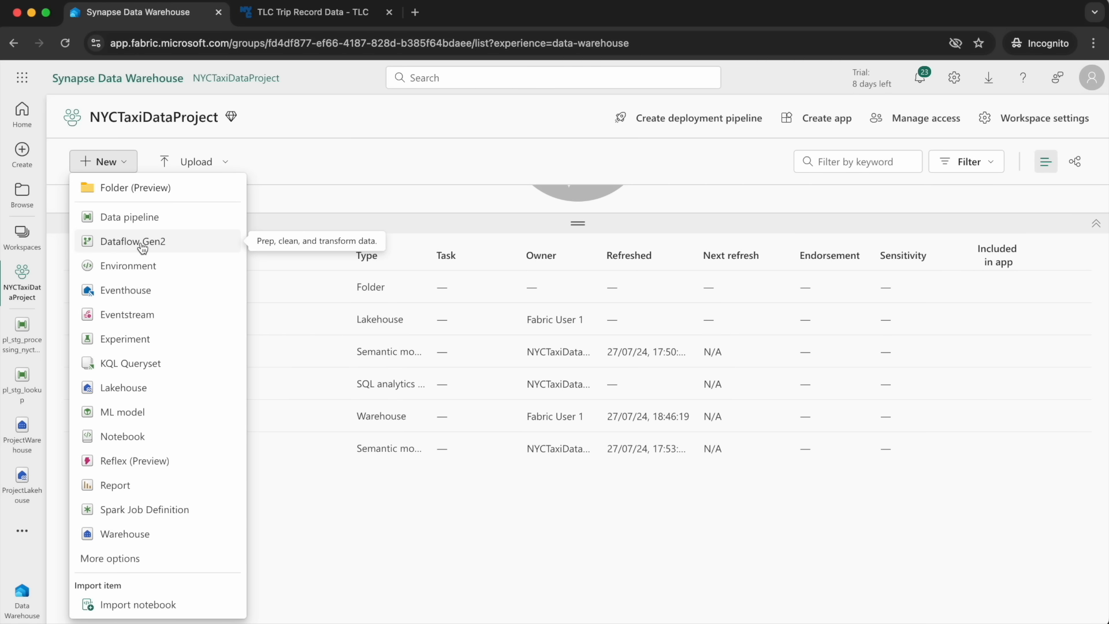
click(279, 546)
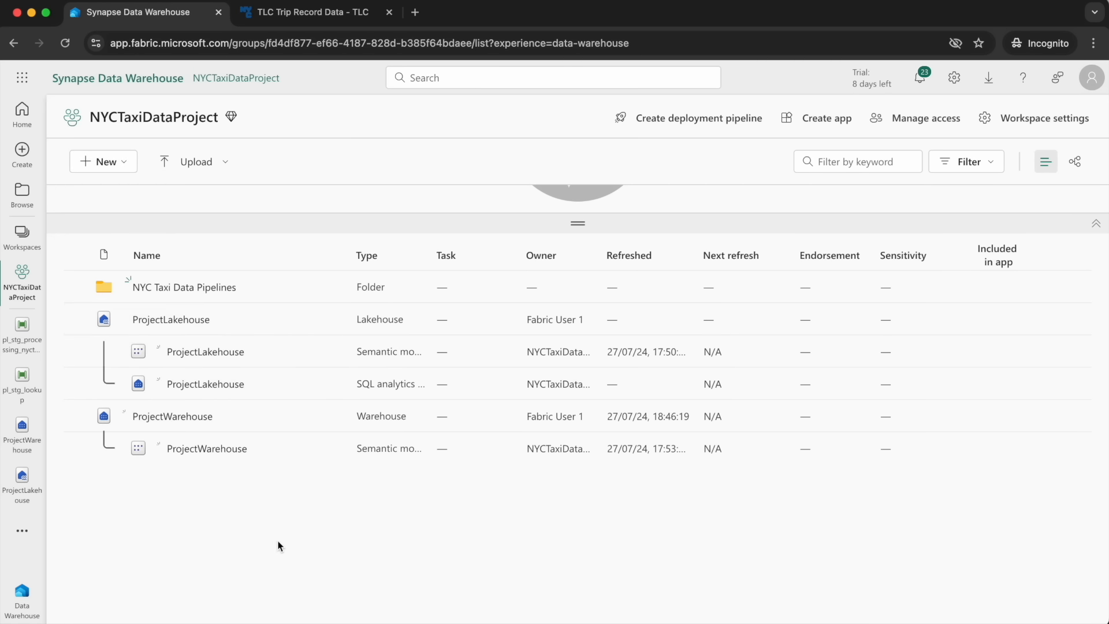
click(168, 293)
click(104, 161)
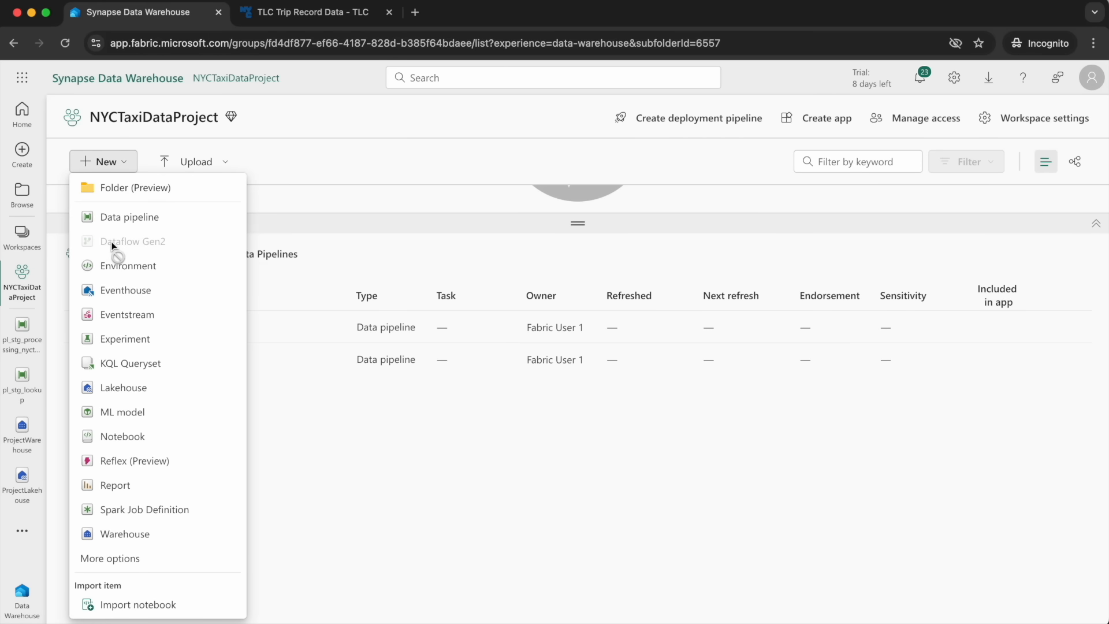
click(363, 490)
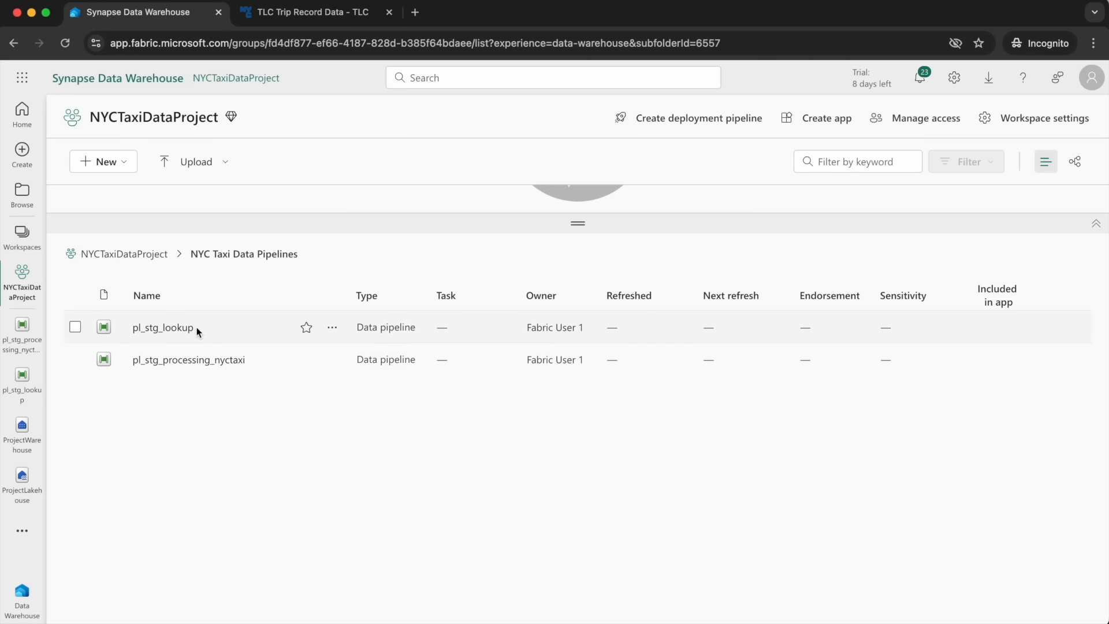
Create a Dataflow Gen2 at the root of the NYCTaxiDataProject workspace and name it df_pres_processing_nyctaxi.
click(114, 257)
click(88, 161)
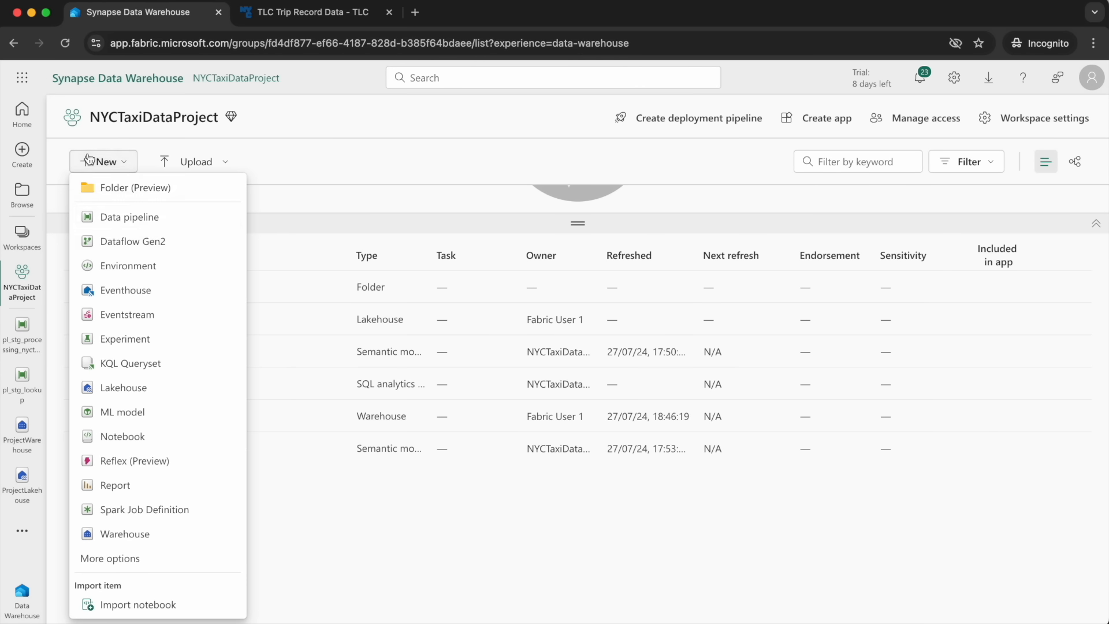
key(Escape)
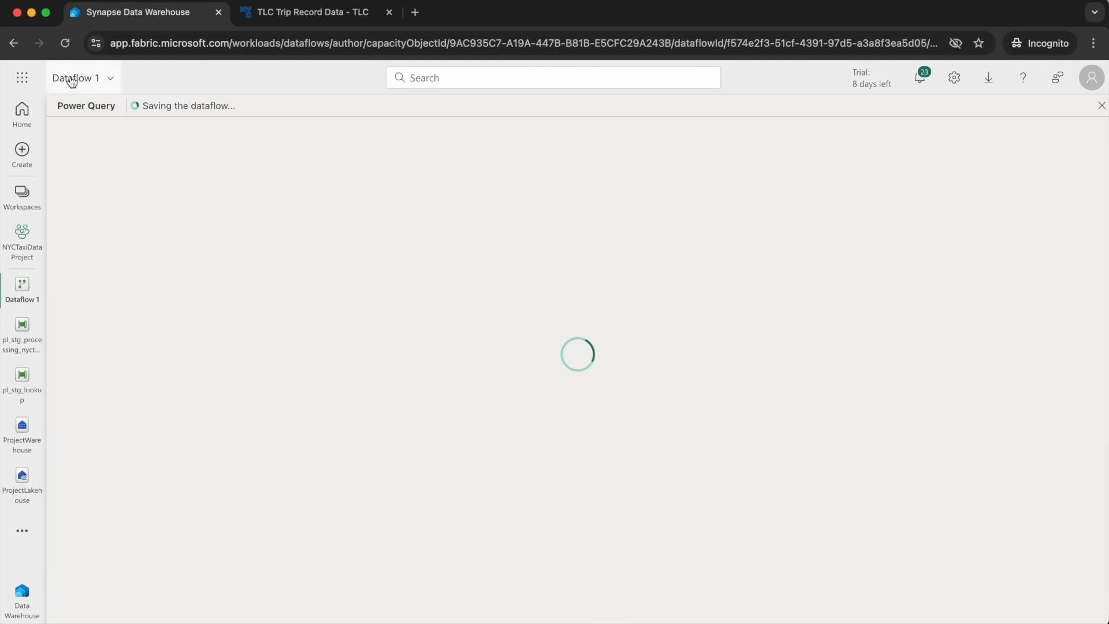
click(72, 79)
triple_click(82, 136)
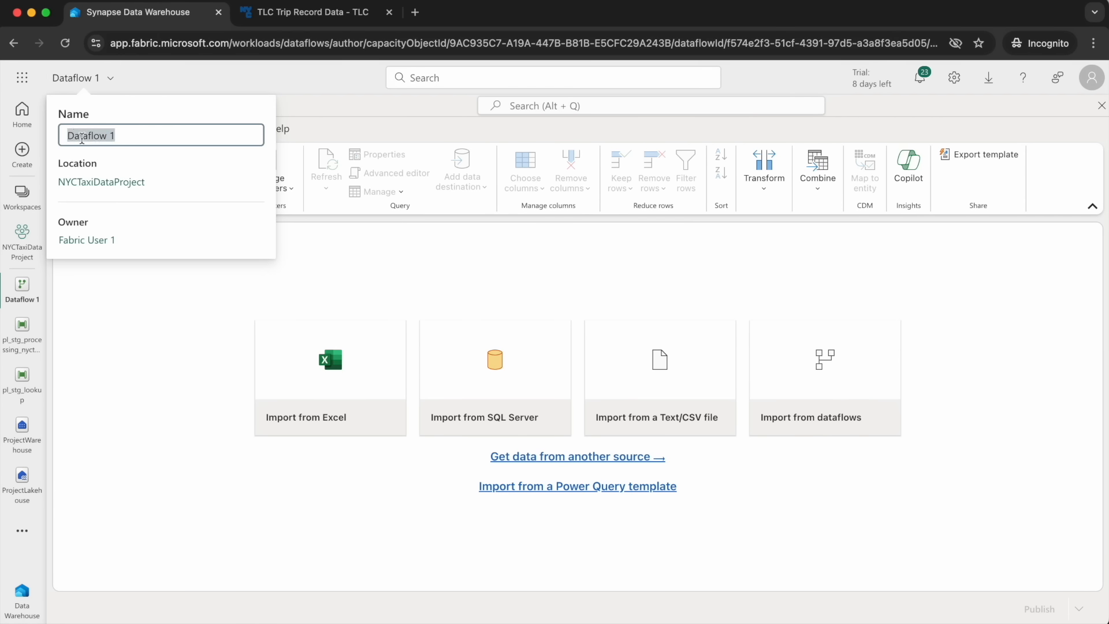
text(df)
text(_pres_po)
key(BackSpace)
text(rocessing_nyctaxi)
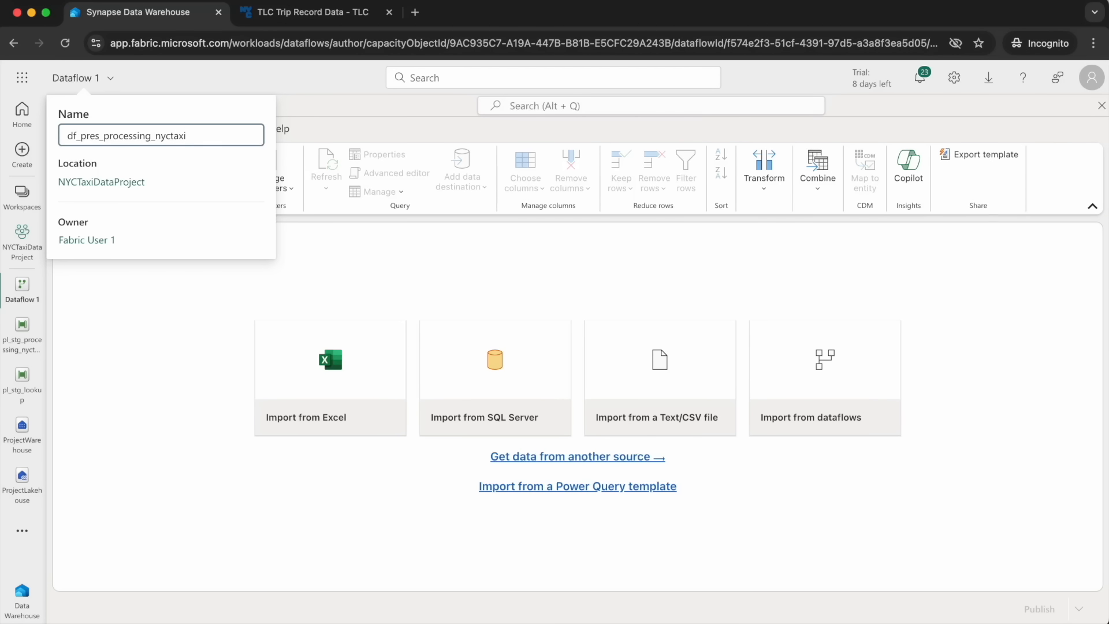
key(Return)
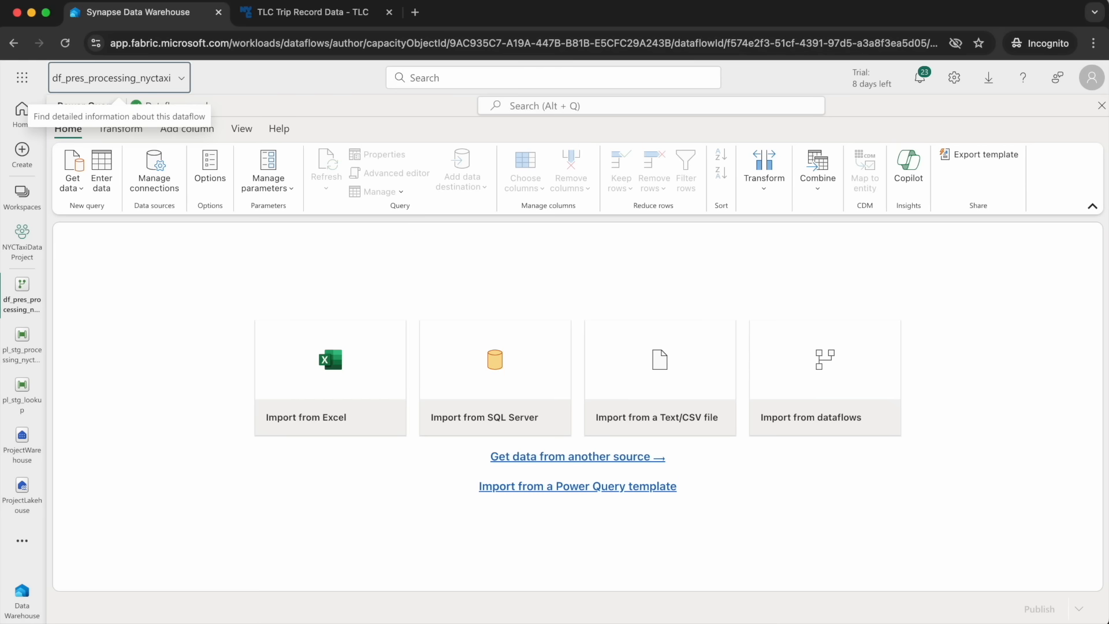
Review the dataflow's display options for data view, diagram view and query settings.
click(241, 128)
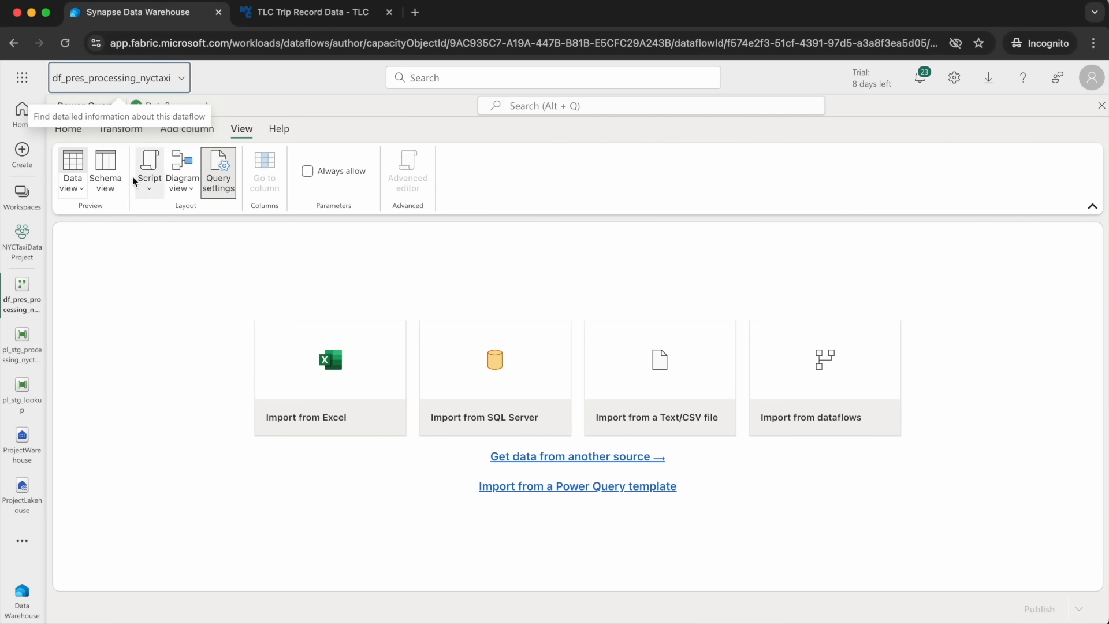
click(77, 194)
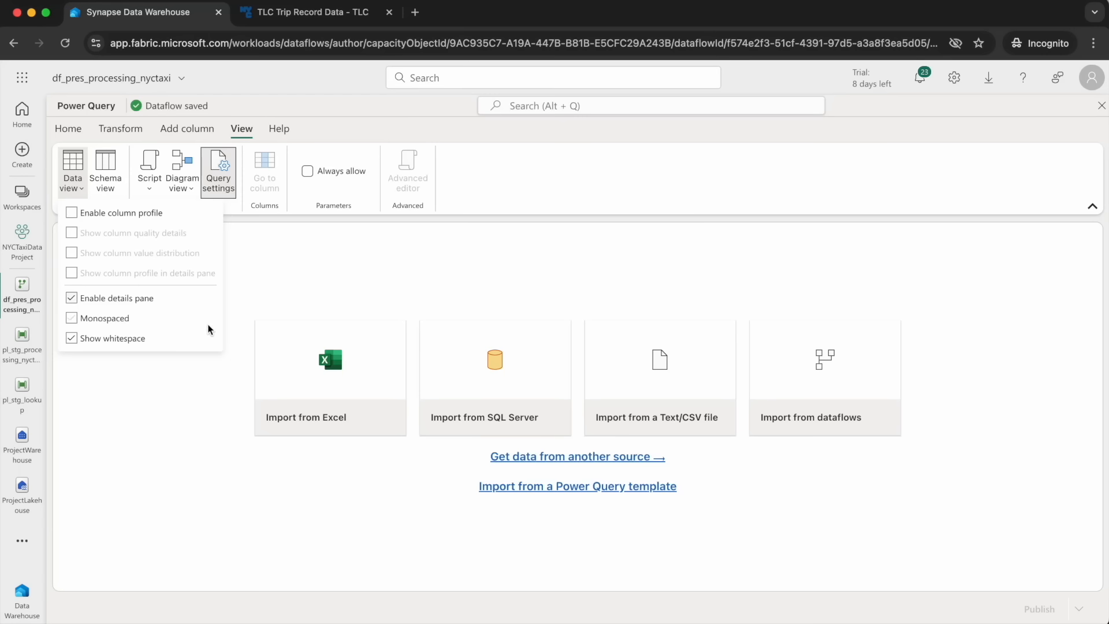
click(181, 172)
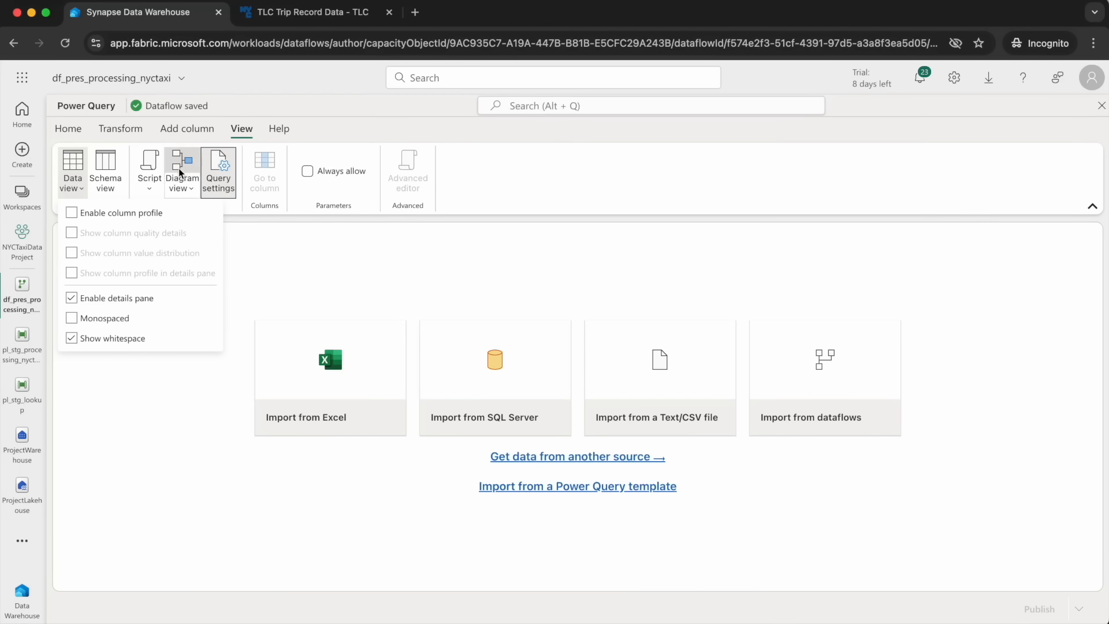
click(183, 167)
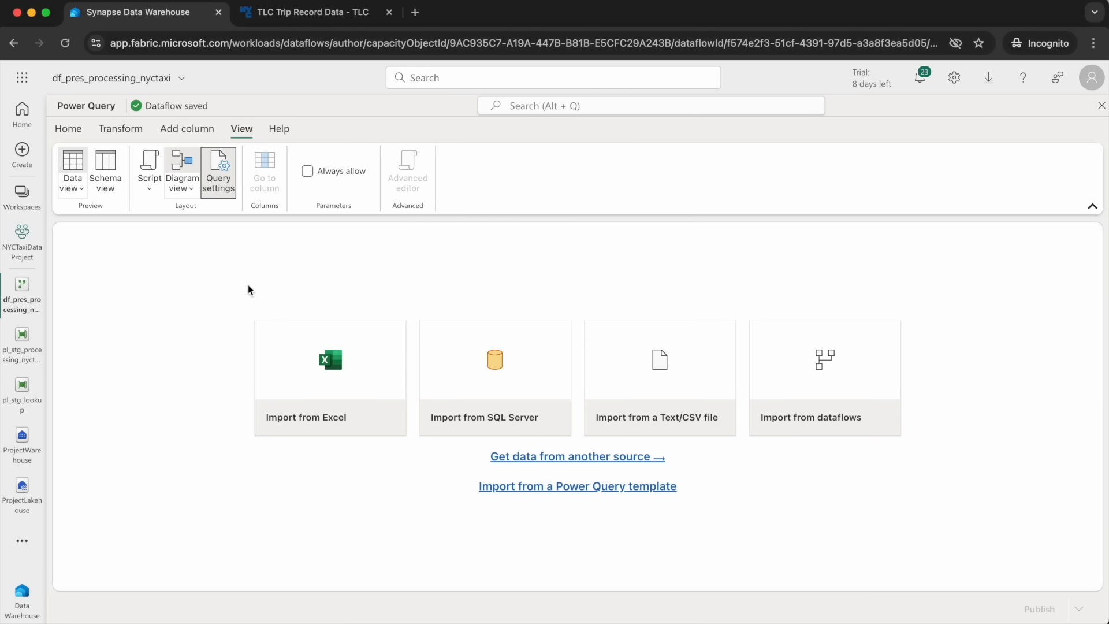
click(224, 186)
Import the stg.nyctaxi_yellow table from ProjectWarehouse into the dataflow as a new query.
click(70, 129)
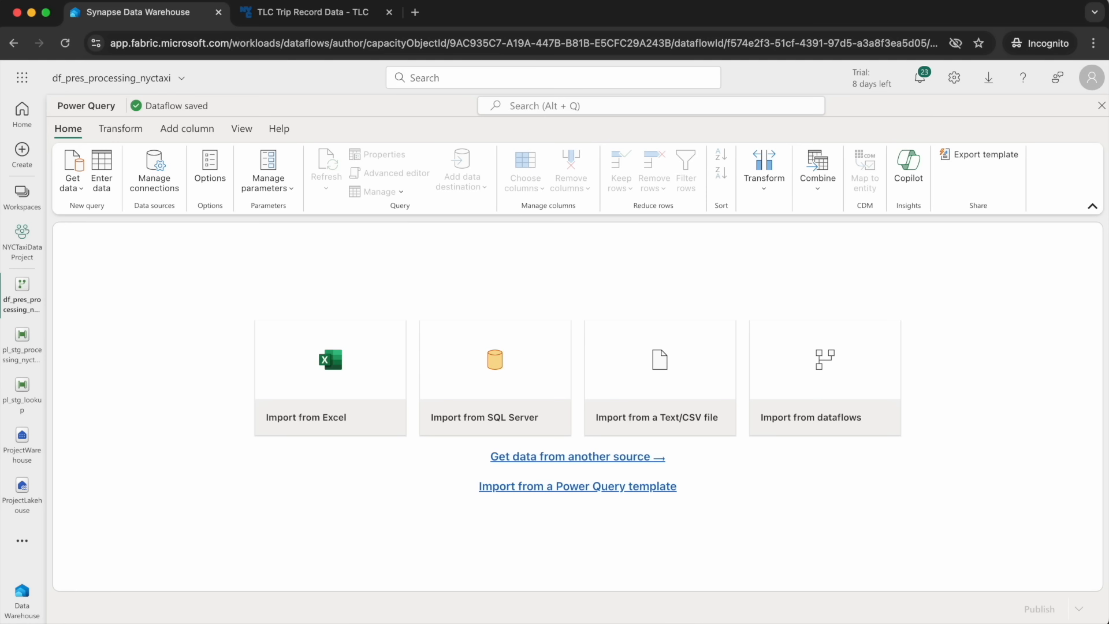
click(74, 188)
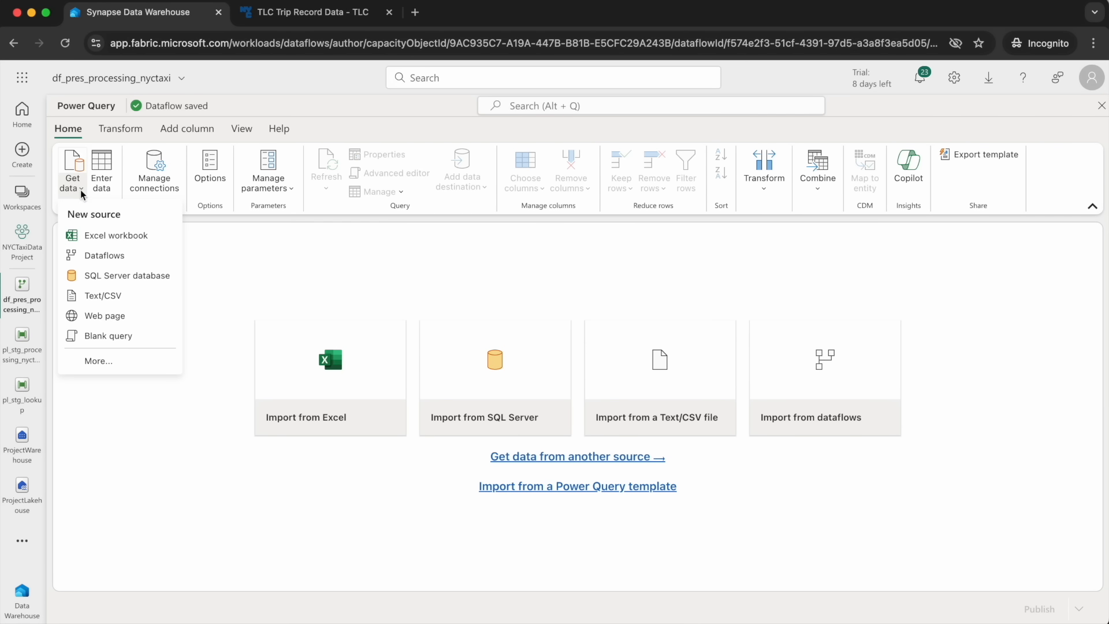
click(110, 361)
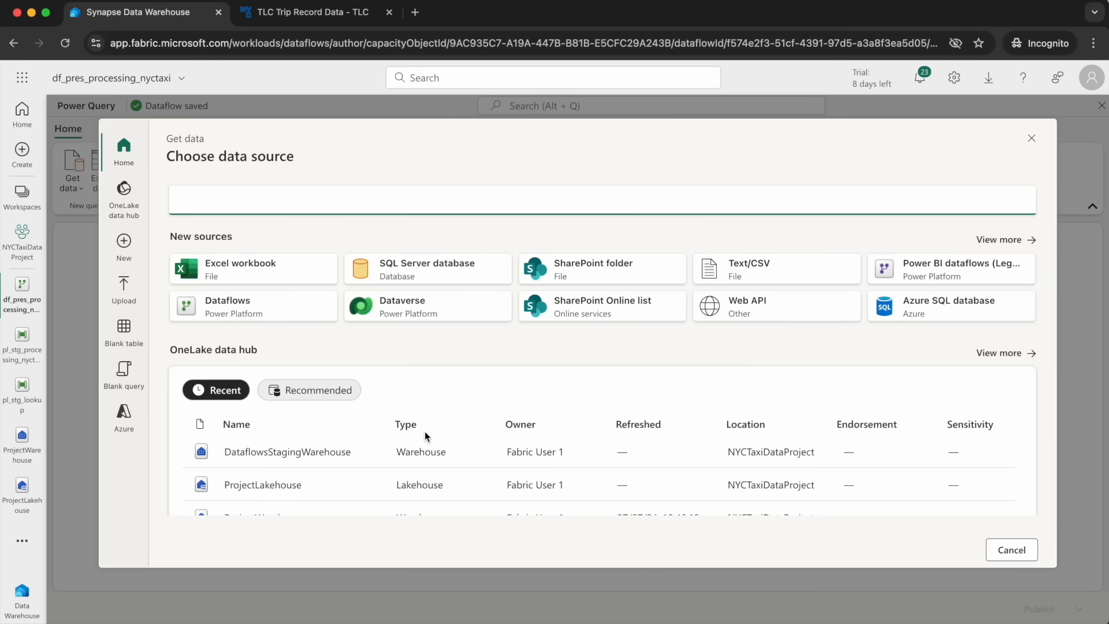
scroll(310, 438, down, 2)
click(266, 427)
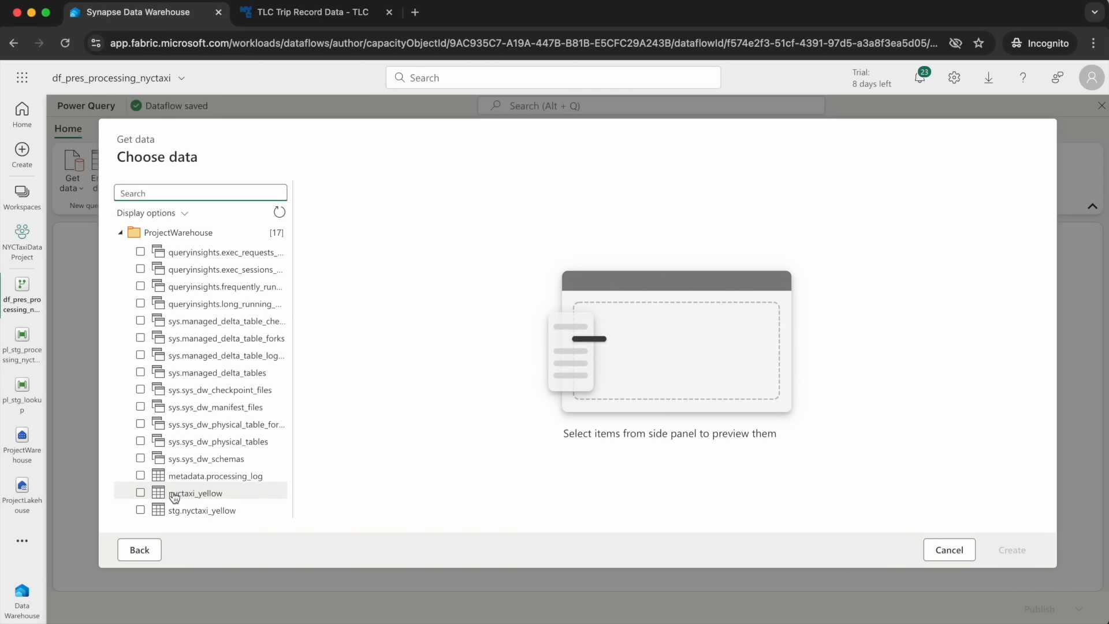
scroll(149, 509, down, 1)
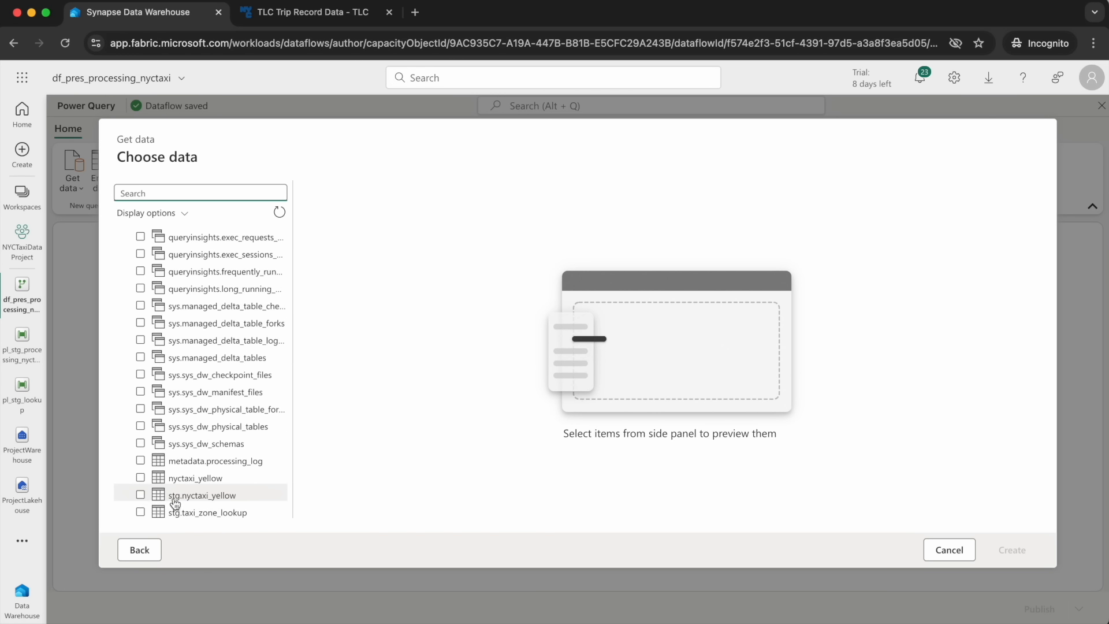
click(140, 496)
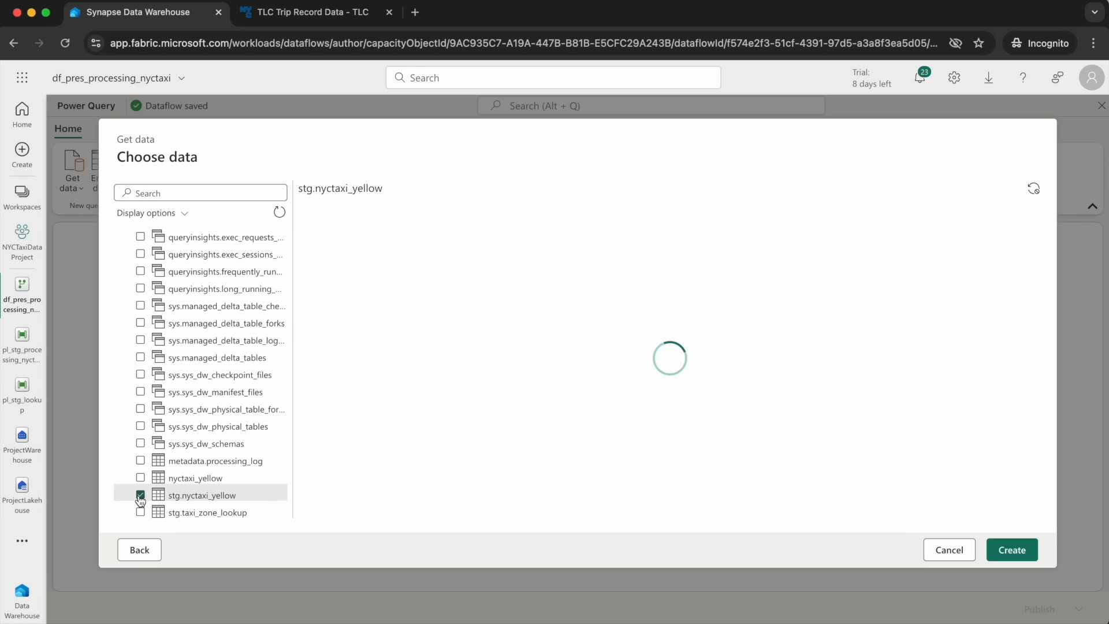
click(1016, 550)
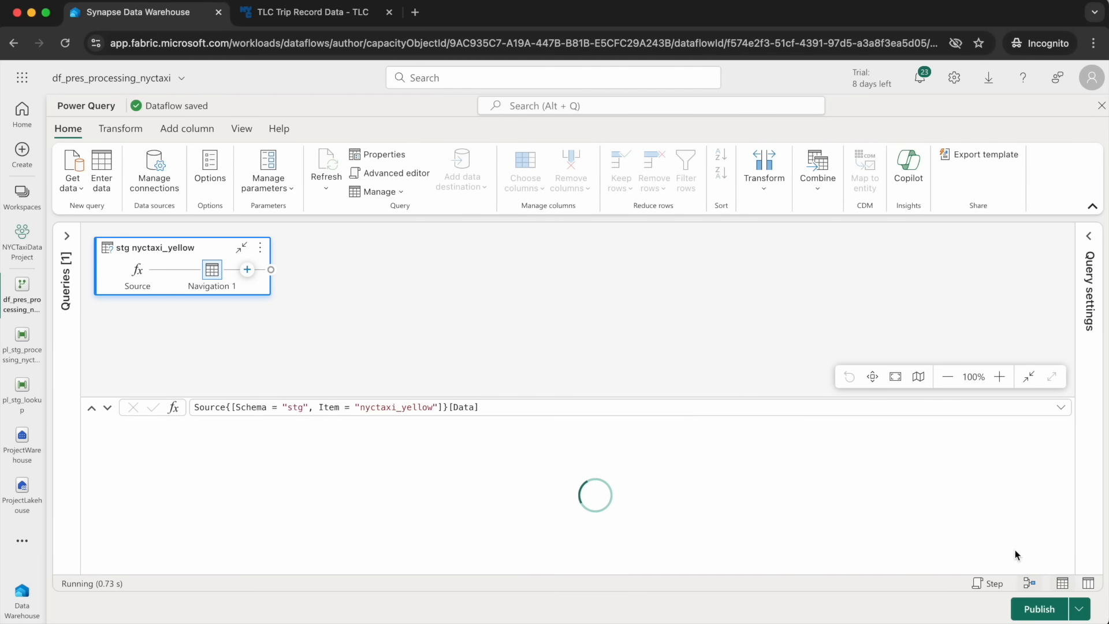
Examine the list of queries and the query settings of stg nyctaxi_yellow, and collapse both panes.
click(66, 235)
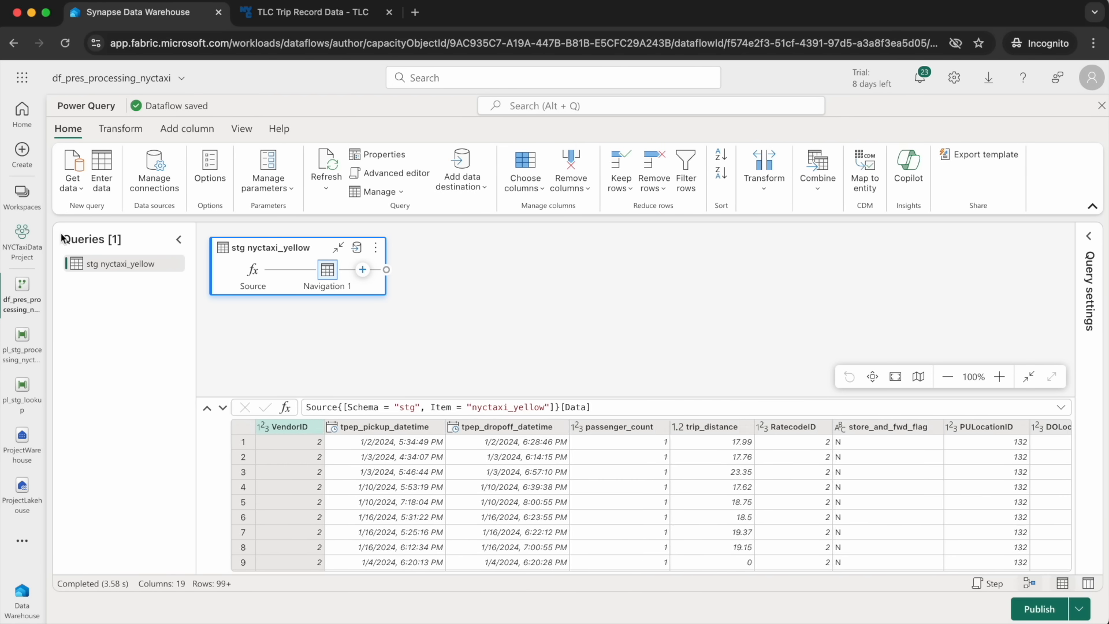
click(1089, 236)
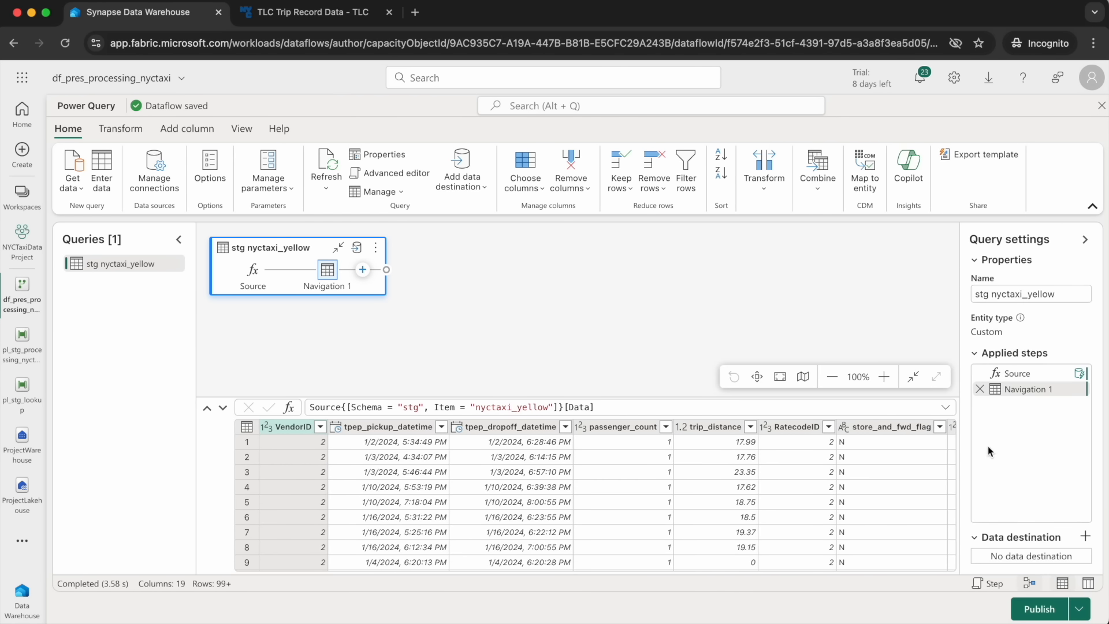
click(1086, 237)
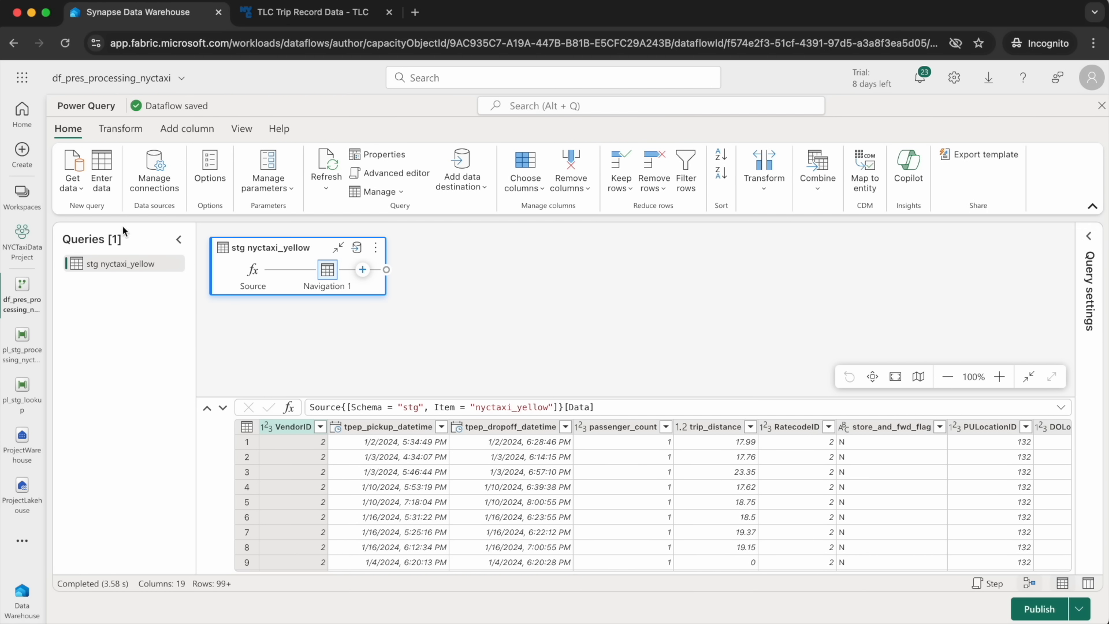
click(178, 239)
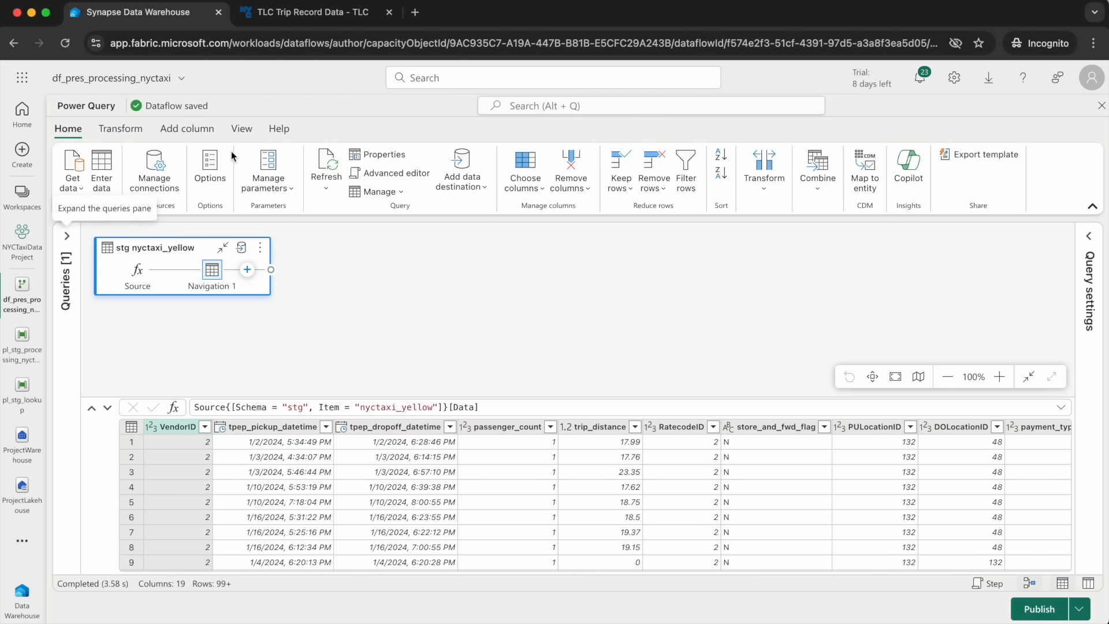
Switch the diagram view and the query settings pane off and on again.
click(238, 130)
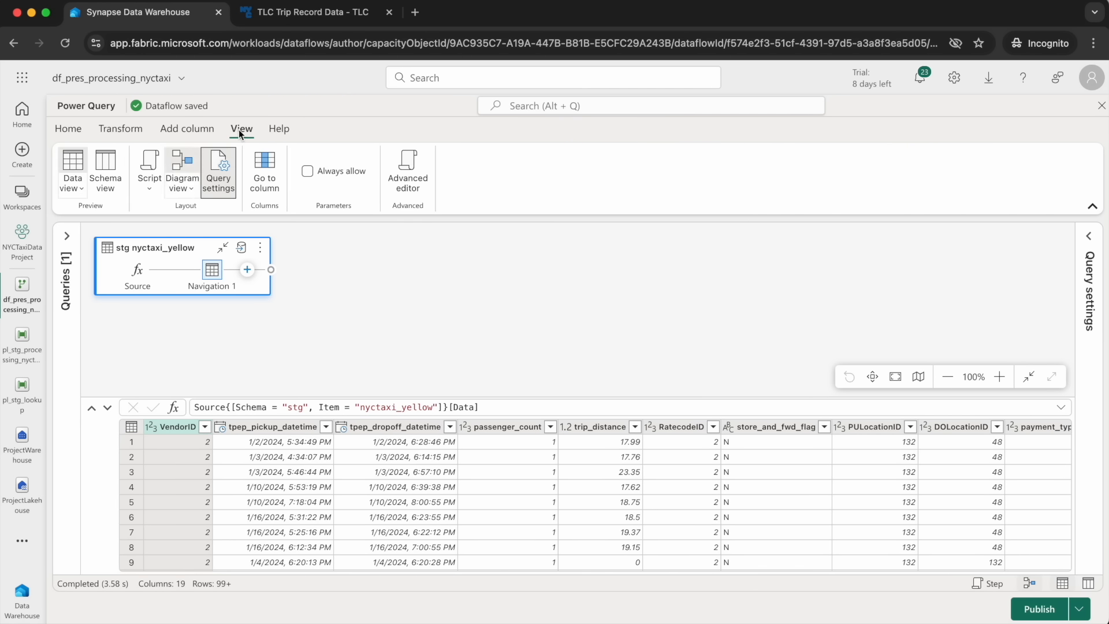
click(178, 164)
click(178, 164)
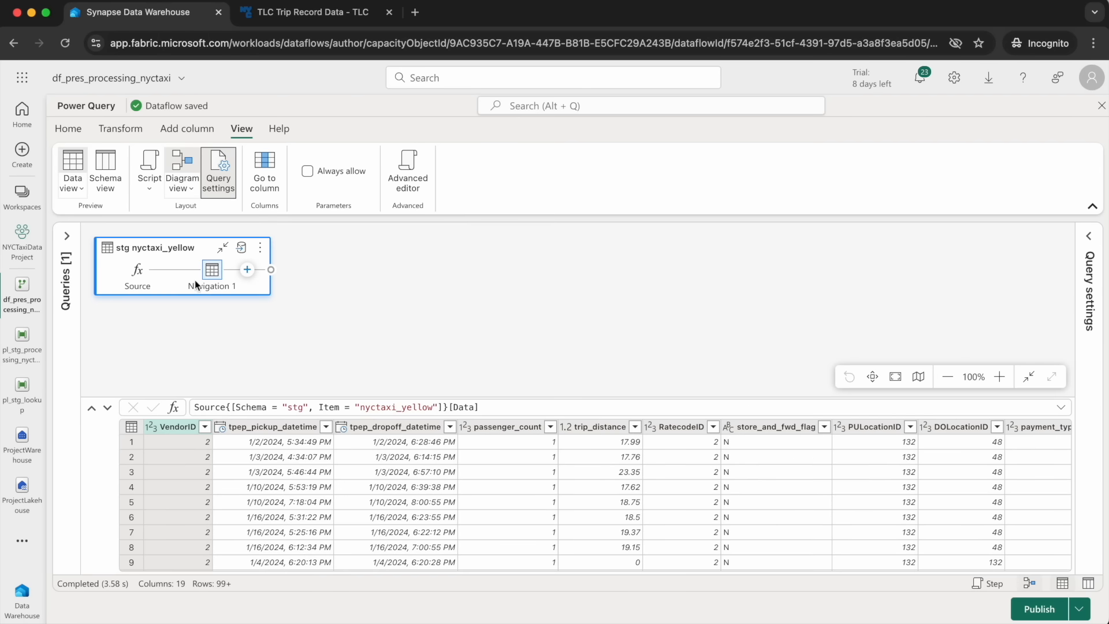
click(226, 182)
click(220, 178)
Remove the RatecodeID and store_and_fwd_flag columns from the stg nyctaxi_yellow query.
click(70, 131)
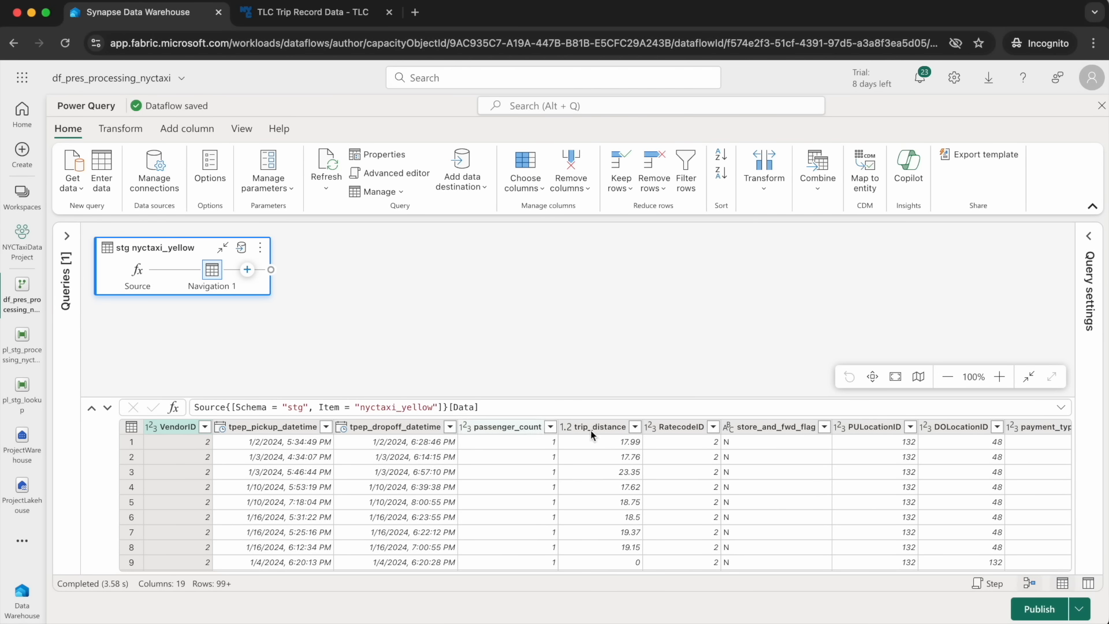
click(678, 429)
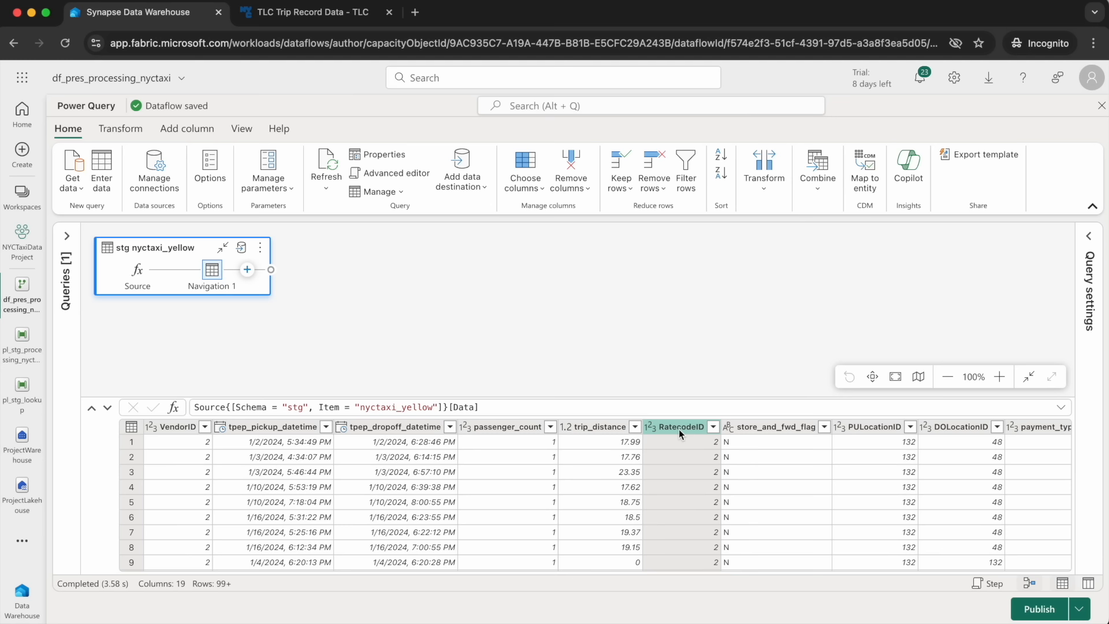
shift+click(774, 426)
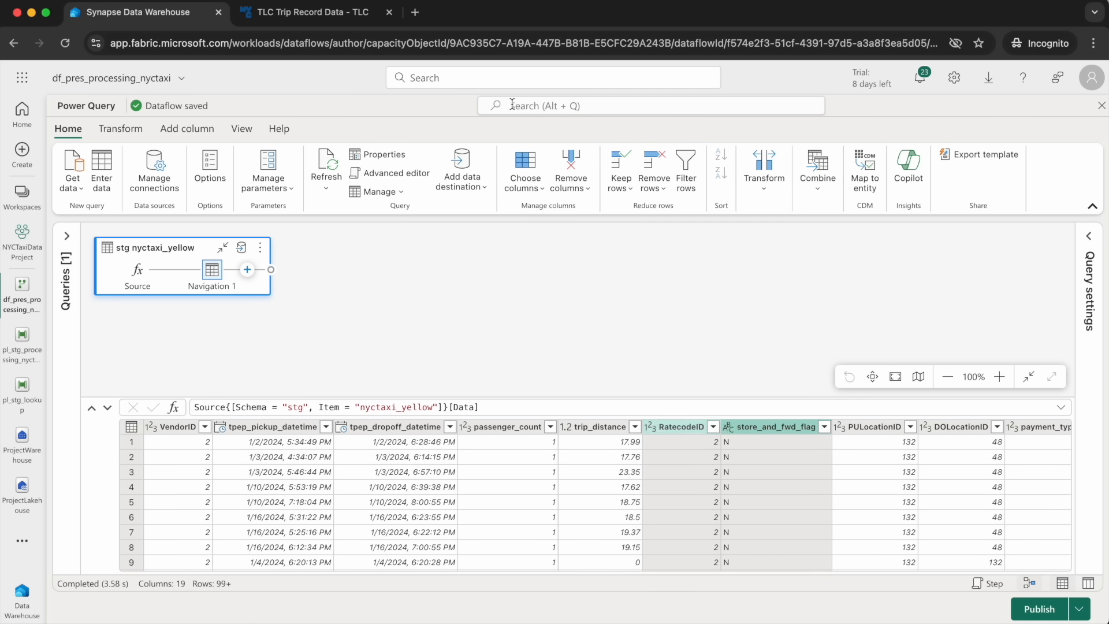
click(571, 167)
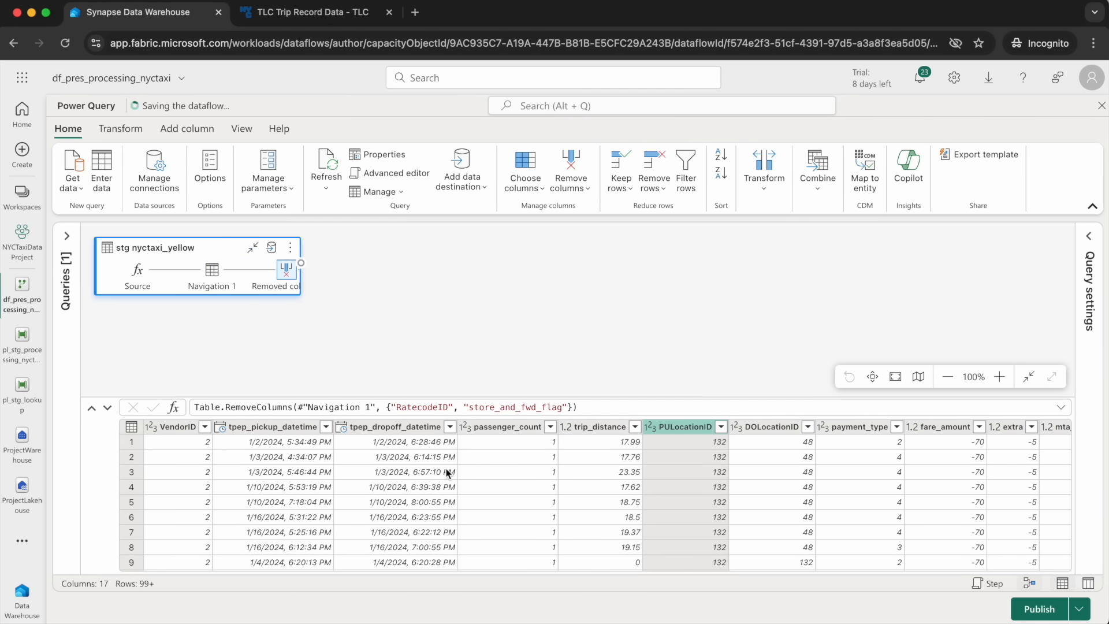
Remove the adjacent columns from fare_amount through improvement_surcharge from the query.
scroll(446, 472, right, 10)
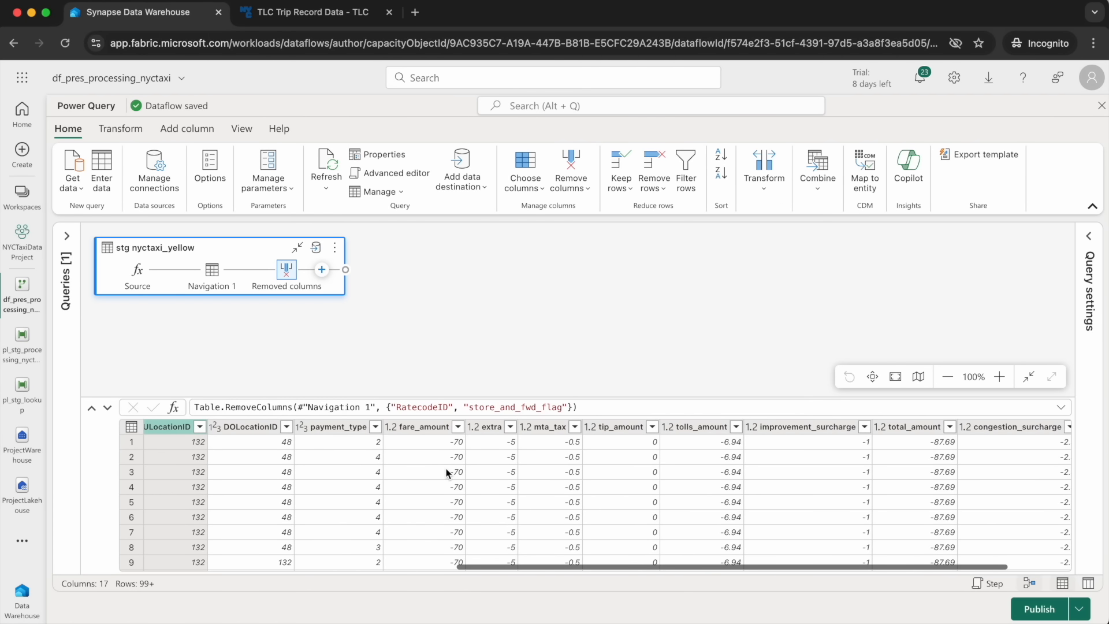
click(428, 427)
scroll(554, 445, right, 2)
scroll(566, 449, right, 2)
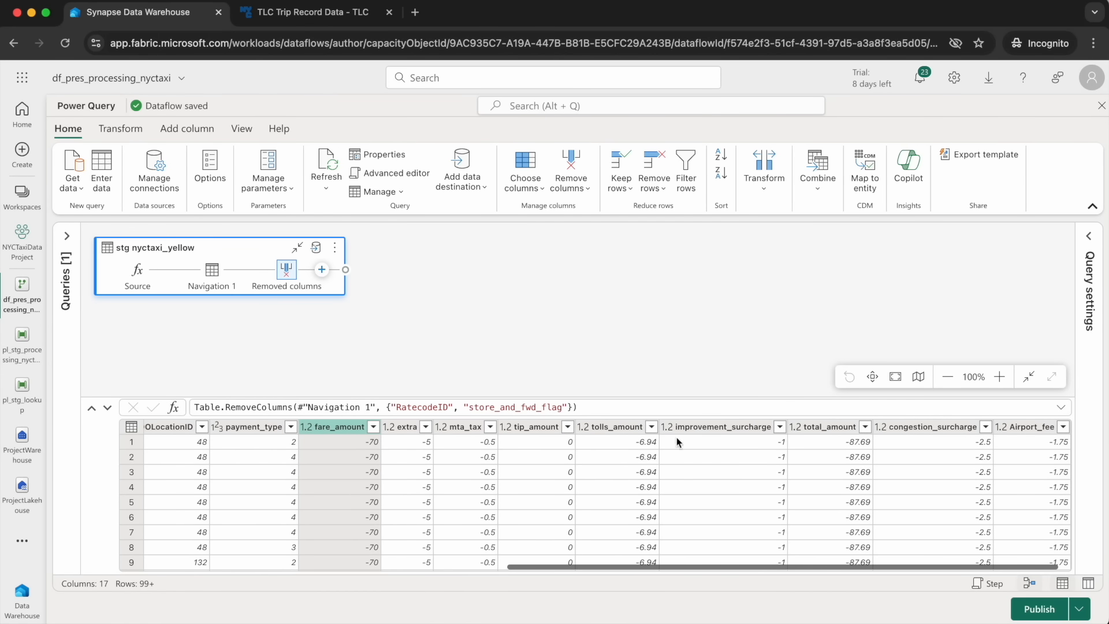
shift+click(720, 426)
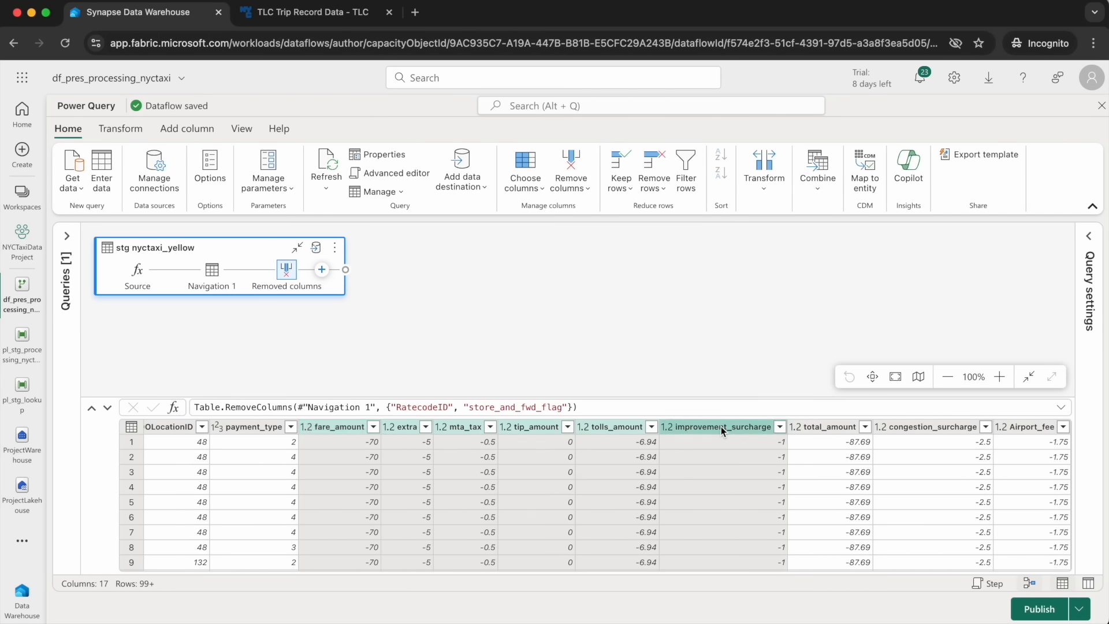
click(571, 162)
Remove the congestion_surcharge and Airport_fee columns from the query.
scroll(811, 477, right, 2)
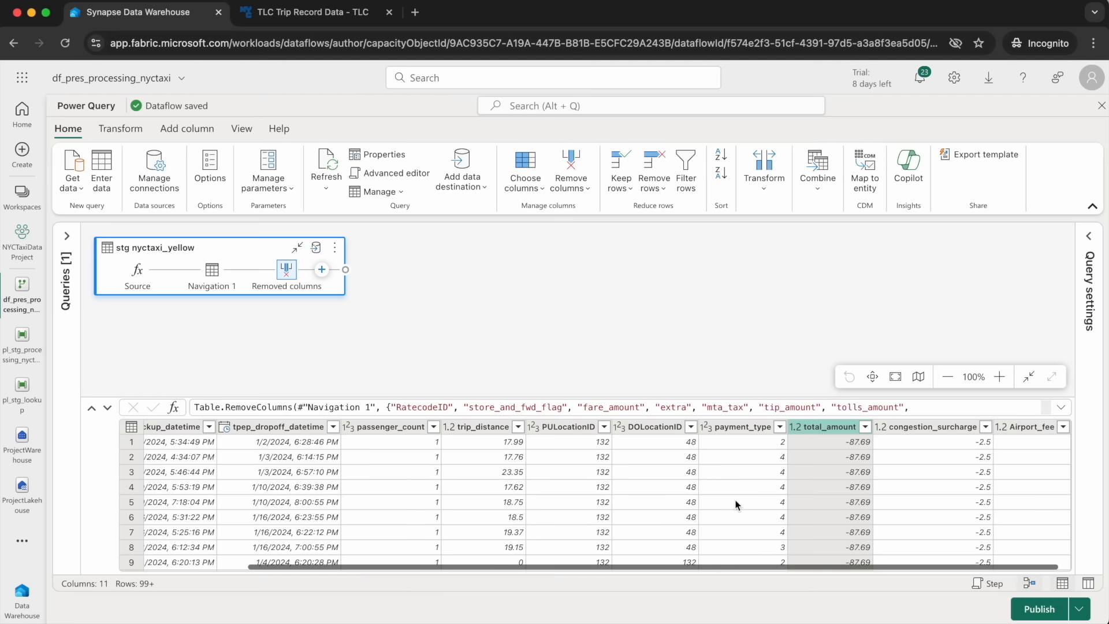
click(941, 427)
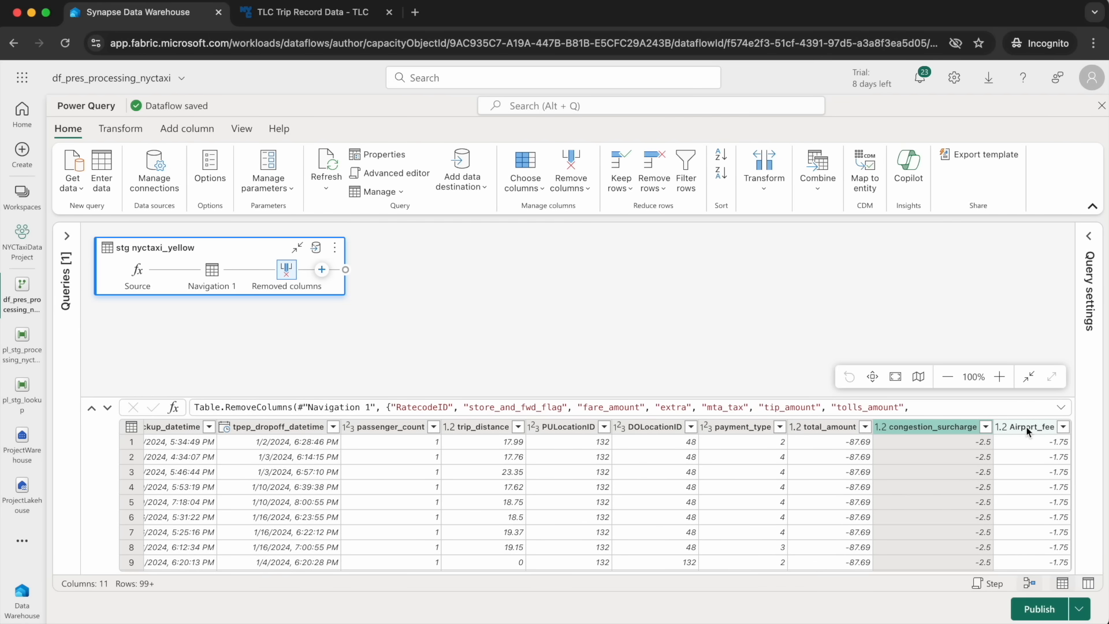
shift+click(1027, 427)
click(571, 162)
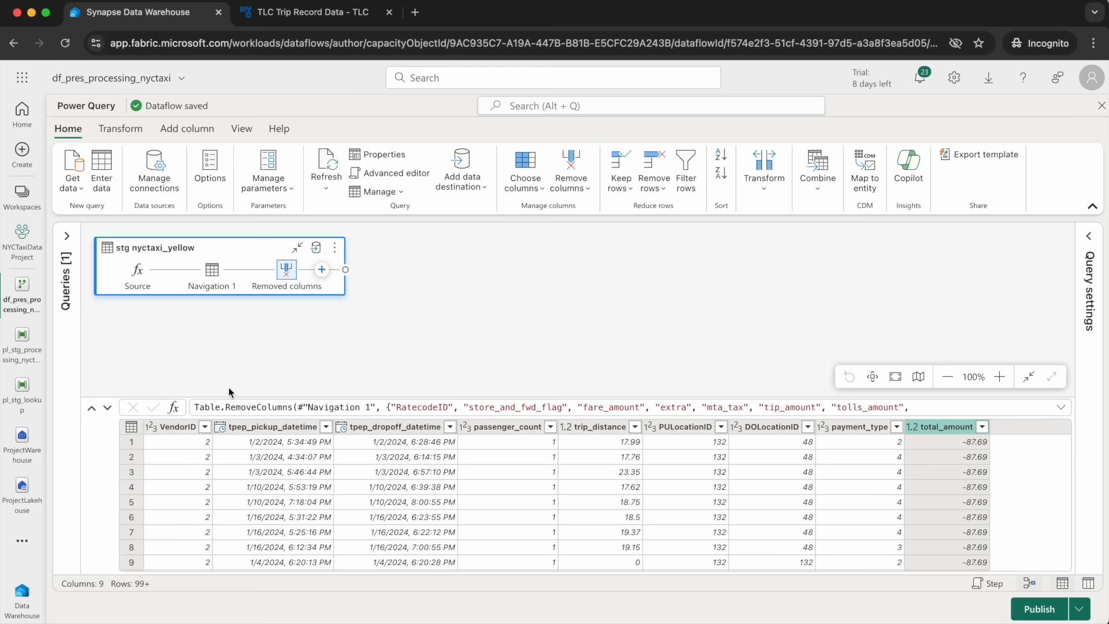
Select the VendorID column, look up its codes in the TLC site's Yellow Trips Data Dictionary, and return to the dataflow.
click(175, 427)
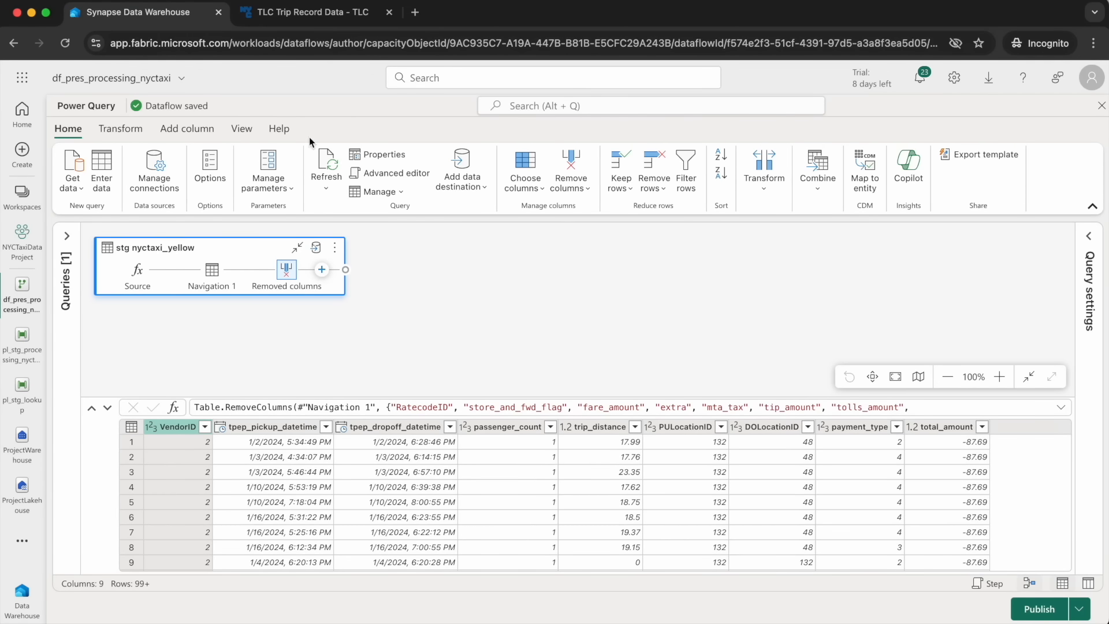
click(289, 18)
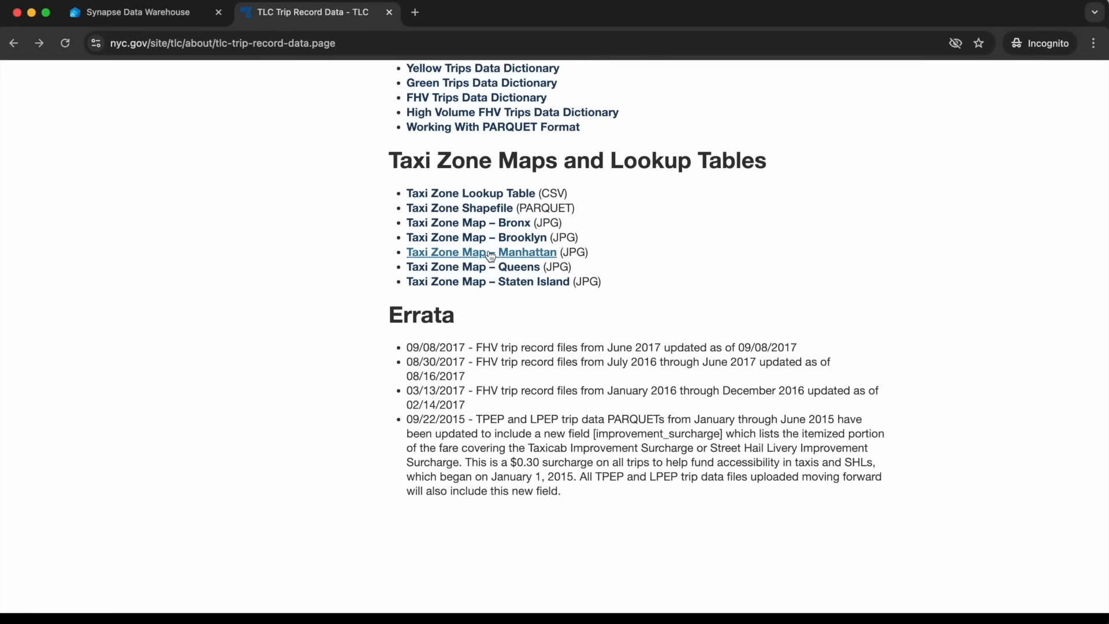
scroll(490, 255, up, 5)
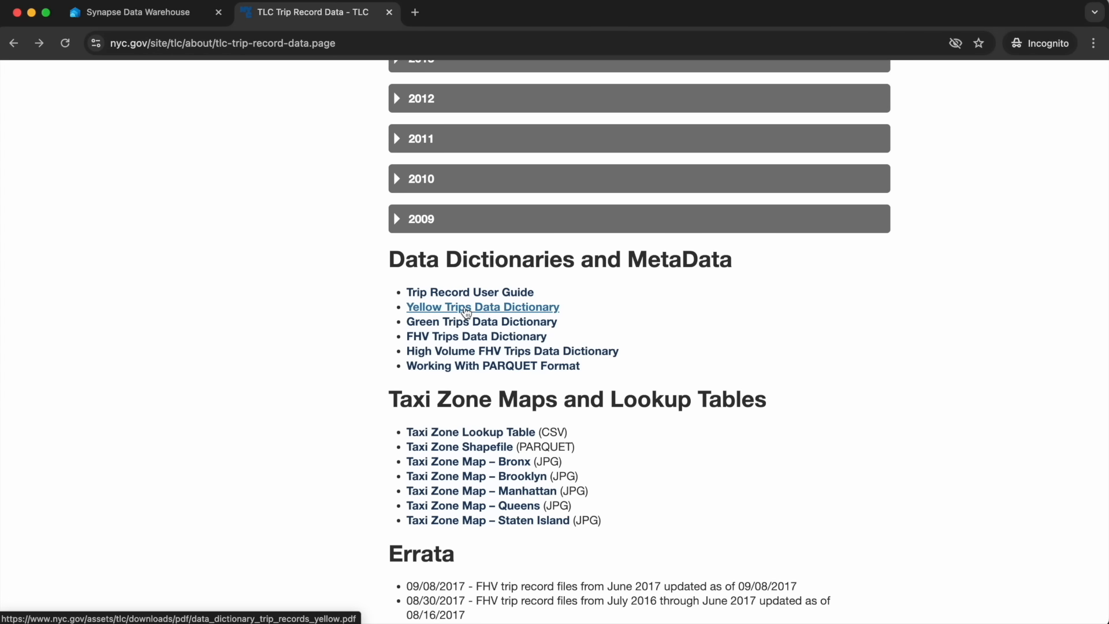
click(467, 308)
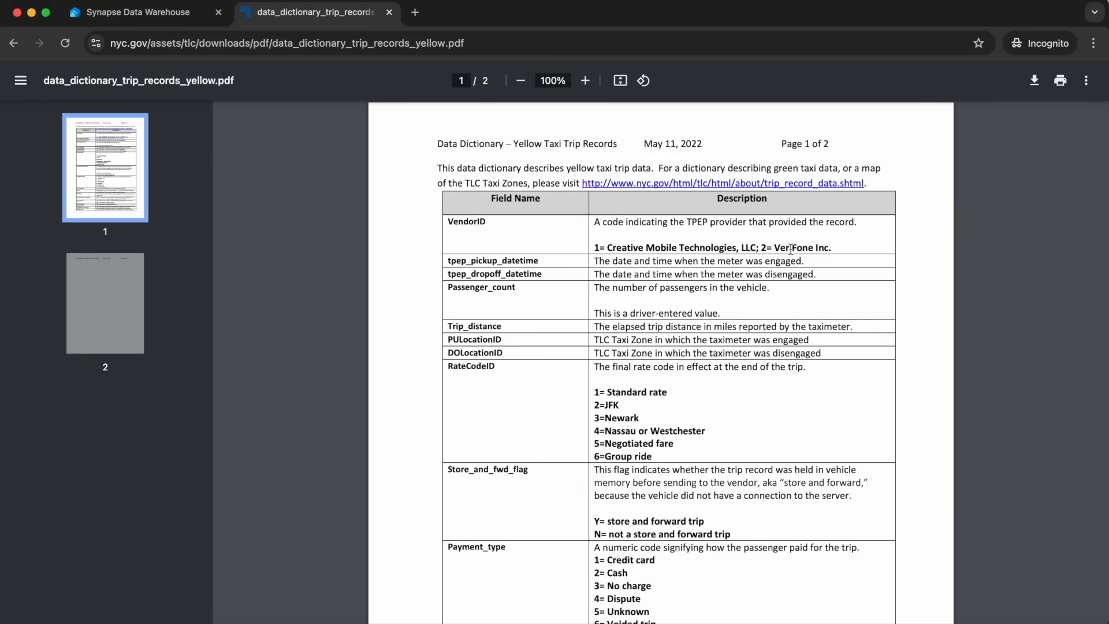
click(119, 17)
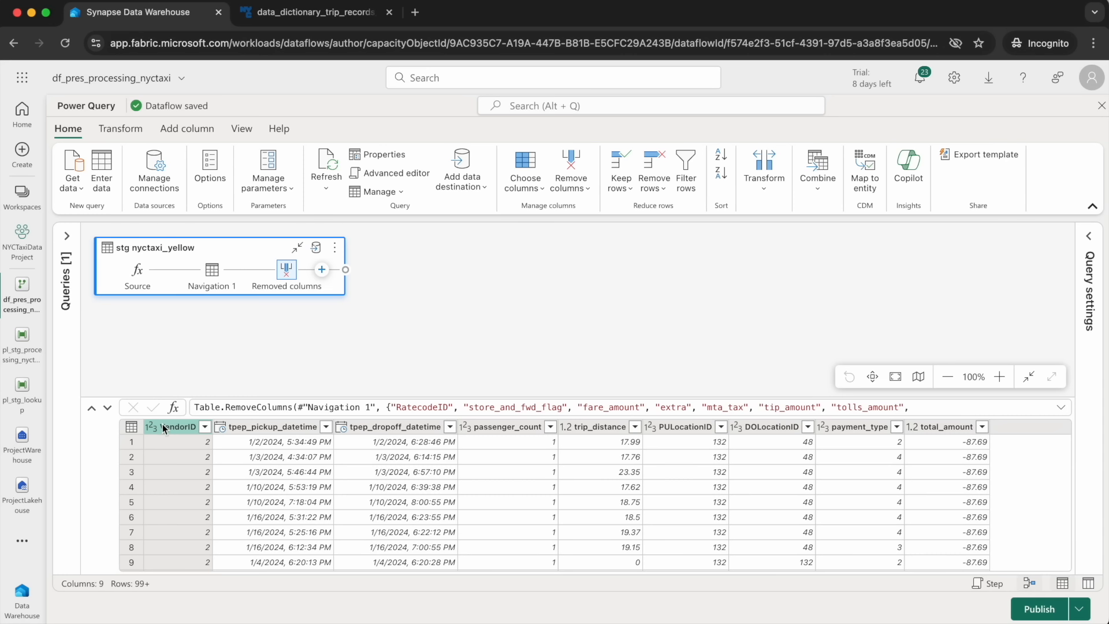
Start a conditional column named vendor with two clauses, outputting Creative Mobile Technologies when VendorID equals 1.
click(119, 129)
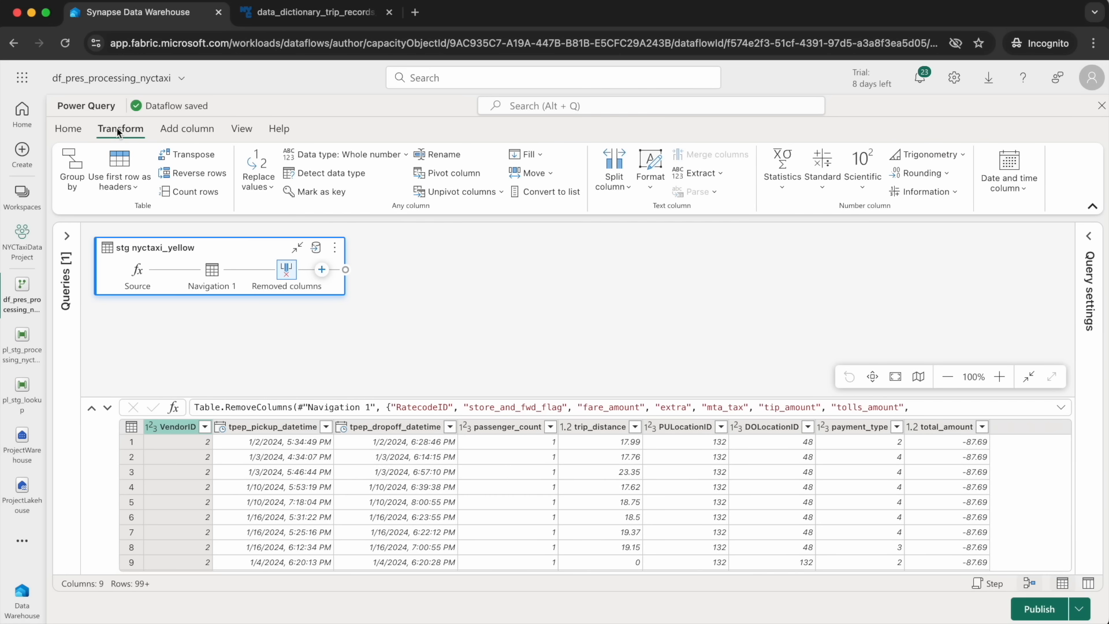
click(174, 127)
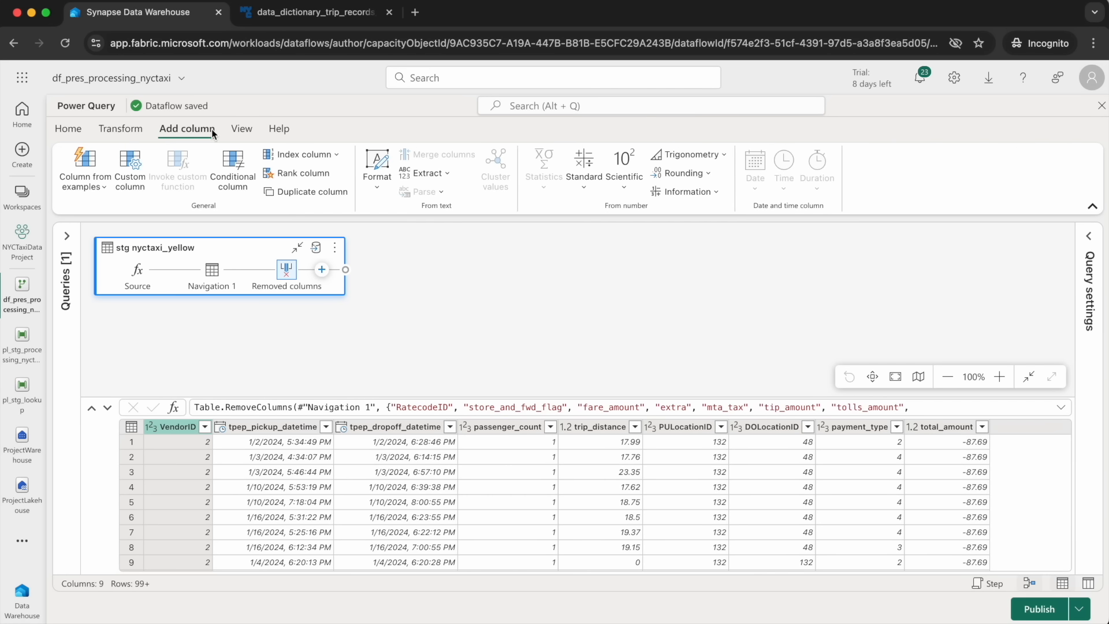
click(233, 172)
double_click(256, 298)
text(V)
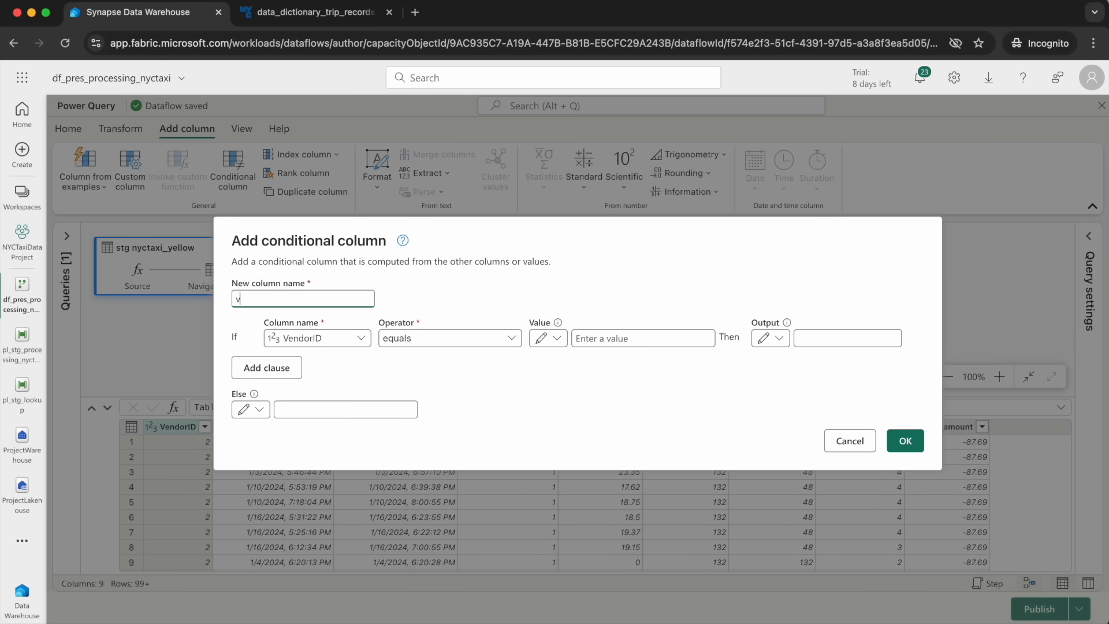
click(265, 367)
click(605, 330)
text(1)
click(809, 326)
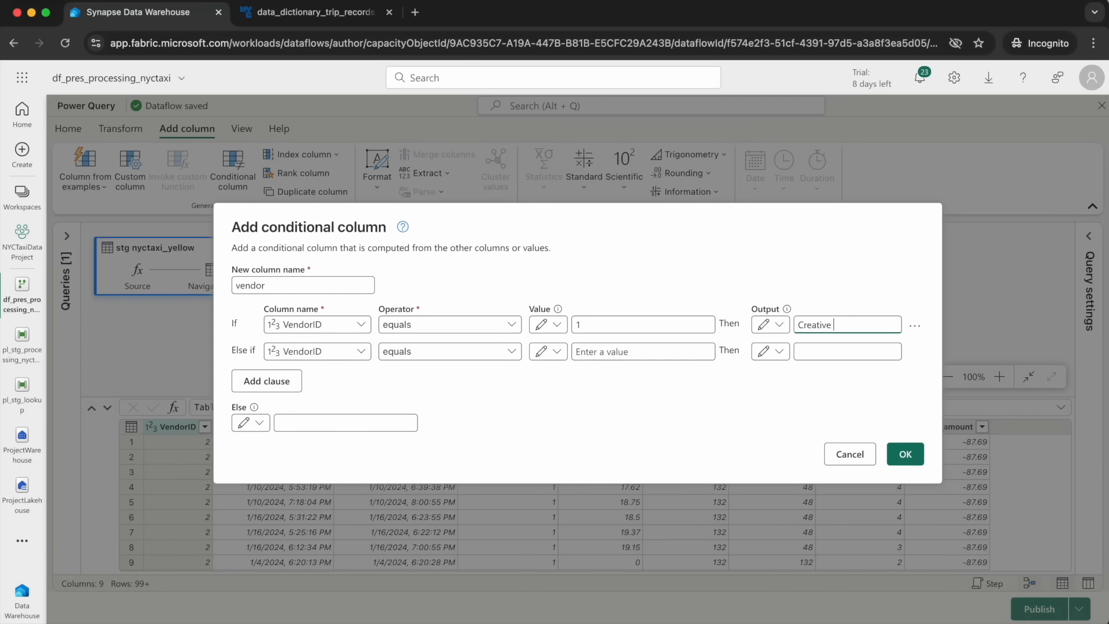
text(Creative Mobil)
text(e Technologies)
Make the second clause output VeriFone when VendorID equals 2, with Unknown as the else value, and create the vendor column.
click(639, 352)
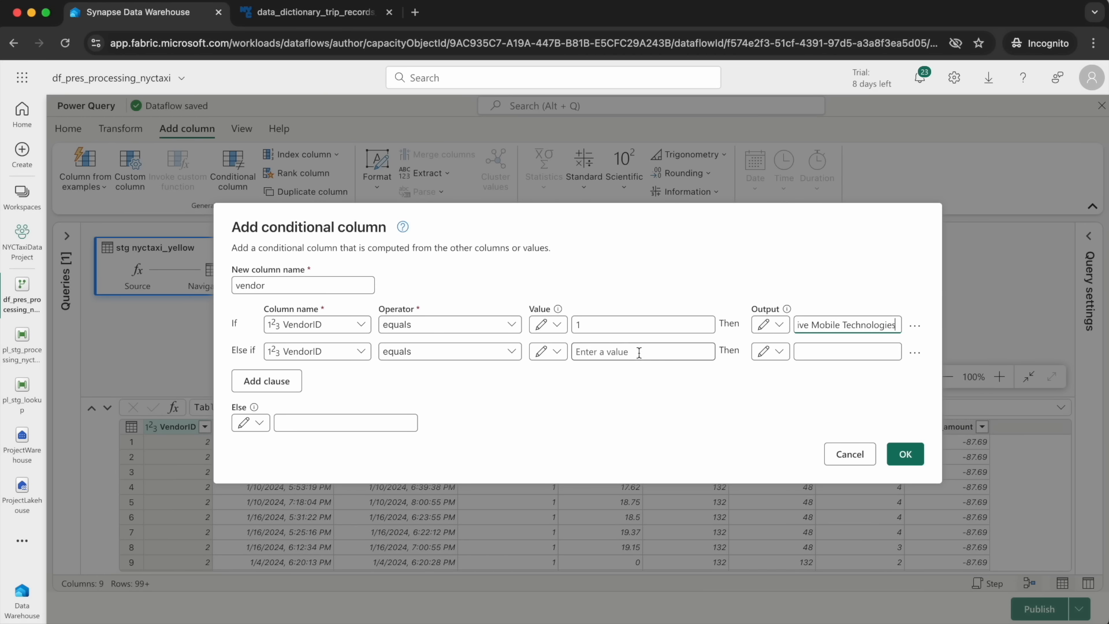
text(2)
click(808, 351)
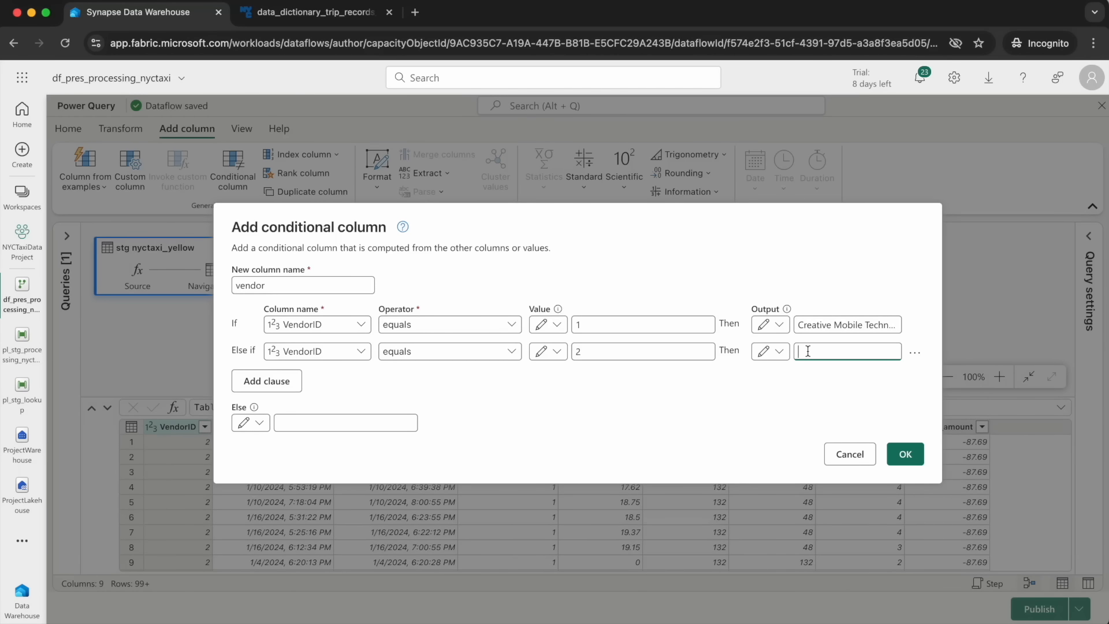
text(VeriFone)
click(332, 421)
text(Unknown)
click(905, 454)
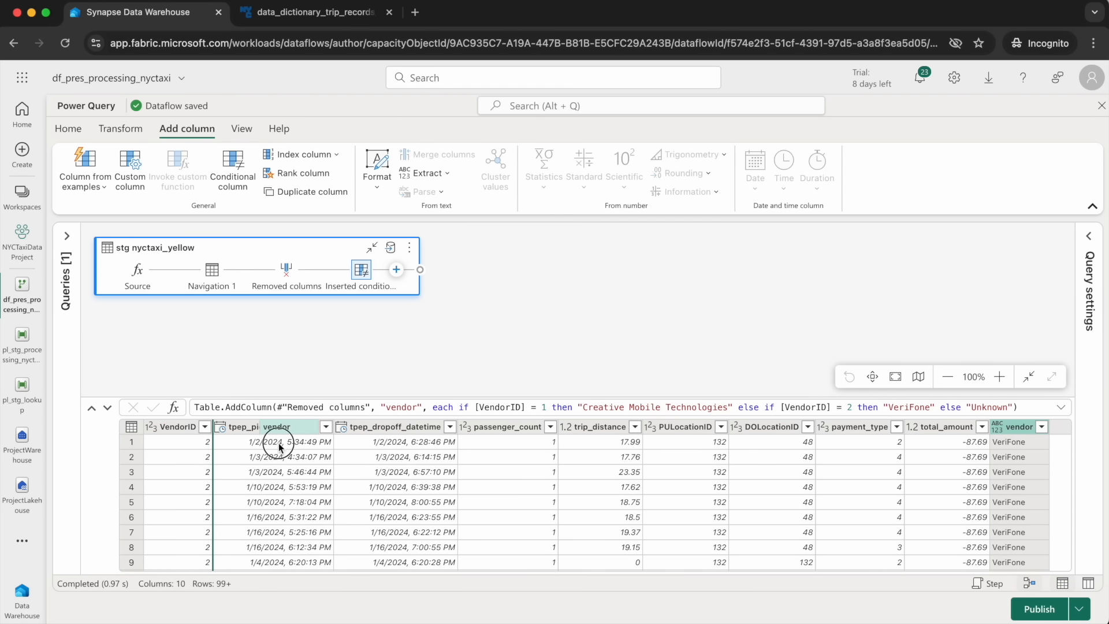
Move the vendor column directly after VendorID, and remove the VendorID column.
drag(263, 456, 258, 443)
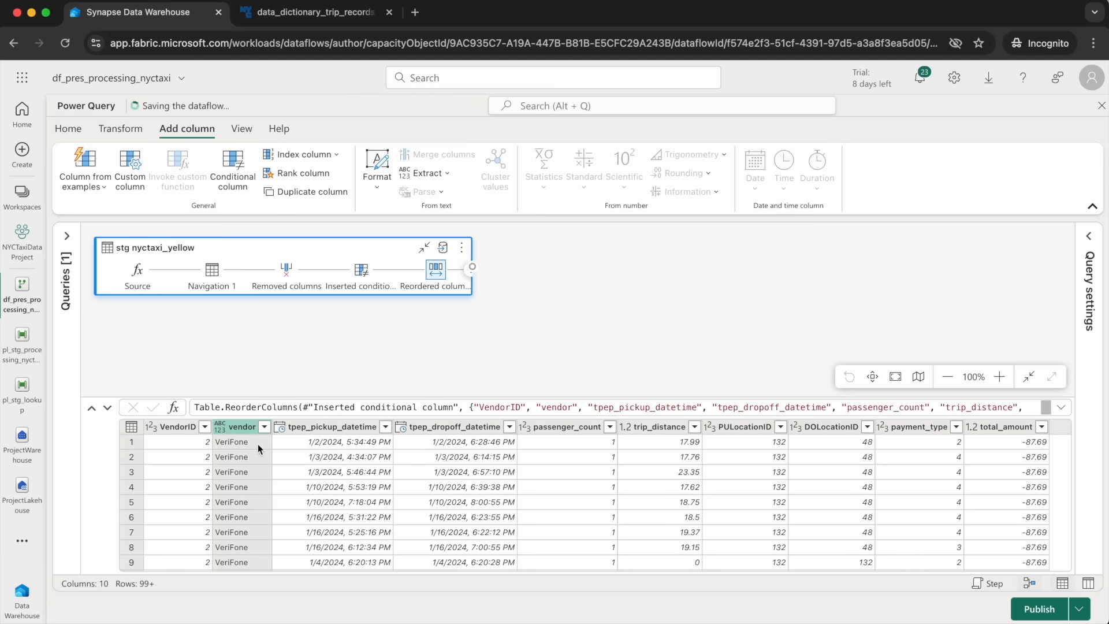
click(168, 427)
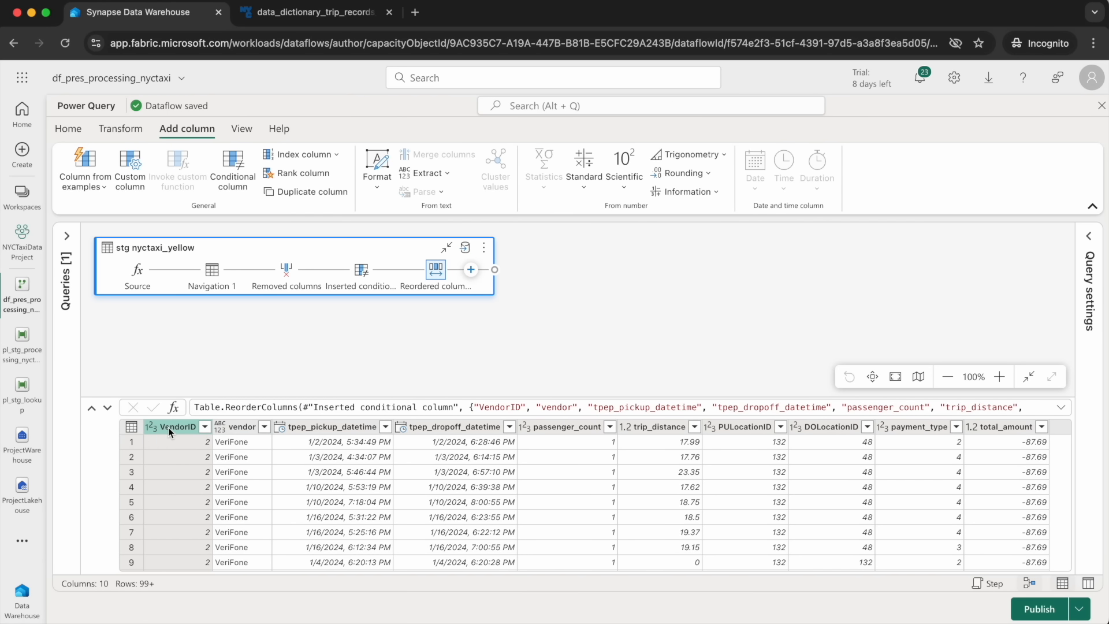
click(69, 130)
click(571, 159)
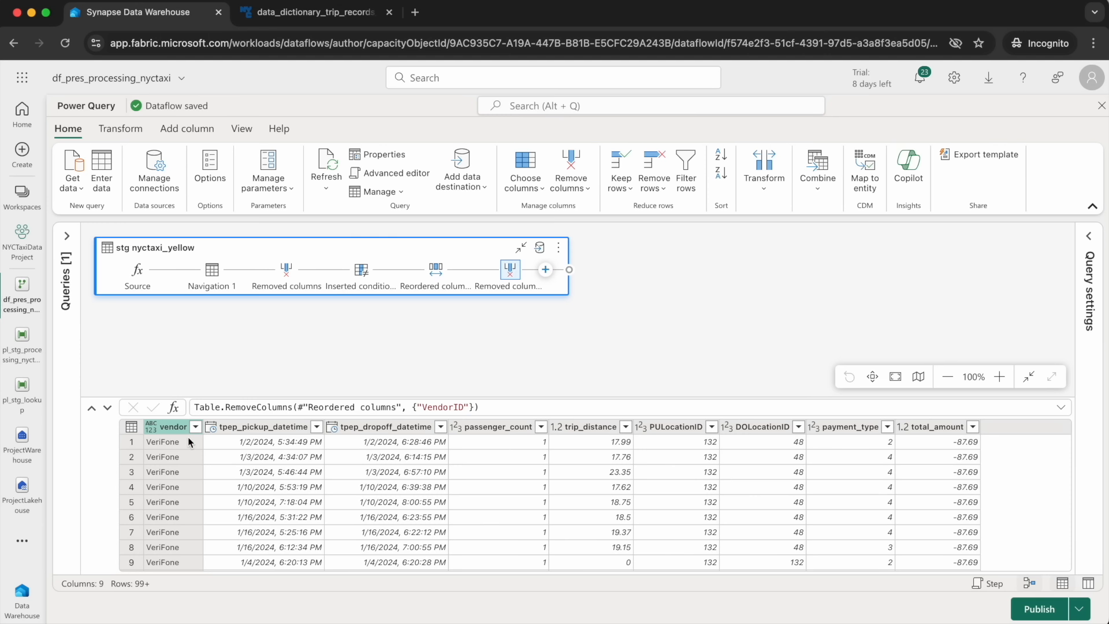
Select the payment_type column, look up its codes in the yellow taxi data dictionary, and return to the dataflow.
click(842, 433)
click(310, 14)
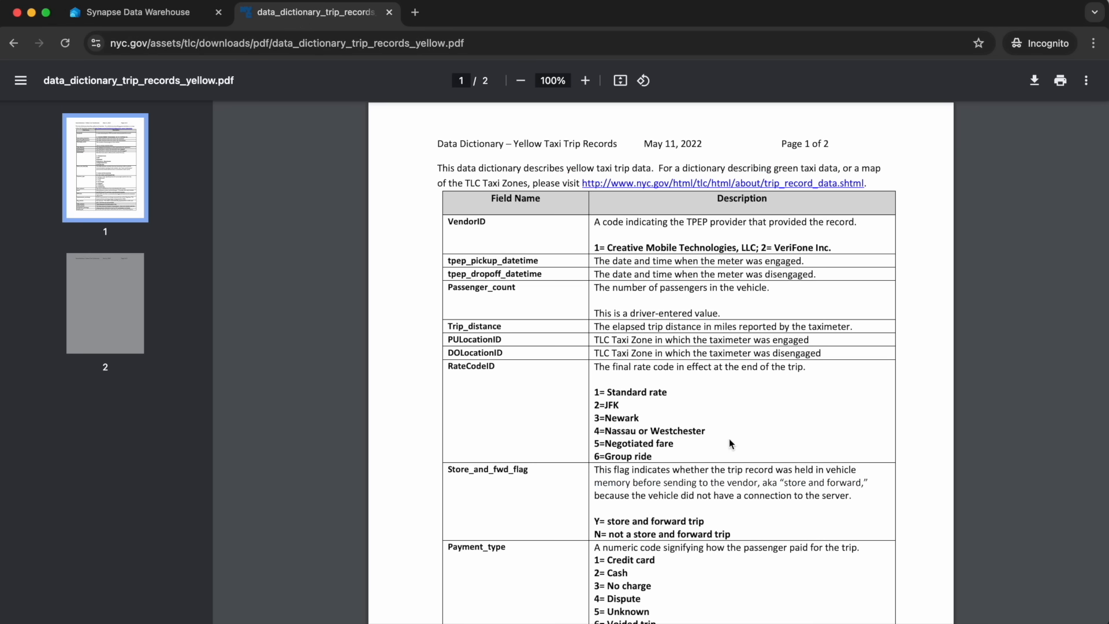
scroll(638, 438, down, 4)
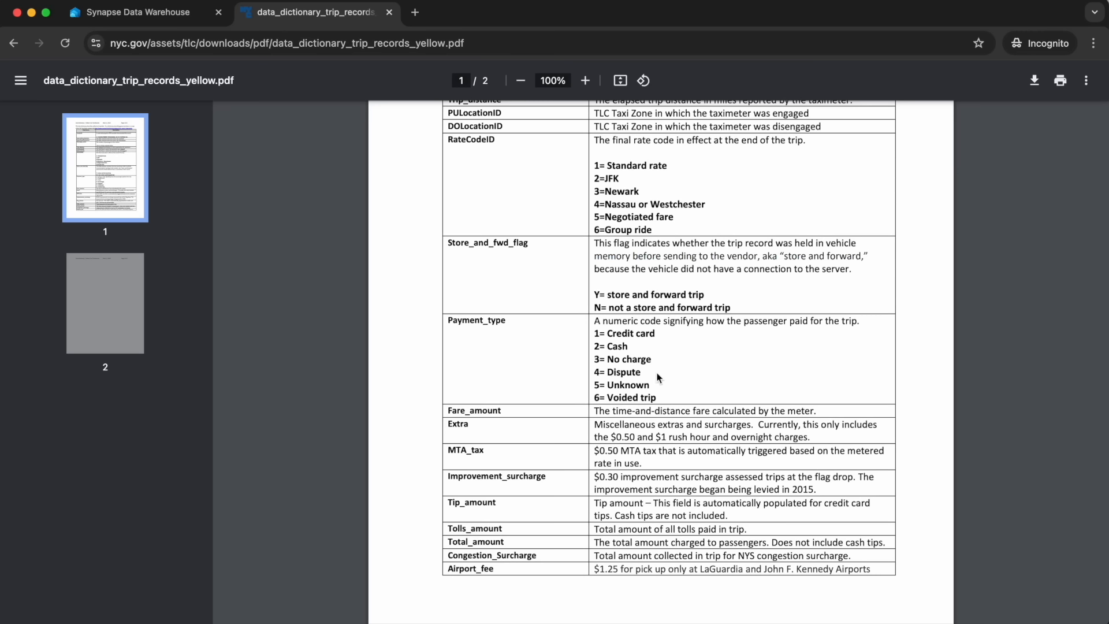
click(165, 22)
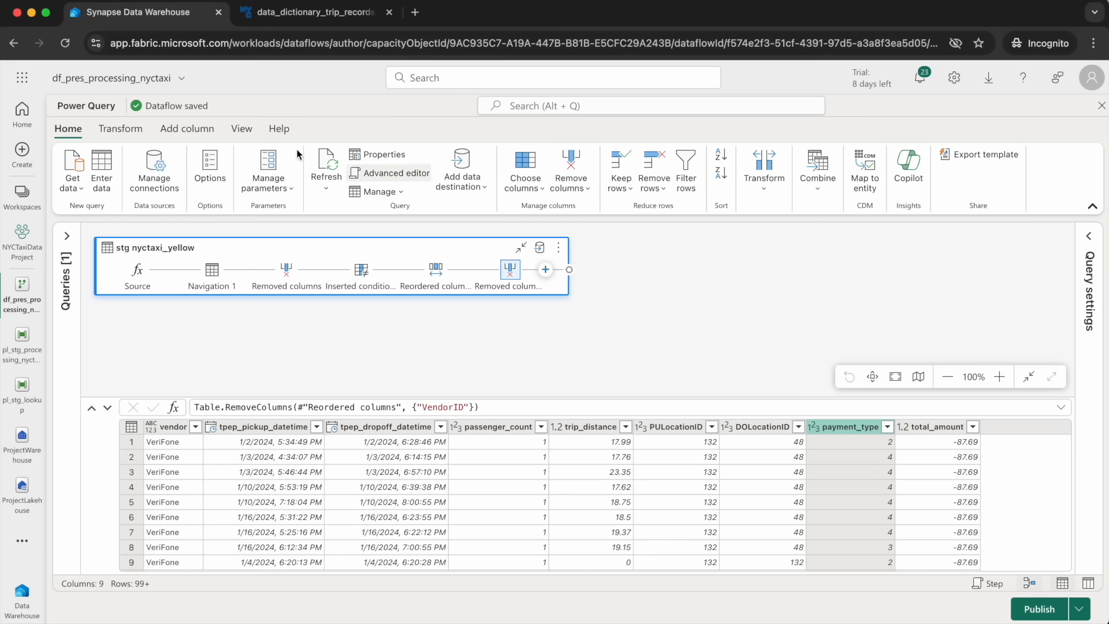
Start a conditional column named payment_method based on payment_type, and extend it to five clauses.
click(182, 130)
click(234, 171)
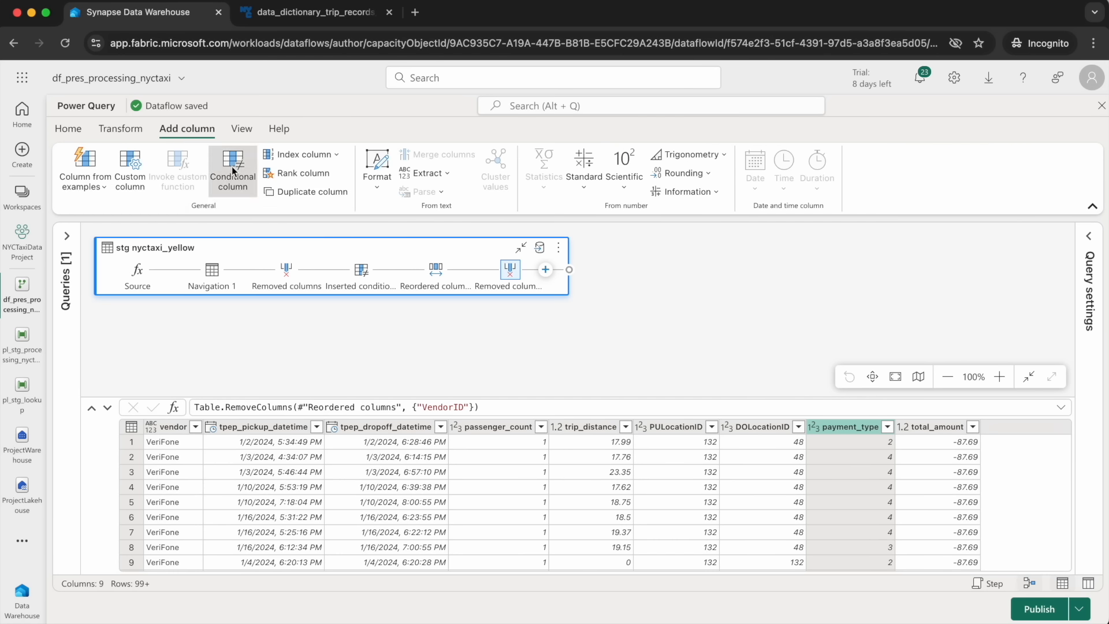
drag(283, 300, 170, 302)
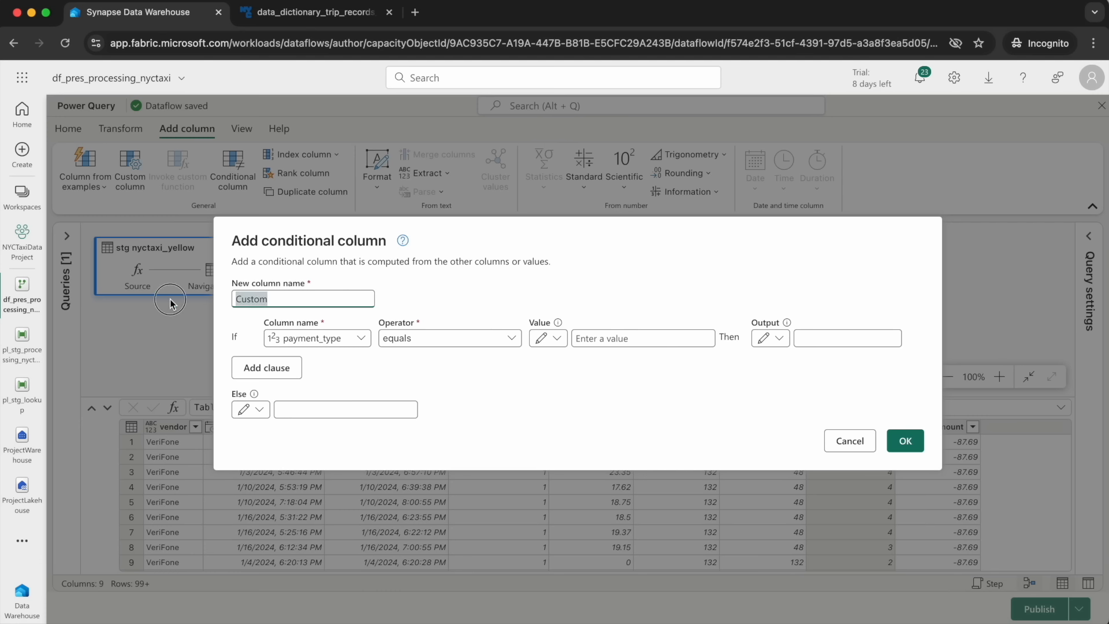
text(payment_method)
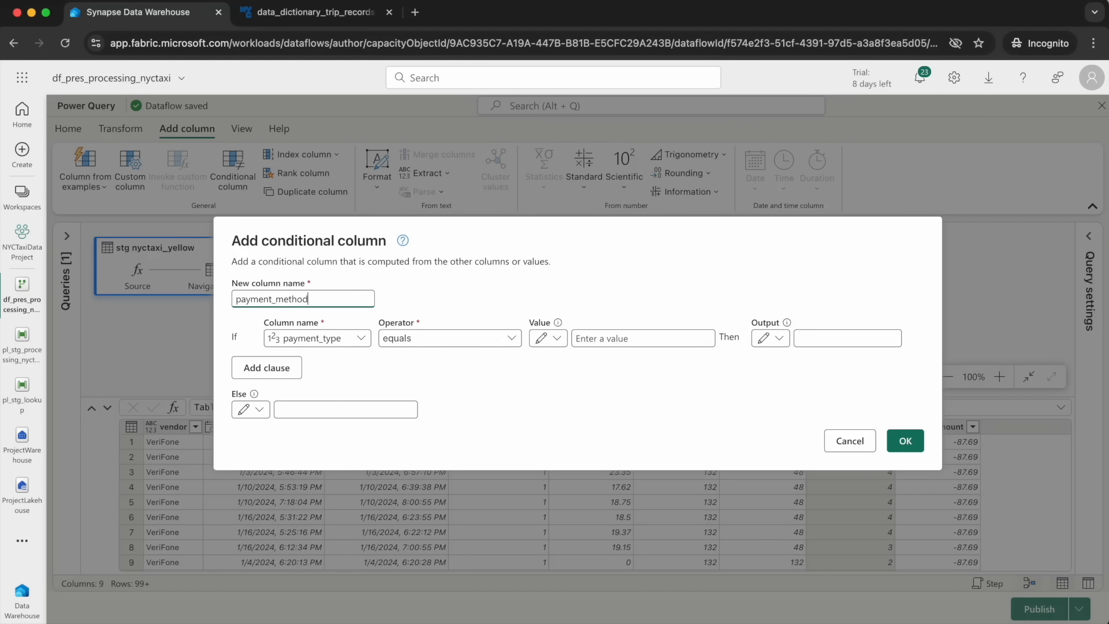
click(267, 369)
click(272, 381)
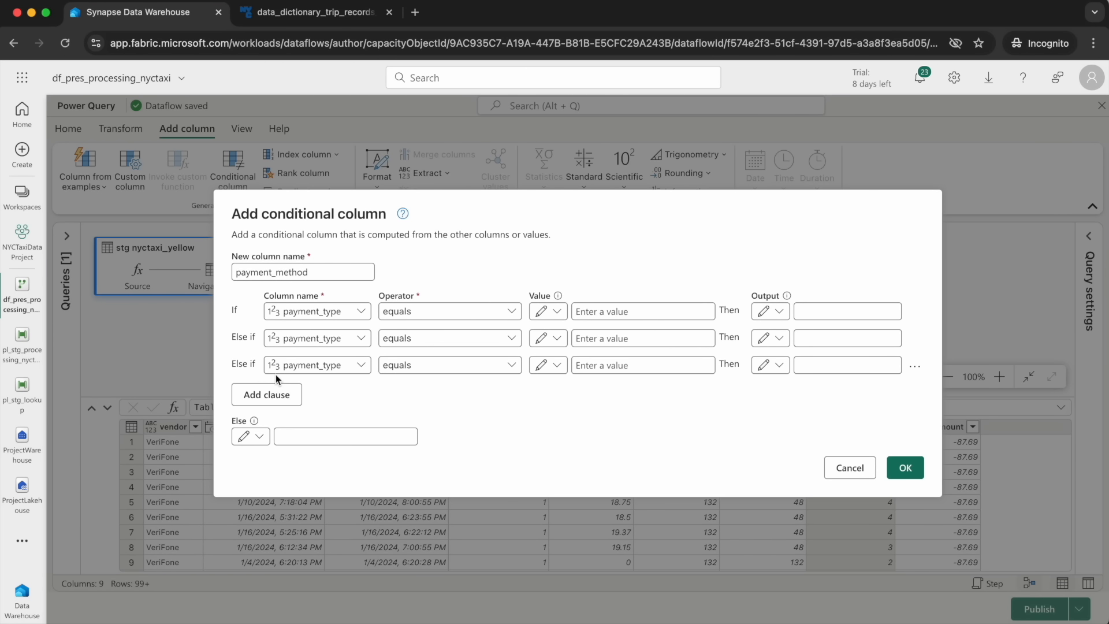
click(275, 394)
click(275, 394)
Set the five payment_type clause values to 1, 2, 3, 4 and 5, and add a sixth clause with value 6.
click(628, 286)
text(2)
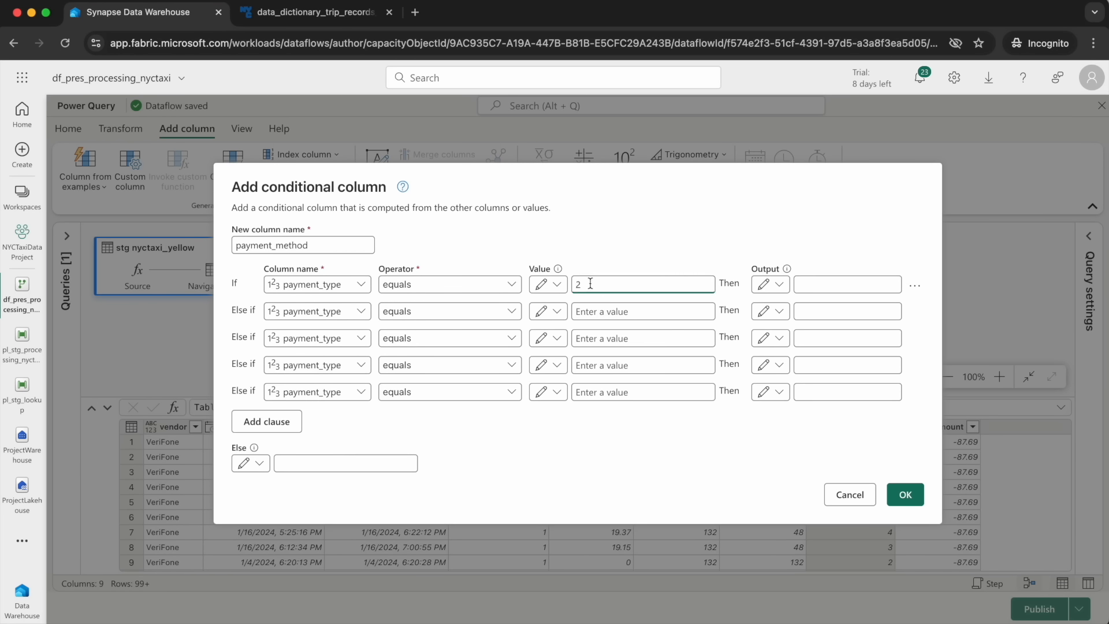
click(589, 312)
text(2)
click(590, 338)
text(3)
click(590, 365)
text(4)
click(590, 392)
text(5)
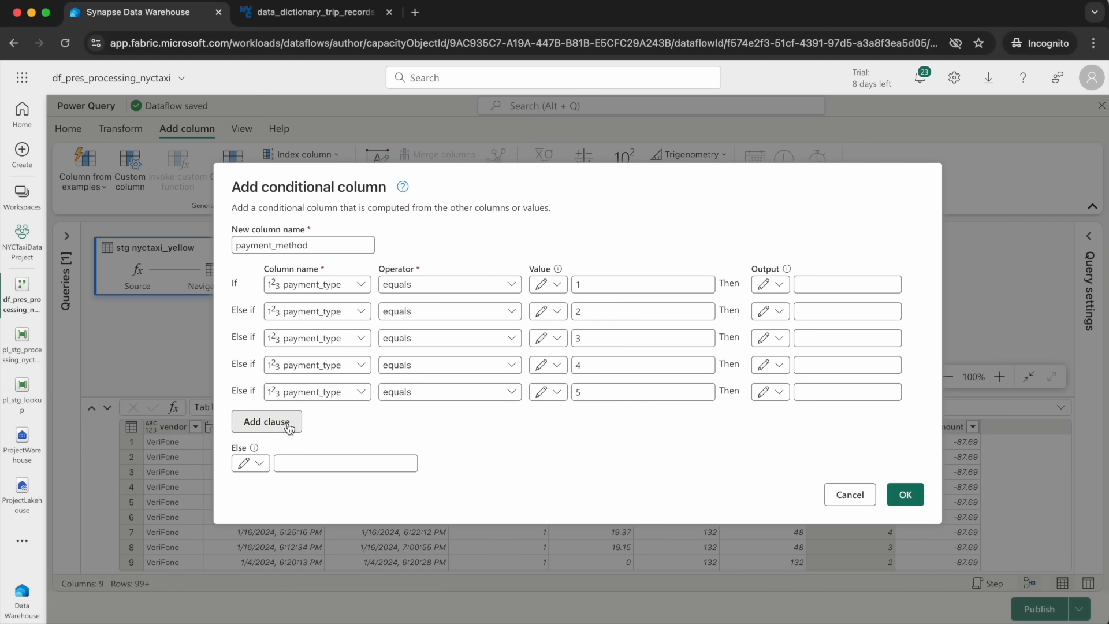
click(266, 421)
click(618, 408)
text(6)
click(863, 271)
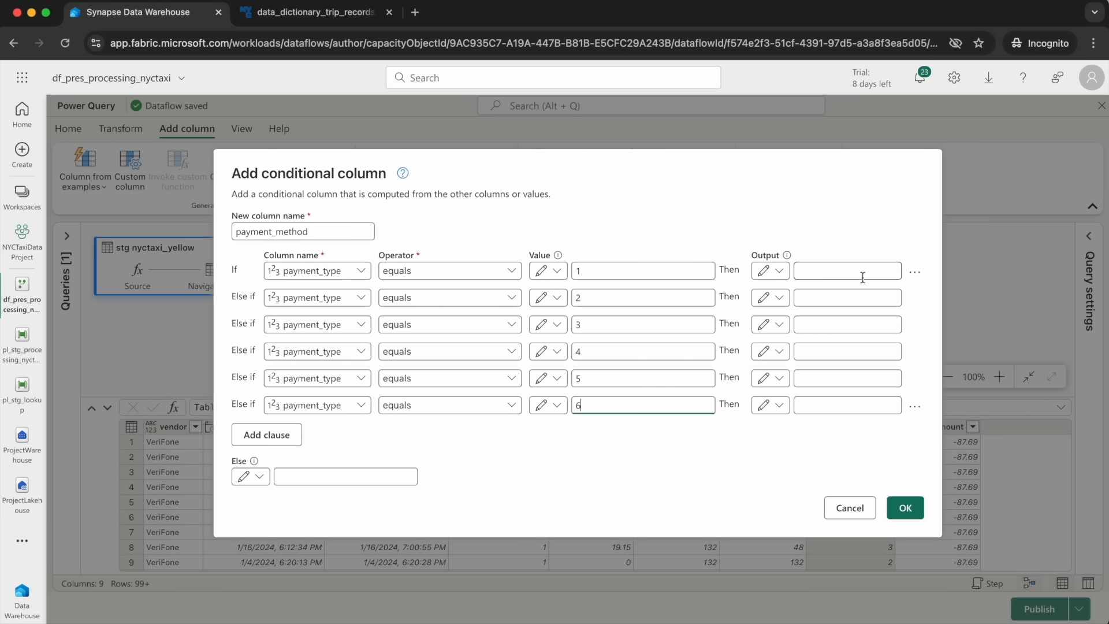
Set the outputs for payment_type 1 through 6 to Credit Card, Cash, No Charge, Dispute, Unknown and Voided Trip.
text(Credir Ca)
text(Card)
click(853, 293)
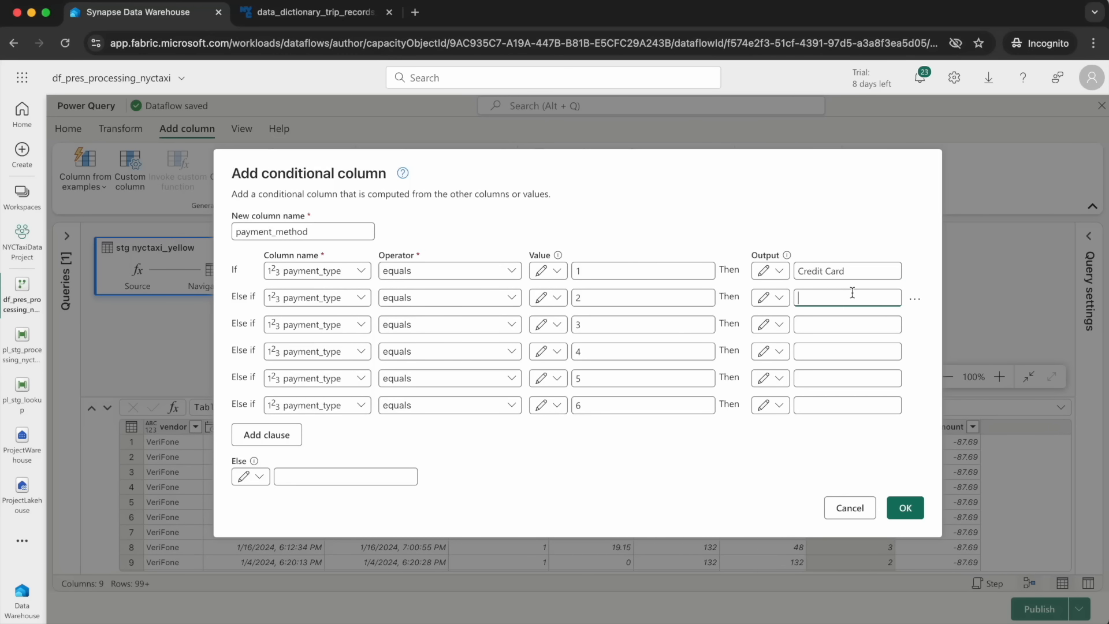
click(836, 324)
text(No Charge)
click(856, 350)
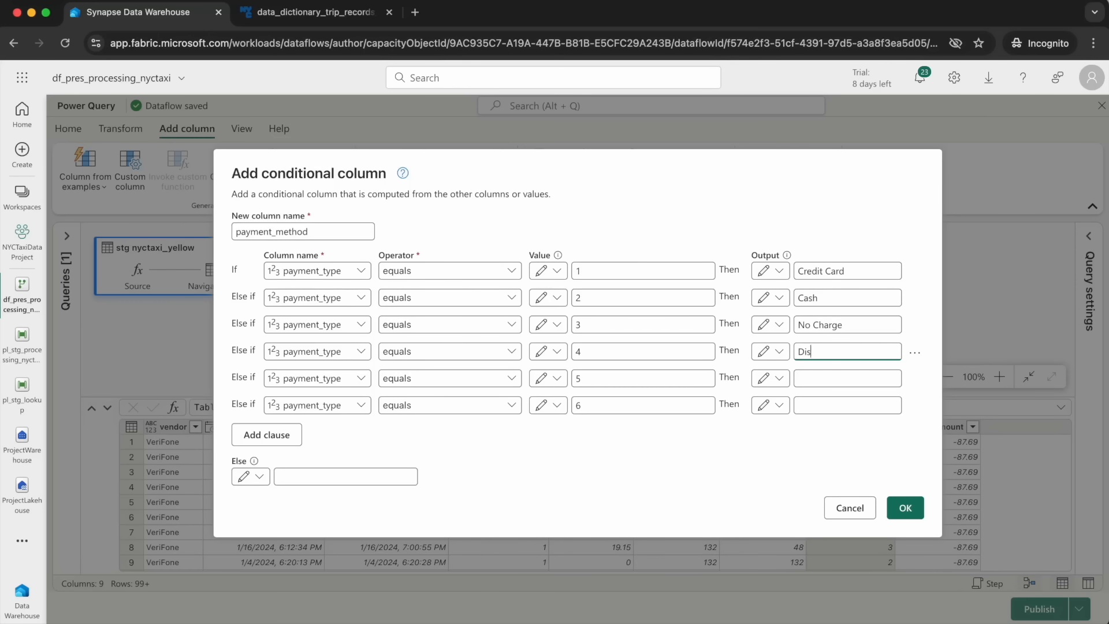
text(Dispute)
click(830, 379)
text(Unknown)
click(821, 406)
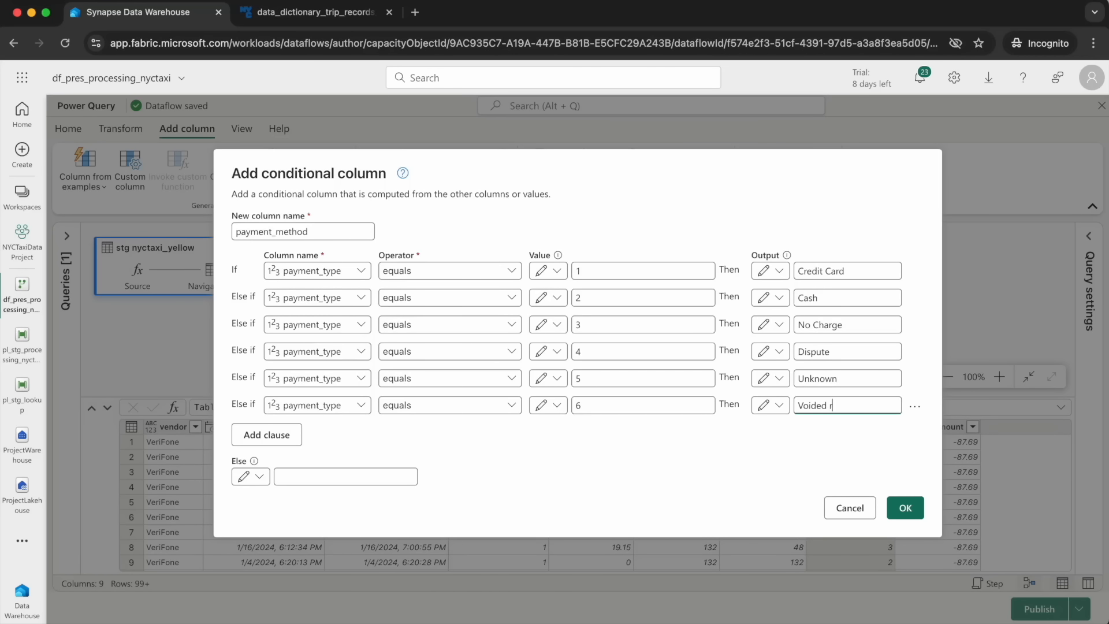
Set the Else output to Unknown and create the payment_method conditional column.
click(317, 477)
text(Unknown)
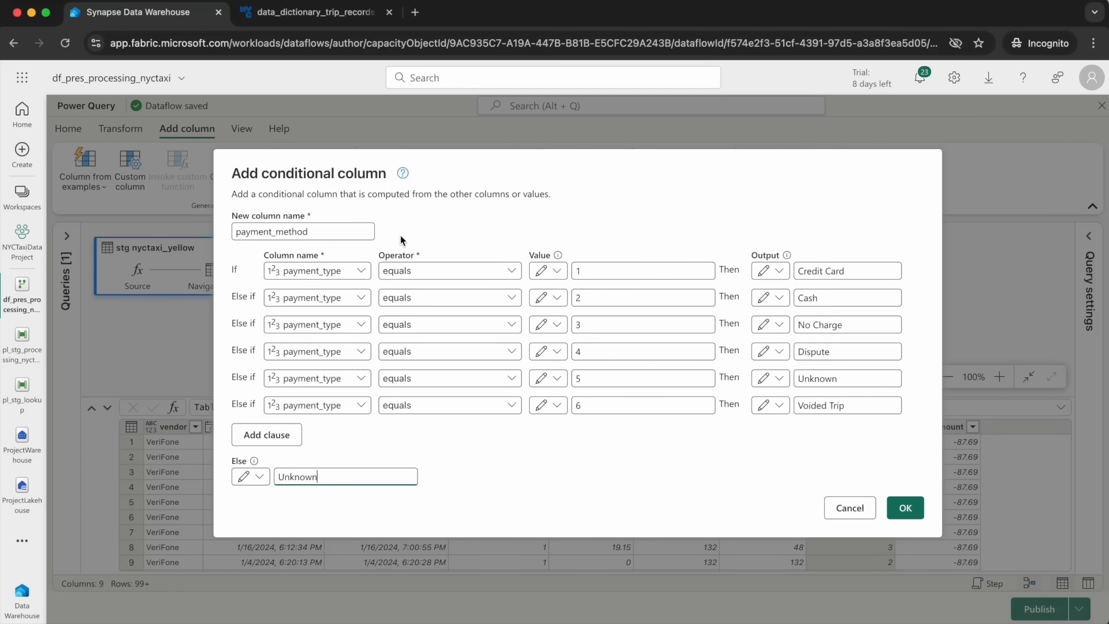
click(905, 508)
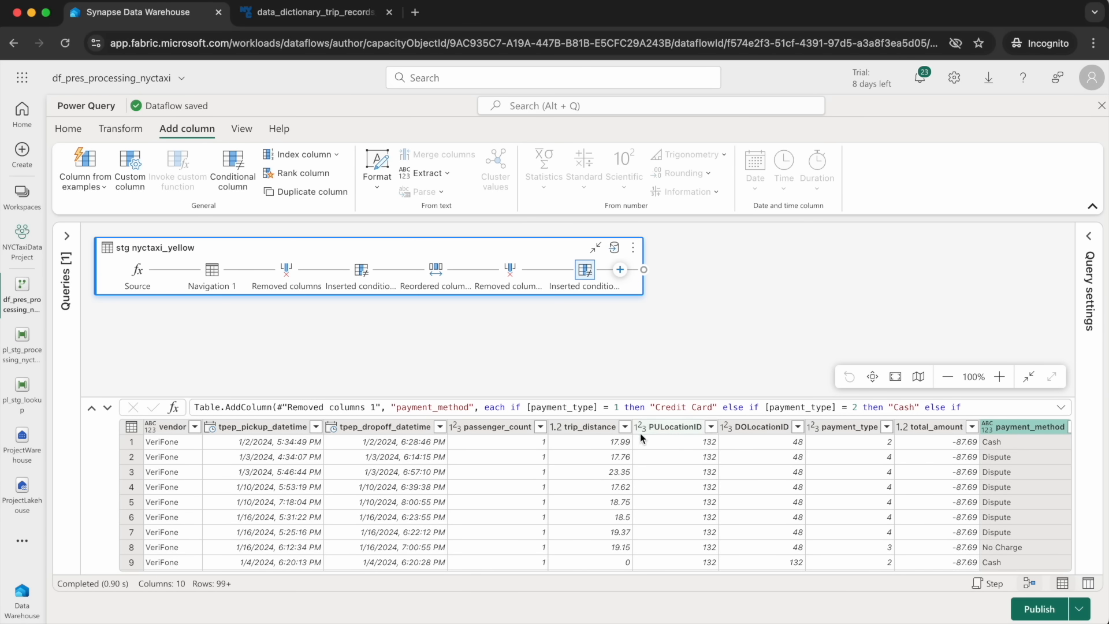
Remove the payment_type column from the stg nyctaxi_yellow query.
click(852, 427)
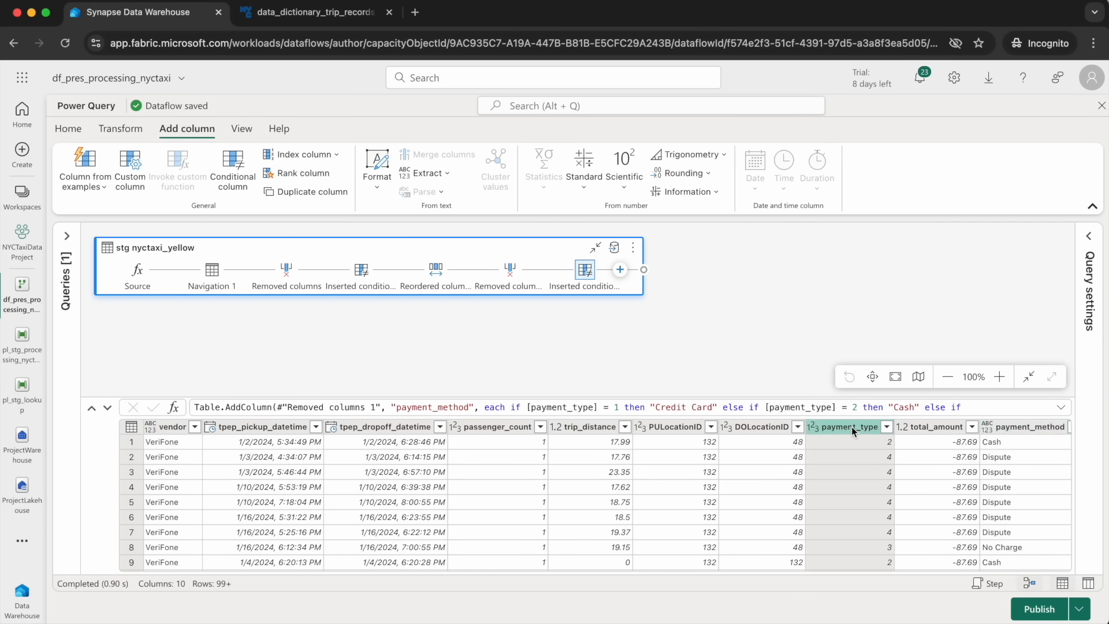
click(74, 129)
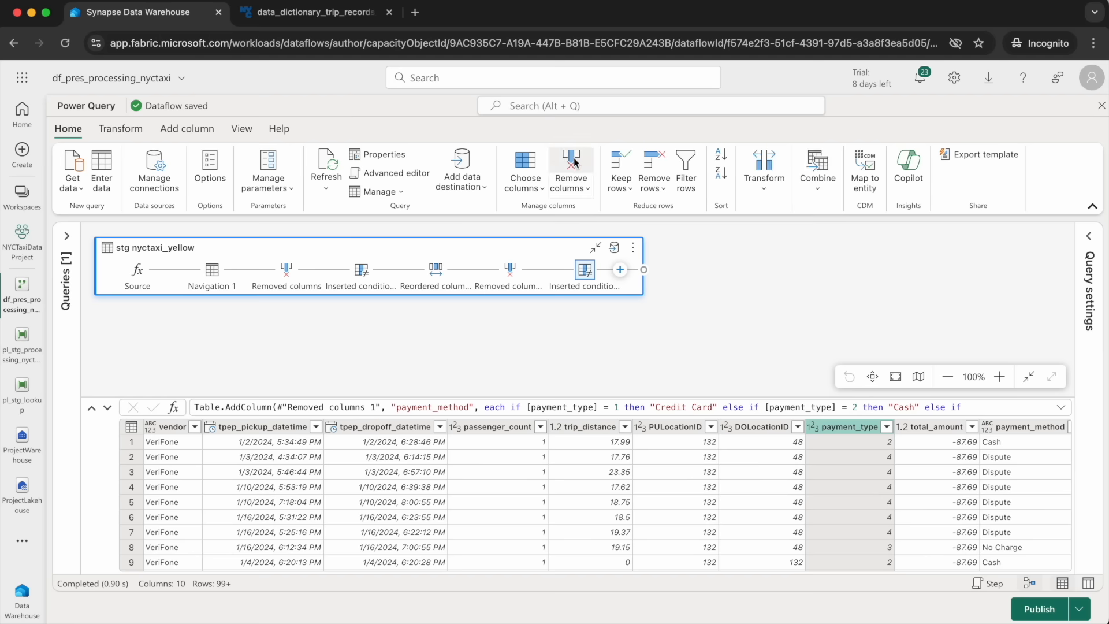
key(Delete)
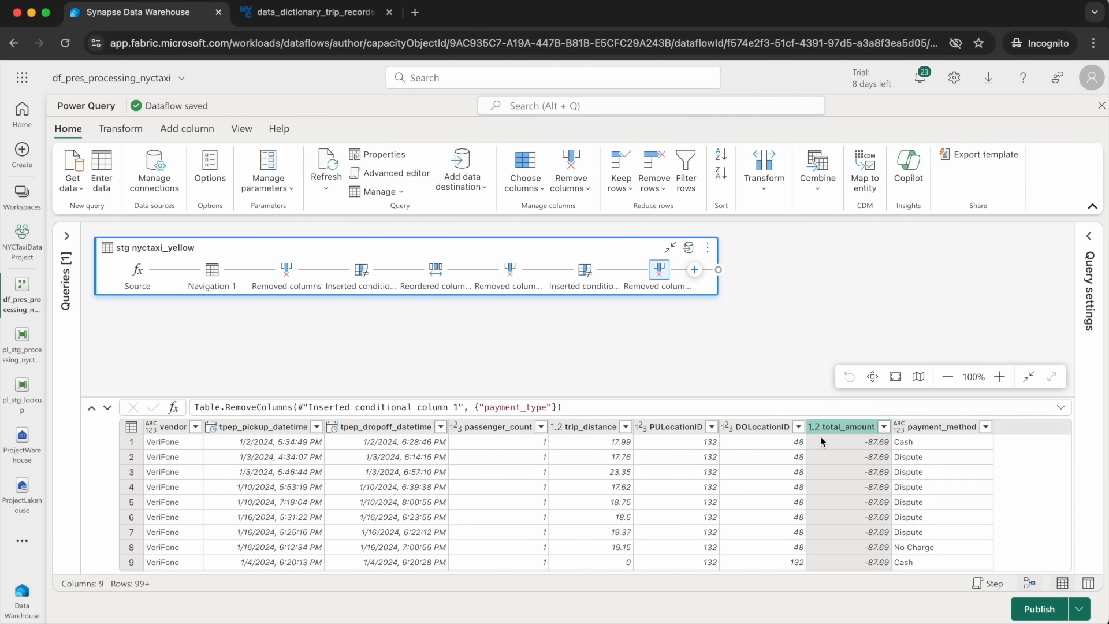
Rename the PULocationID column to pu_location_id and the DOLocationID column to do_location_id.
double_click(658, 427)
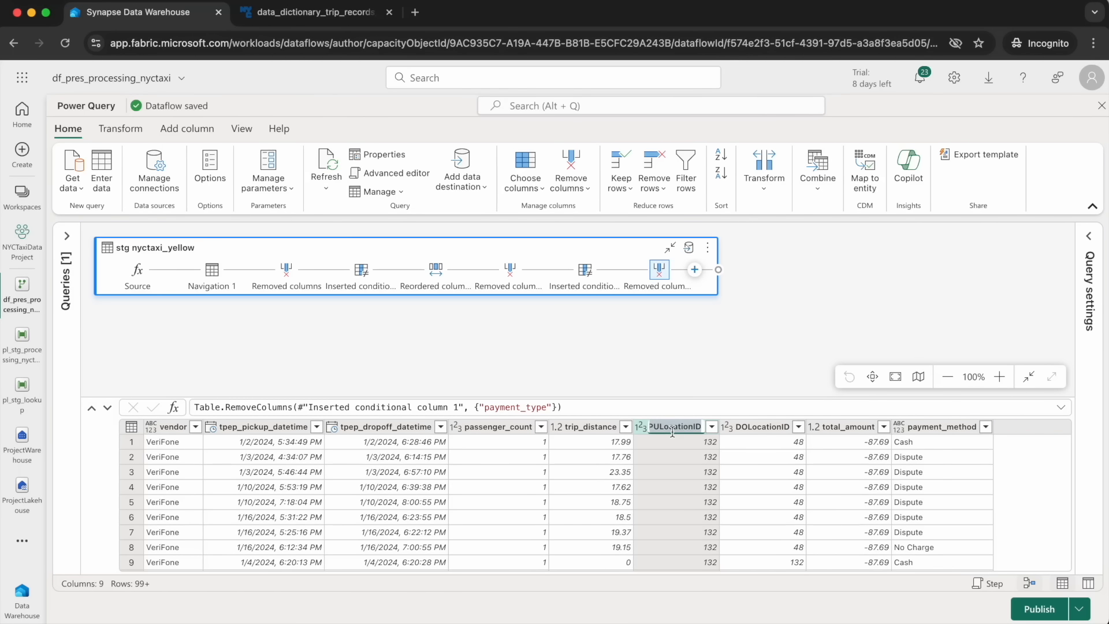
text(pu_loca)
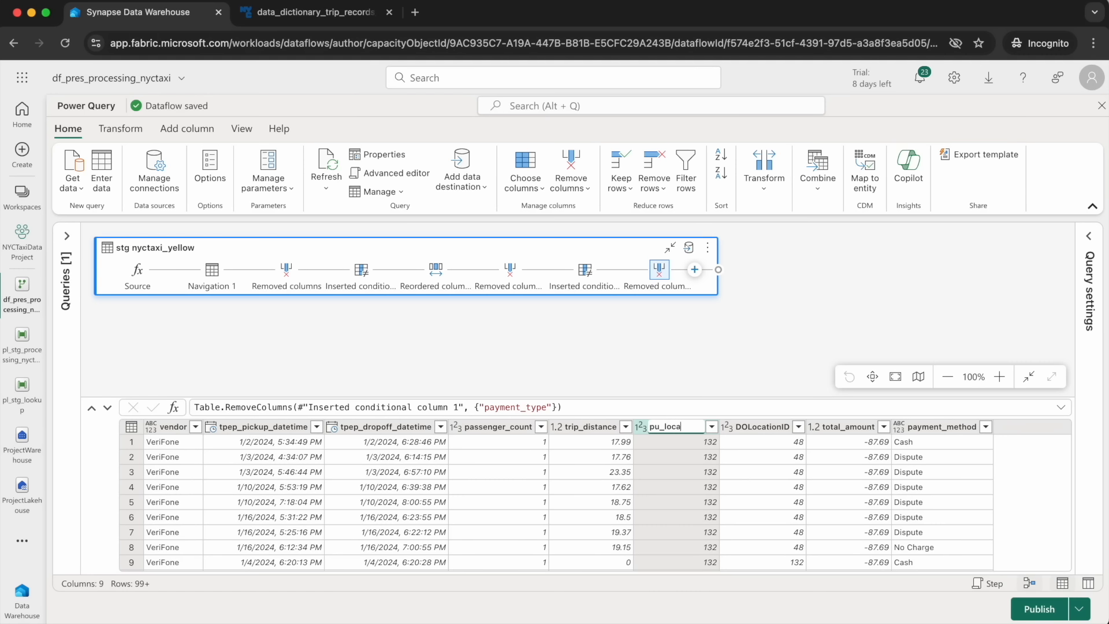
text(tion_id)
key(Return)
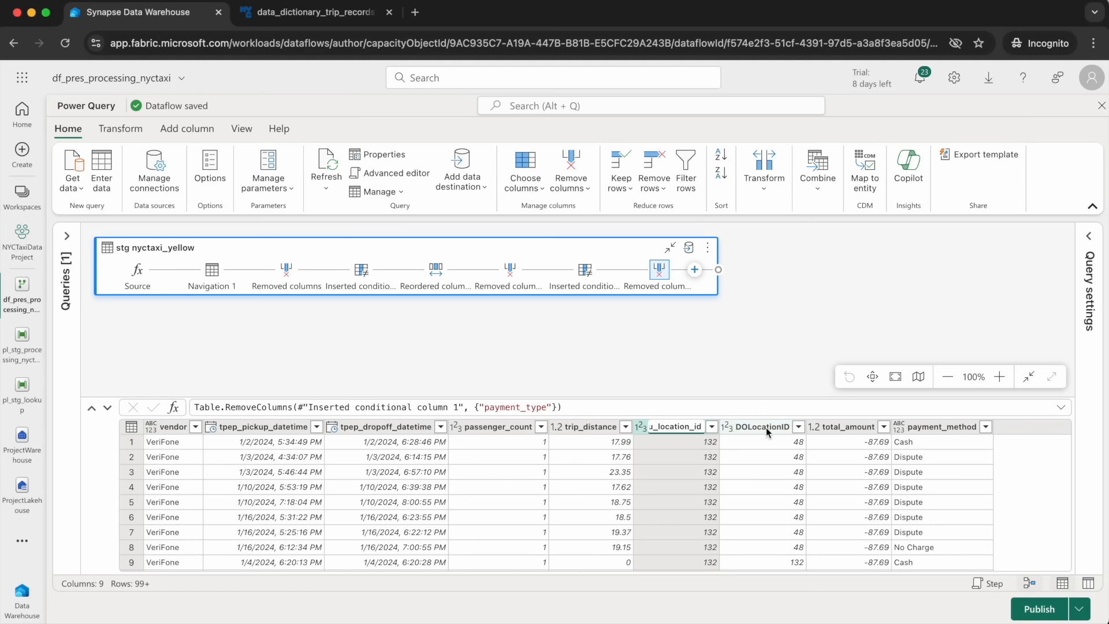
double_click(760, 428)
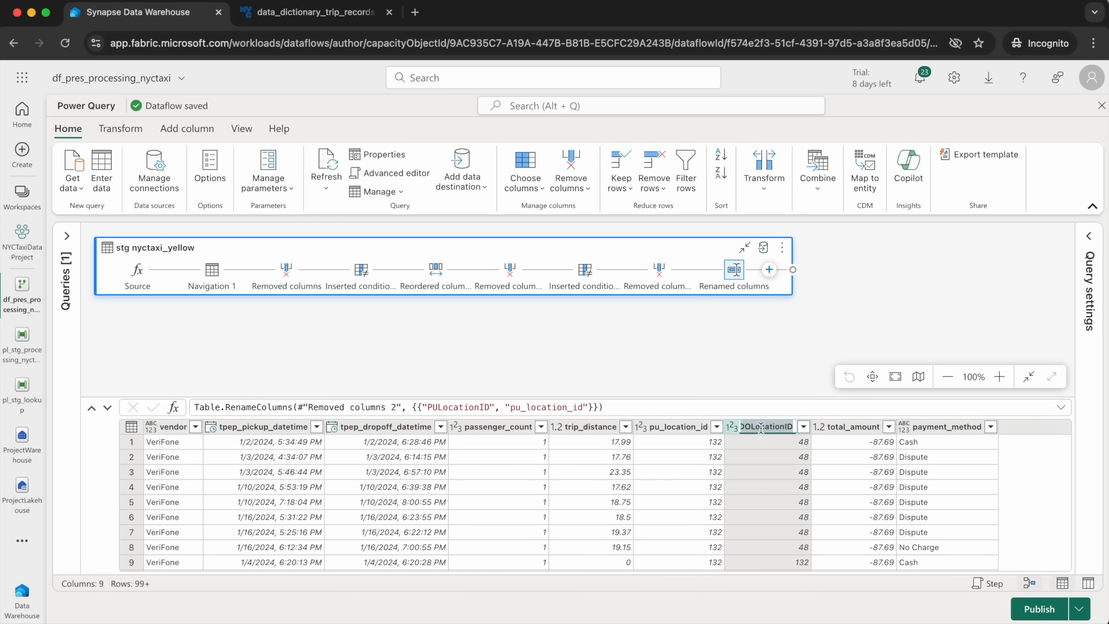
text(do)
text(_location_id)
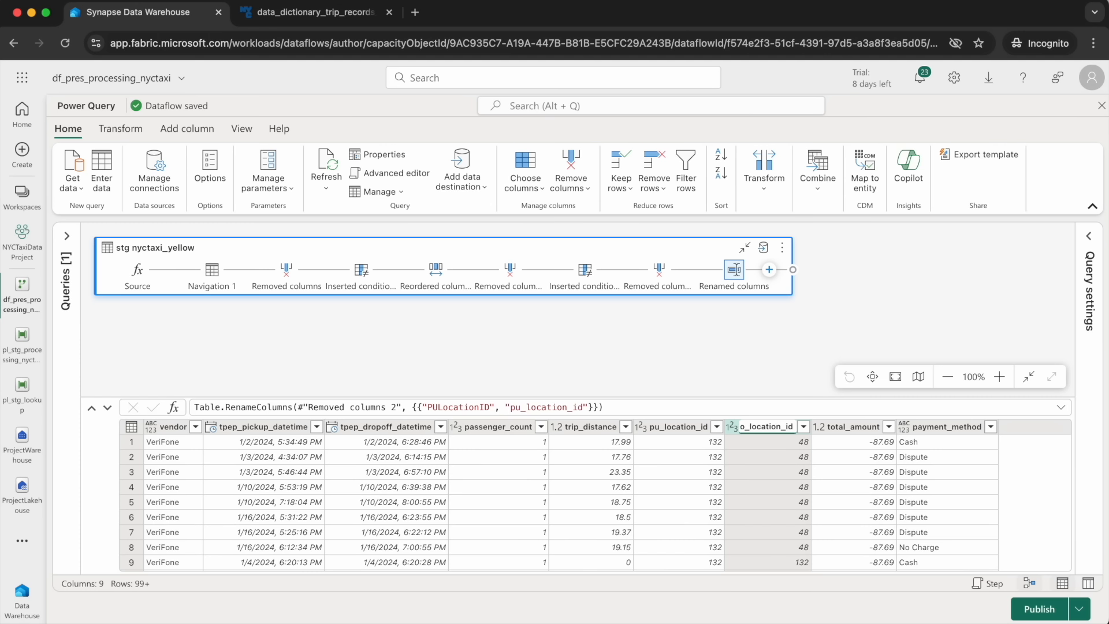
key(Return)
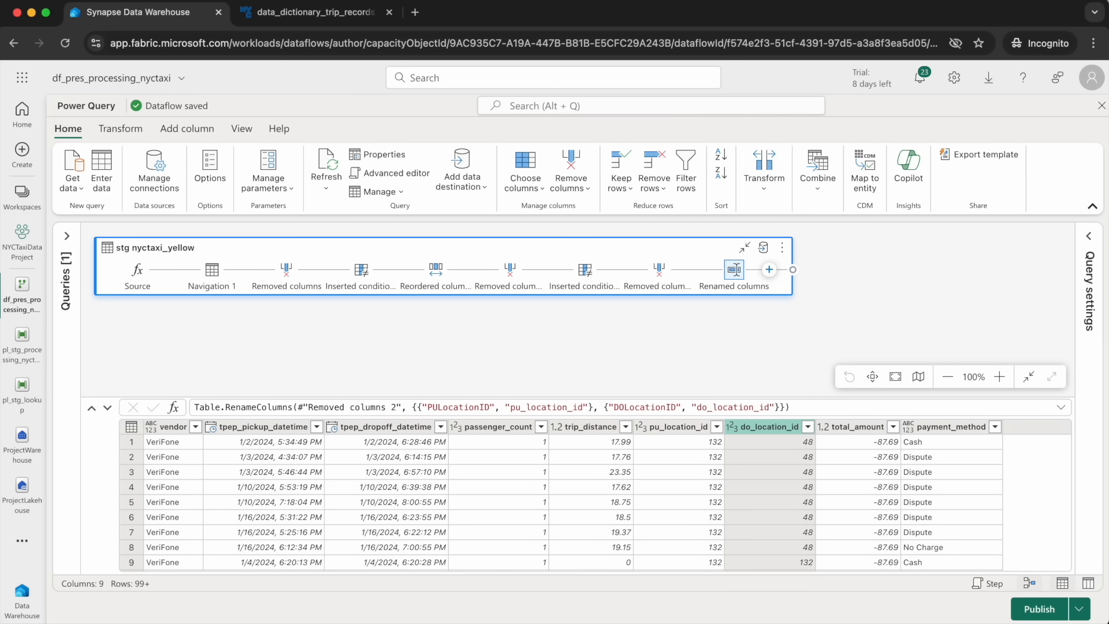
Transform the tpep_pickup_datetime and tpep_dropoff_datetime columns together to keep only the date.
click(254, 426)
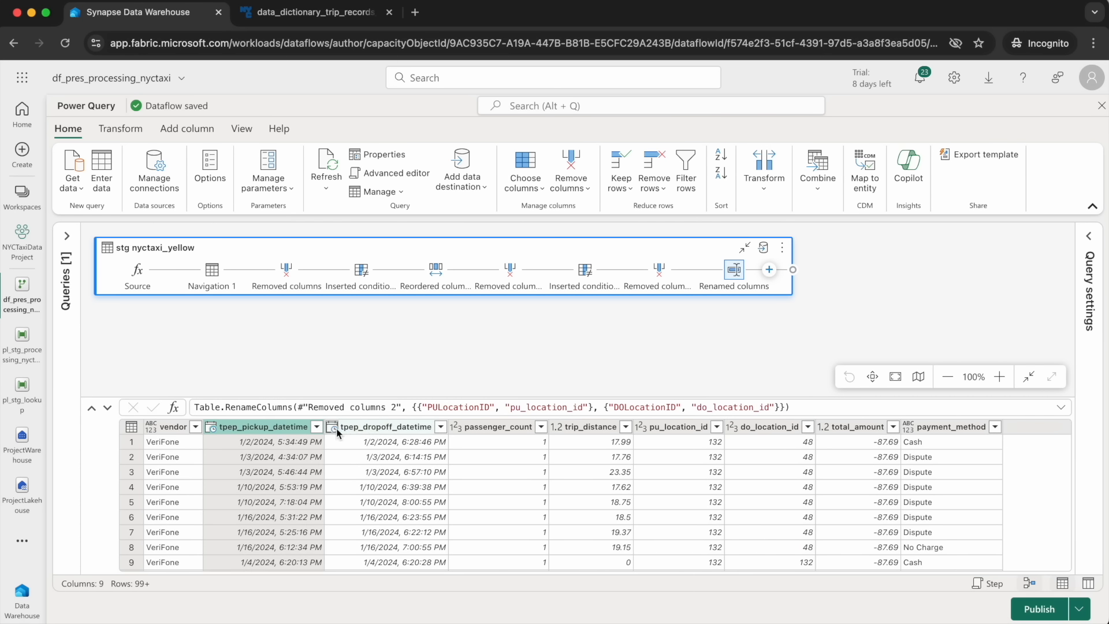
shift+click(371, 430)
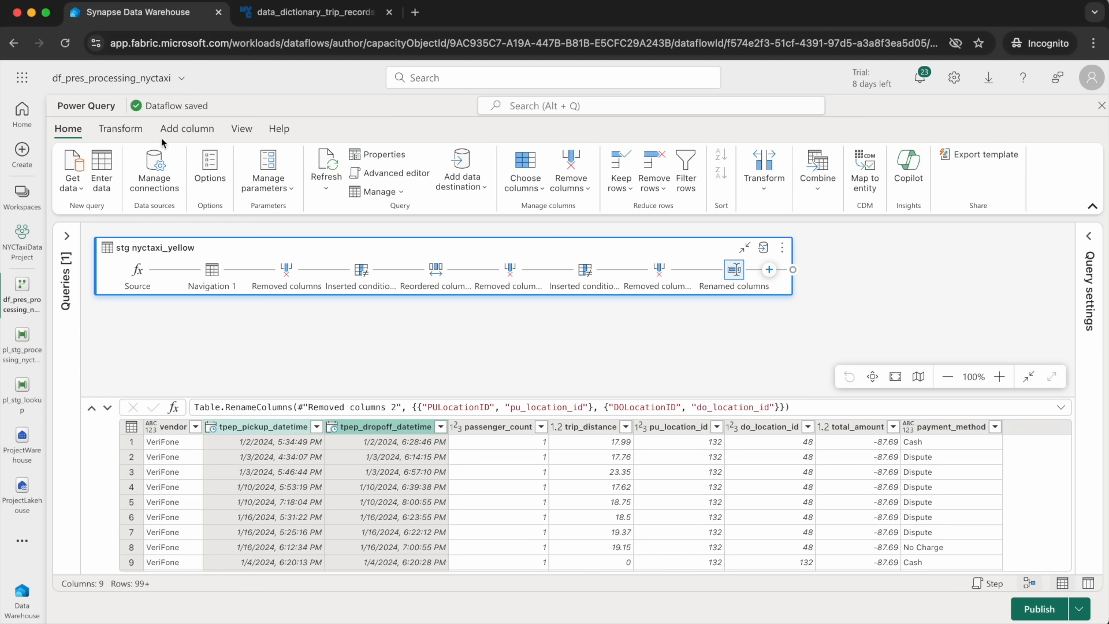
click(120, 129)
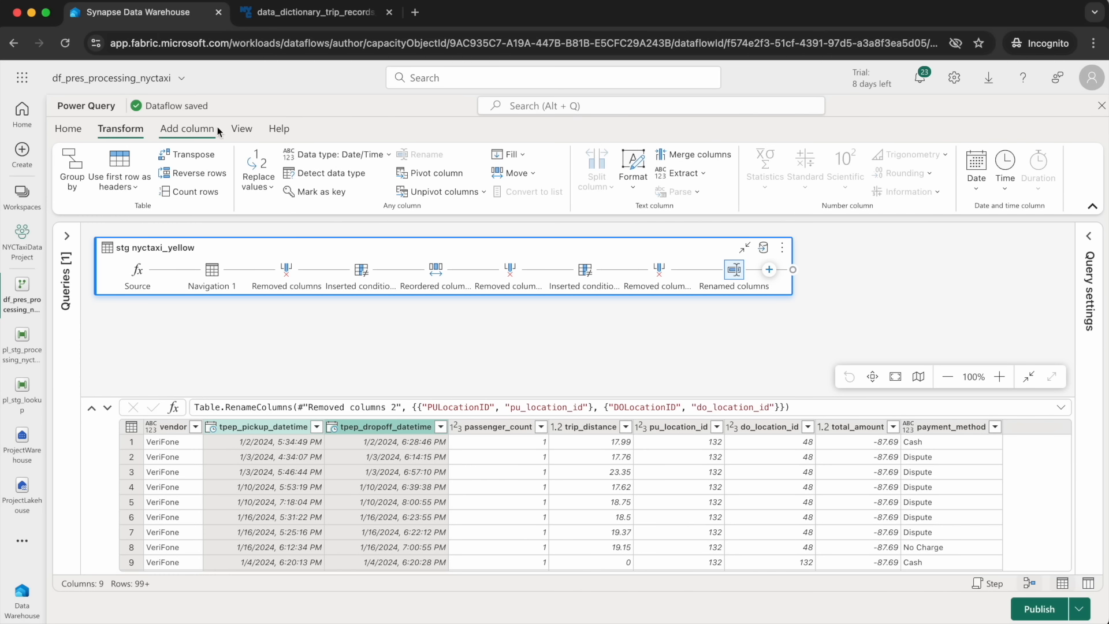
click(973, 184)
click(906, 238)
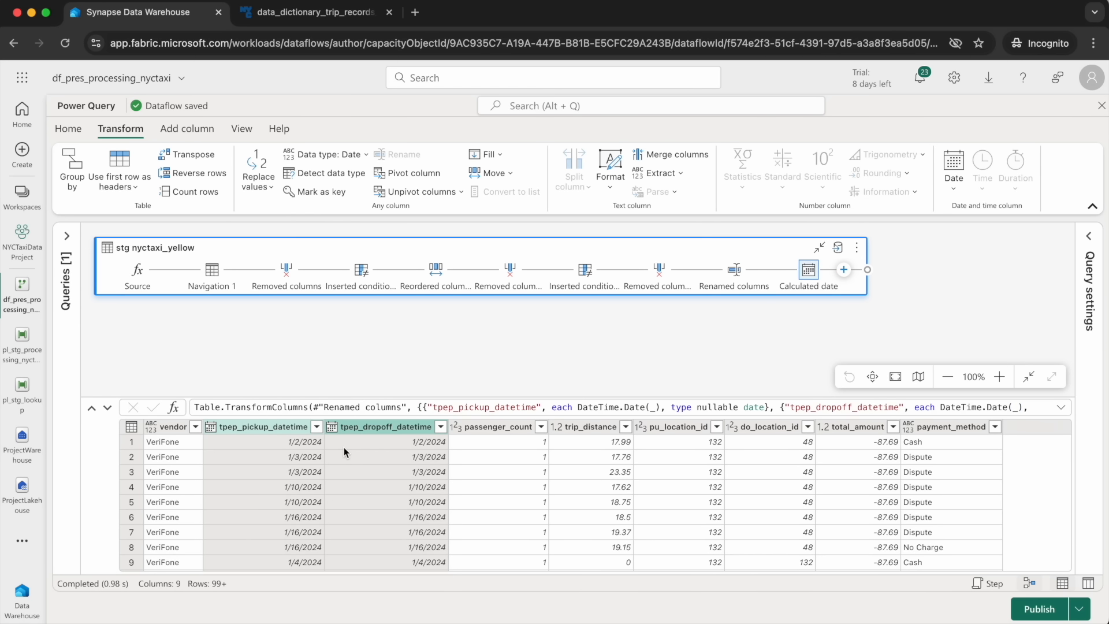
Change the data type of the vendor column to Text.
click(155, 427)
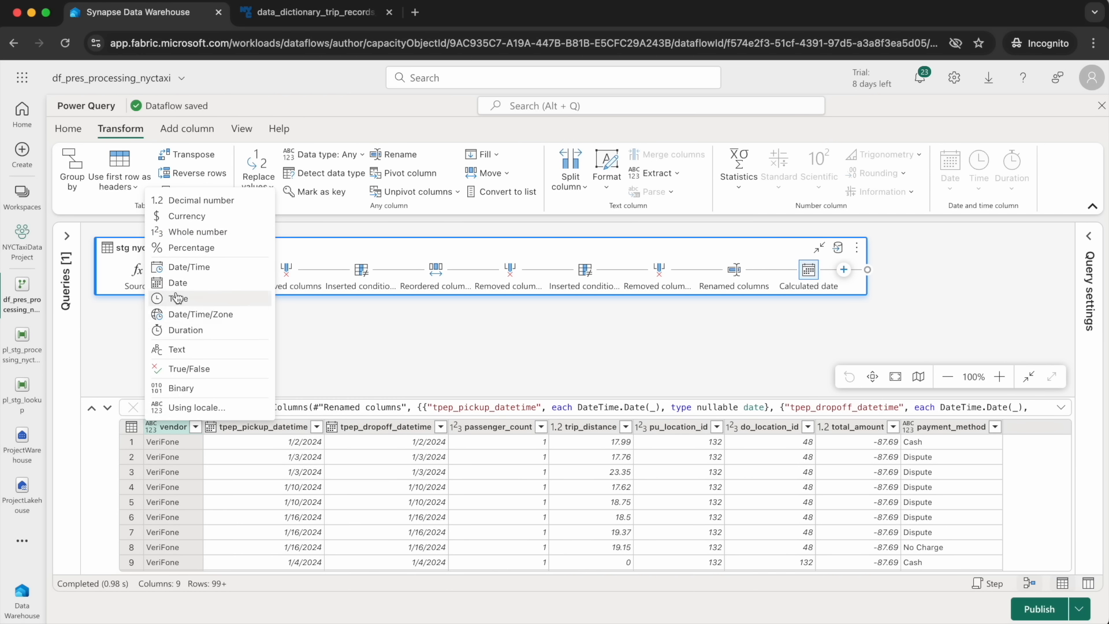
click(176, 348)
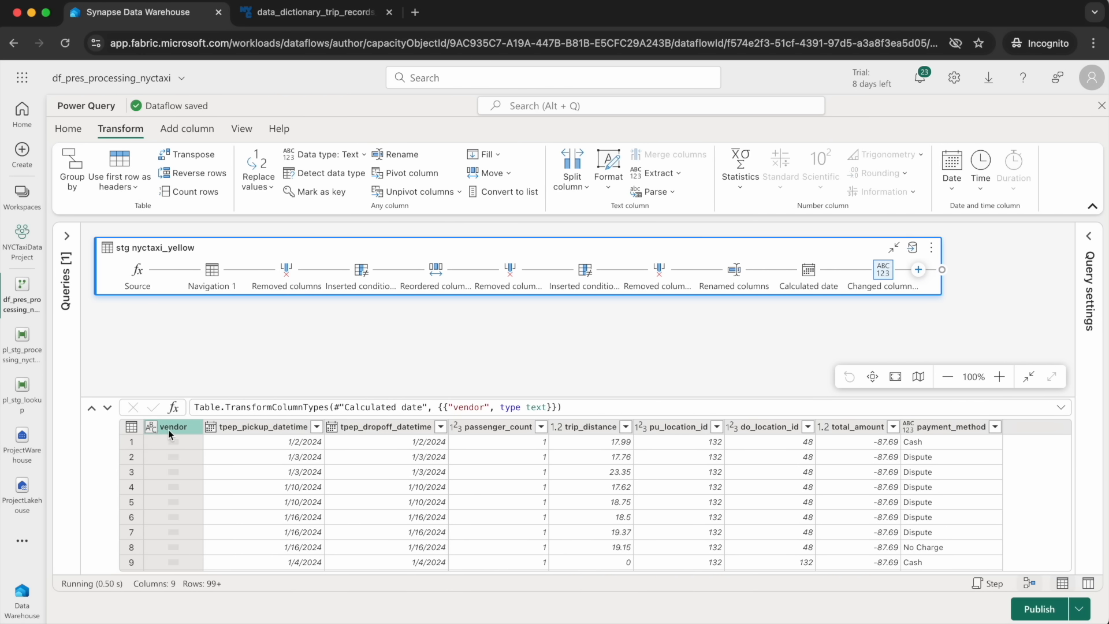
Change the payment_method column's data type to Text.
click(908, 429)
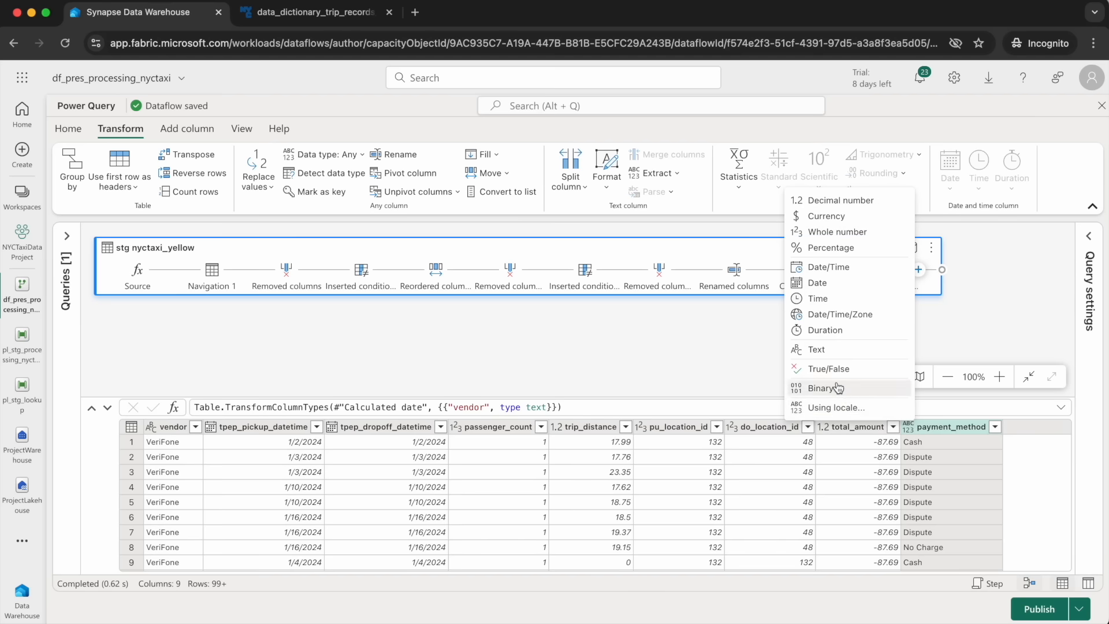
click(822, 350)
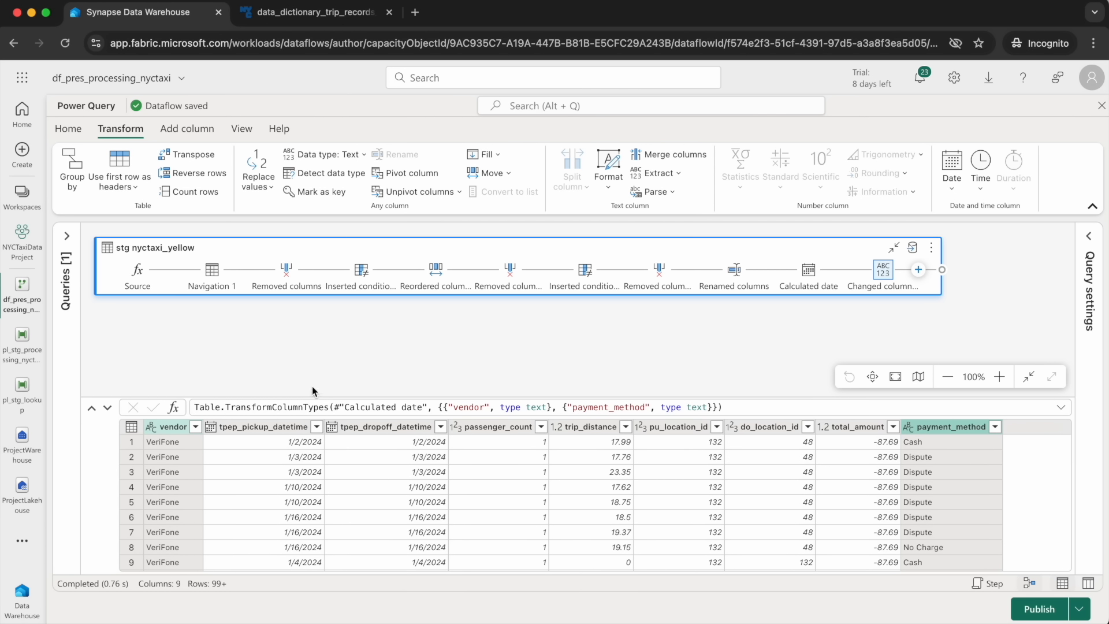
Import the stg.taxi_zone_lookup table from ProjectWarehouse as a new query in the dataflow.
click(67, 245)
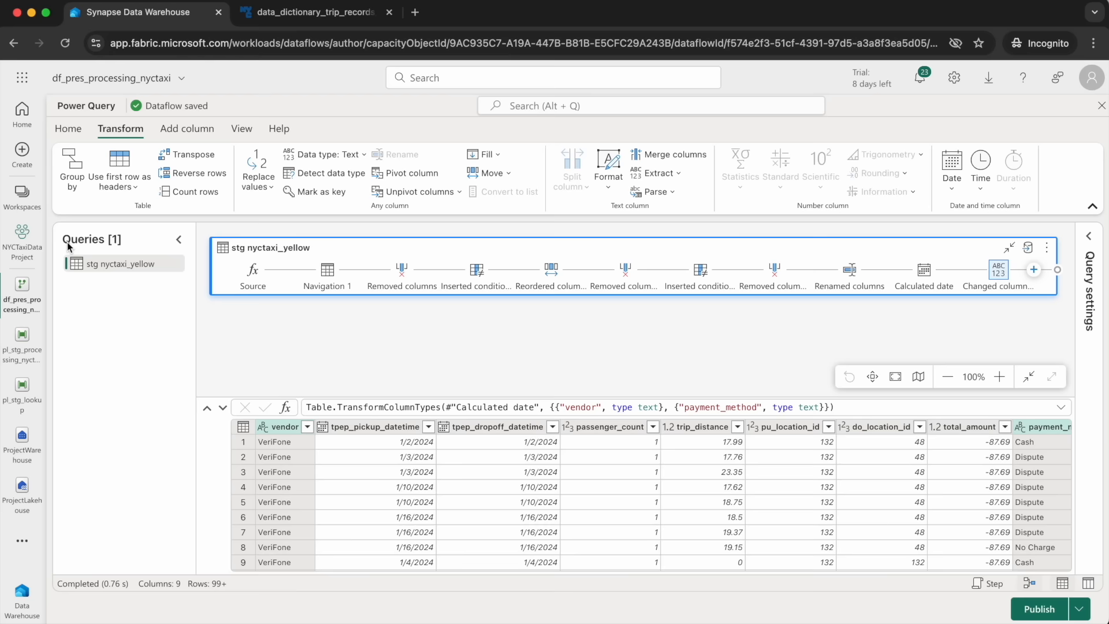
click(68, 128)
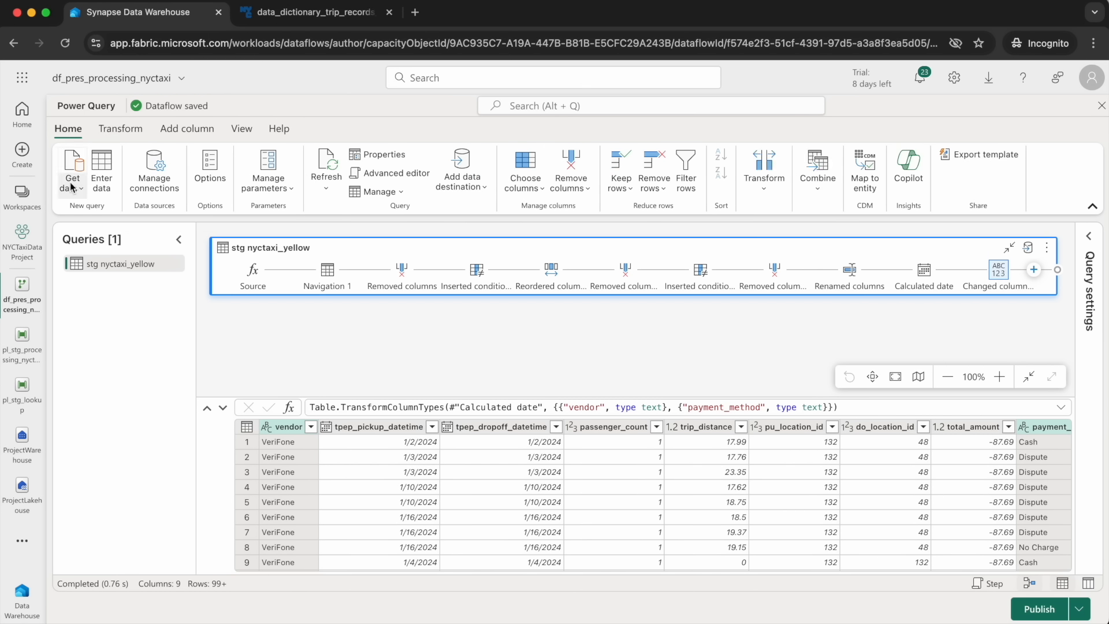
click(72, 186)
click(96, 360)
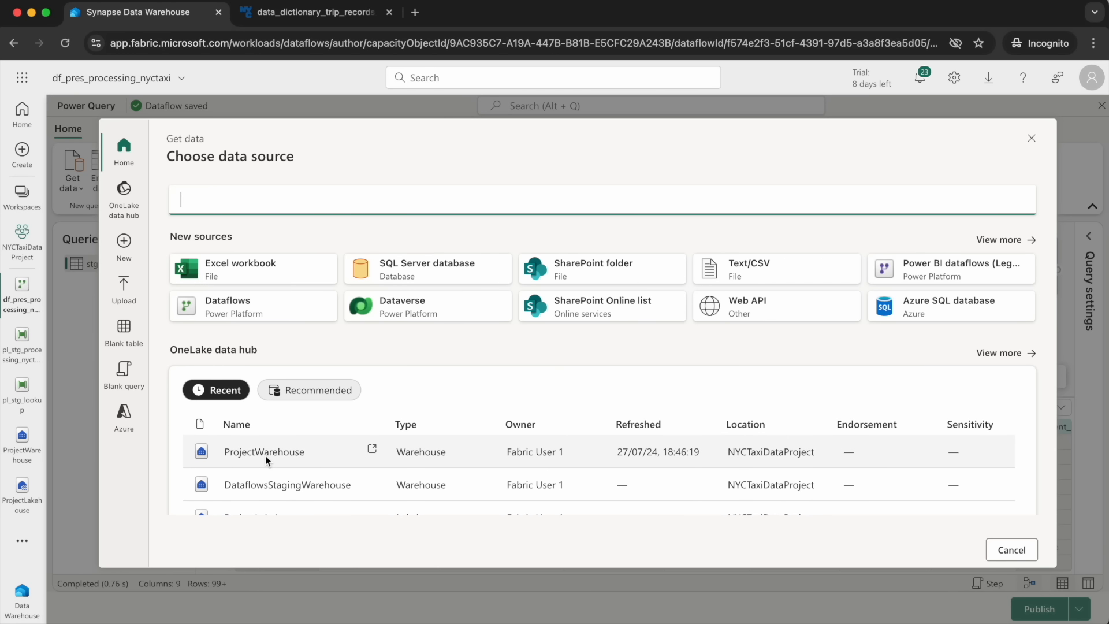
click(267, 459)
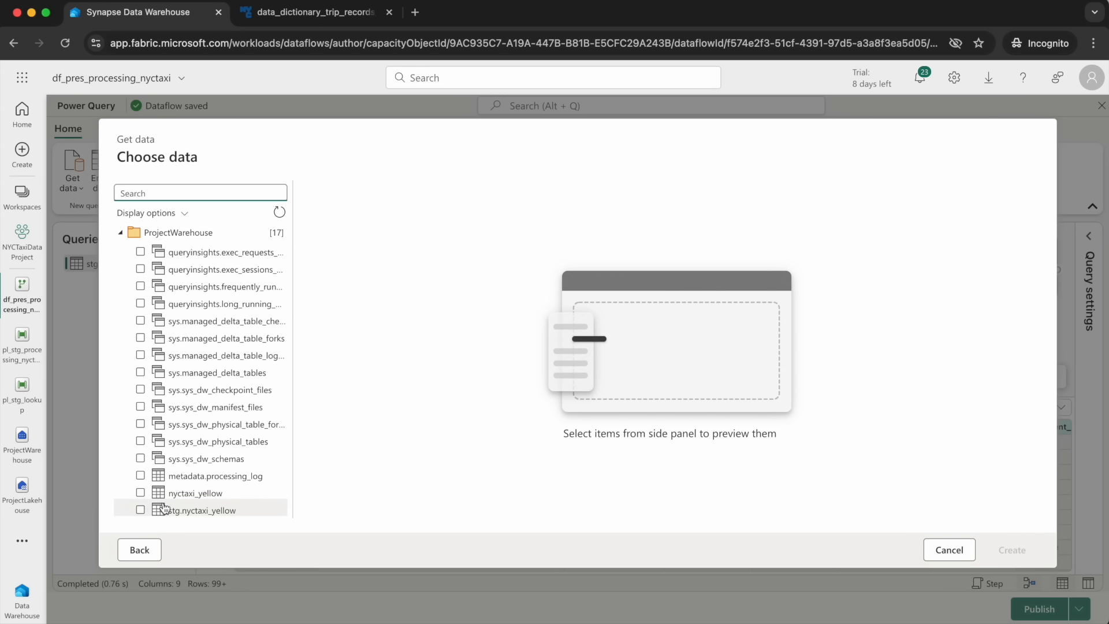
scroll(165, 508, down, 1)
click(140, 512)
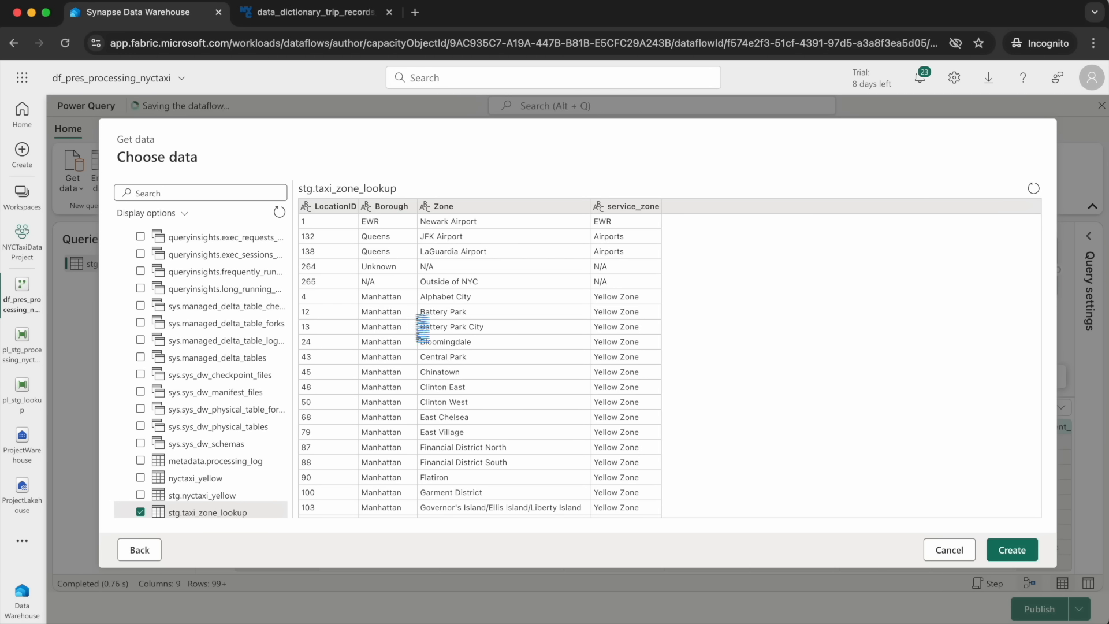
key(Return)
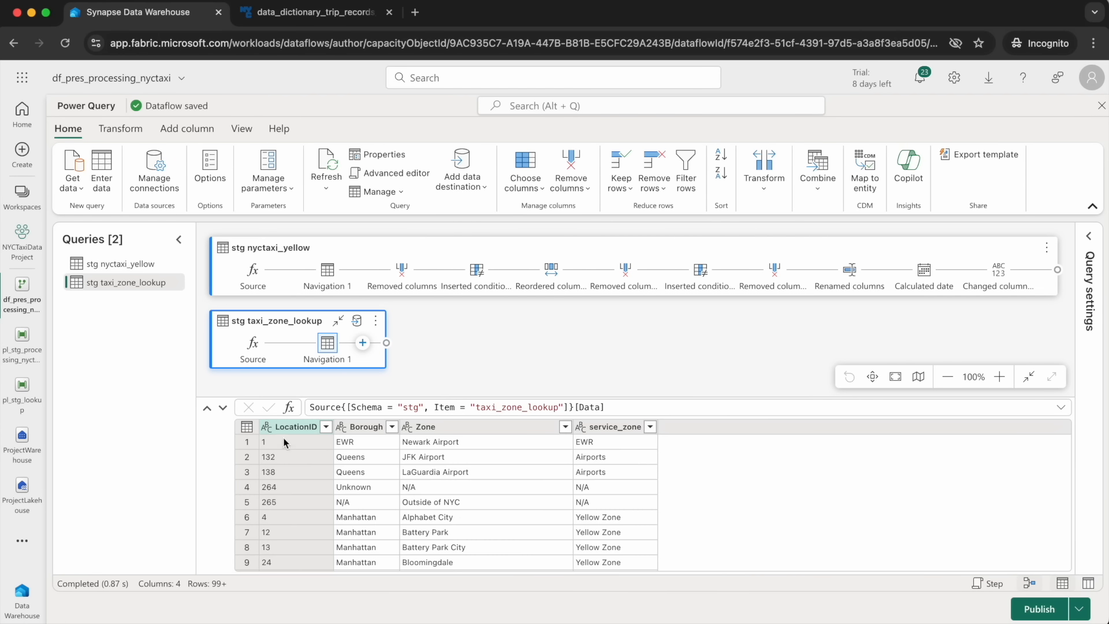
Change the LocationID column of the taxi_zone_lookup query to Whole number.
click(267, 430)
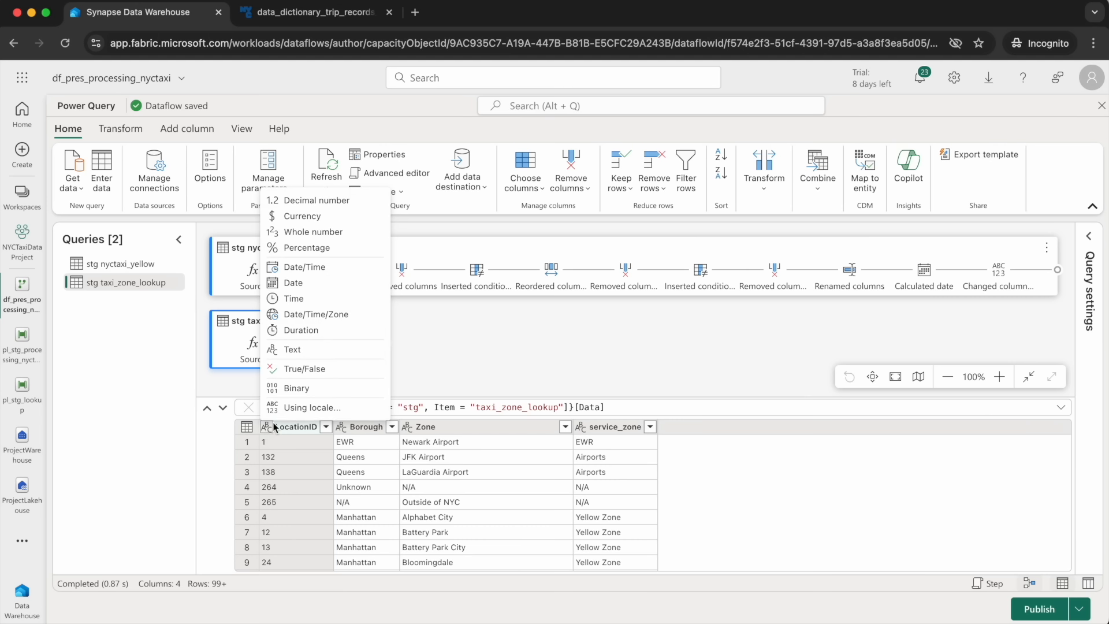
click(315, 232)
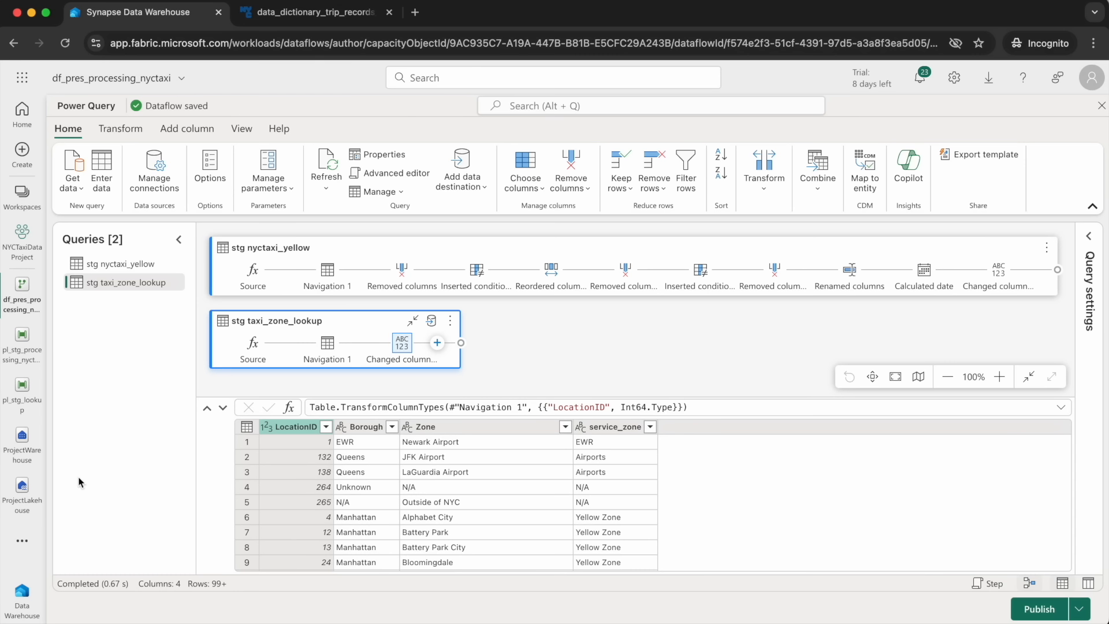
key(super+Tab)
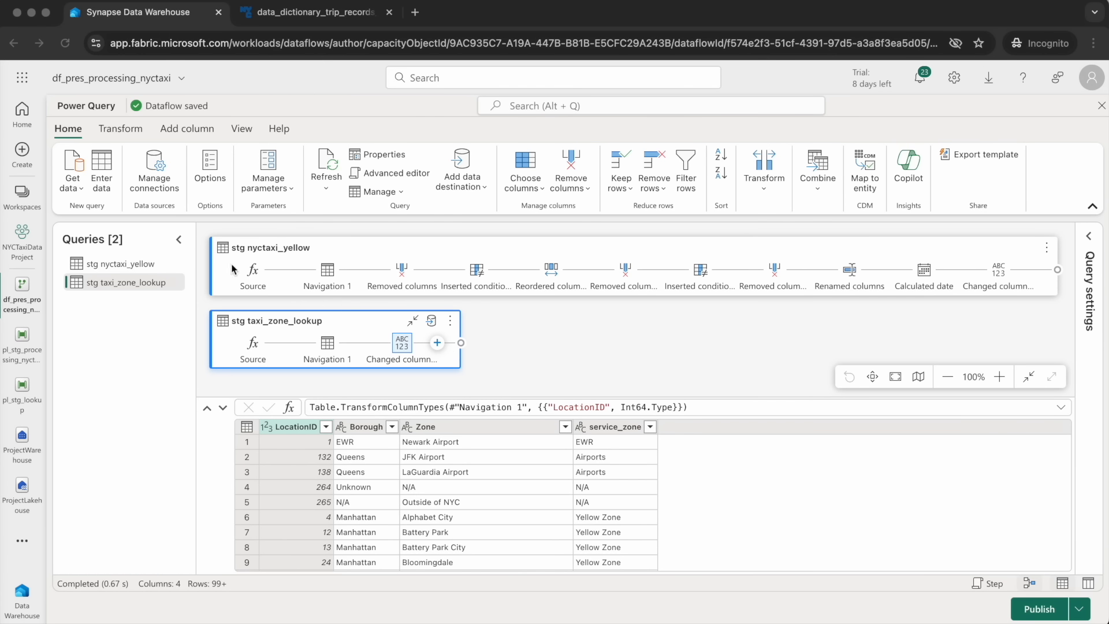
Start a merge as a new query with stg nyctaxi_yellow as the left table and stg taxi_zone_lookup as the right table.
click(178, 239)
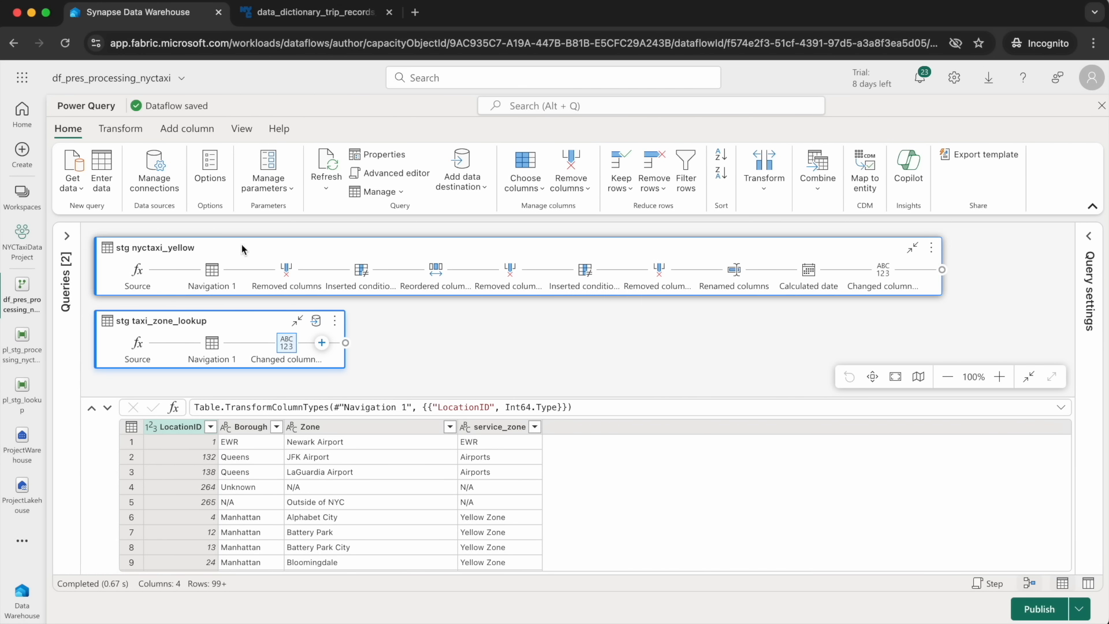
click(186, 250)
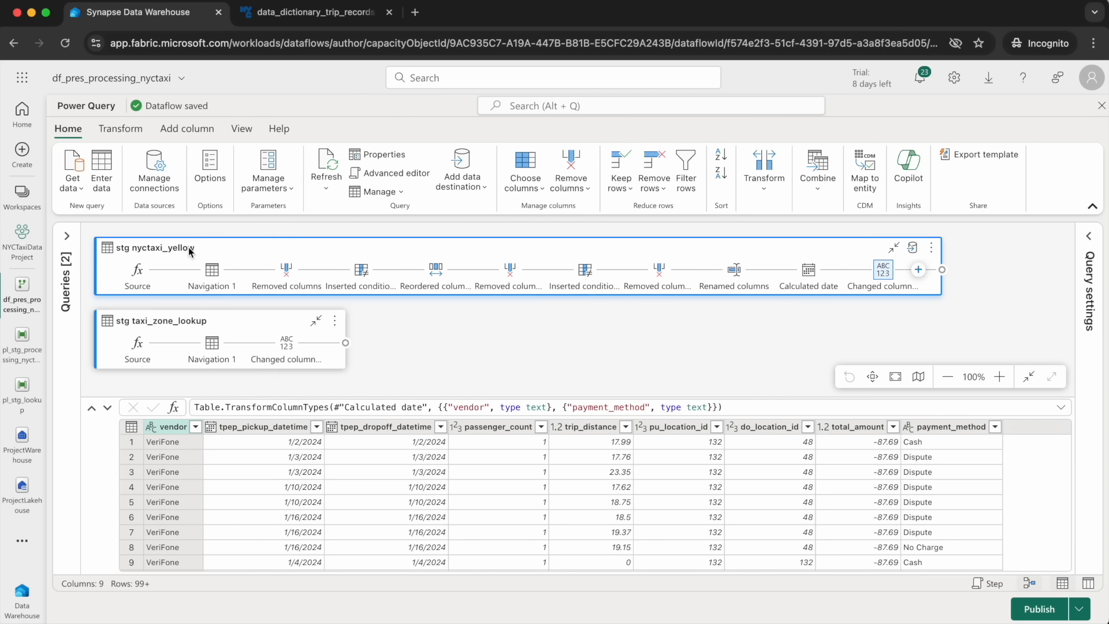
click(213, 318)
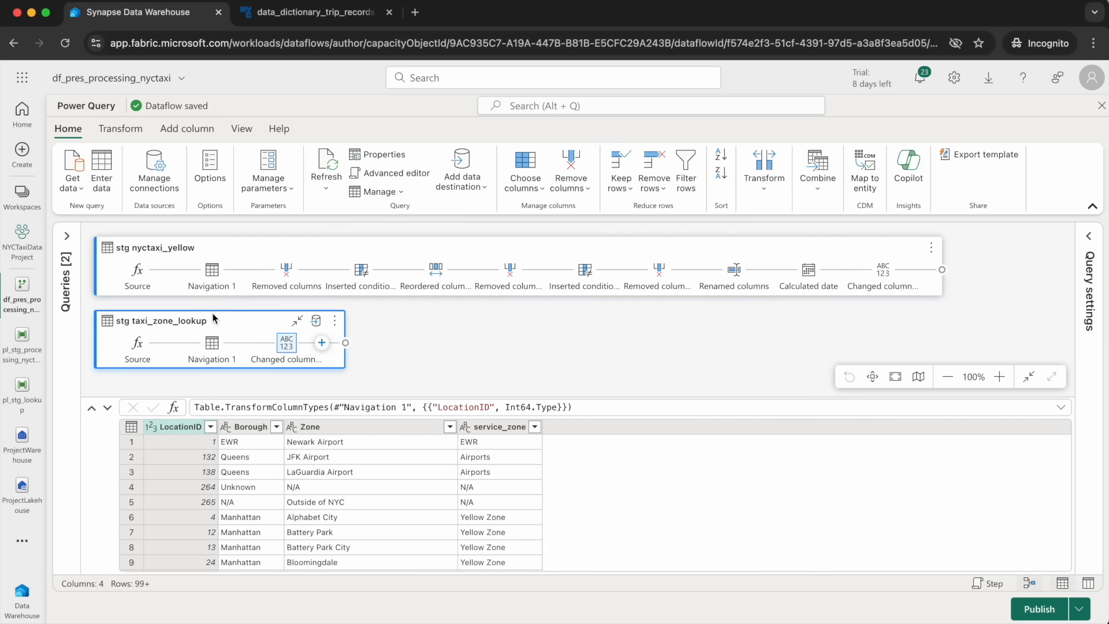
click(322, 250)
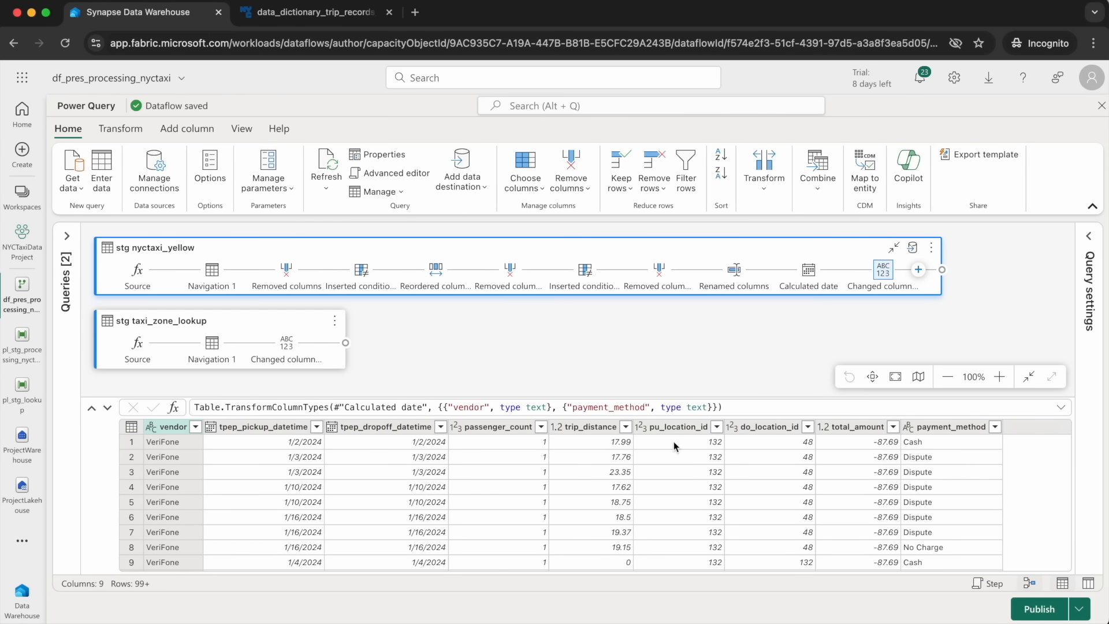
click(212, 320)
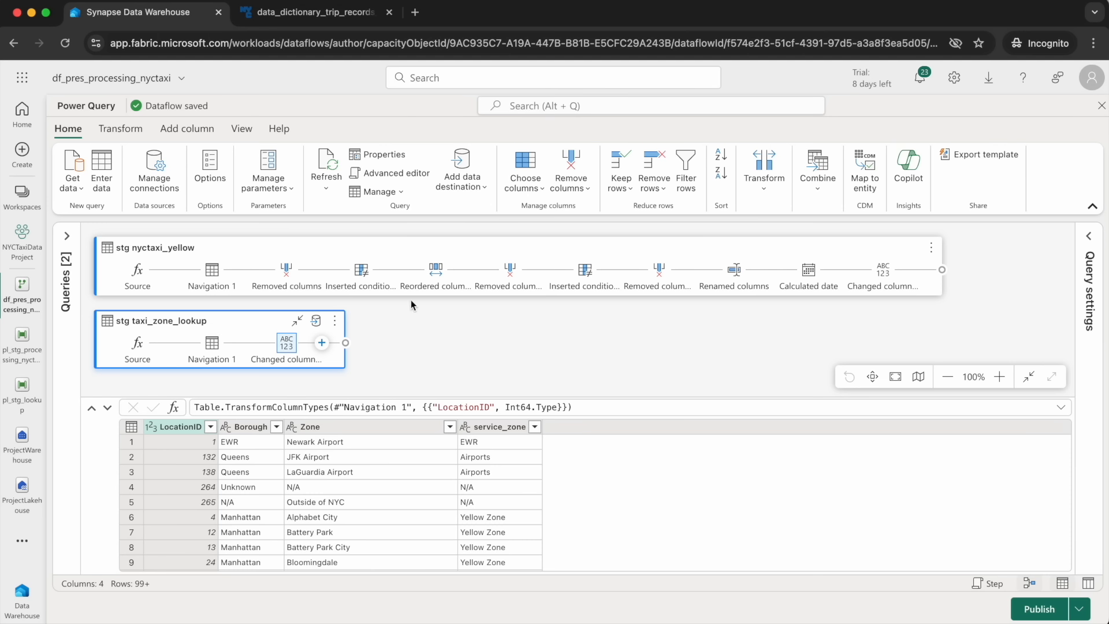
click(350, 243)
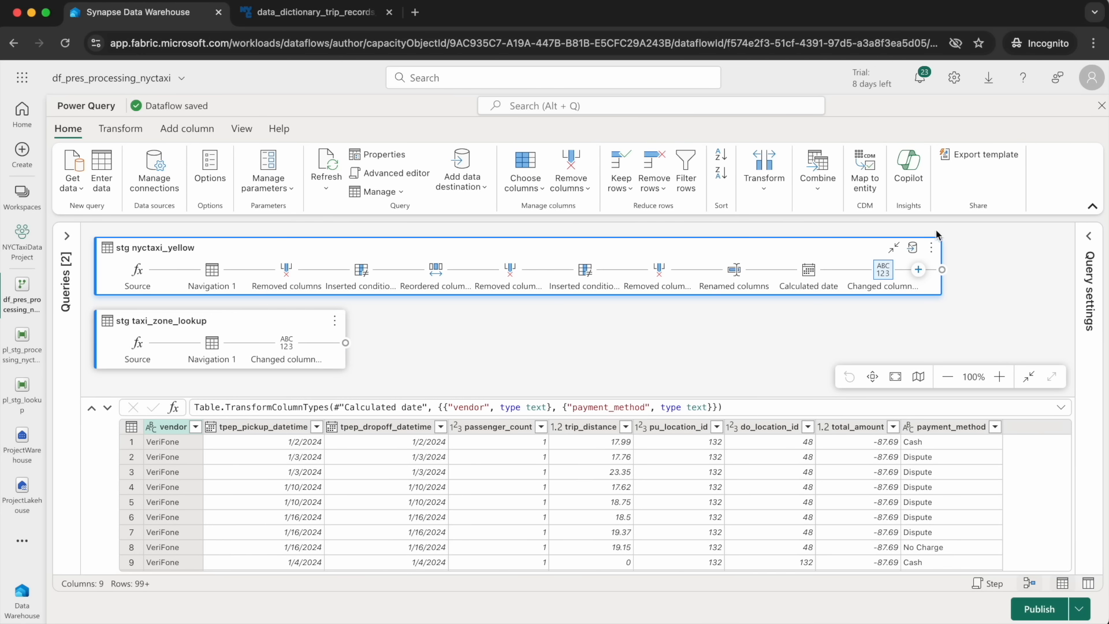
click(931, 250)
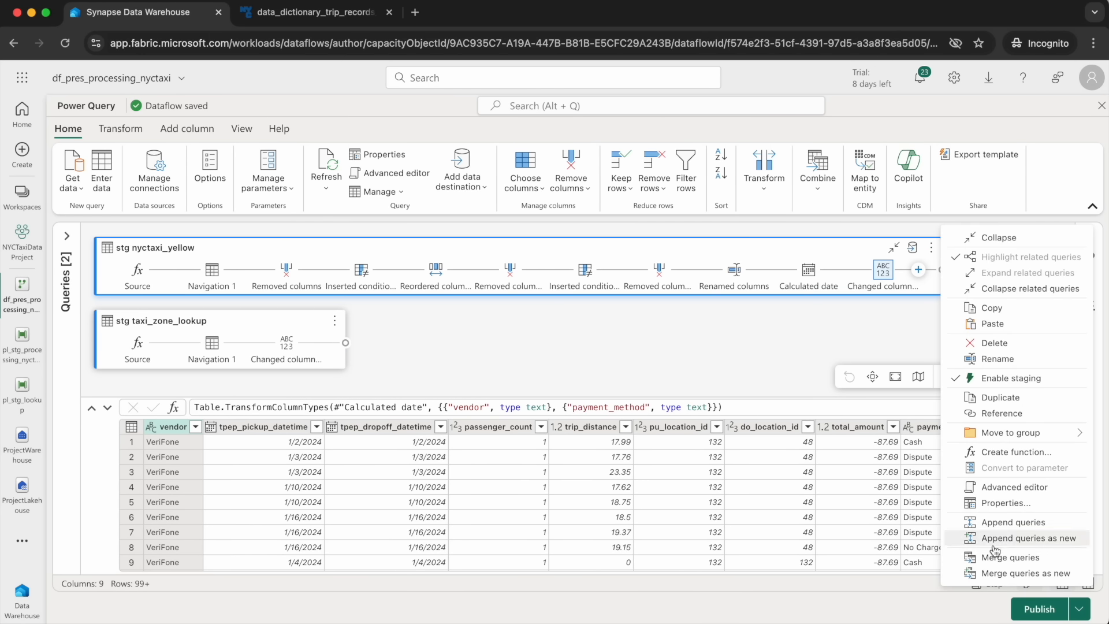
click(1005, 573)
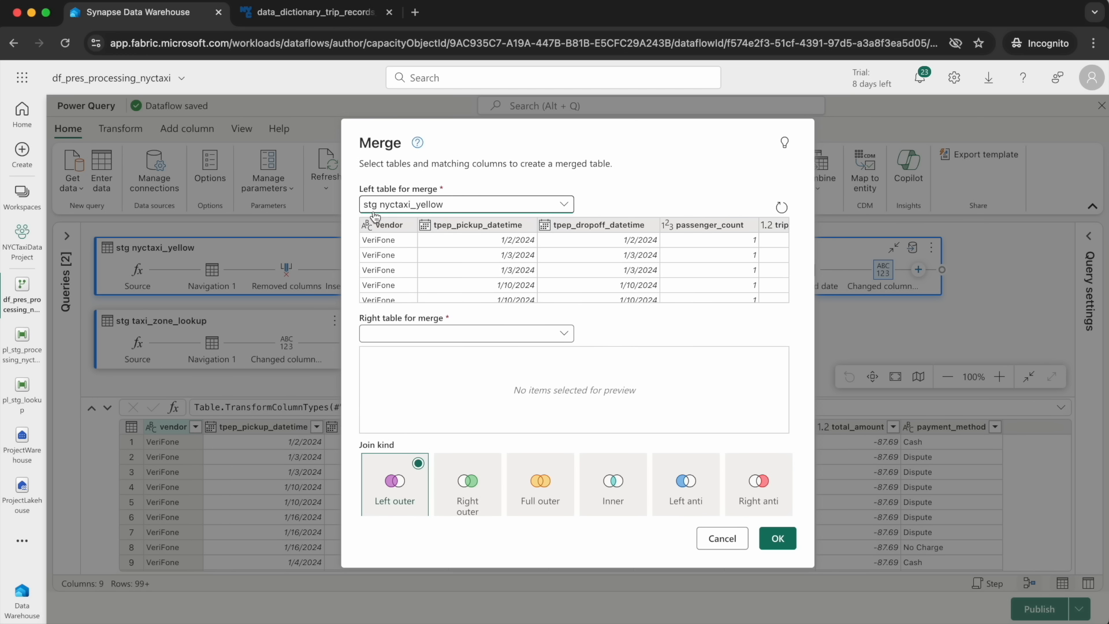
click(444, 336)
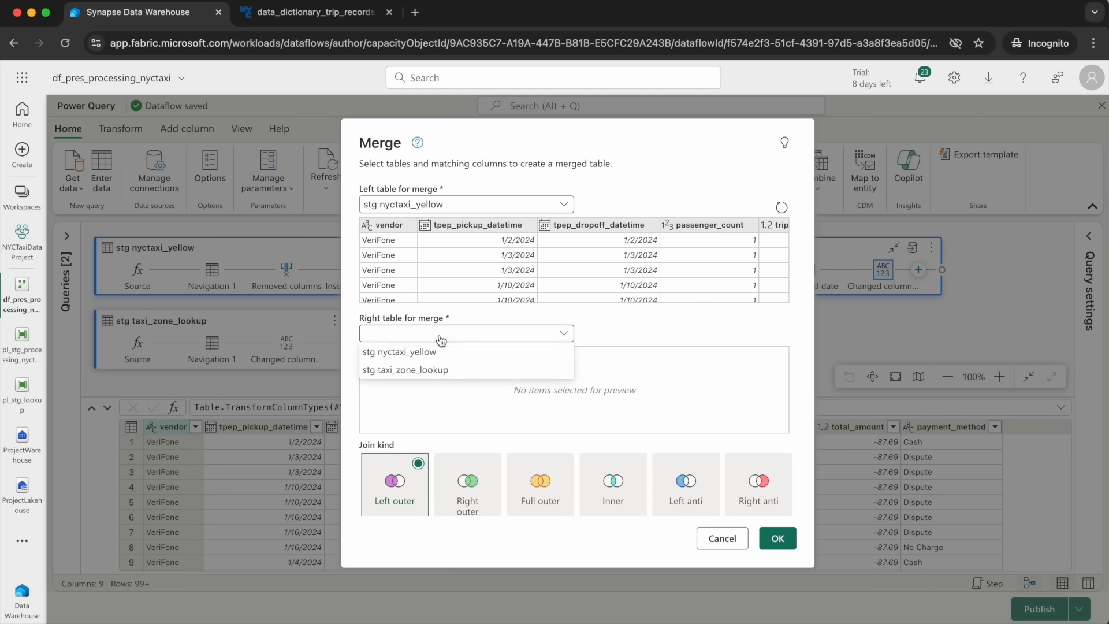
click(411, 367)
Match pu_location_id to LocationID and create the merged query with a Left outer join.
scroll(594, 262, right, 6)
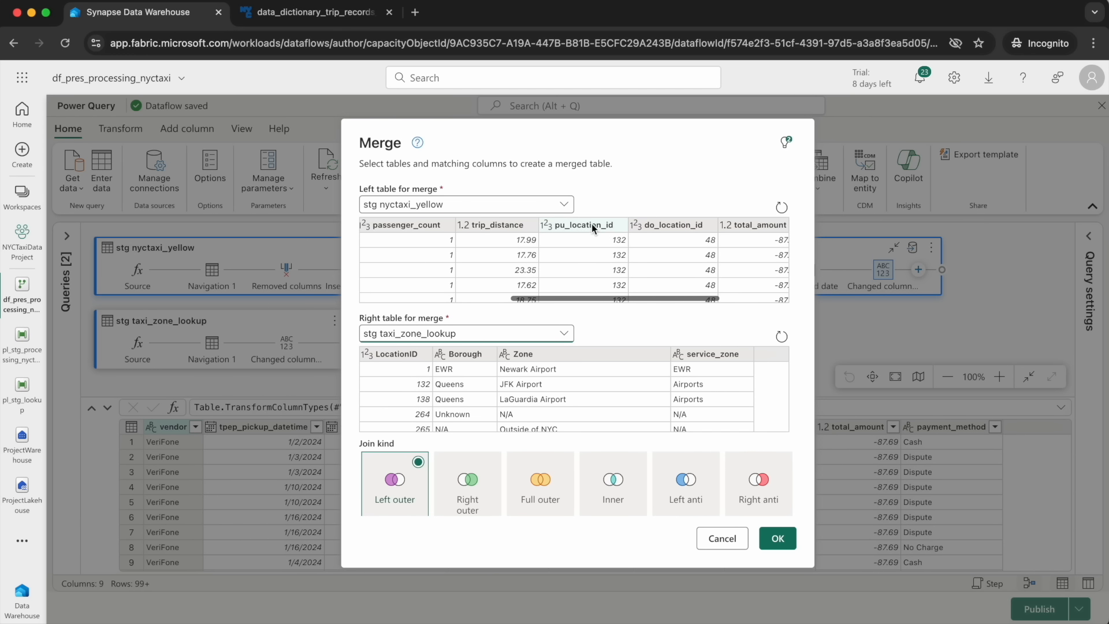
click(592, 225)
click(383, 355)
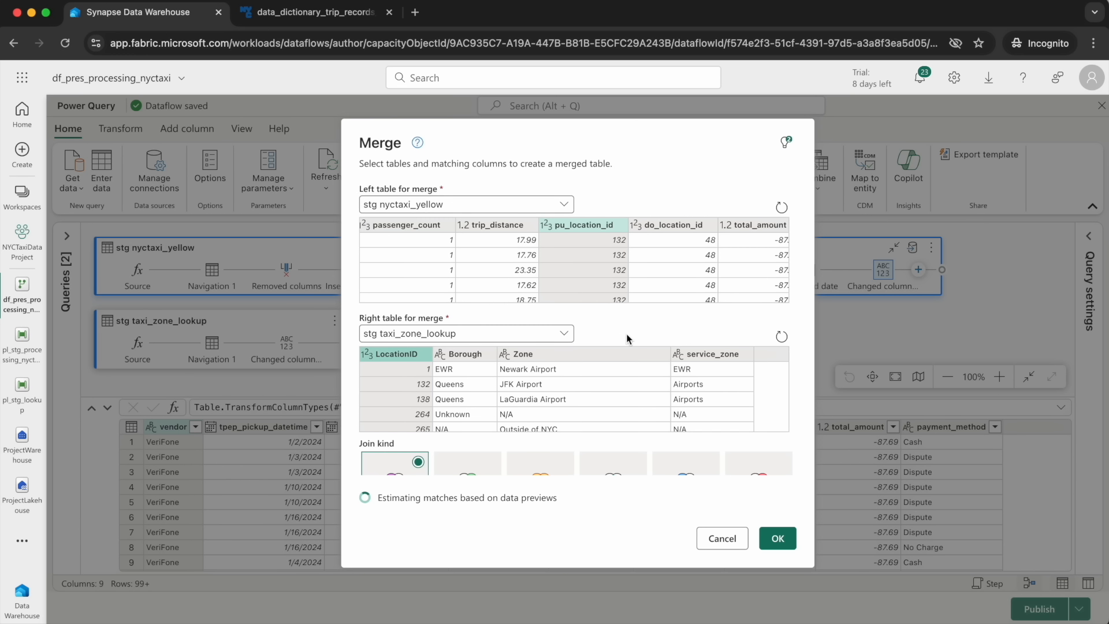
scroll(630, 339, down, 2)
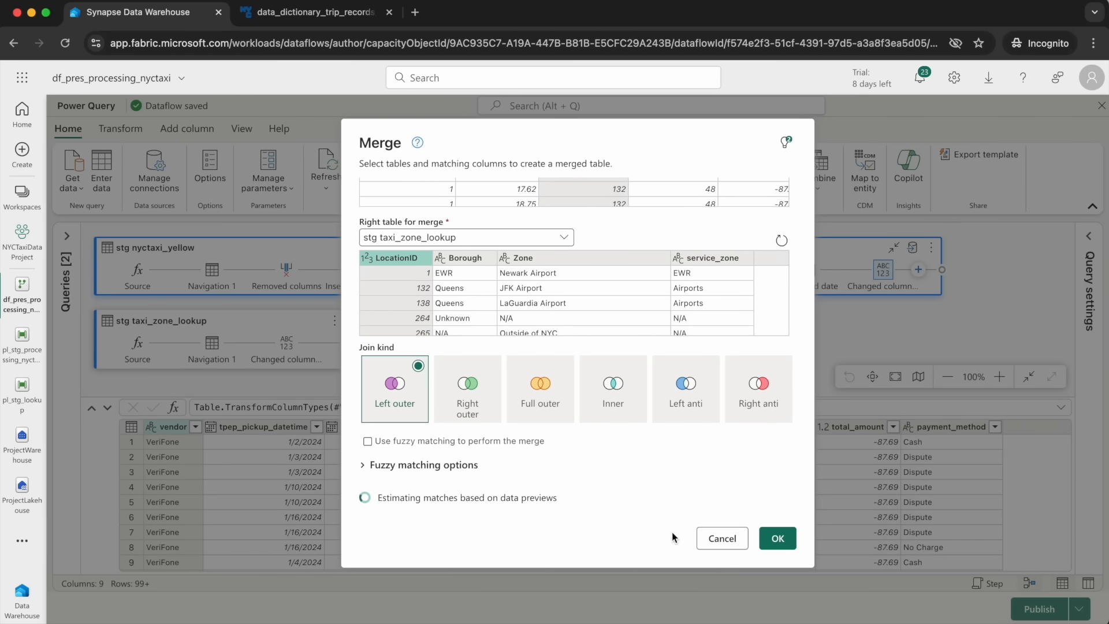
click(777, 538)
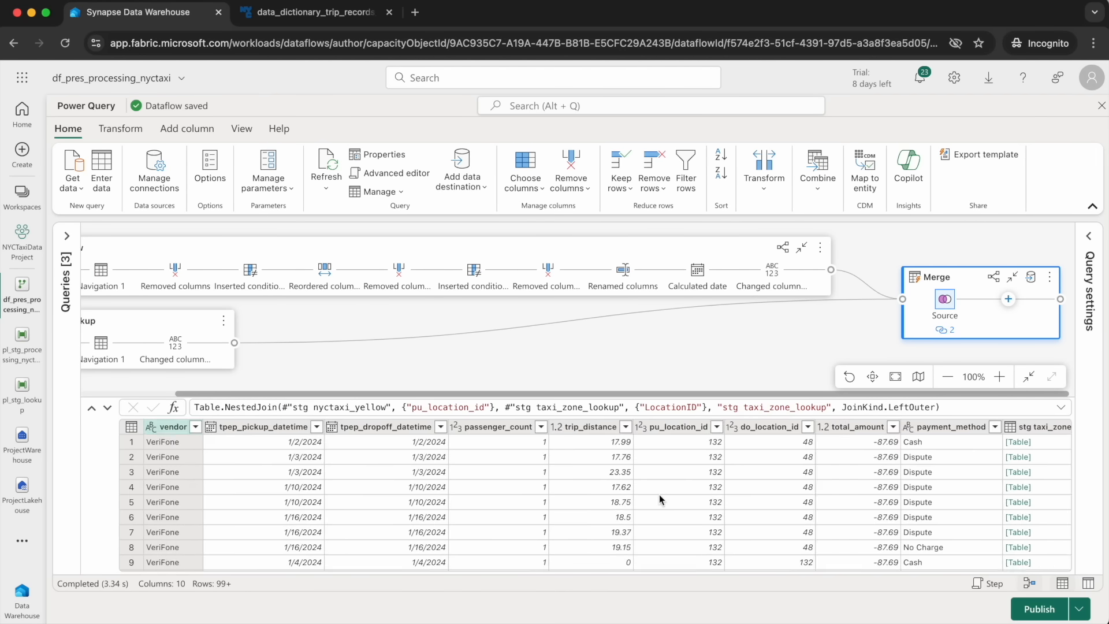
Expand only Borough and Zone from the stg taxi_zone_lookup column and move both directly after pu_location_id.
click(1063, 427)
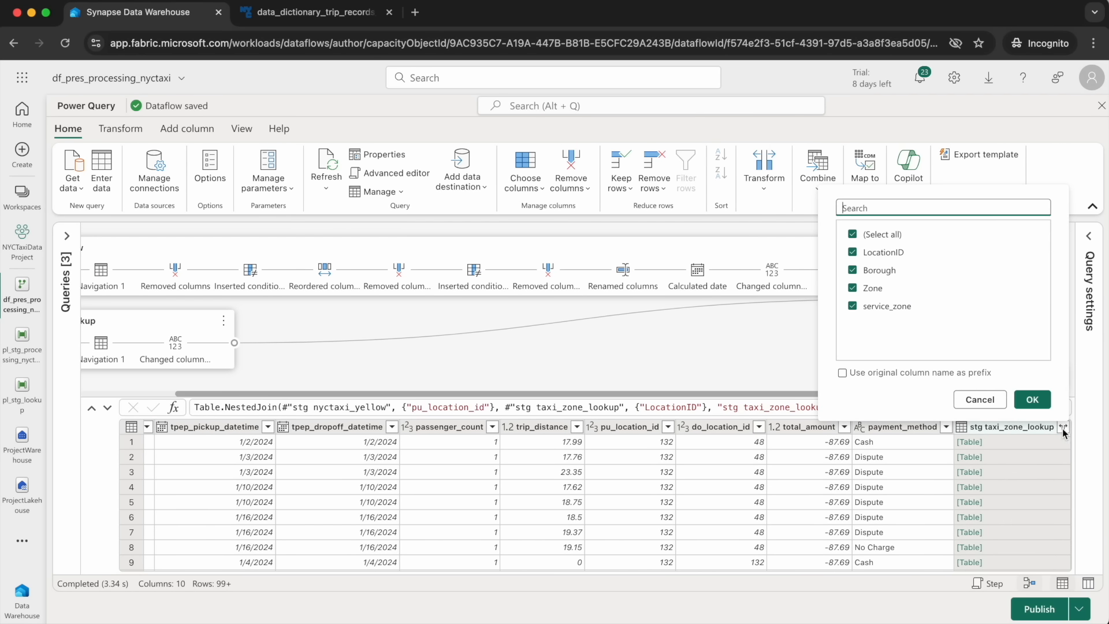
click(853, 234)
click(853, 270)
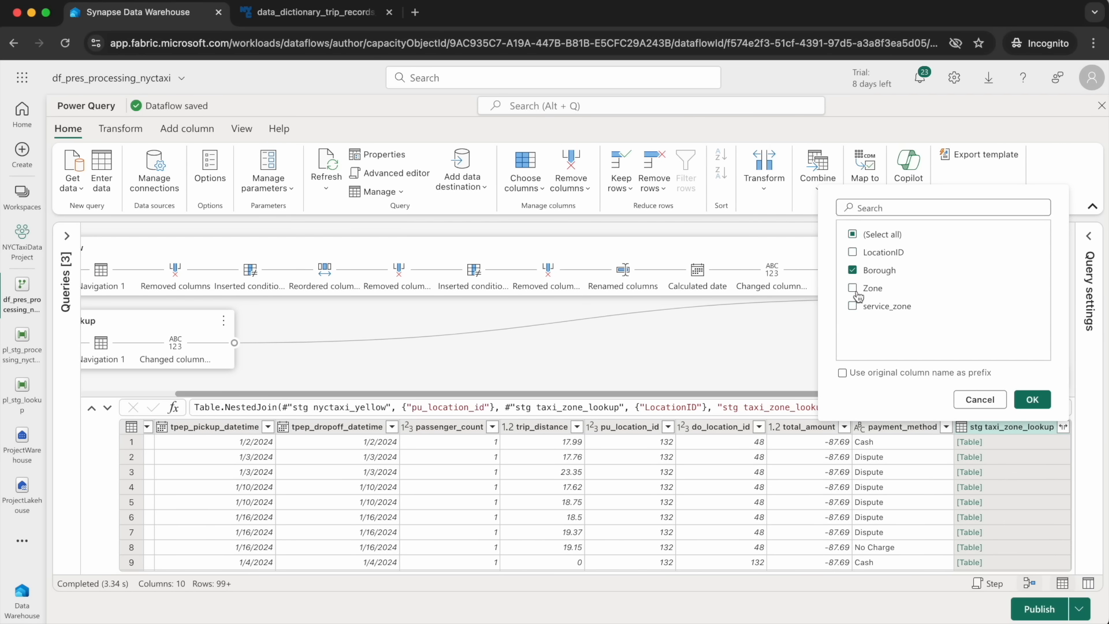
click(1032, 399)
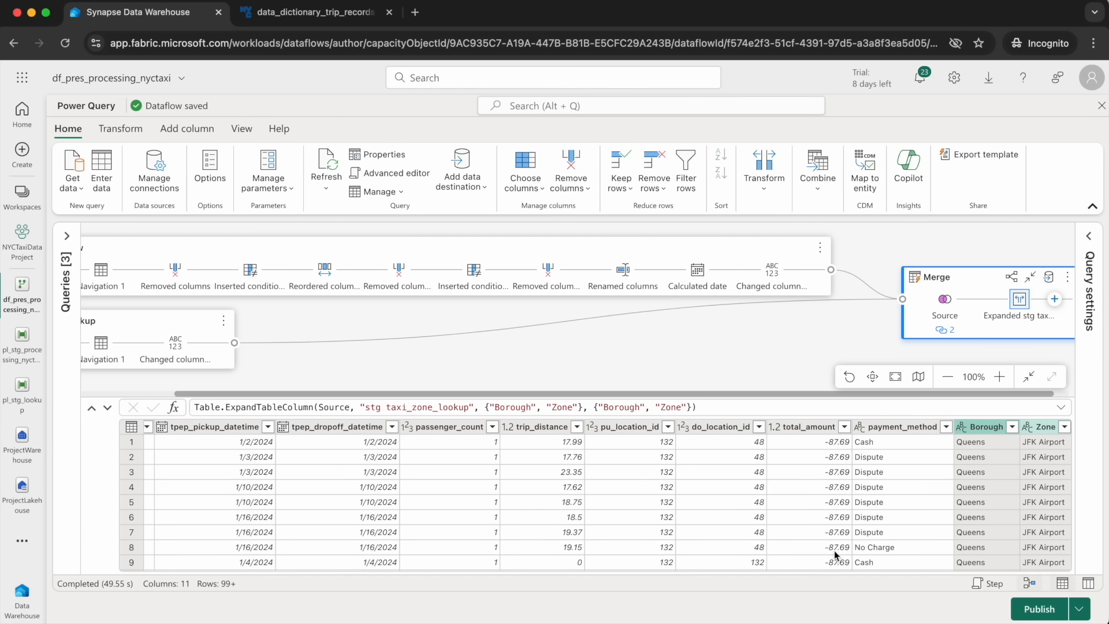
click(986, 428)
drag(986, 429, 706, 430)
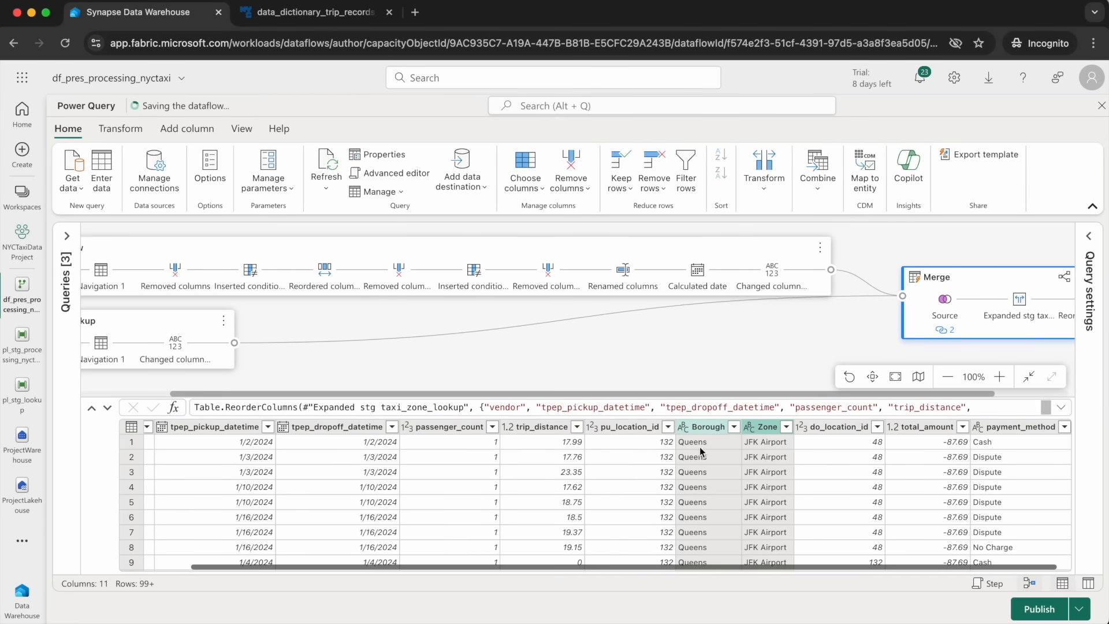
Rename the Borough column to pu_borough and the Zone column to pu_zone.
text(p)
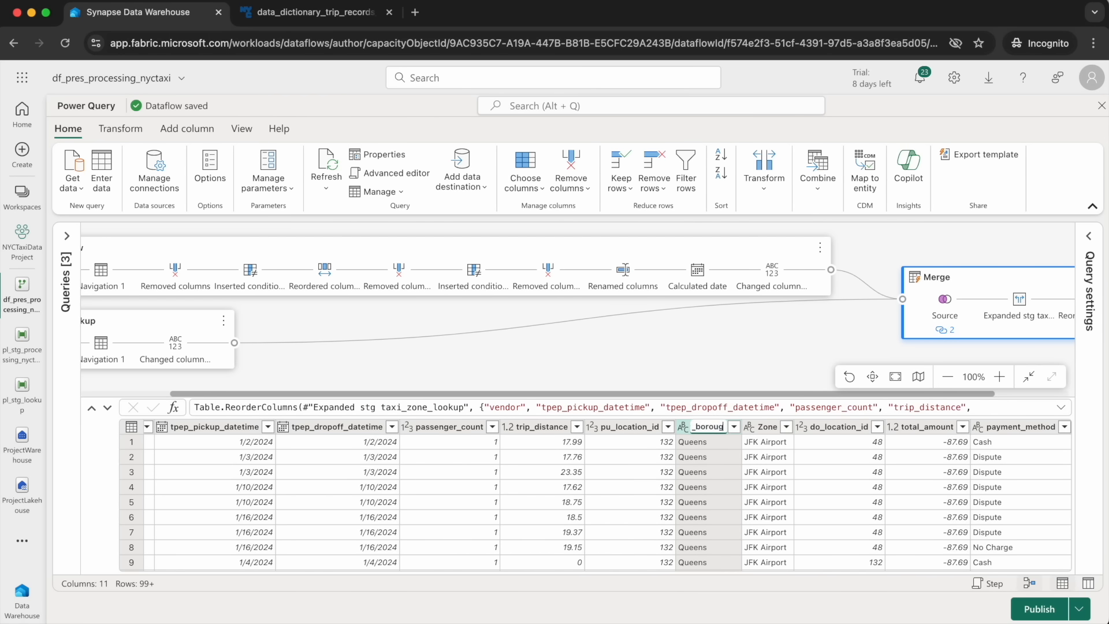
key(Return)
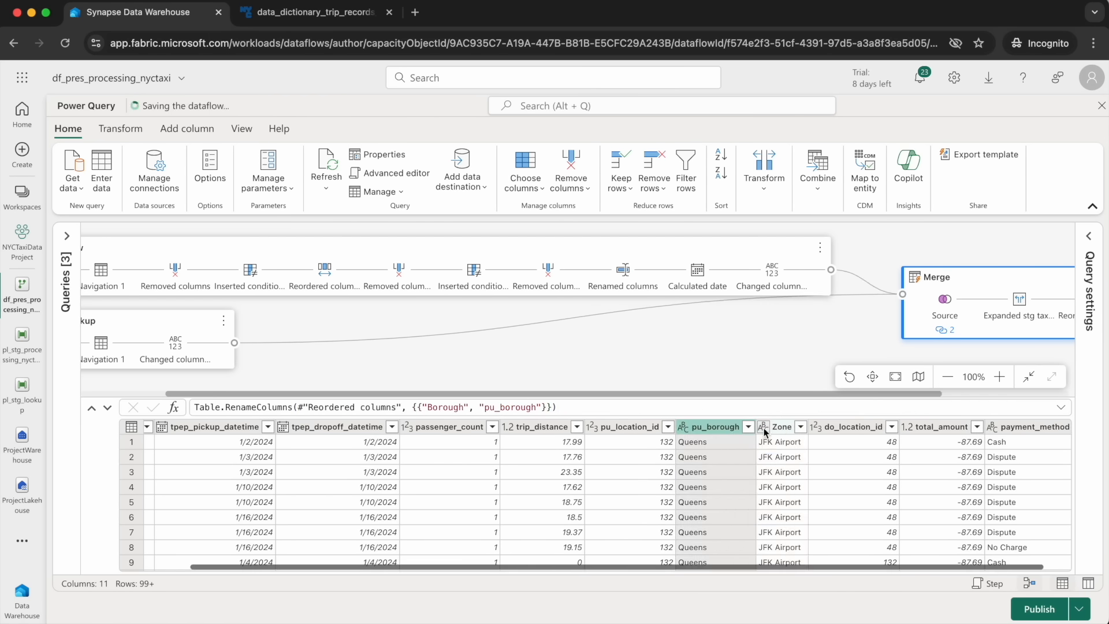
double_click(779, 429)
text(pu)
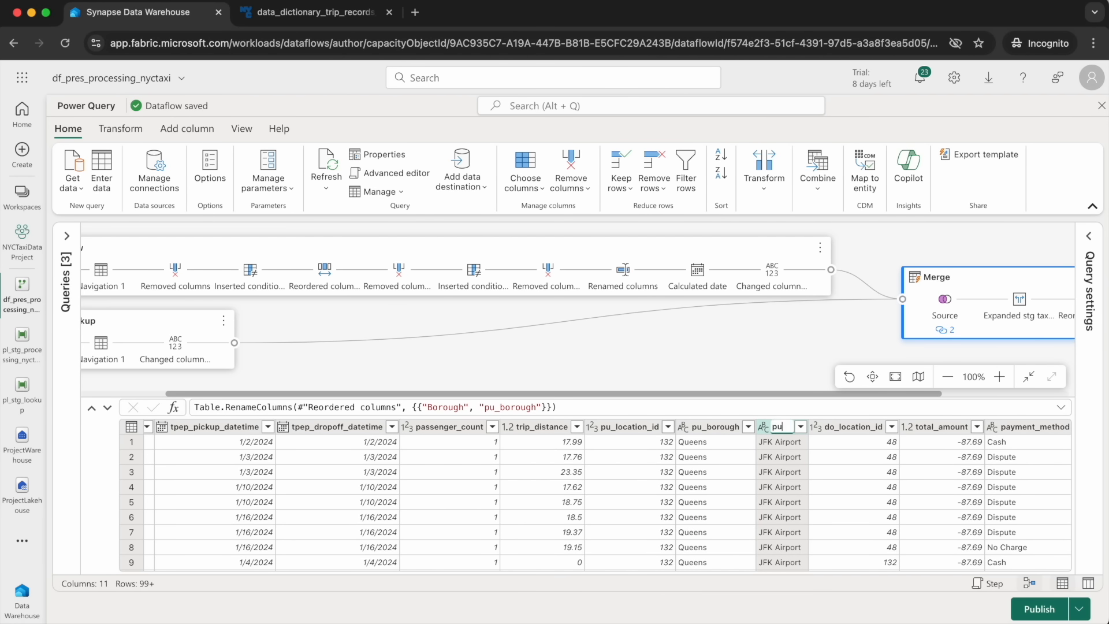
text(_zone)
Remove the pu_location_id column from the merged query.
click(623, 430)
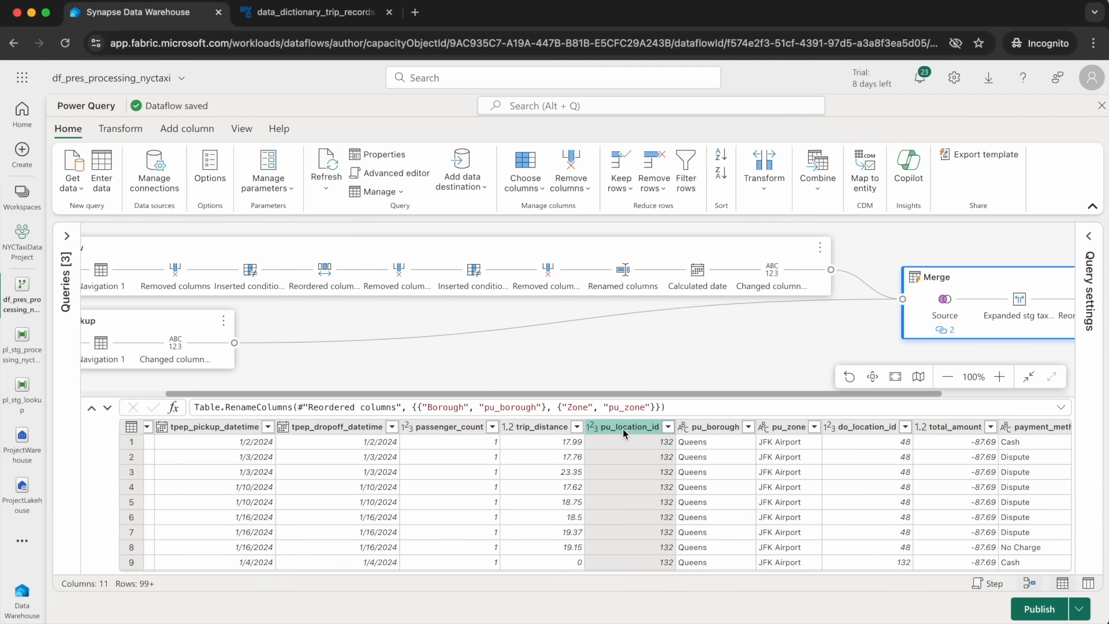
click(120, 128)
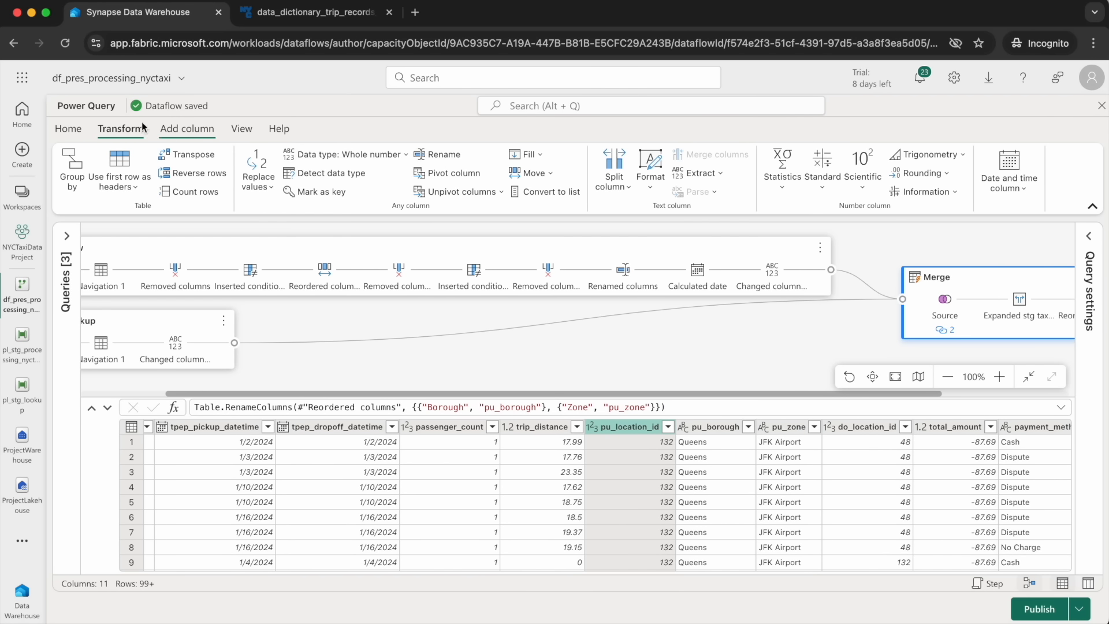
click(68, 128)
click(580, 167)
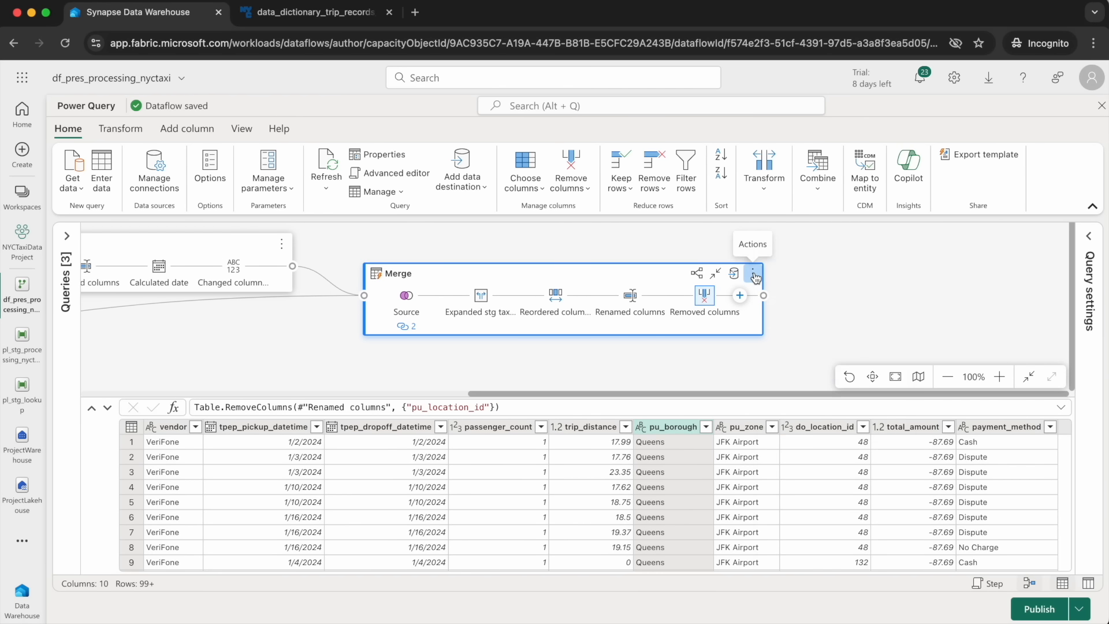
Merge the Merge query as new with stg taxi_zone_lookup, matching do_location_id to LocationID with a Left outer join.
click(754, 275)
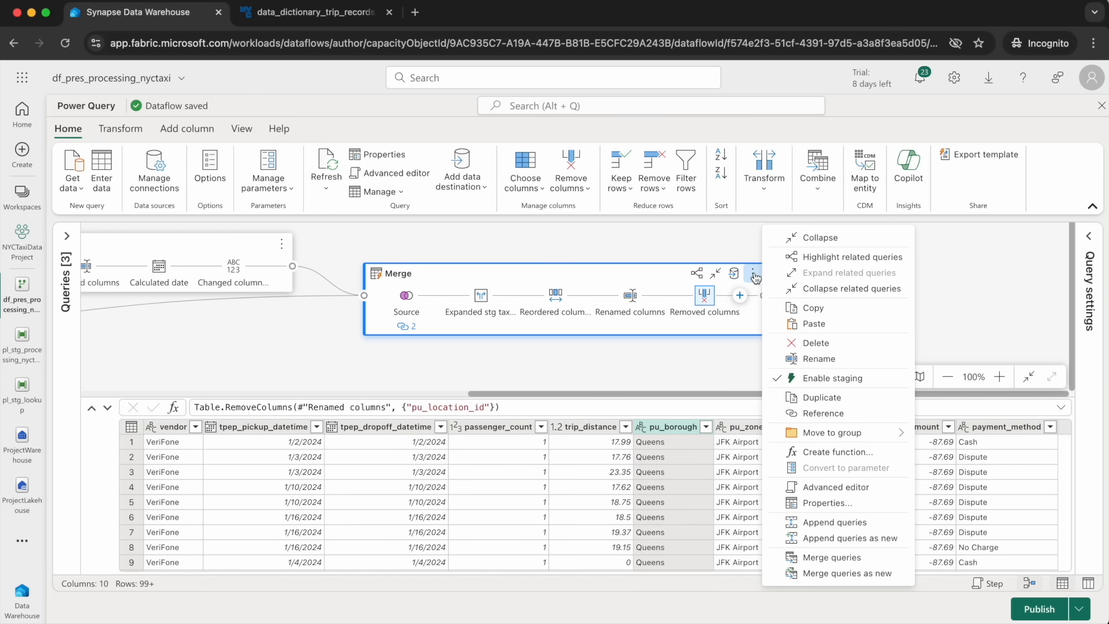
click(861, 574)
click(445, 333)
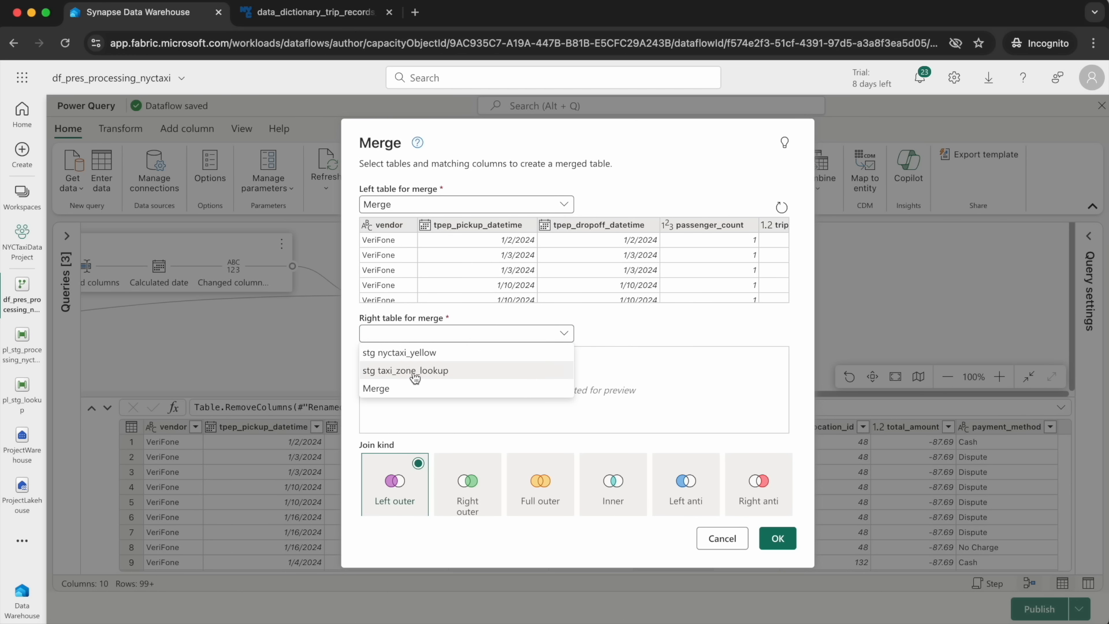
click(414, 371)
scroll(598, 290, right, 15)
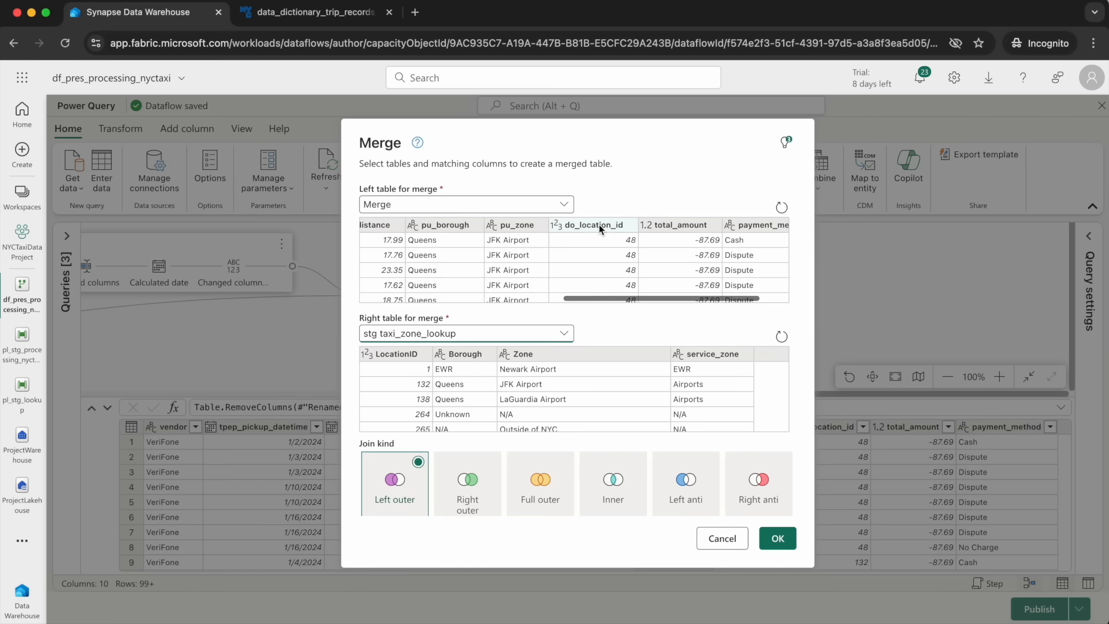
click(599, 224)
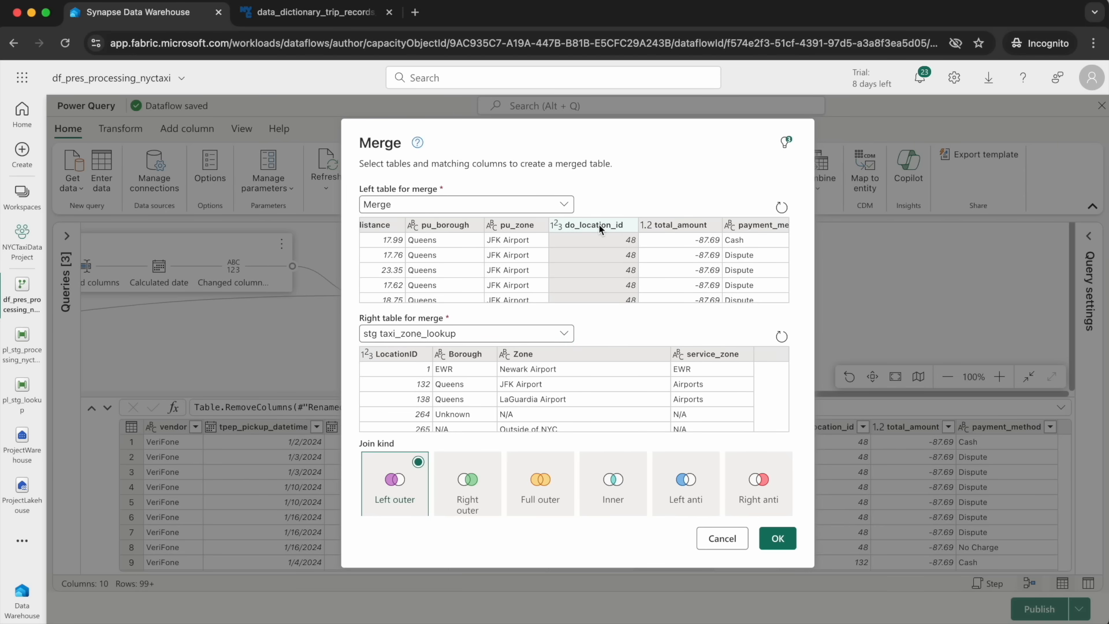
click(399, 357)
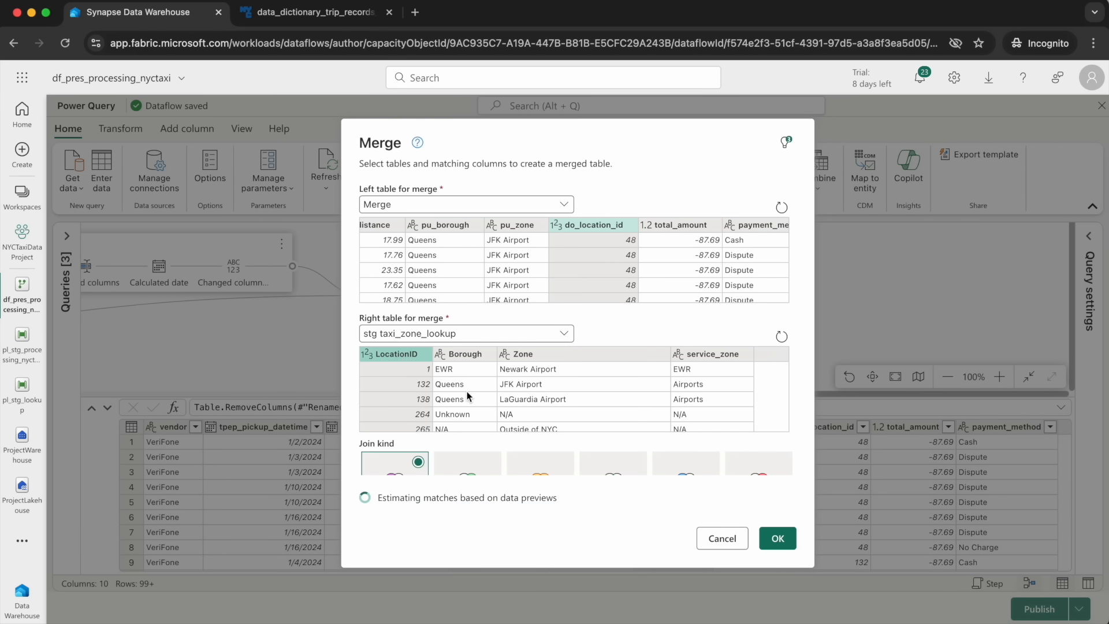
scroll(462, 397, down, 5)
scroll(390, 445, down, 2)
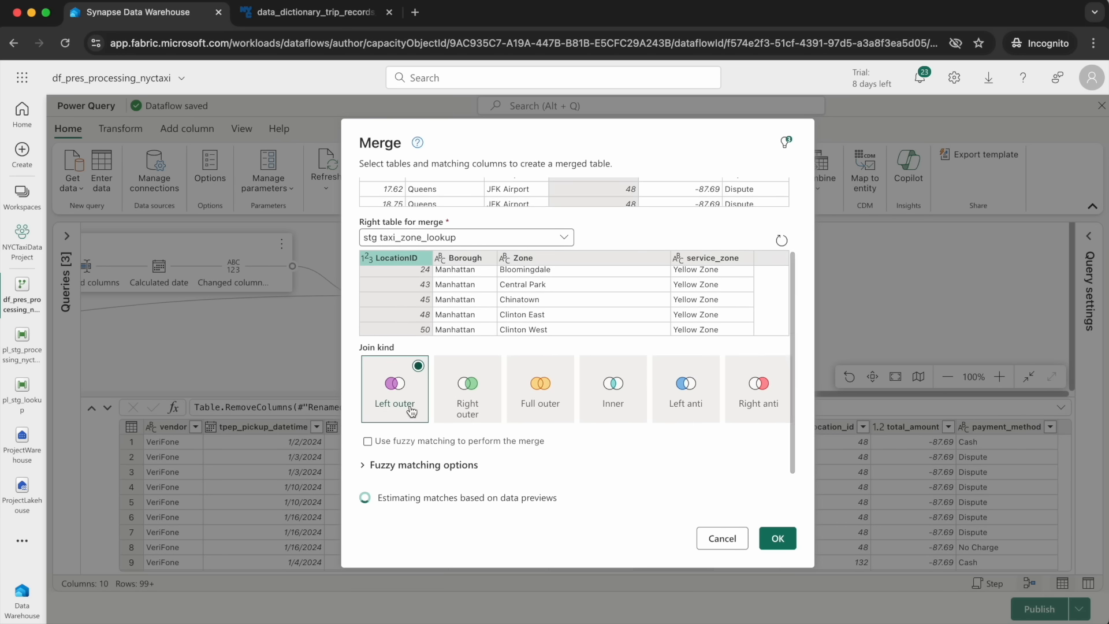
click(778, 539)
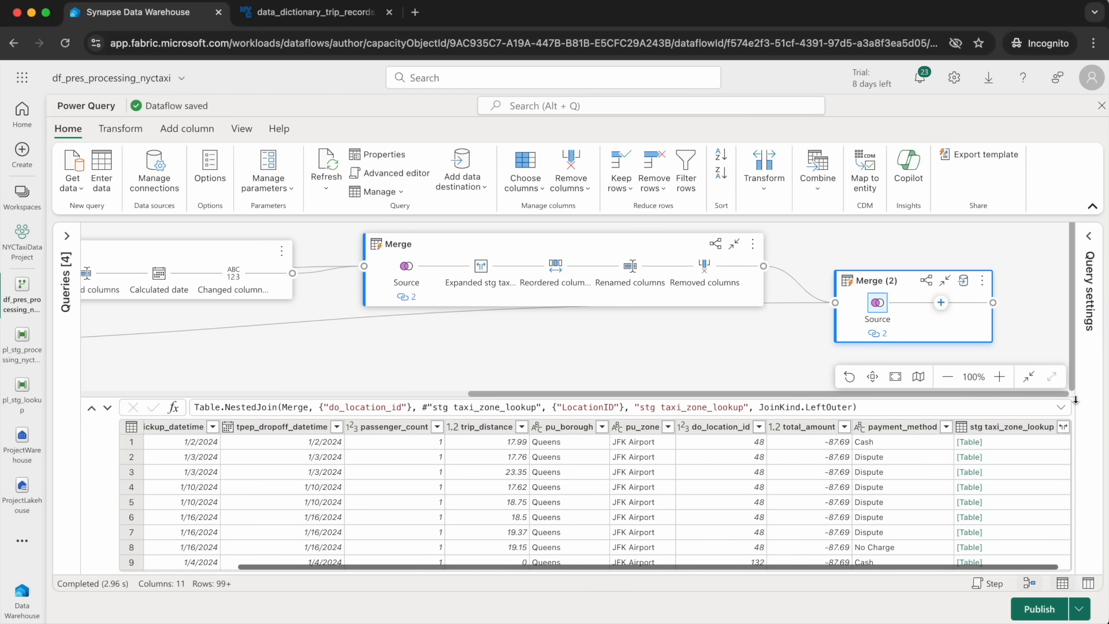
Expand only Borough and Zone from the stg taxi_zone_lookup column, without the original column name as prefix.
click(1064, 426)
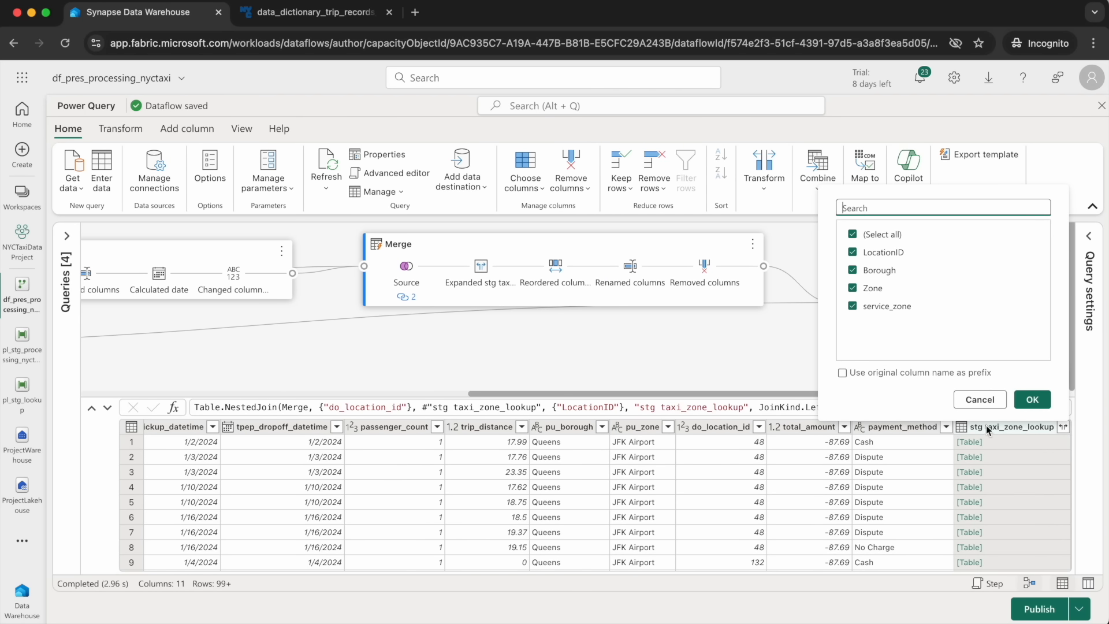
click(852, 234)
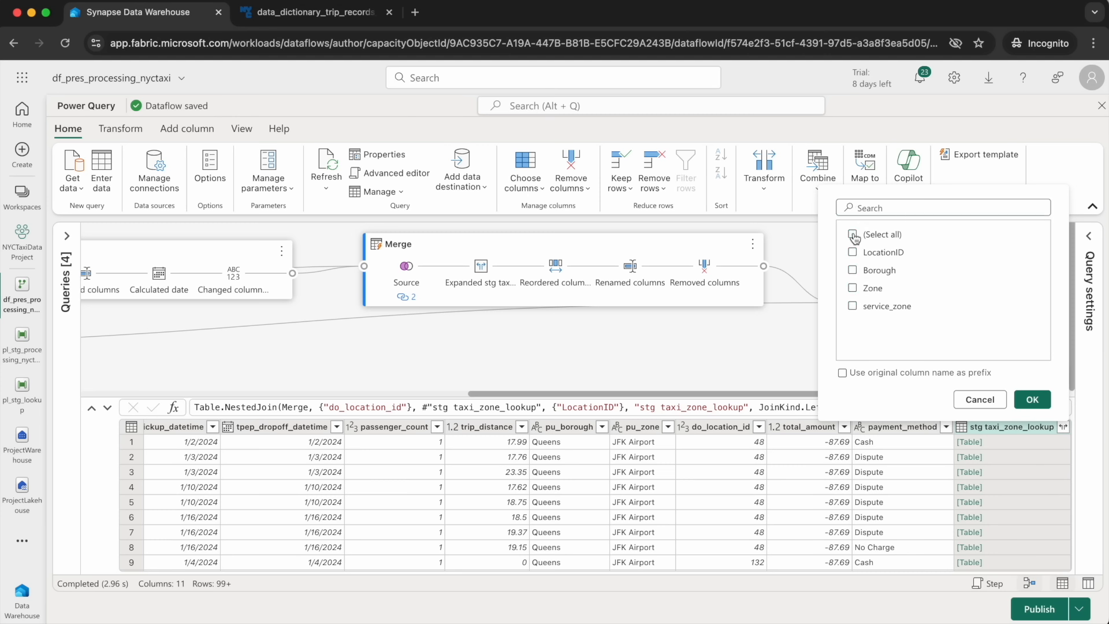
click(854, 270)
click(1031, 399)
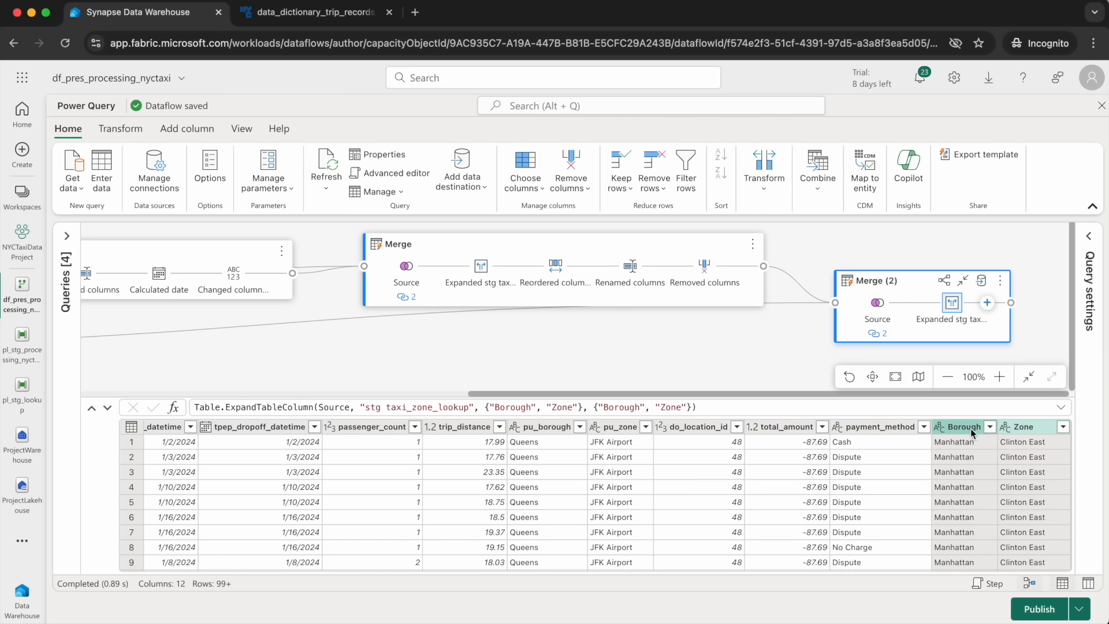
Rename the Borough column to do_borough and the Zone column to do_zone.
double_click(972, 431)
text(do)
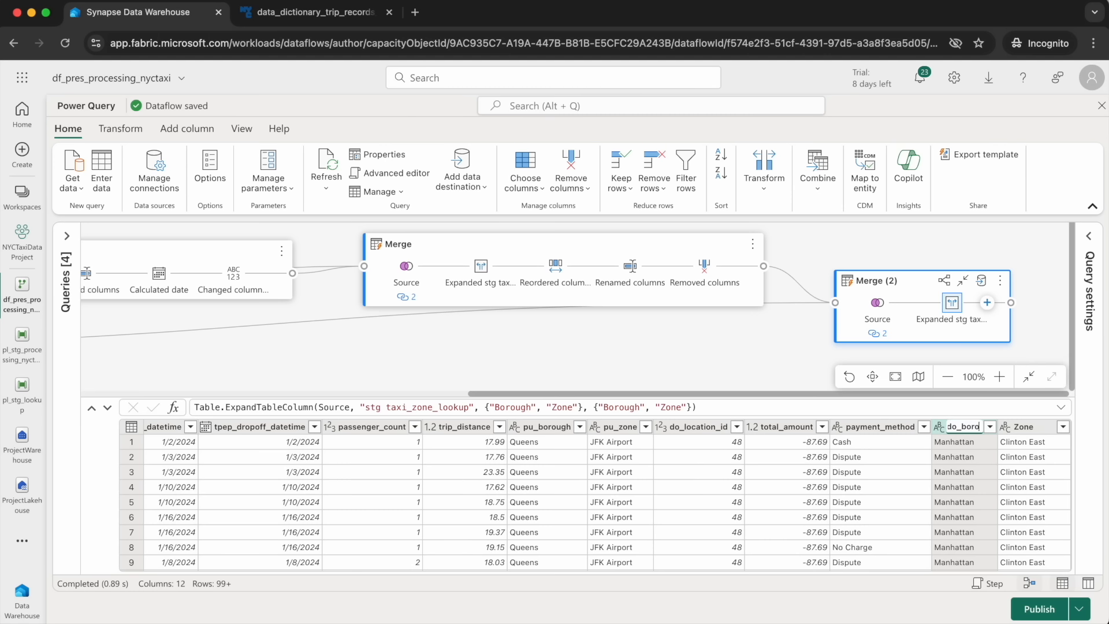
text(_borough)
key(Return)
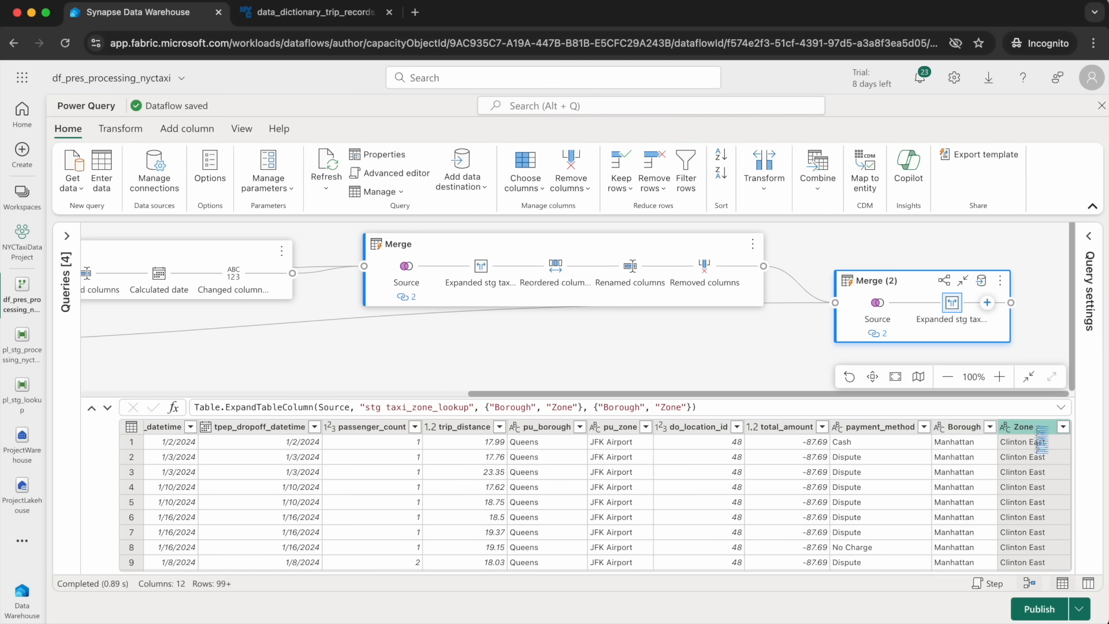
double_click(1031, 427)
text(do_zone)
key(Return)
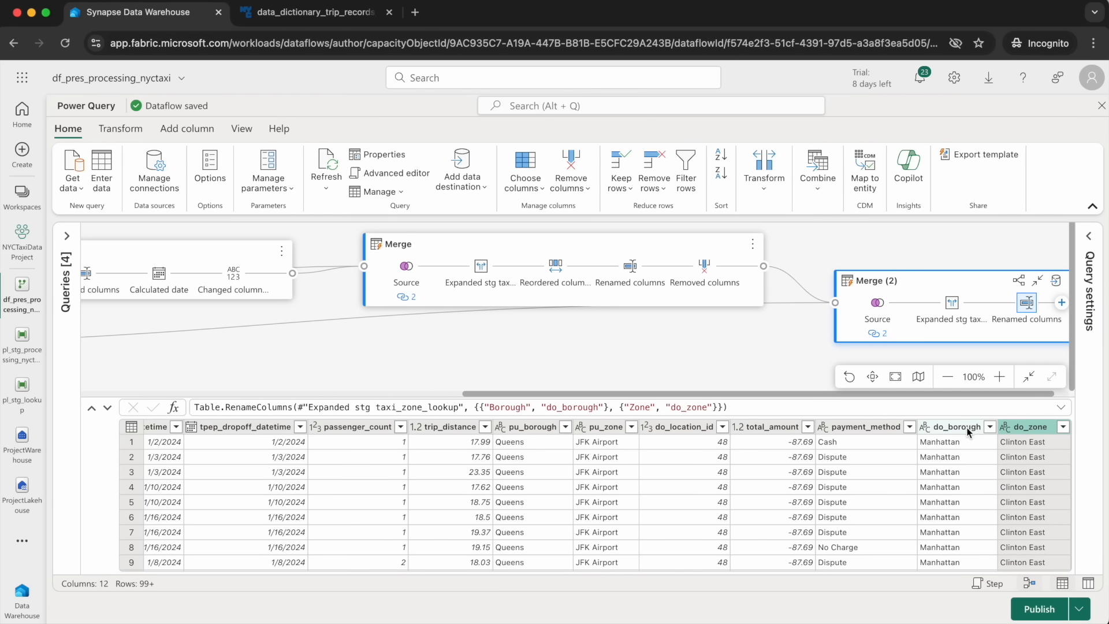
Move do_zone and do_borough directly after do_location_id and remove the do_location_id column.
ctrl+click(968, 431)
drag(968, 431, 774, 431)
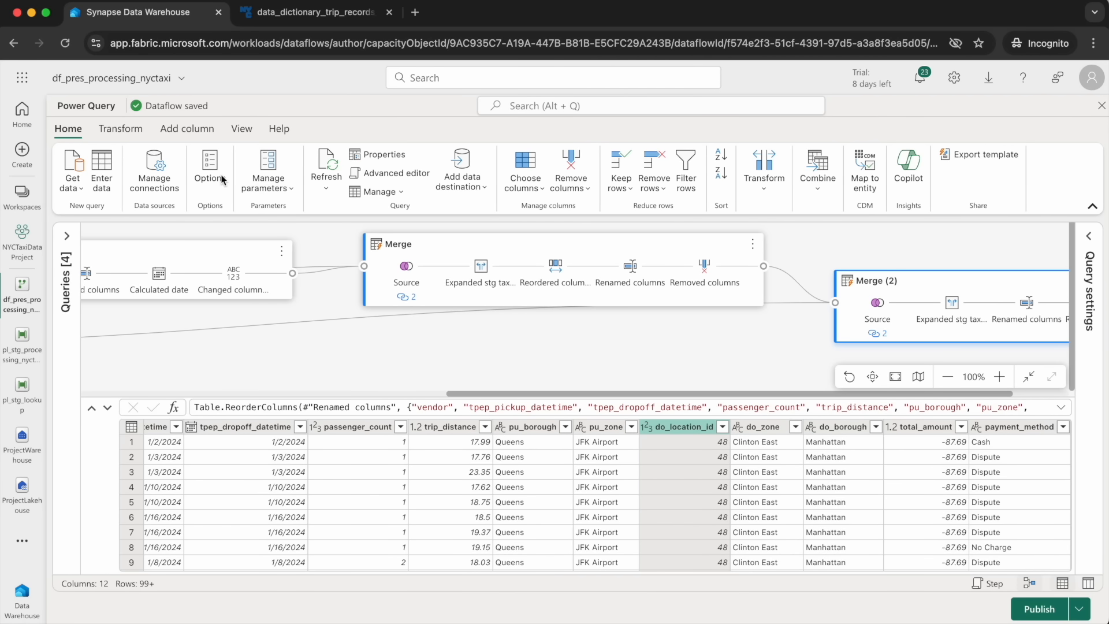
click(571, 168)
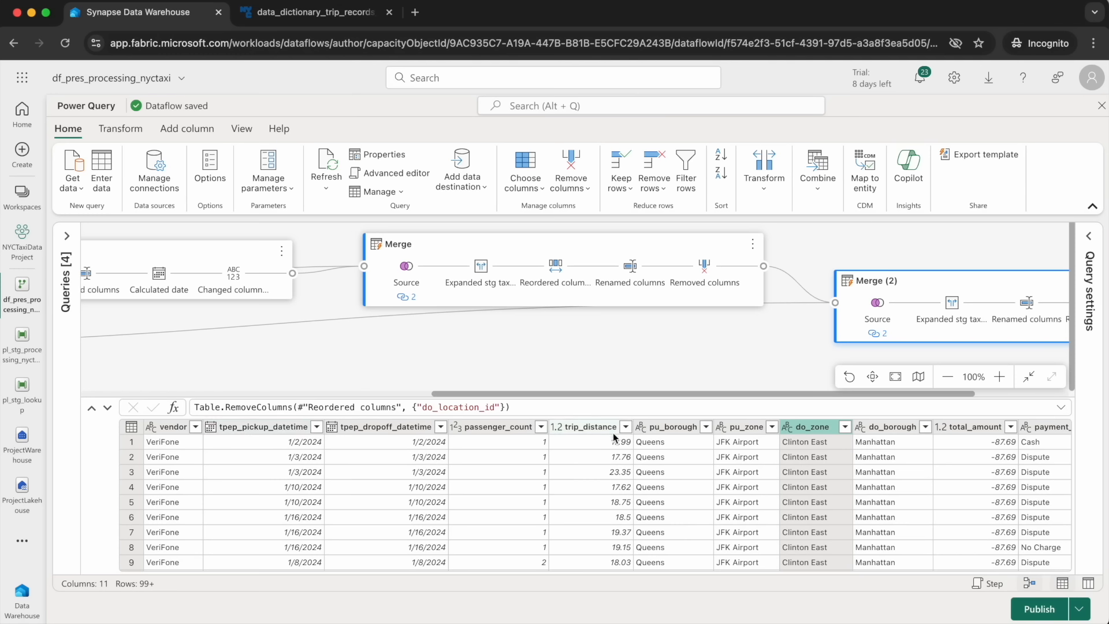
Move the pu_borough and pu_zone columns together directly after tpep_dropoff_datetime.
click(684, 427)
ctrl+click(729, 428)
drag(729, 428, 507, 427)
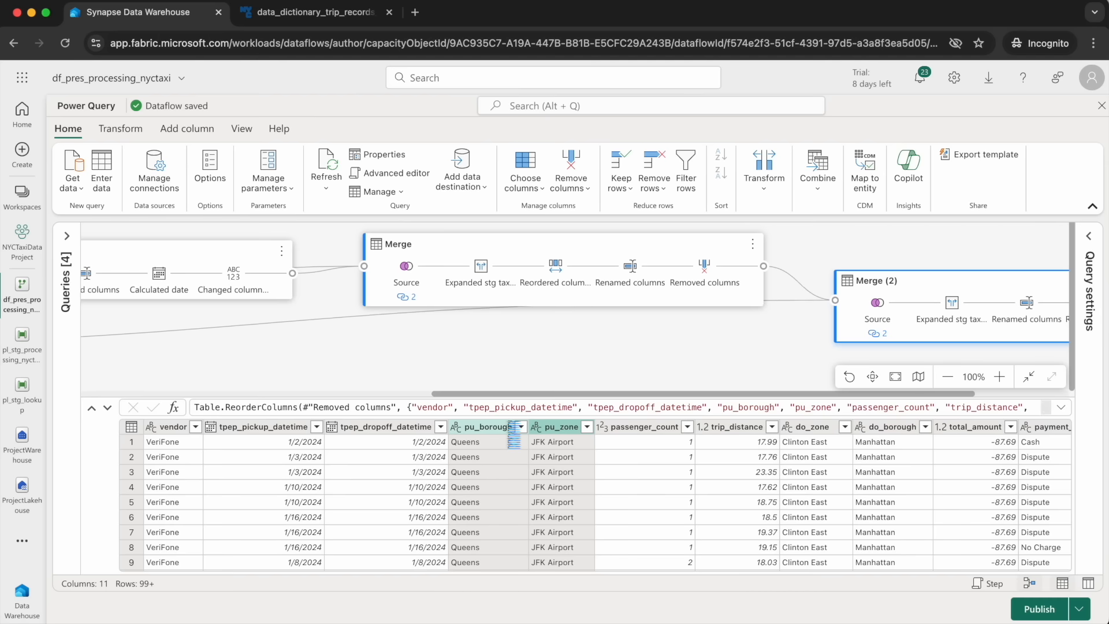
Move do_zone and do_borough directly after pu_zone, and place payment_method between do_borough and passenger_count.
click(808, 430)
ctrl+click(876, 427)
drag(875, 427, 651, 432)
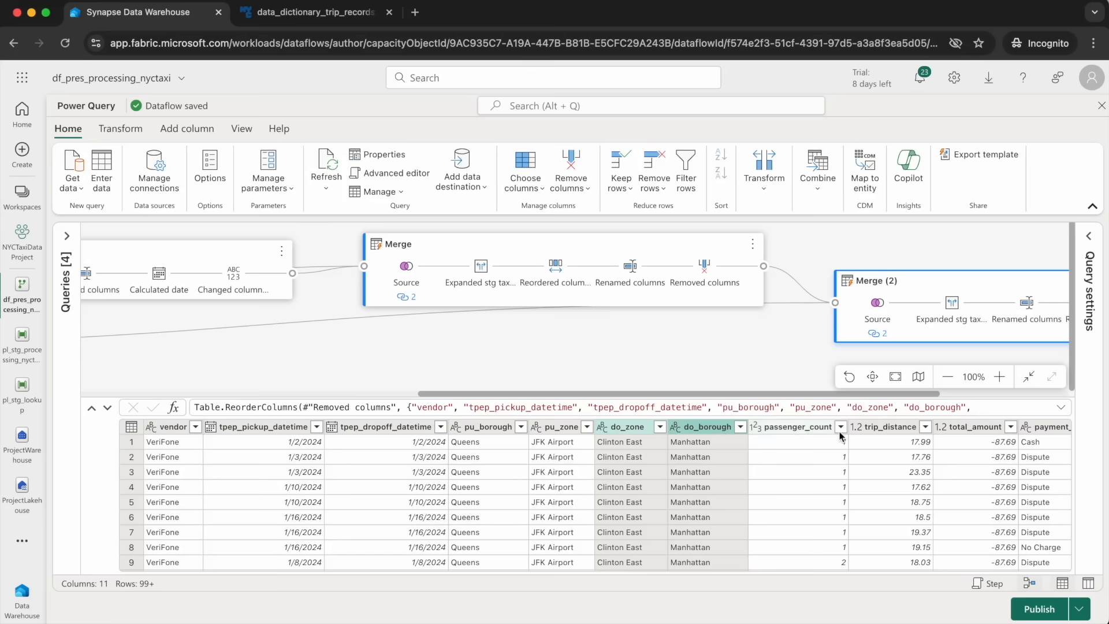
drag(1019, 428, 774, 430)
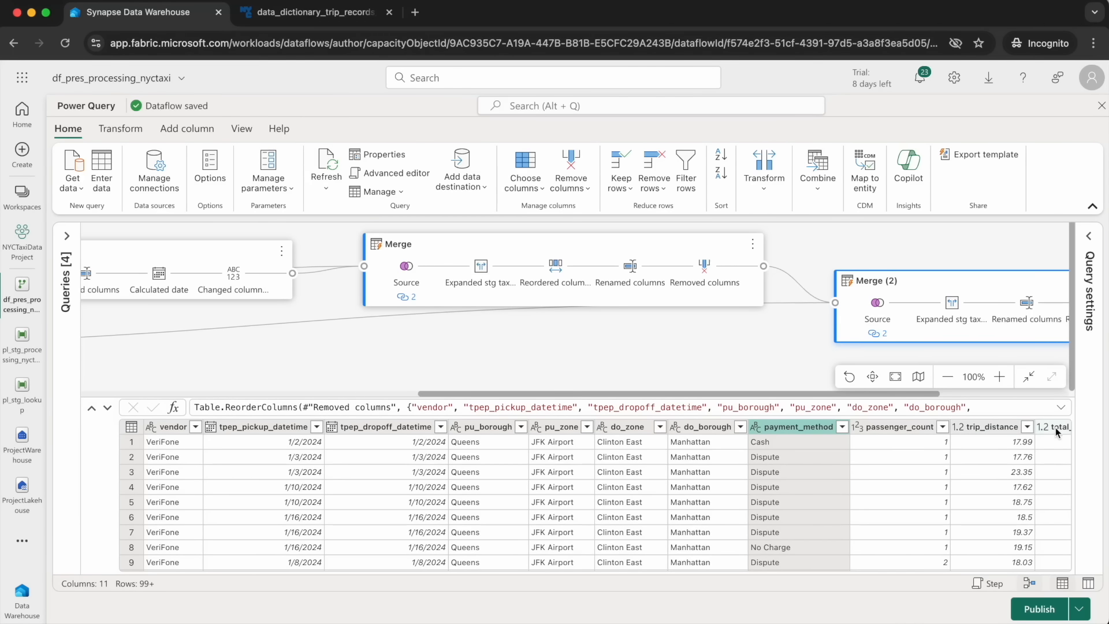
scroll(895, 469, right, 2)
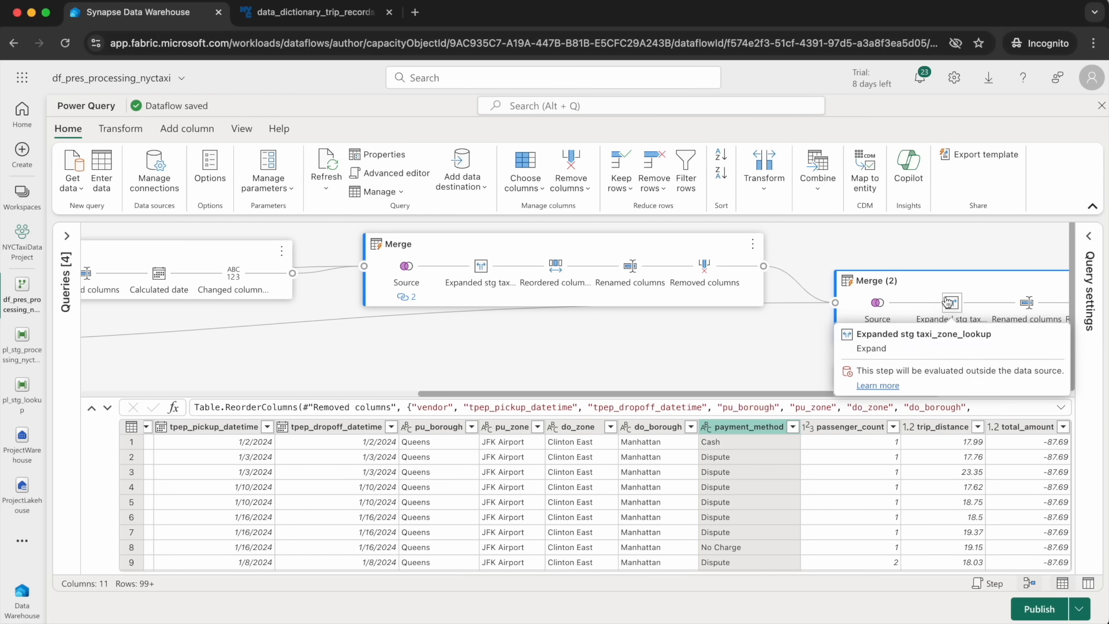
Add a Warehouse data destination to the Merge (2) query, targeting the existing nyctaxi_yellow table in ProjectWarehouse.
click(860, 291)
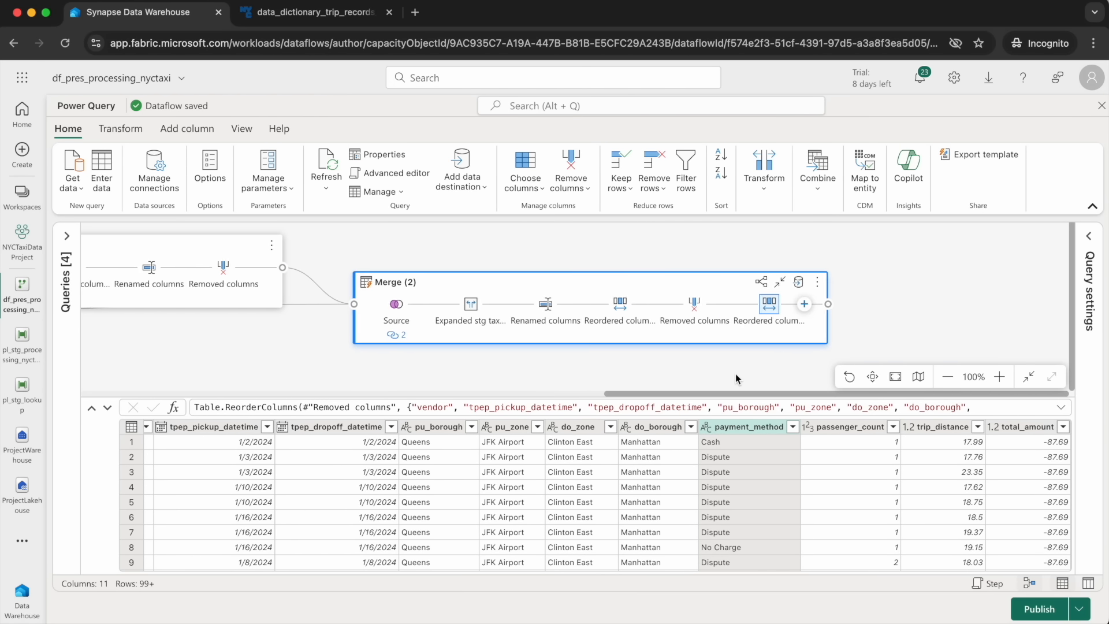
click(734, 304)
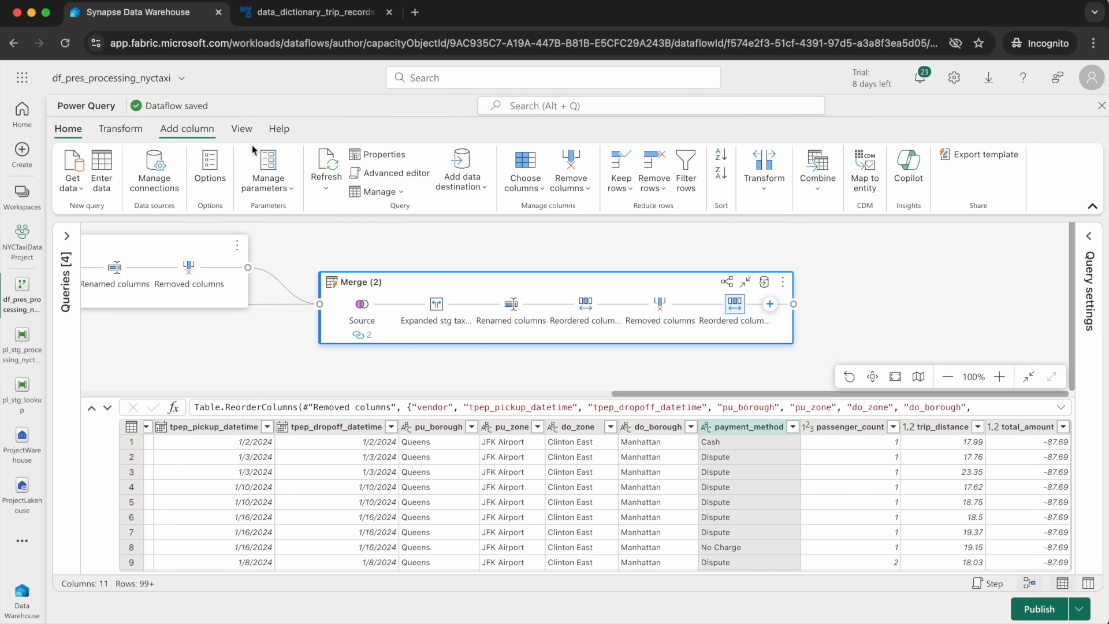
click(464, 191)
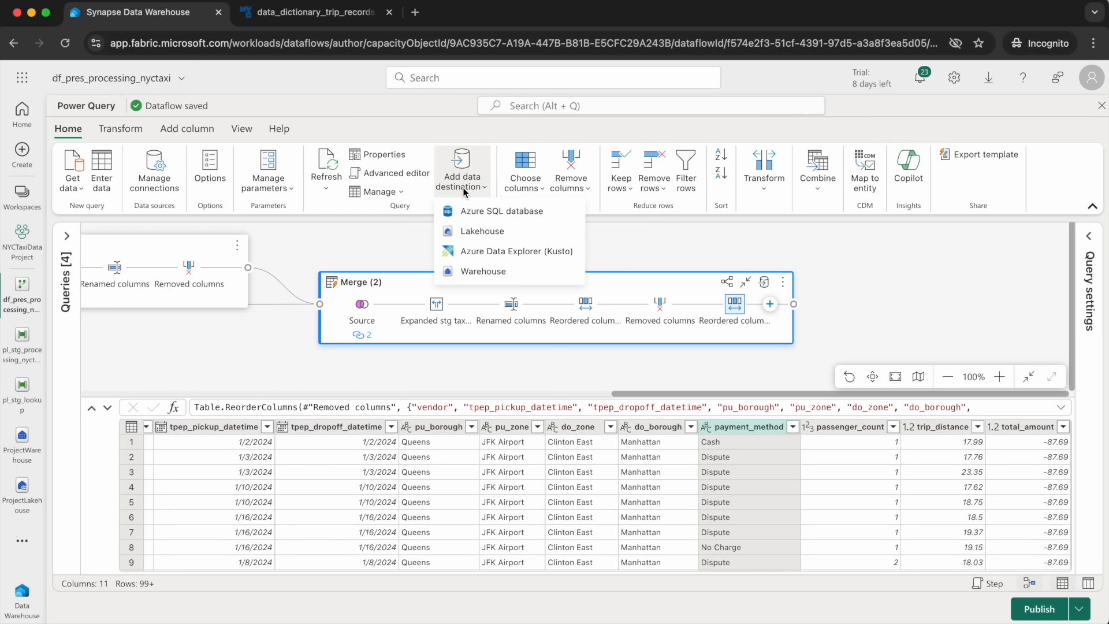
click(484, 271)
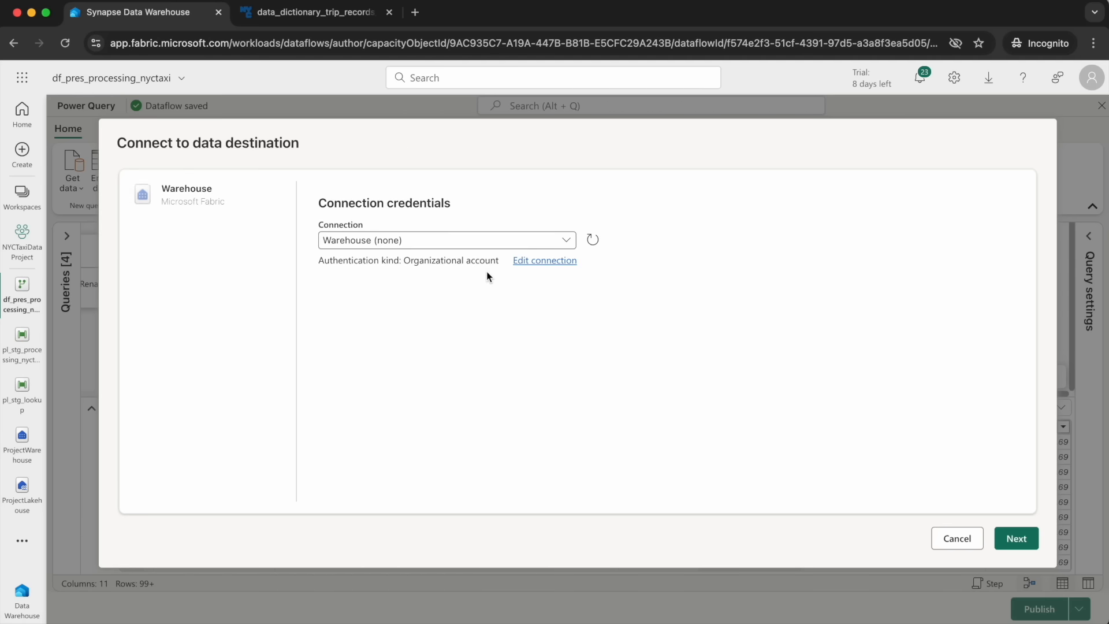
click(1012, 536)
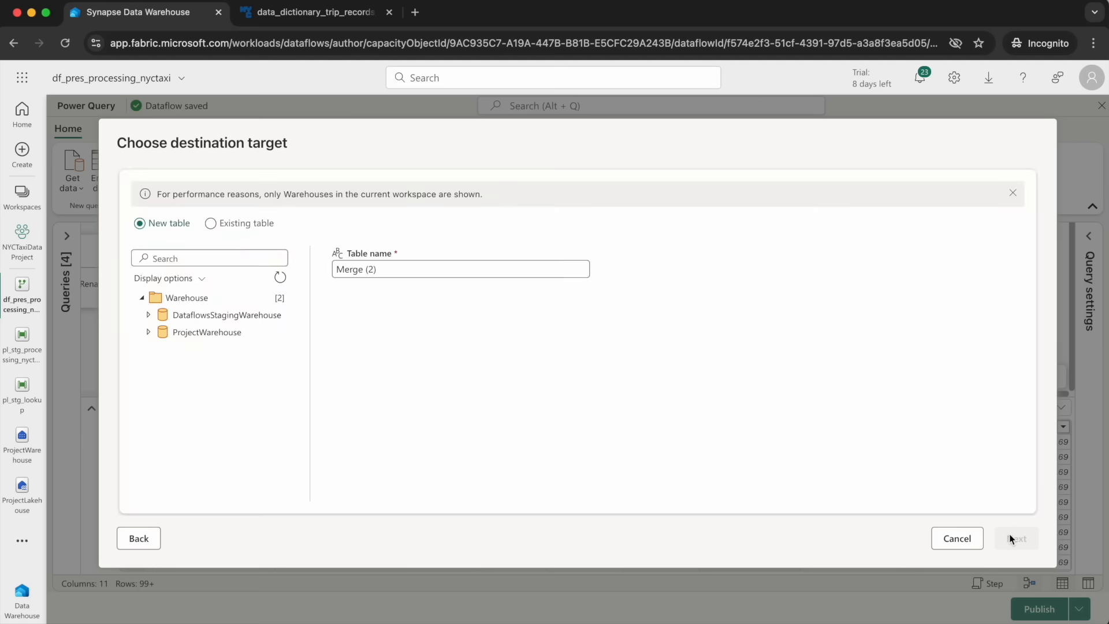
click(238, 225)
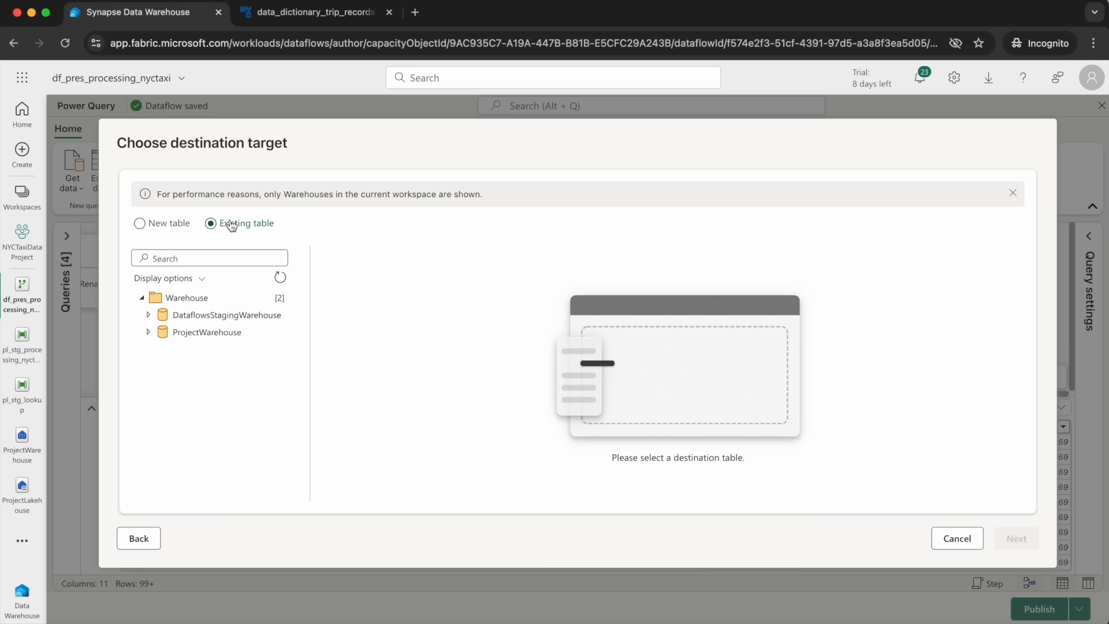
click(149, 333)
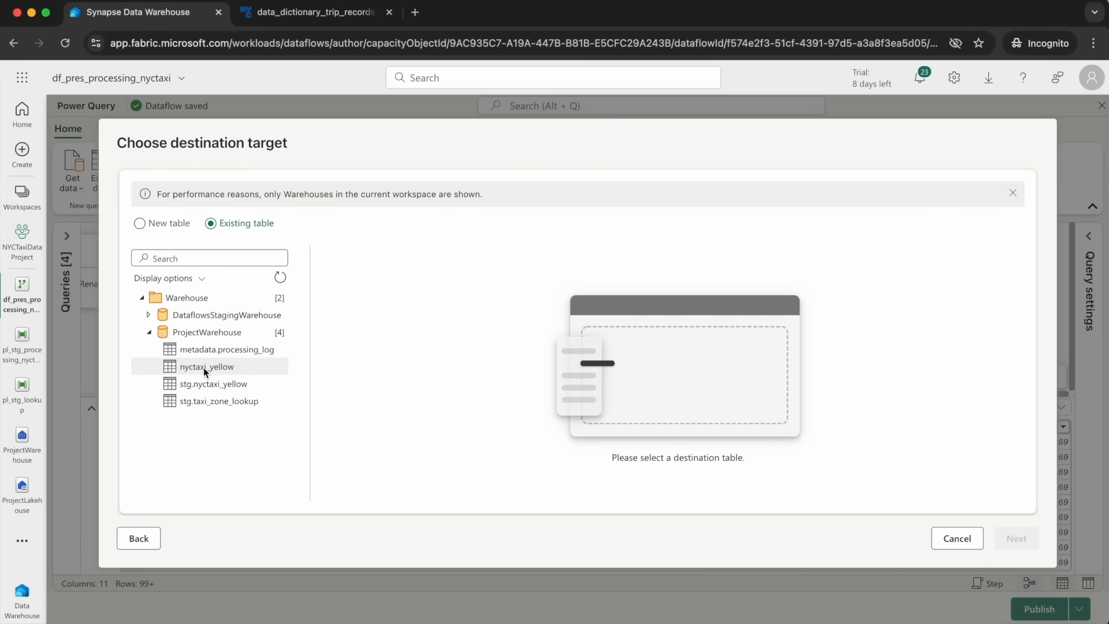
click(203, 367)
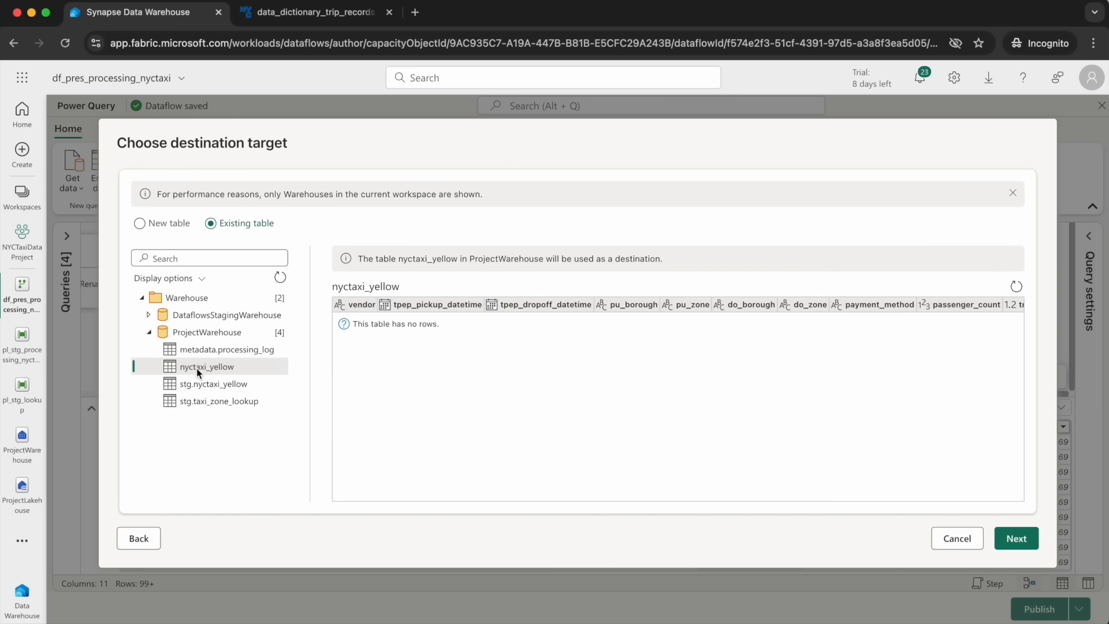
click(1005, 538)
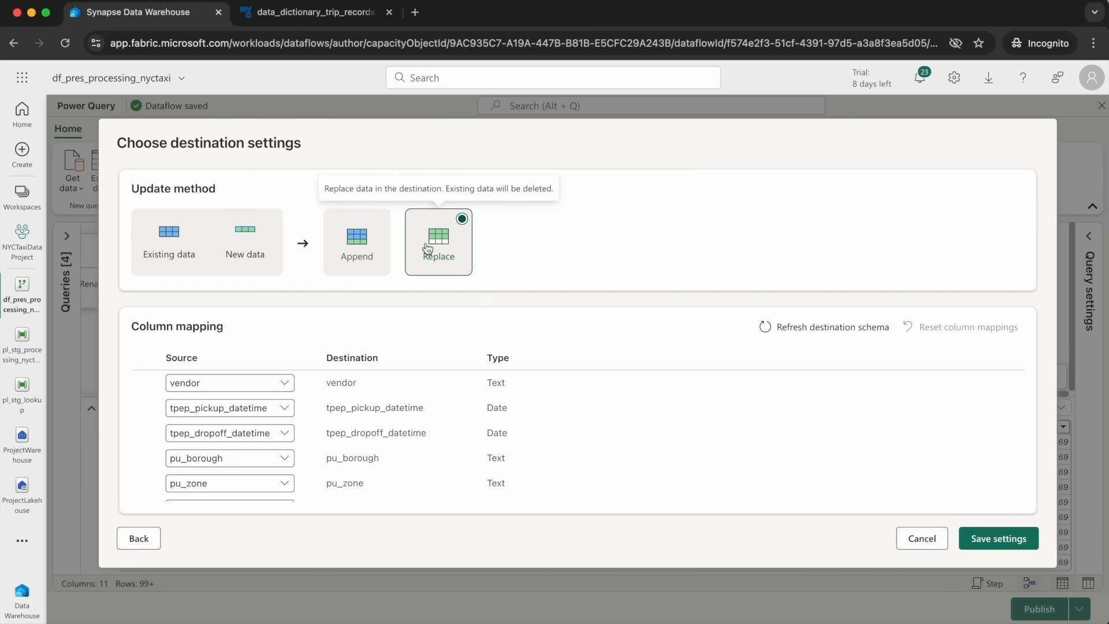
Save the destination settings with the Append update method after checking the column mapping, and publish the dataflow.
click(370, 245)
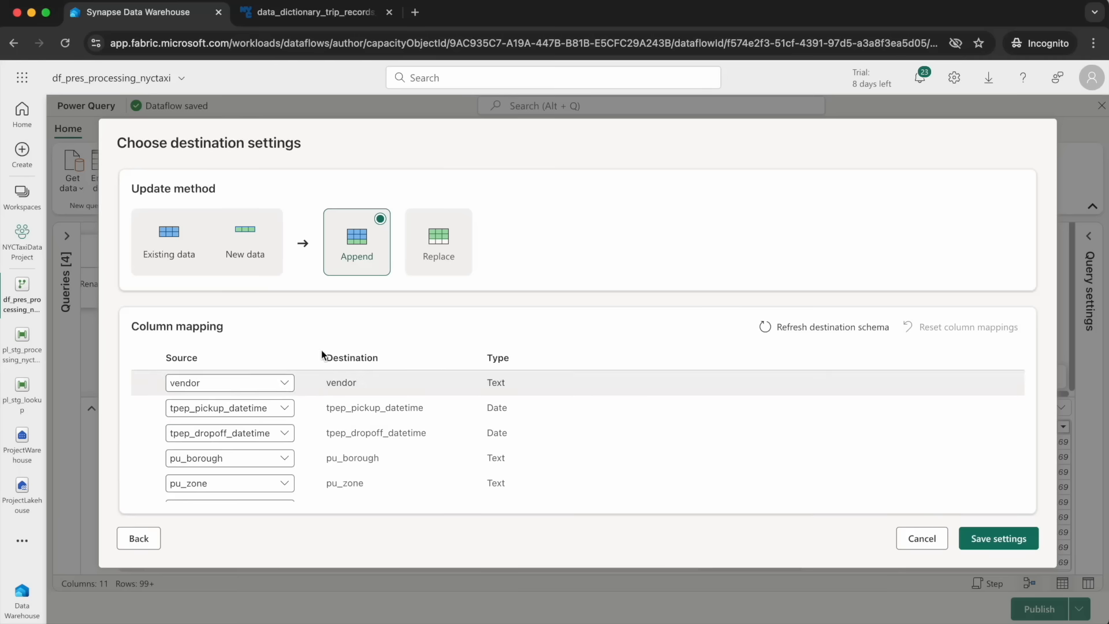
scroll(404, 407, down, 5)
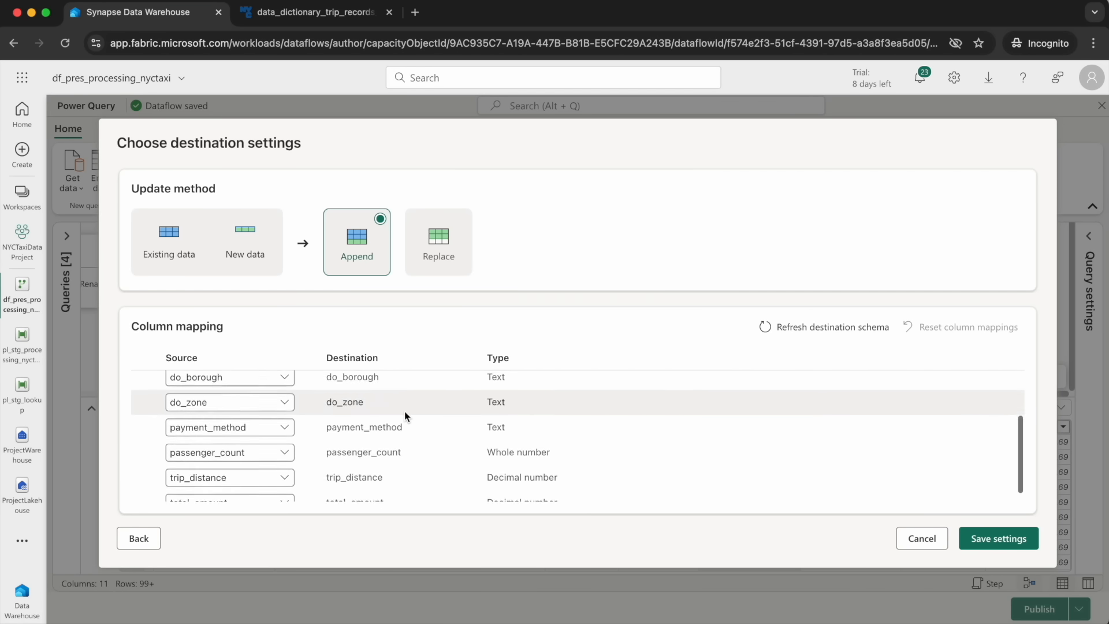
scroll(393, 469, up, 5)
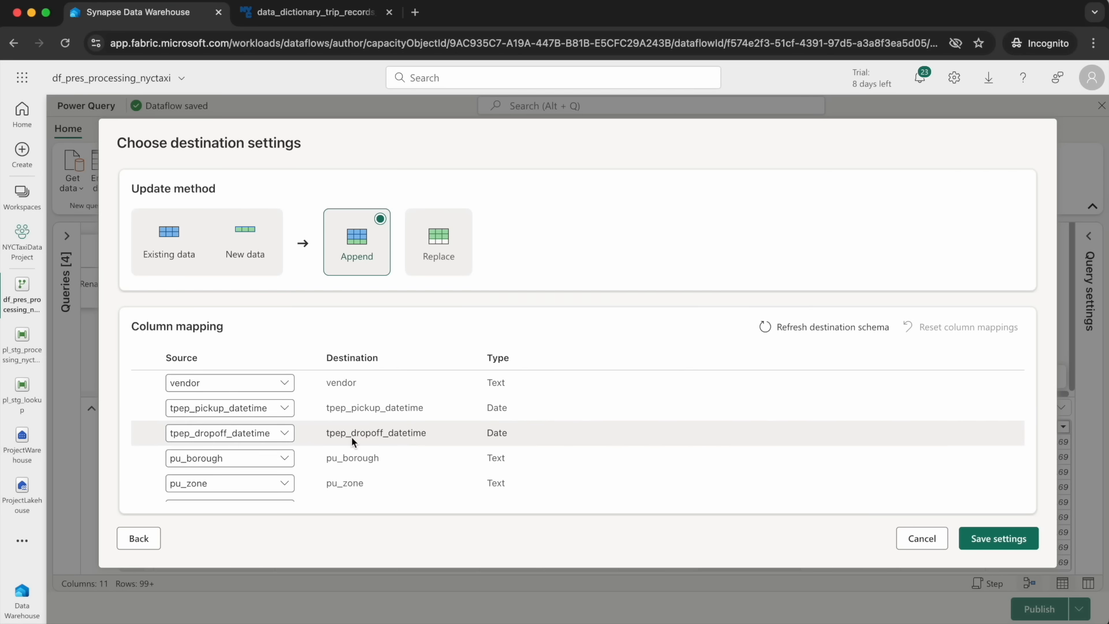
scroll(354, 441, down, 5)
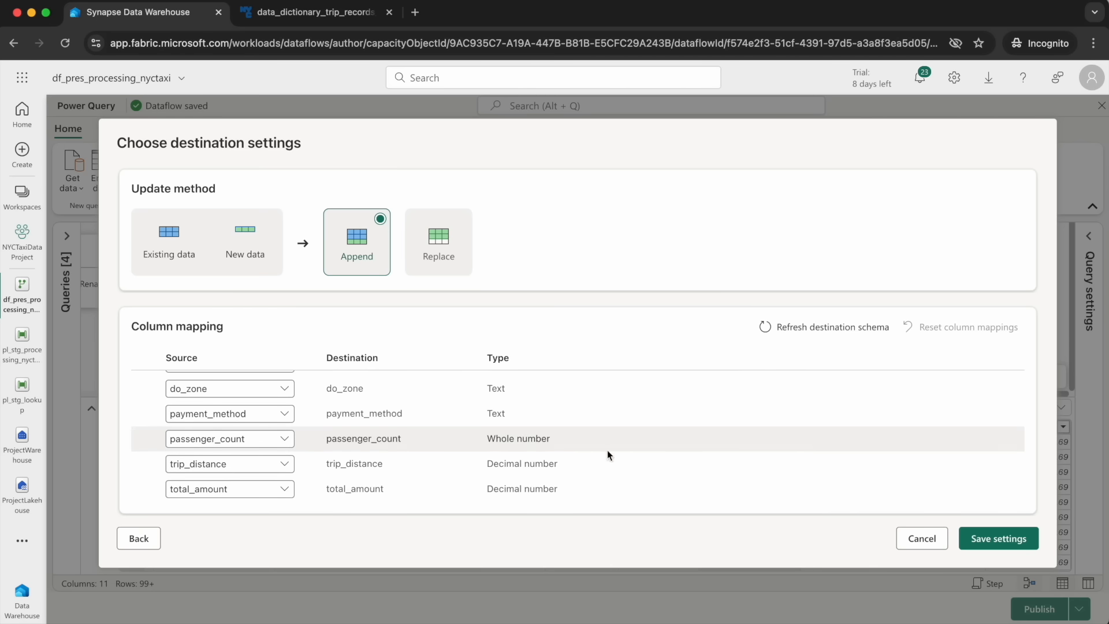
click(992, 545)
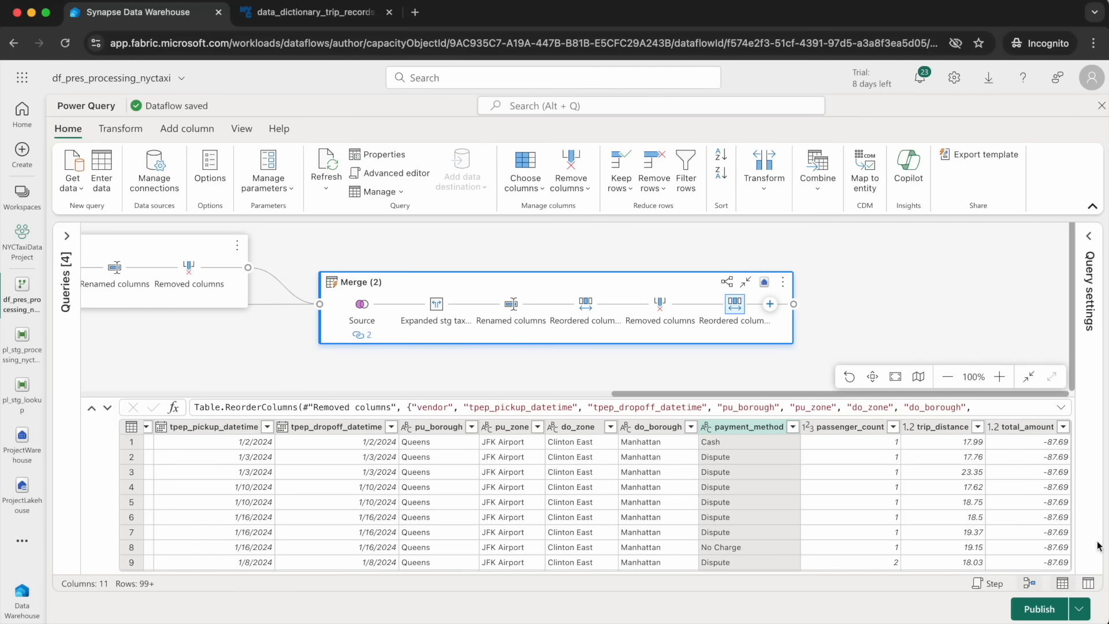
click(1039, 609)
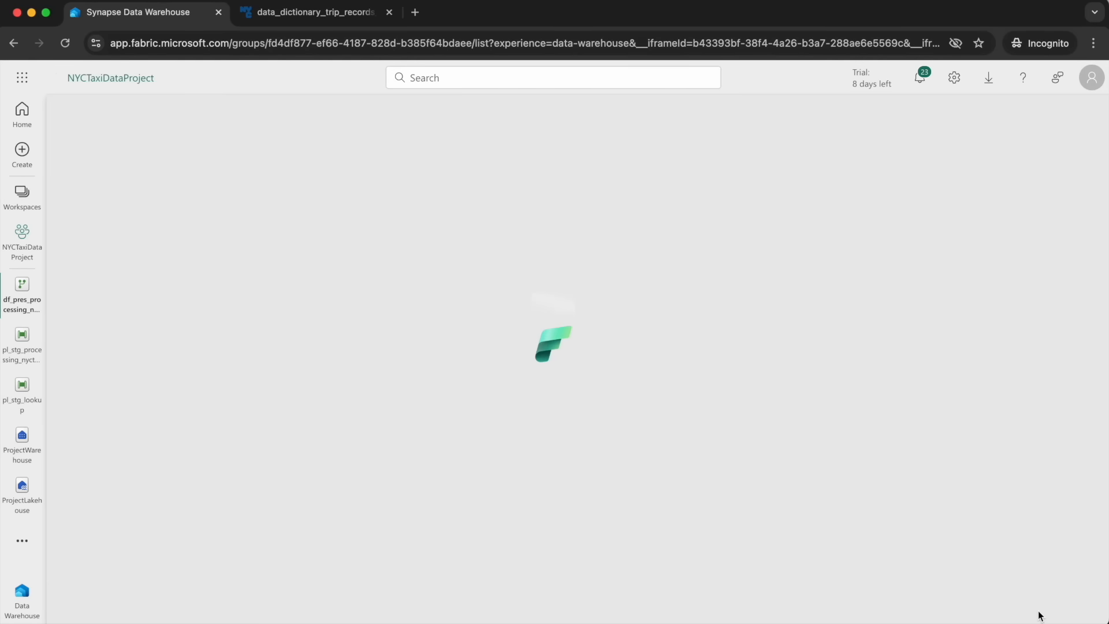
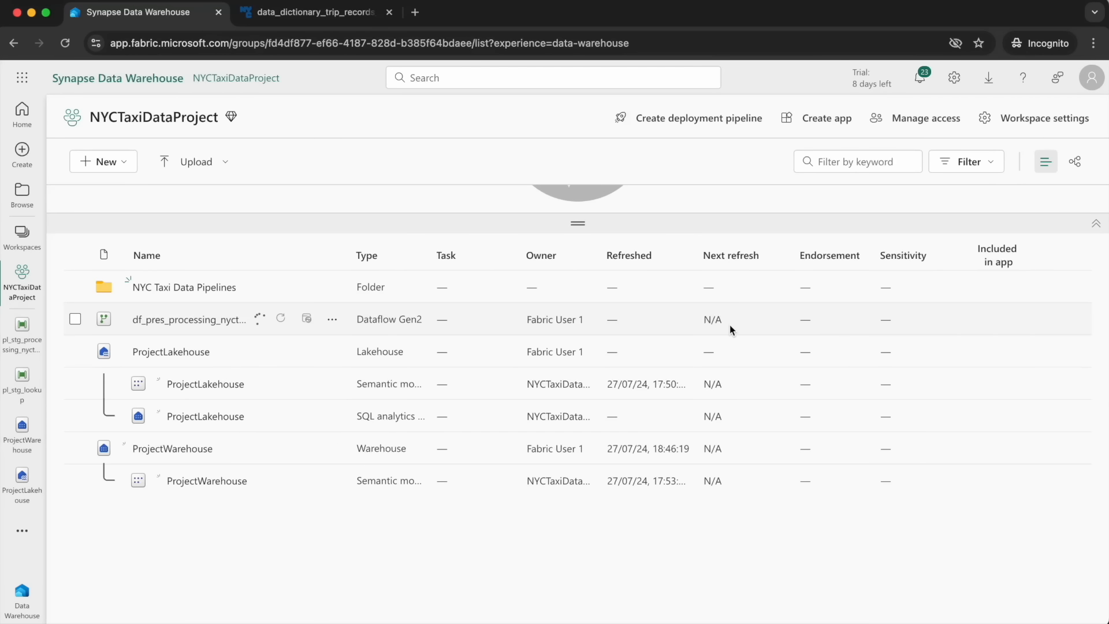
Preview the nyctaxi_yellow table in ProjectWarehouse and check the refresh history of the df_pres_processing_nyctaxi dataflow.
click(18, 440)
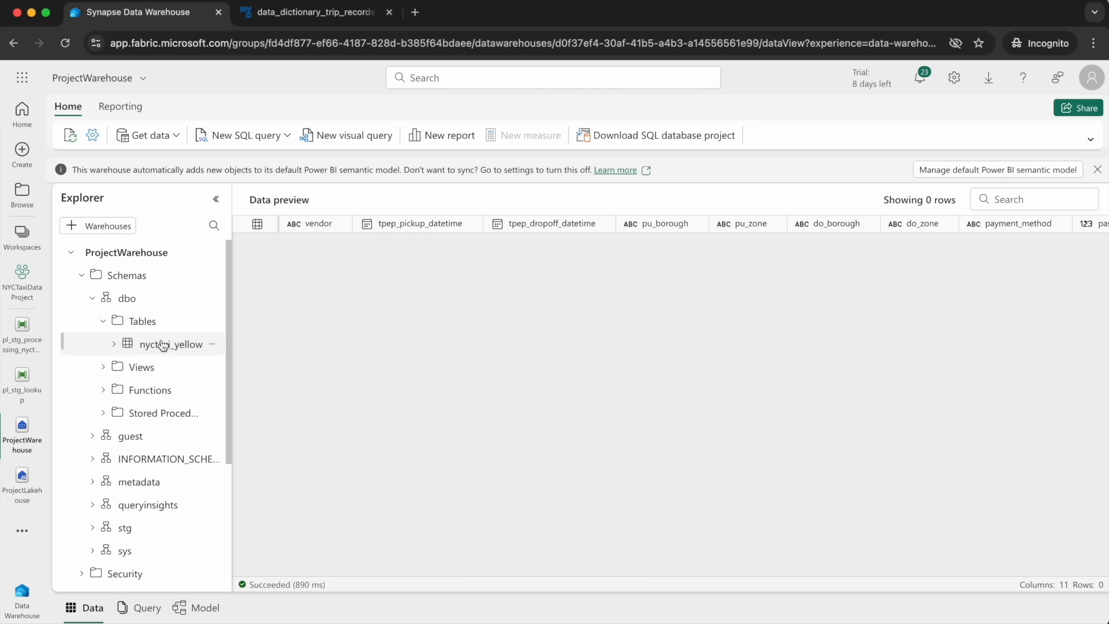
click(162, 346)
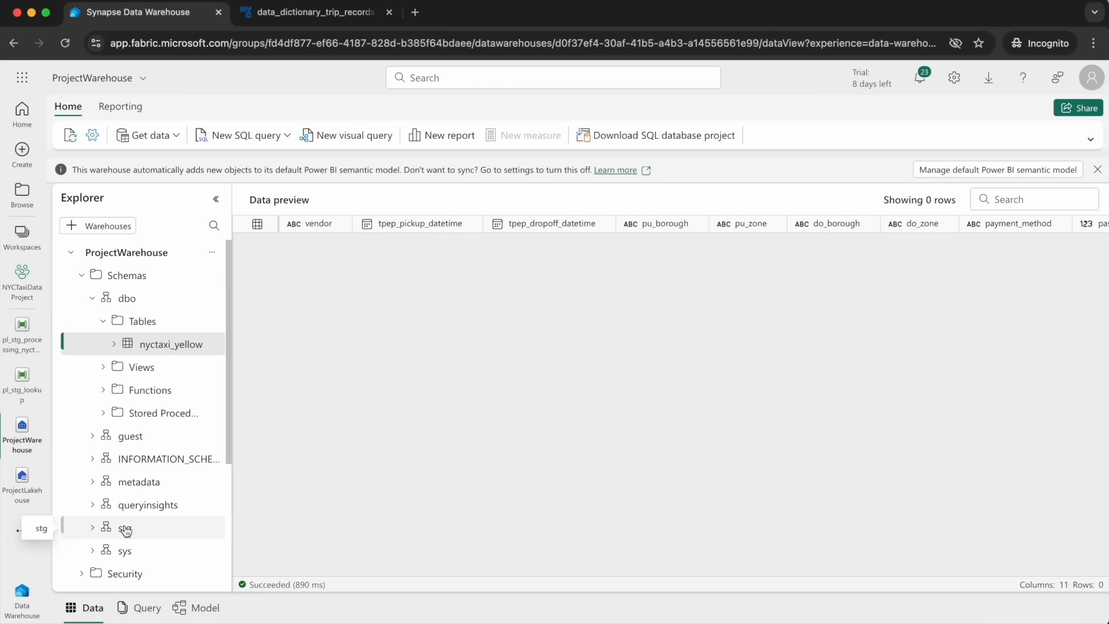
click(22, 278)
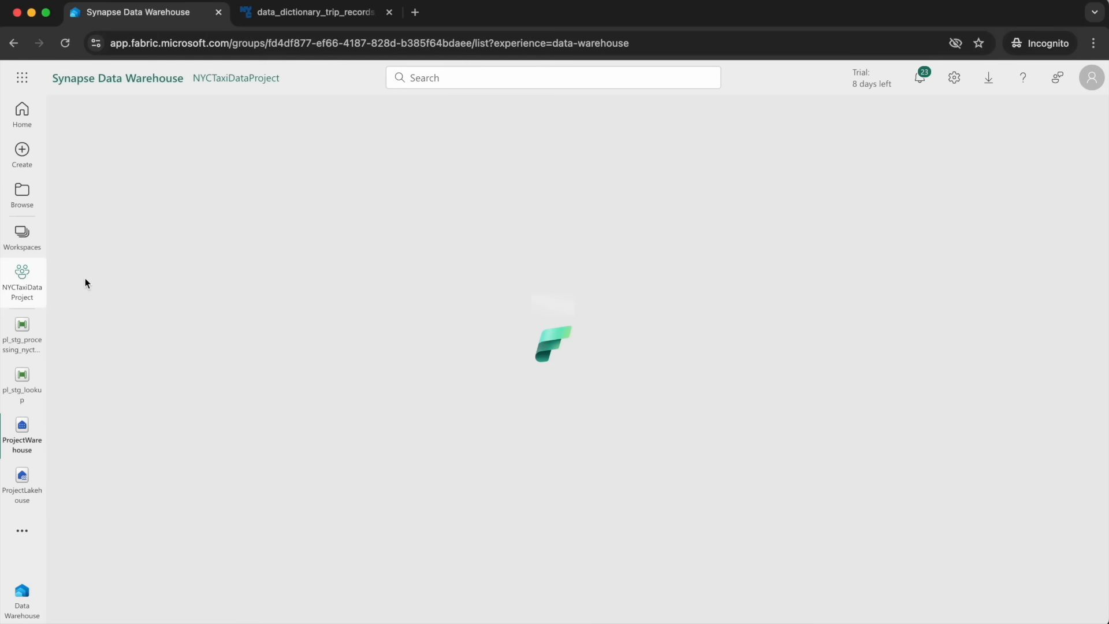
click(283, 319)
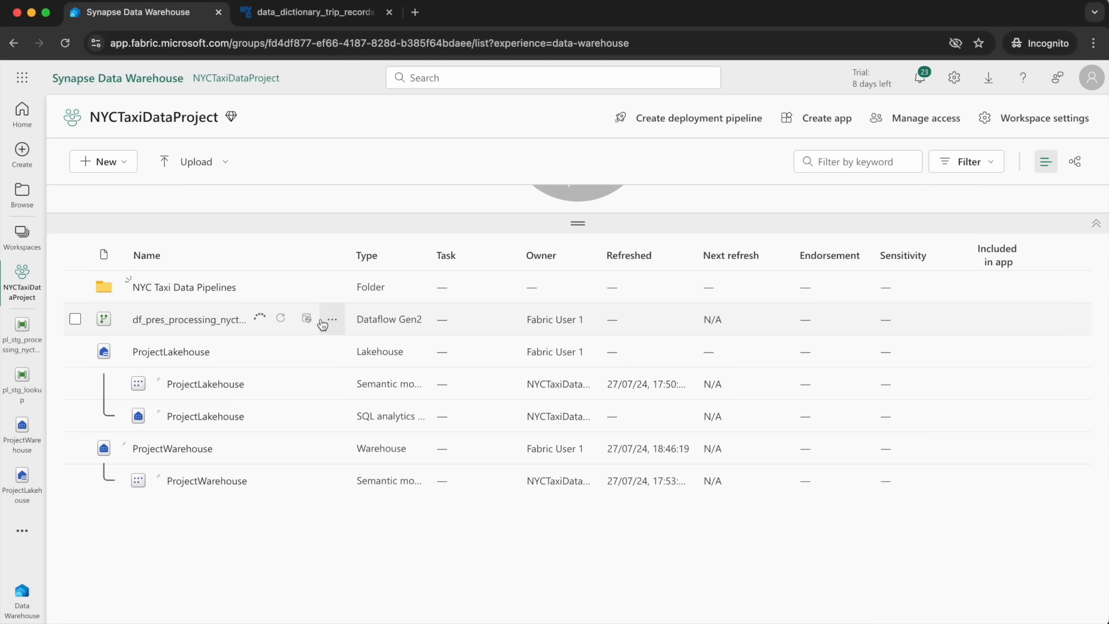
click(267, 324)
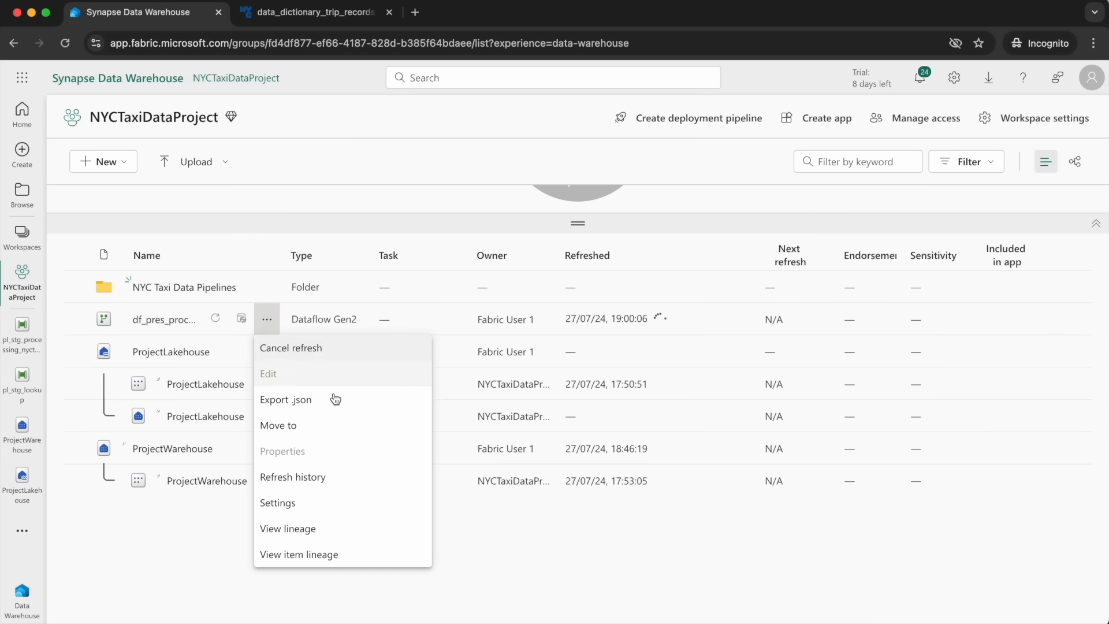
click(292, 476)
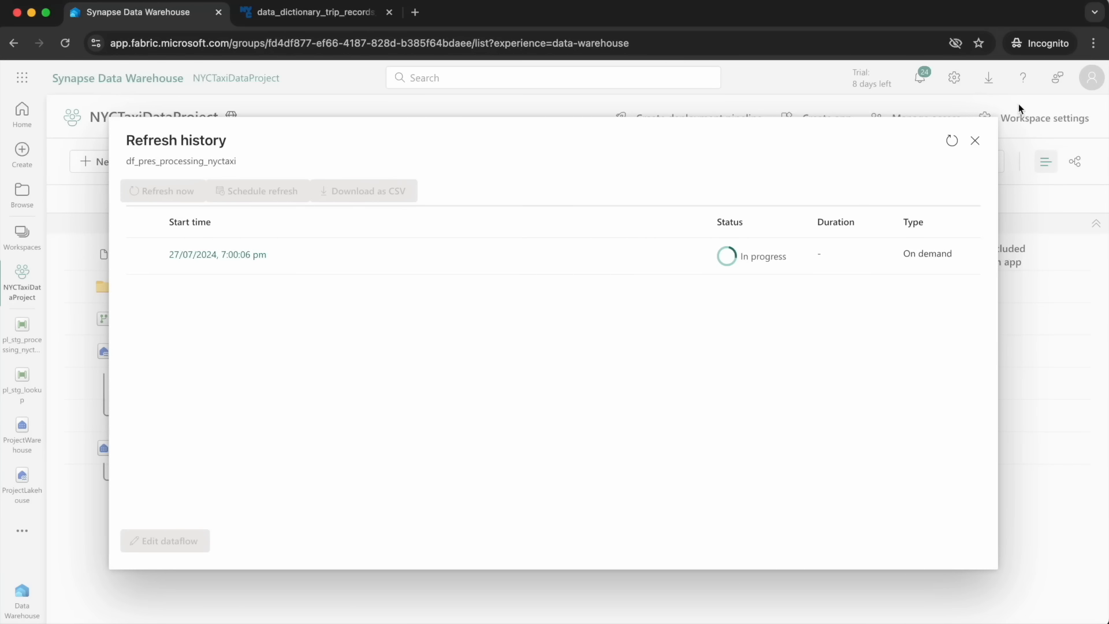
click(975, 141)
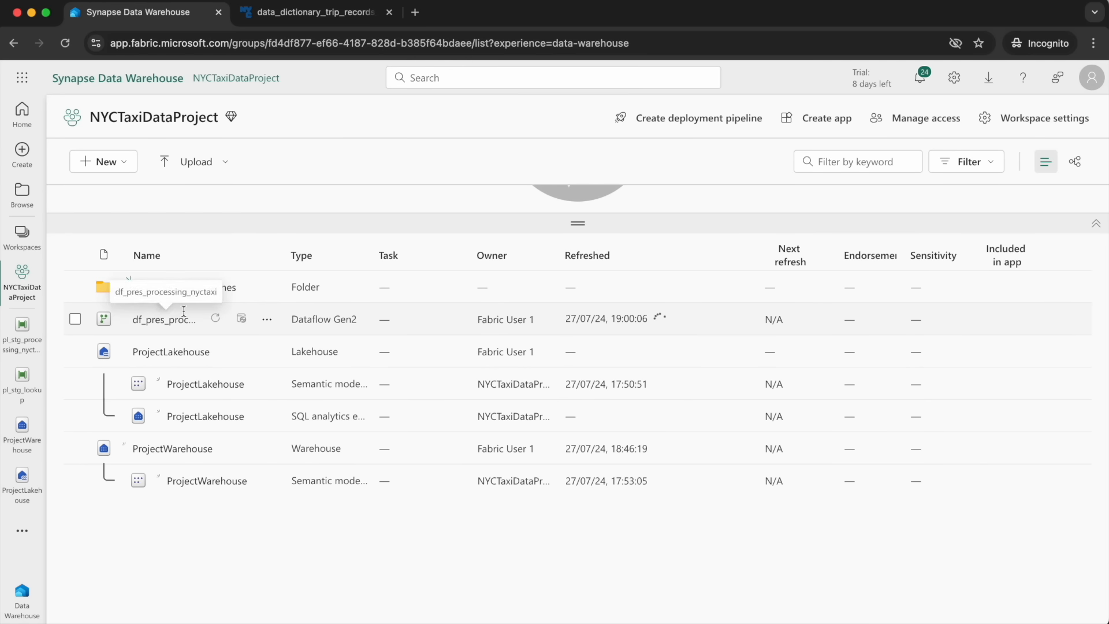
Create a data pipeline named pl_pres_processing_nyctaxi in the NYC Taxi Data Pipelines folder.
click(157, 287)
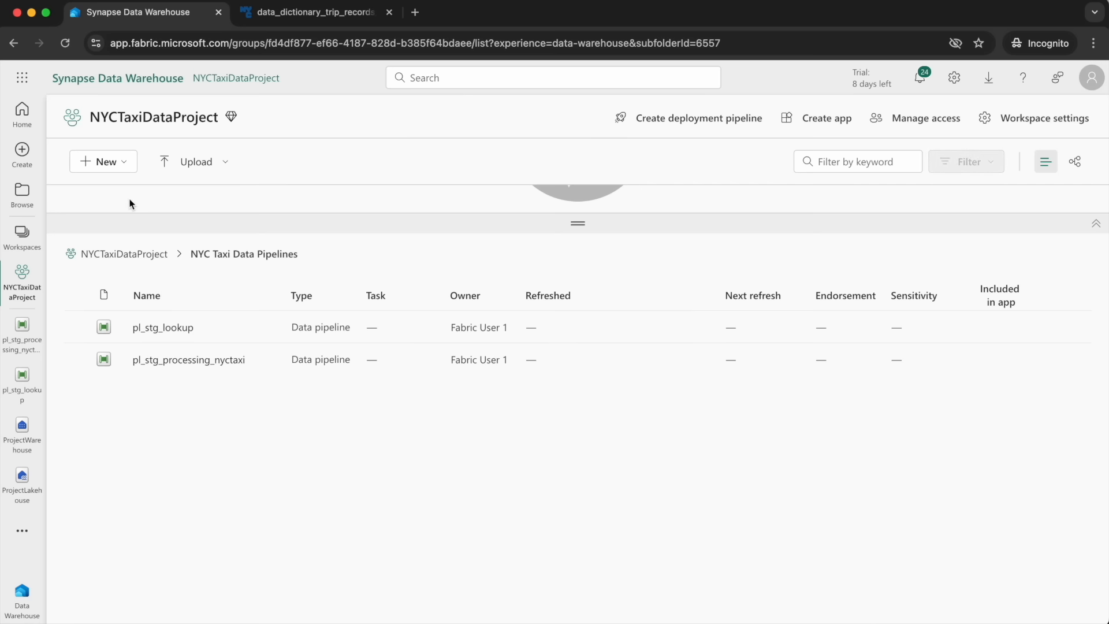
click(106, 164)
click(148, 218)
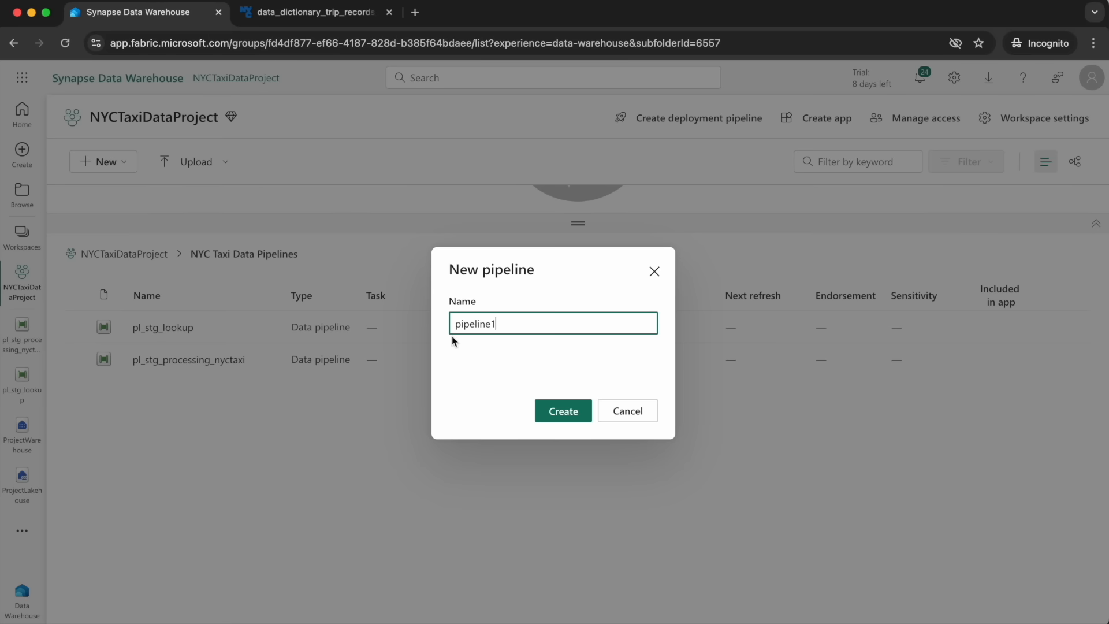
double_click(473, 322)
text(pres_processing_nyctaxi)
click(556, 412)
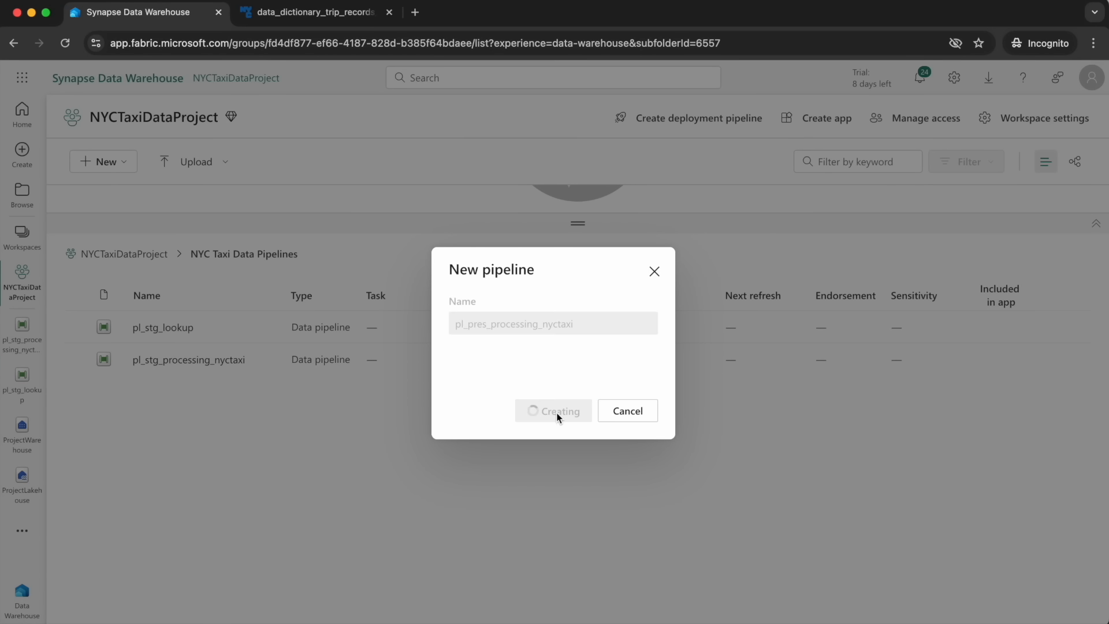
Add a Dataflow activity to the blank pipeline and name it Process to Presentation.
click(334, 368)
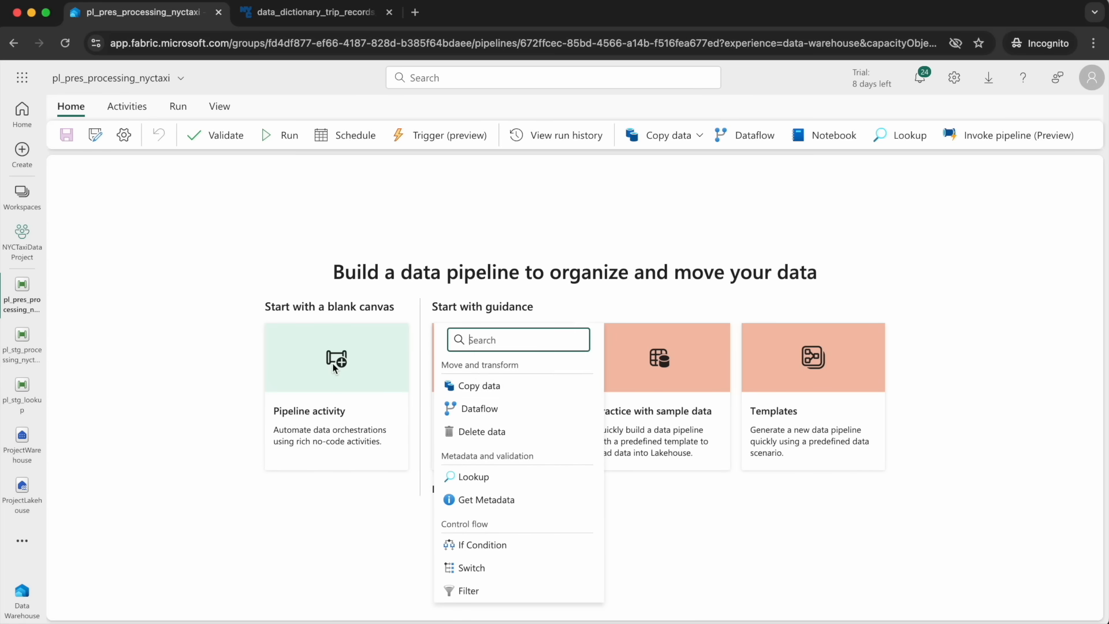
click(479, 410)
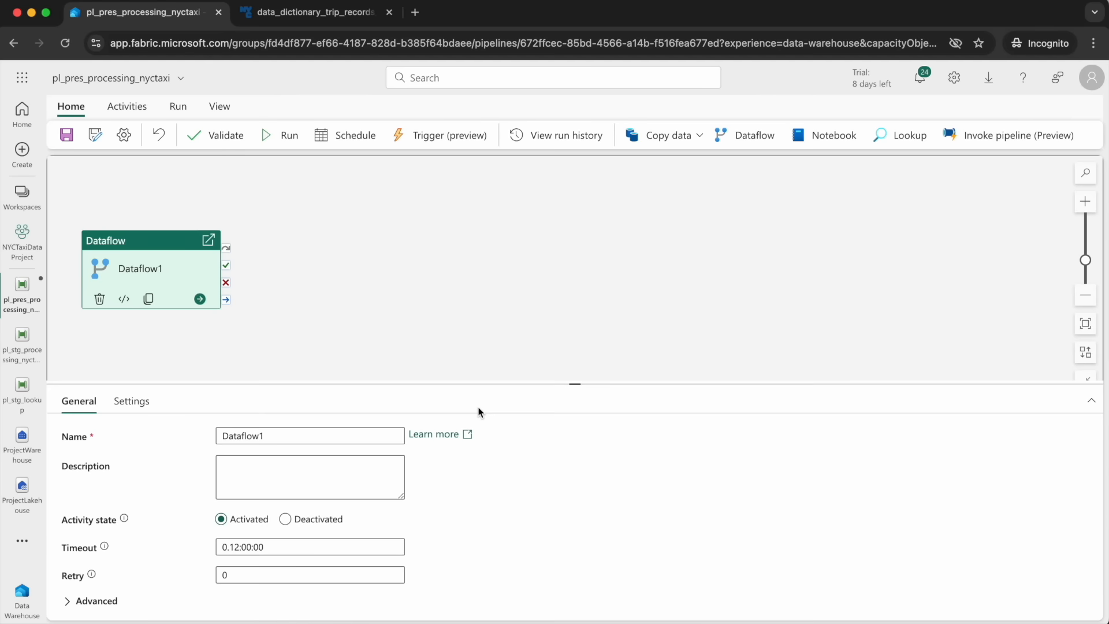
double_click(256, 434)
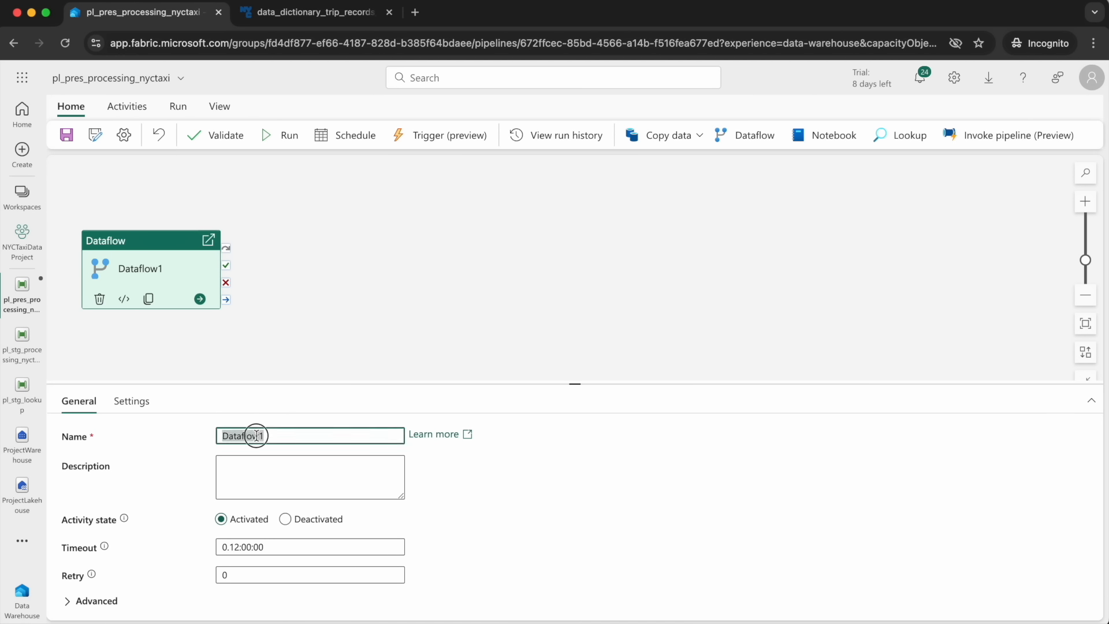
text(Process to Presentation)
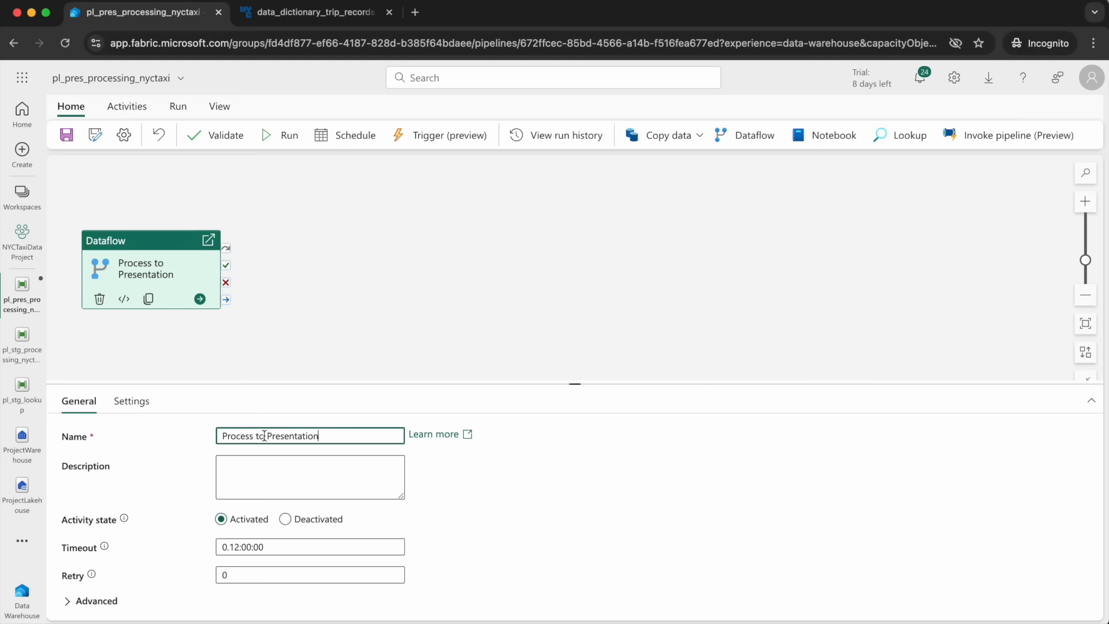
Point the Process to Presentation activity at the df_pres_processing_nyctaxi dataflow and save the pipeline.
click(131, 401)
click(383, 467)
click(273, 490)
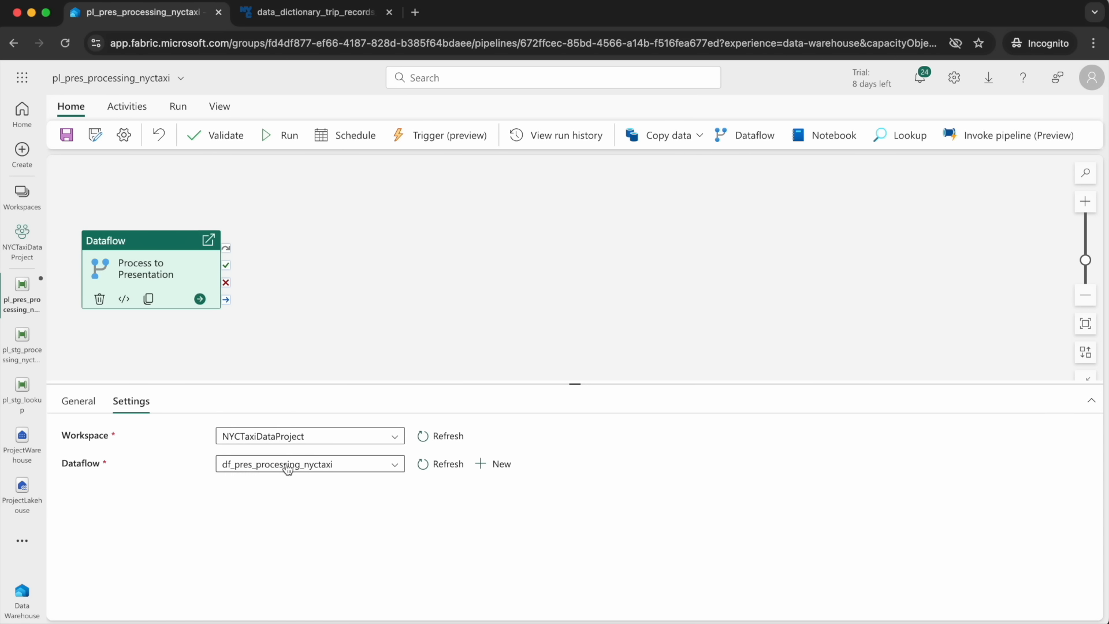
click(362, 293)
click(63, 131)
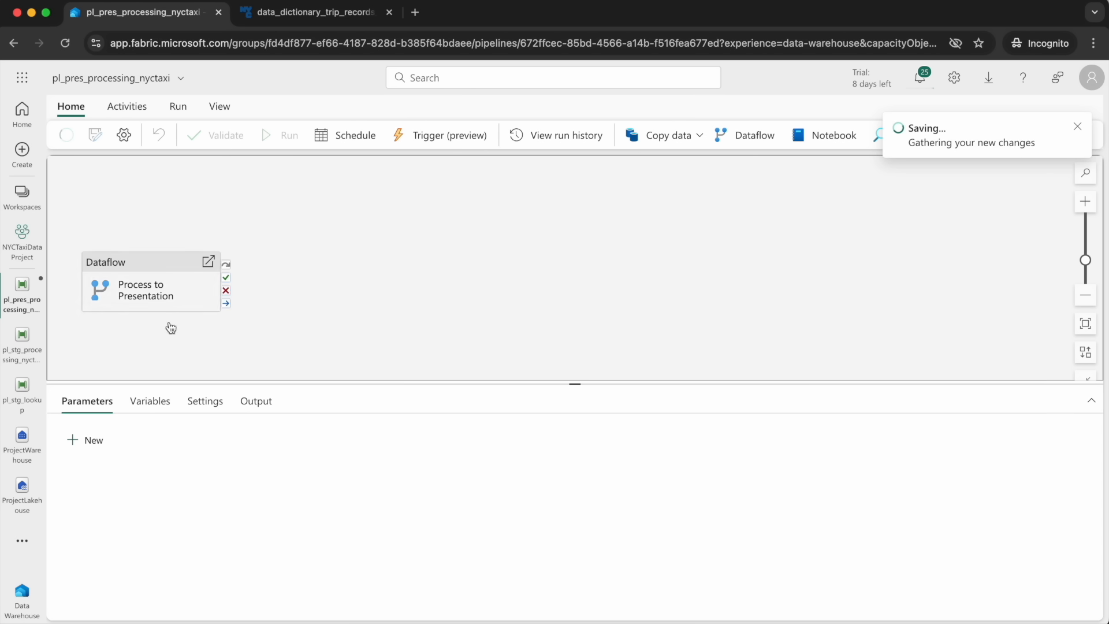
Generate a Select TOP 100 SQL query on the dbo nyctaxi_yellow table in ProjectWarehouse.
click(21, 245)
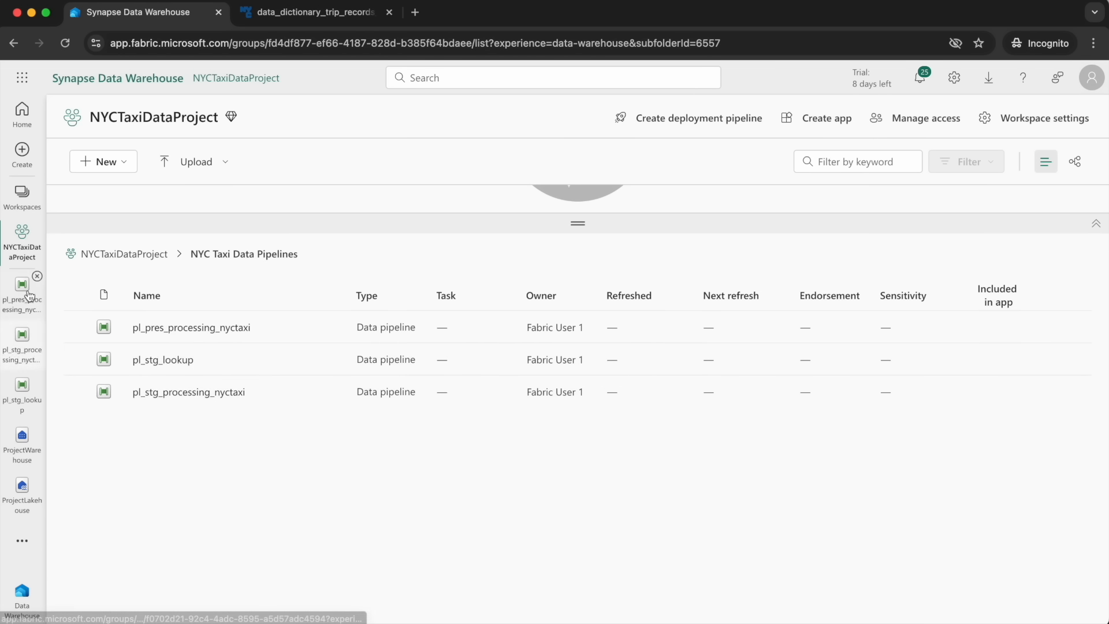
click(136, 252)
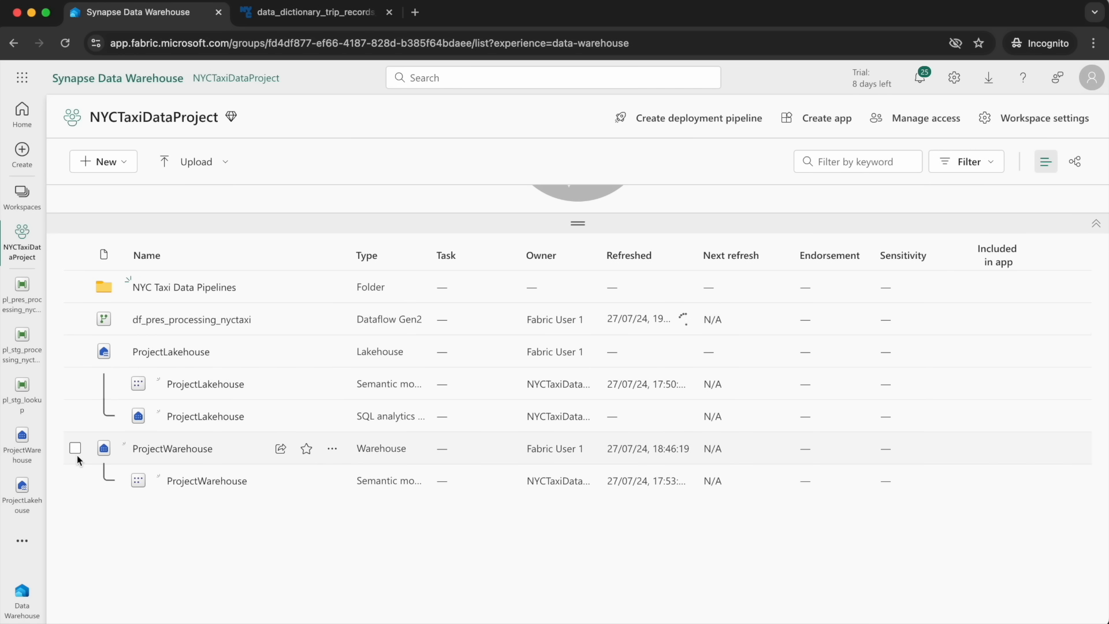
click(16, 452)
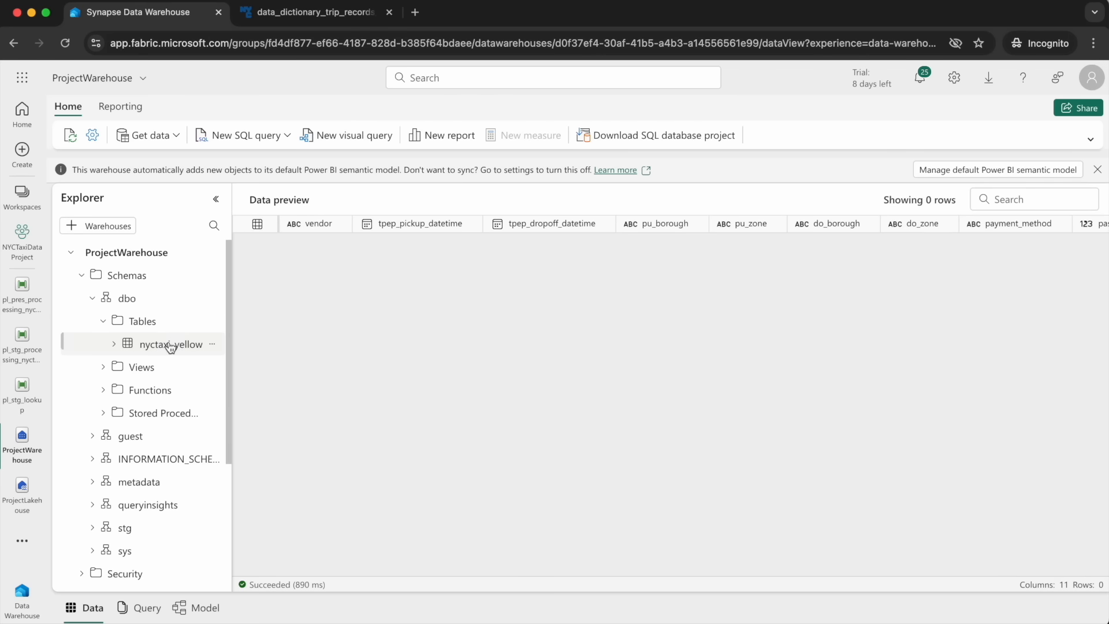
click(212, 348)
mouse_move(254, 353)
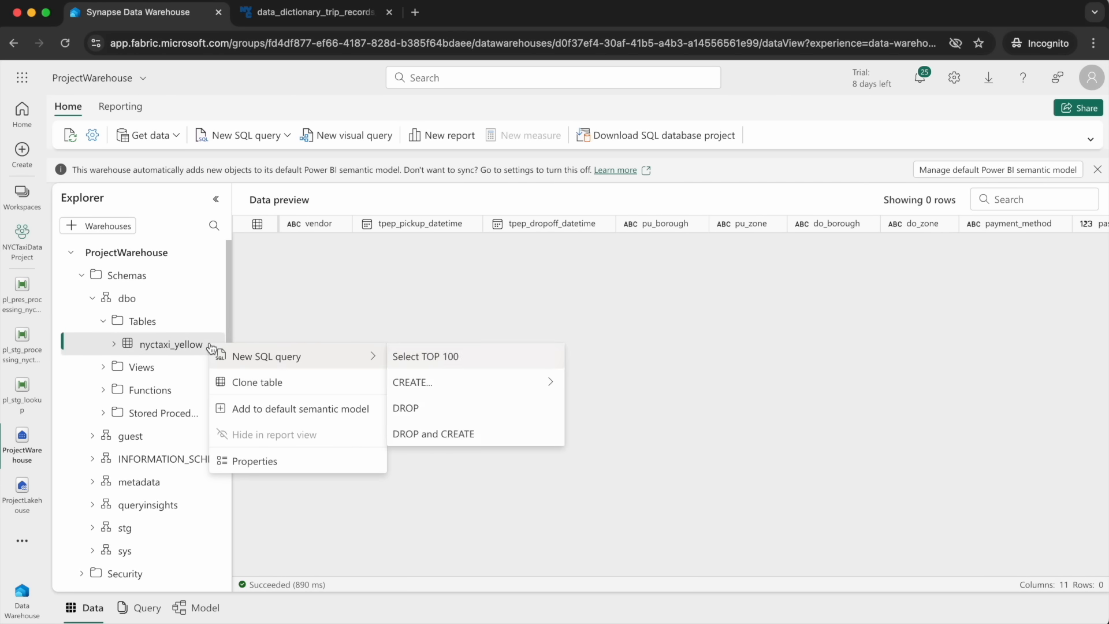
click(440, 350)
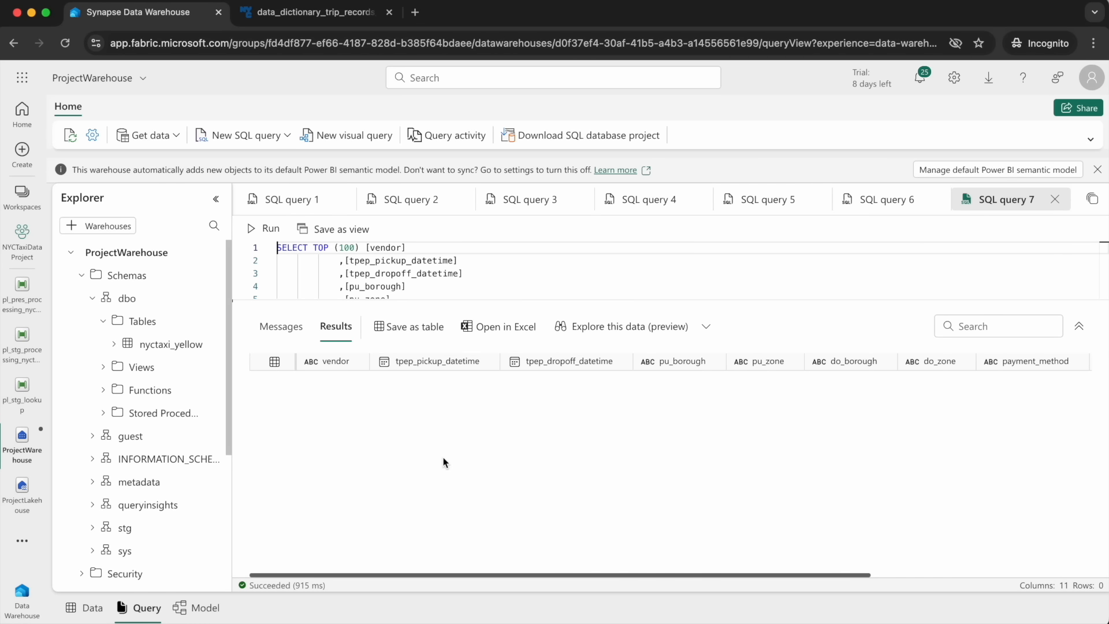
Check the refresh time of df_pres_processing_nyctaxi in the NYCTaxiDataProject workspace, widening the Refreshed column to show full timestamps.
click(22, 240)
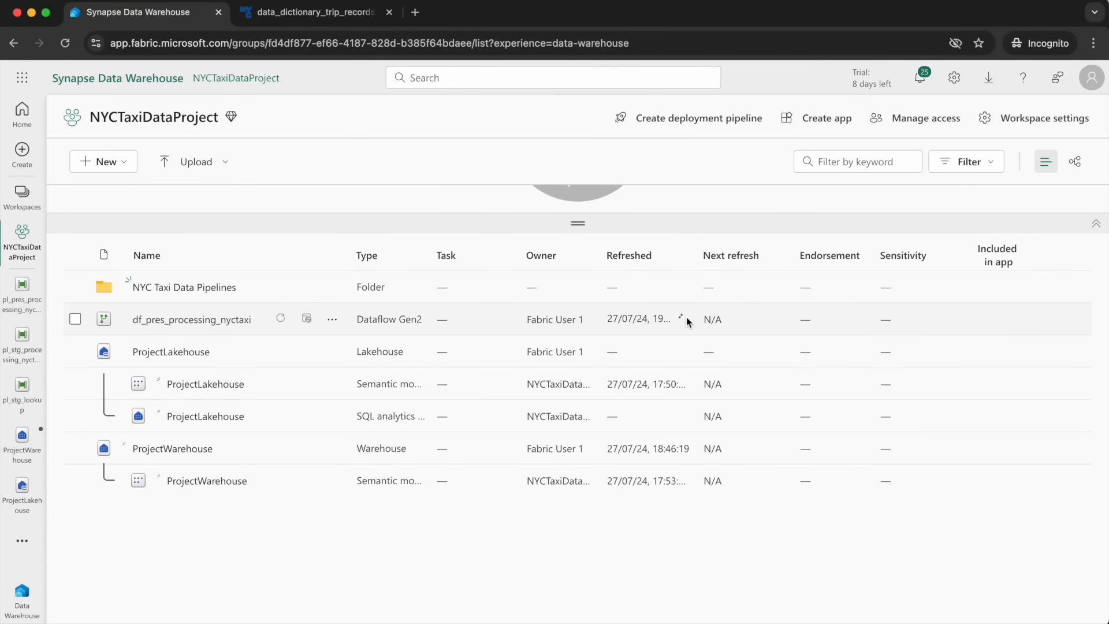
mouse_move(687, 321)
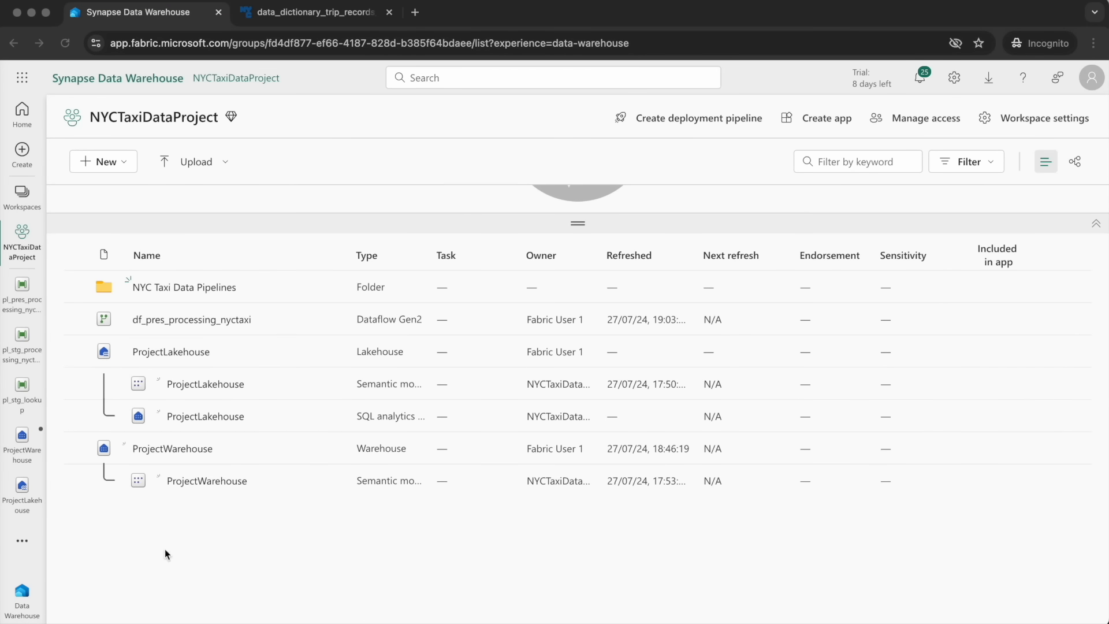
click(693, 256)
drag(694, 256, 791, 264)
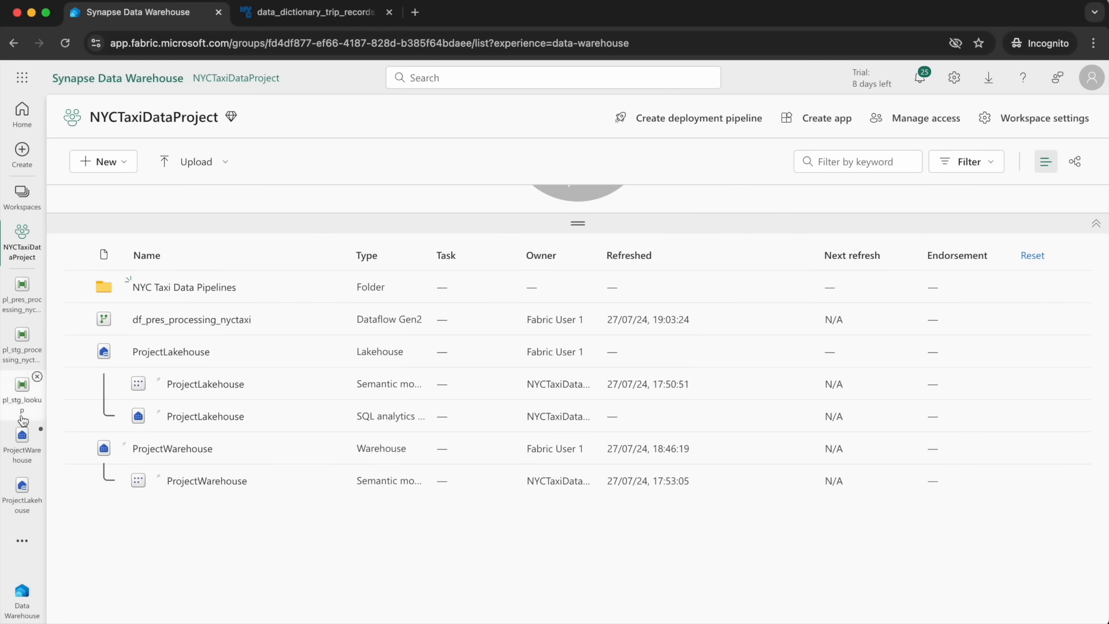
Rerun the TOP 100 query on nyctaxi_yellow in ProjectWarehouse and resize the results area to review the query and returned rows.
click(19, 453)
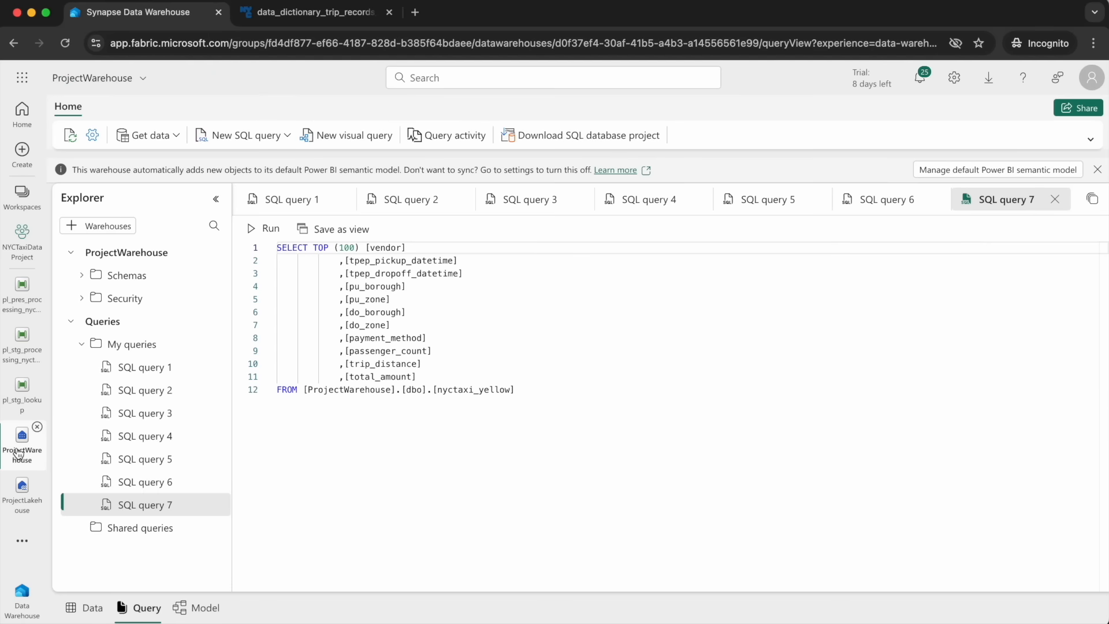
click(266, 229)
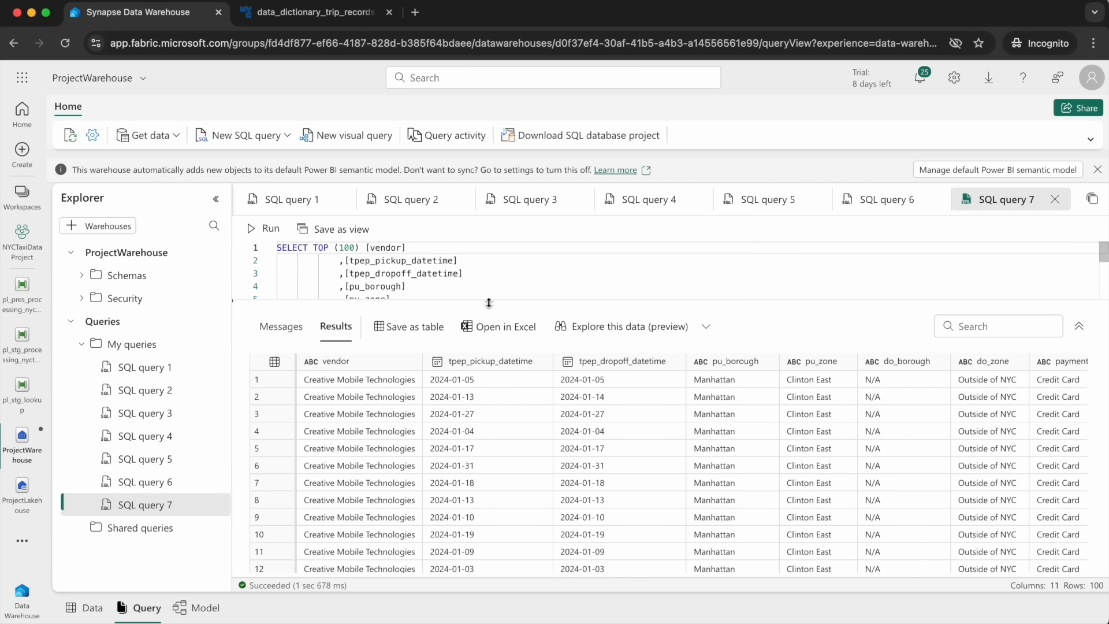
drag(489, 302, 483, 450)
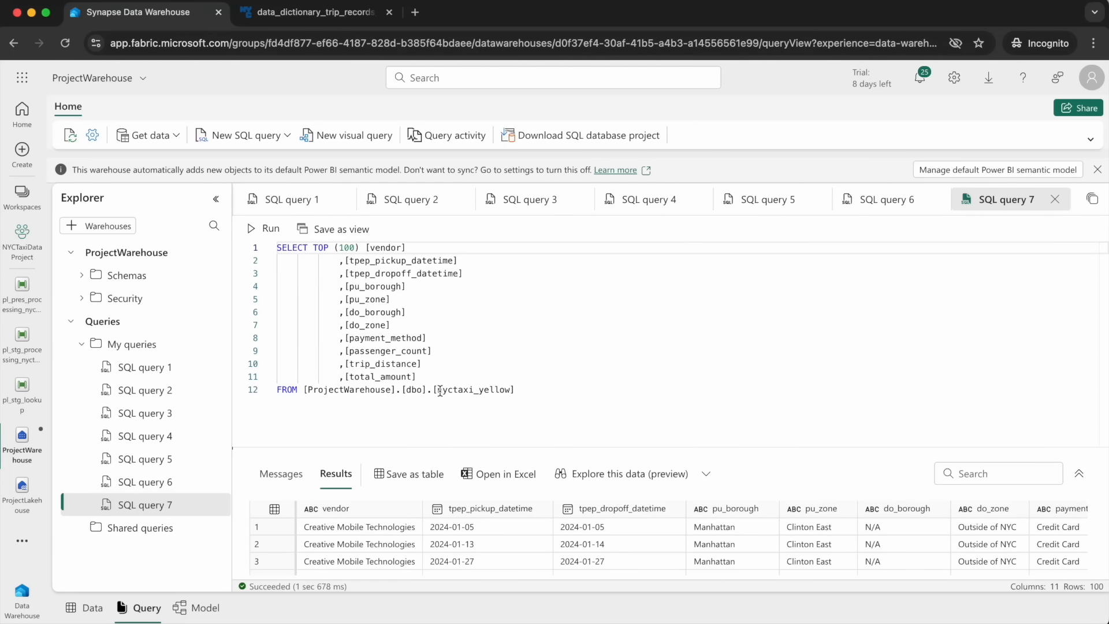
drag(570, 450, 566, 341)
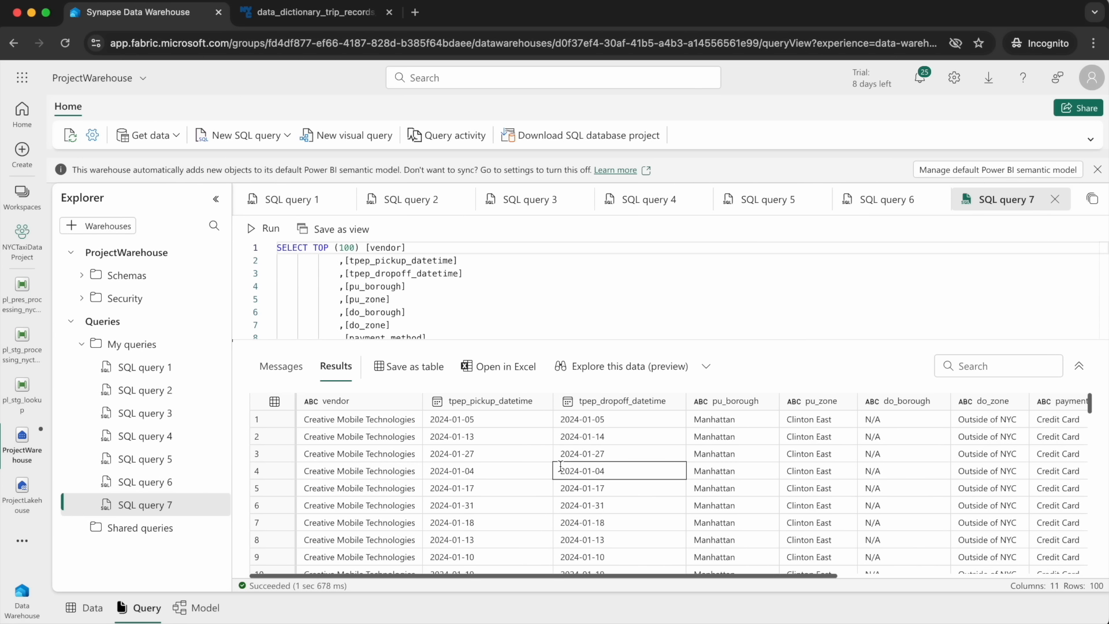
Expand the metadata schema's tables in ProjectWarehouse and preview the processing log table.
click(80, 275)
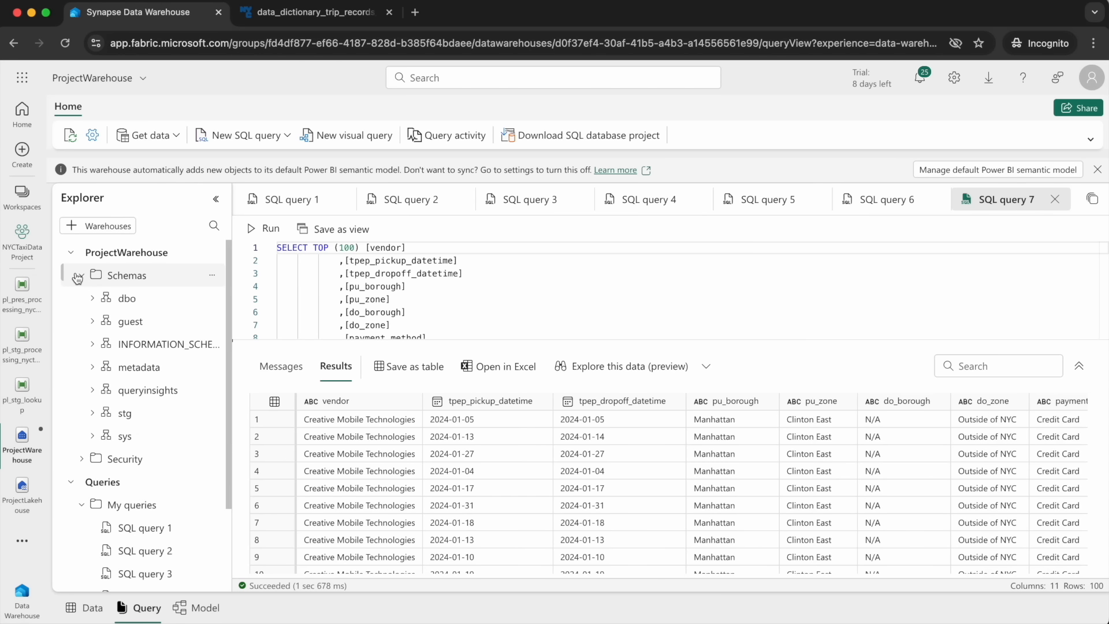
click(94, 367)
click(103, 390)
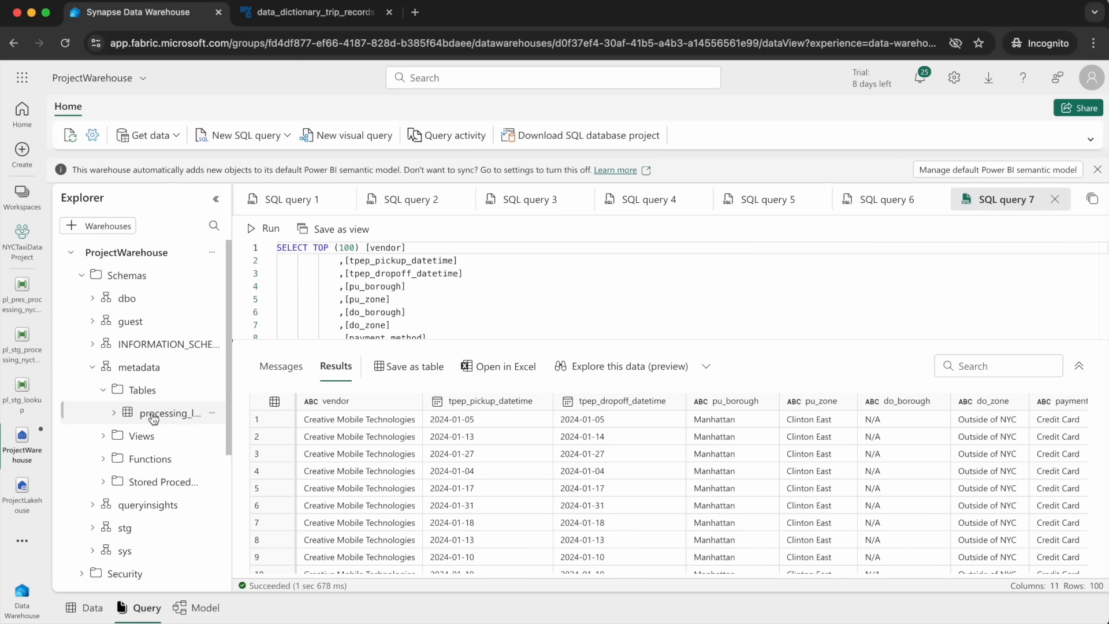
click(153, 416)
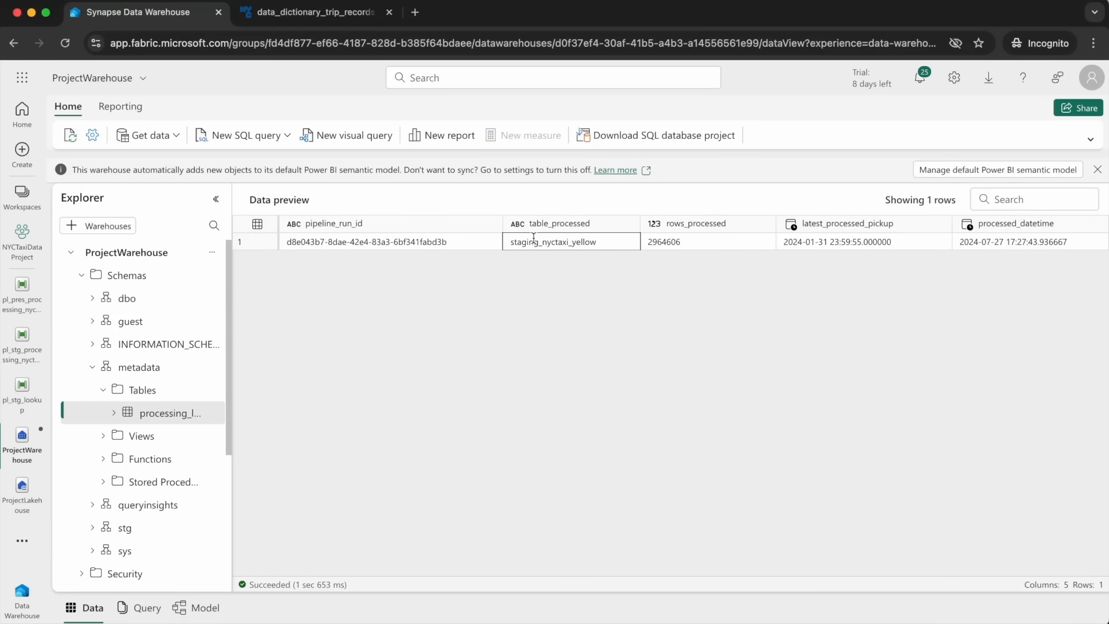
Review the dataflow settings of the Process to Presentation activity in pl_pres_processing_nyctaxi, and return to the processing log preview in ProjectWarehouse.
click(14, 302)
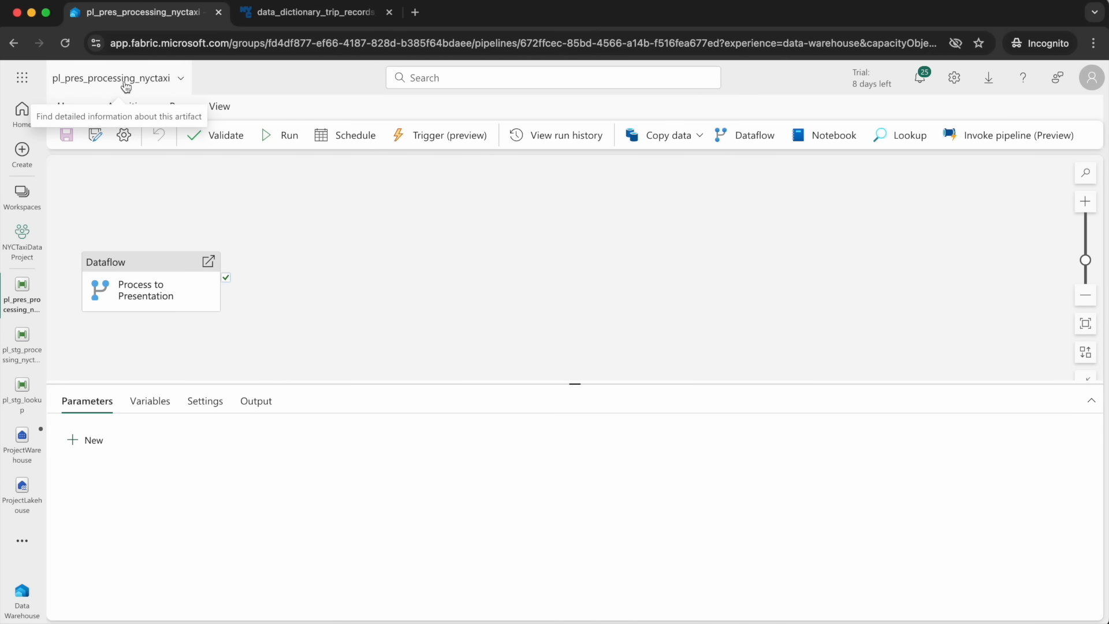
click(149, 284)
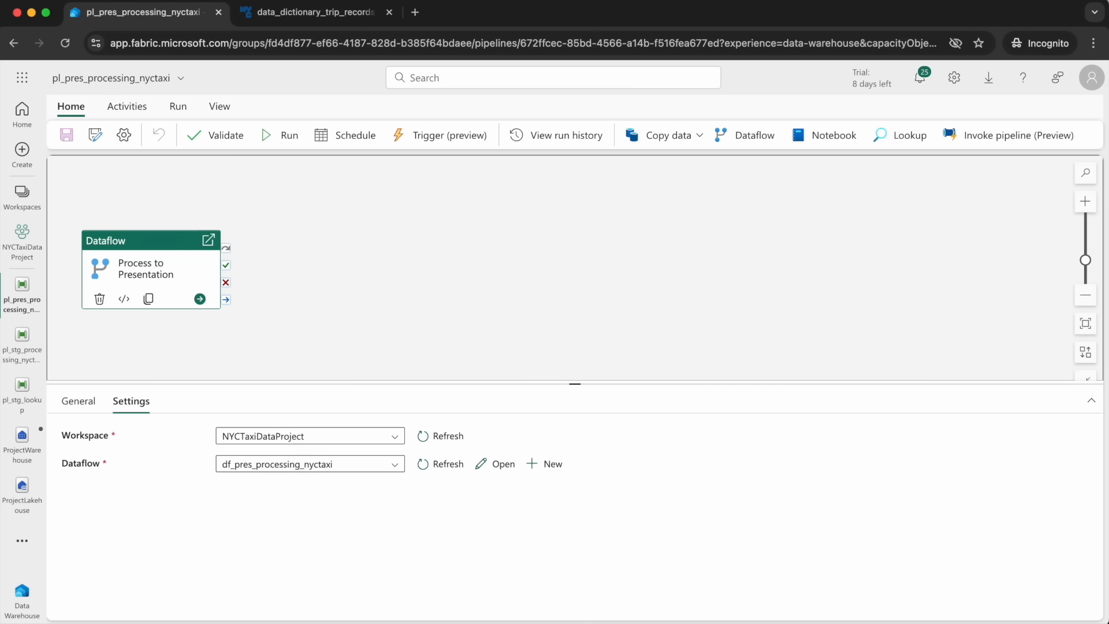
key(super+Tab)
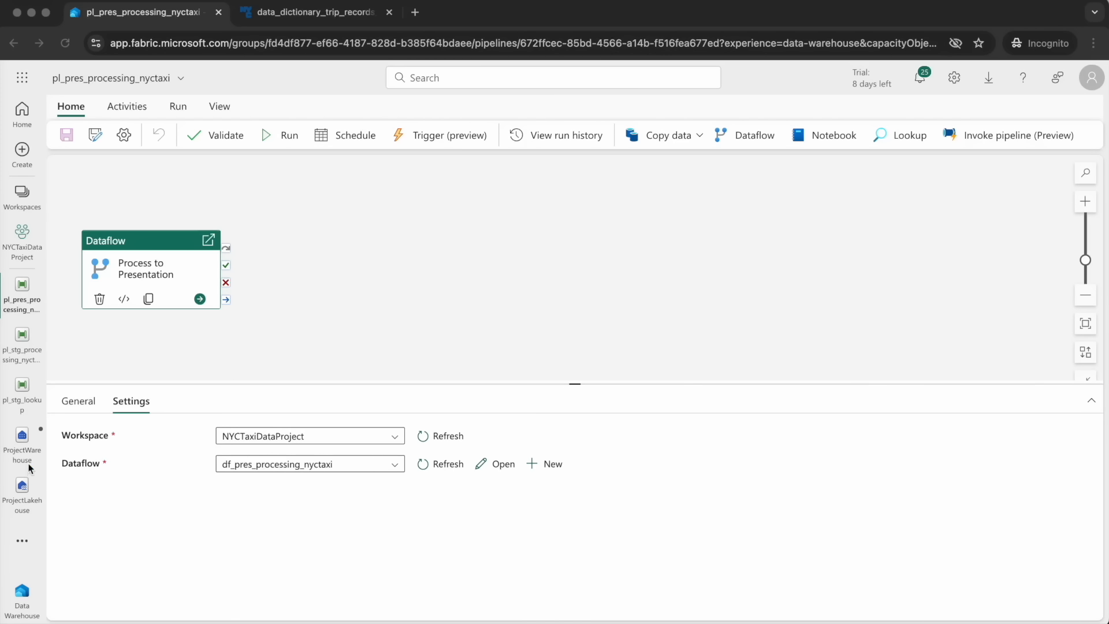
click(22, 439)
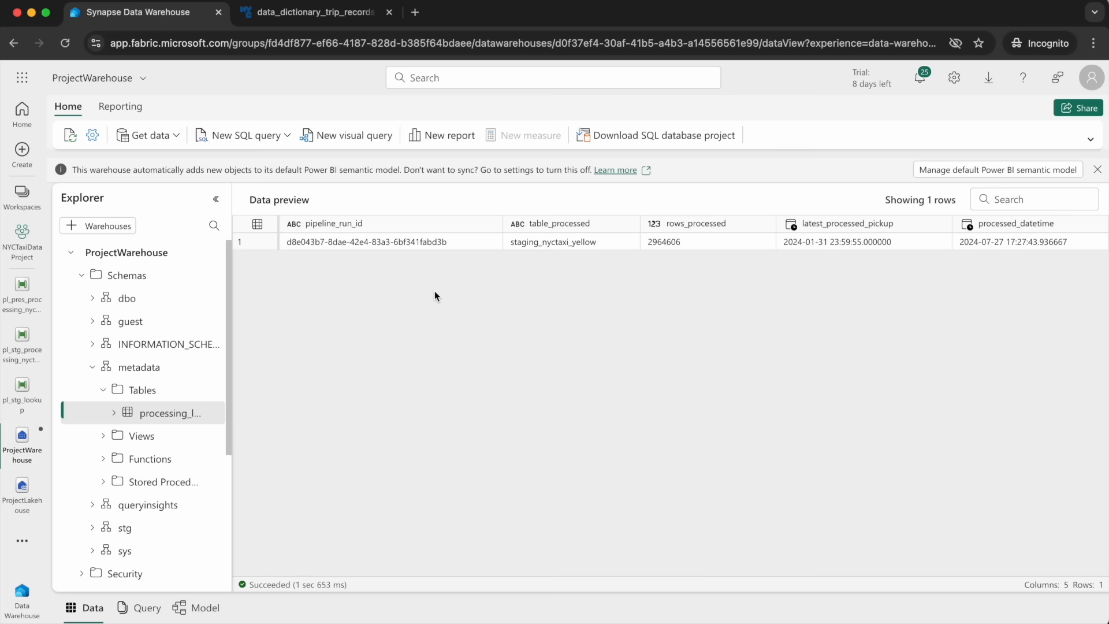
Replace SQL query 7 with a CREATE PROCEDURE script for metadata.insert_presentation_metadata that logs dbo.nyctaxi_yellow's row count and latest pickup into metadata.processing_log.
click(149, 606)
click(497, 319)
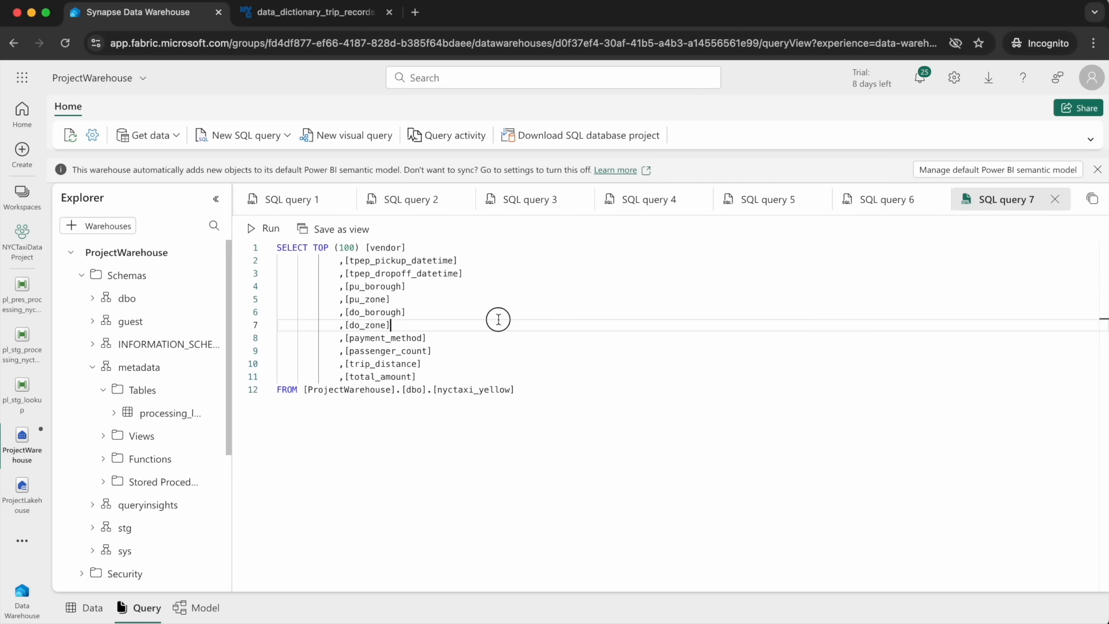
key(super+a)
key(BackSpace)
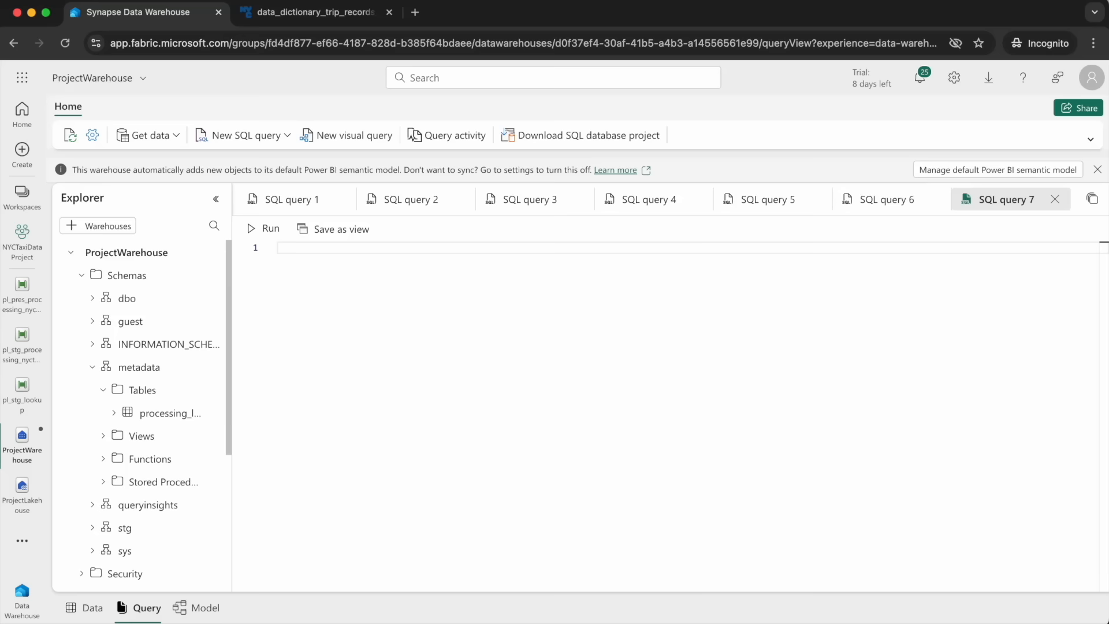
text(CREATE PROCEDURE metadata.insert_presentation_metadata     @pipeline_run_id VARCHAR(255),     @table_name VARCHAR(255),     @processed_date DATETIME2 AS     INSERT INTO metadata.processing_log (pipeline_run_id, table_processed, rows_processed, latest_processed_pickup, processed_datetime)     SELECT         @pipeline_run_id AS pipeline_id,         @table_name AS table_processed,         COUNT(*) AS rows_processed,         MAX(tpep_pickup_datetime) AS latest_processed_pickup,         @processed_date AS processed_datetime     FROM dbo.nyctaxi_yellow;)
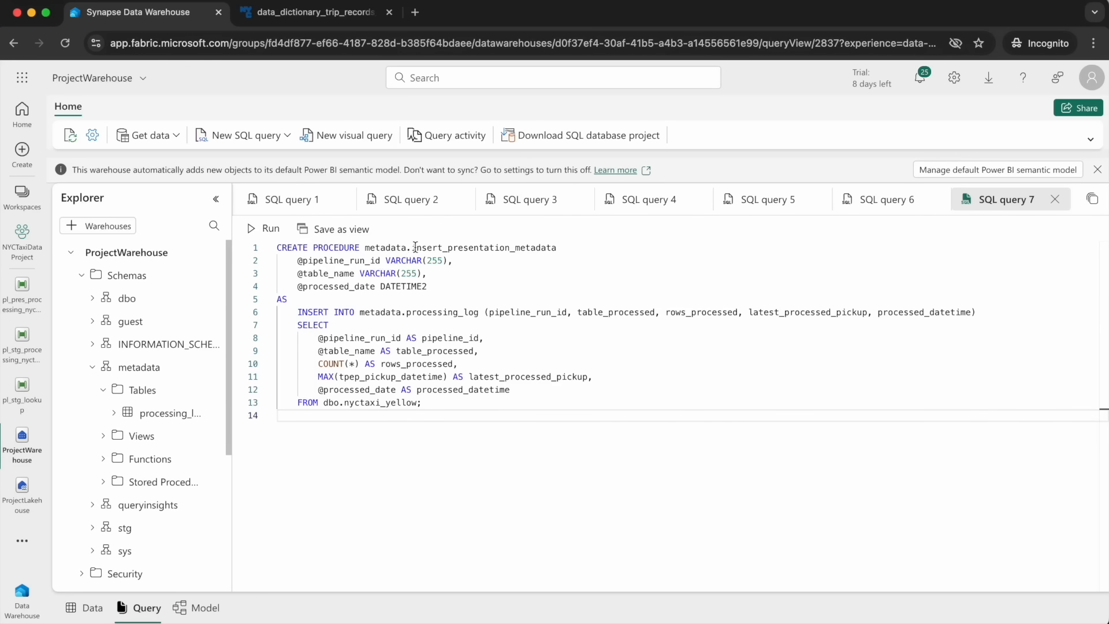
Check the procedure name and the dbo.nyctaxi_yellow source in the script, and run it to create the stored procedure.
double_click(450, 248)
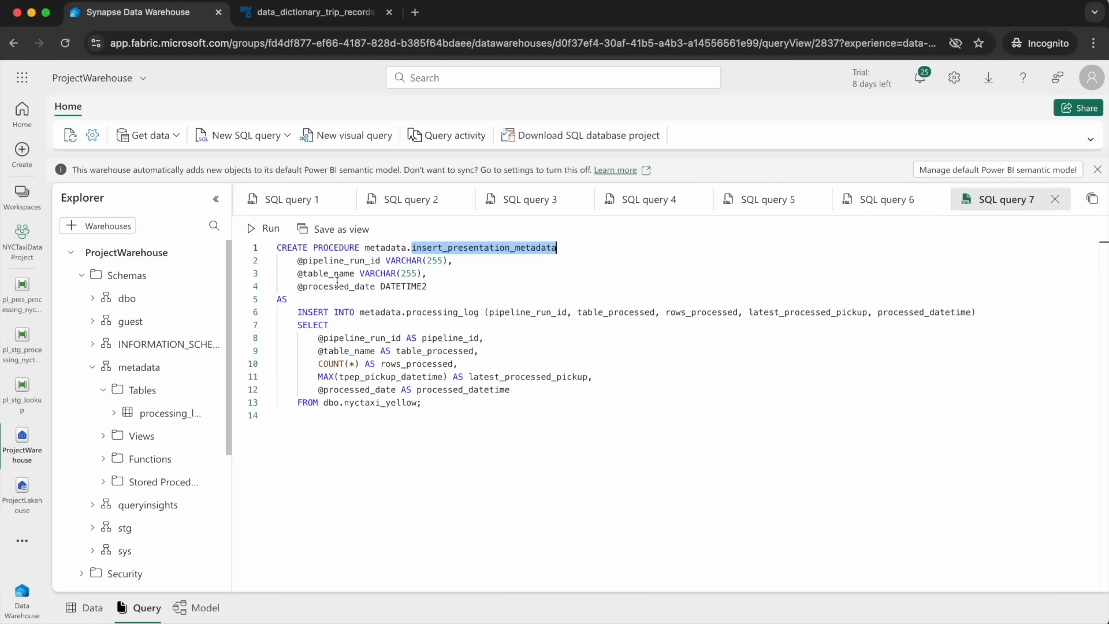
click(325, 403)
drag(325, 402, 428, 404)
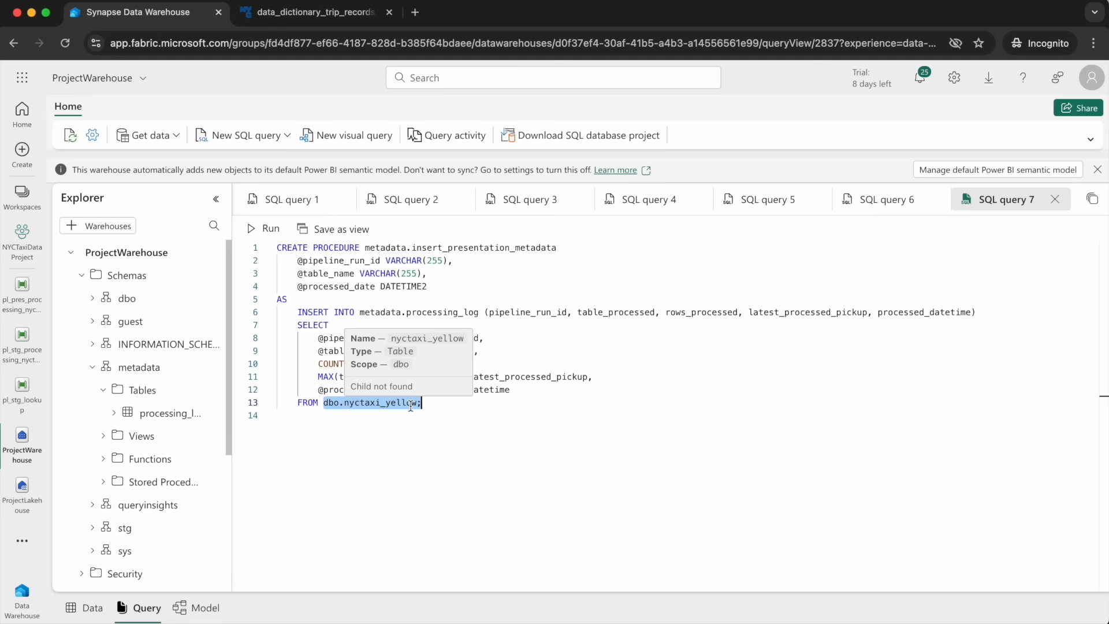
click(500, 404)
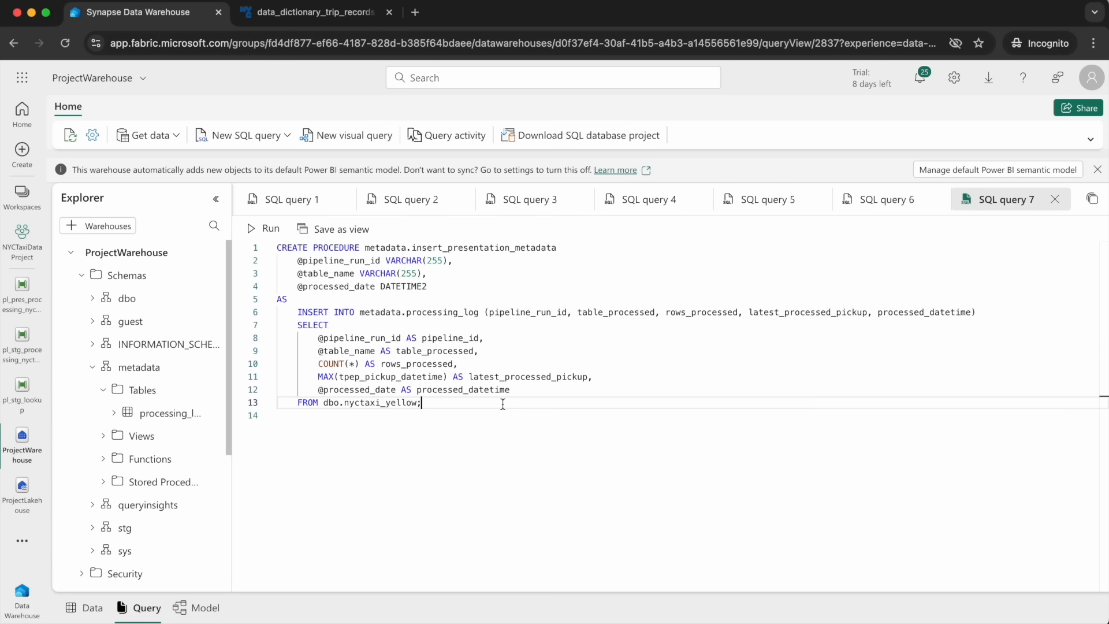
click(266, 229)
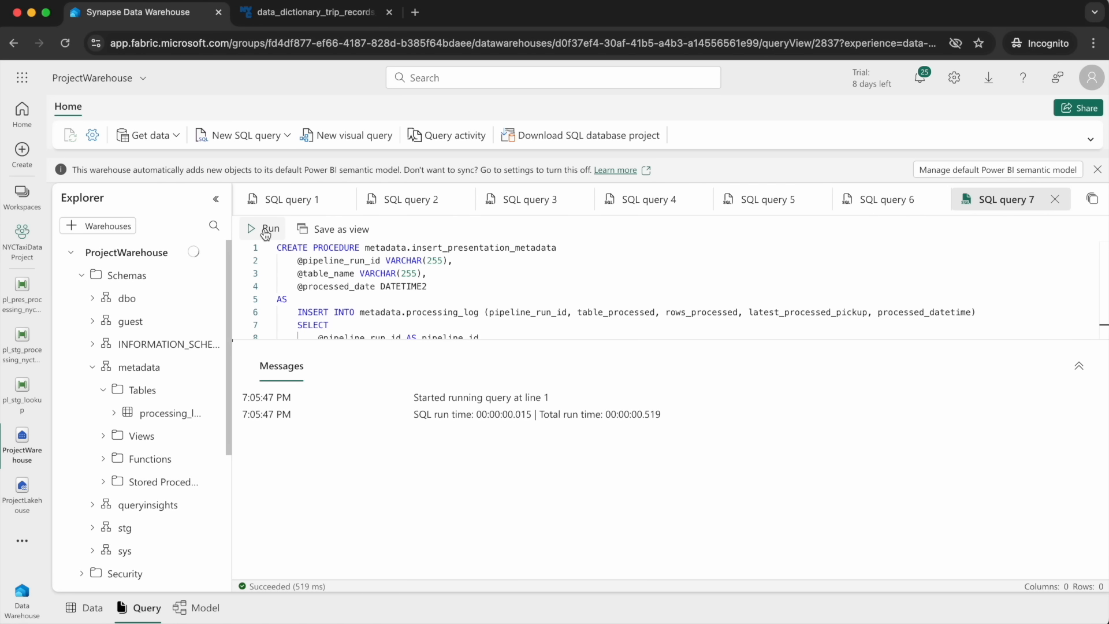
Add a Stored procedure activity to the pl_pres_processing_nyctaxi pipeline.
click(22, 305)
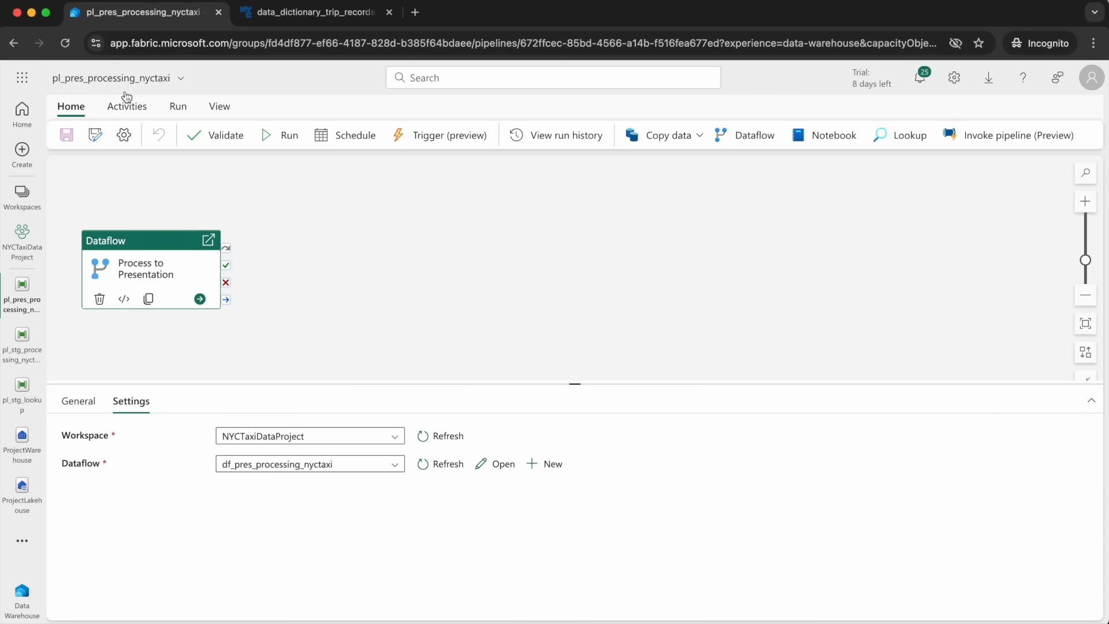
click(103, 106)
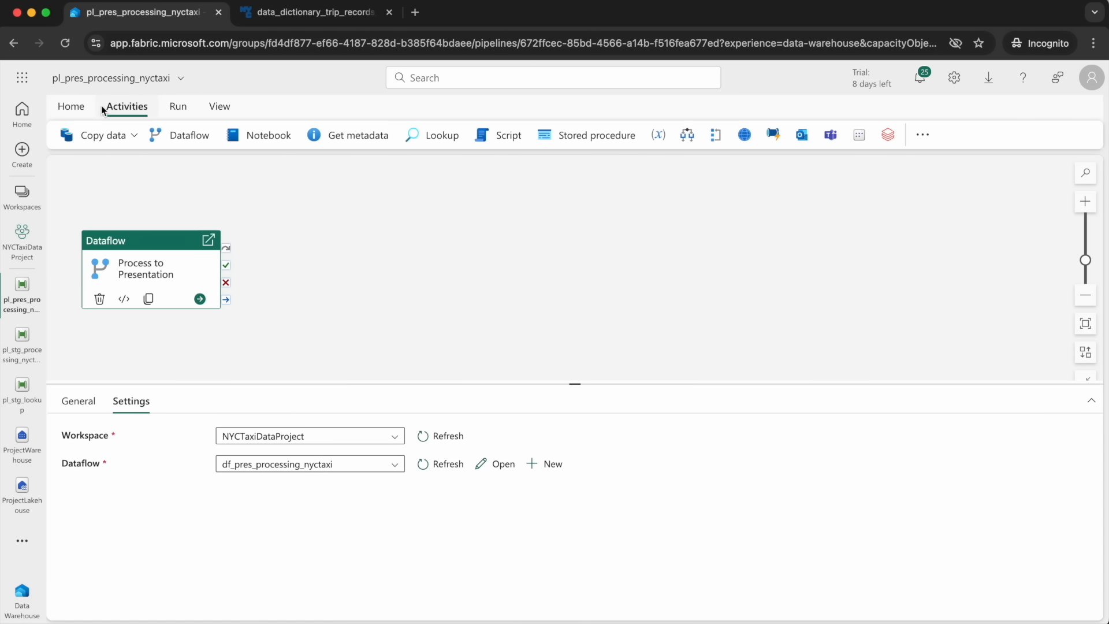
click(923, 135)
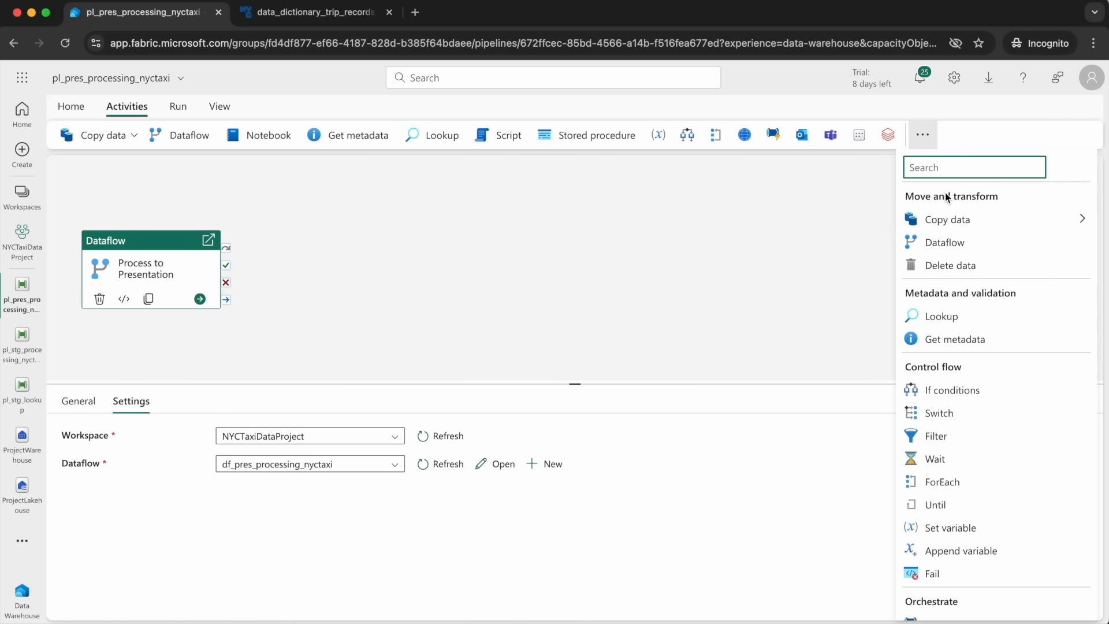
text(stored)
click(978, 218)
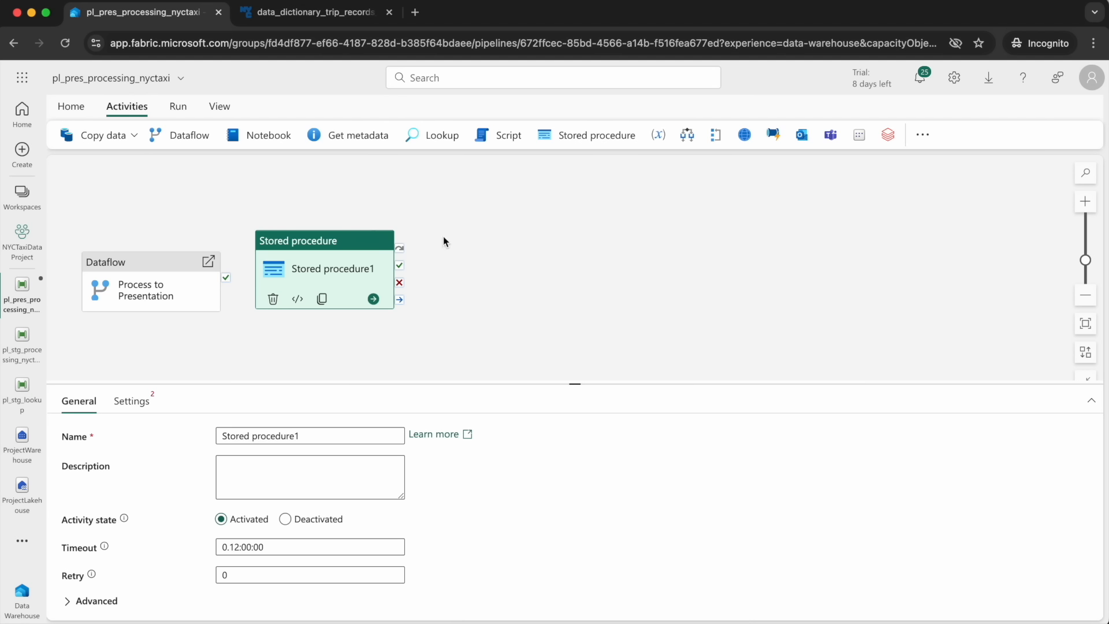
Rename the stored procedure activity to SP Loading Presentation Metadata.
double_click(251, 428)
text(SP Lo)
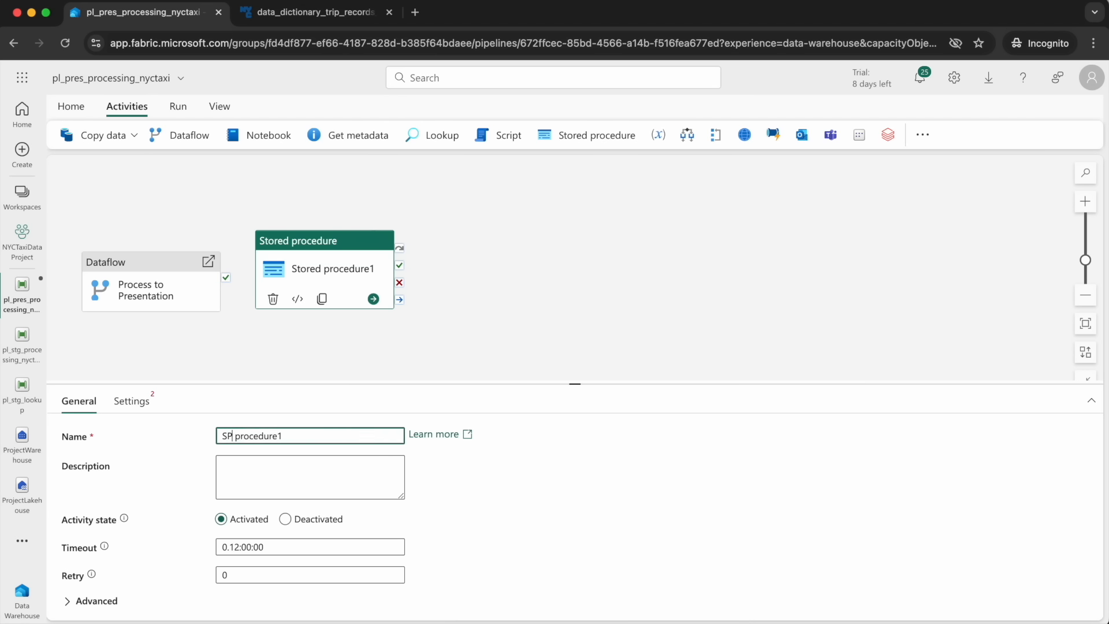
text(ading Presen)
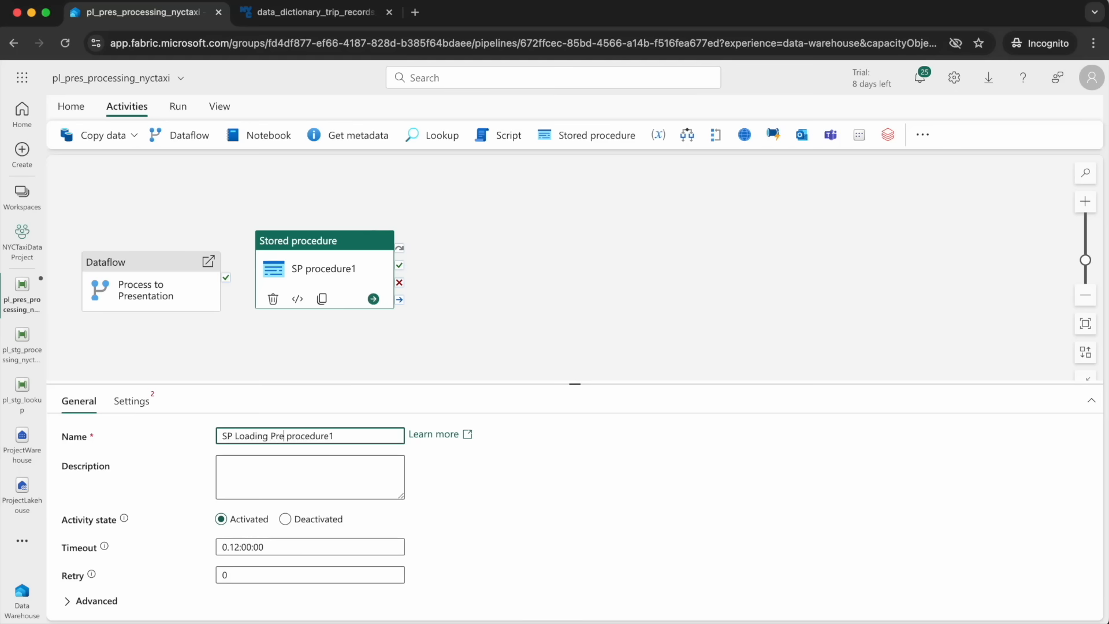
text(tation Met)
text(ta)
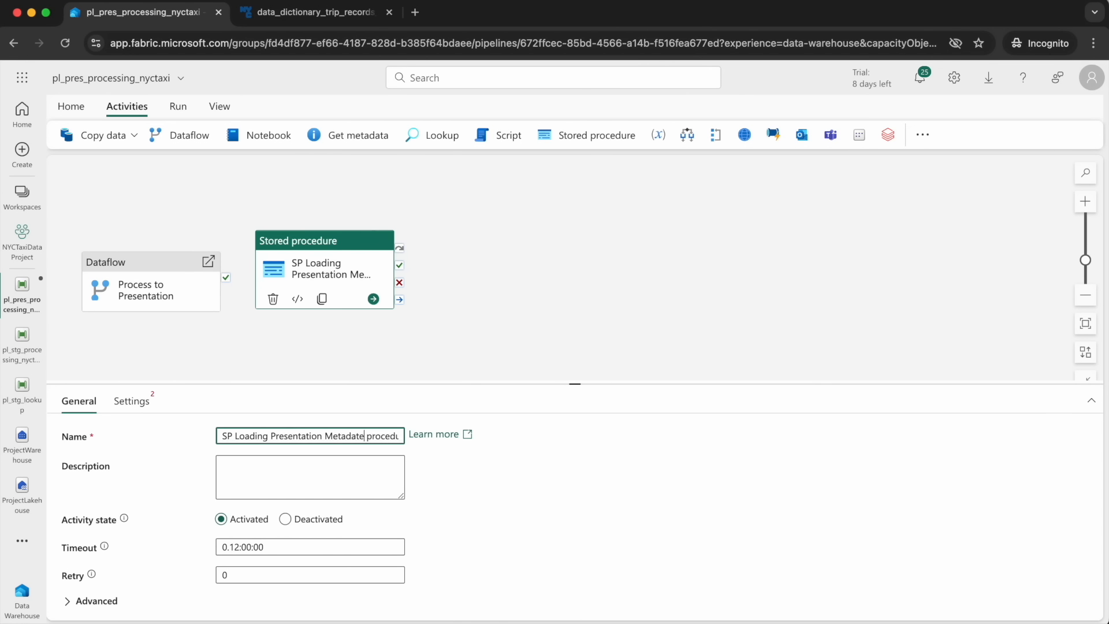
key(End)
key(BackSpace)
key(BackSpace)
key(BackSpace)
key(BackSpace)
key(BackSpace)
Set the stored procedure activity's connection to ProjectWarehouse and link Process to Presentation's success output to it.
click(119, 407)
click(267, 435)
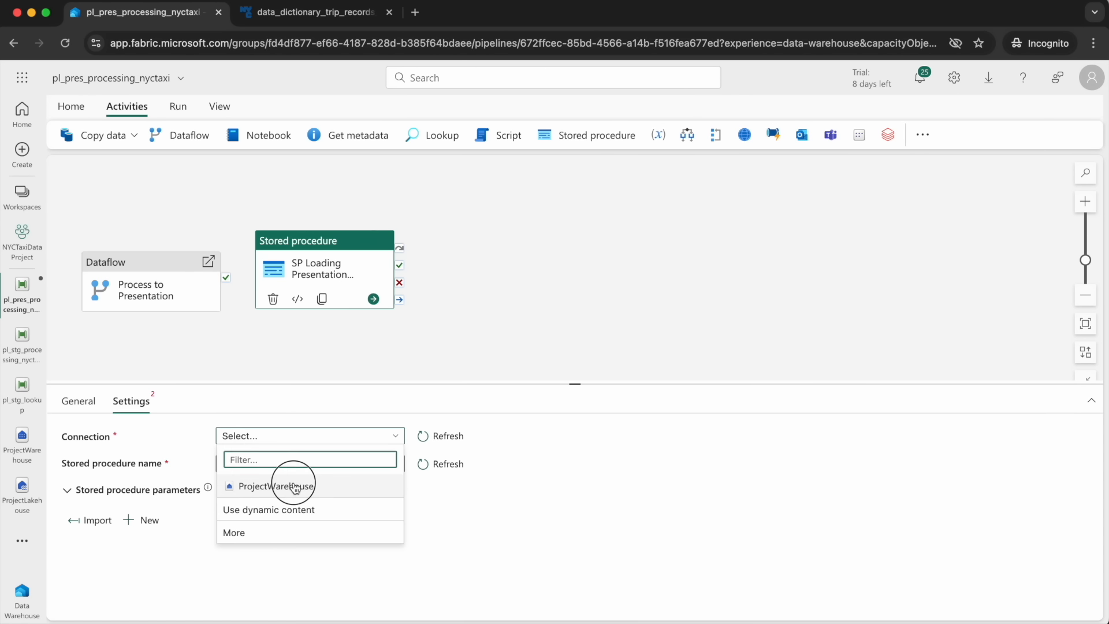
click(295, 487)
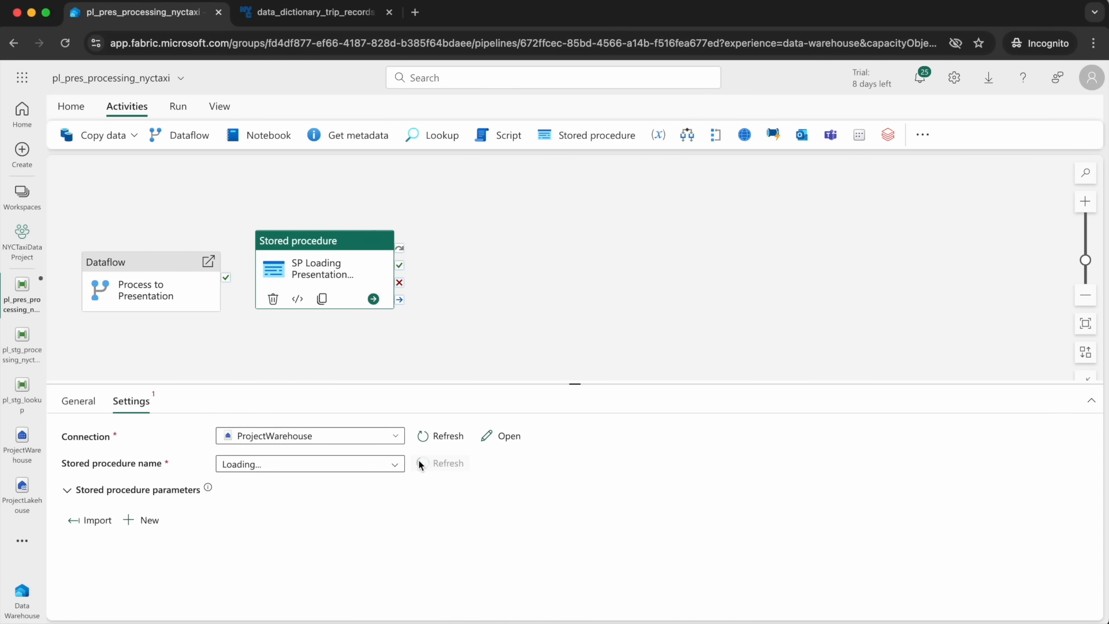
click(396, 466)
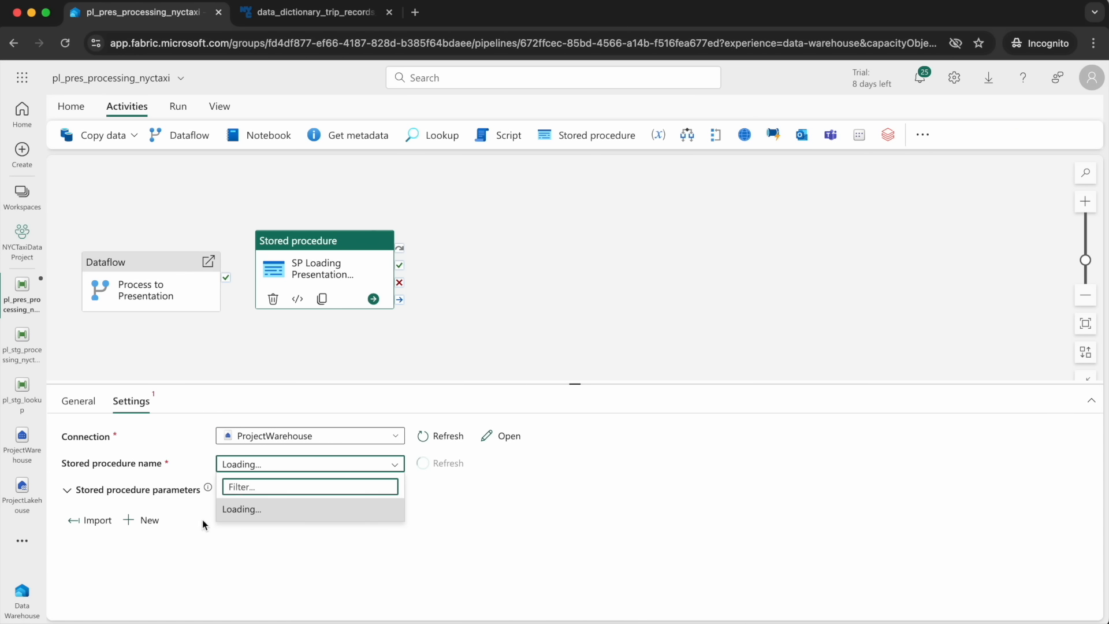
click(175, 273)
drag(174, 273, 340, 267)
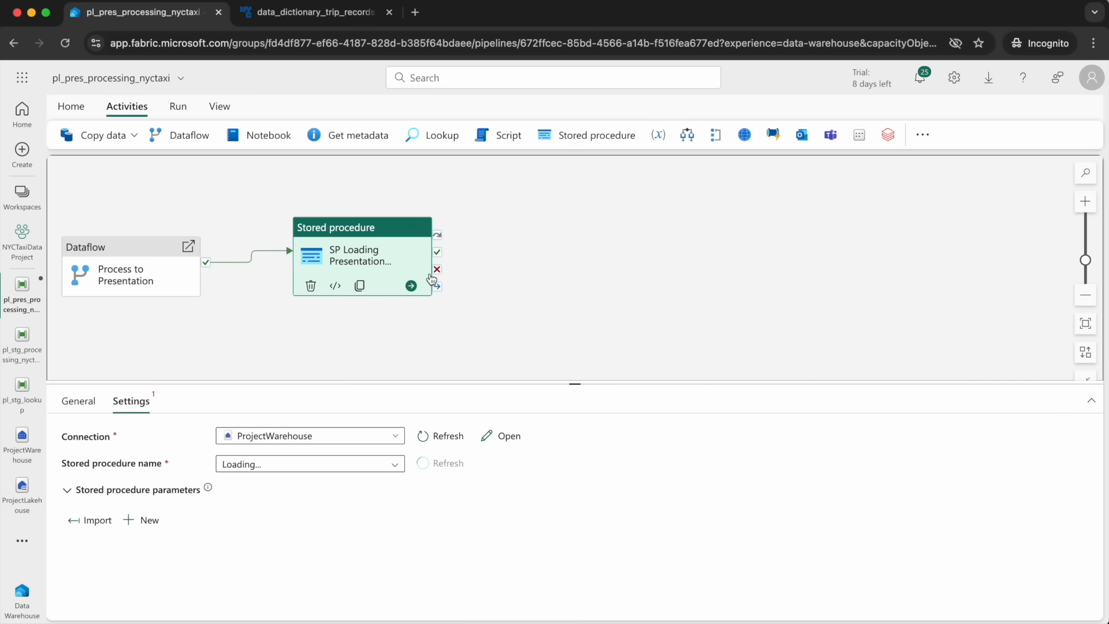
Choose [metadata].[insert_presentation_metadata] as the stored procedure and import its parameters, enlarging the settings area to show them all.
click(394, 466)
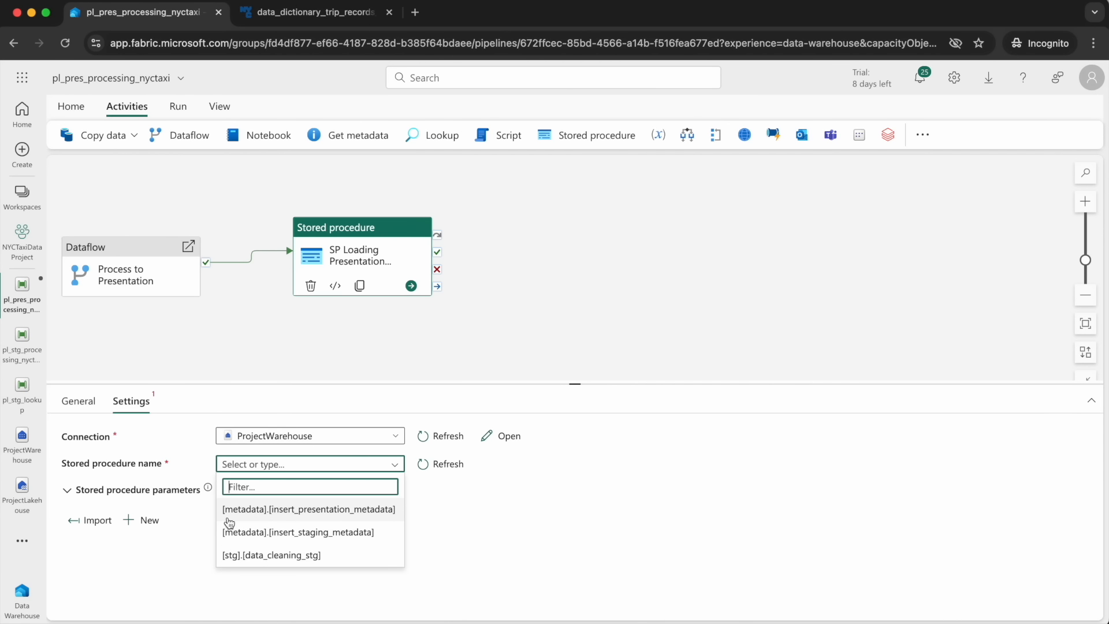
click(319, 511)
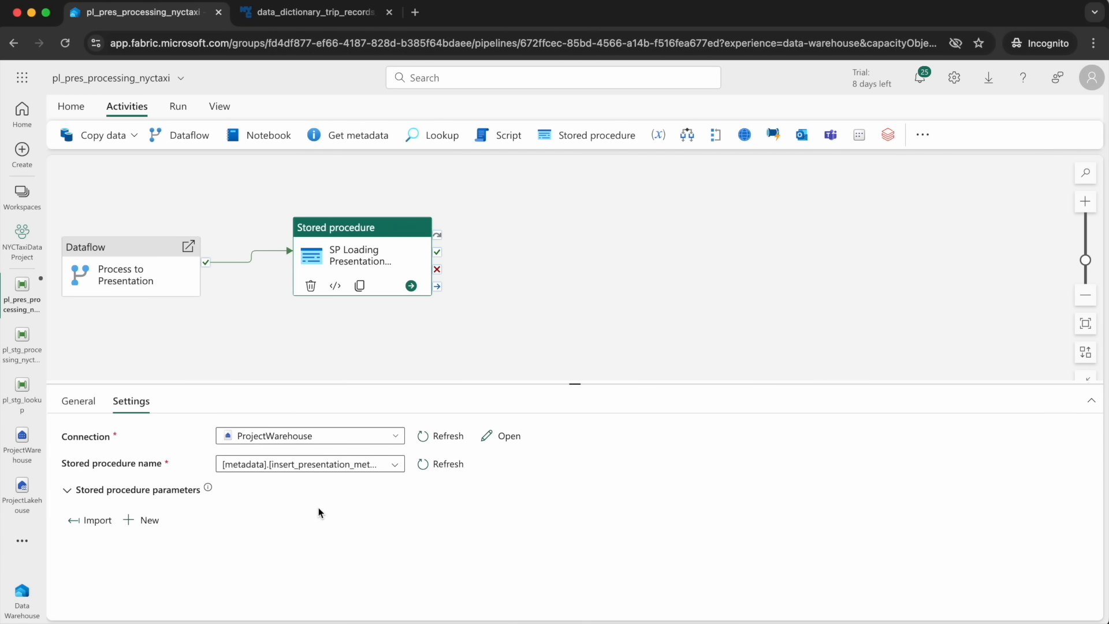
click(91, 520)
drag(579, 384, 575, 318)
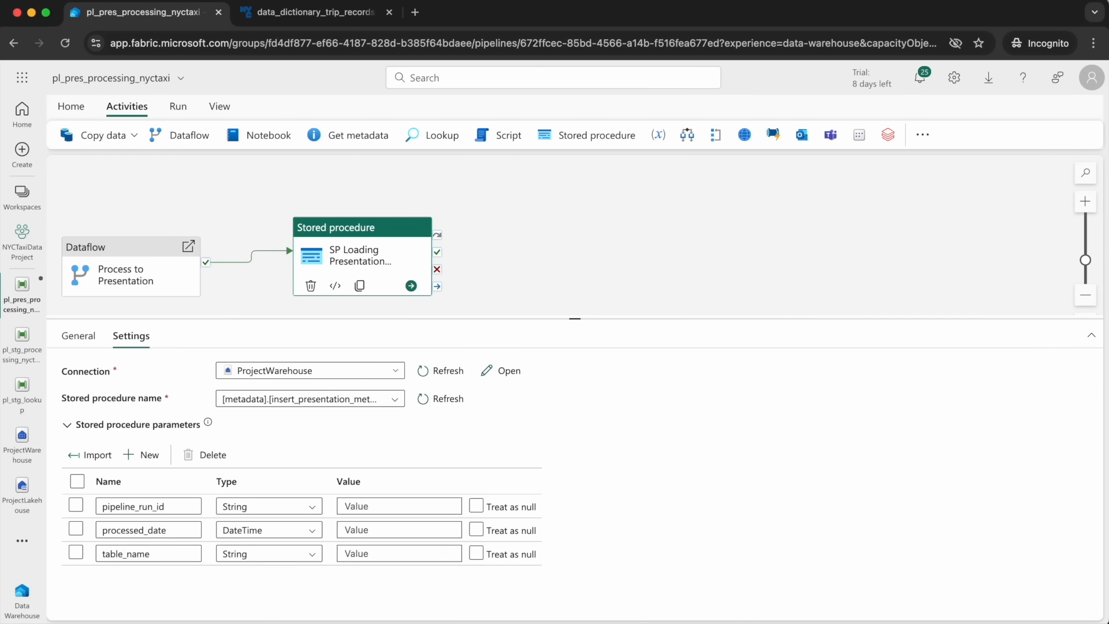
click(369, 507)
click(372, 523)
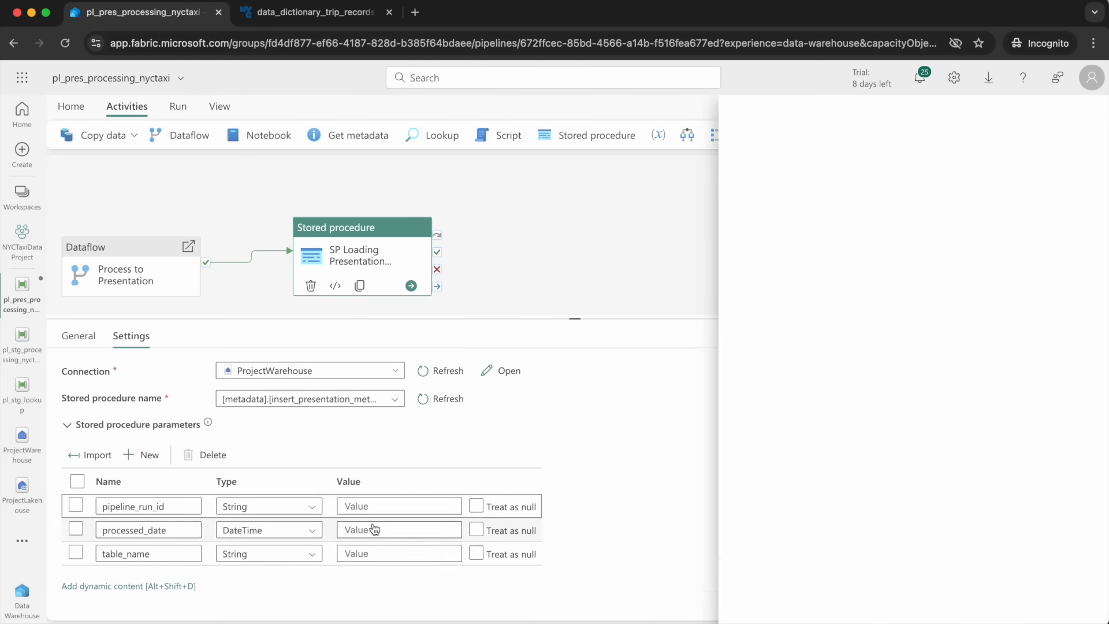
click(849, 323)
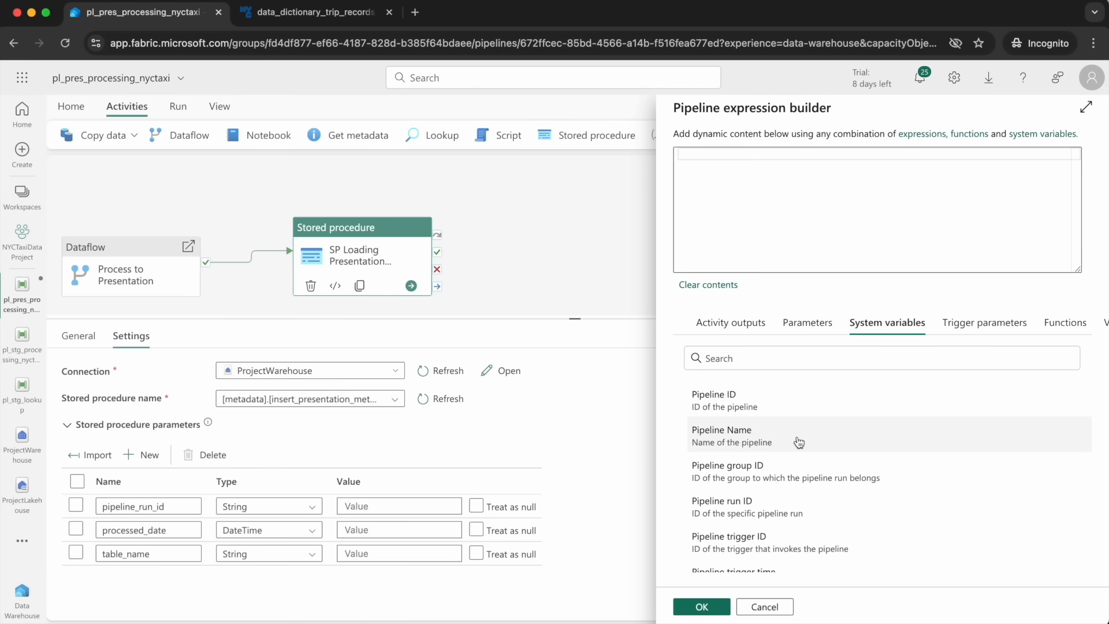
click(742, 500)
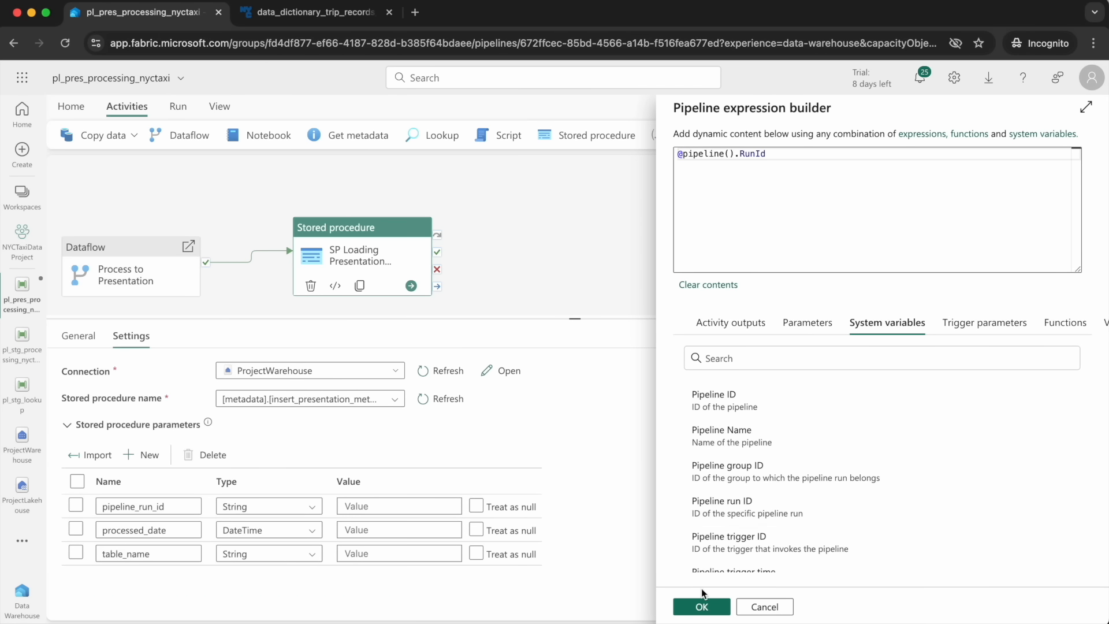
click(701, 605)
click(379, 529)
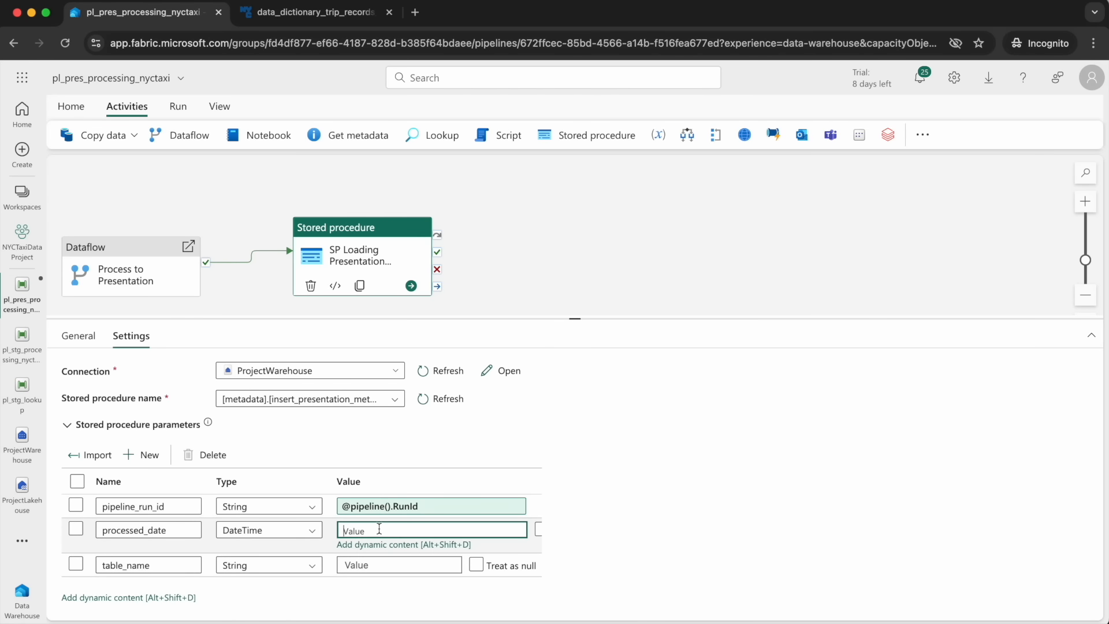
click(365, 545)
click(890, 323)
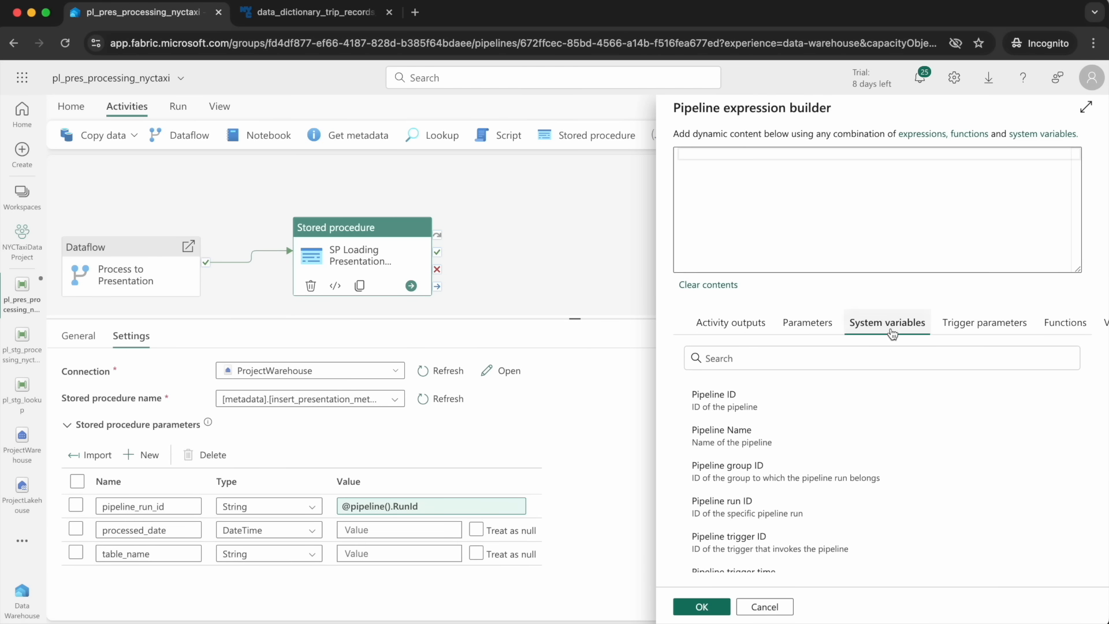
scroll(799, 474, down, 2)
click(751, 486)
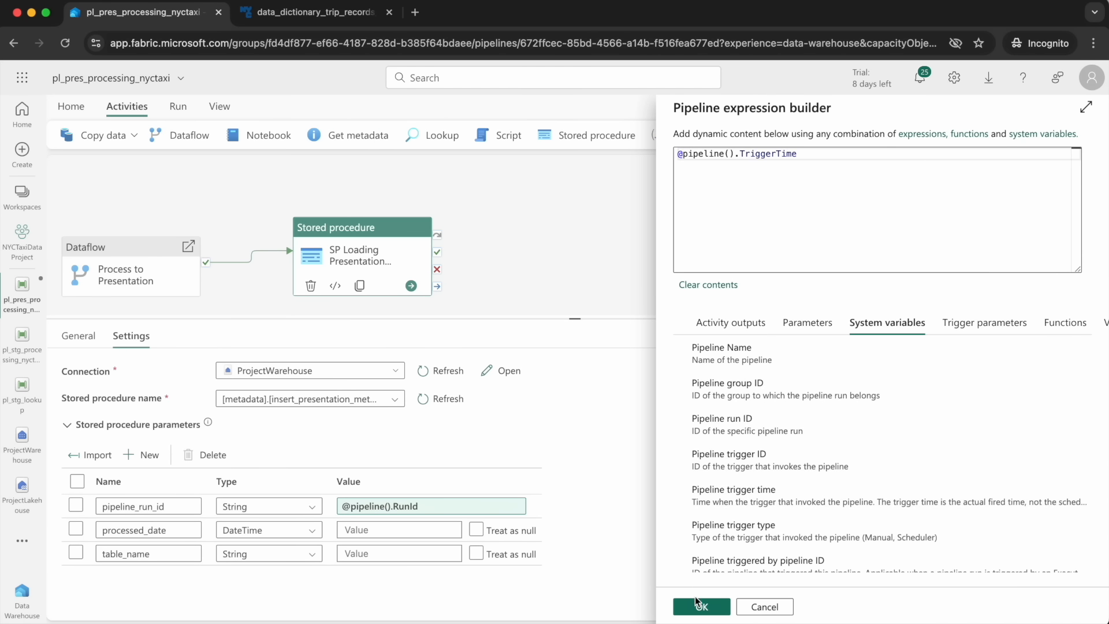
click(701, 606)
Set the table_name parameter to presentation_nyctaxi_yellow.
click(347, 553)
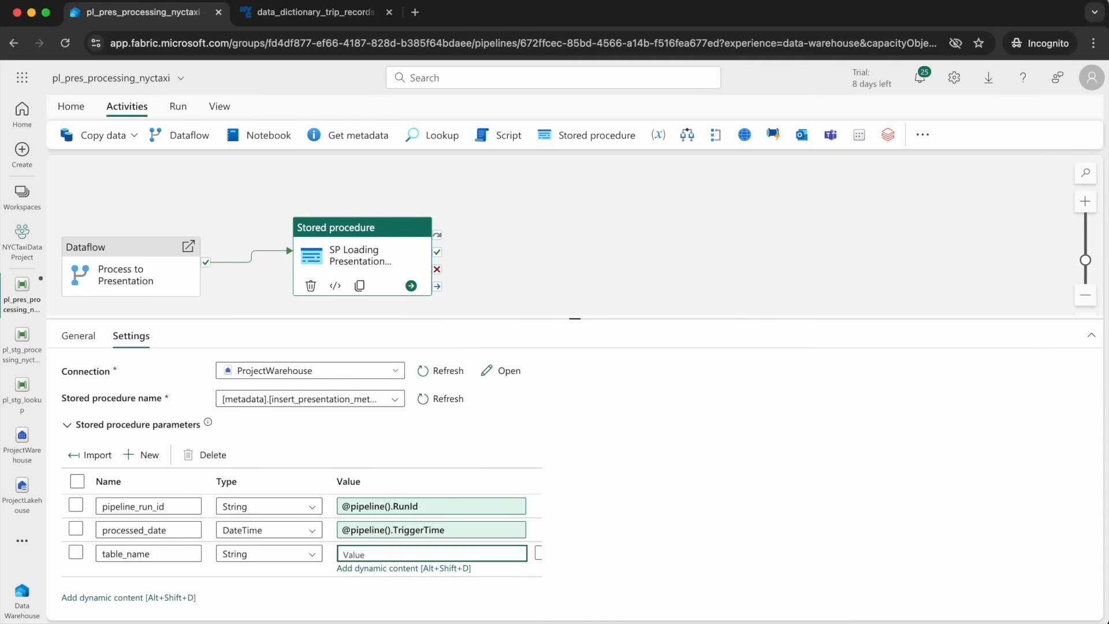
text(presentation_nyctaxi_yellow)
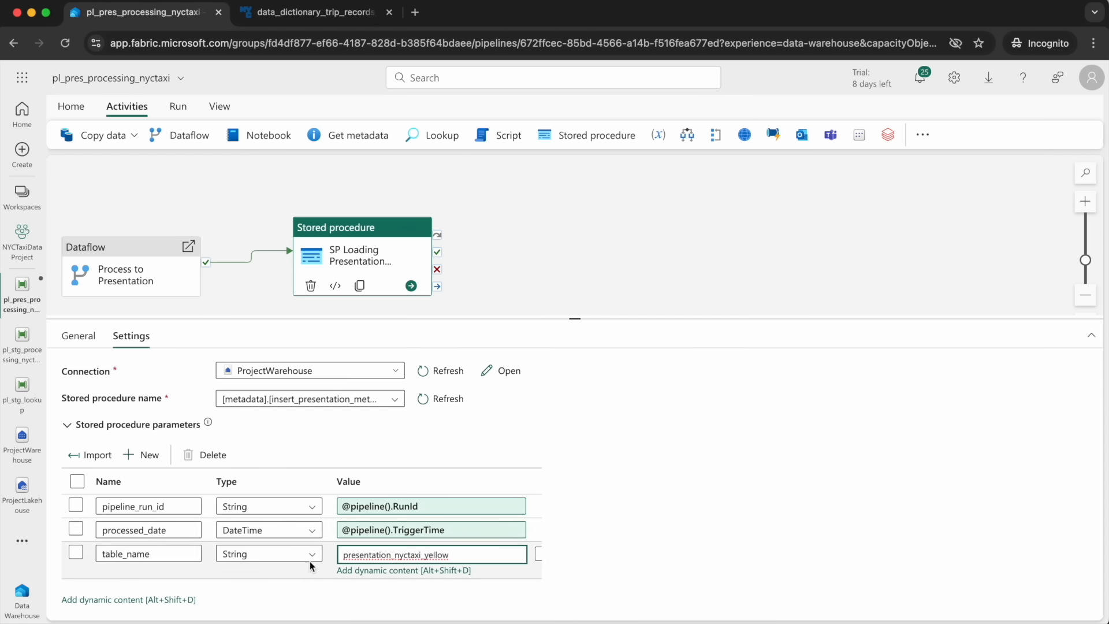
click(525, 228)
Deactivate the Process to Presentation dataflow activity so that only the stored procedure executes.
click(120, 267)
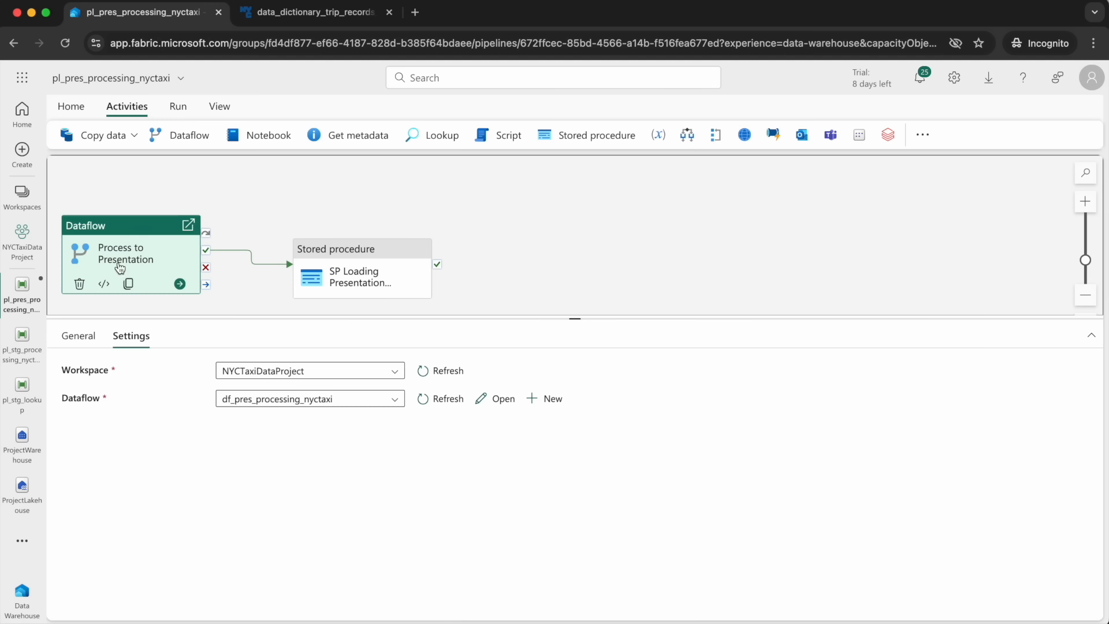
click(78, 336)
click(285, 454)
click(533, 252)
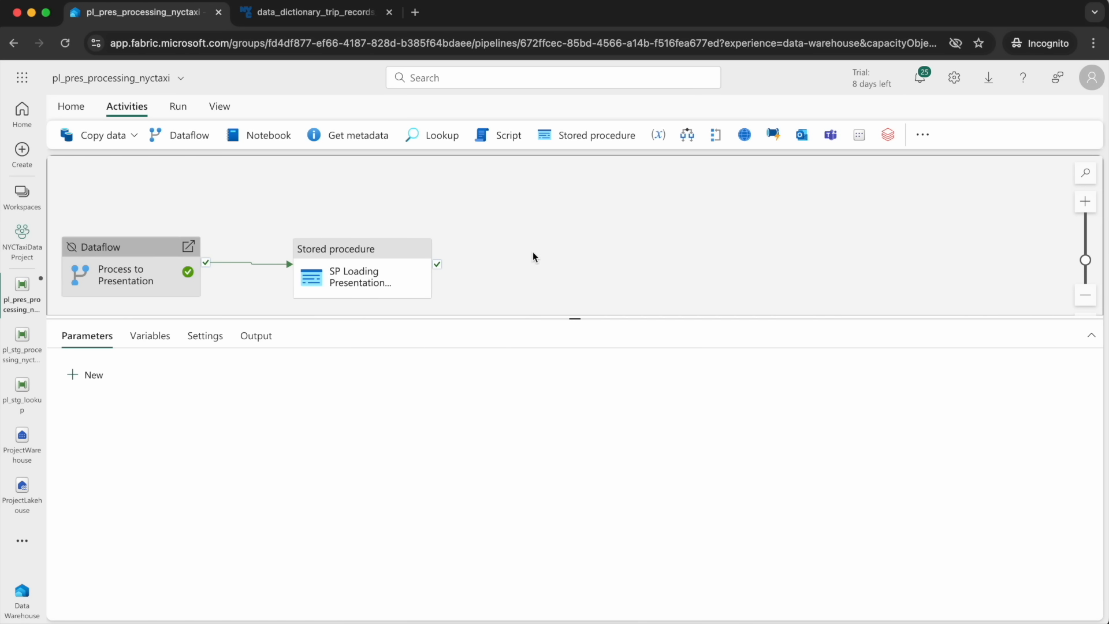
click(351, 270)
click(569, 255)
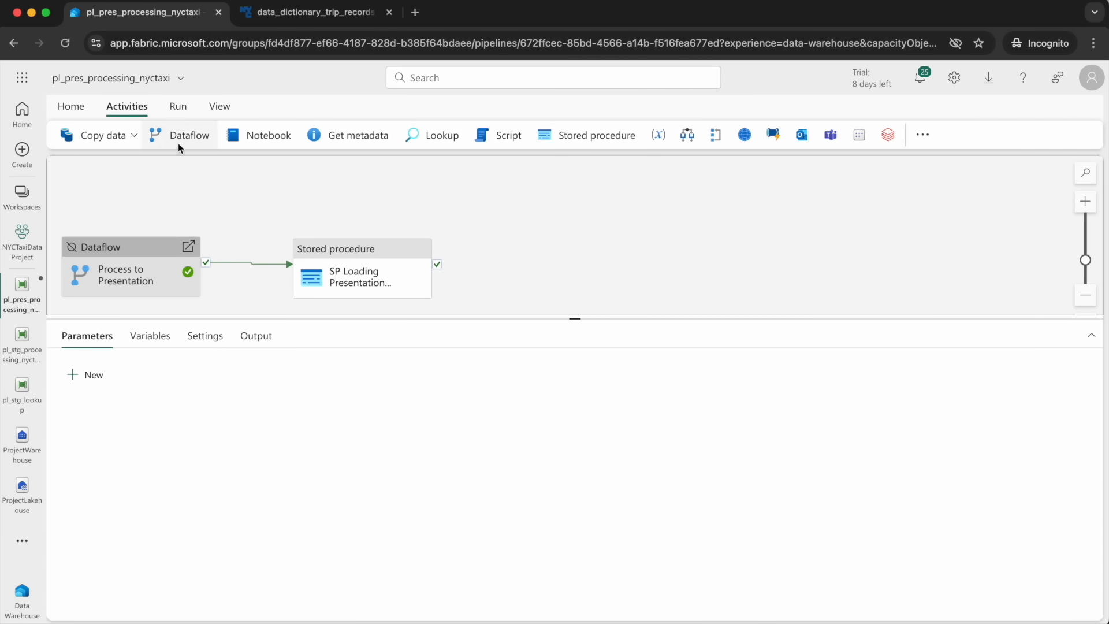
Validate the pl_pres_processing_nyctaxi pipeline, then save and run it.
click(70, 110)
click(218, 135)
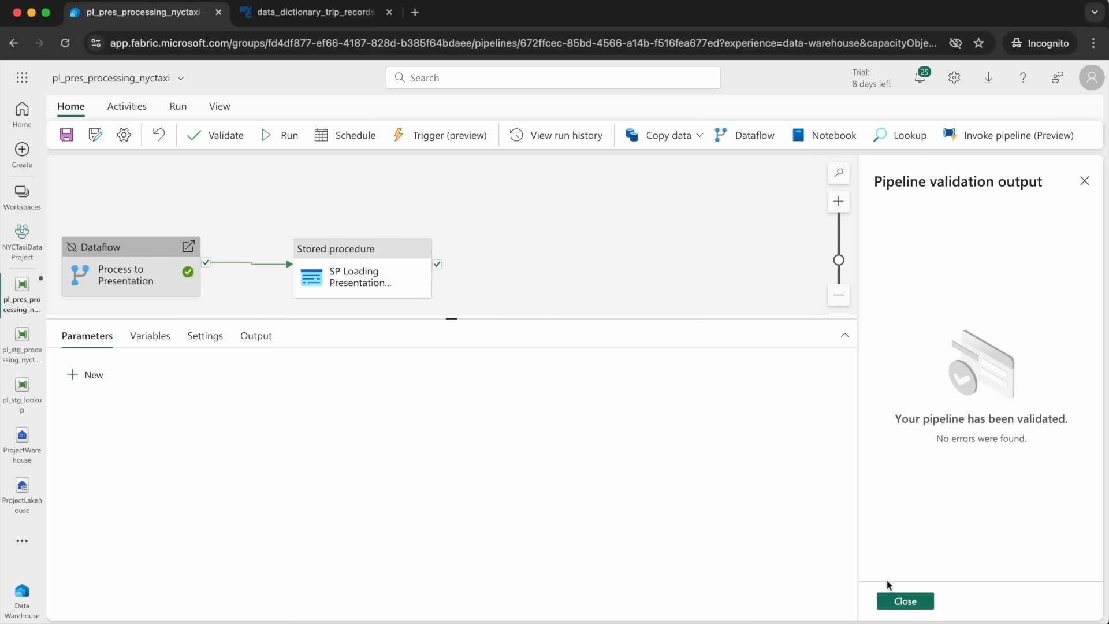
click(900, 600)
click(286, 138)
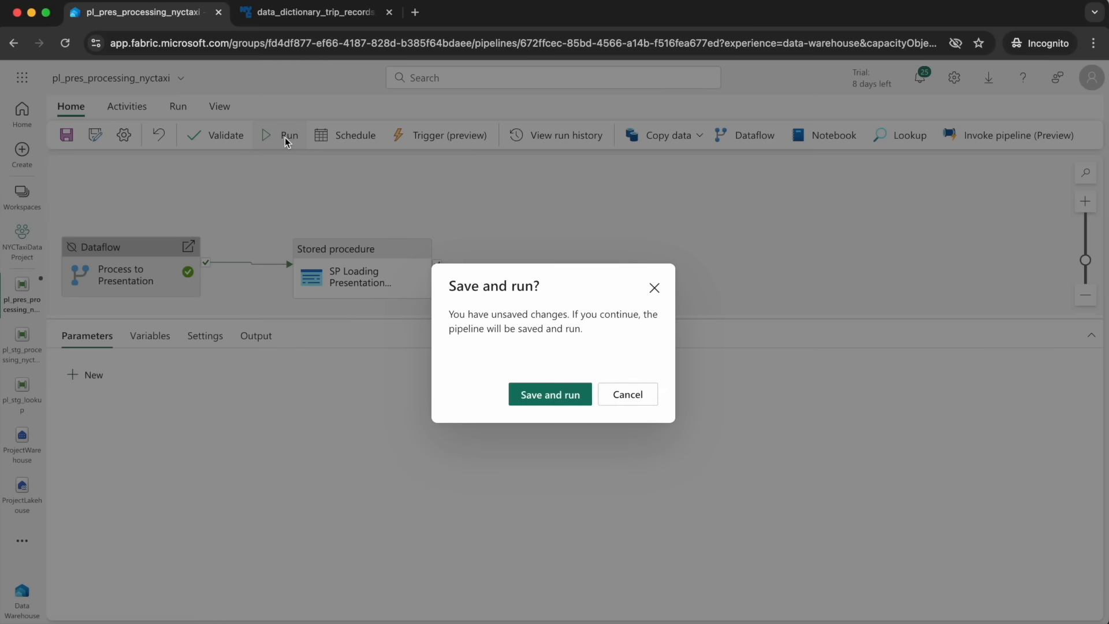
click(550, 395)
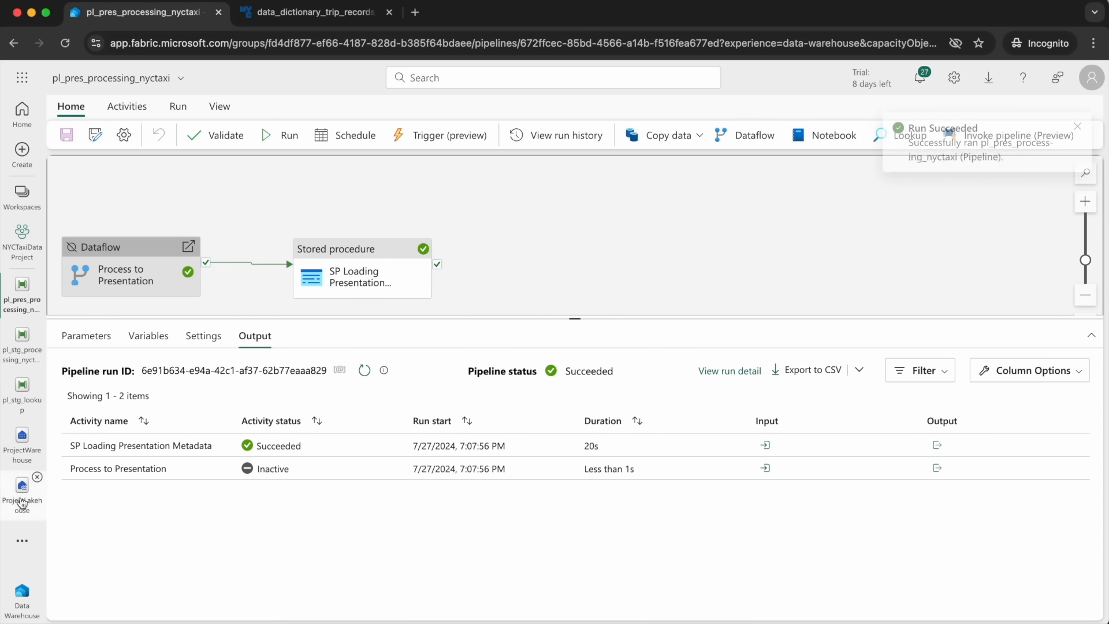
Rerun the select * from metadata.processing_log statement in SQL query 5 of ProjectWarehouse.
click(22, 445)
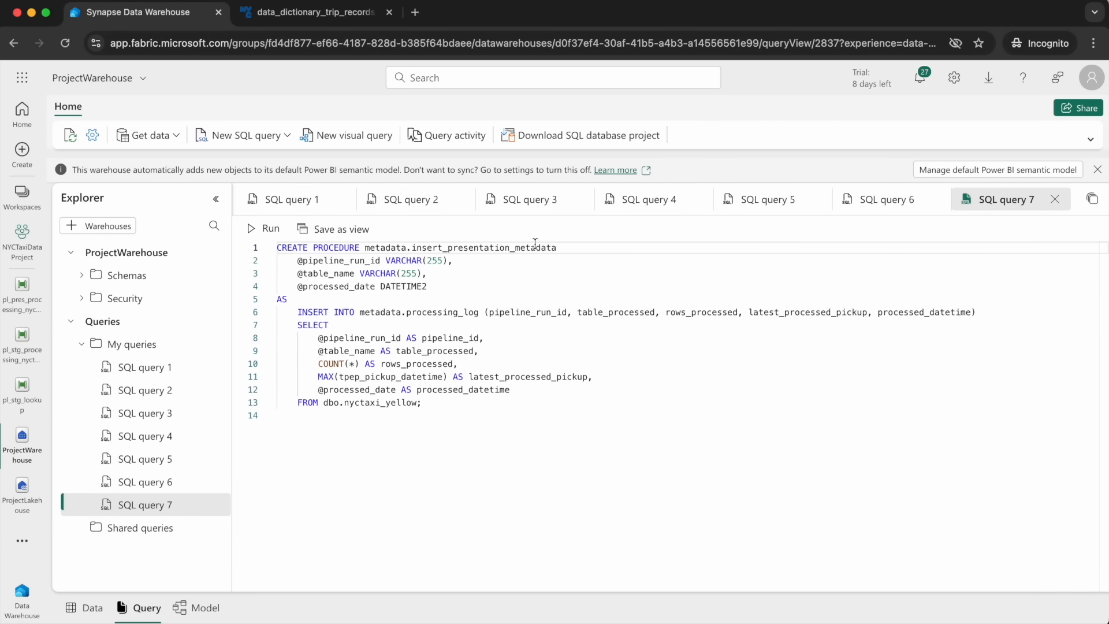
click(862, 202)
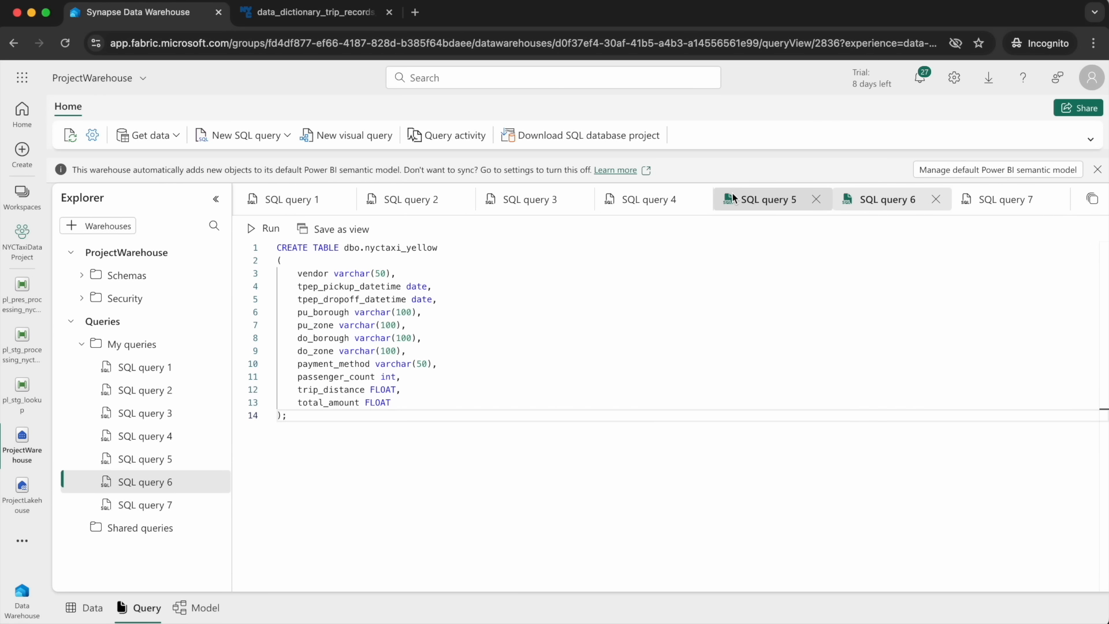
click(762, 199)
click(267, 229)
Compare the table name, processed rows and latest processed pickup of the presentation and staging entries in the processing log.
click(555, 385)
double_click(529, 383)
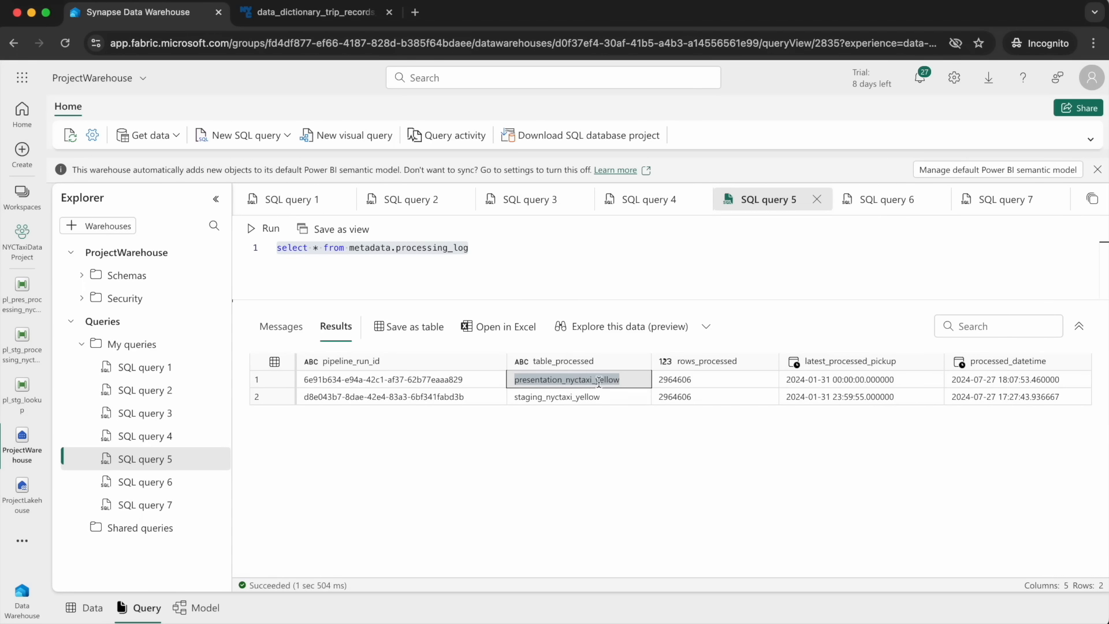
click(673, 379)
double_click(673, 380)
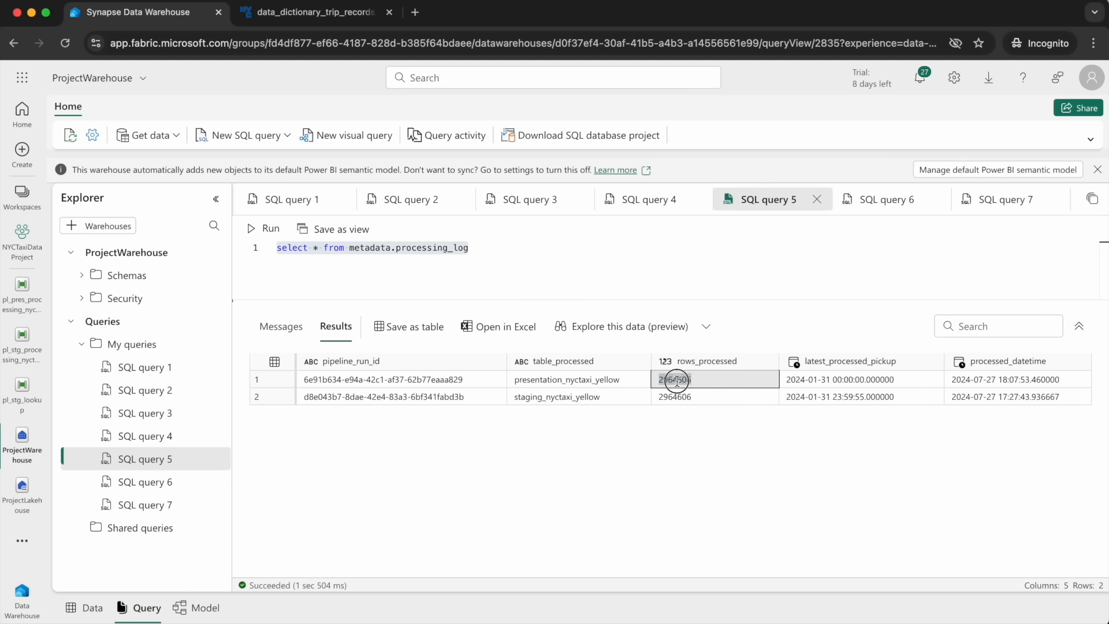
double_click(668, 396)
click(674, 380)
double_click(673, 379)
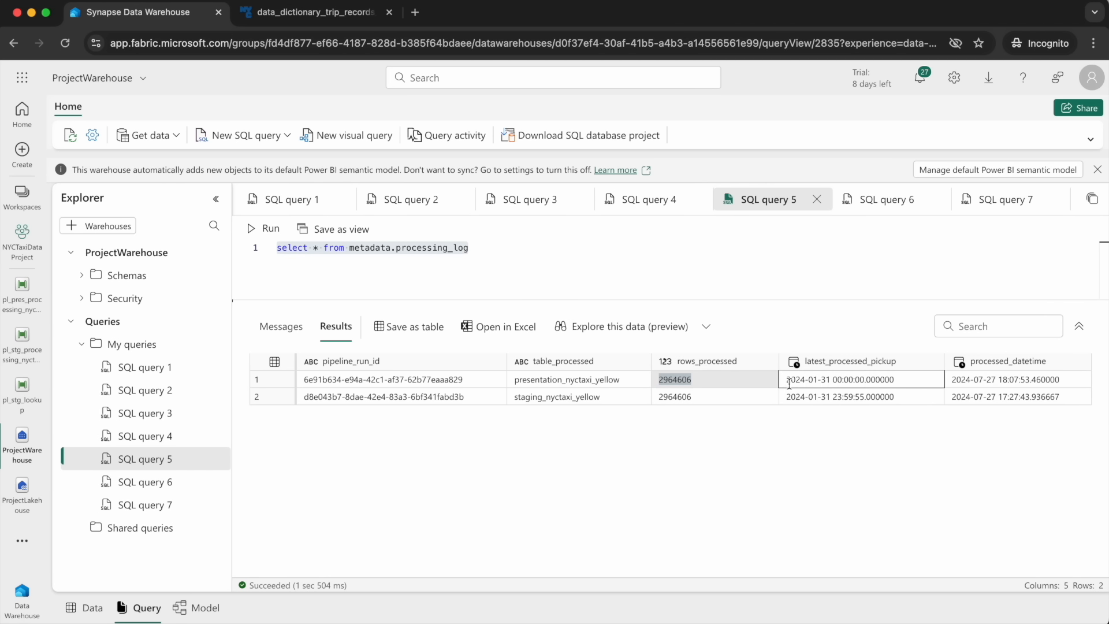
click(680, 394)
click(864, 387)
double_click(861, 385)
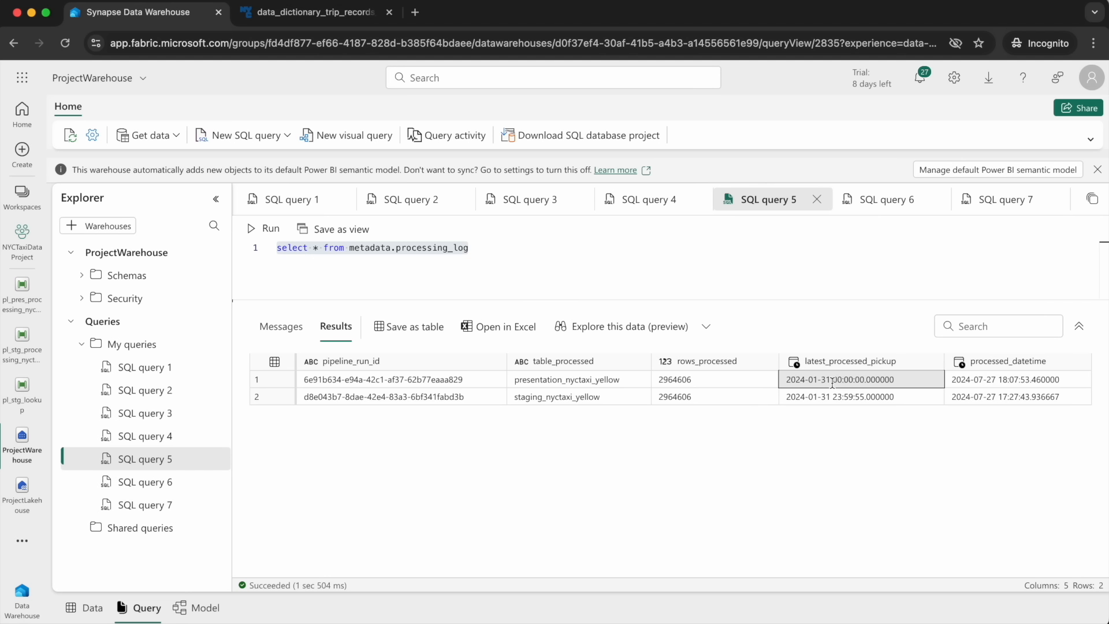
click(889, 385)
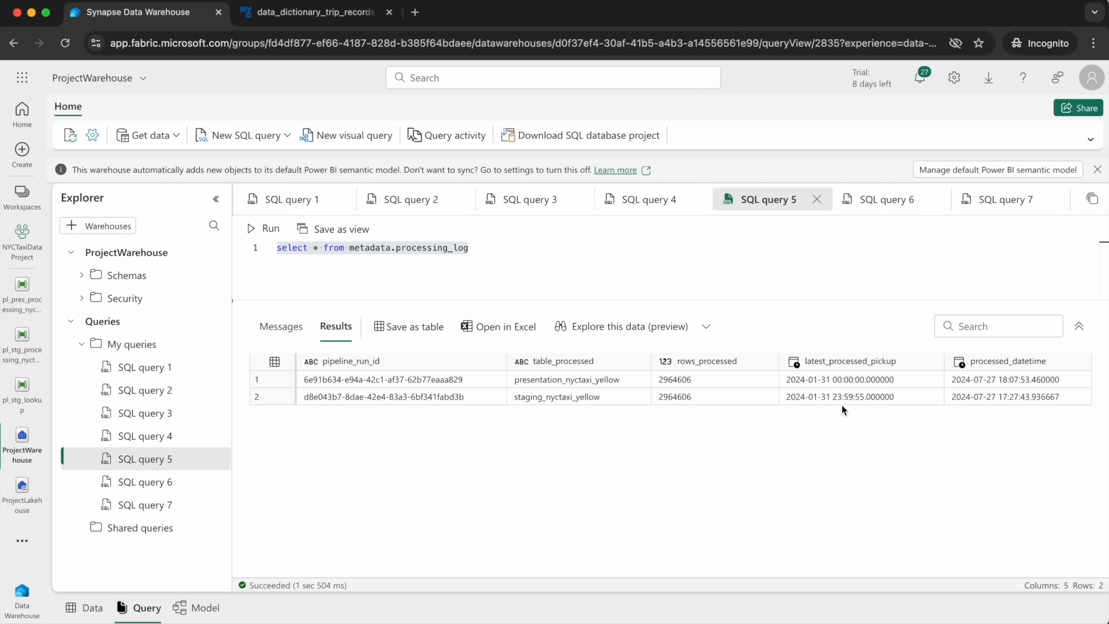
drag(834, 397, 924, 404)
double_click(801, 376)
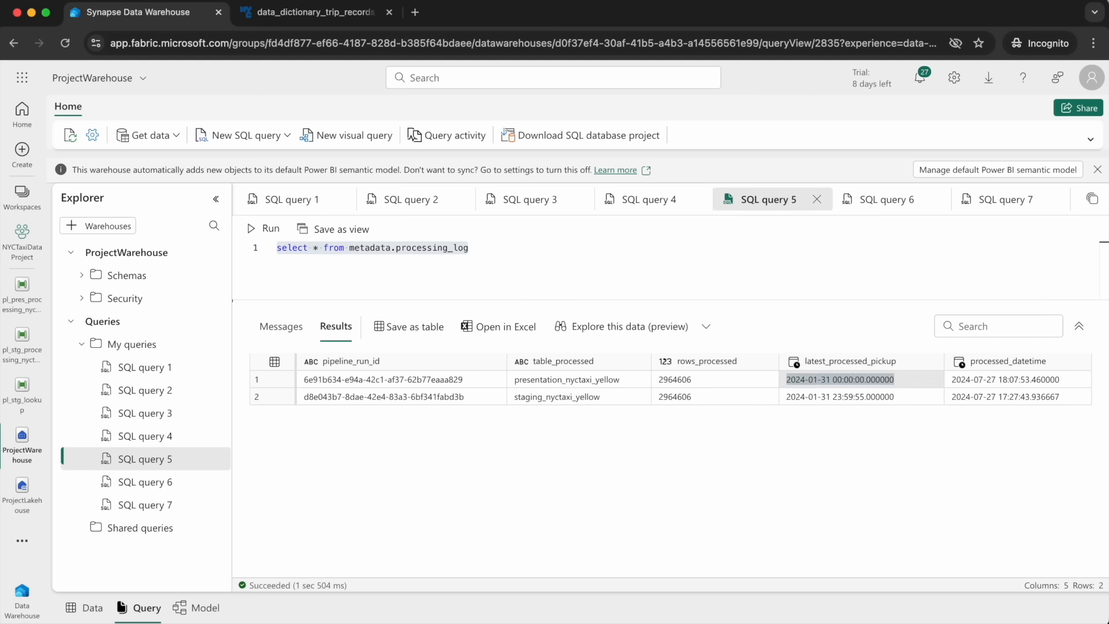
Reactivate and save the Process to Presentation dataflow activity in pl_pres_processing_nyctaxi, and look over the activities of pl_stg_processing_nyctaxi.
click(23, 292)
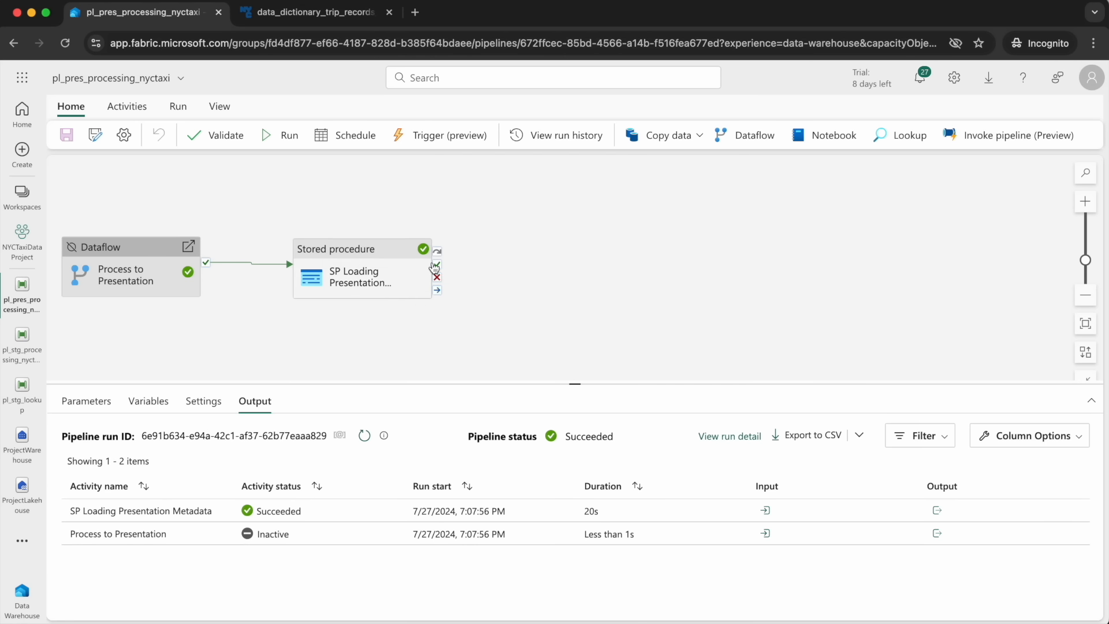
click(111, 279)
click(222, 519)
click(120, 182)
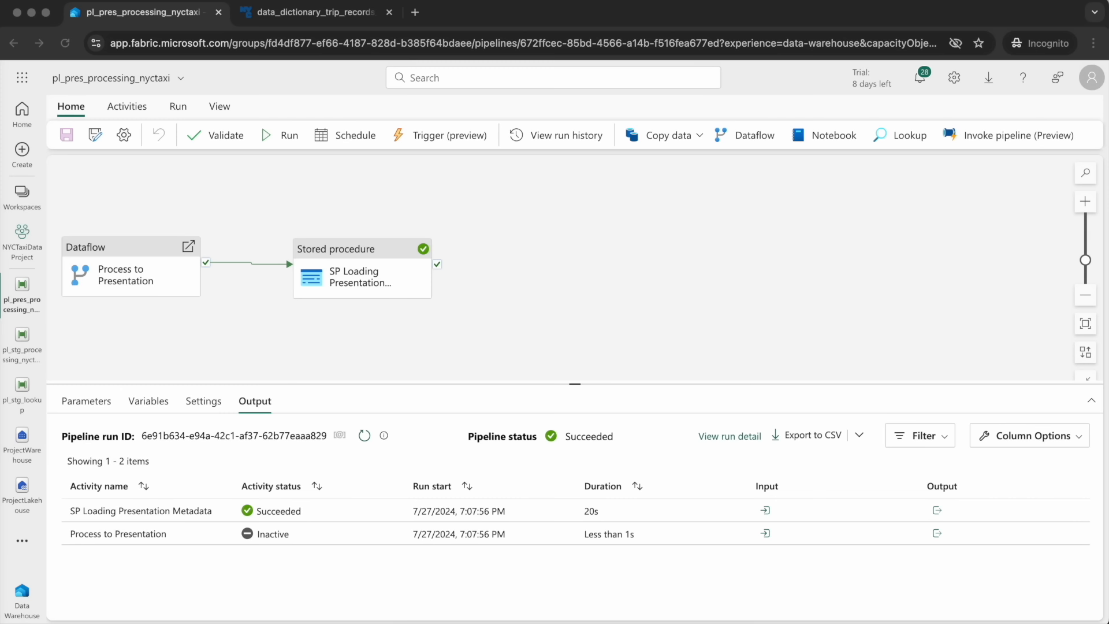
click(27, 354)
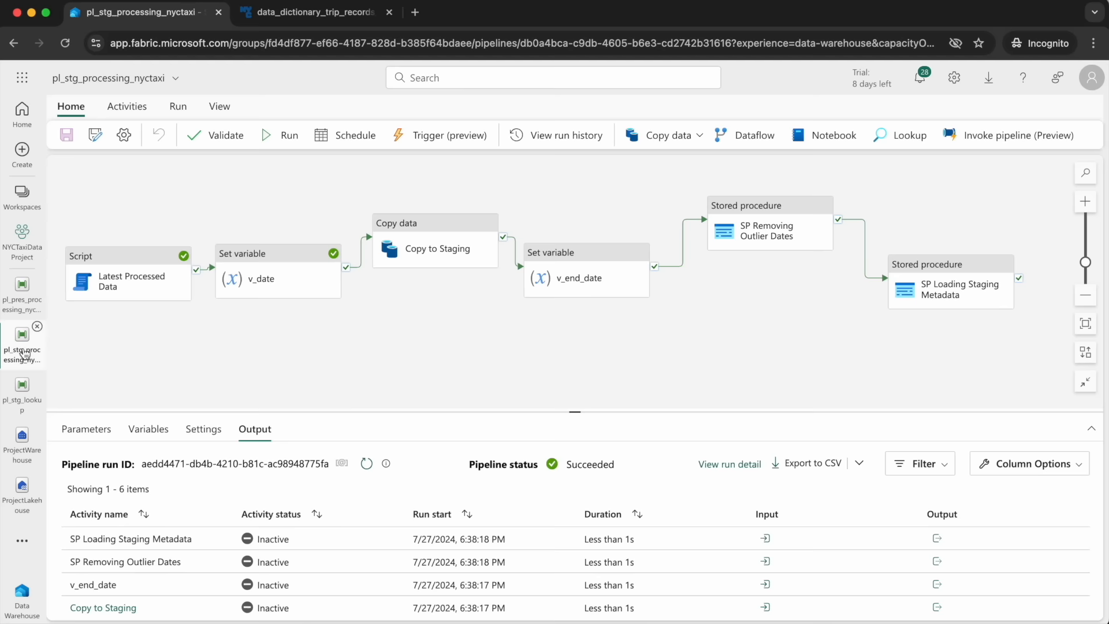
click(32, 296)
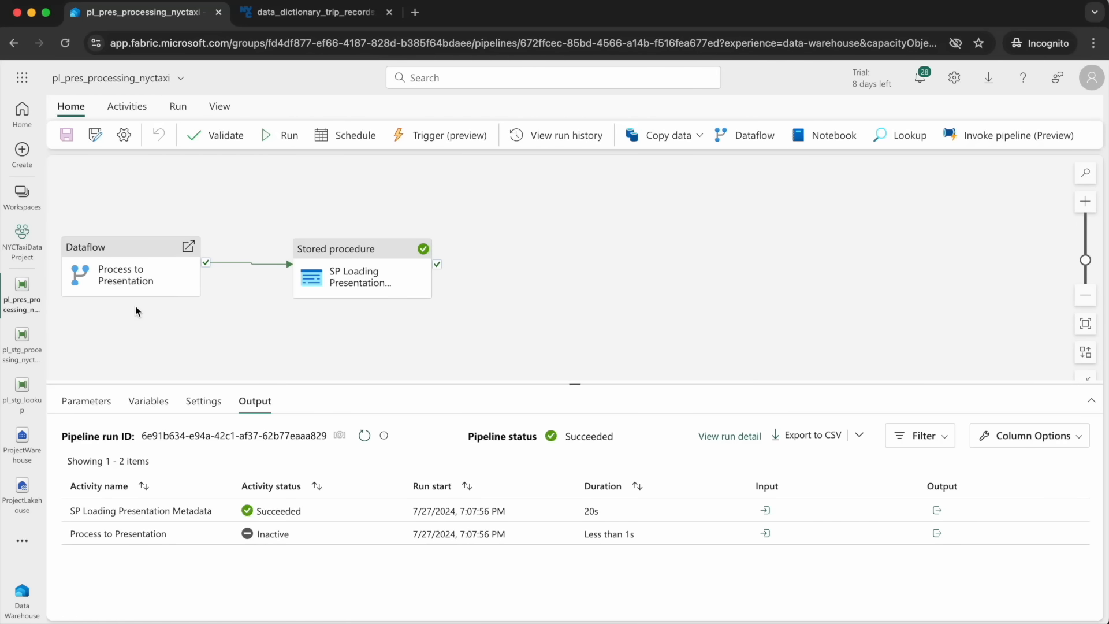
Create a data pipeline named pl_orchestrate_nyctaxi in the NYC Taxi Data Pipelines folder of the NYCTaxiDataProject workspace.
click(19, 245)
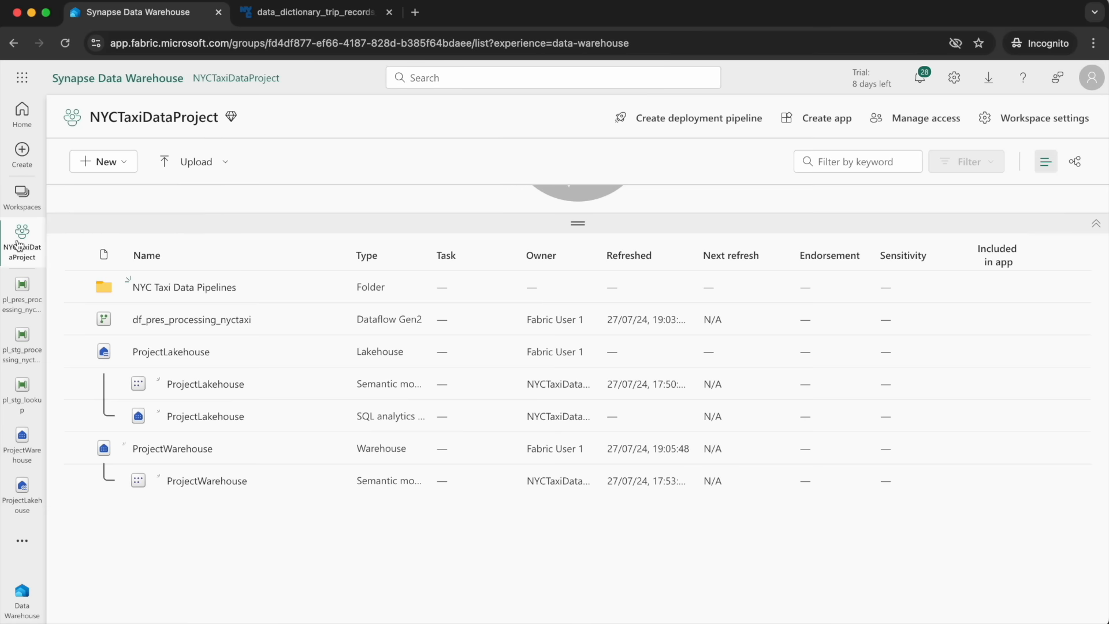
click(174, 288)
click(85, 163)
click(134, 216)
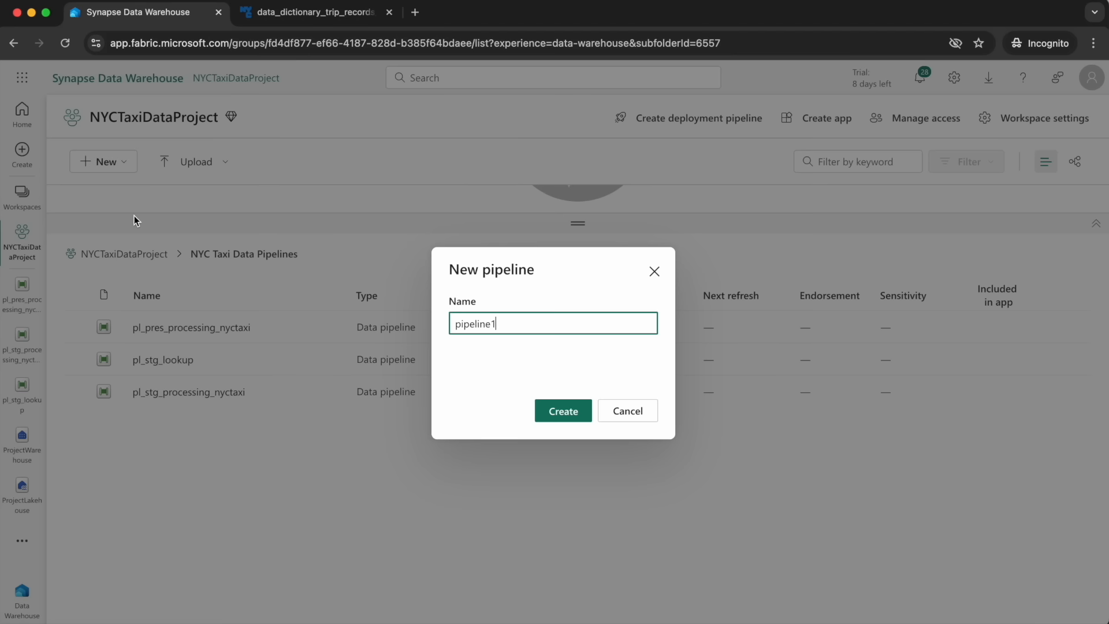
double_click(471, 323)
text(pl_orchestrate_nyctaxi)
click(563, 412)
Add an Invoke pipeline (Preview) activity to the blank canvas and name it Invoke Staging Pipeline.
click(328, 380)
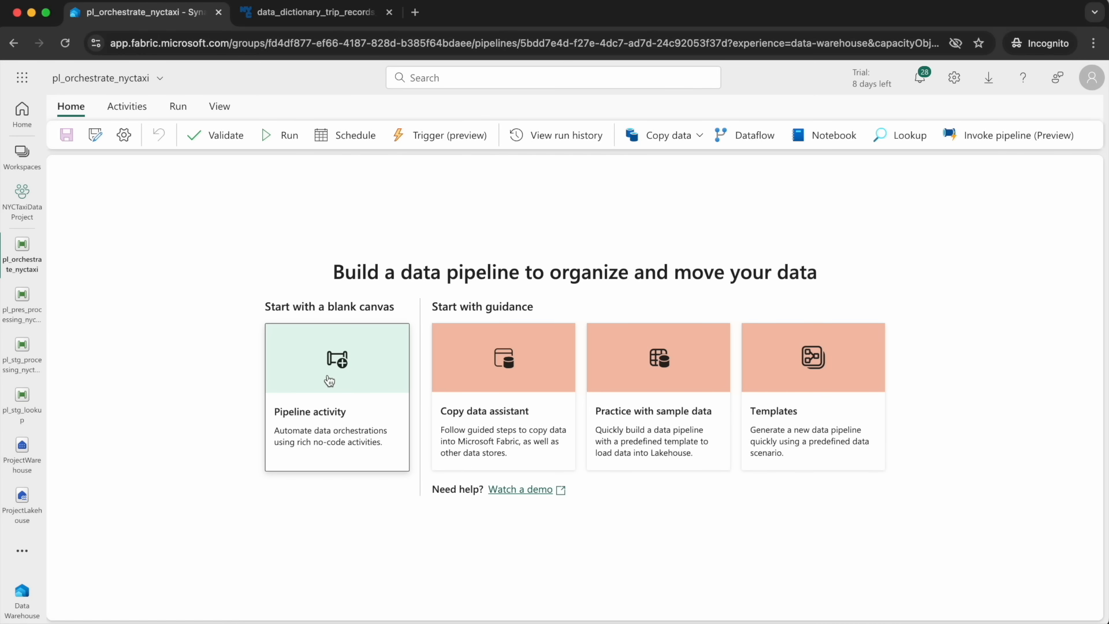
text(invo)
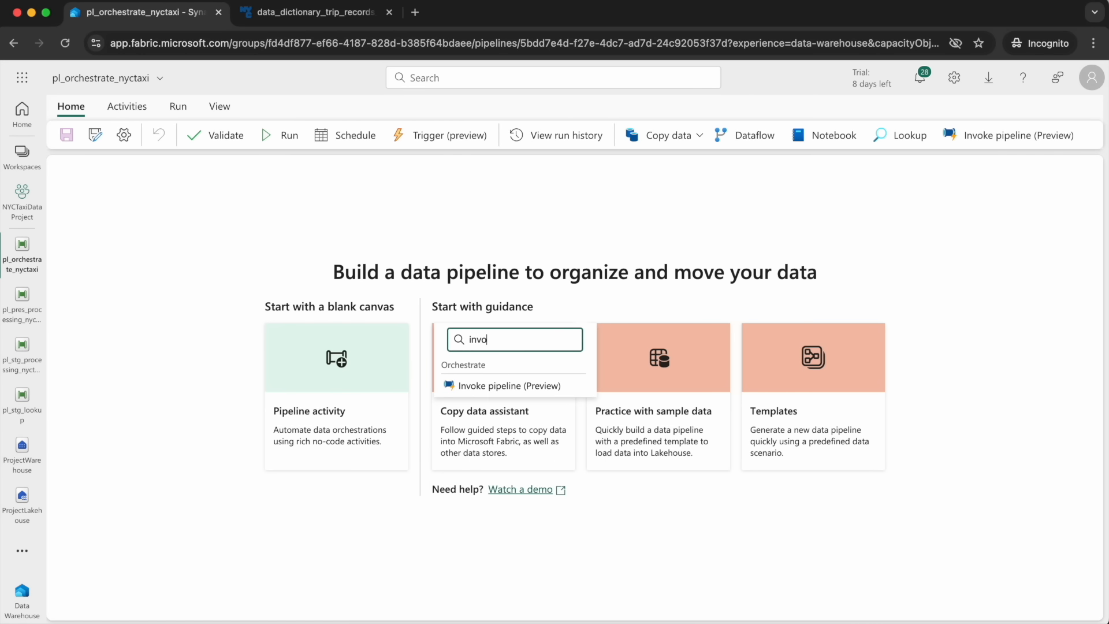
click(520, 386)
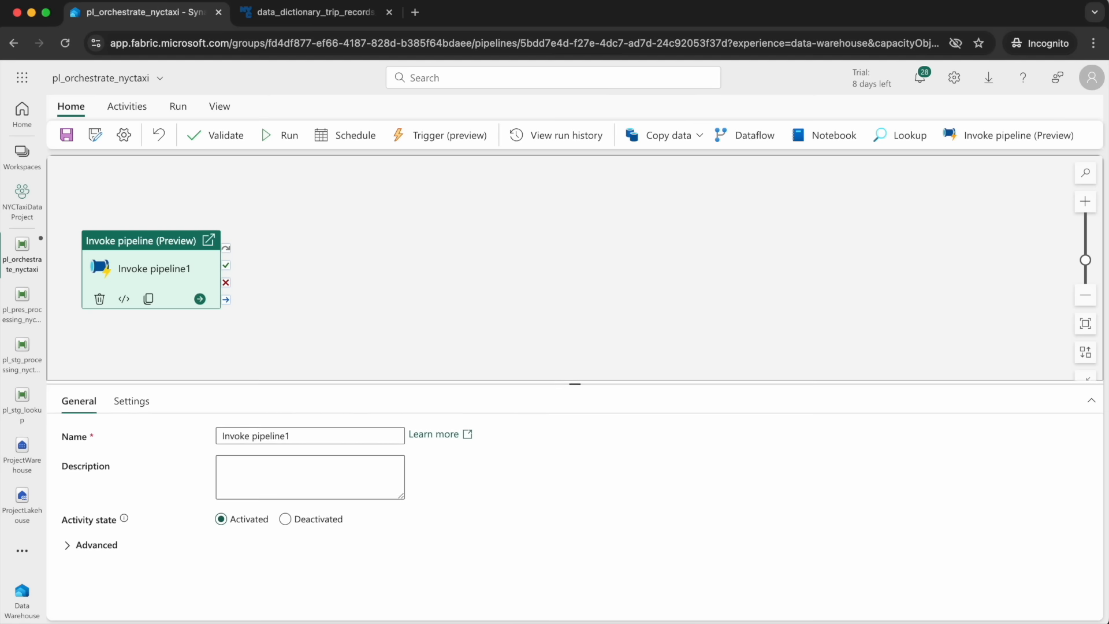
triple_click(251, 432)
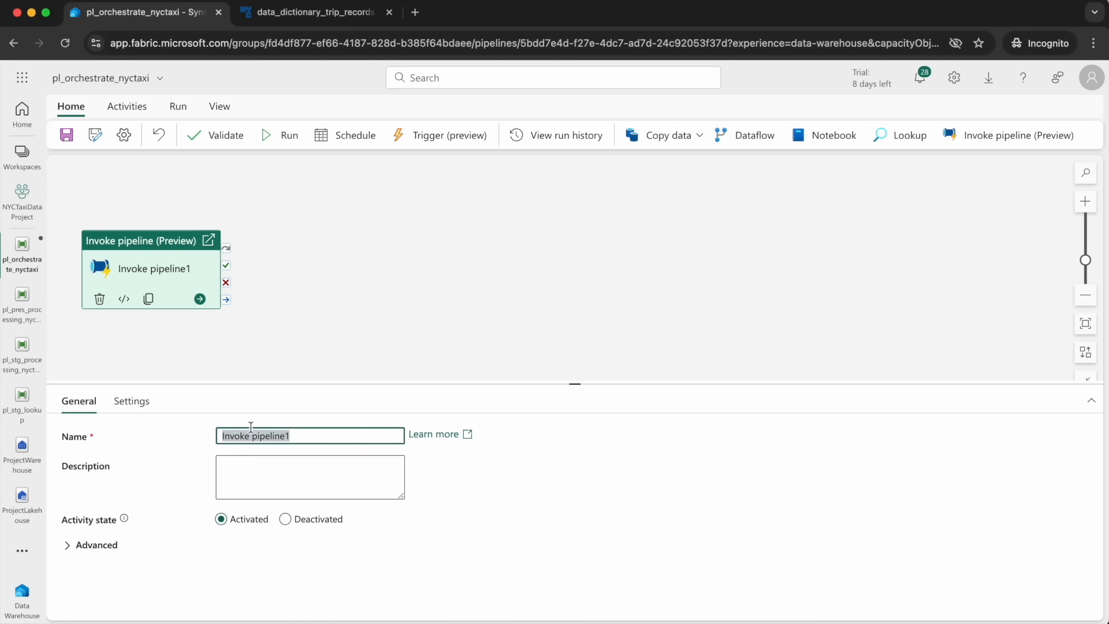
text(Inv)
click(381, 279)
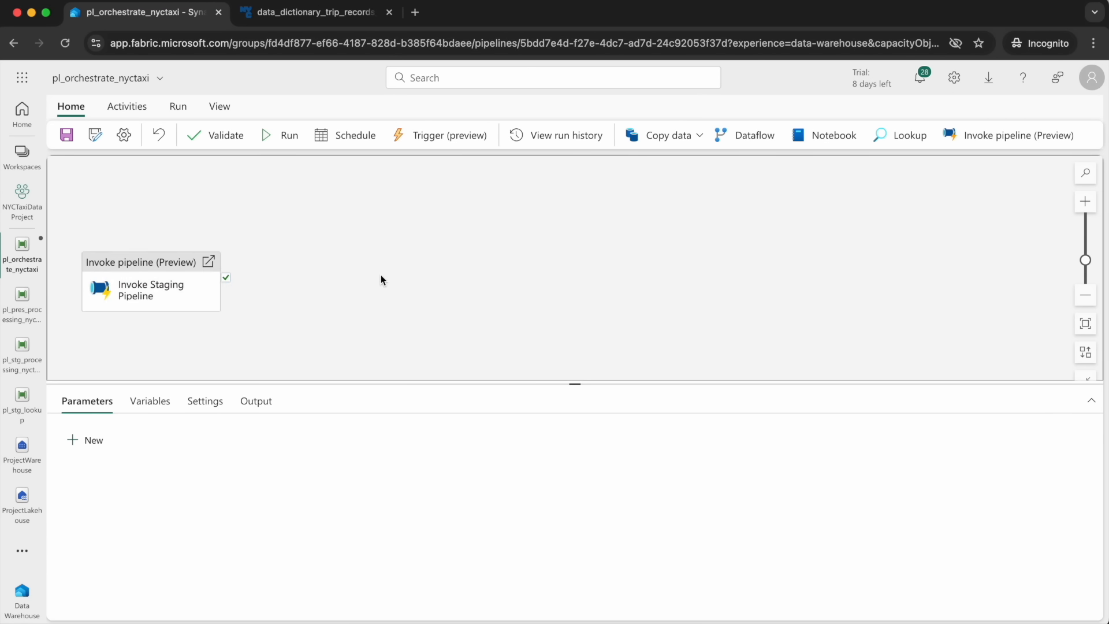
Duplicate the staging activity as Invoke Presentation Pipeline and connect it to the on-success output of Invoke Staging Pipeline.
click(149, 271)
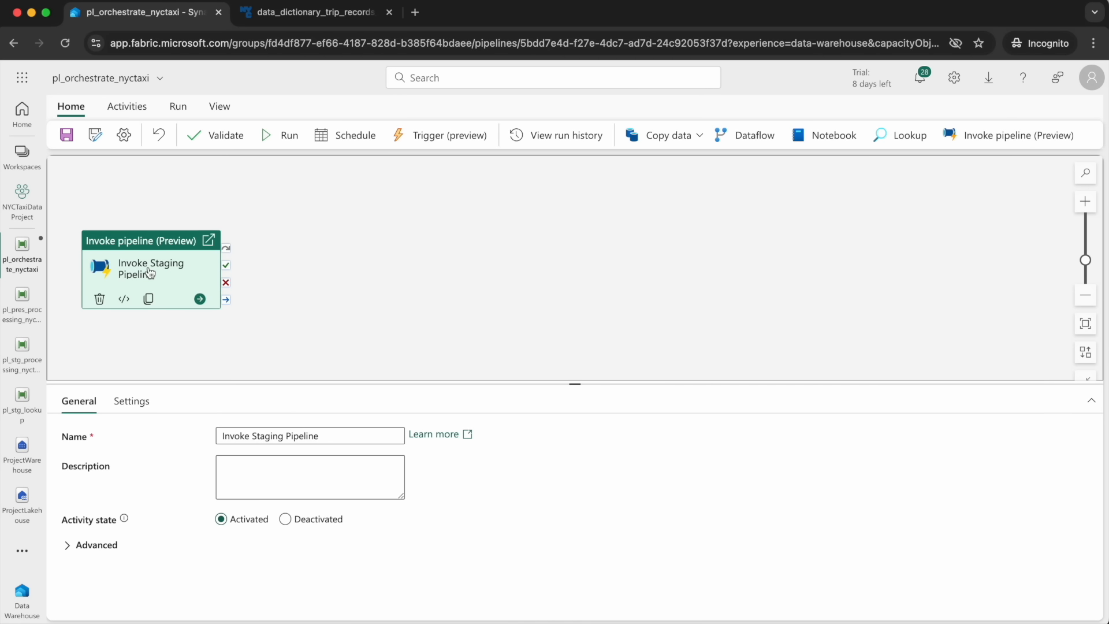
click(148, 299)
click(262, 439)
double_click(262, 438)
text(Presentation)
double_click(349, 436)
text(Pipeline)
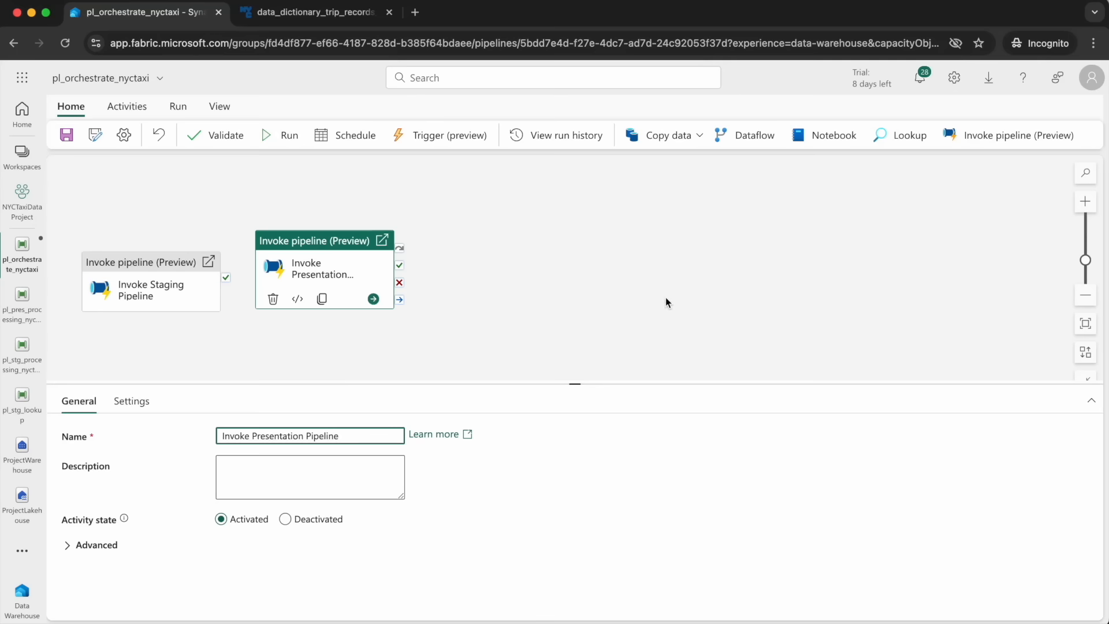
click(666, 302)
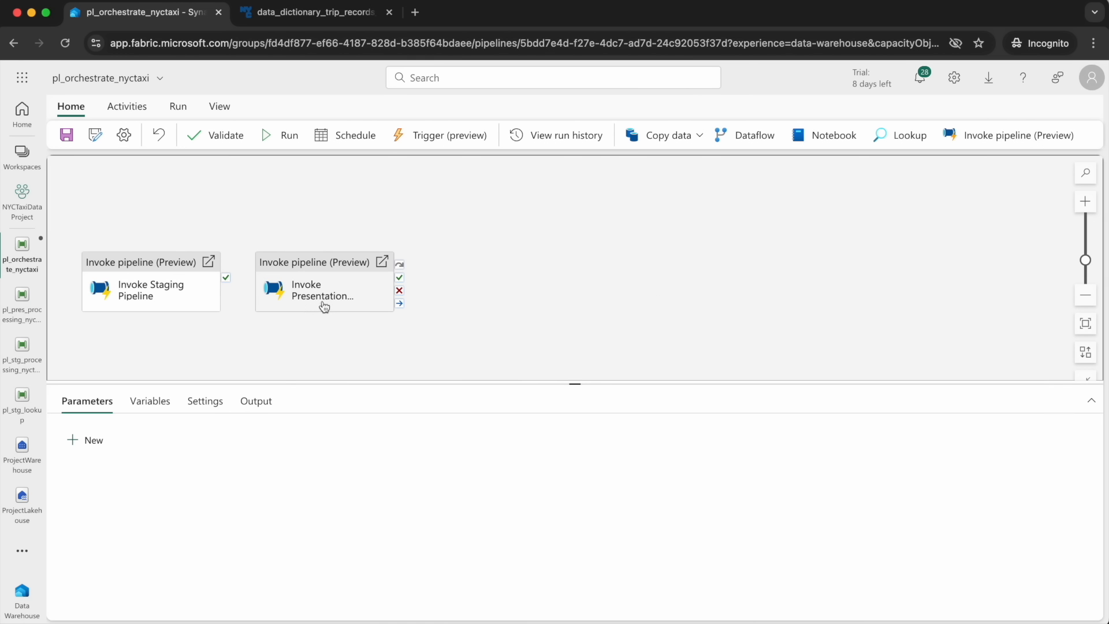
drag(227, 281, 352, 282)
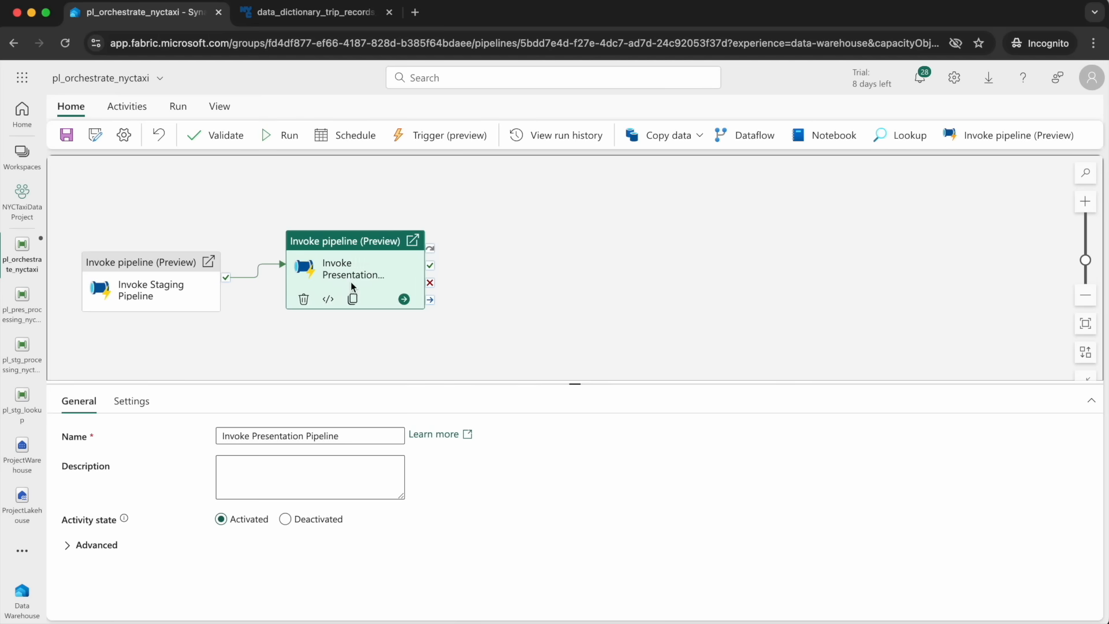
Set the invoked pipeline of the Invoke Staging Pipeline activity to pl_stg_processing_nyctaxi.
click(136, 284)
click(132, 400)
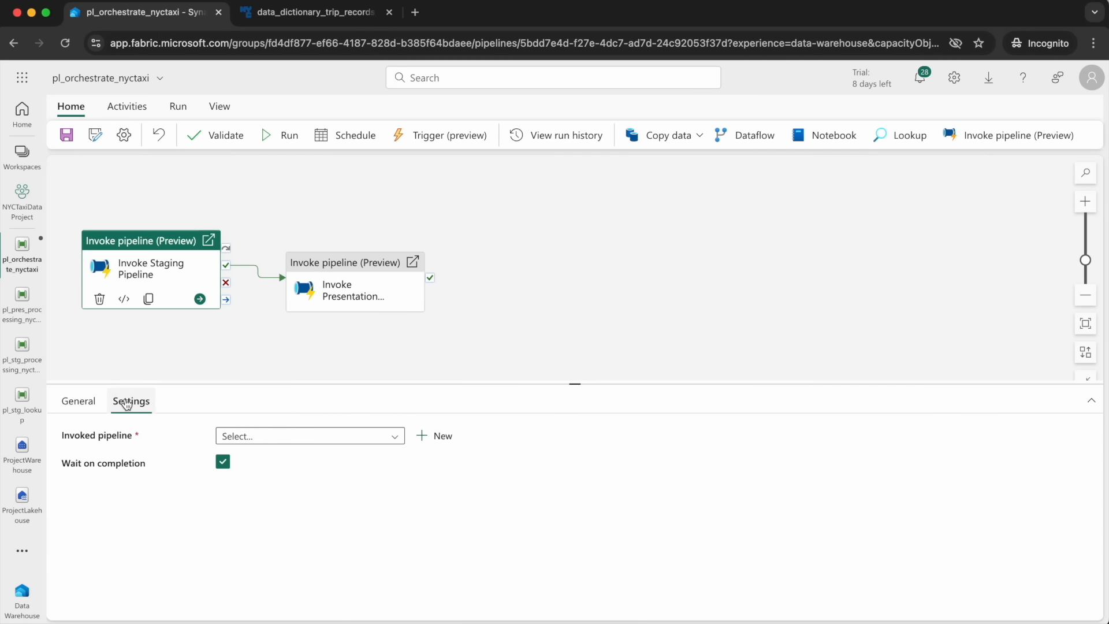
click(297, 438)
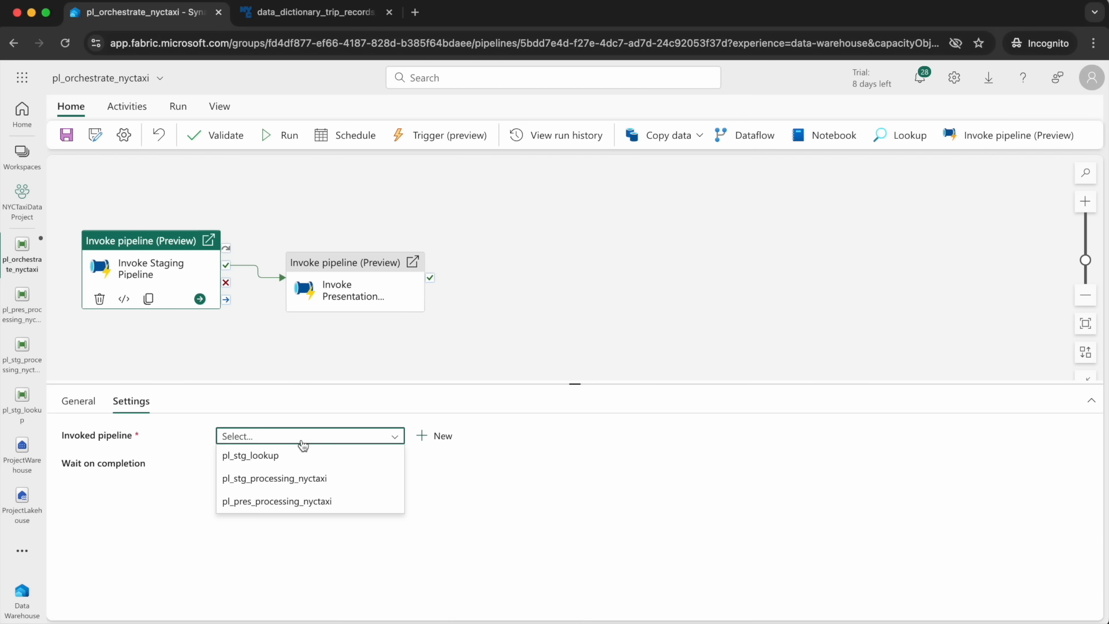
click(287, 483)
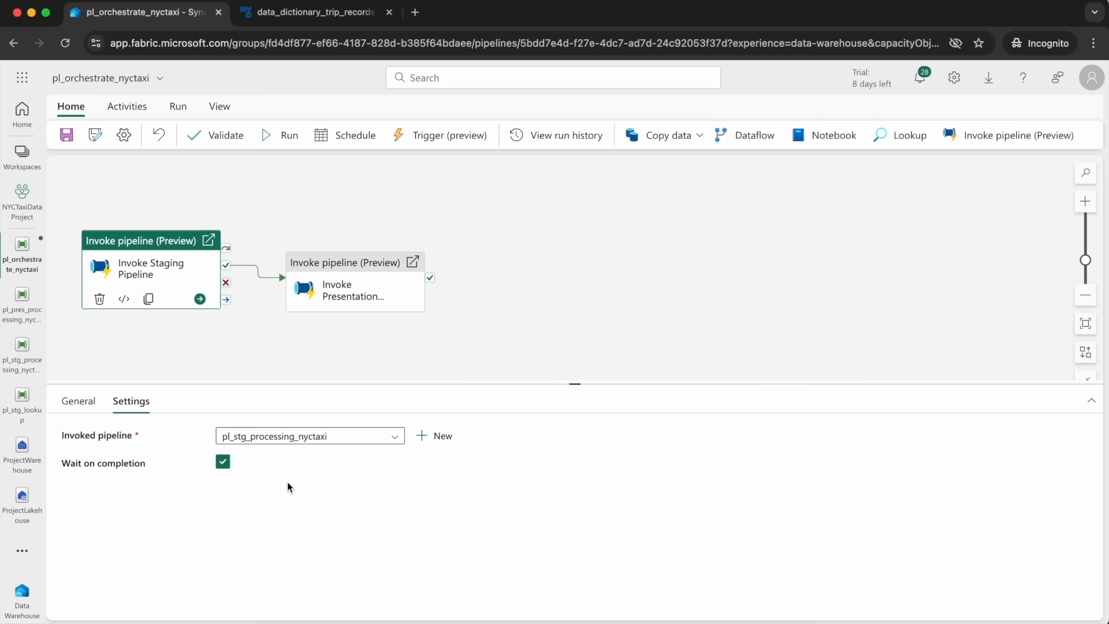
Set the invoked pipeline of the Invoke Presentation Pipeline activity to pl_pres_processing_nyctaxi.
click(353, 292)
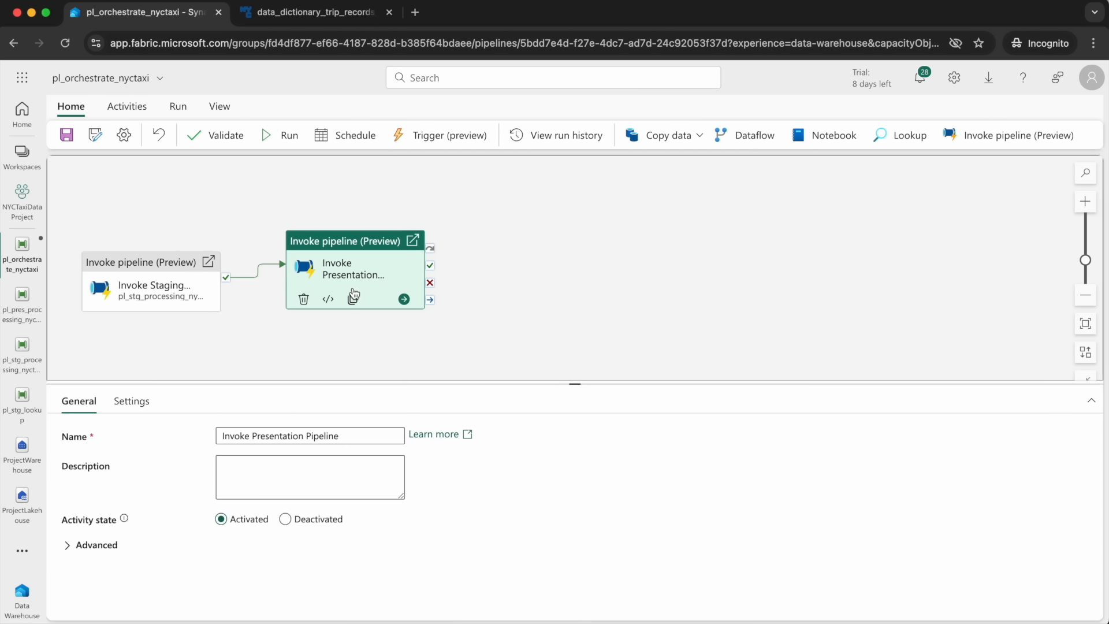
click(131, 401)
click(272, 436)
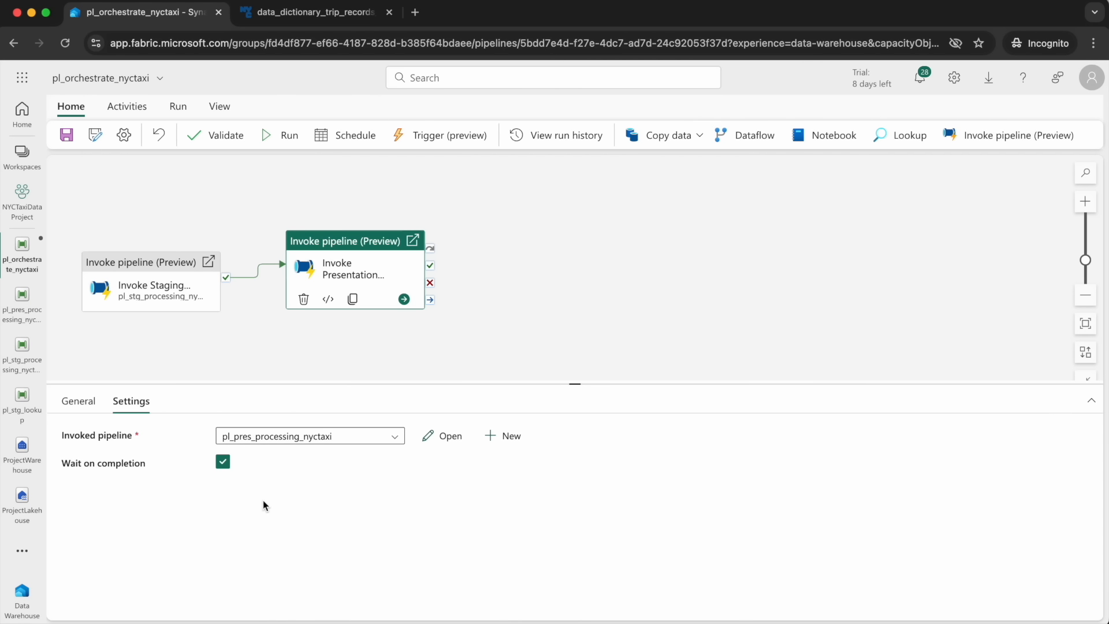
Check the maximum and minimum tpep_pickup_datetime of dbo.nyctaxi_yellow by pointing SQL query 1 at that table, and return to pl_orchestrate_nyctaxi.
click(19, 462)
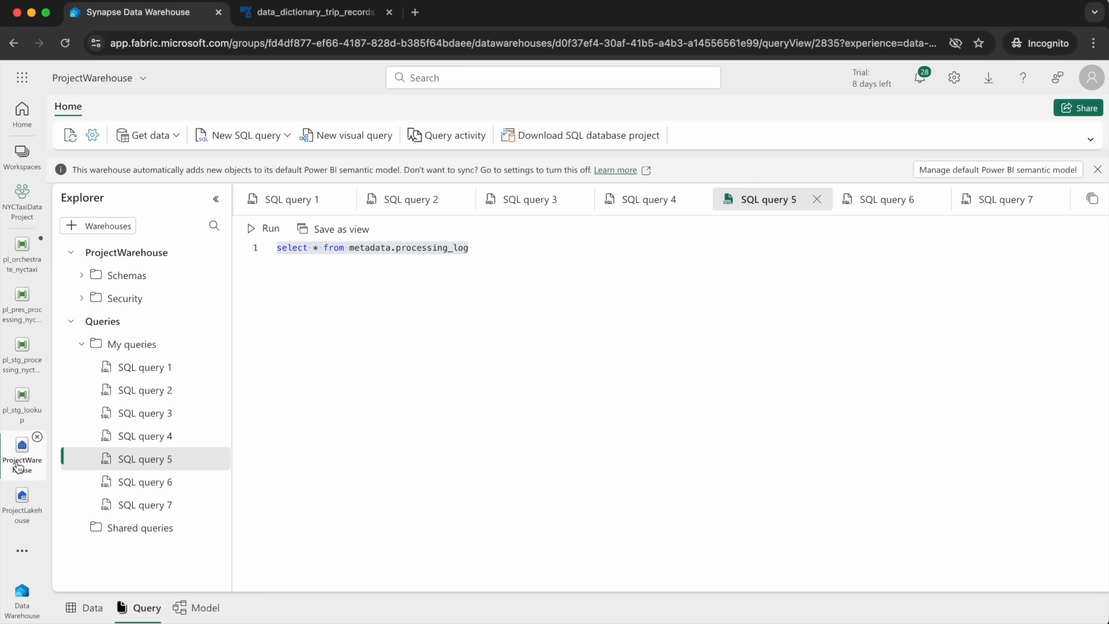
click(293, 202)
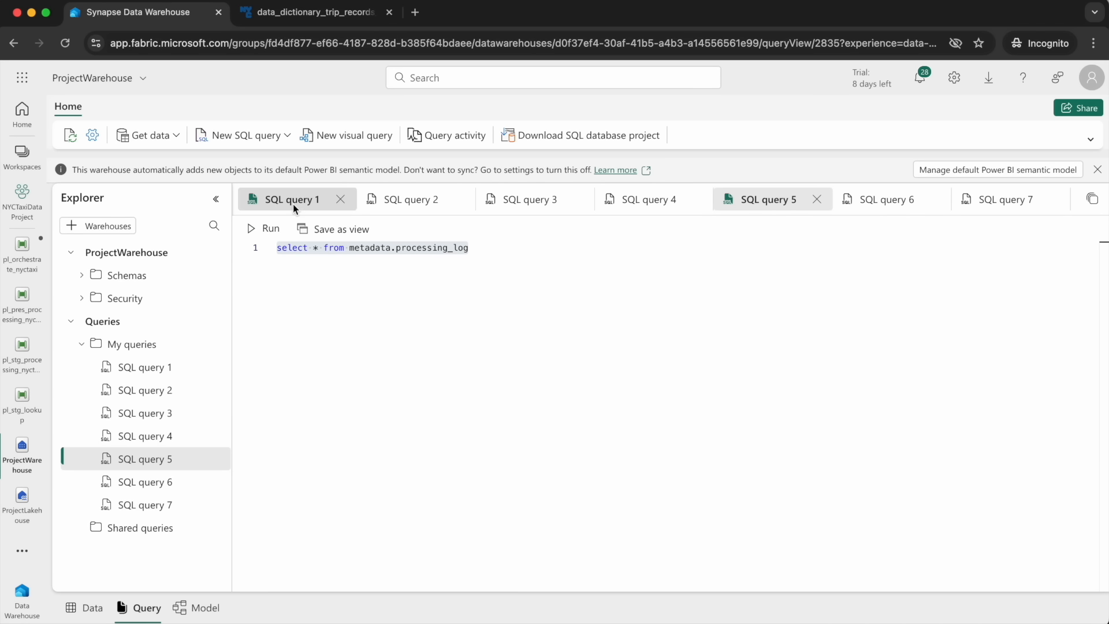
mouse_move(416, 248)
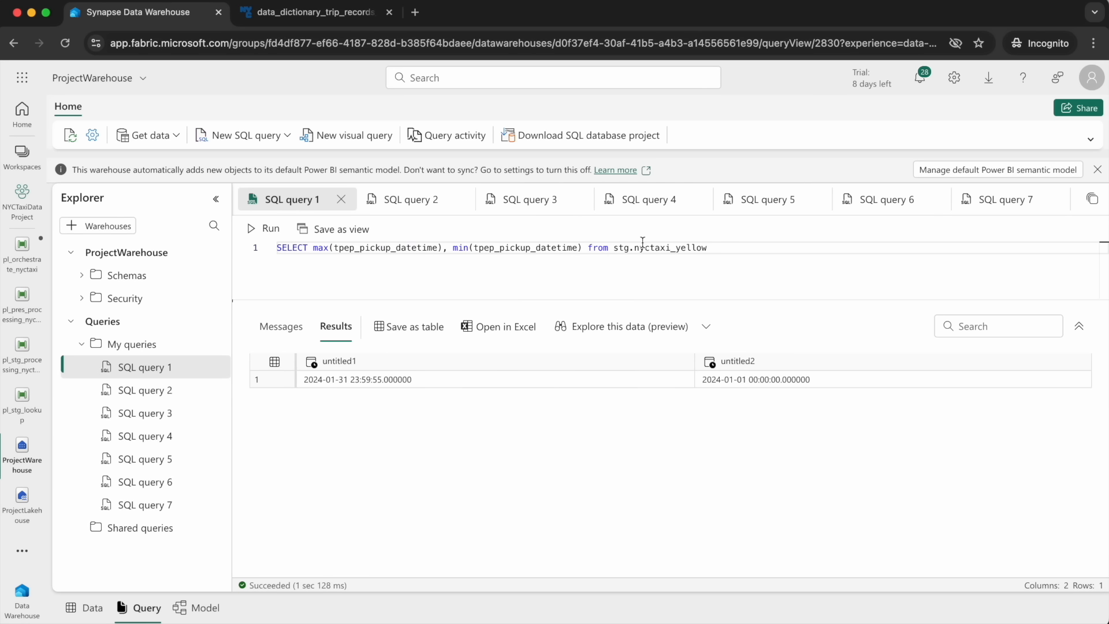
double_click(623, 248)
text(dbo)
click(265, 229)
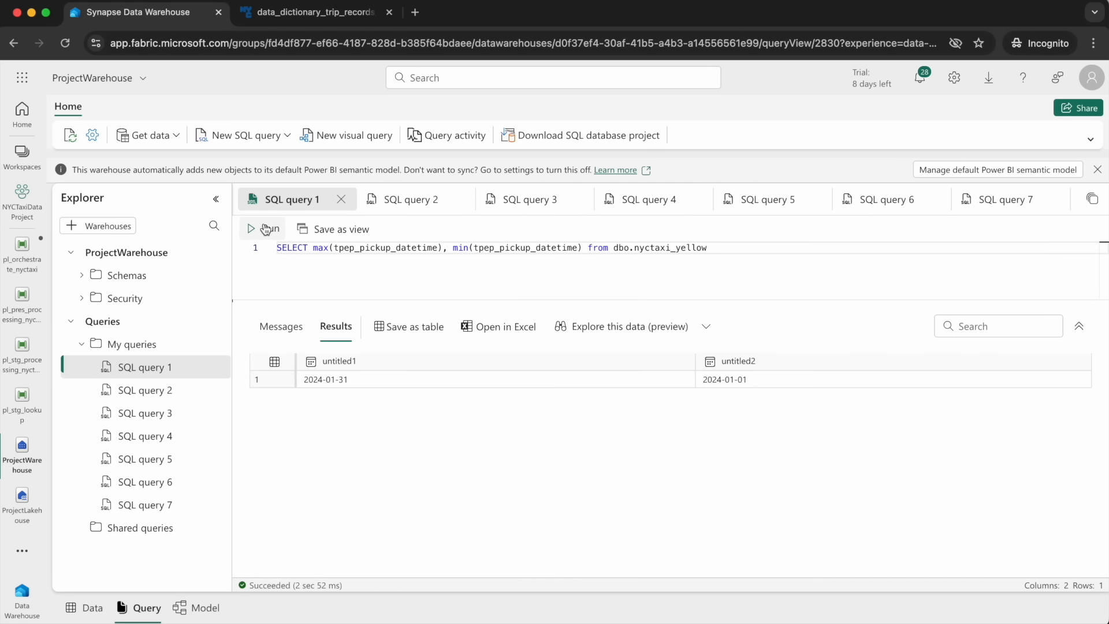
click(323, 384)
click(707, 388)
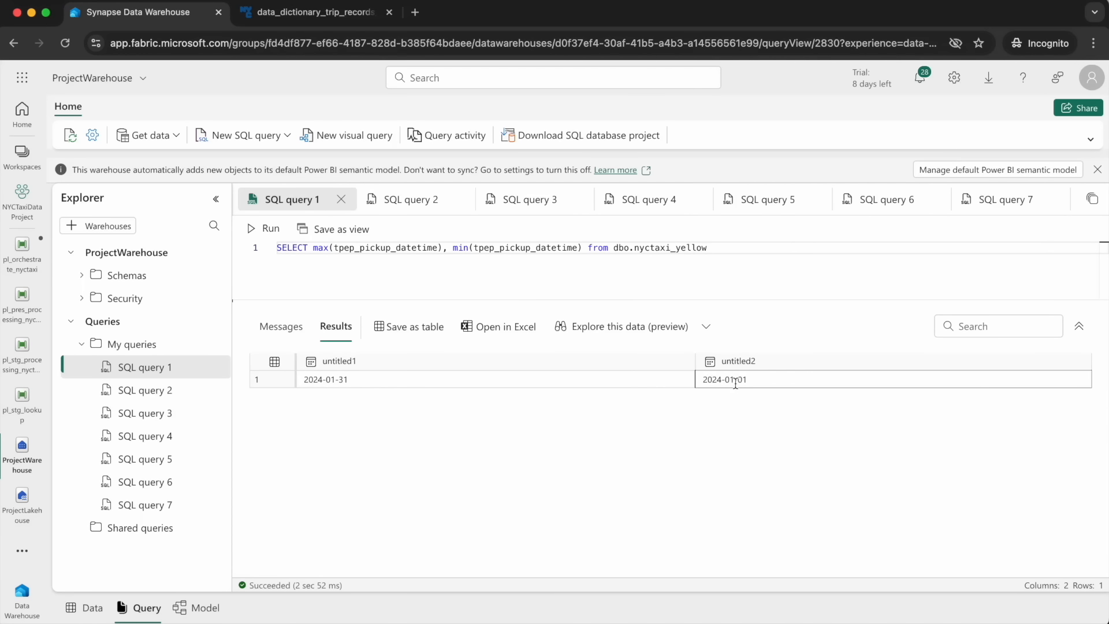
click(306, 382)
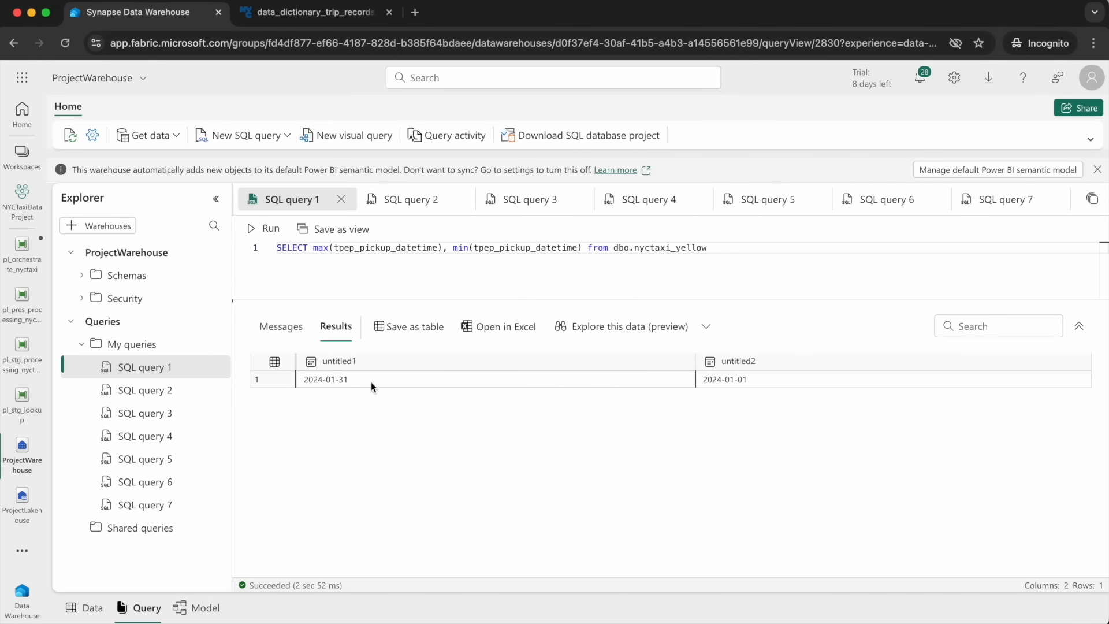
click(22, 256)
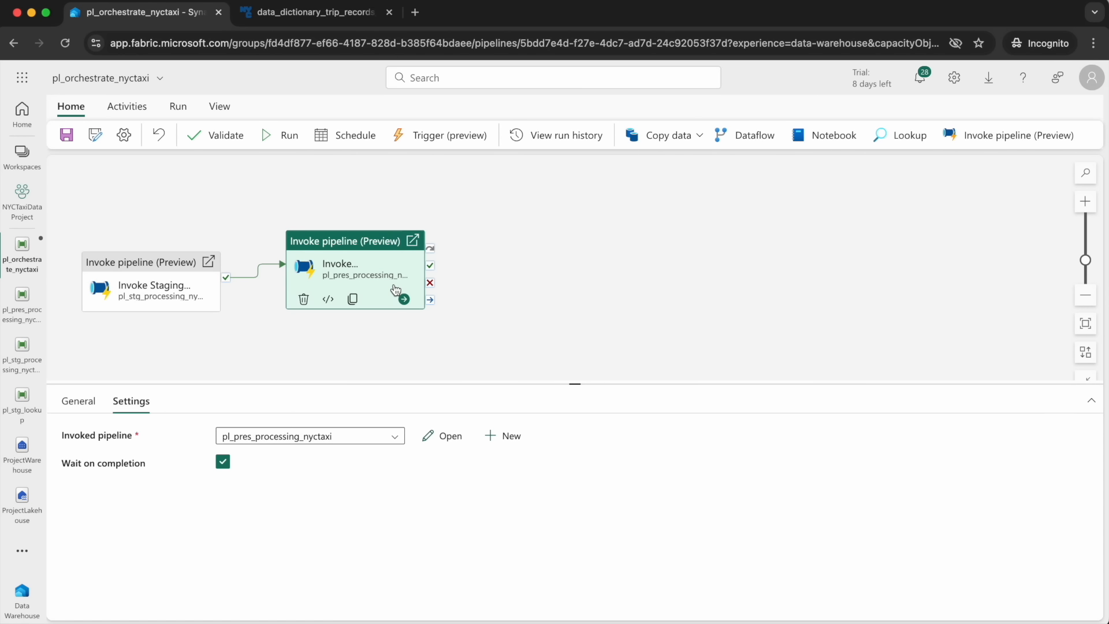
Review the activities of pl_stg_processing_nyctaxi and pl_pres_processing_nyctaxi, and return to pl_orchestrate_nyctaxi.
click(22, 351)
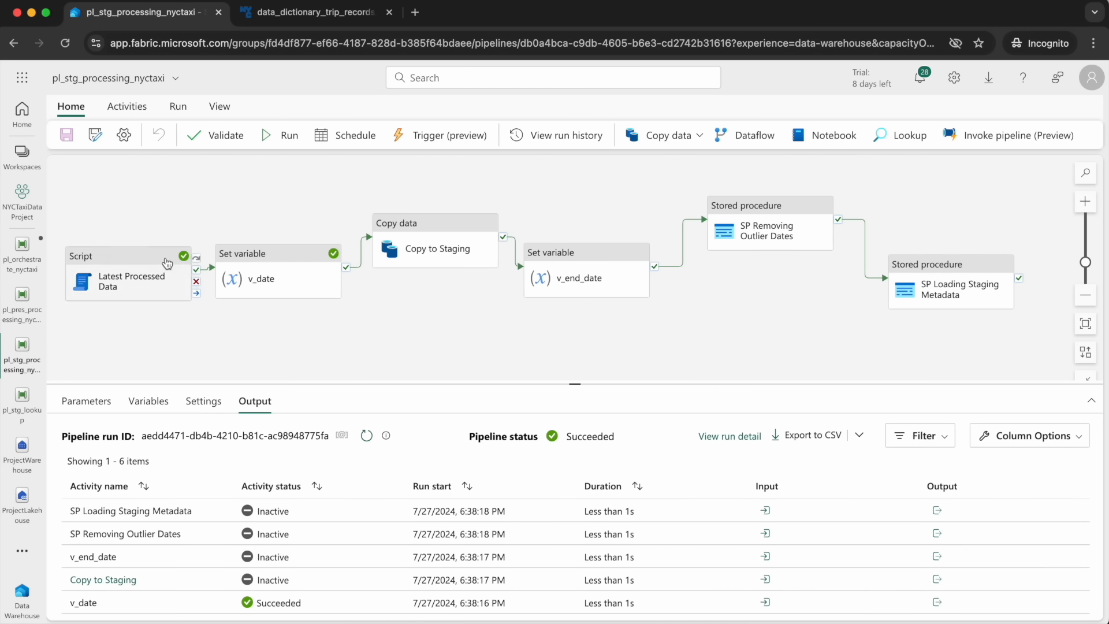
click(22, 303)
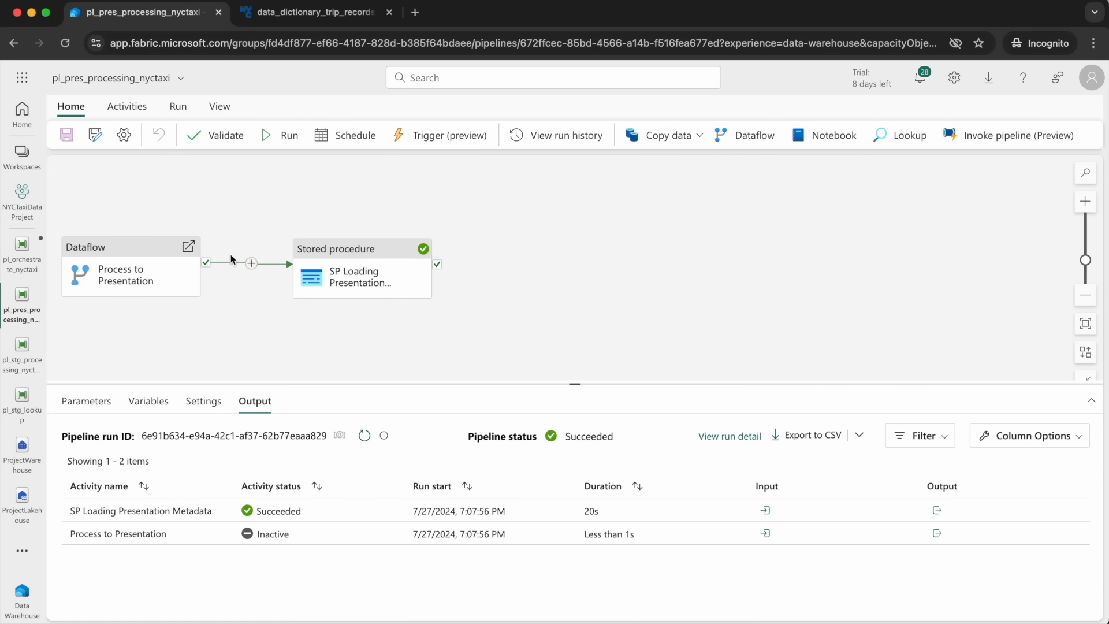
click(22, 254)
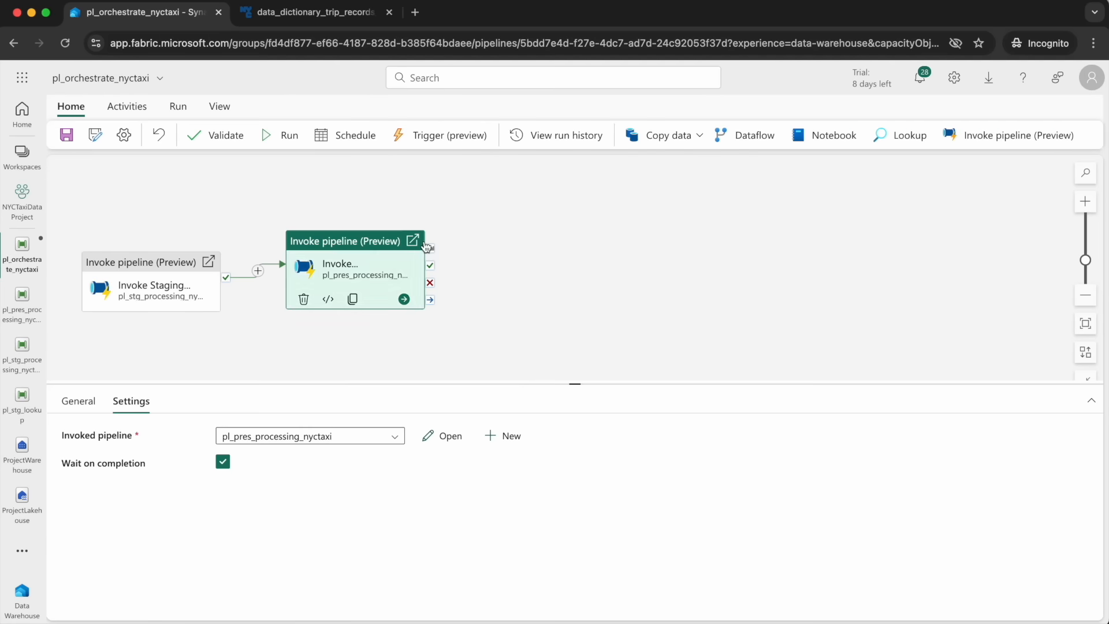
Validate pl_orchestrate_nyctaxi and look over its schedule options without changing them.
click(216, 135)
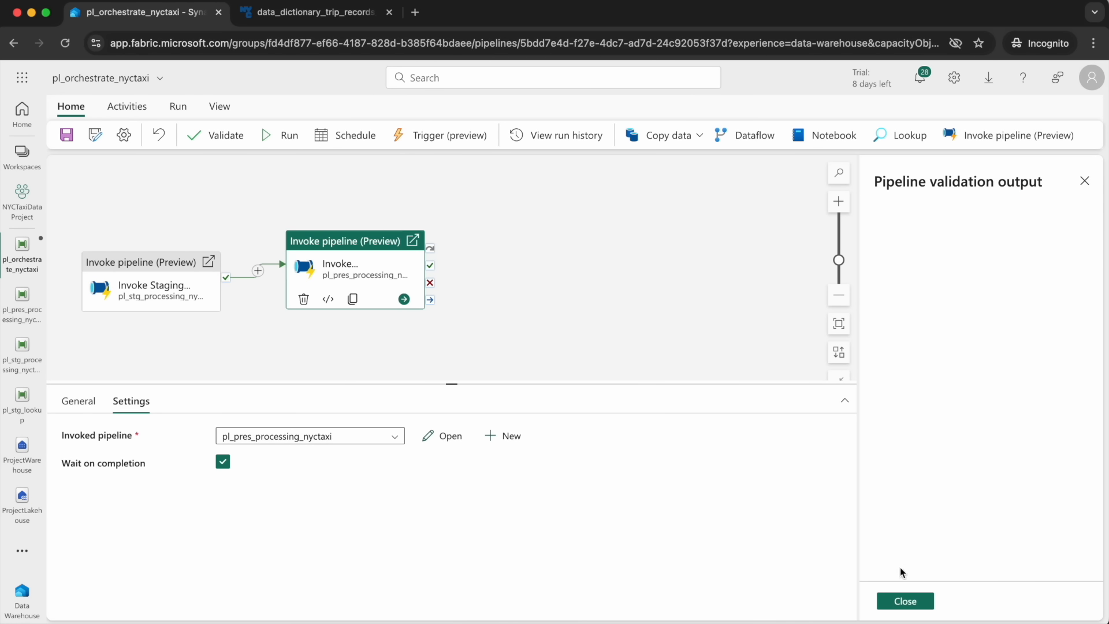
click(901, 601)
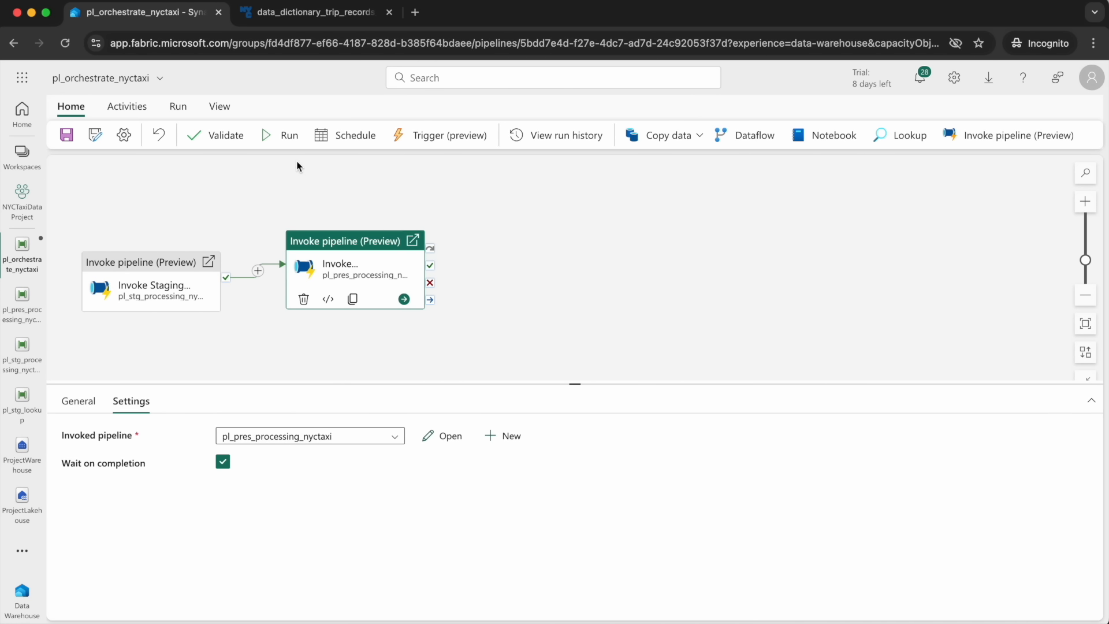
click(355, 134)
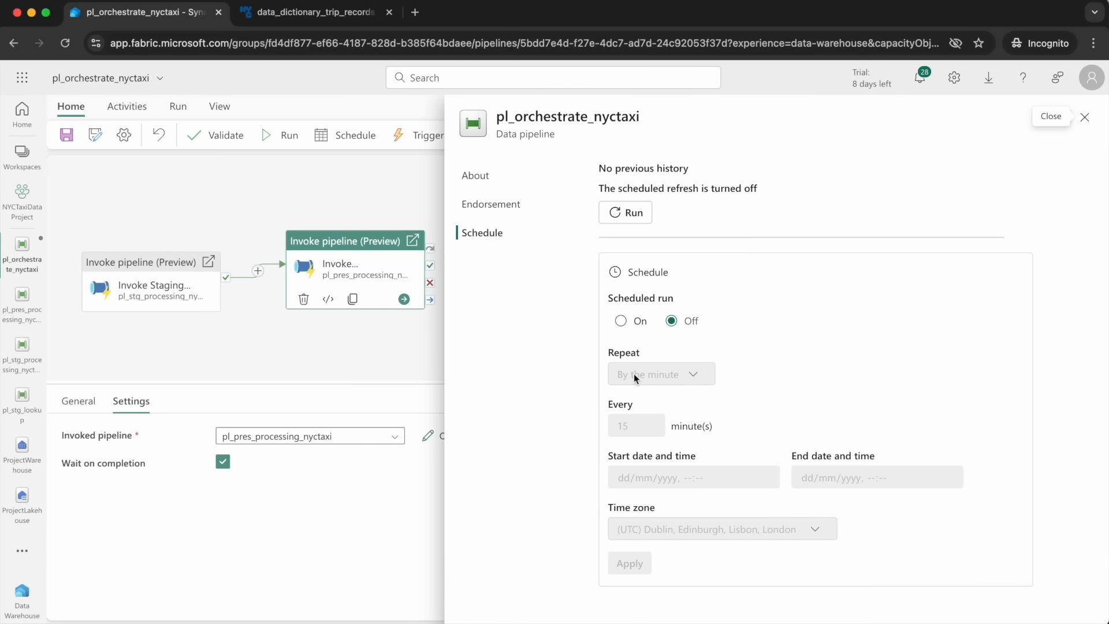
click(1084, 118)
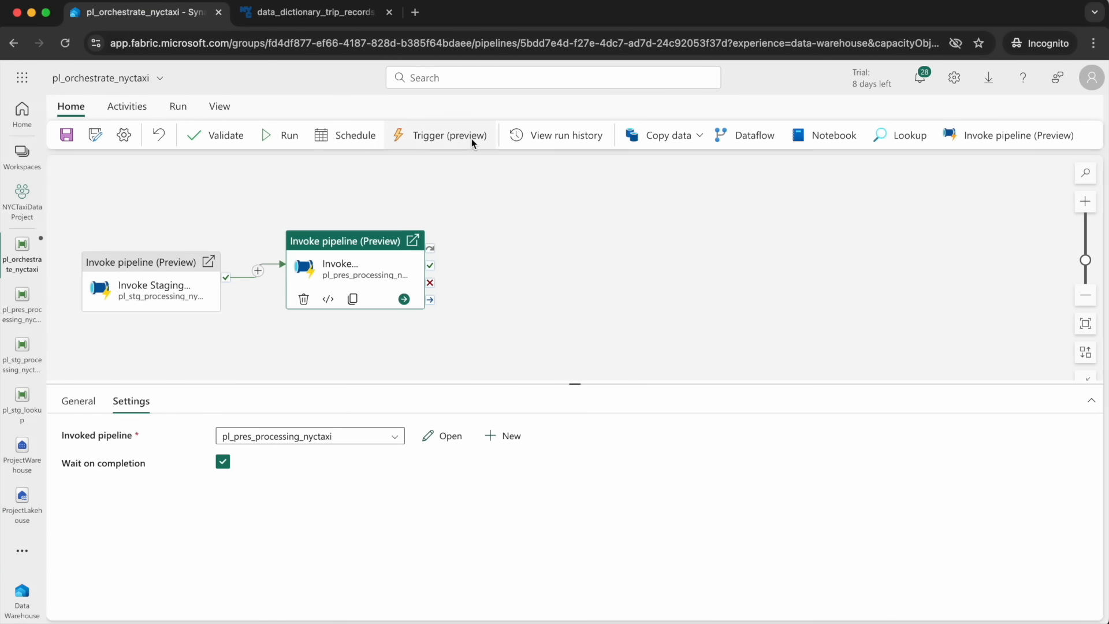
Save and run the pl_orchestrate_nyctaxi pipeline.
click(276, 137)
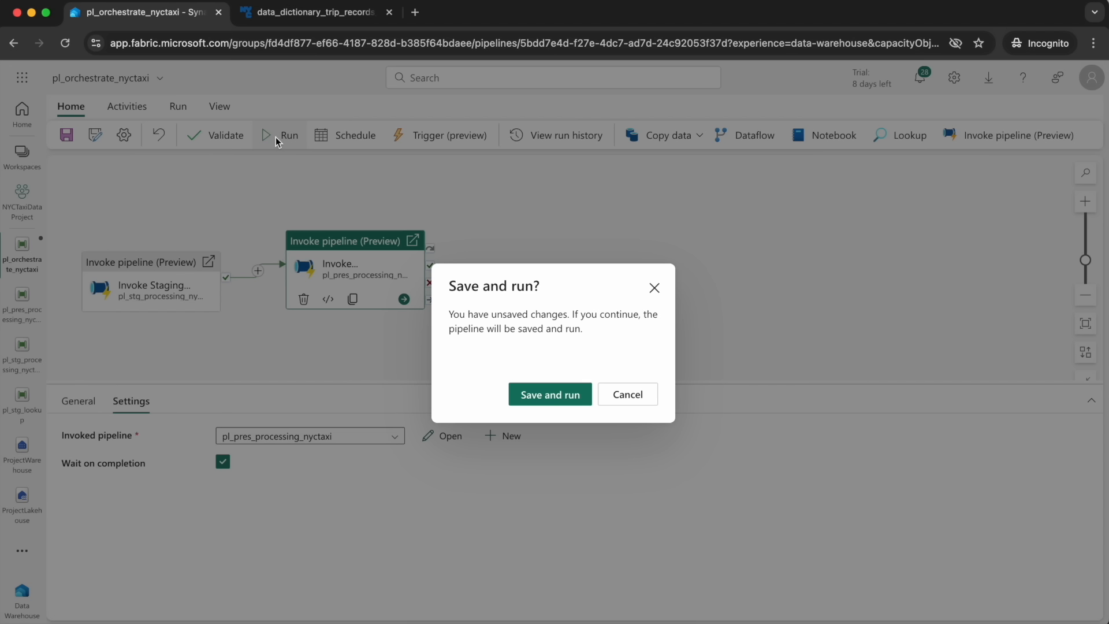
click(521, 396)
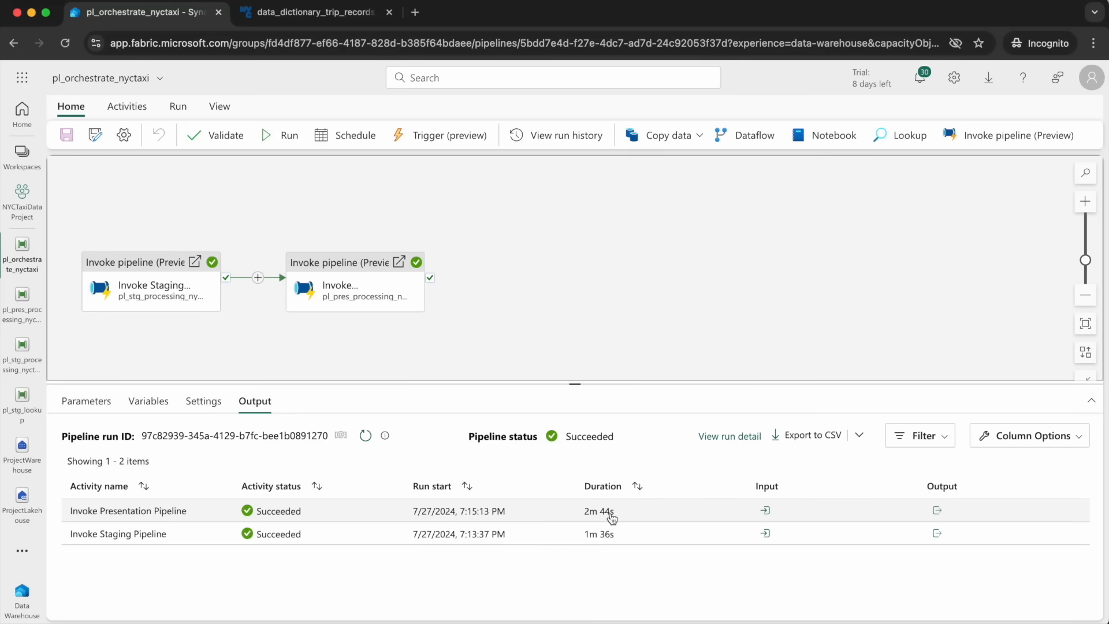
Preview the data of the processing log table in the metadata schema of ProjectWarehouse.
click(22, 456)
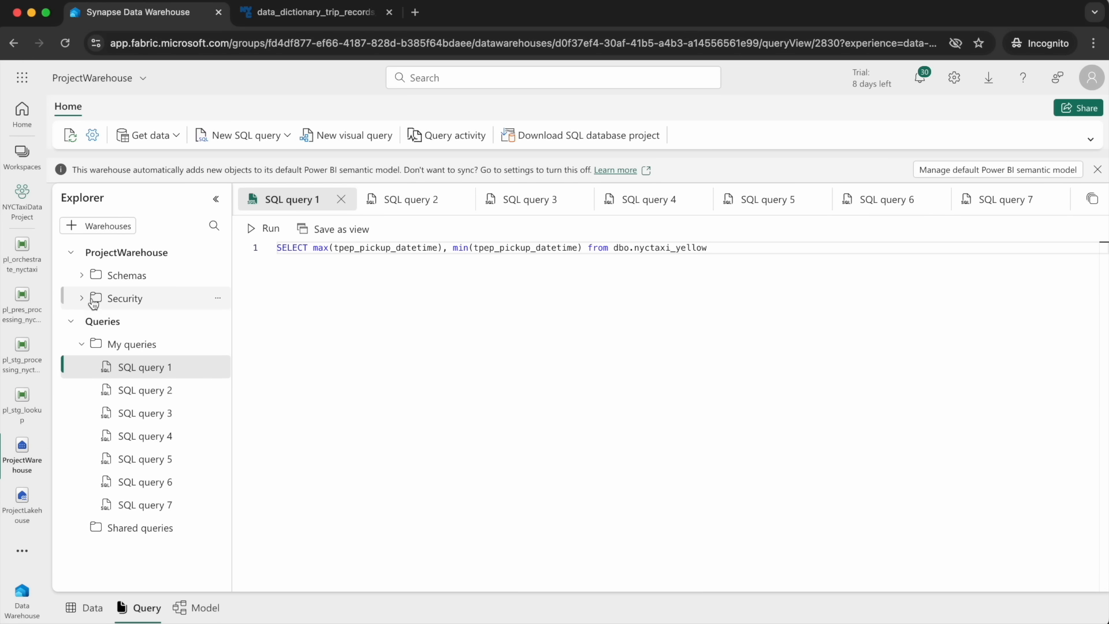
click(88, 277)
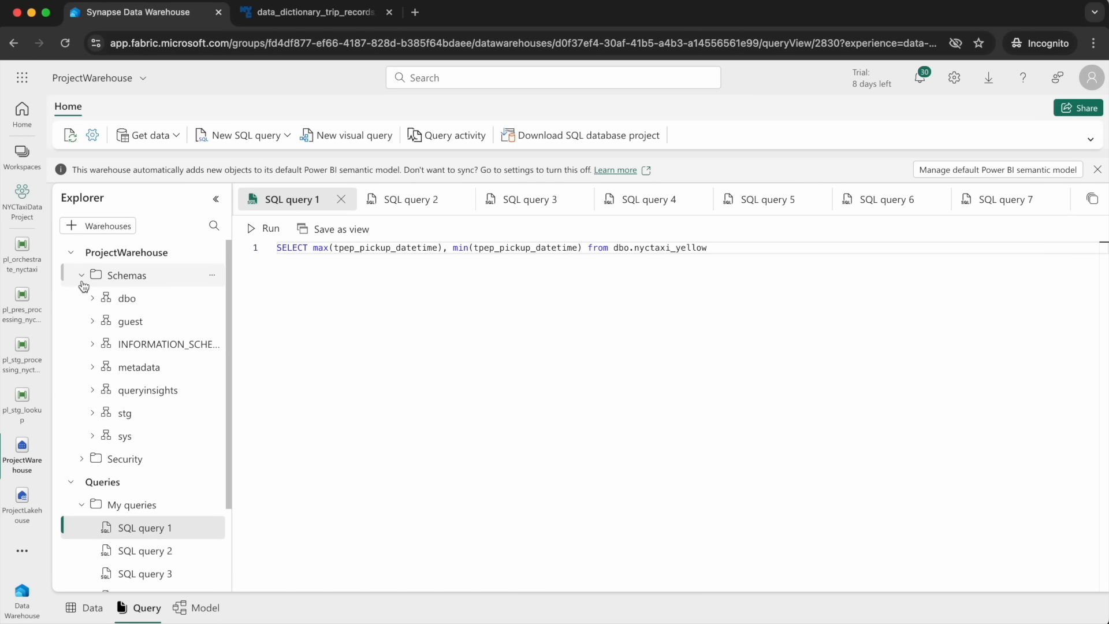
click(92, 368)
click(107, 392)
click(162, 414)
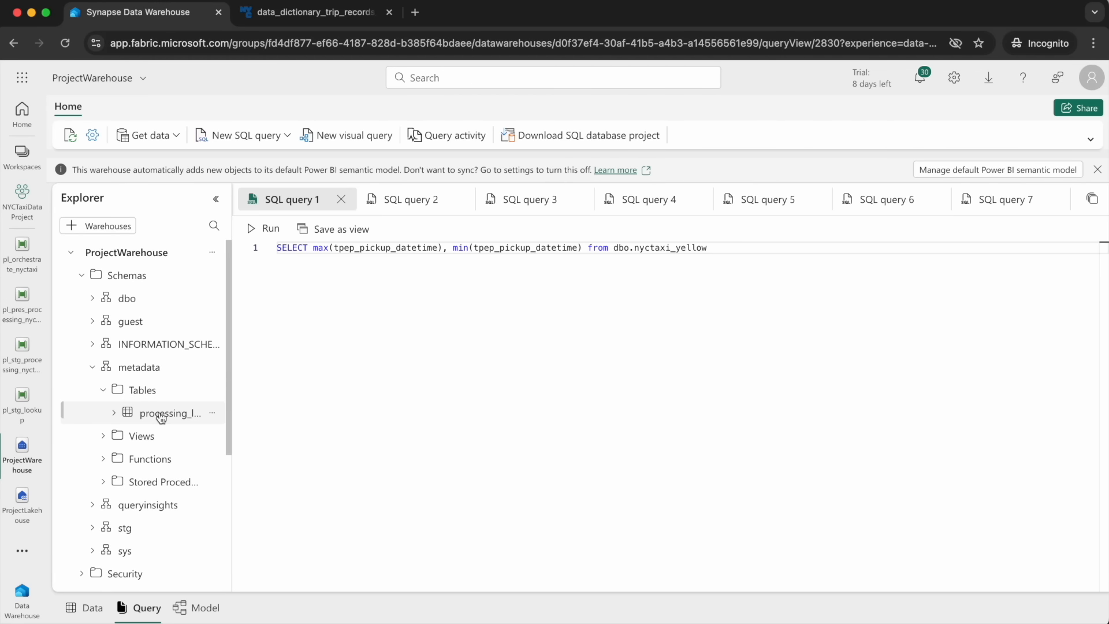
click(833, 238)
click(315, 262)
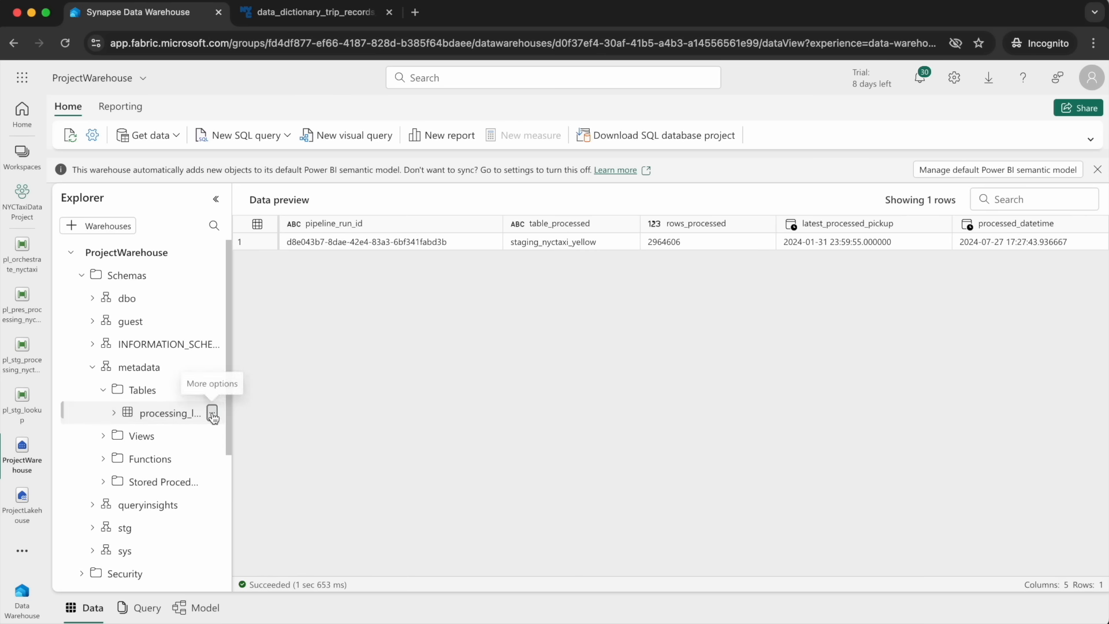
Generate a new SQL query selecting the top 100 rows of metadata.processing_log.
click(212, 413)
mouse_move(256, 426)
click(462, 422)
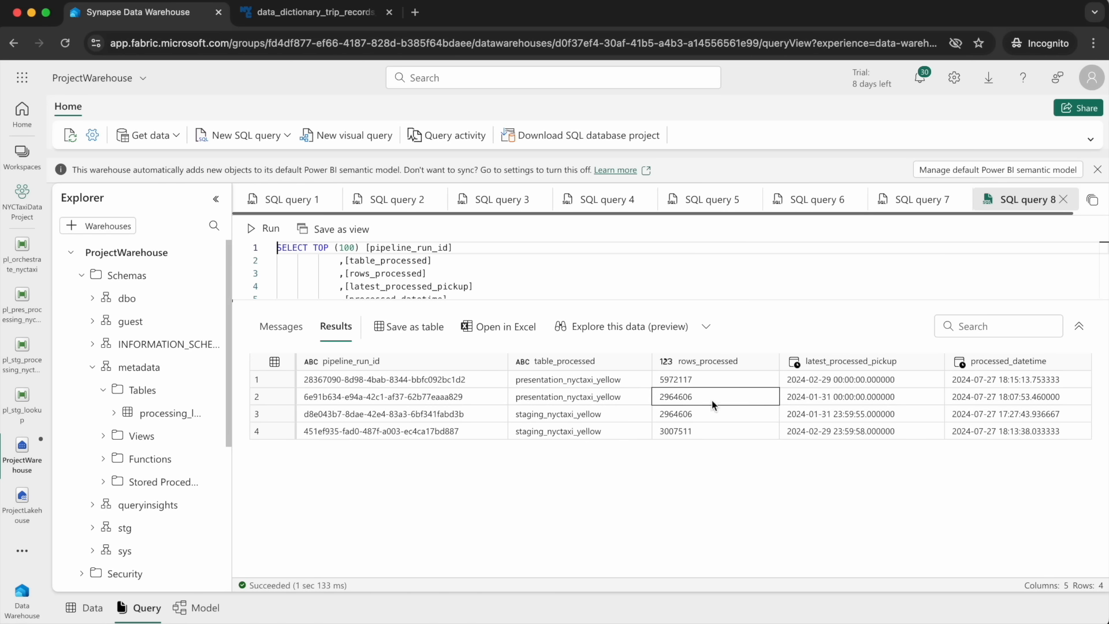
Sort the processing log results by processed_datetime in descending order and compare the rows_processed values of the staging and presentation runs.
click(1017, 363)
click(1016, 362)
click(532, 432)
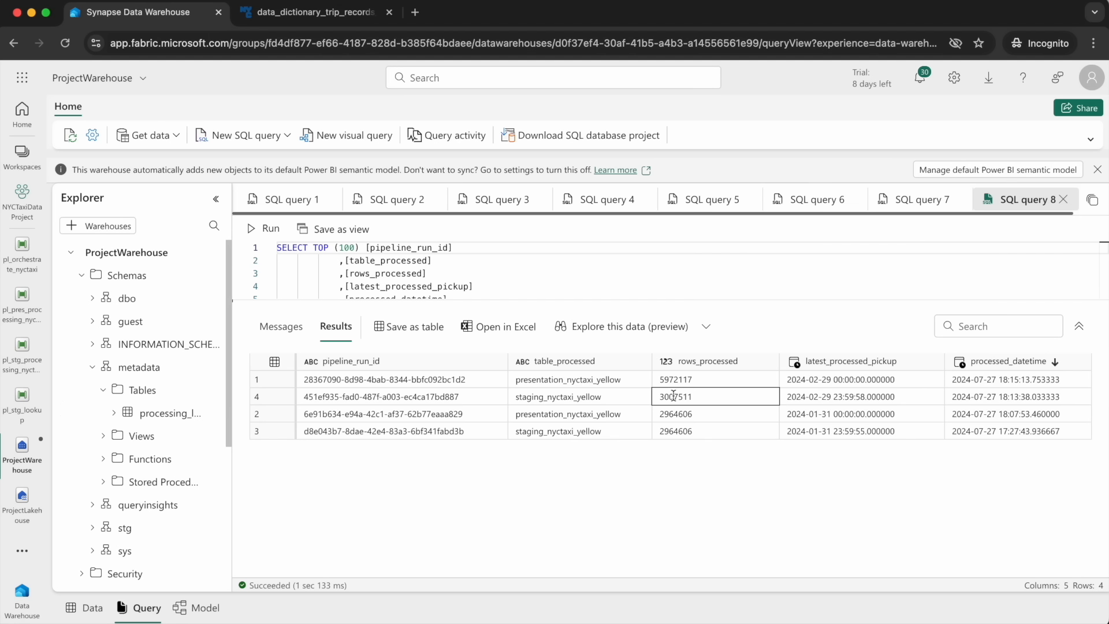
double_click(674, 430)
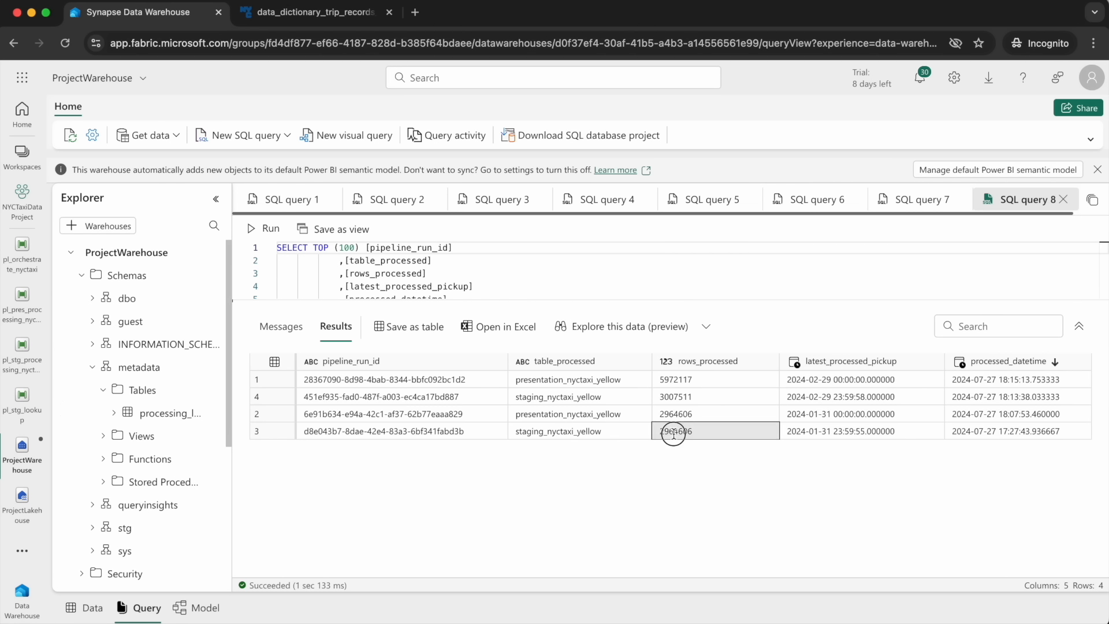
double_click(675, 396)
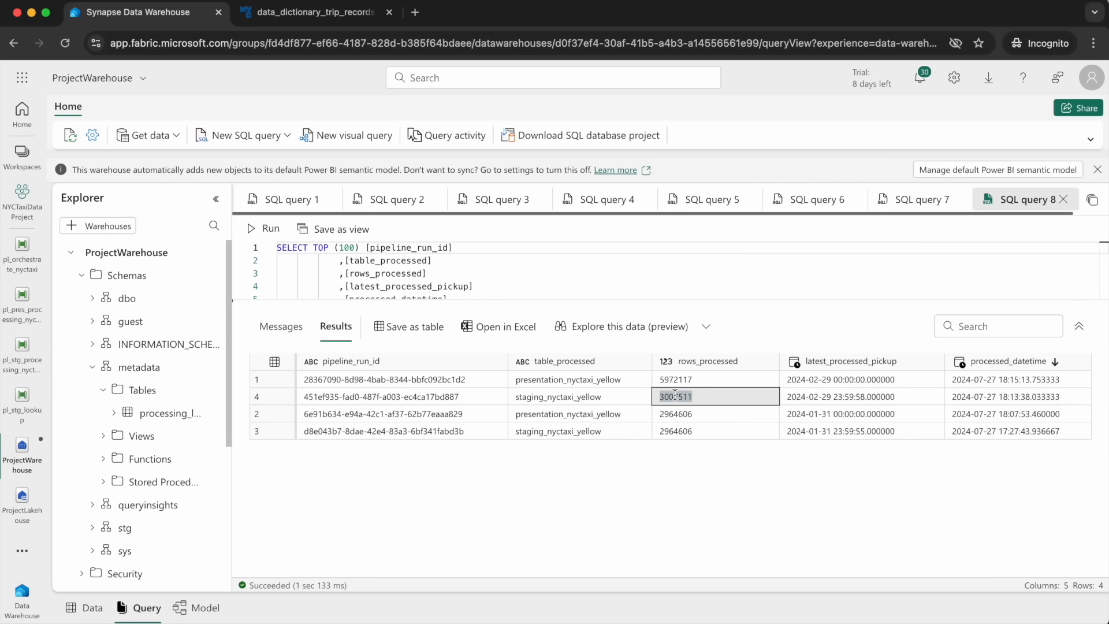
double_click(682, 379)
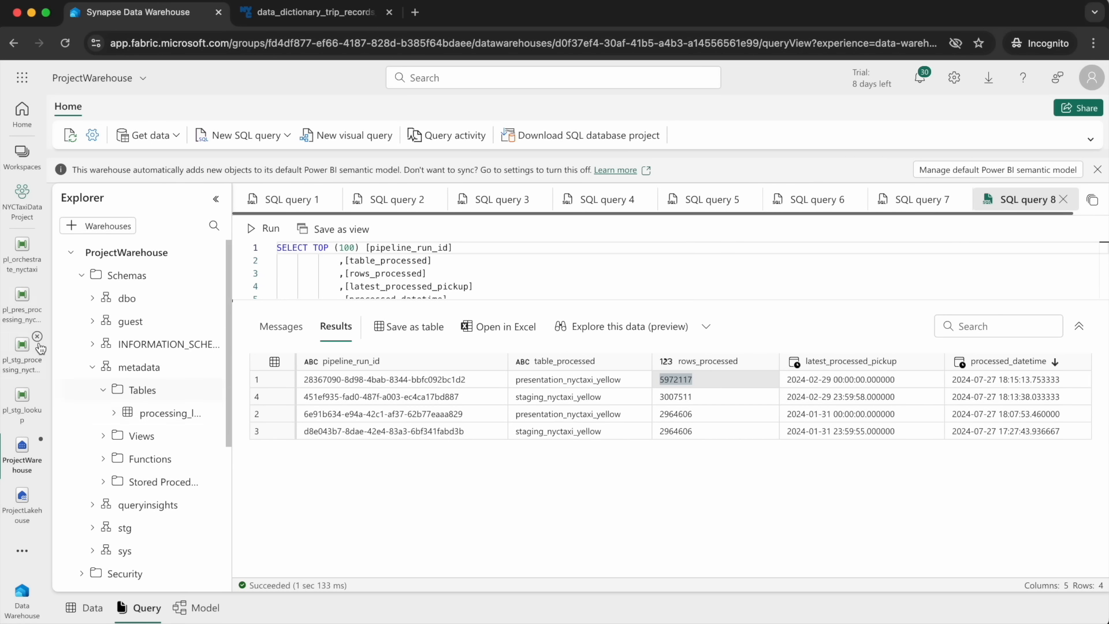
Check which monthly parquet files are in the nyctaxi_yellow folder of ProjectLakehouse.
click(24, 260)
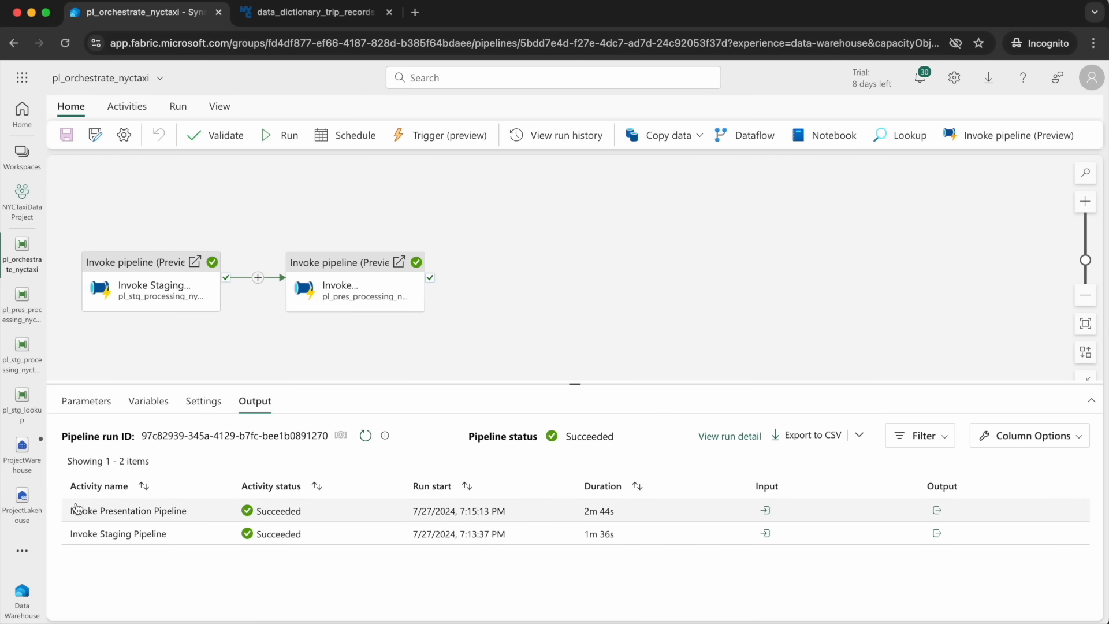
click(22, 505)
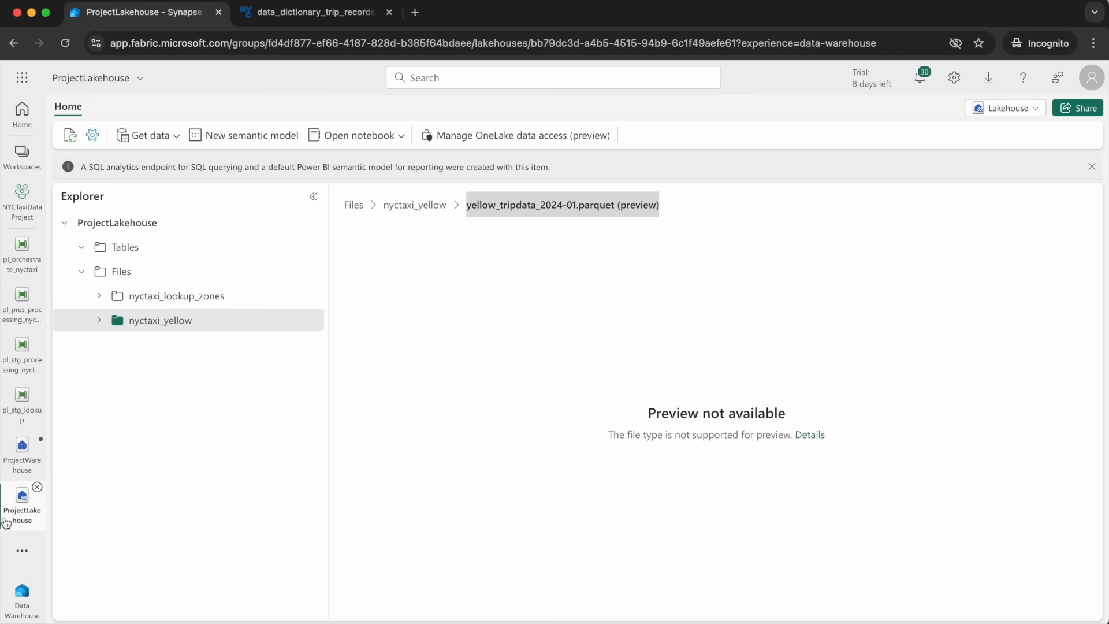
click(415, 205)
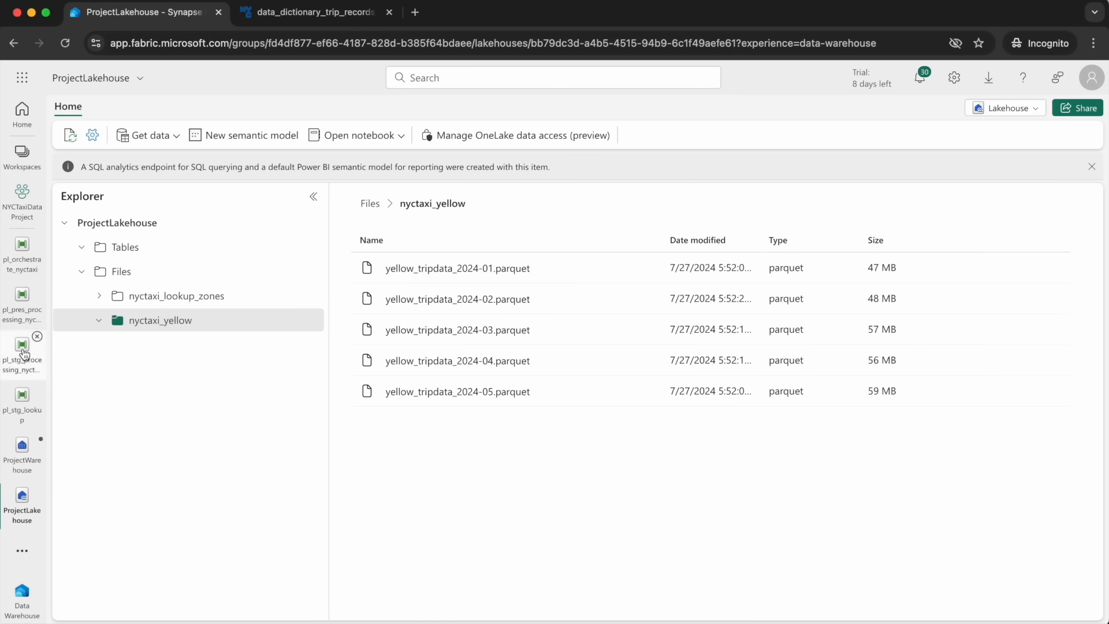
Return to pl_orchestrate_nyctaxi and review its scheduled run settings, leaving them unchanged.
click(19, 270)
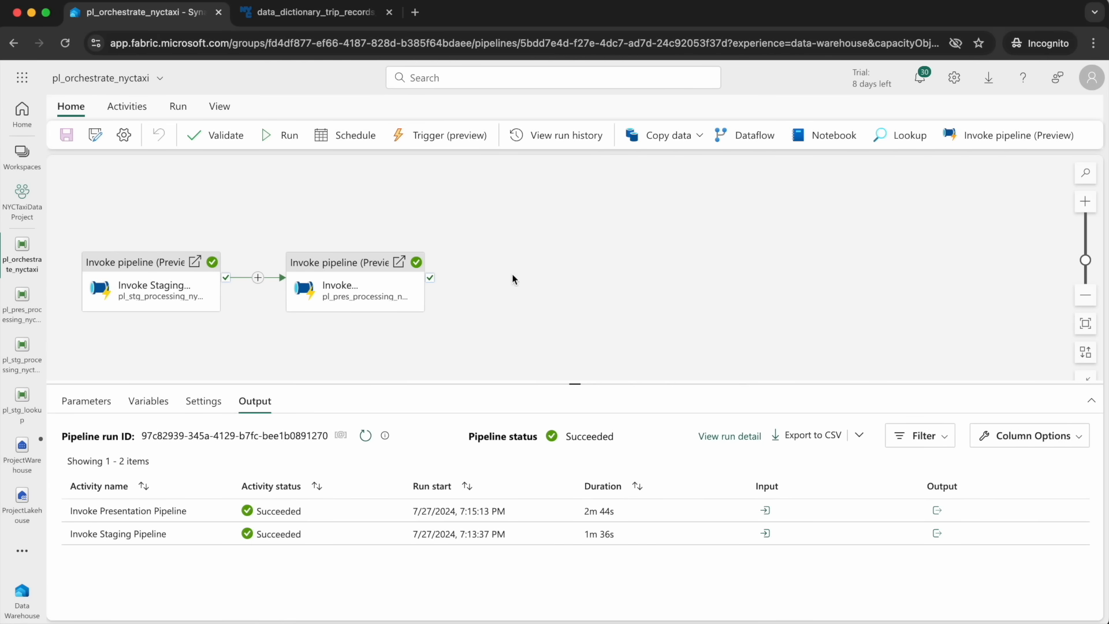
click(340, 134)
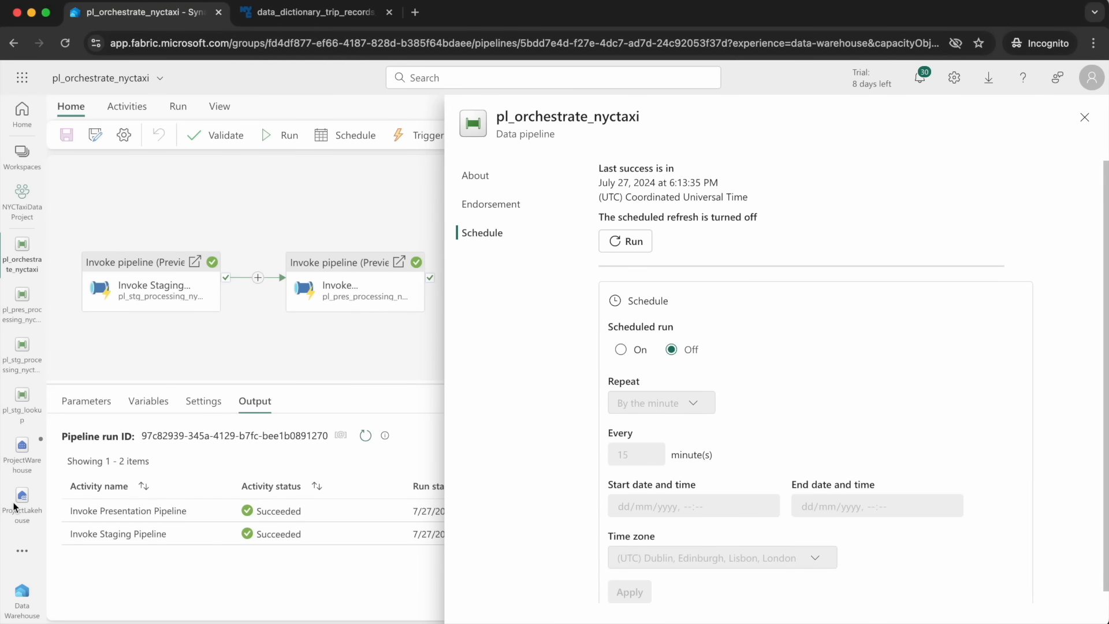
click(1085, 119)
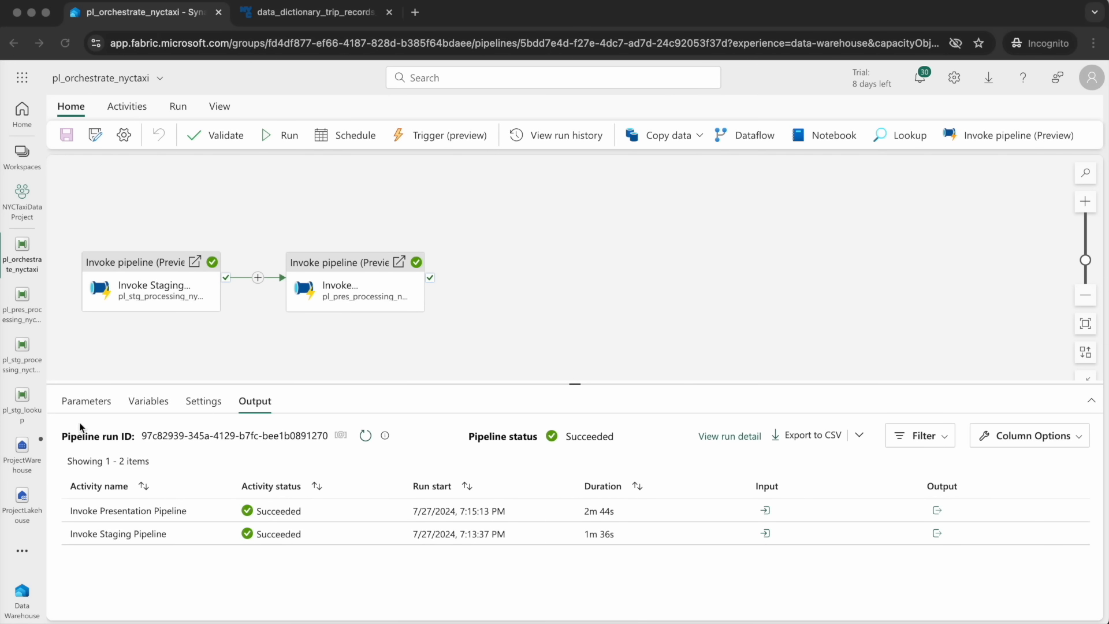
Preview the dbo.nyctaxi_yellow table in ProjectWarehouse and widen the explorer pane.
click(23, 459)
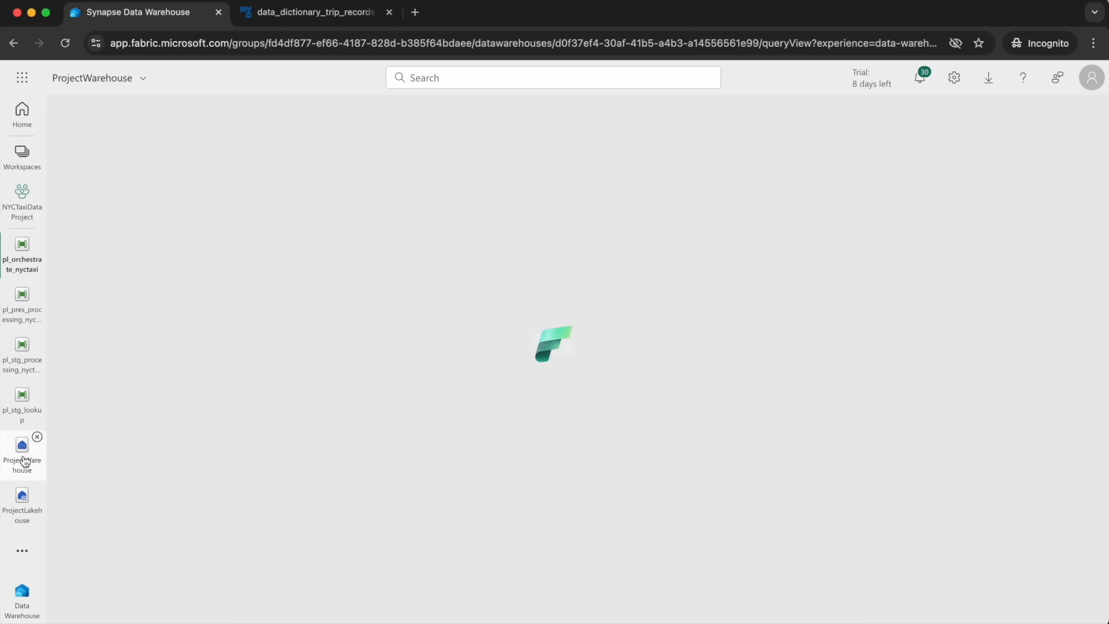
click(80, 278)
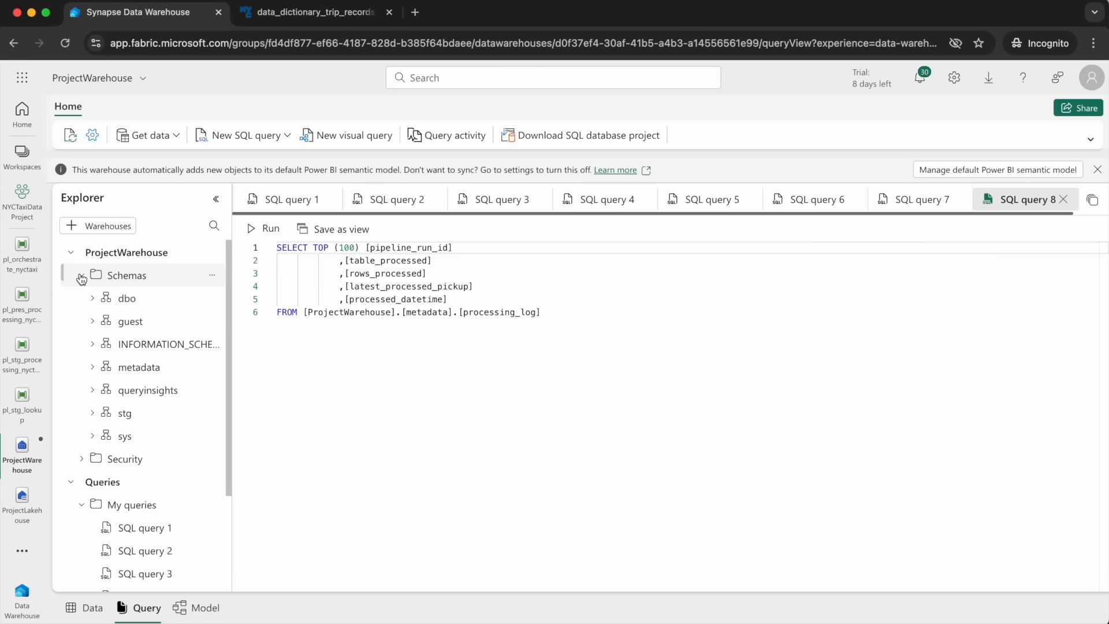
click(93, 298)
click(103, 320)
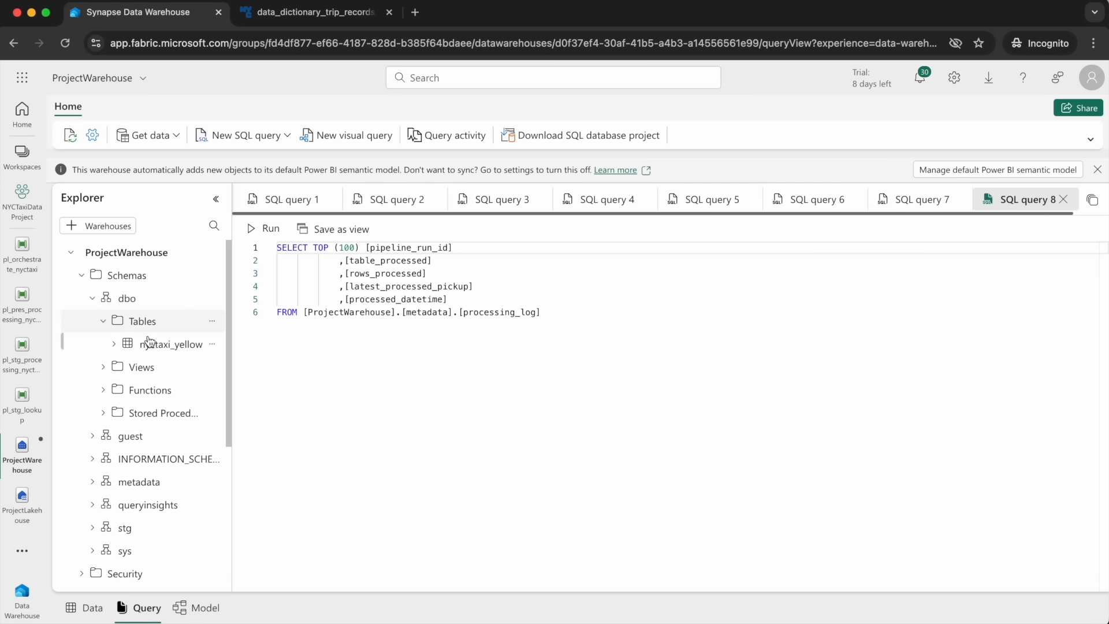
click(158, 346)
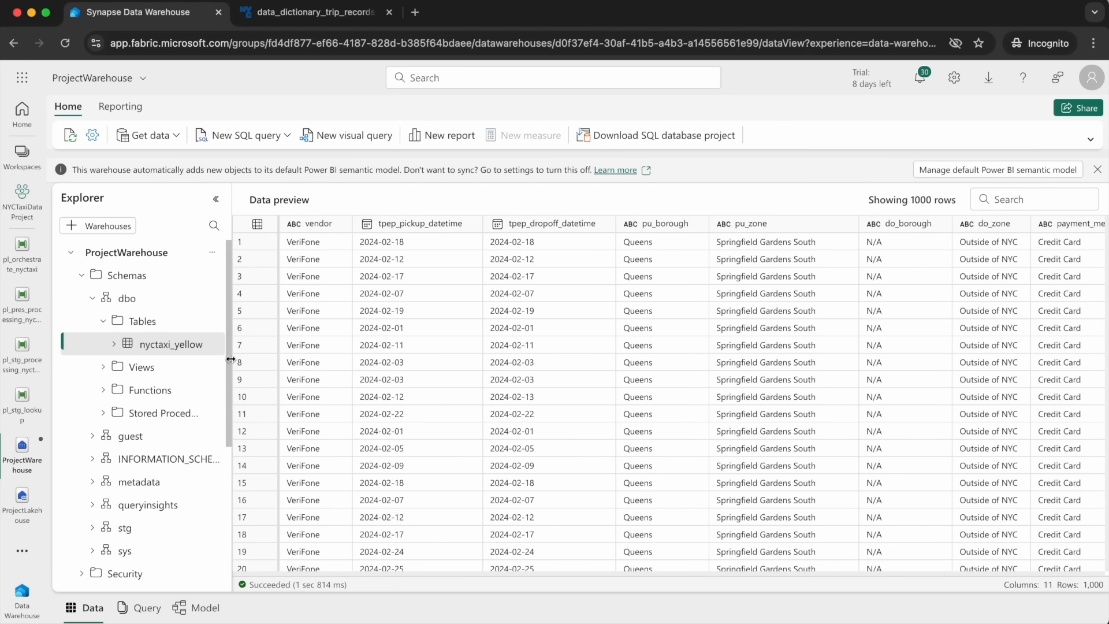
drag(232, 358, 363, 363)
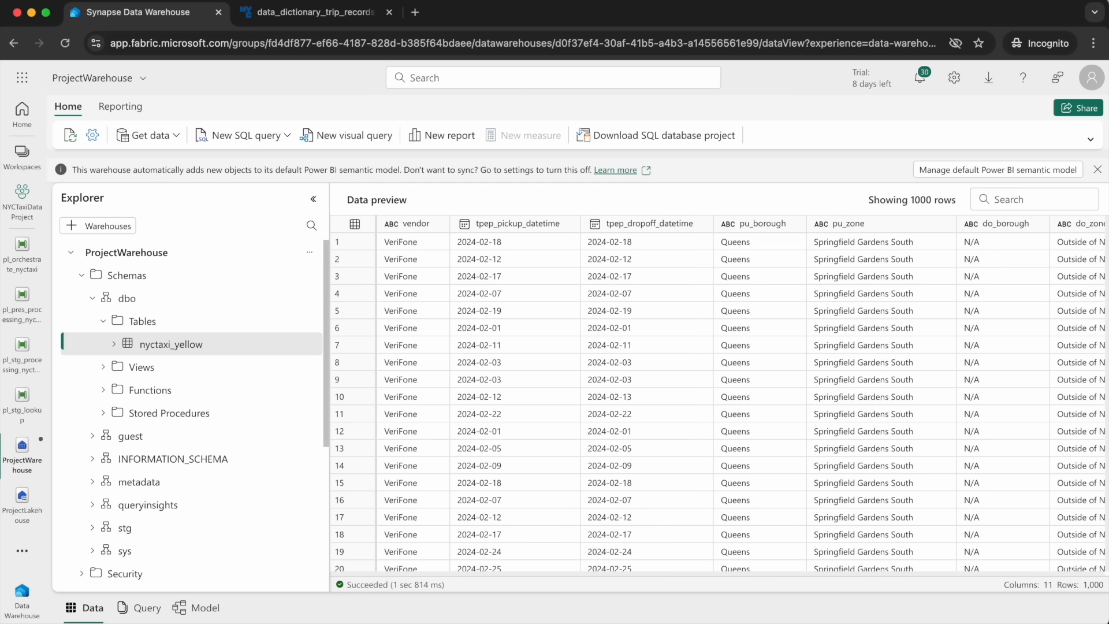
Add the dbo table nyctaxi_yellow to the warehouse's default semantic model.
click(116, 106)
click(329, 134)
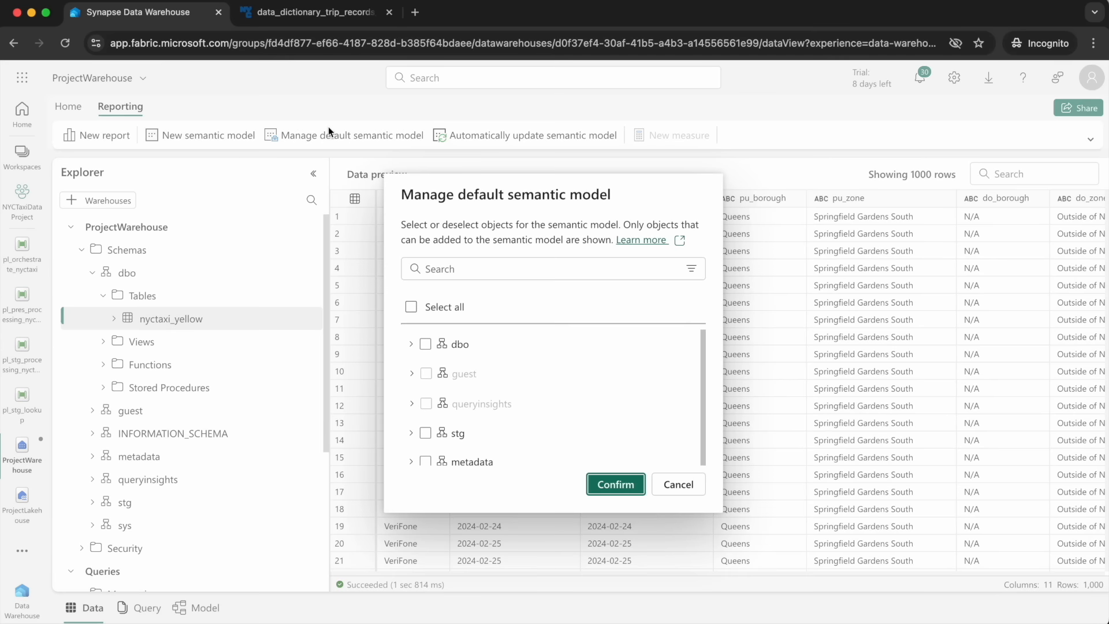
click(411, 344)
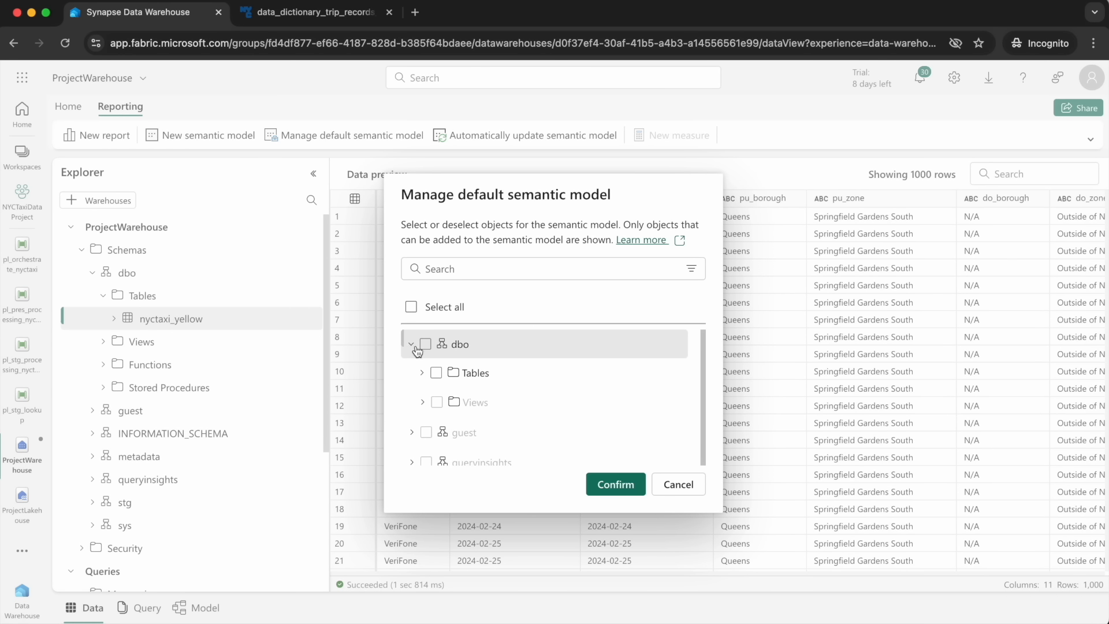
click(425, 372)
click(447, 402)
click(607, 481)
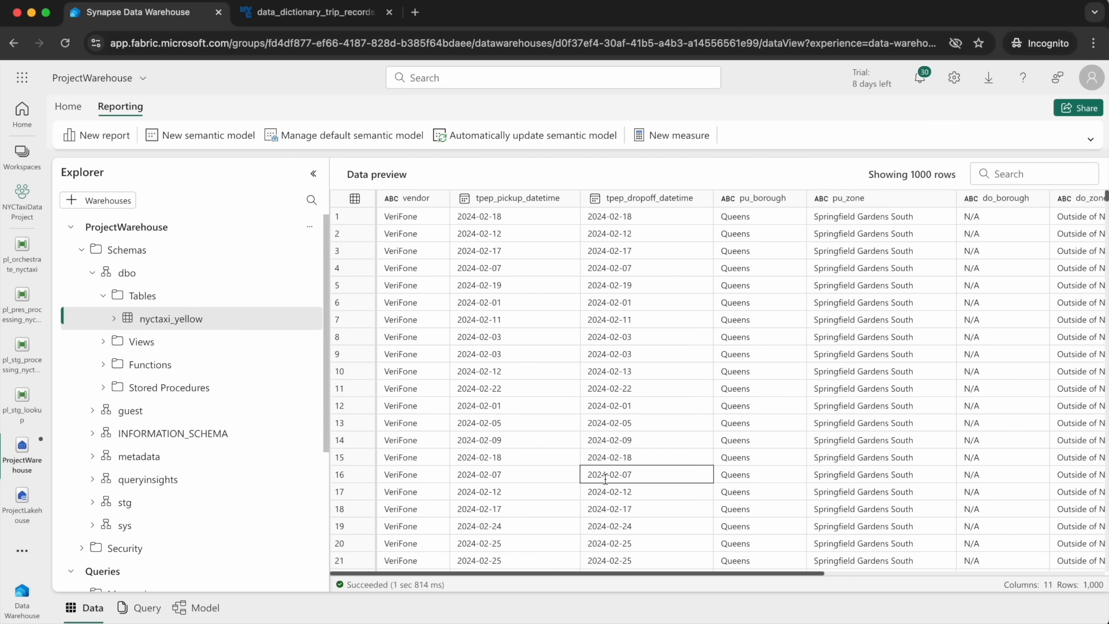
Display the default semantic model objects in the warehouse's model view and bring up the reporting commands.
click(207, 608)
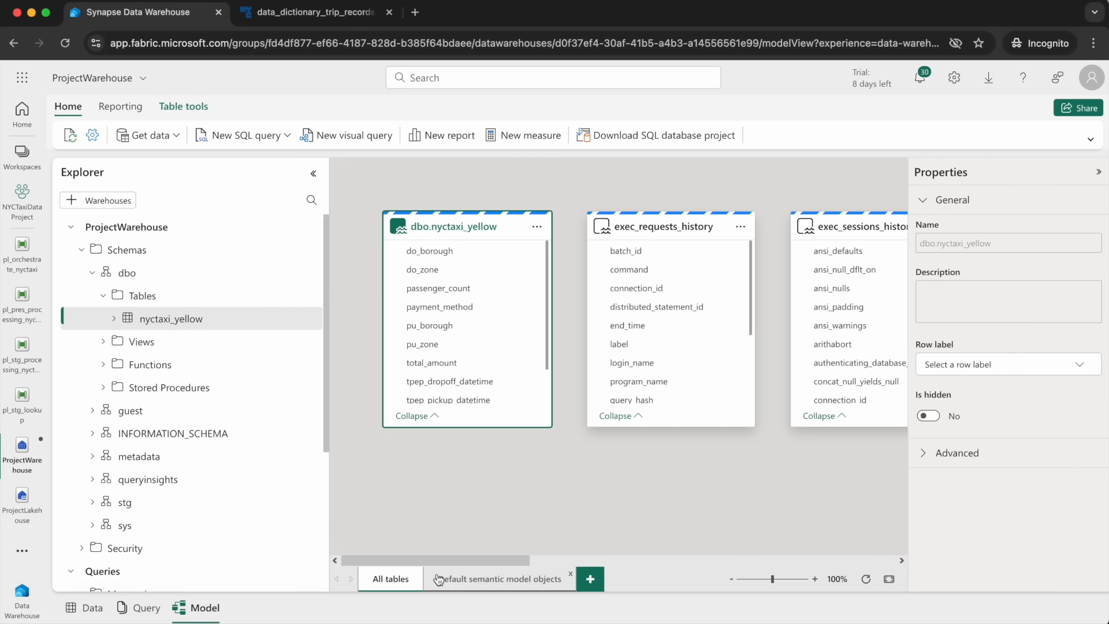
click(473, 581)
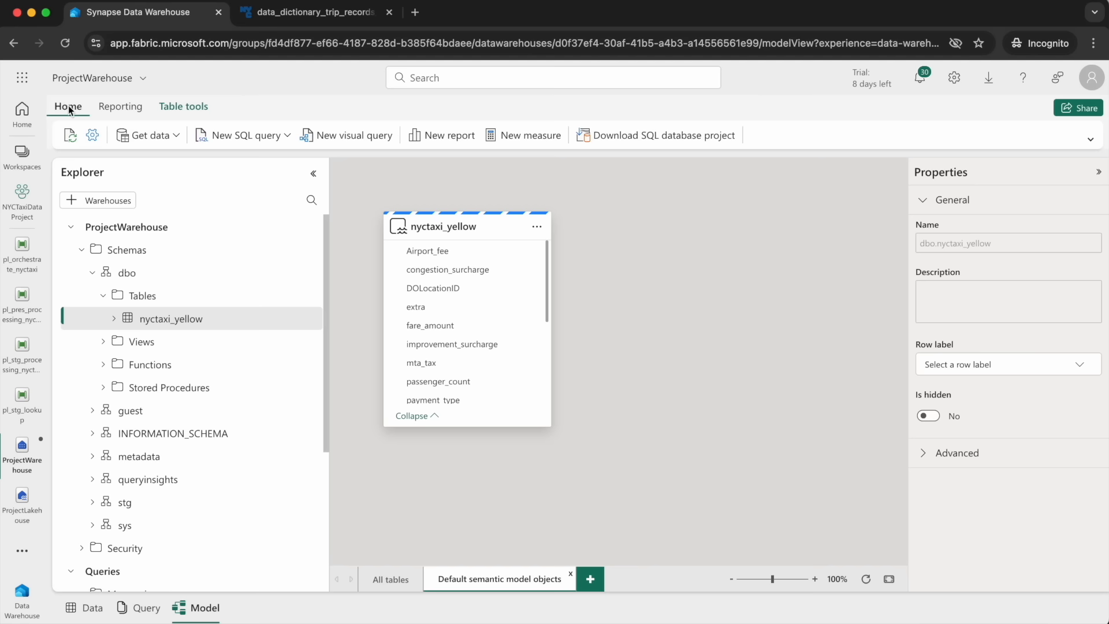
click(116, 107)
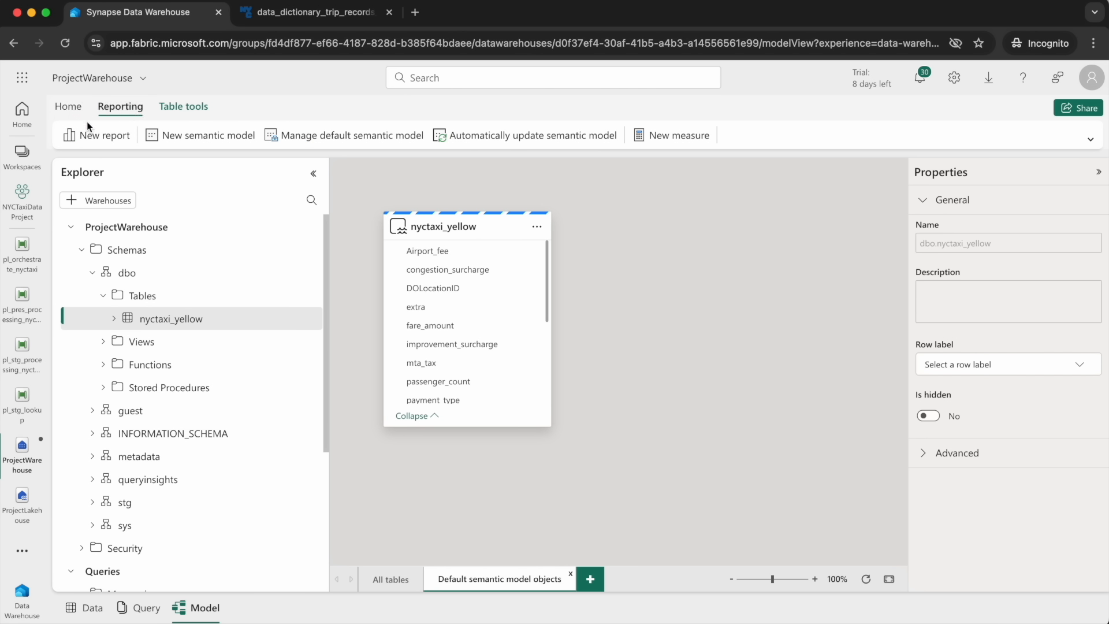
Create a blank report in the NYCTaxiDataProject workspace from the ProjectWarehouse semantic model and expand its dbo.nyctaxi_yellow table.
click(43, 209)
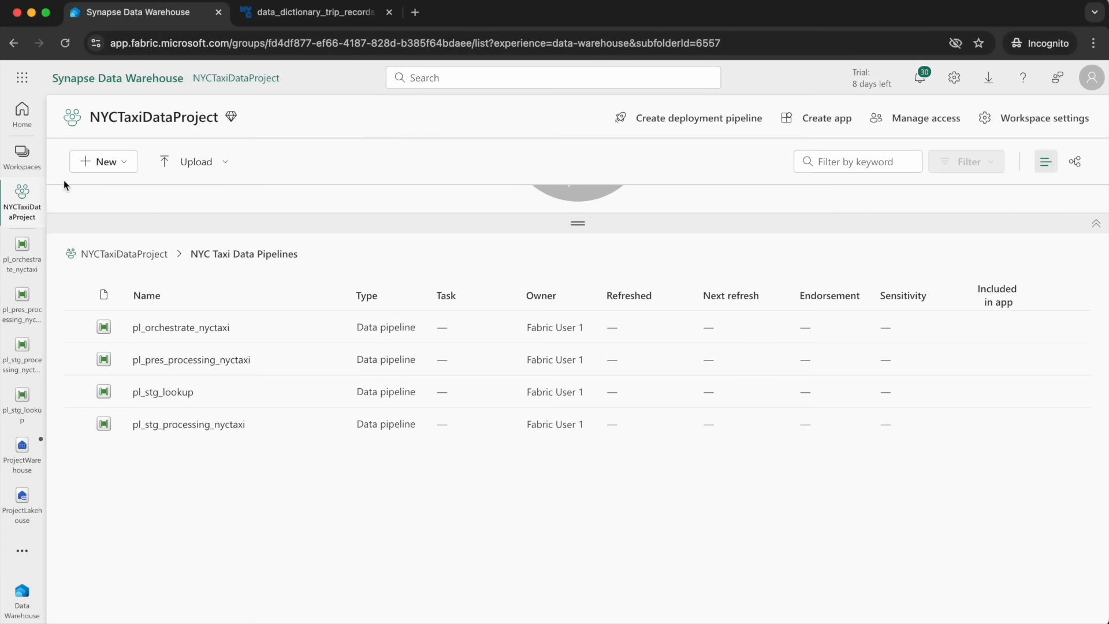
click(99, 161)
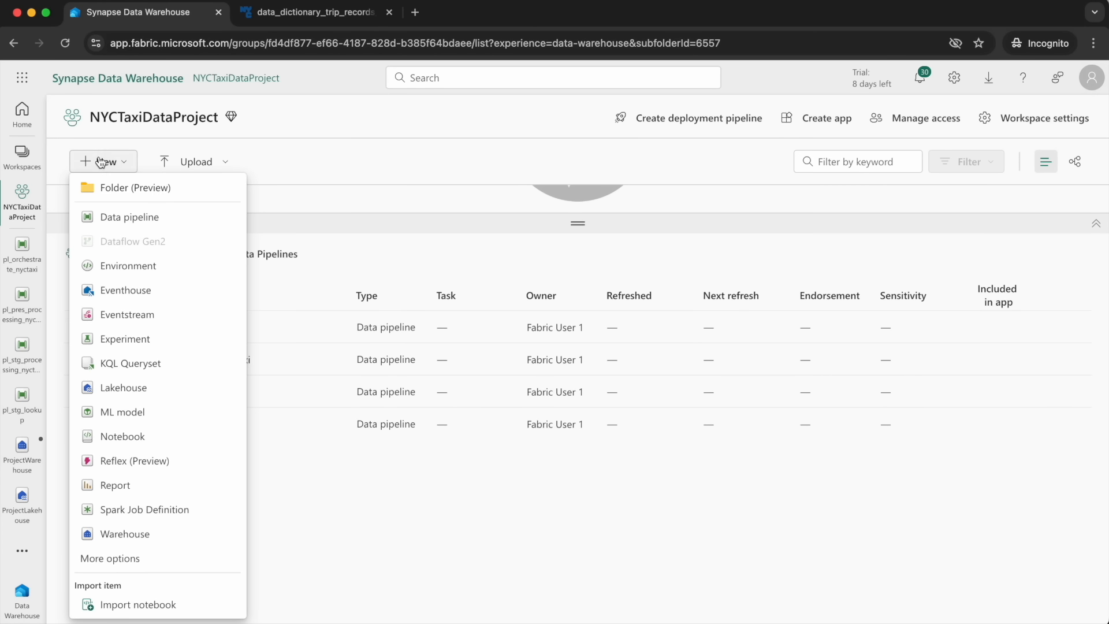
click(127, 486)
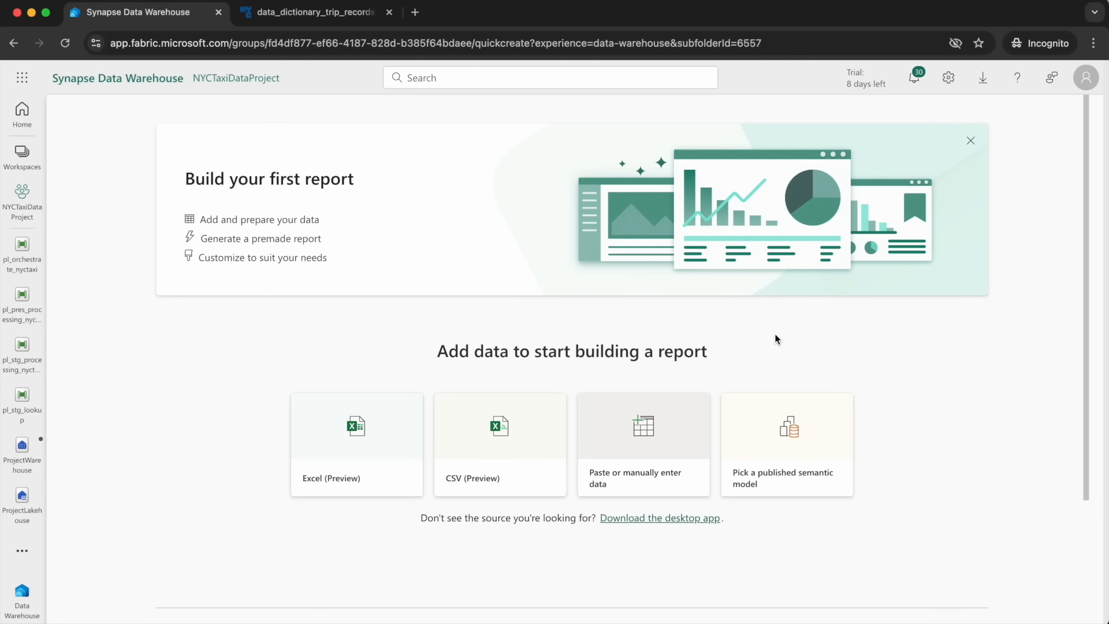
click(774, 449)
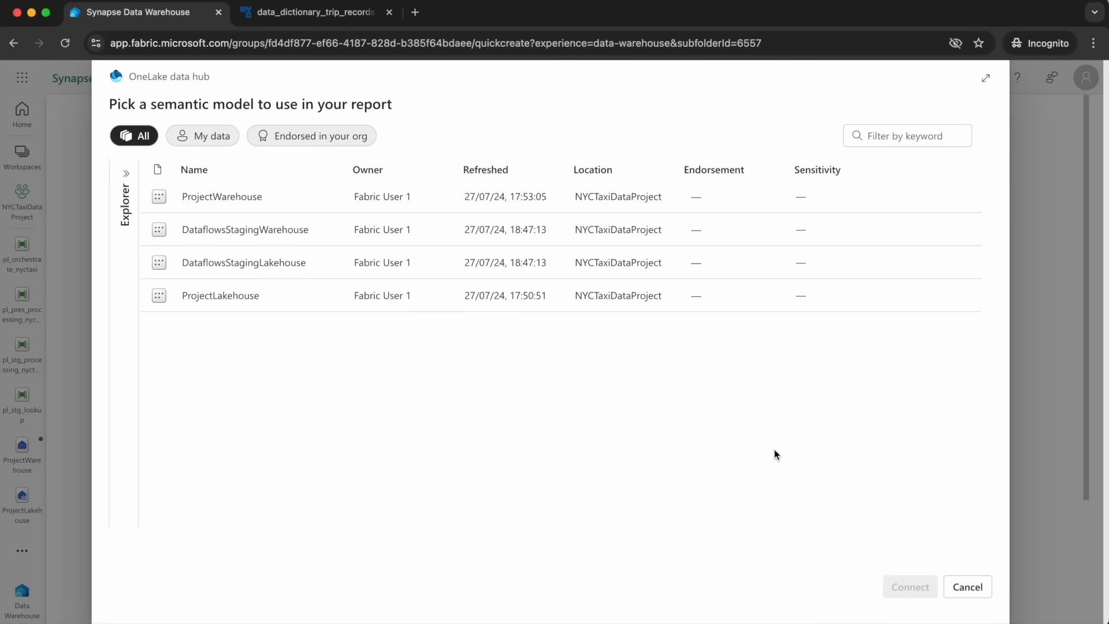
click(212, 198)
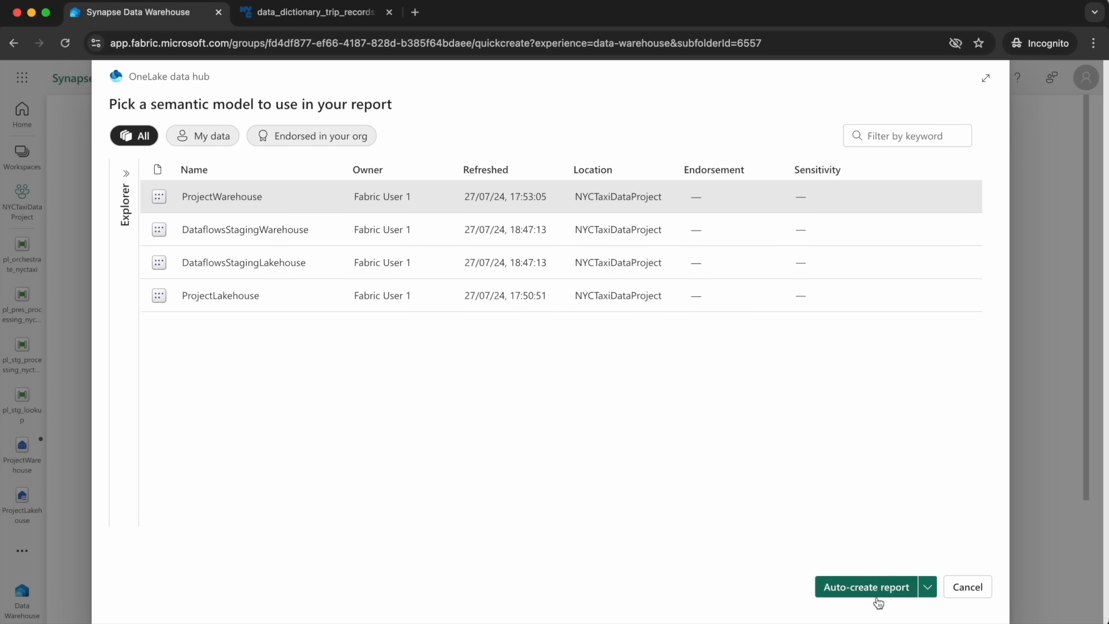
click(927, 588)
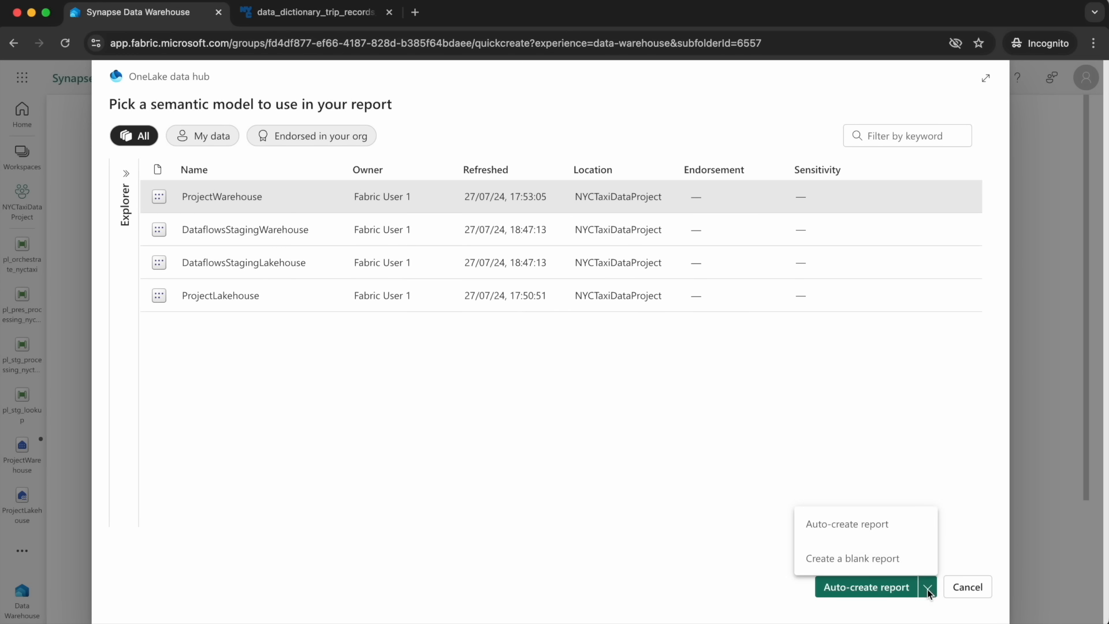
click(840, 558)
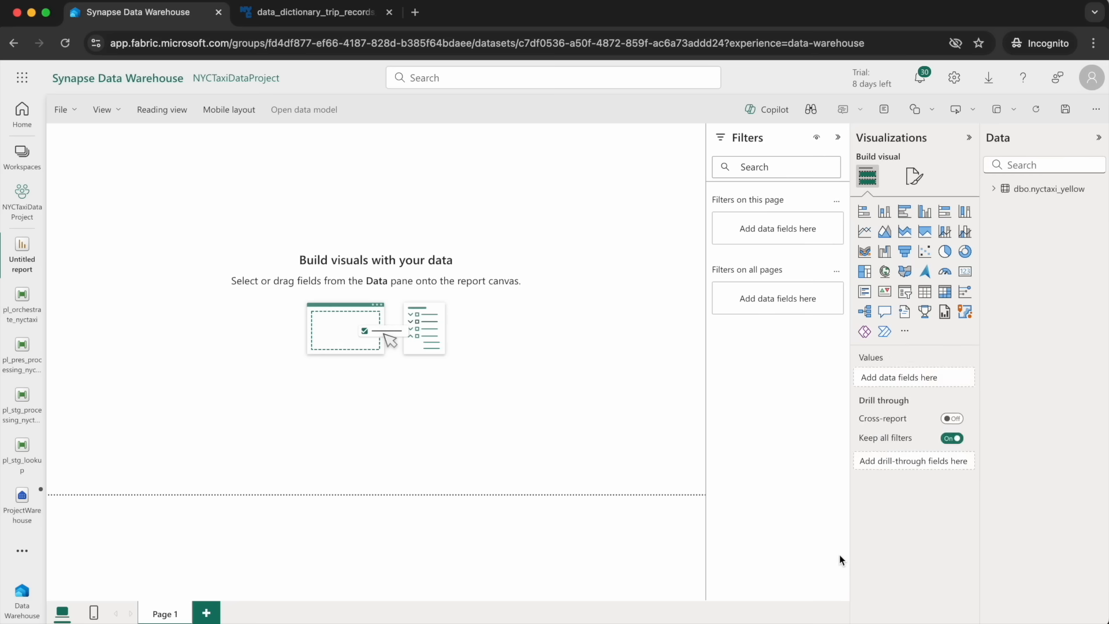
click(993, 188)
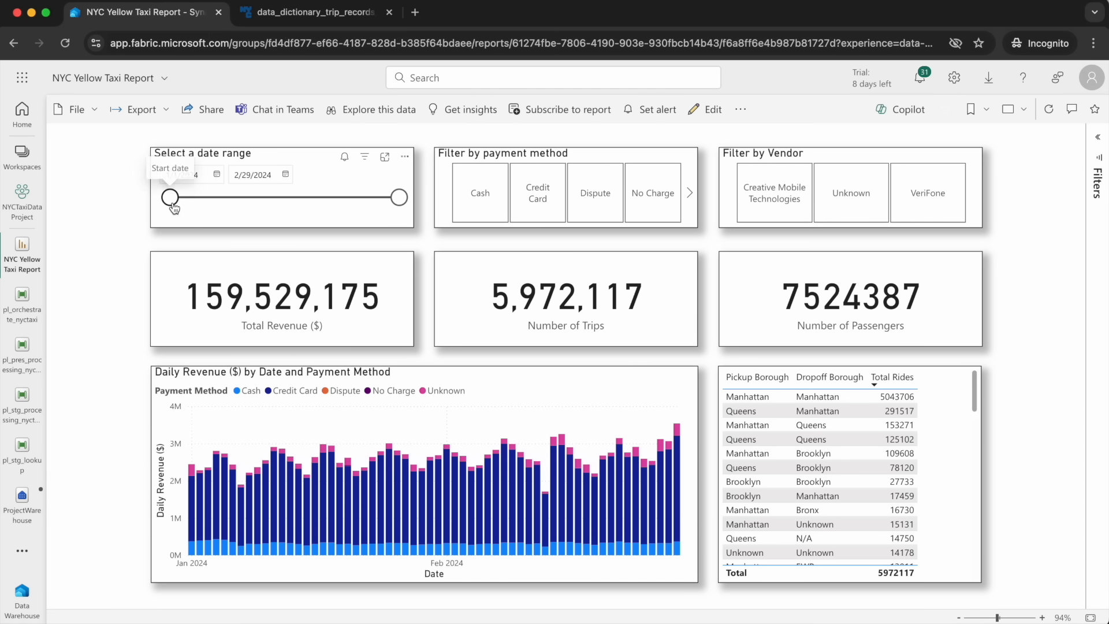
Try out the NYC Yellow Taxi Report filters with start date 1/24/2024, Cash payments and vendor VeriFone, resetting each one.
drag(170, 197, 264, 206)
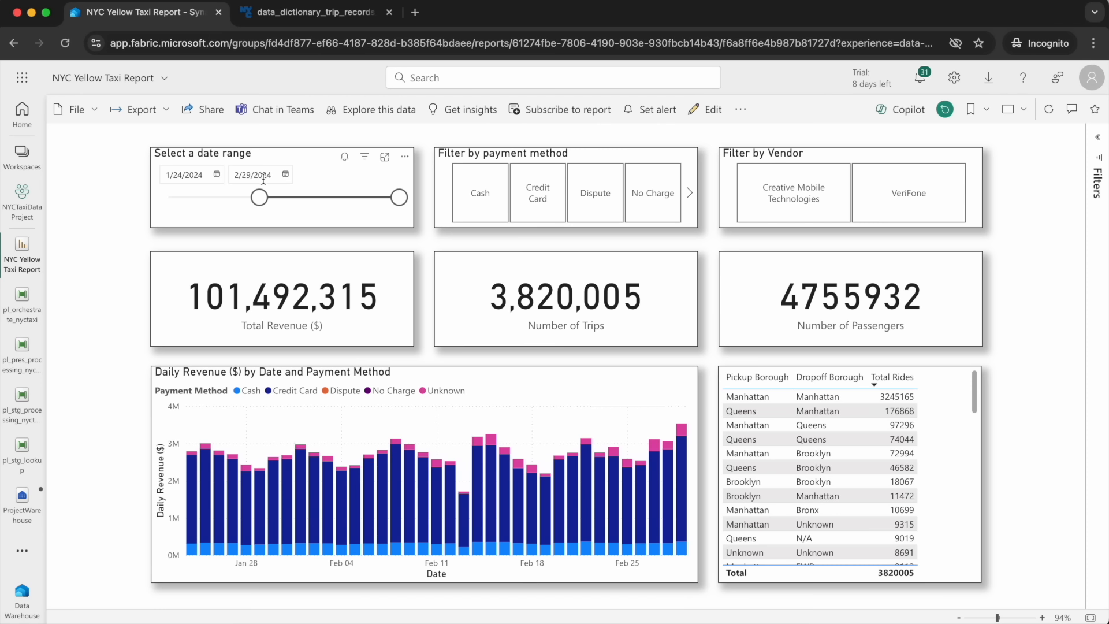
drag(259, 198, 140, 194)
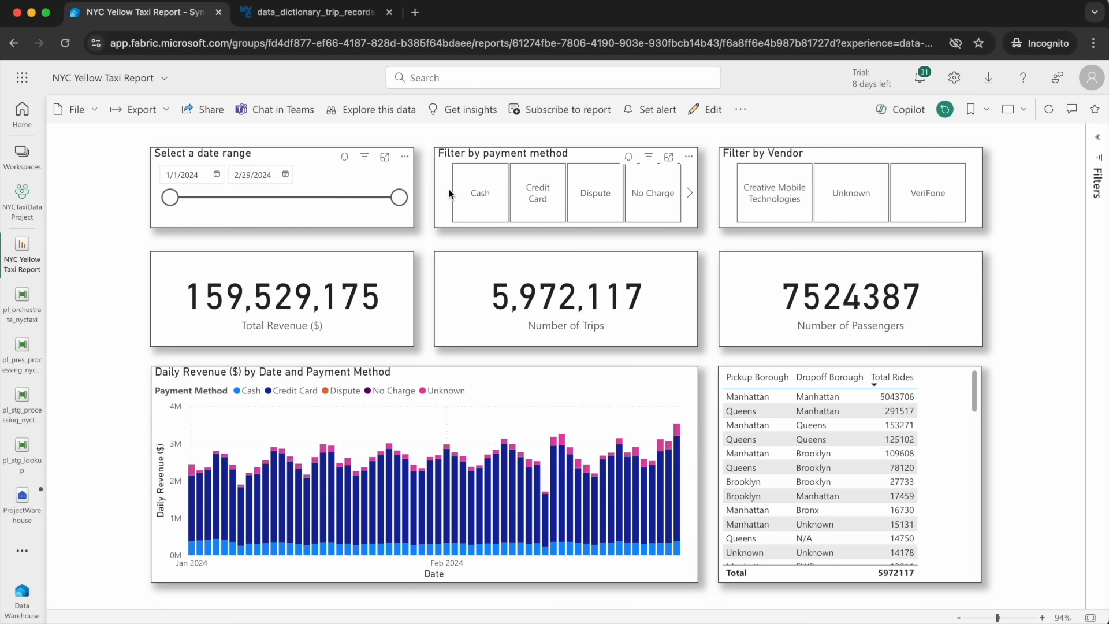
click(480, 195)
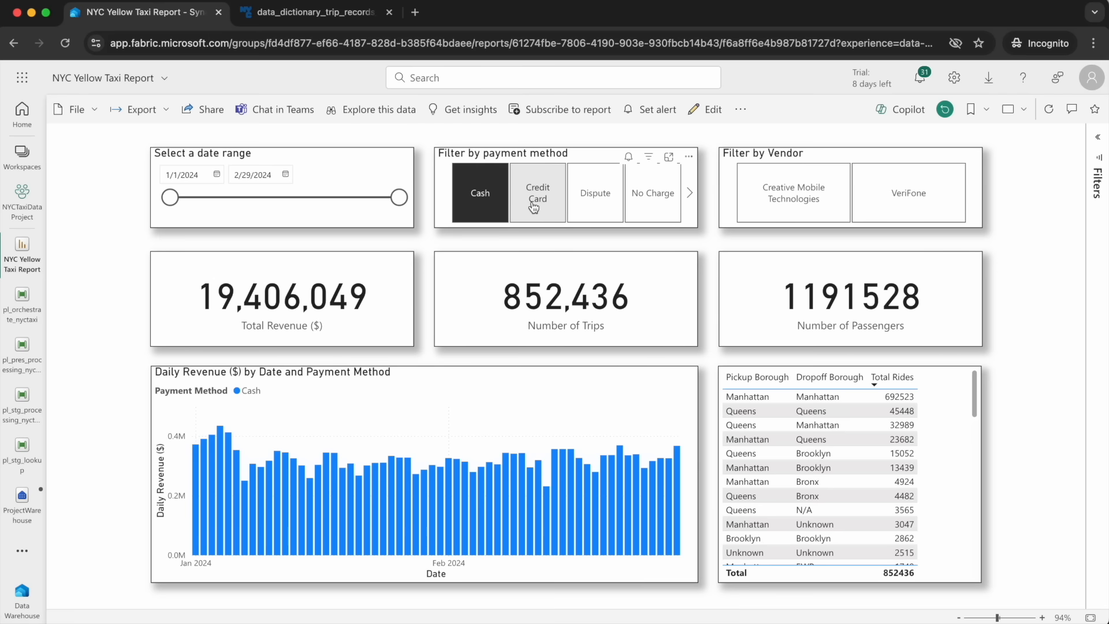
click(455, 188)
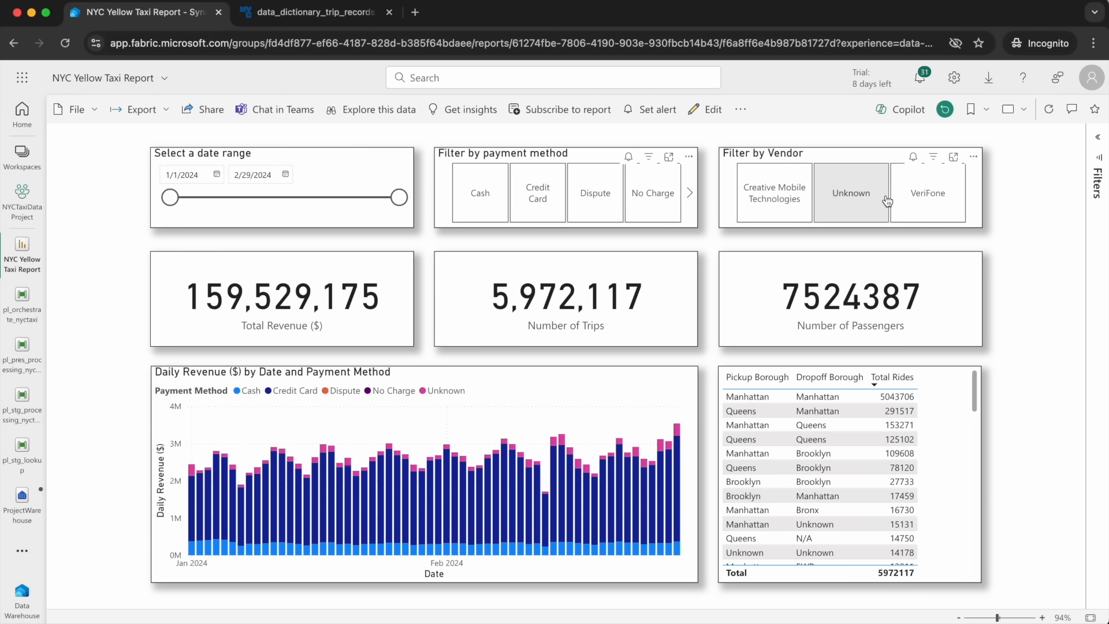
click(937, 200)
click(937, 199)
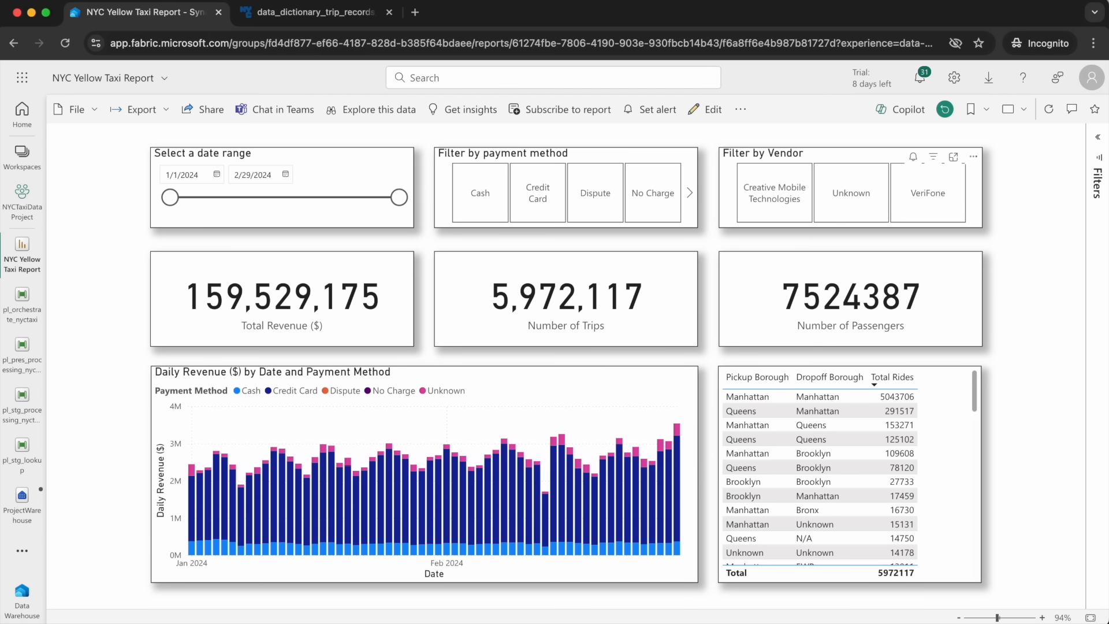
Compare the report with the orchestration pipeline, and run pl_orchestrate_nyctaxi again.
click(31, 313)
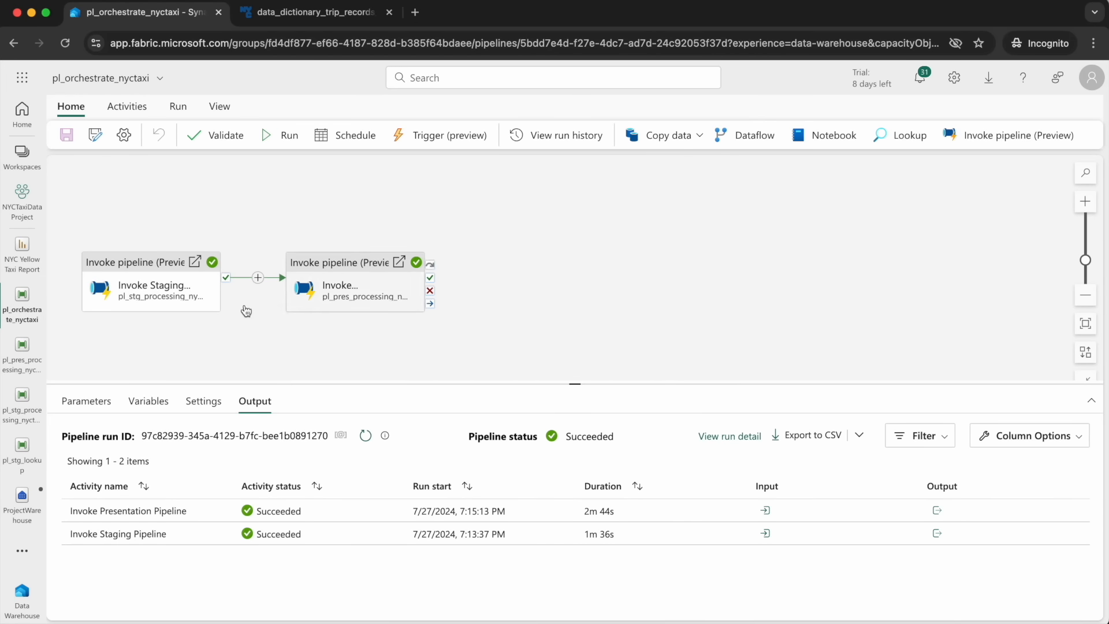
click(23, 265)
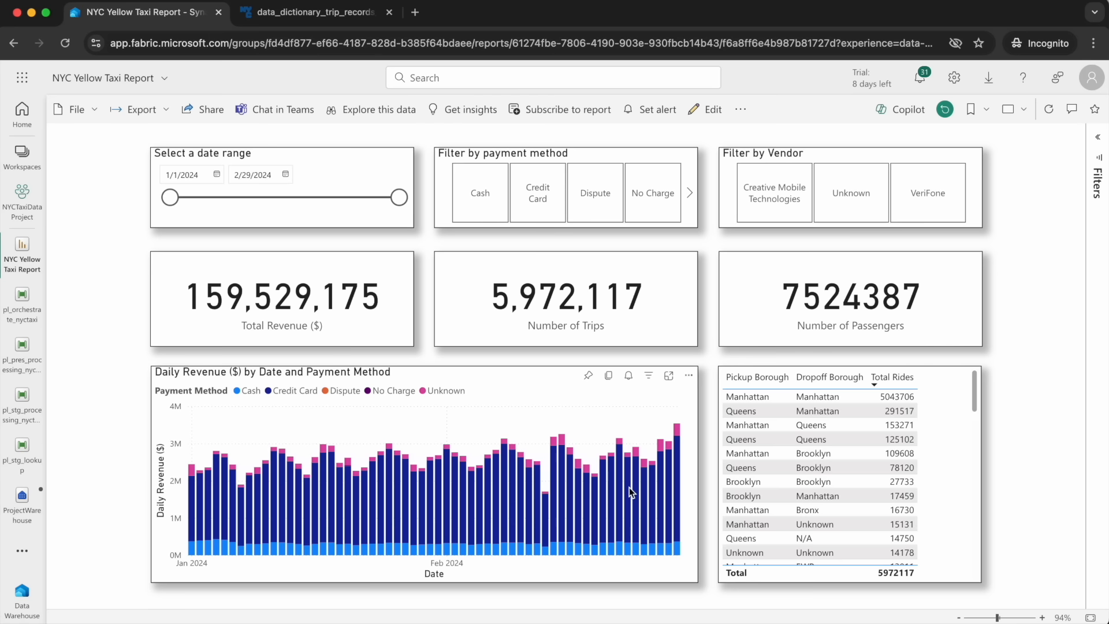
mouse_move(629, 487)
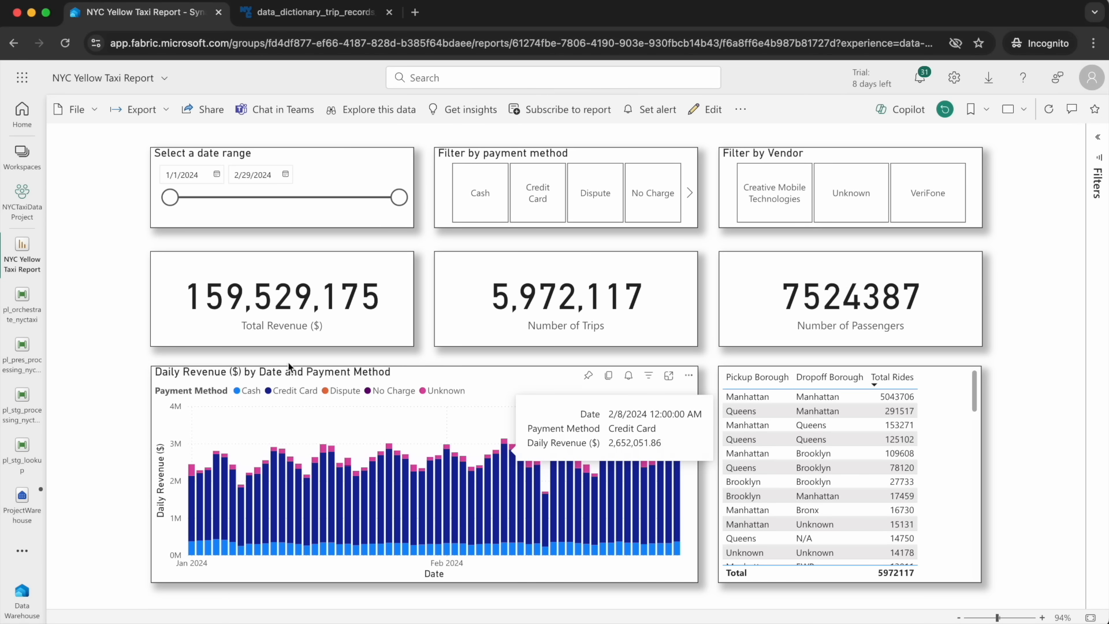
click(23, 311)
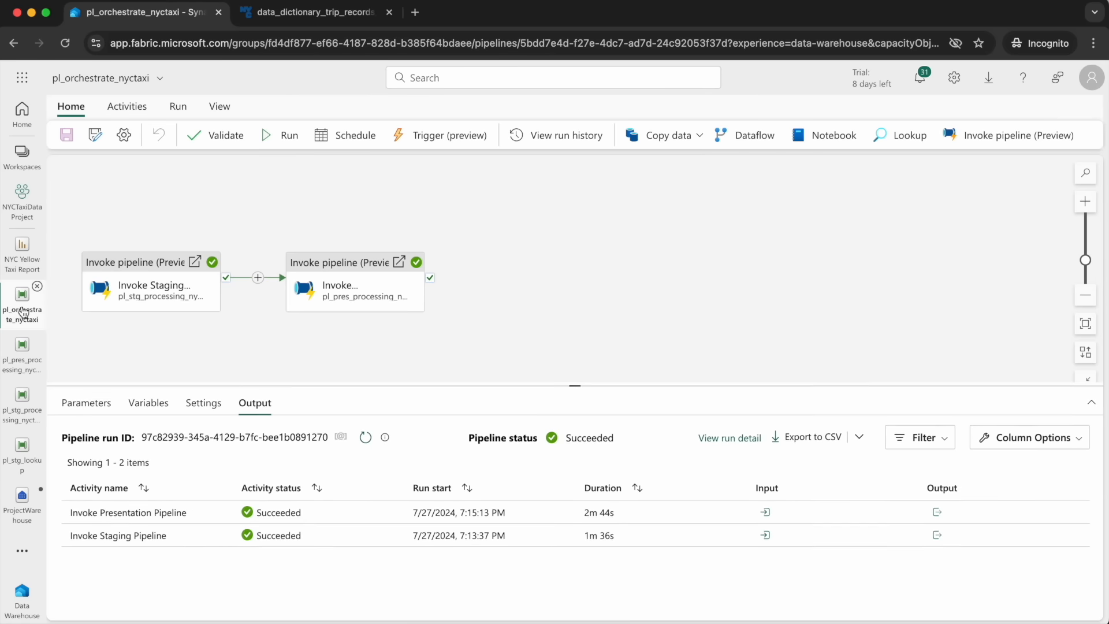
click(265, 134)
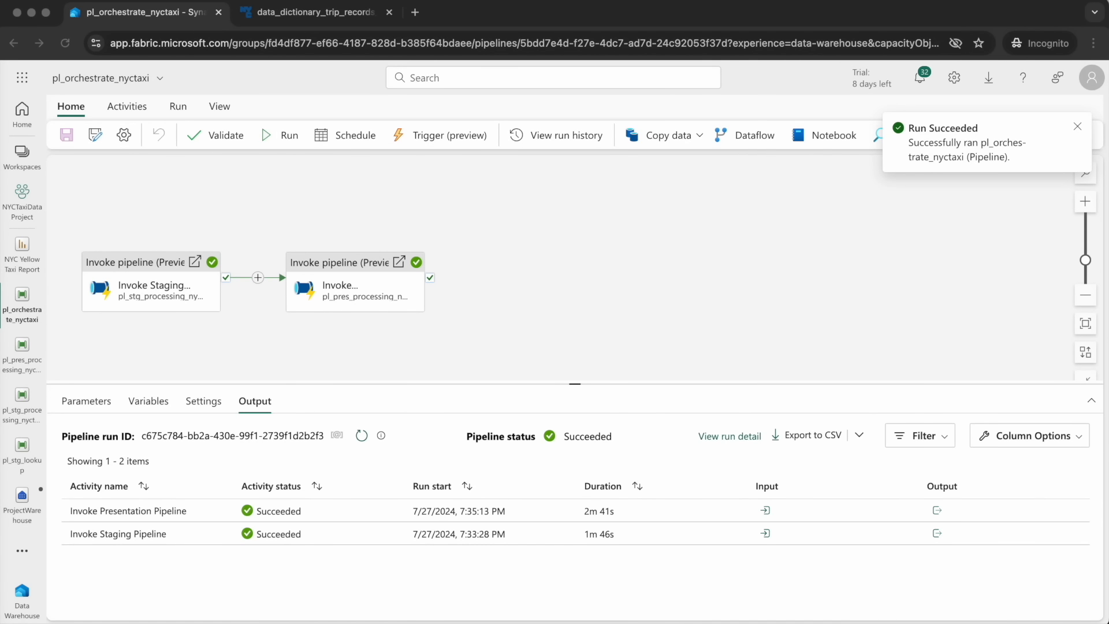
Rerun the metadata.processing_log query in ProjectWarehouse and sort its results by processed_datetime, newest first.
click(22, 511)
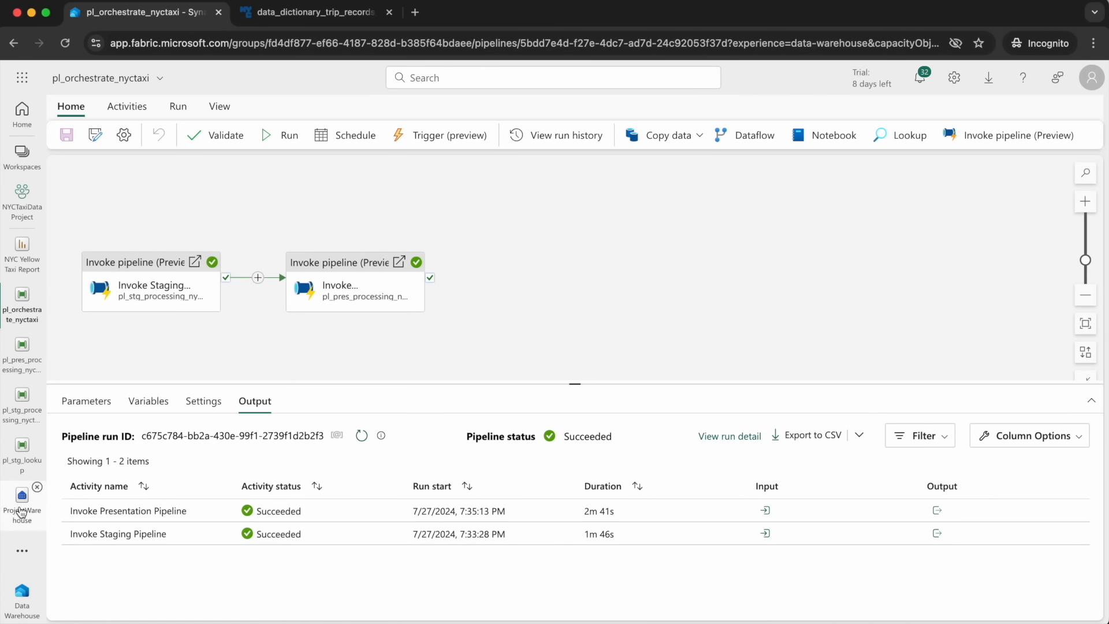
click(21, 502)
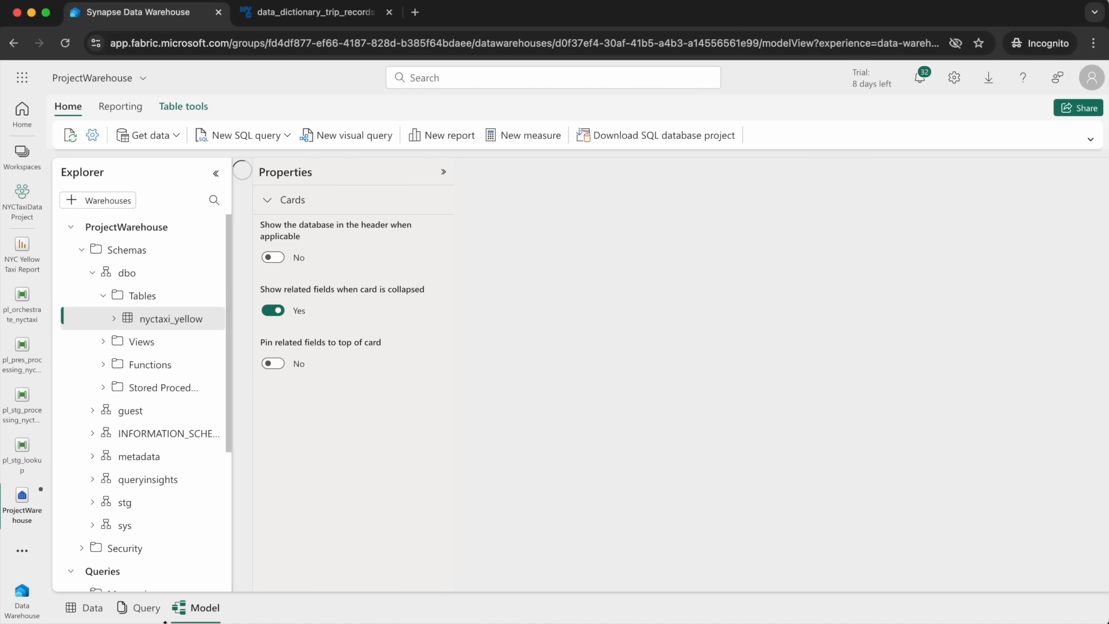
click(142, 608)
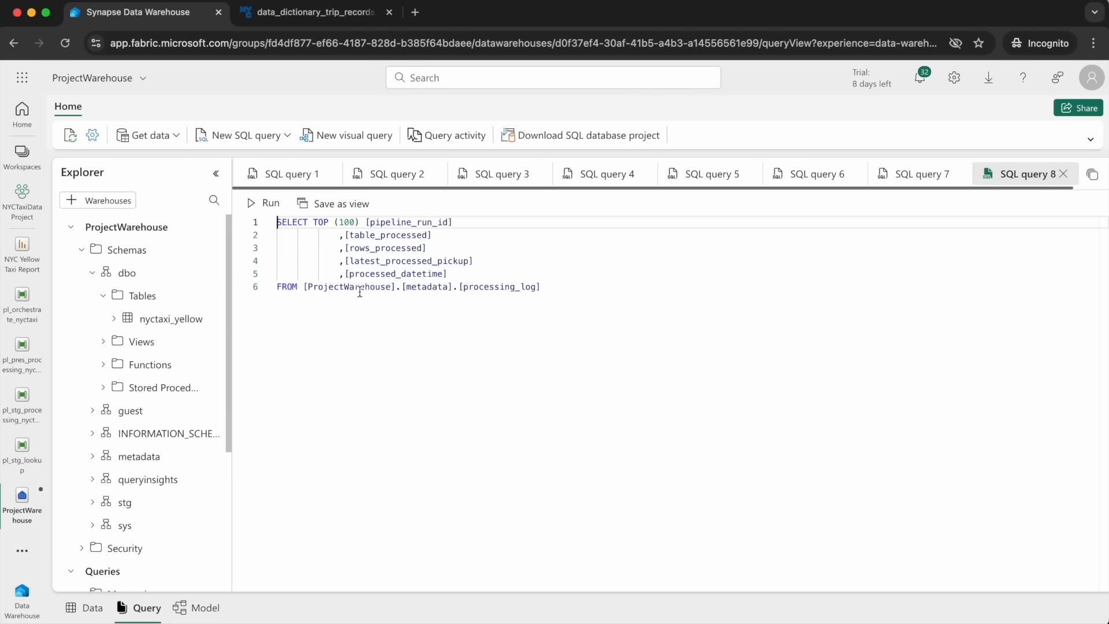
click(267, 203)
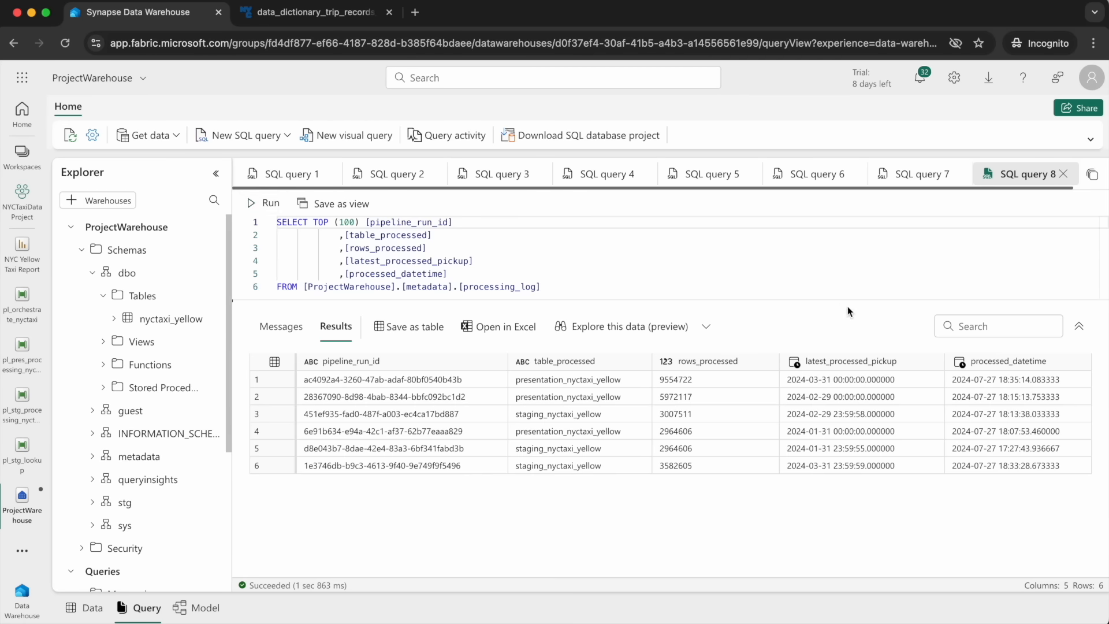
click(1024, 369)
click(1023, 371)
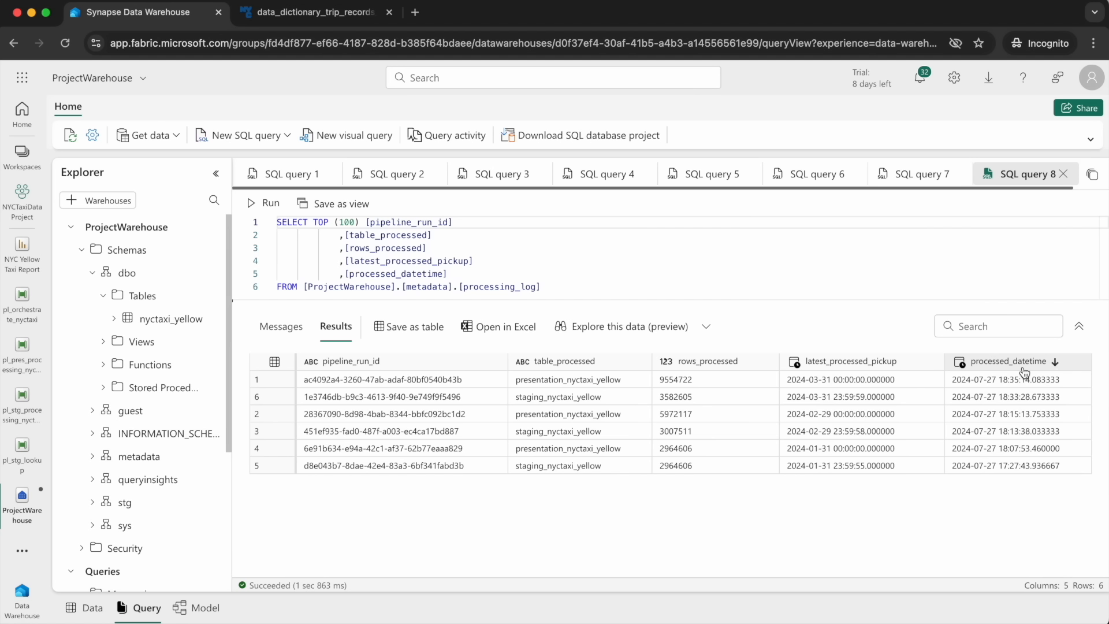
Examine the rows_processed values of the newest staging and presentation entries in the processing log results.
click(504, 403)
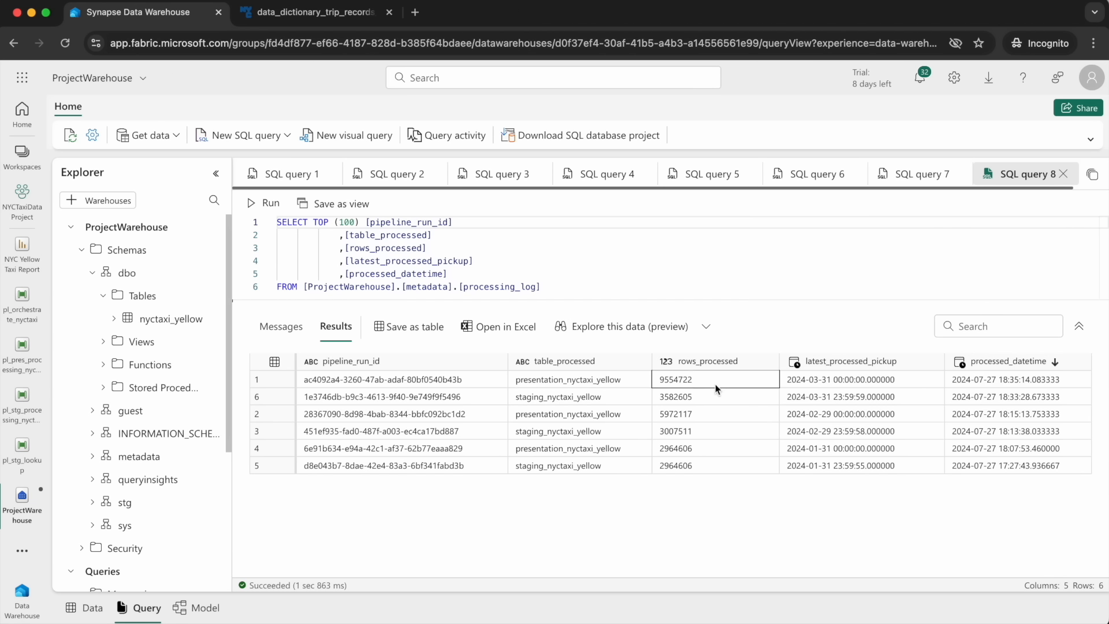
click(668, 396)
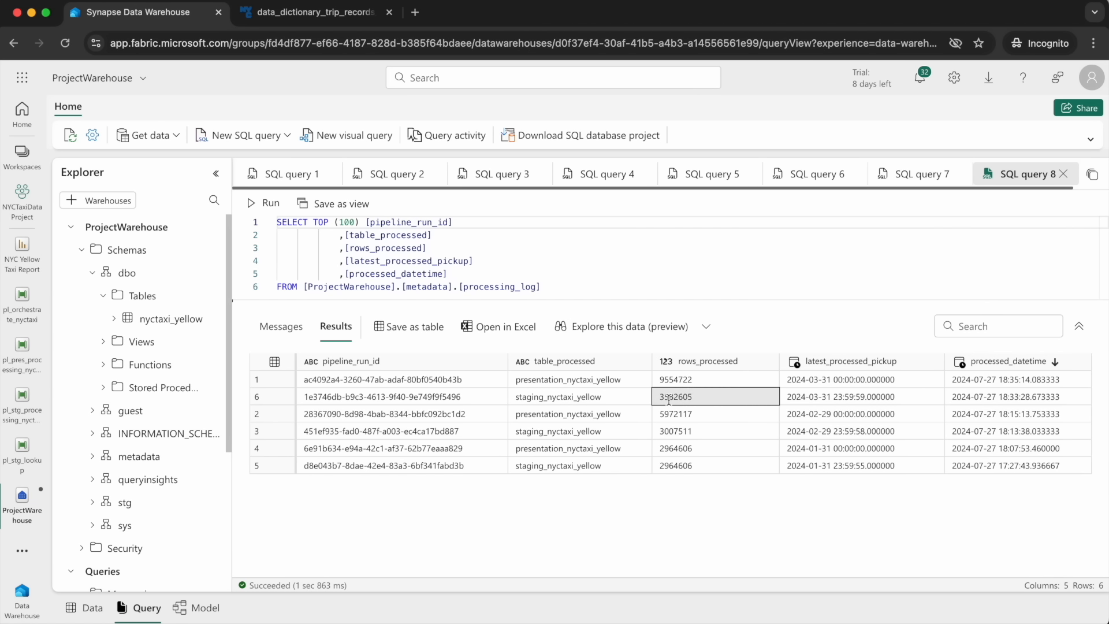
click(666, 381)
double_click(666, 380)
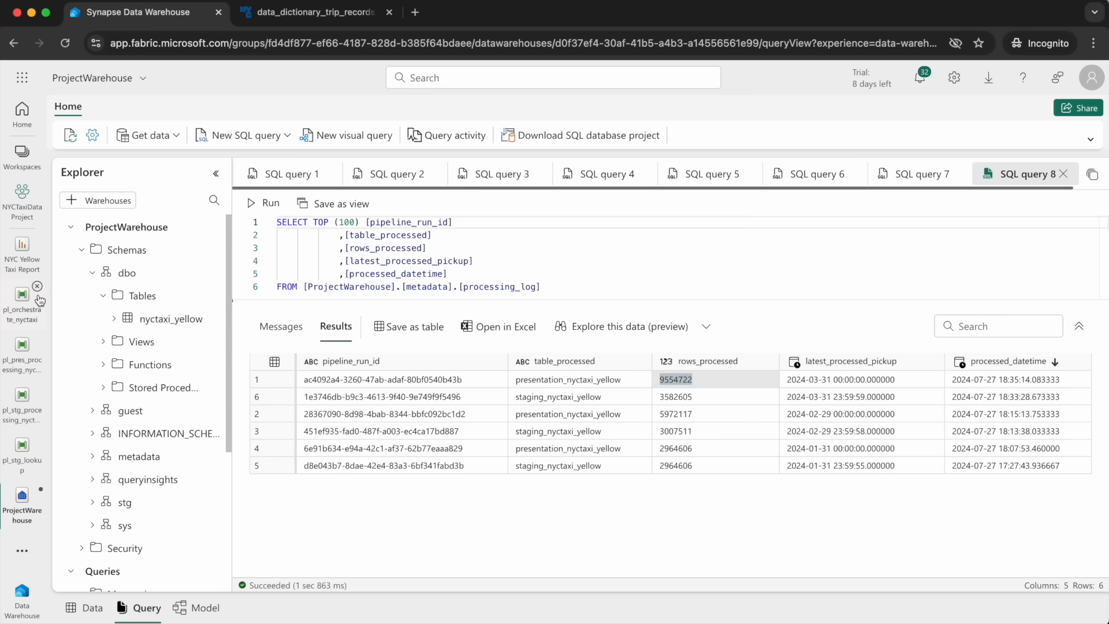
Return to the NYC Yellow Taxi Report and refresh its visuals with the newly loaded data.
click(17, 261)
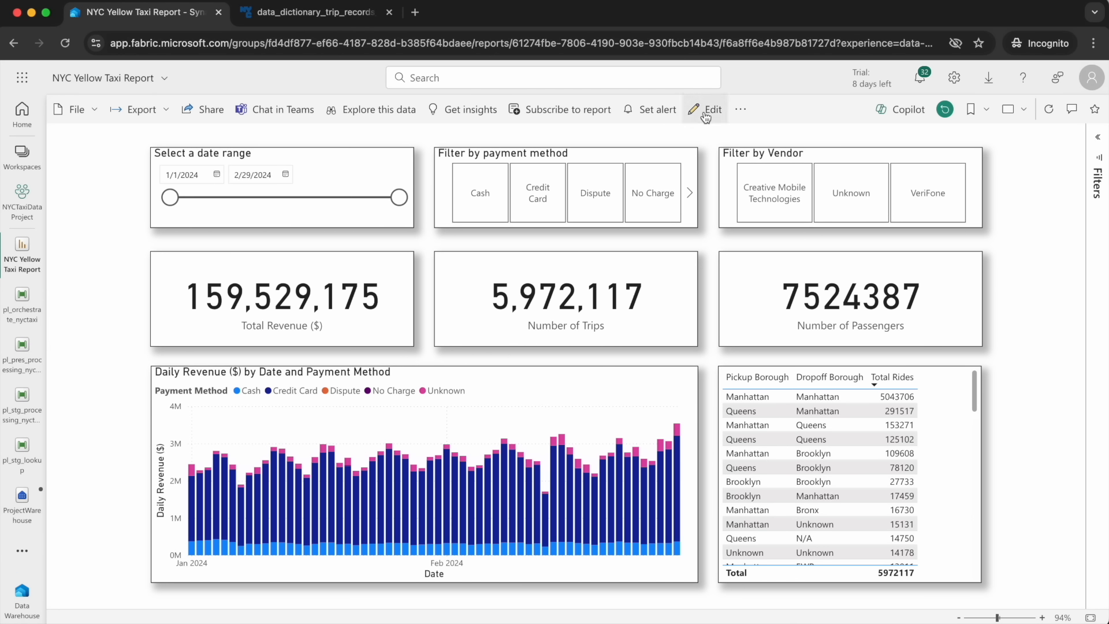
click(1055, 115)
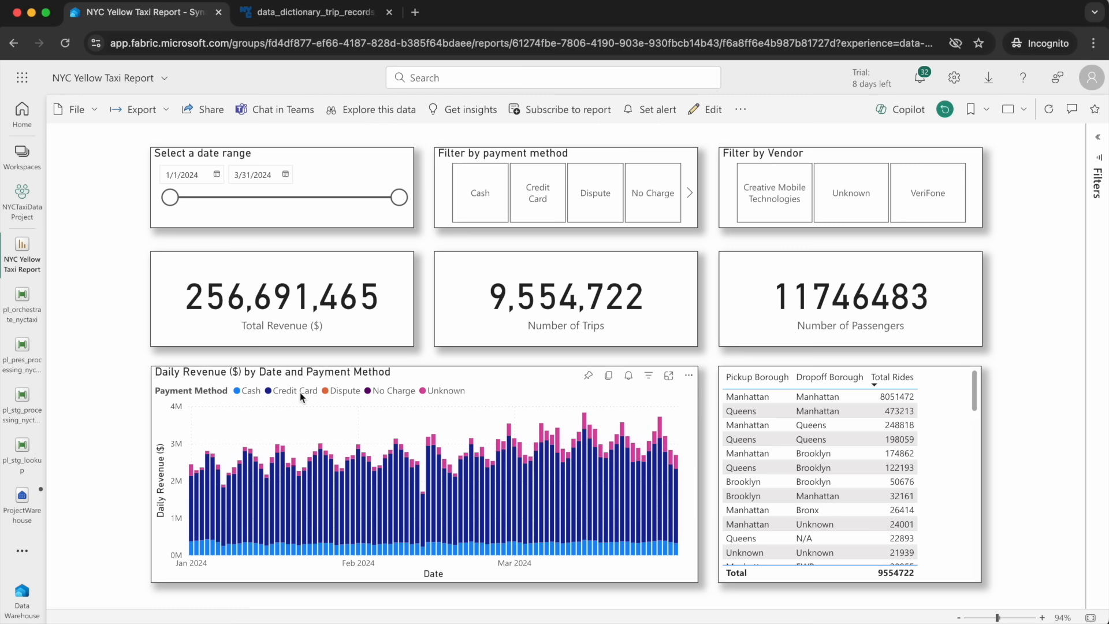
Filter the report by vendor Creative Mobile Technologies and by VeriFone in turn, and clear the vendor filter.
click(787, 201)
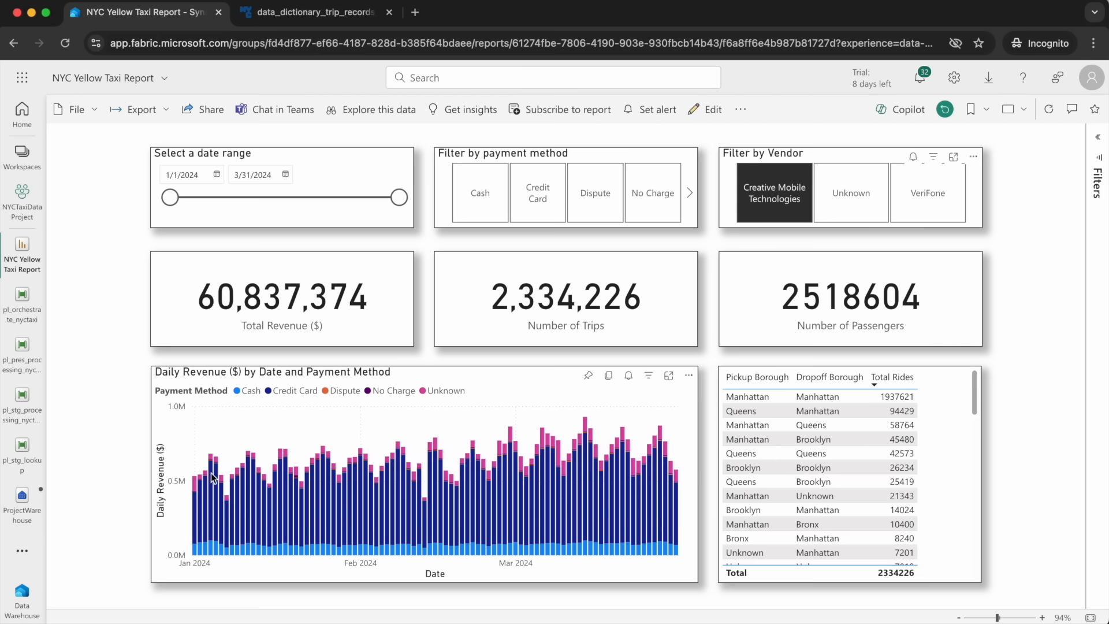
click(916, 200)
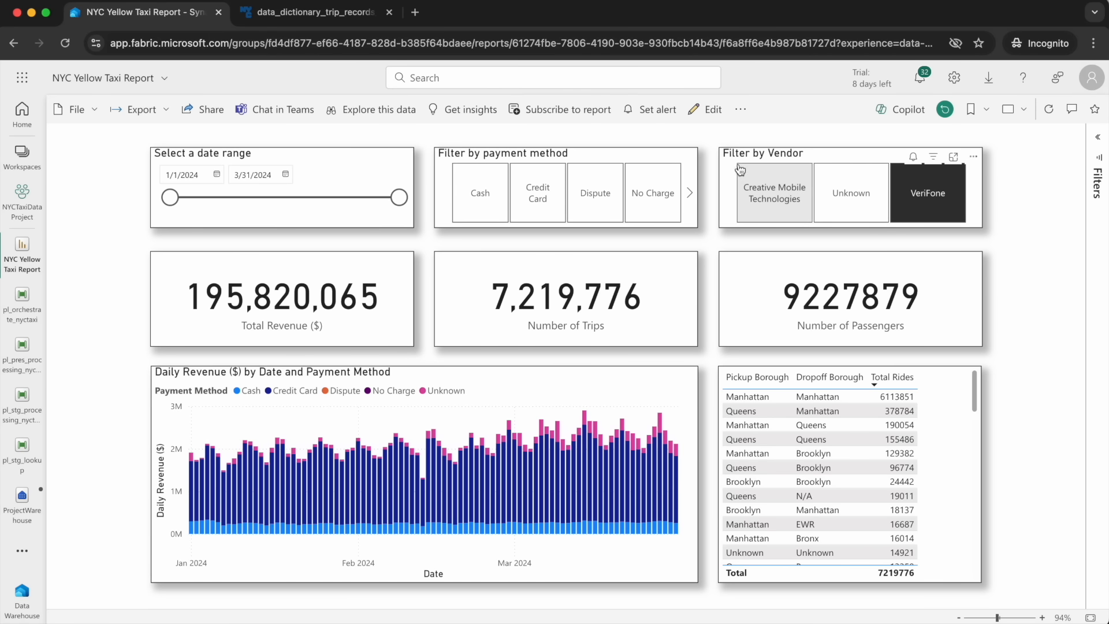
click(921, 199)
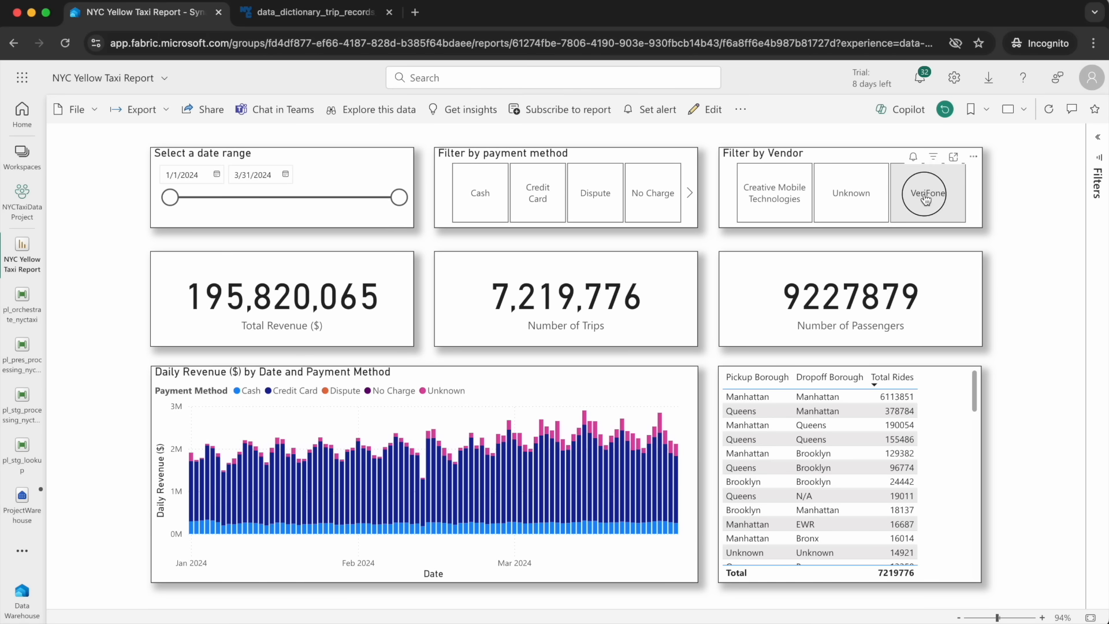
Filter the report by Dispute and then by No Charge payments, and inspect the January daily revenue bars.
click(601, 196)
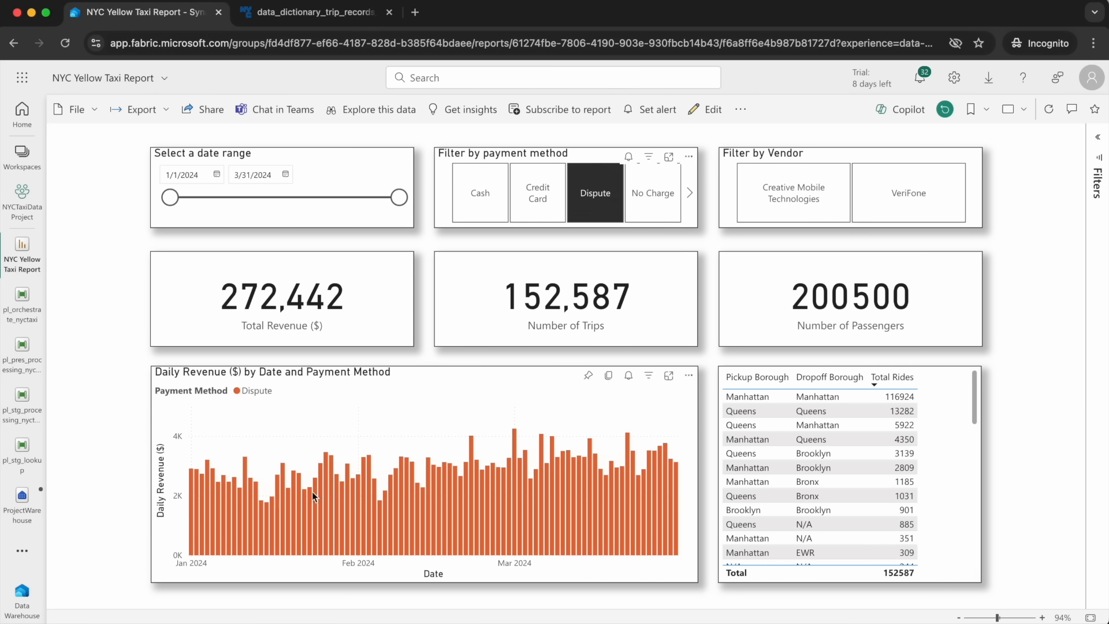
click(591, 202)
click(656, 197)
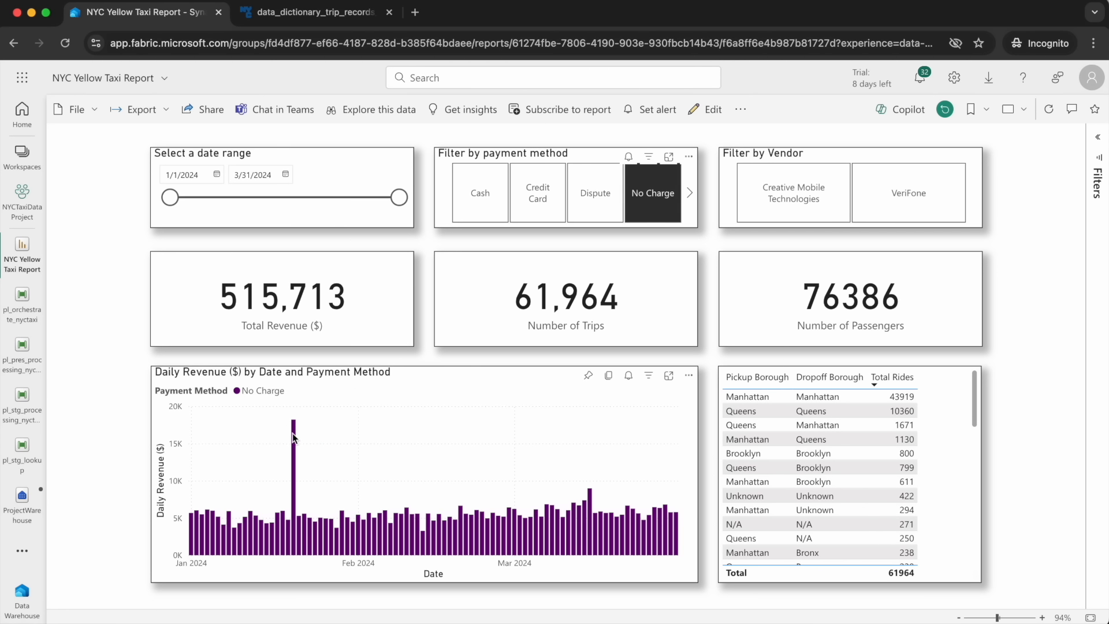
mouse_move(292, 433)
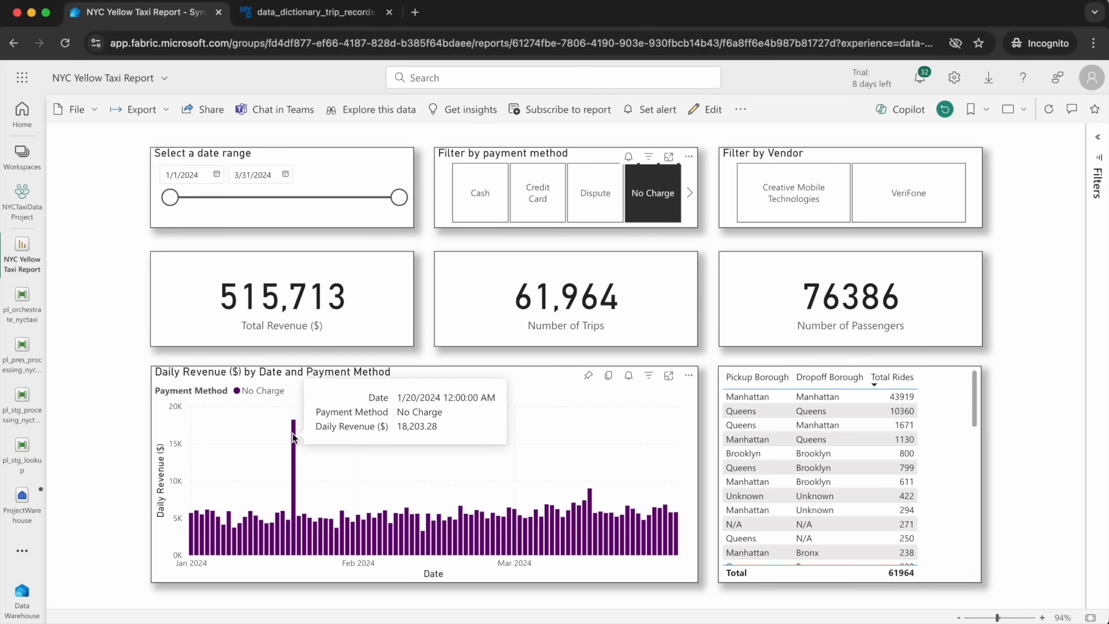
mouse_move(310, 526)
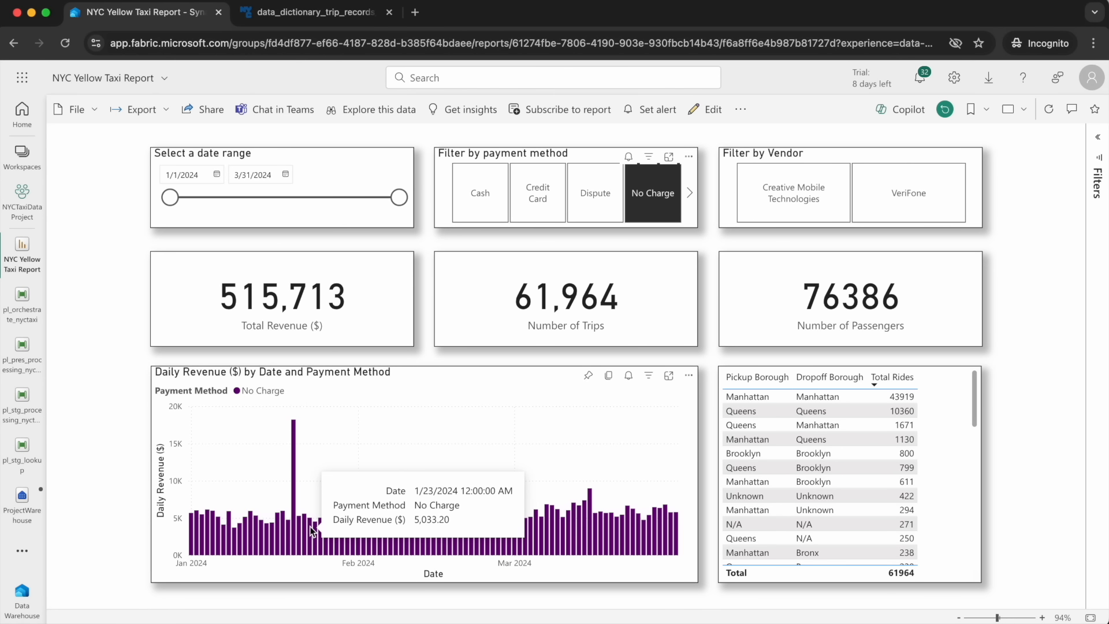
Clear the No Charge payment filter from the report and inspect the low daily revenue bar in mid-February.
click(647, 193)
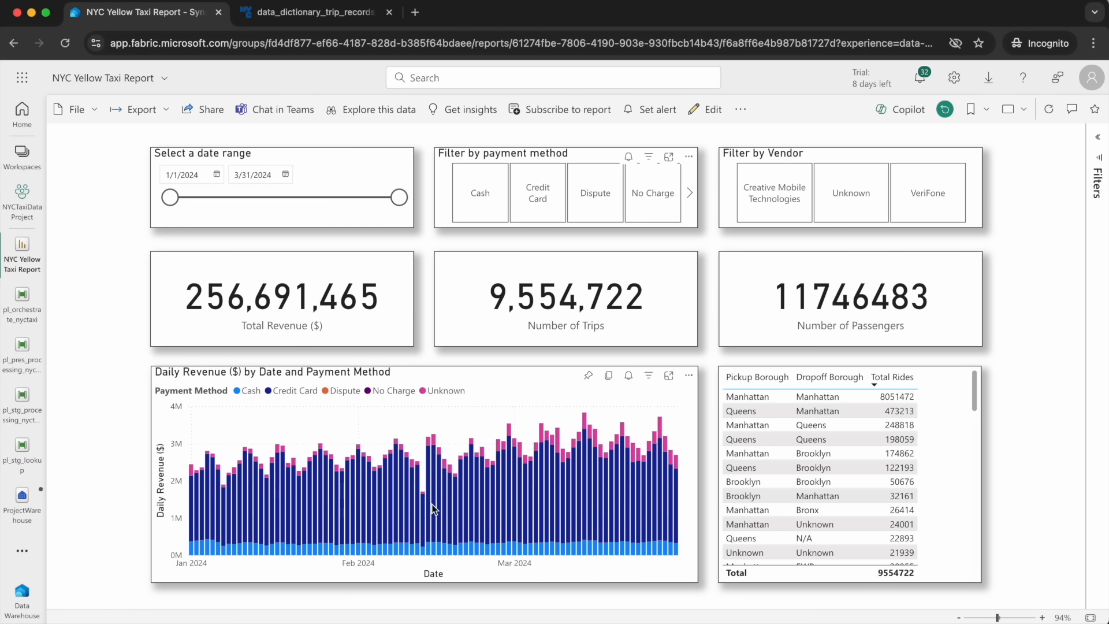
mouse_move(424, 511)
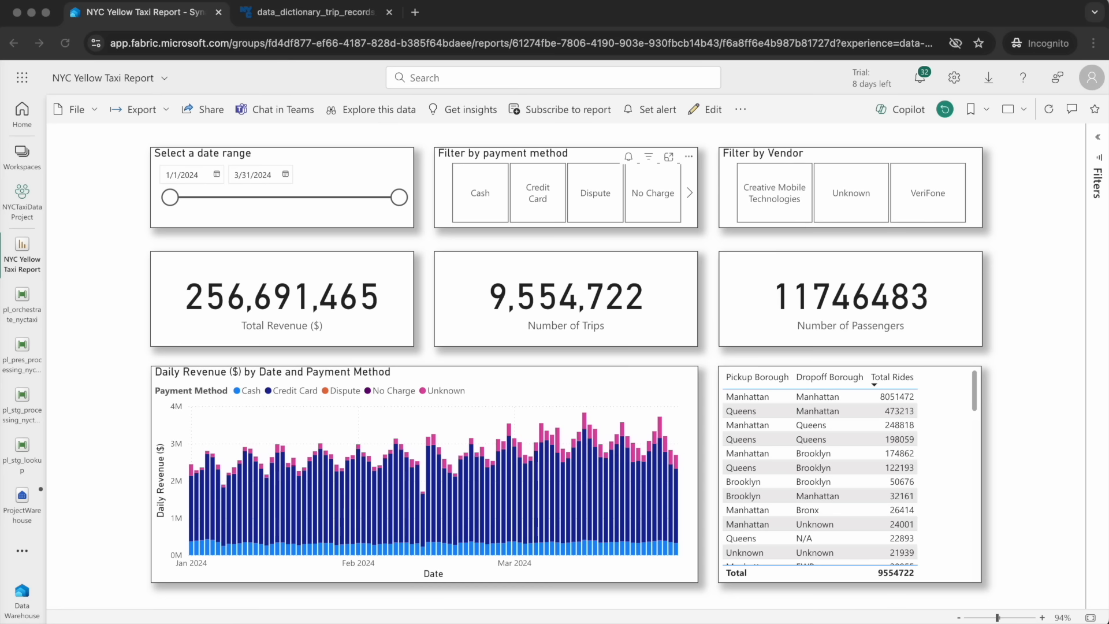
Review the presentation invocation in pl_orchestrate_nyctaxi and the Process to Presentation dataflow activity in pl_pres_processing_nyctaxi.
click(22, 306)
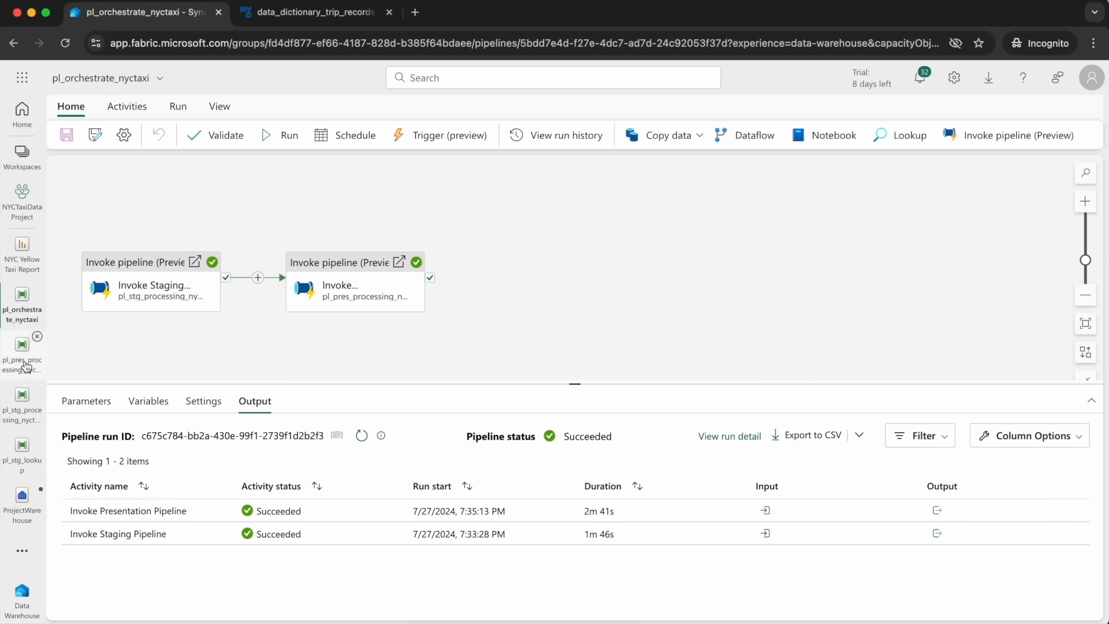
click(339, 279)
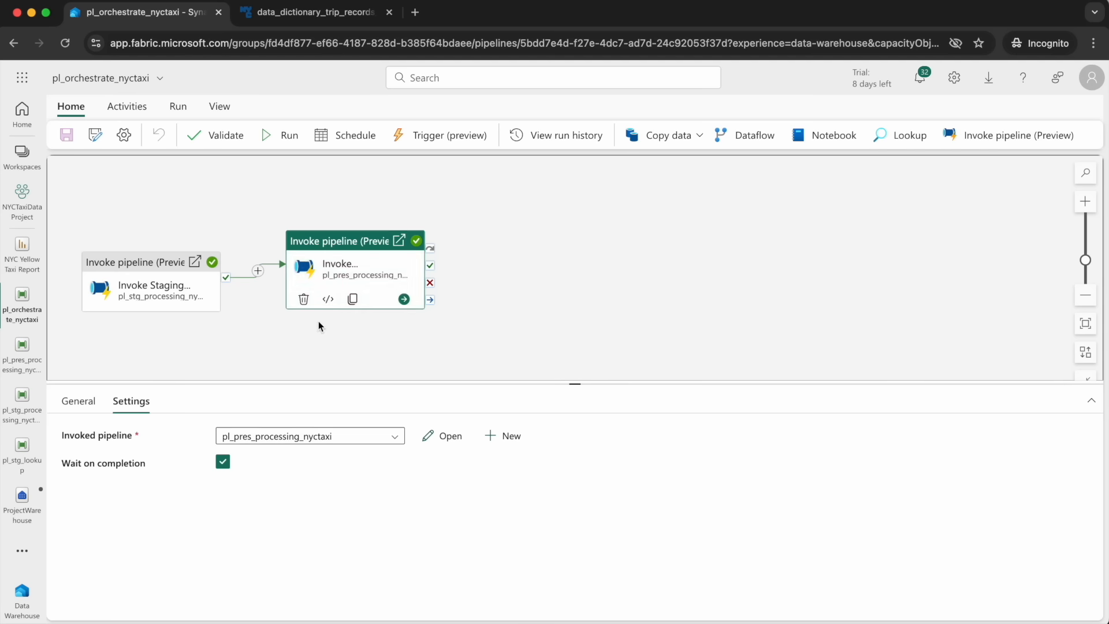
click(23, 363)
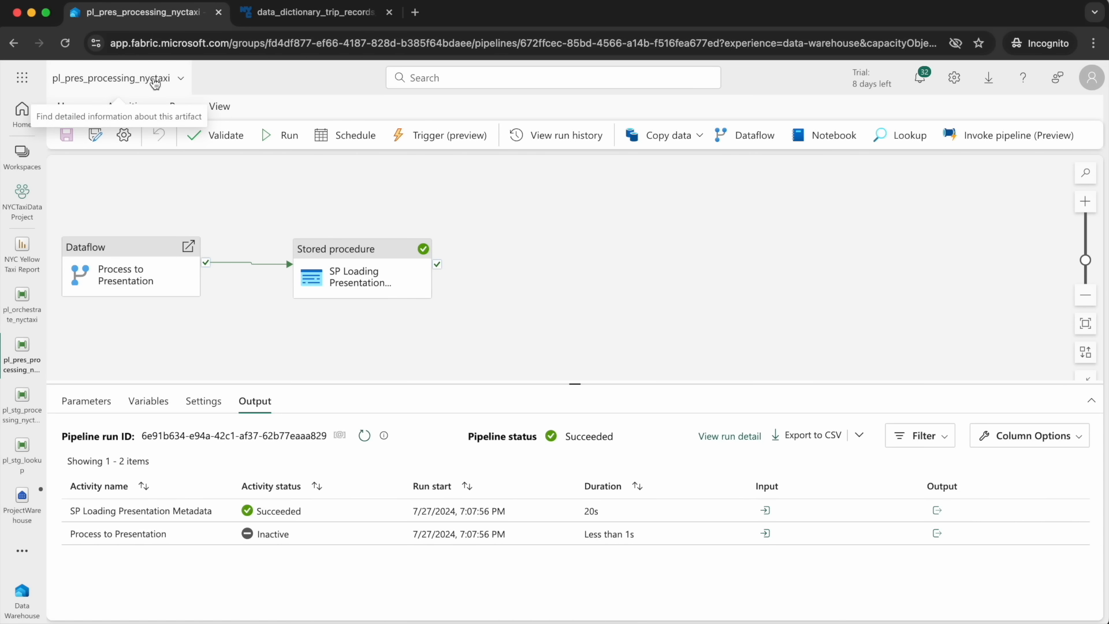
click(170, 272)
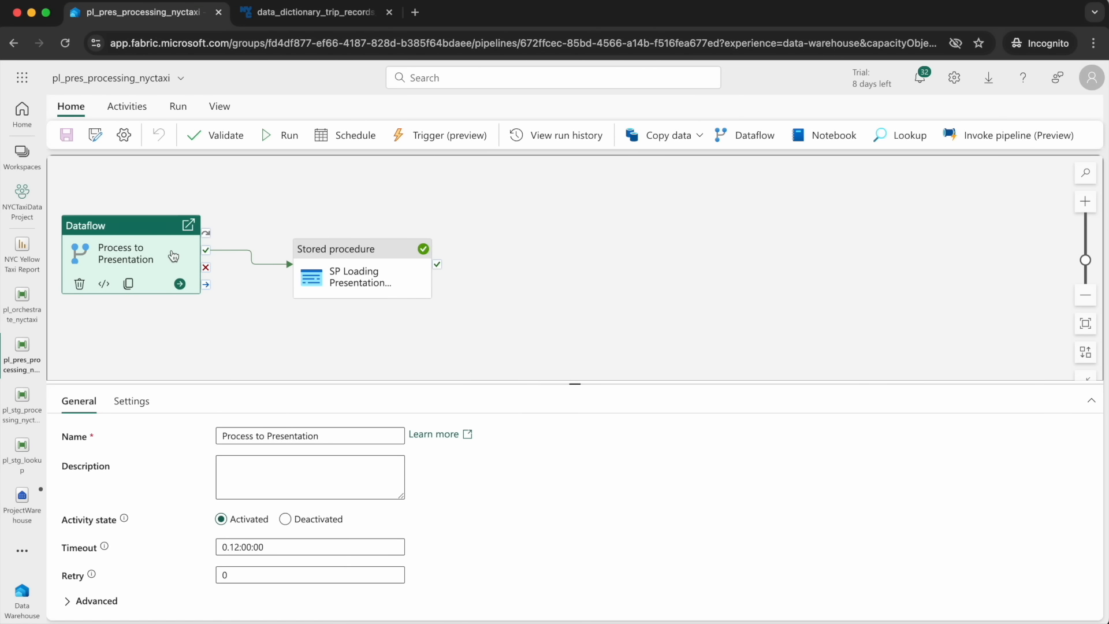
Add a new SQL query in ProjectWarehouse containing the CREATE PROCEDURE dbo.process_presentation script that inserts into dbo.nyctaxi_yellow.
click(24, 502)
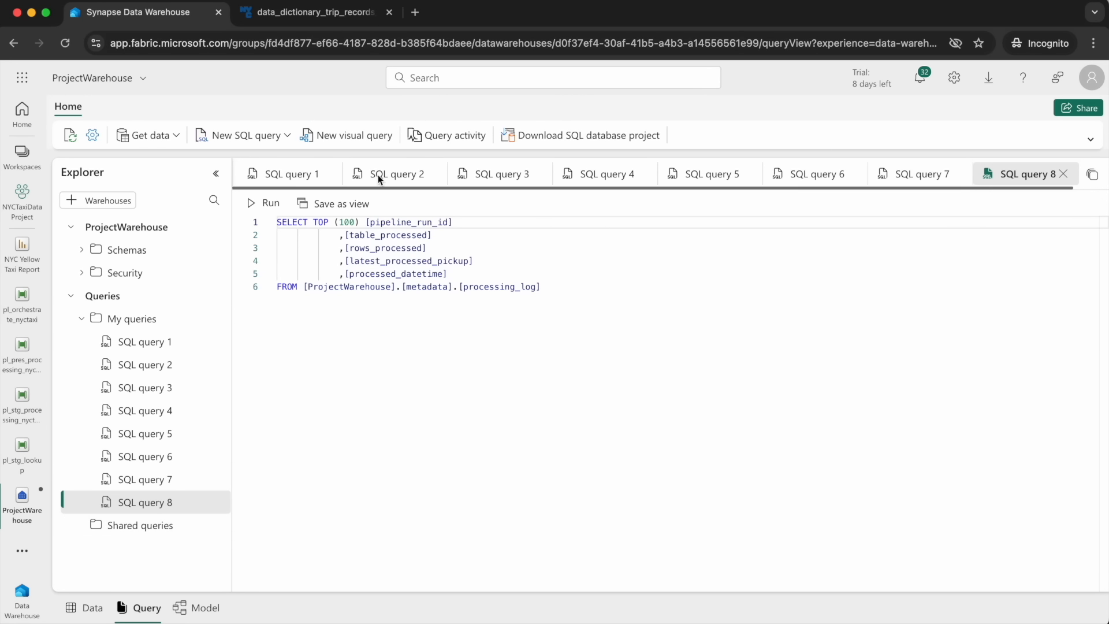
click(225, 135)
click(224, 189)
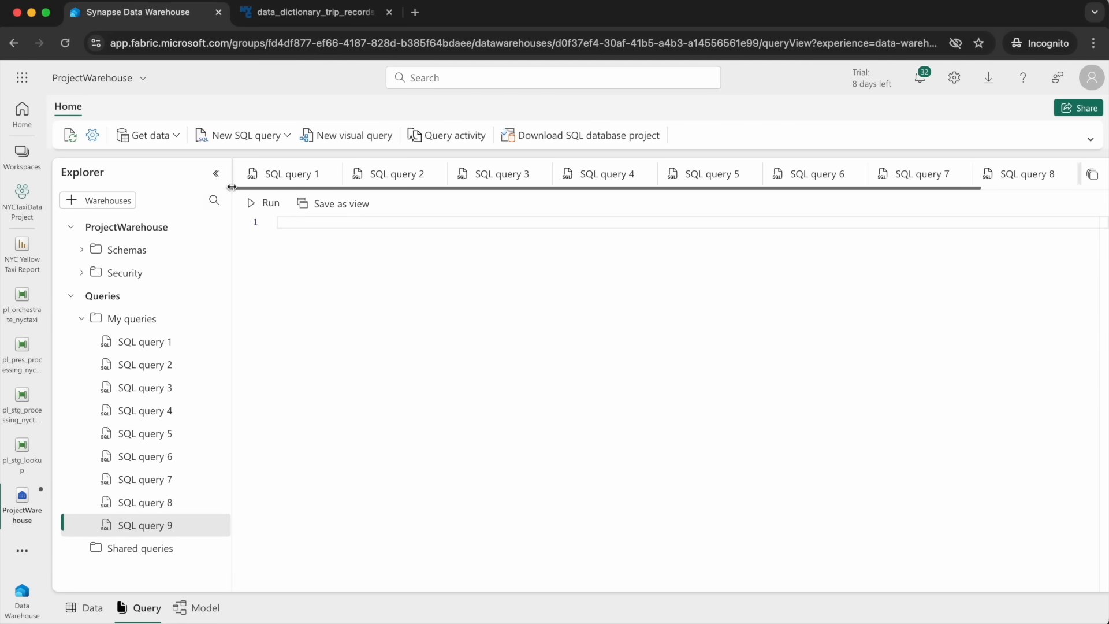
key(ctrl+v)
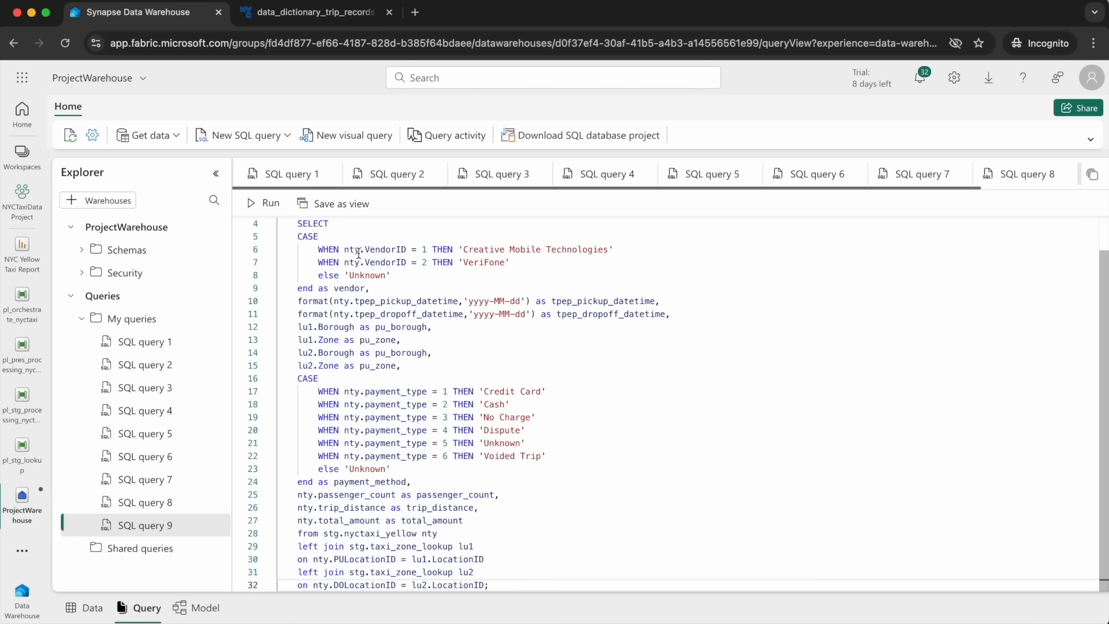
scroll(515, 332, up, 1)
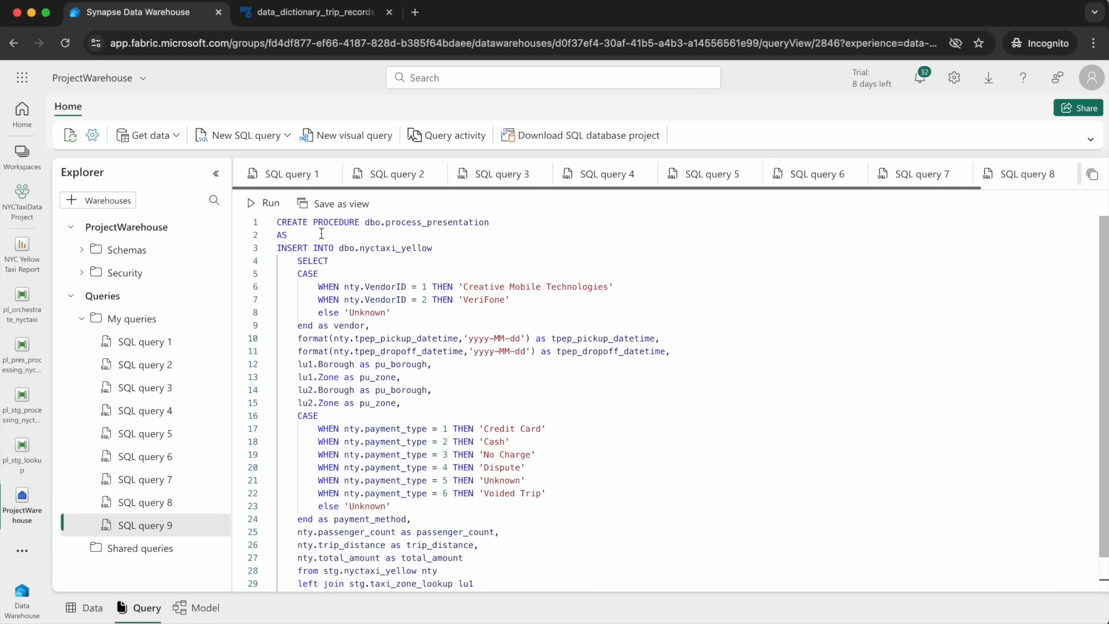
Examine the dbo.process_presentation script: its procedure name, SELECT statement, stg.nyctaxi_yellow source and both stg.taxi_zone_lookup joins.
double_click(433, 224)
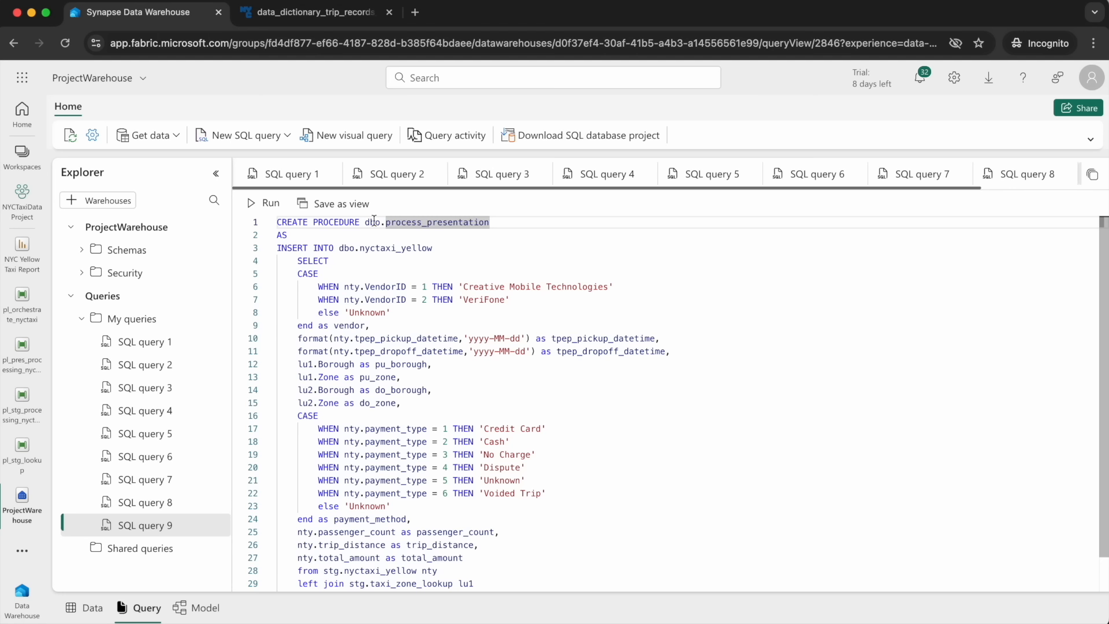
double_click(412, 222)
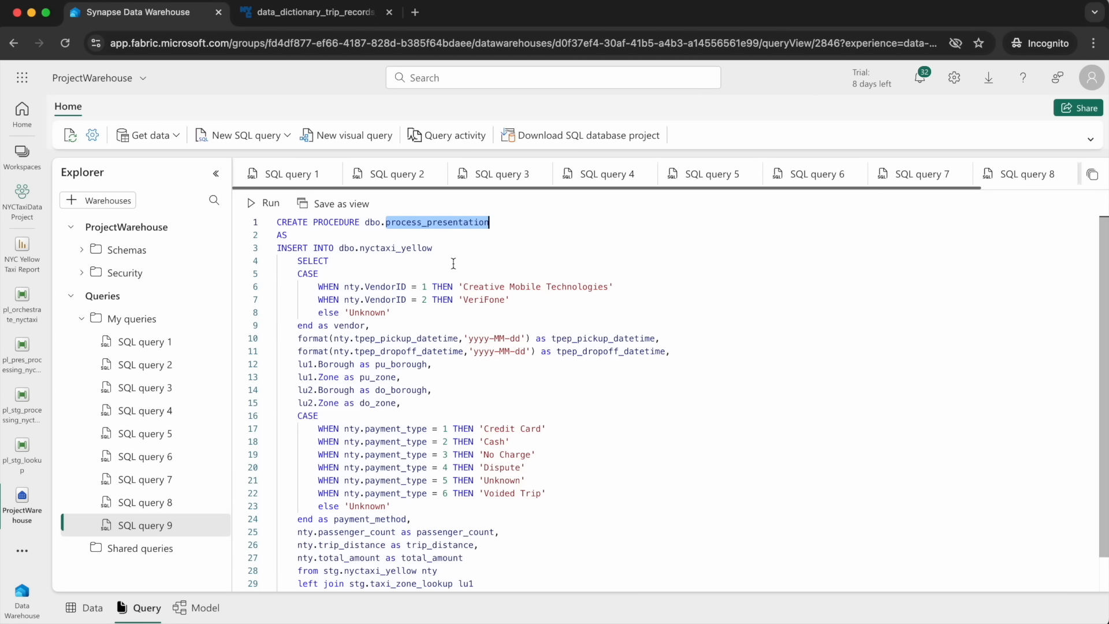
scroll(454, 264, down, 2)
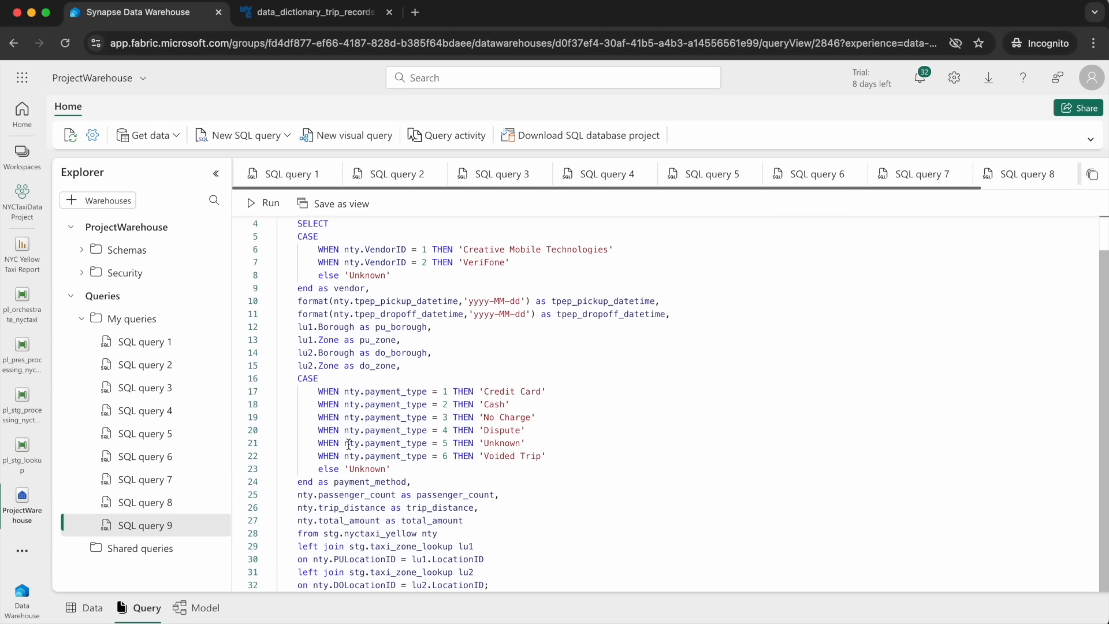
scroll(349, 444, up, 3)
drag(296, 261, 516, 603)
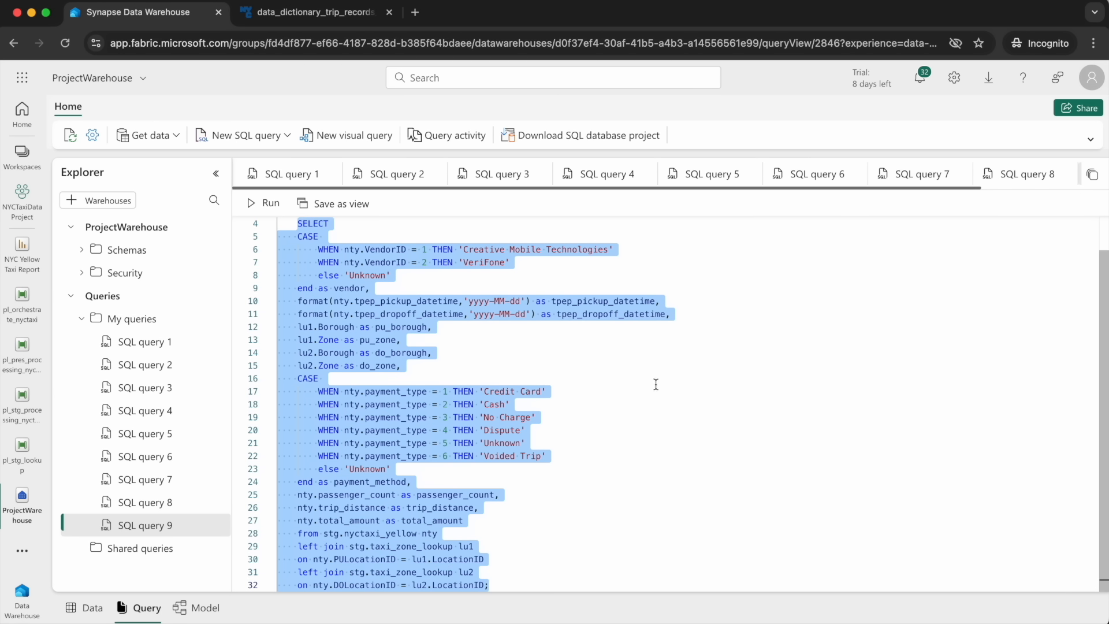
scroll(655, 384, up, 2)
click(412, 315)
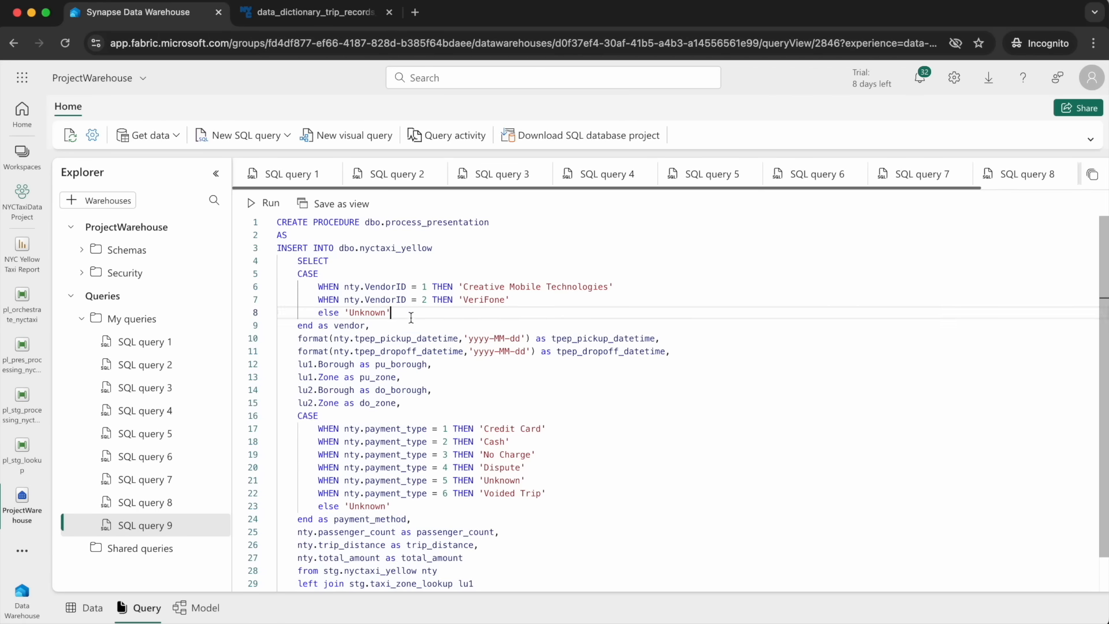
scroll(358, 324, down, 2)
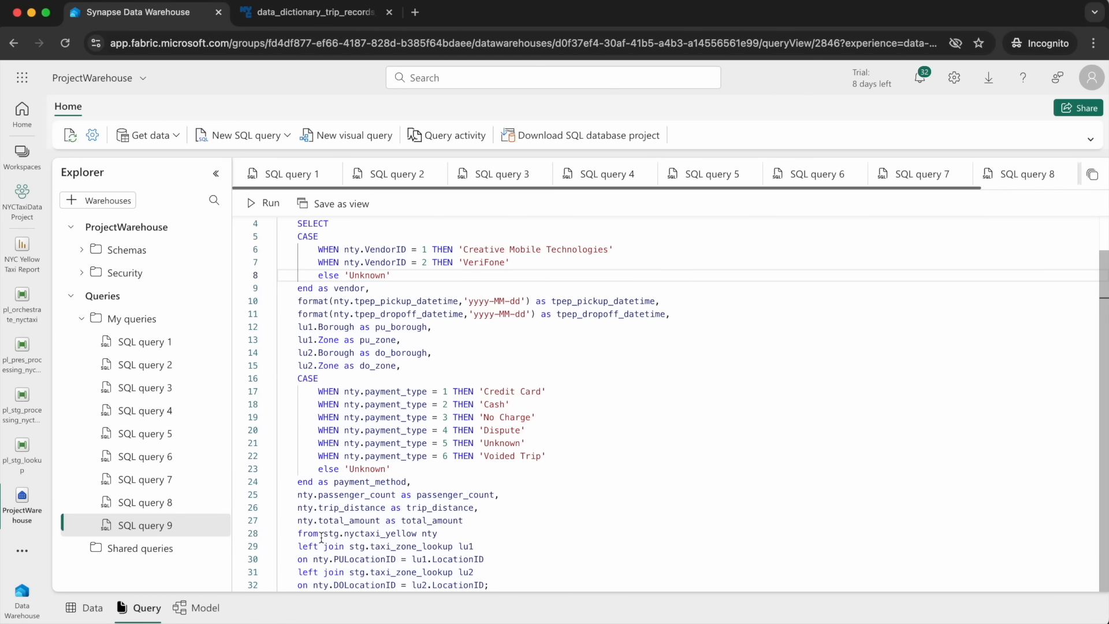
drag(323, 534, 417, 532)
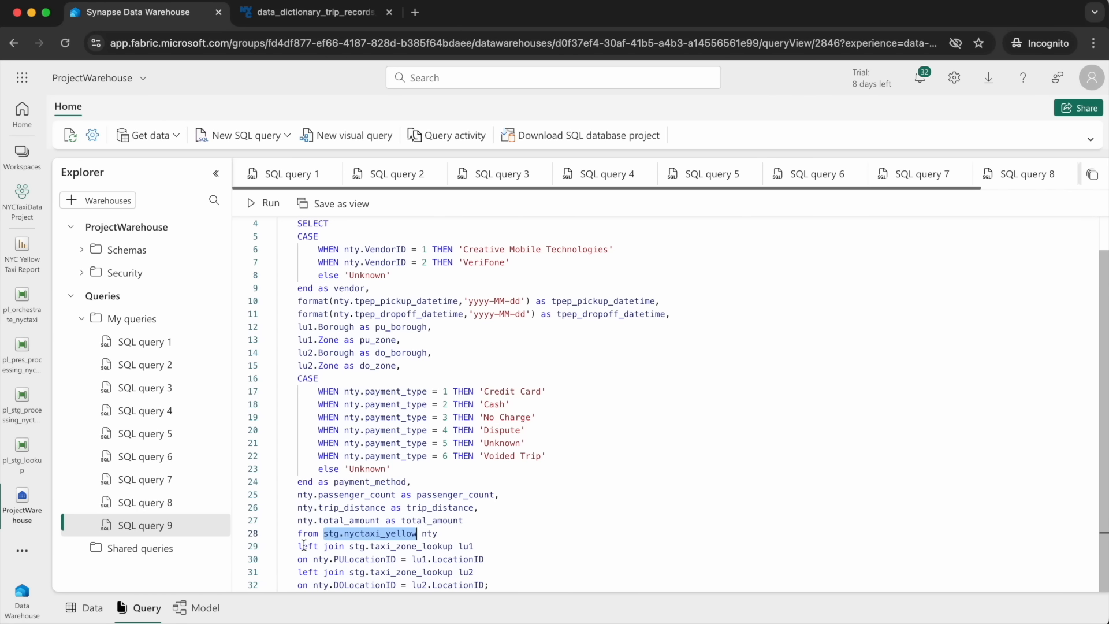
drag(351, 546, 451, 547)
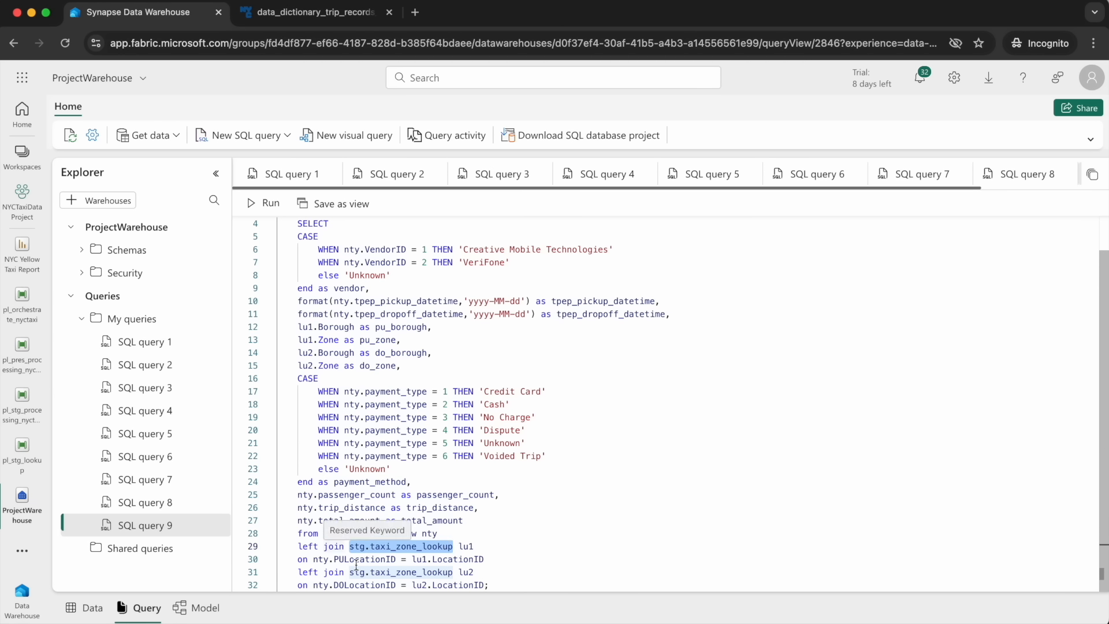
drag(349, 573, 453, 574)
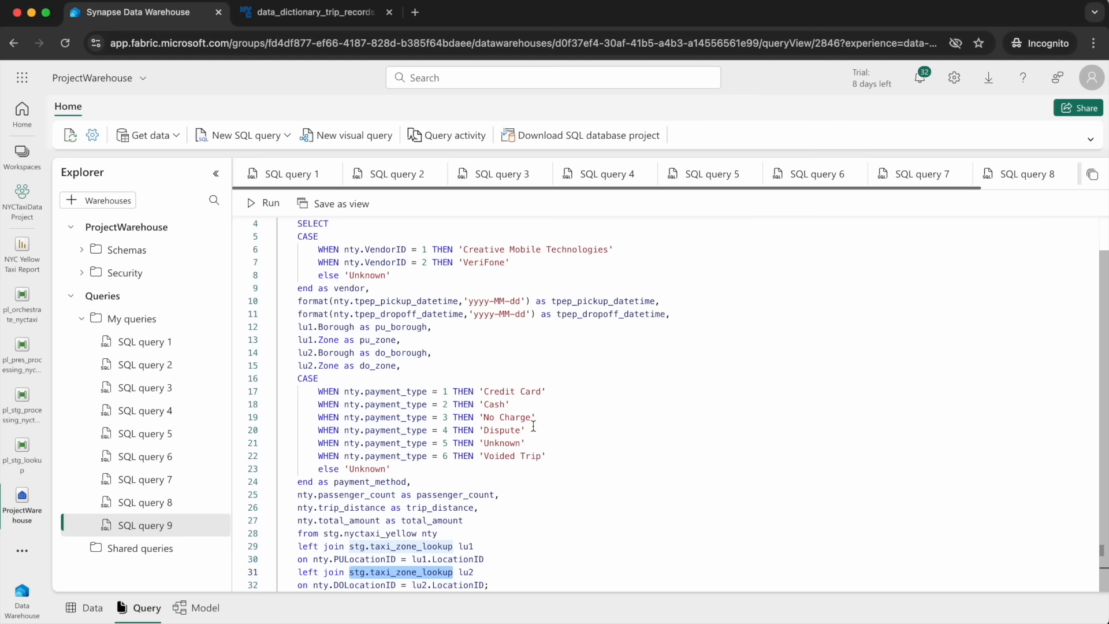
scroll(534, 425, up, 2)
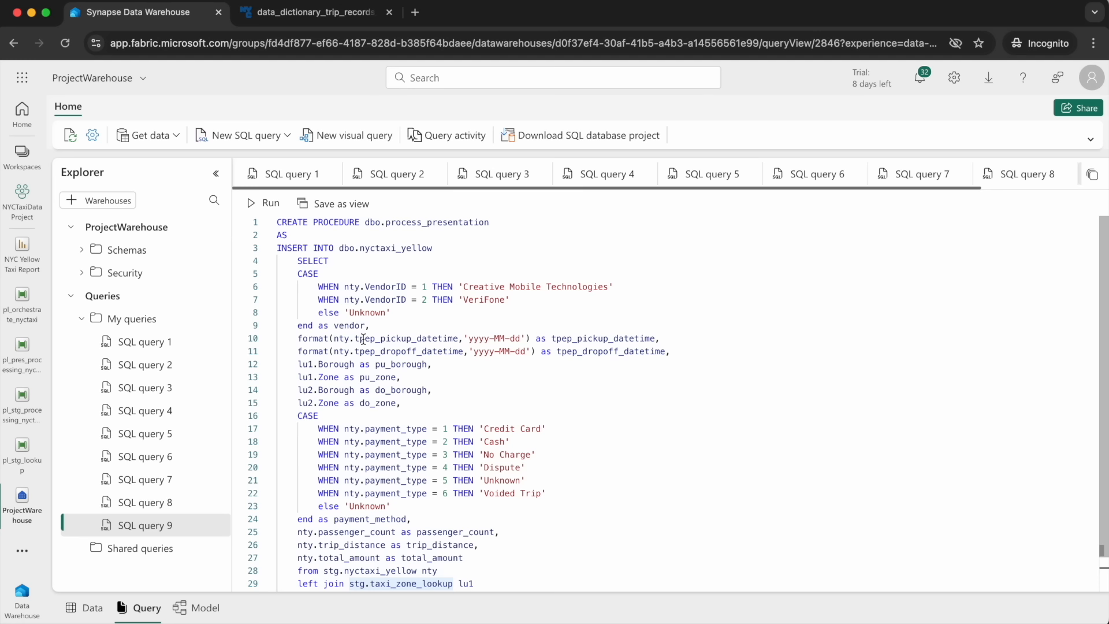
Run the script to create the stored procedure and check for process_presentation among the dbo schema's stored procedures.
click(263, 204)
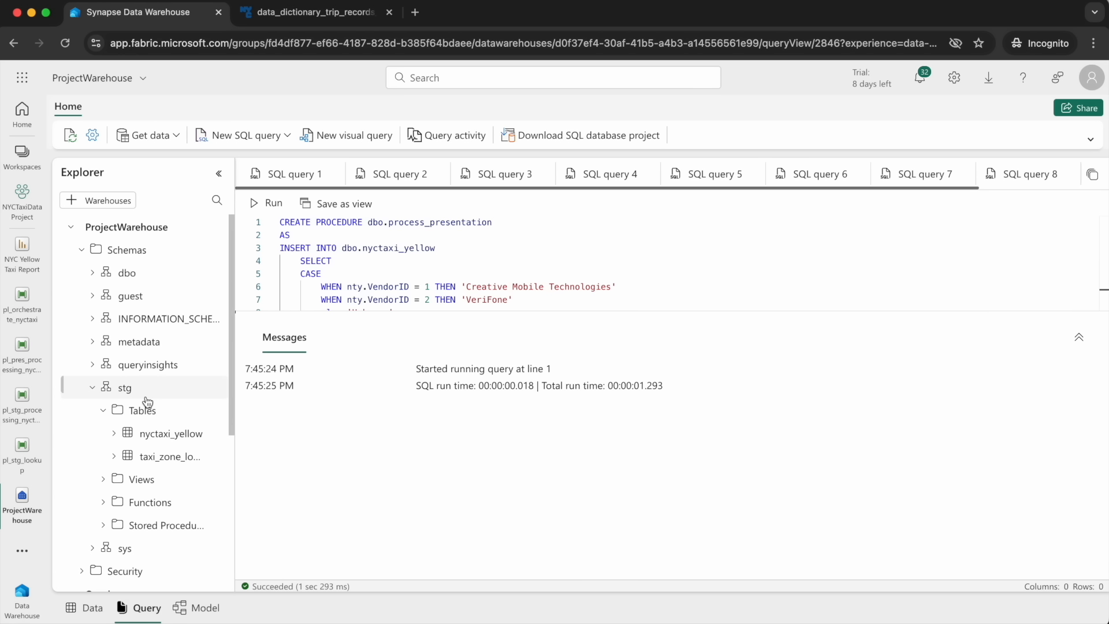
click(92, 273)
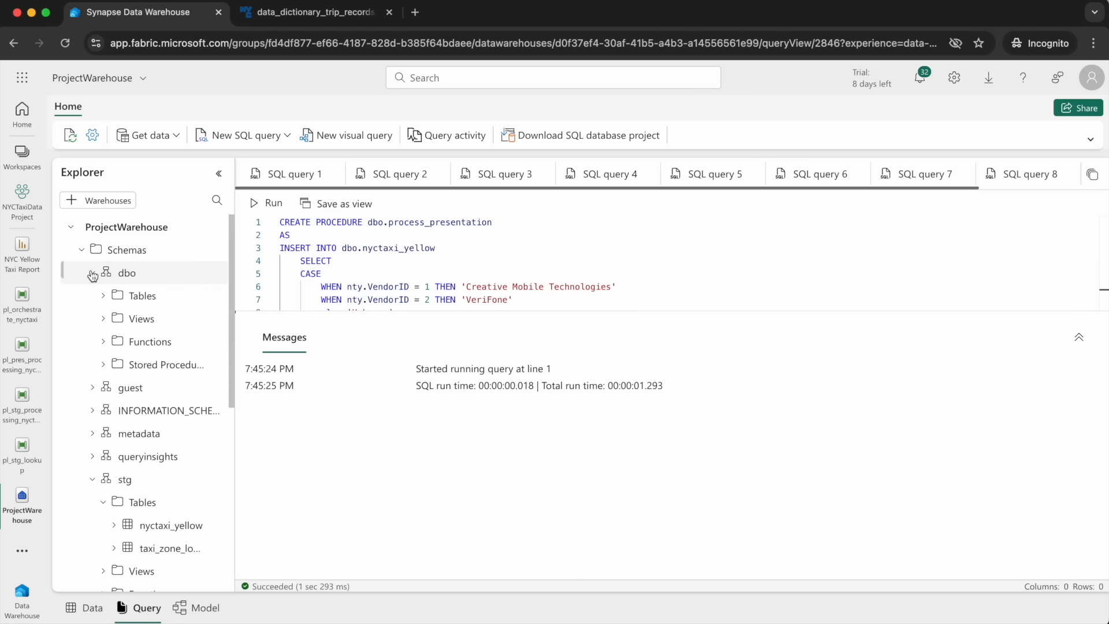
click(103, 364)
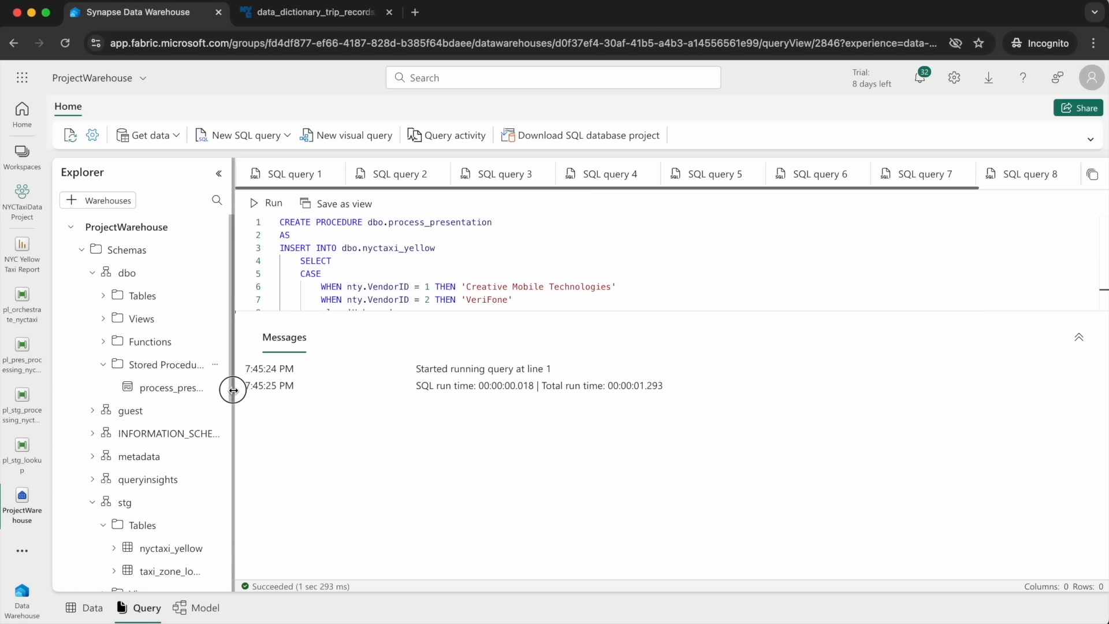
drag(232, 390, 518, 392)
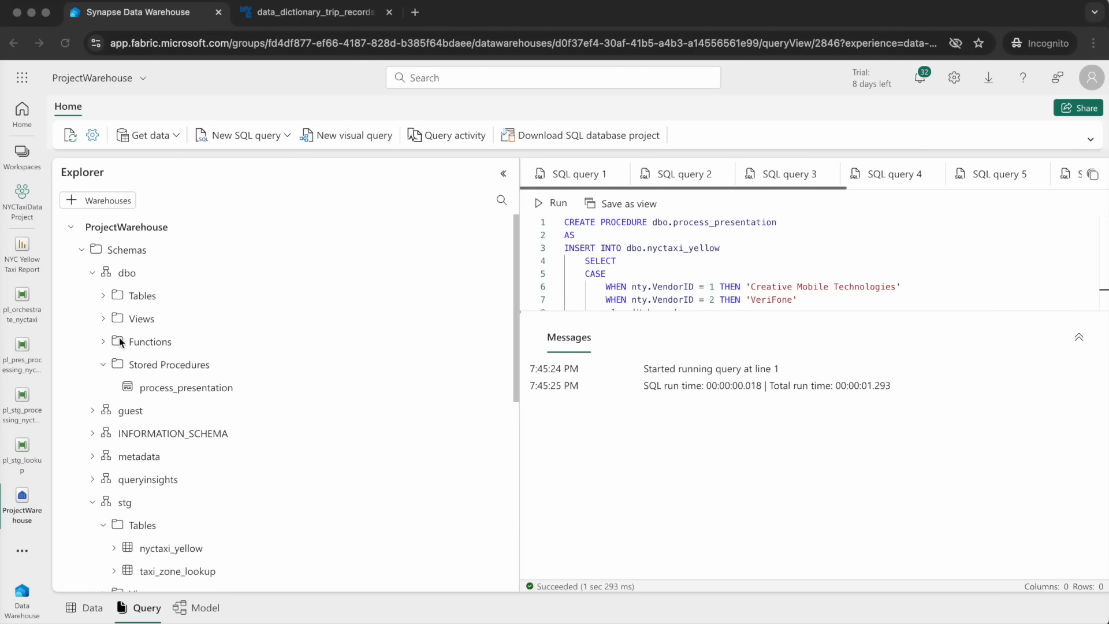
Add a Stored procedure activity to pl_pres_processing_nyctaxi and place it above the Process to Presentation dataflow.
click(32, 357)
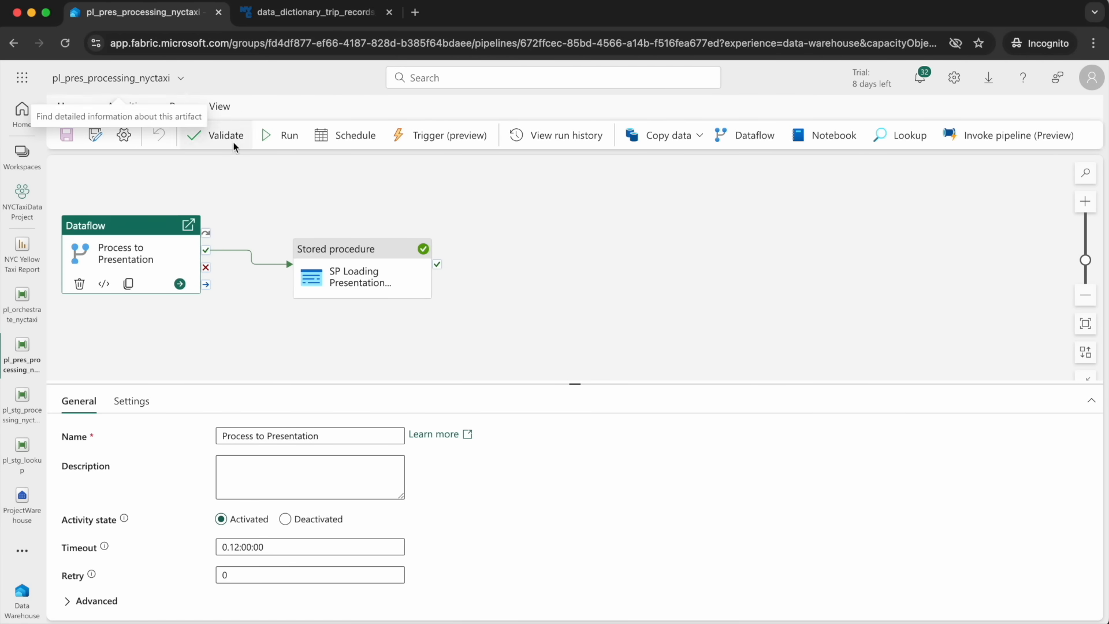
click(109, 229)
drag(110, 230, 141, 279)
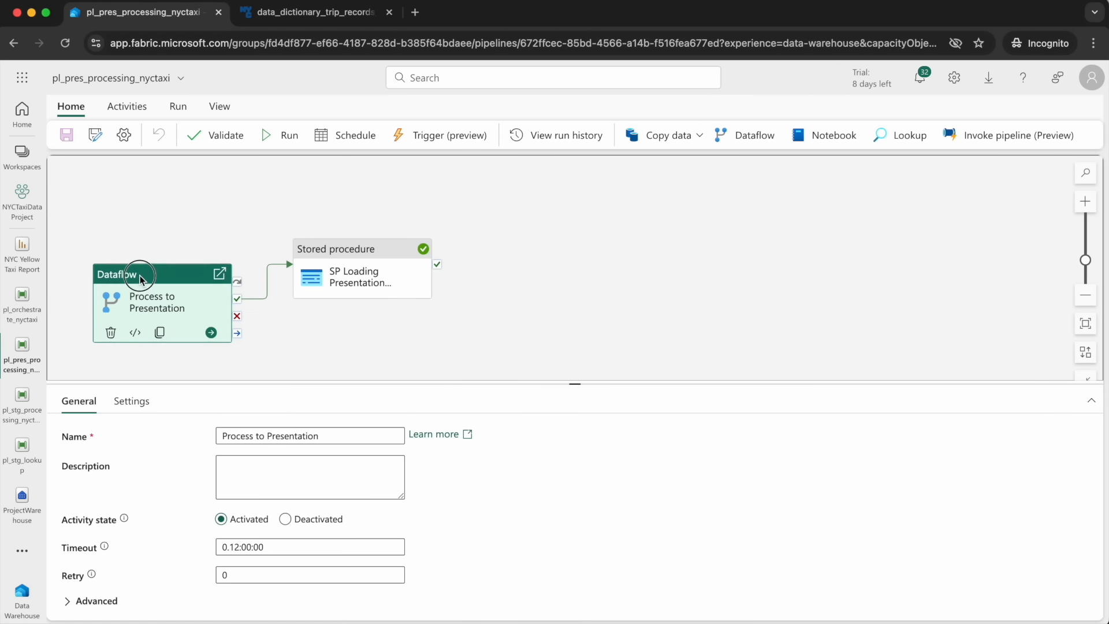
click(125, 106)
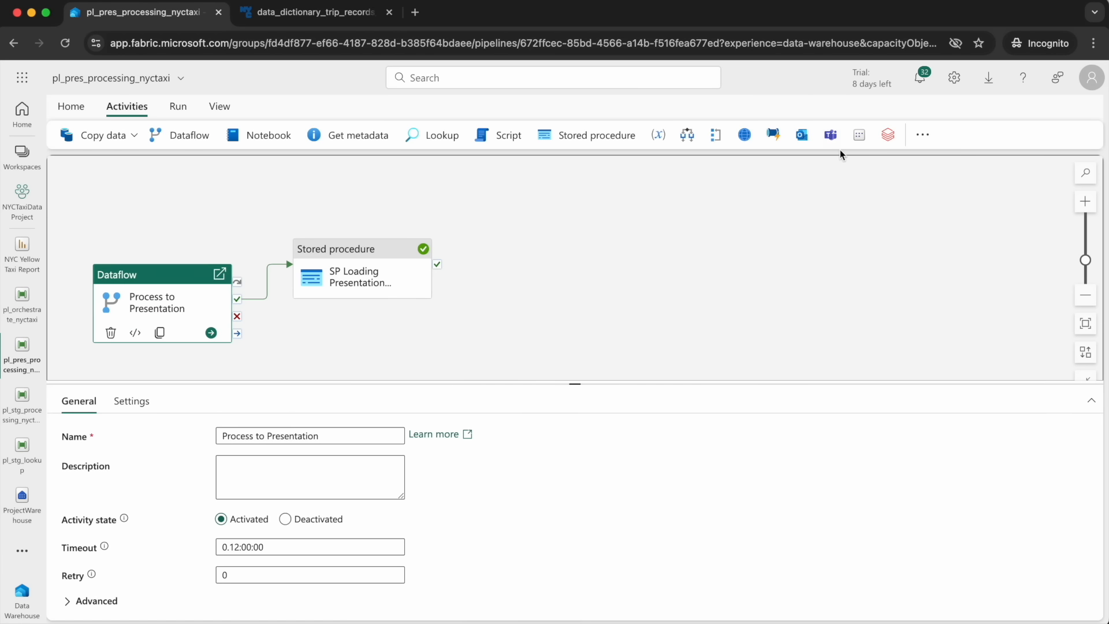
click(922, 137)
text(stored)
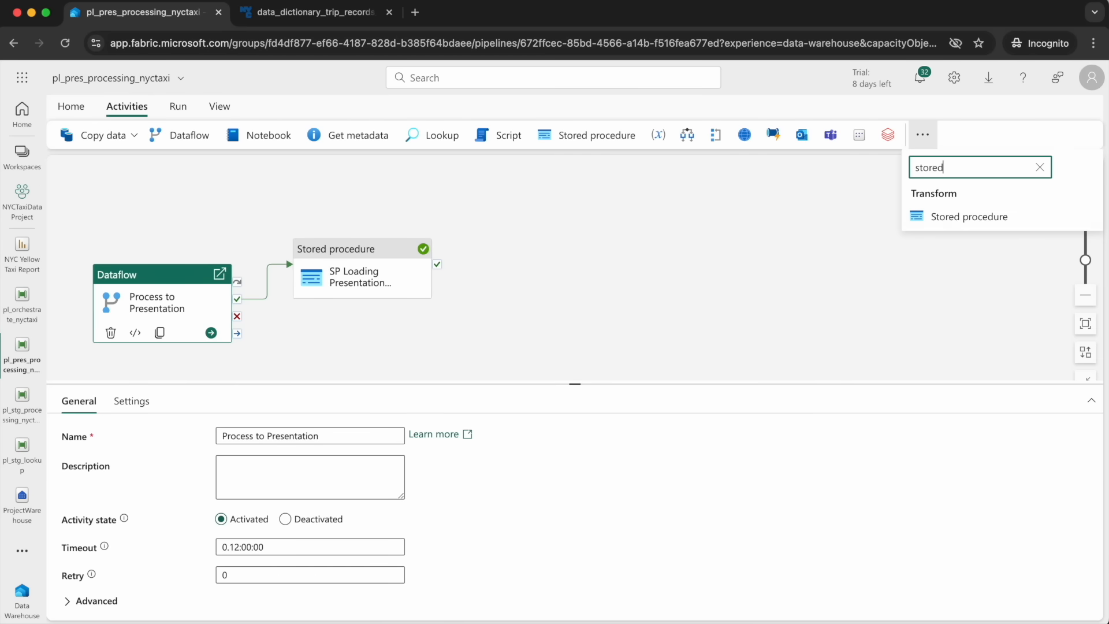
click(925, 217)
drag(338, 287, 150, 203)
Deactivate the Process to Presentation dataflow and connect the new stored procedure activity on success to SP Loading Presentation Metadata.
click(148, 322)
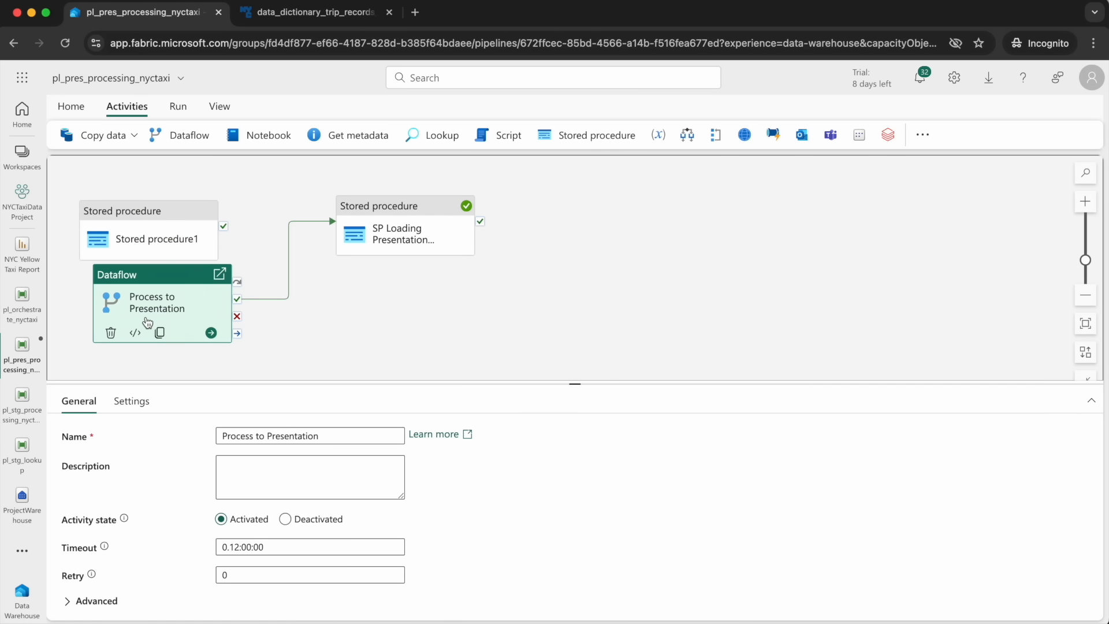
click(289, 517)
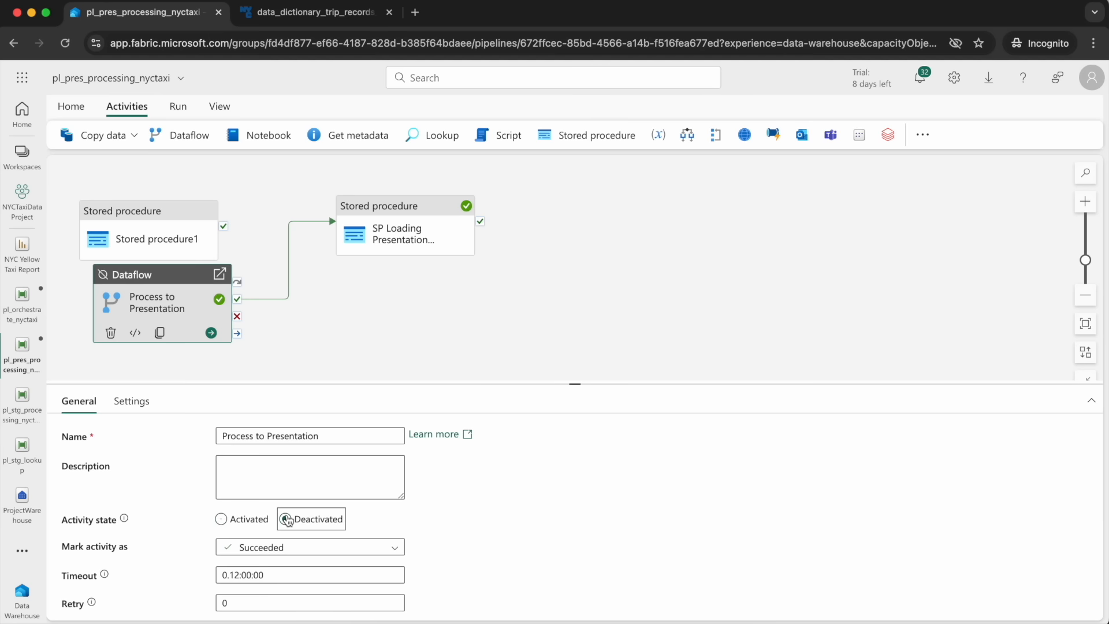
mouse_move(223, 227)
mouse_down()
mouse_move(365, 228)
mouse_move(358, 242)
mouse_up()
click(359, 246)
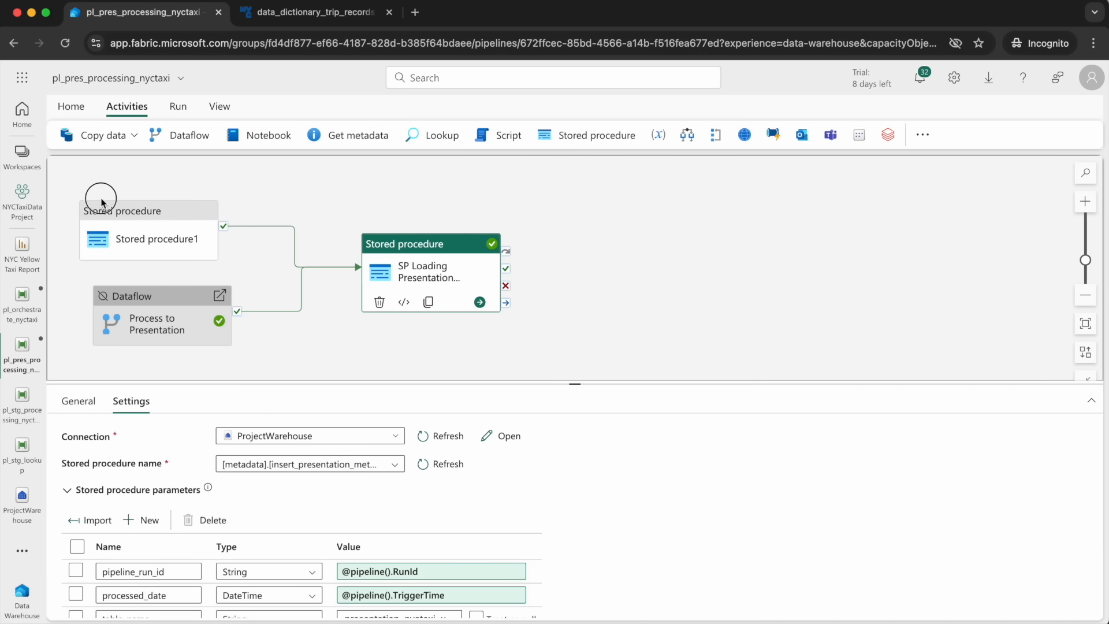
Rename the new stored procedure activity as SP Processing Presentation and open its settings.
click(121, 228)
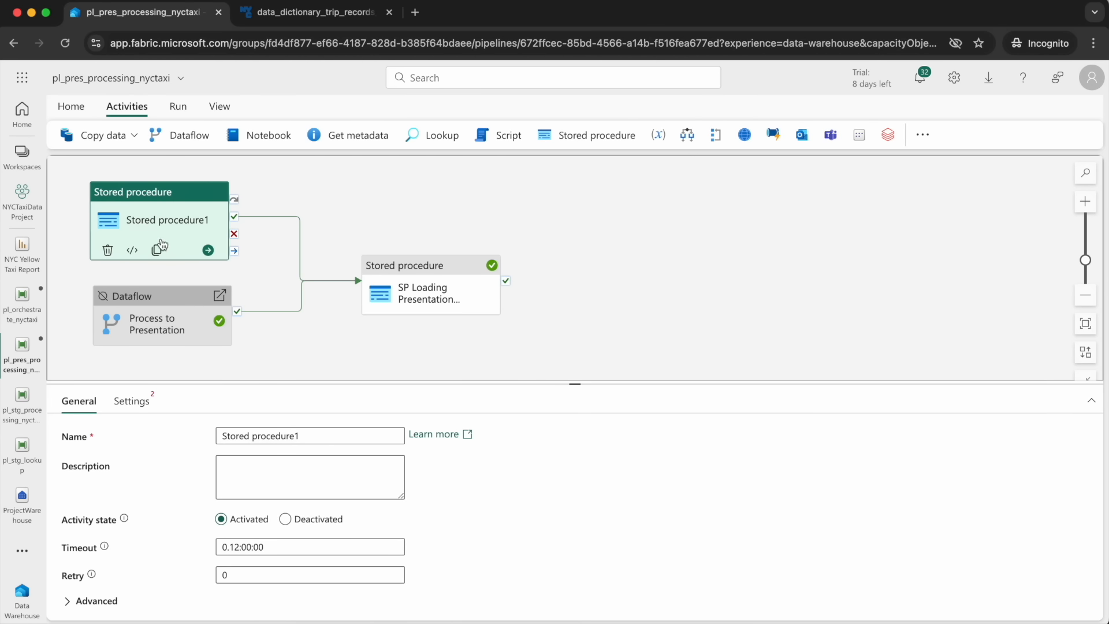
click(233, 436)
triple_click(233, 436)
text(SP Pro)
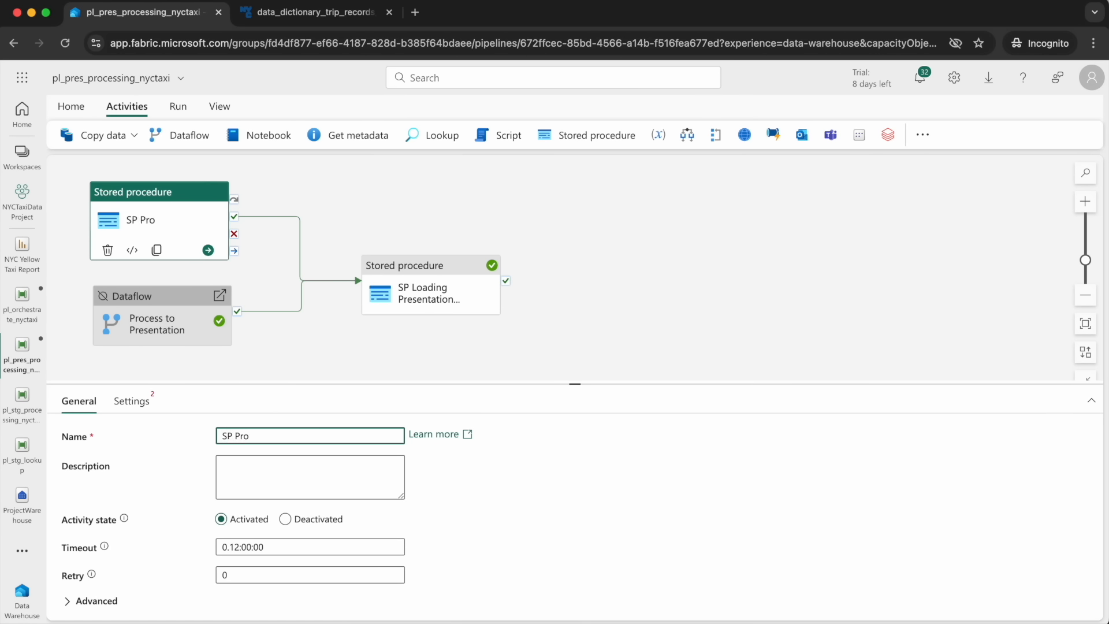
text(cessing)
key(BackSpace)
text(to Presentation)
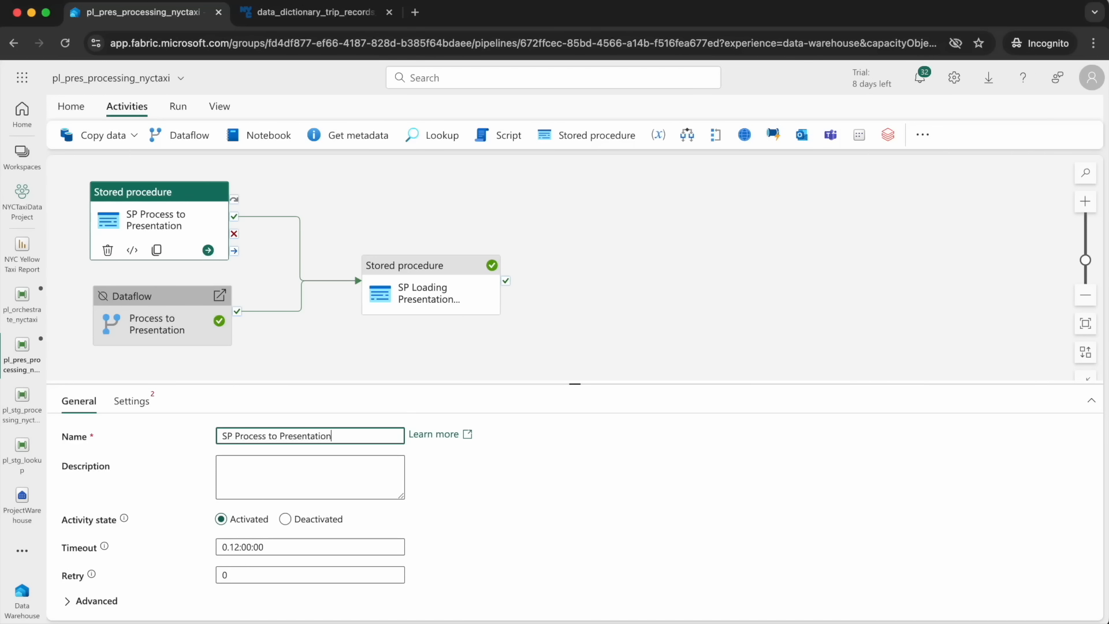
click(281, 435)
key(BackSpace)
key(BackSpace)
key(BackSpace)
key(BackSpace)
text(sing)
click(121, 404)
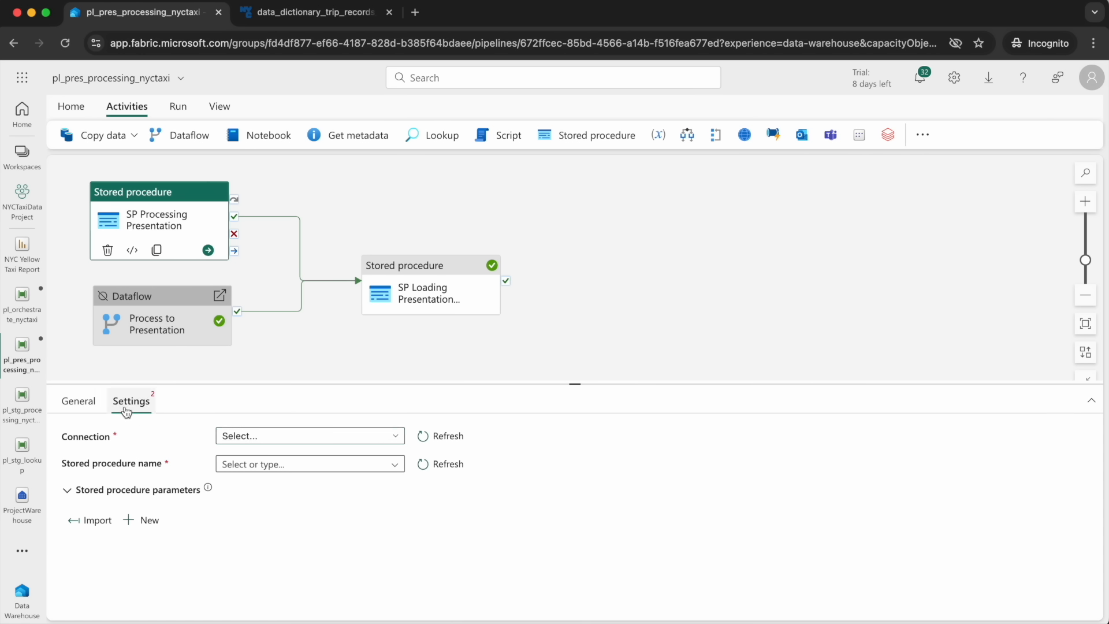
Set SP Processing Presentation to use the ProjectWarehouse connection and the [dbo].[process_presentation] stored procedure, and save the pipeline.
click(309, 437)
click(291, 487)
click(433, 466)
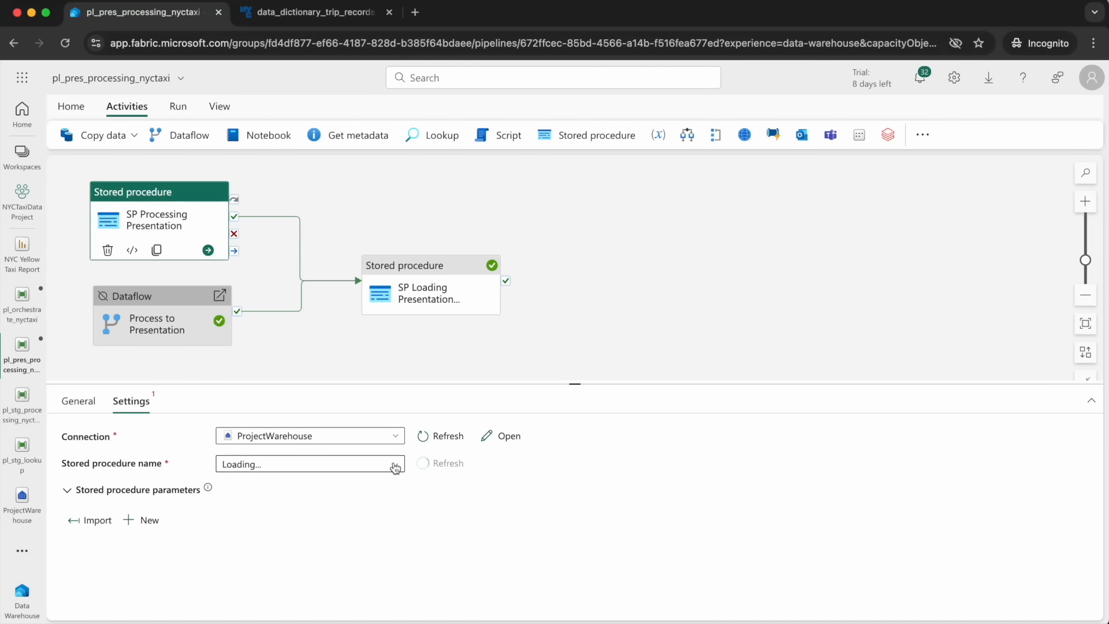
click(396, 466)
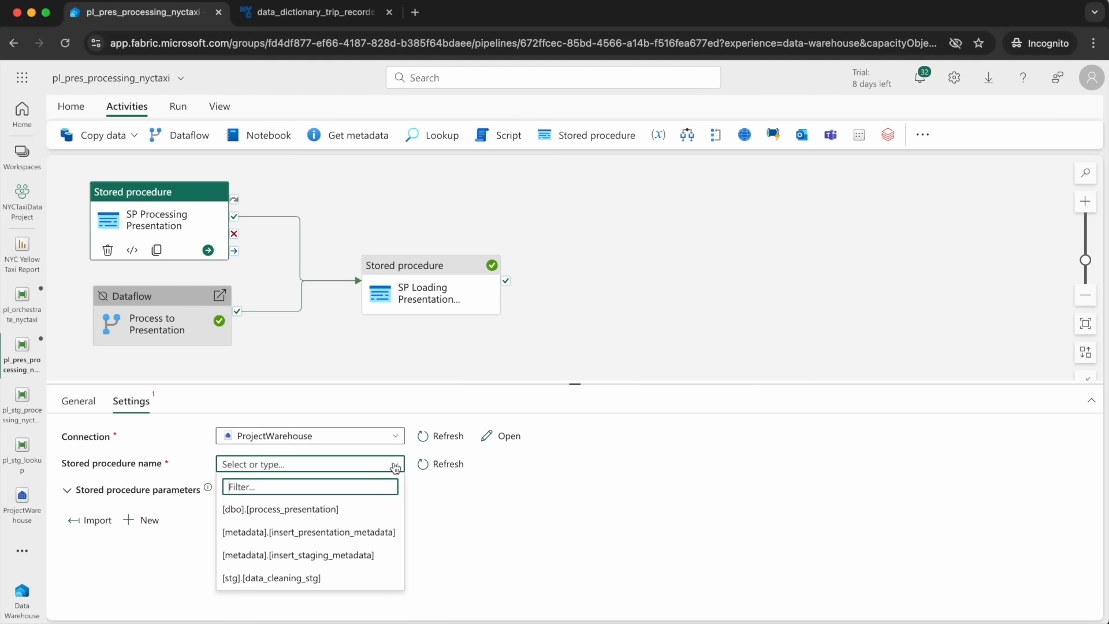
click(281, 513)
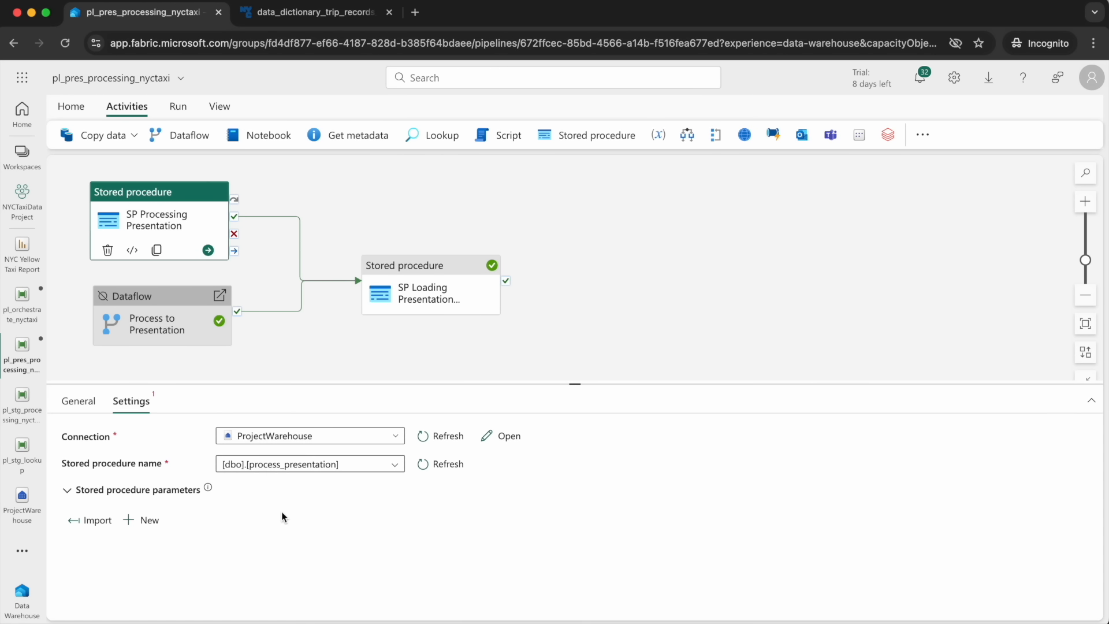
click(755, 275)
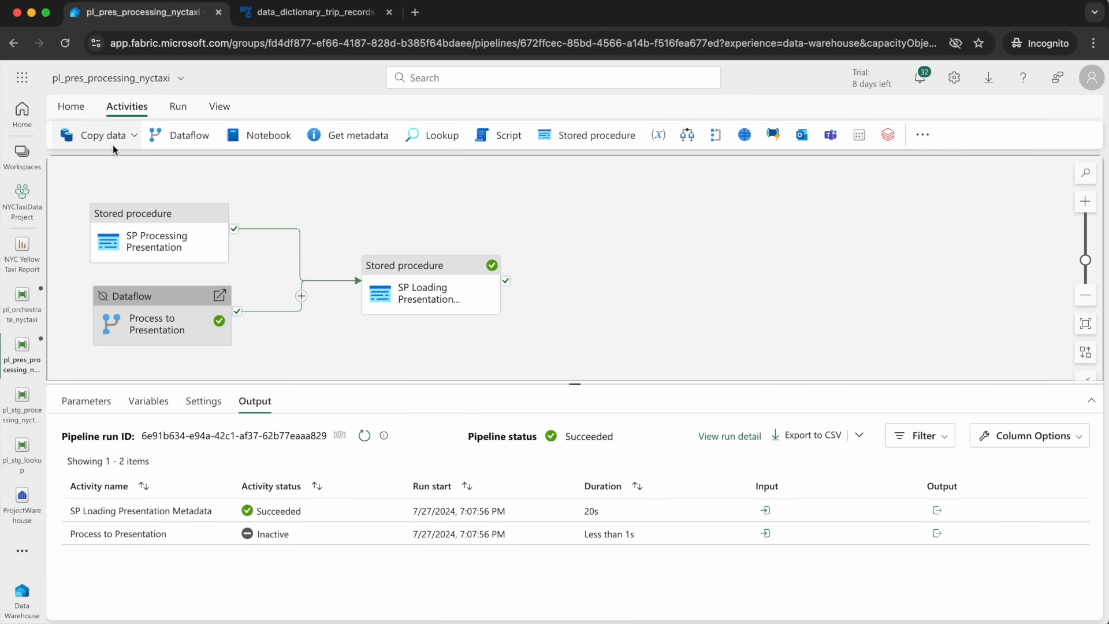
click(71, 107)
click(66, 144)
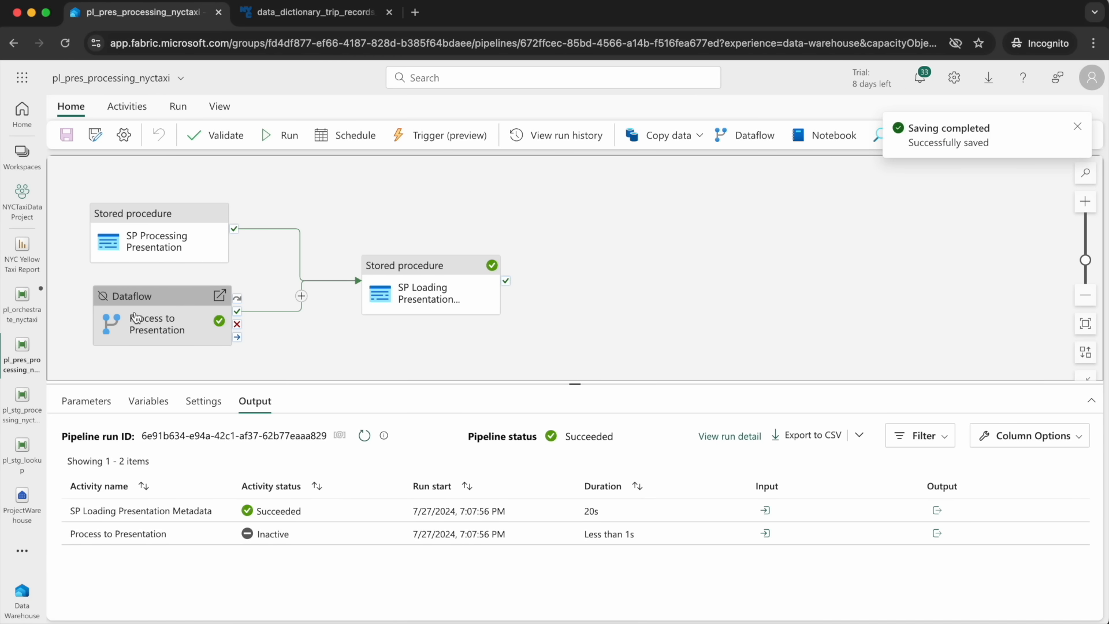
Review the date range and totals in the NYC Yellow Taxi Report and return to the pl_orchestrate_nyctaxi pipeline.
click(22, 298)
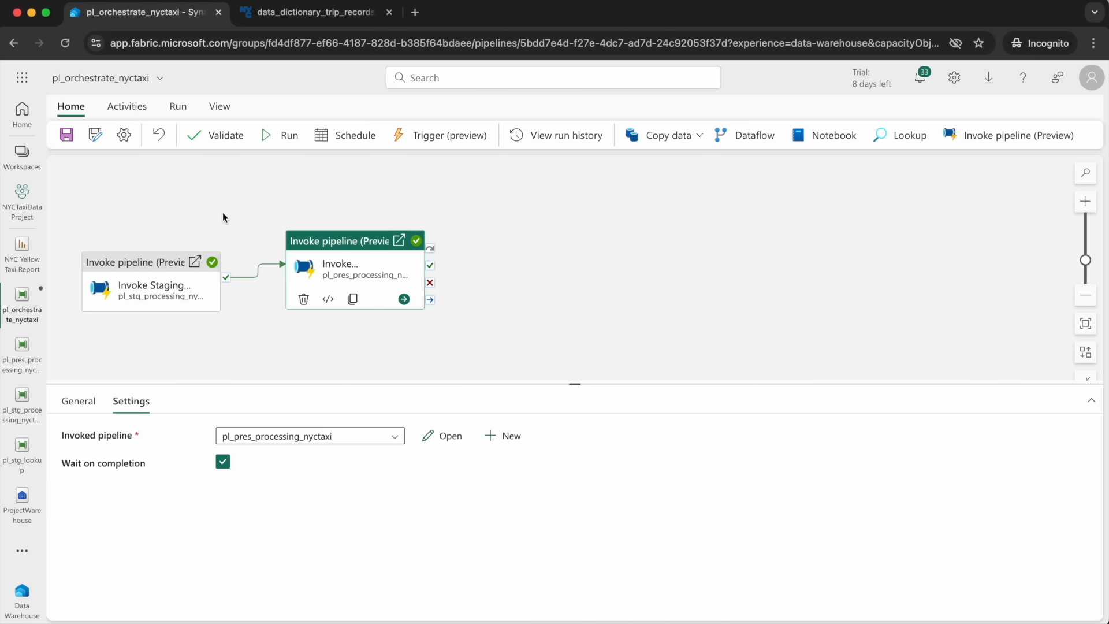
click(20, 256)
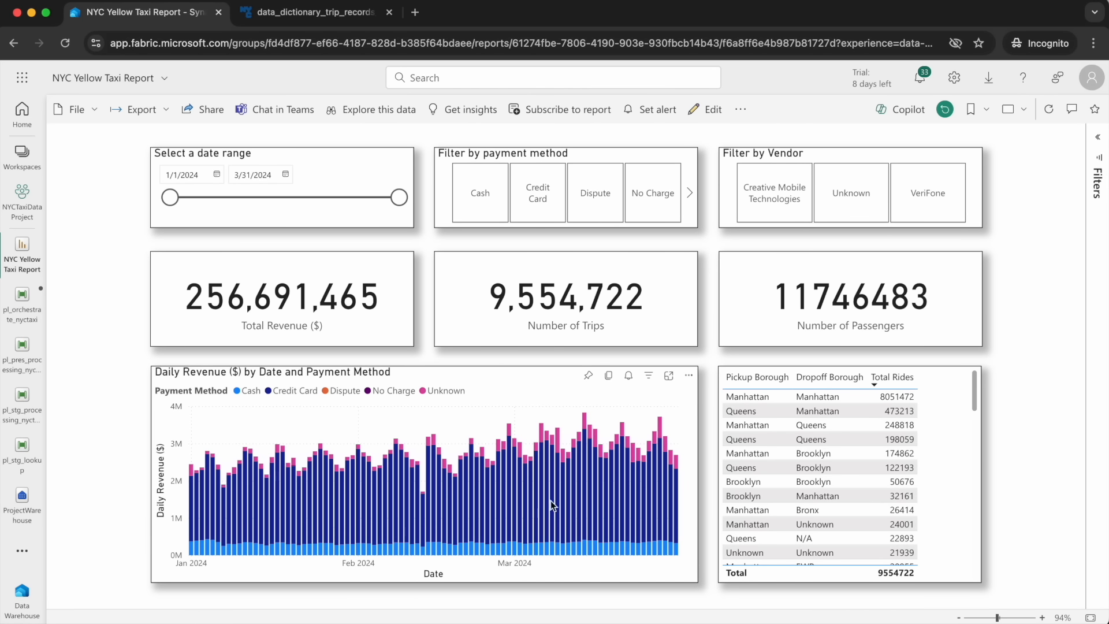
click(22, 303)
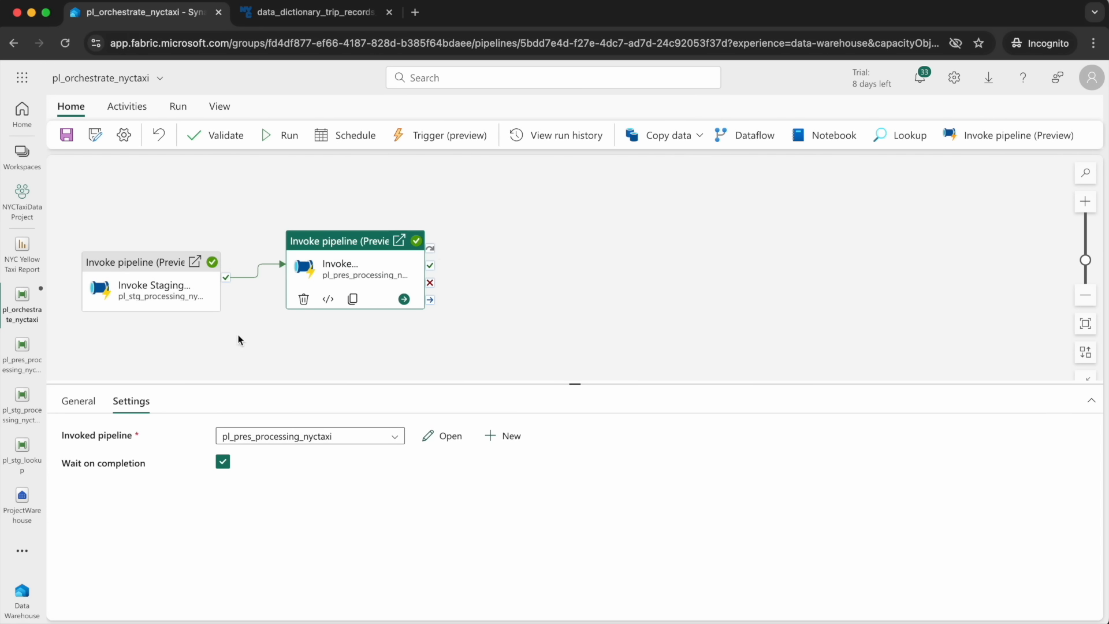
Validate the pl_orchestrate_nyctaxi pipeline, and save and run it.
click(193, 202)
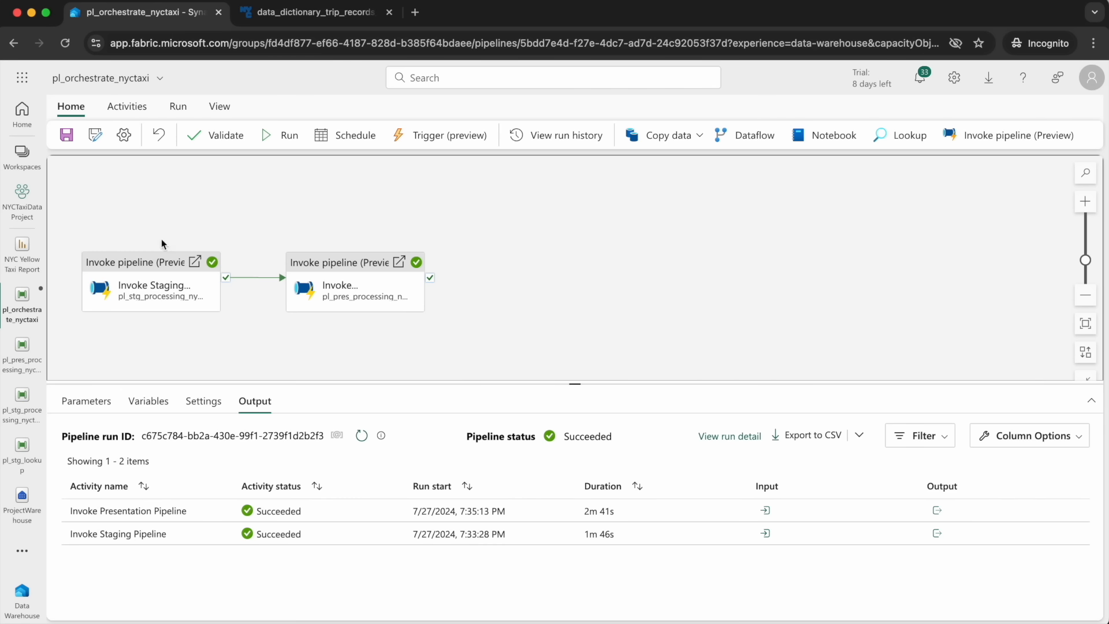
click(211, 136)
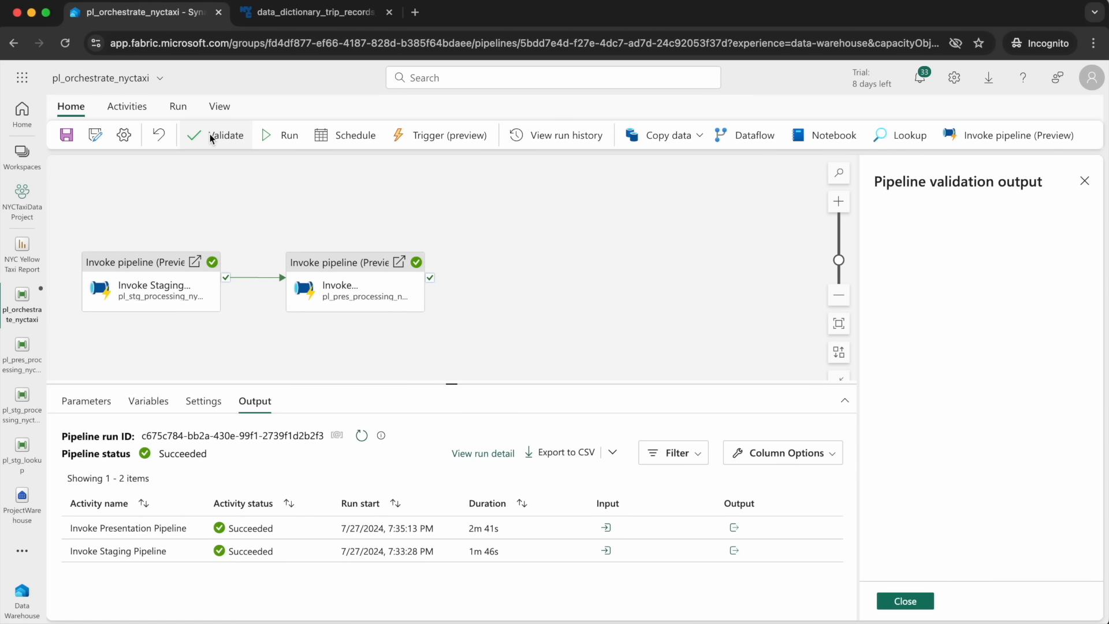
click(902, 600)
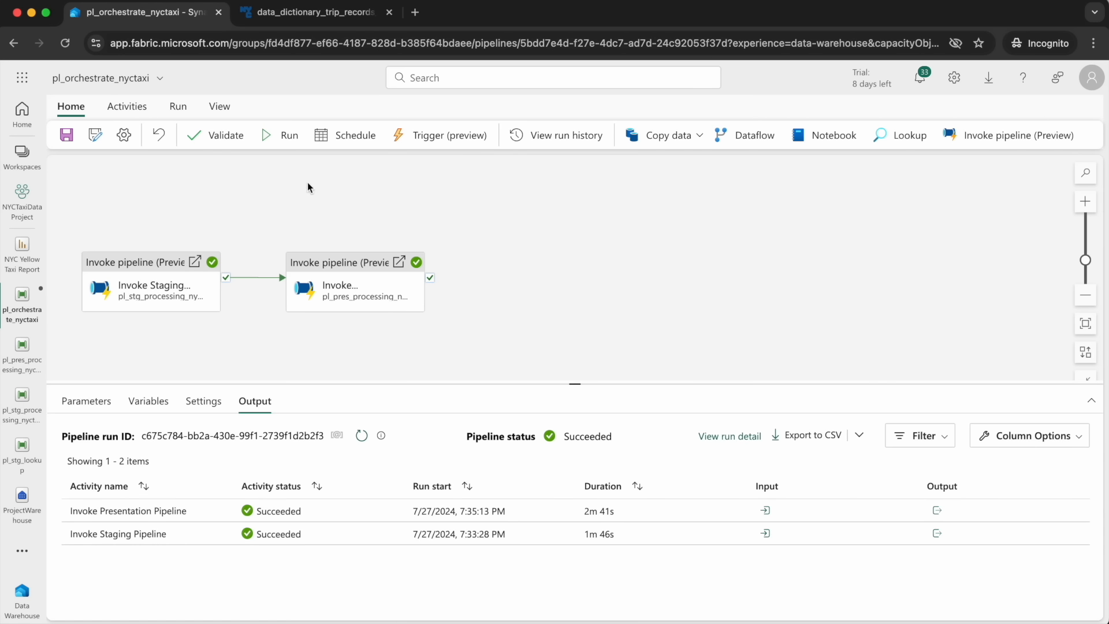
click(273, 145)
click(549, 394)
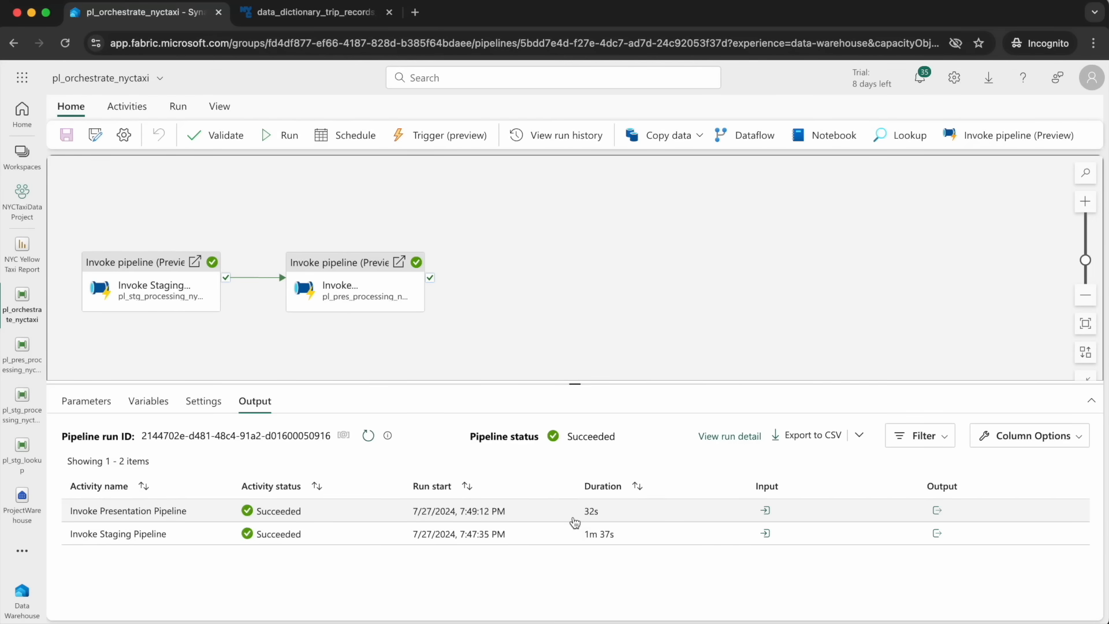
Run SQL query 8 on metadata.processing_log in ProjectWarehouse and sort the results by processed_datetime in descending order.
click(20, 508)
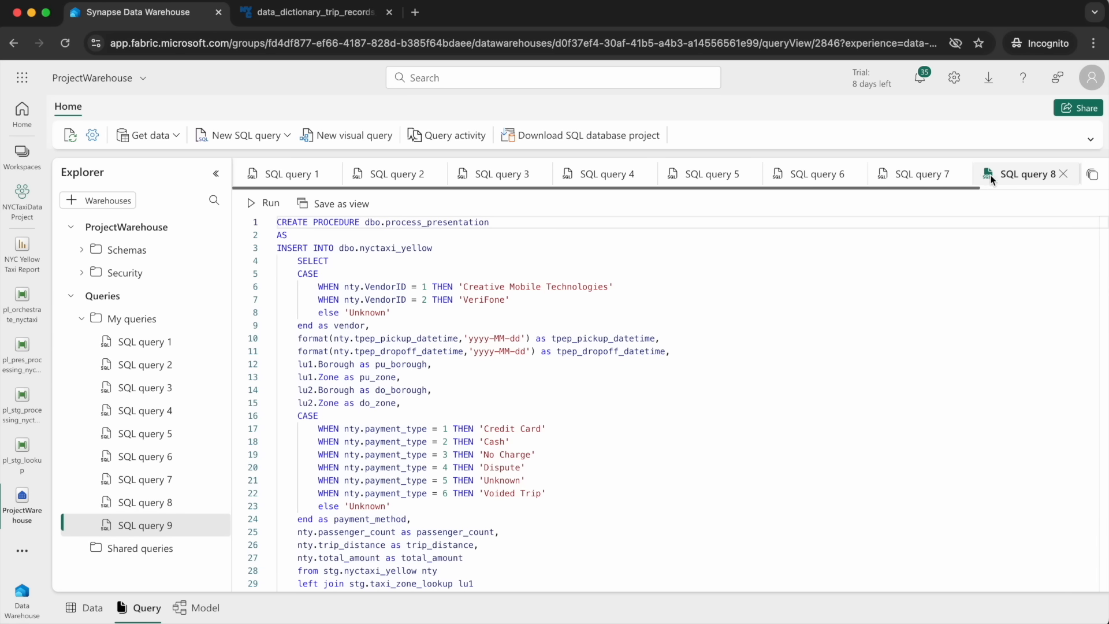
click(994, 175)
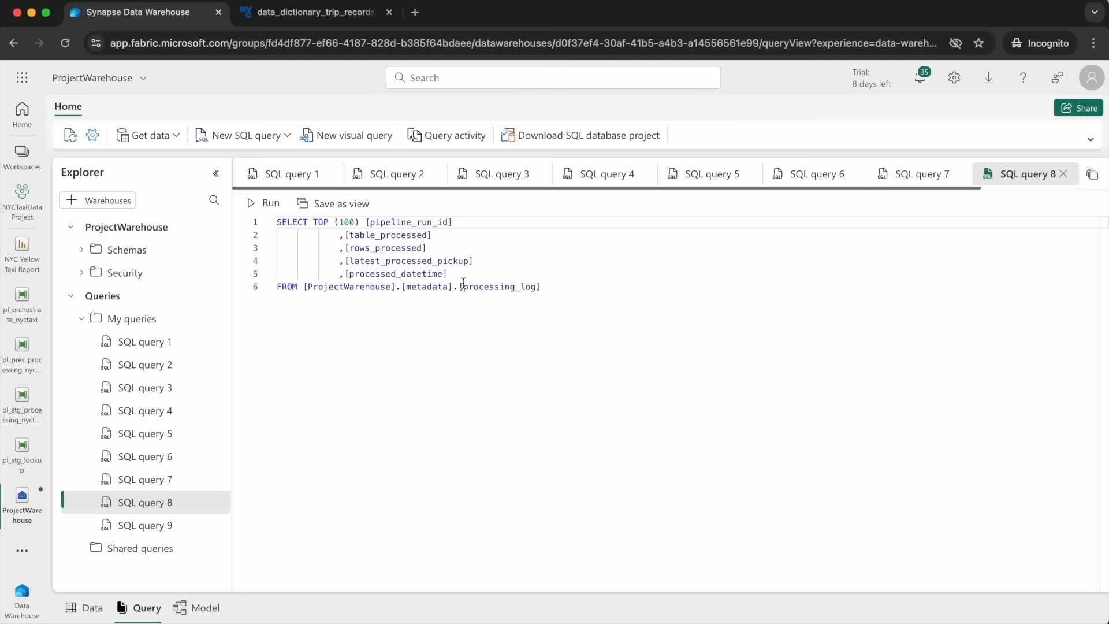
click(275, 206)
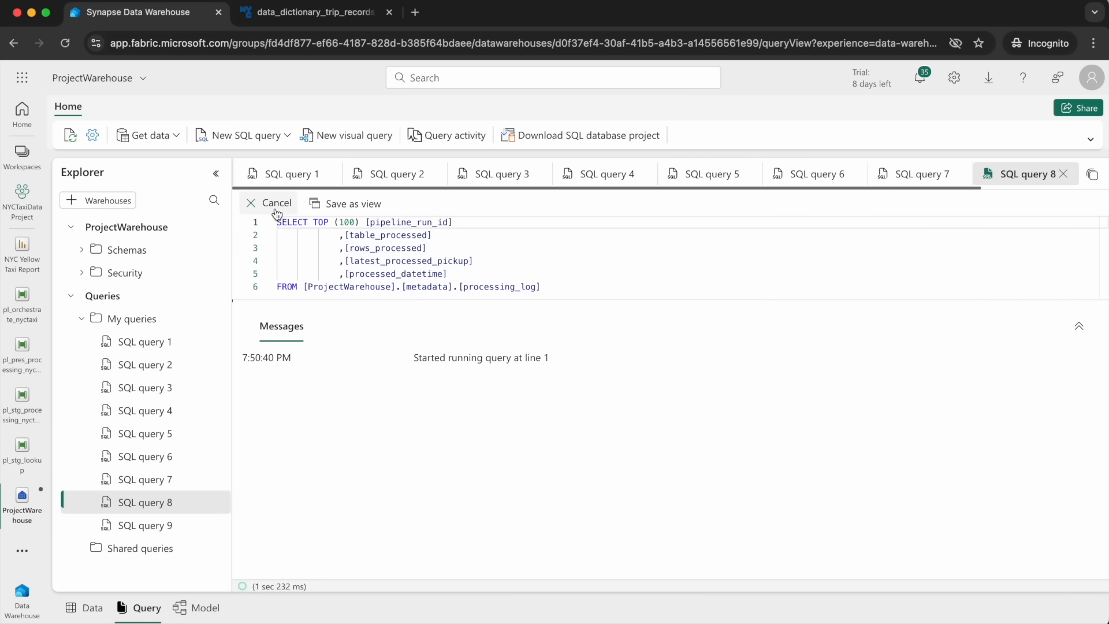
click(1005, 361)
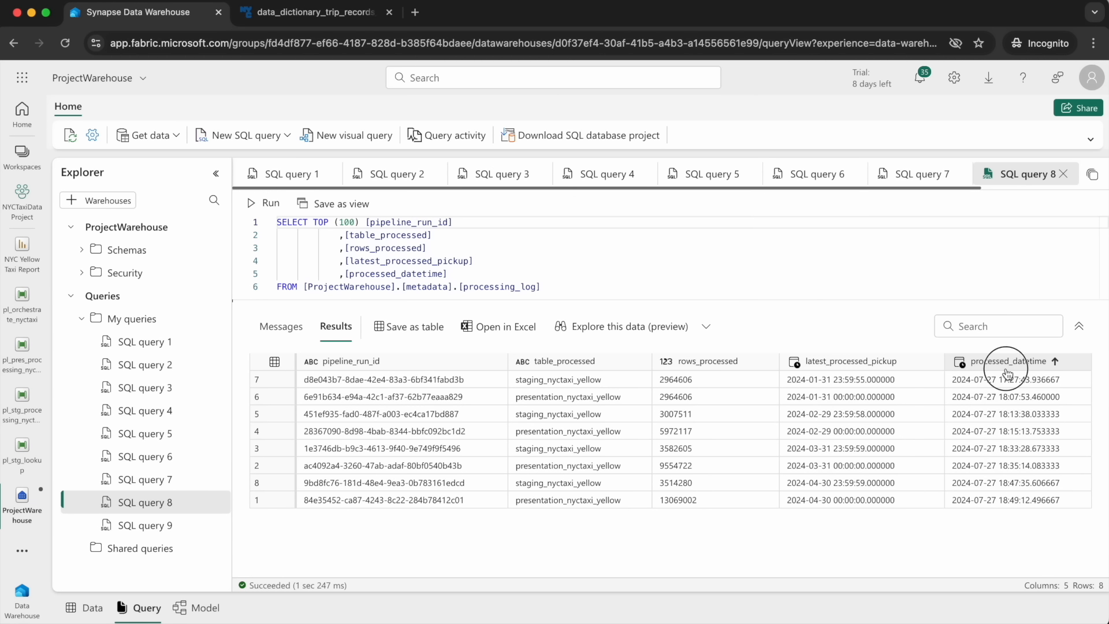
click(1008, 362)
Examine the rows_processed values of the newest staging_nyctaxi_yellow and presentation_nyctaxi_yellow log entries.
click(682, 395)
double_click(672, 396)
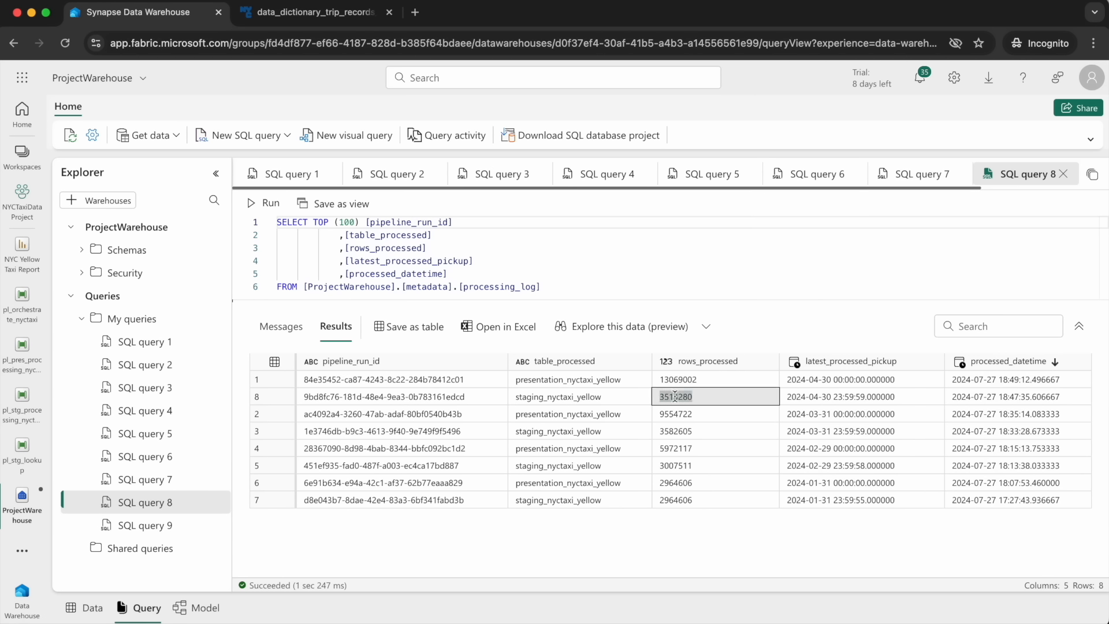
click(595, 398)
click(682, 379)
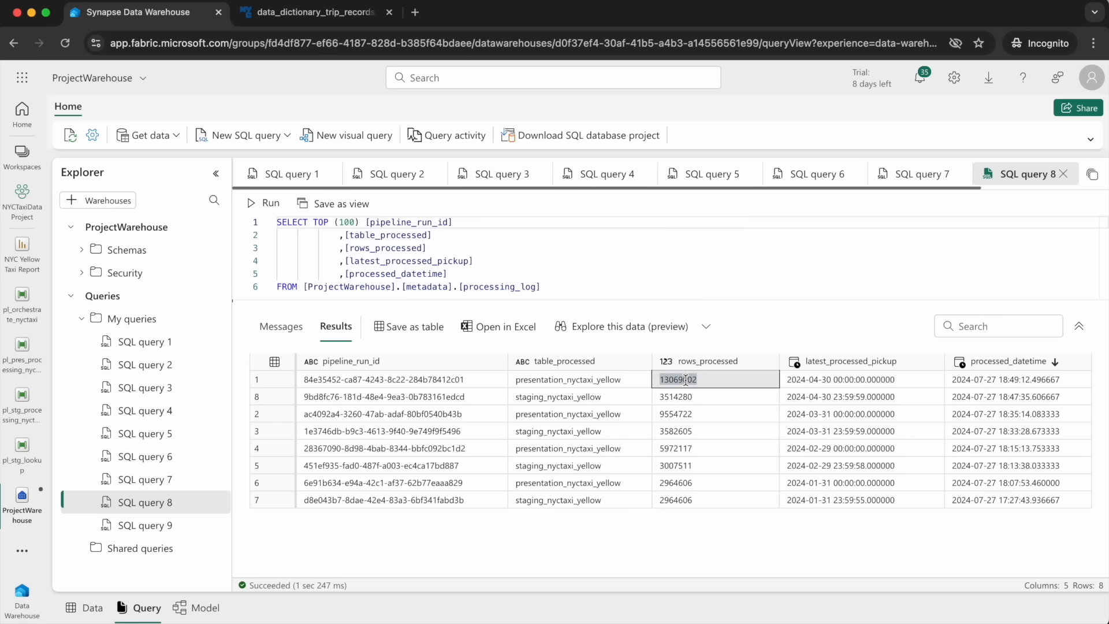
double_click(690, 380)
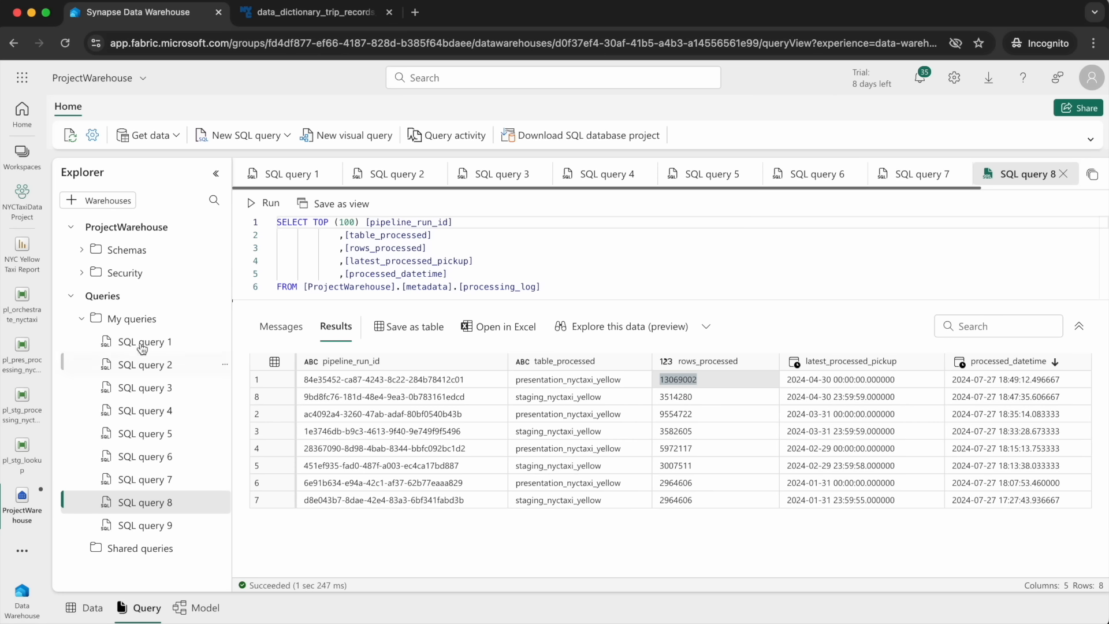
Refresh the visuals in the NYC Yellow Taxi Report and inspect the daily revenue bars for April 2024.
click(11, 270)
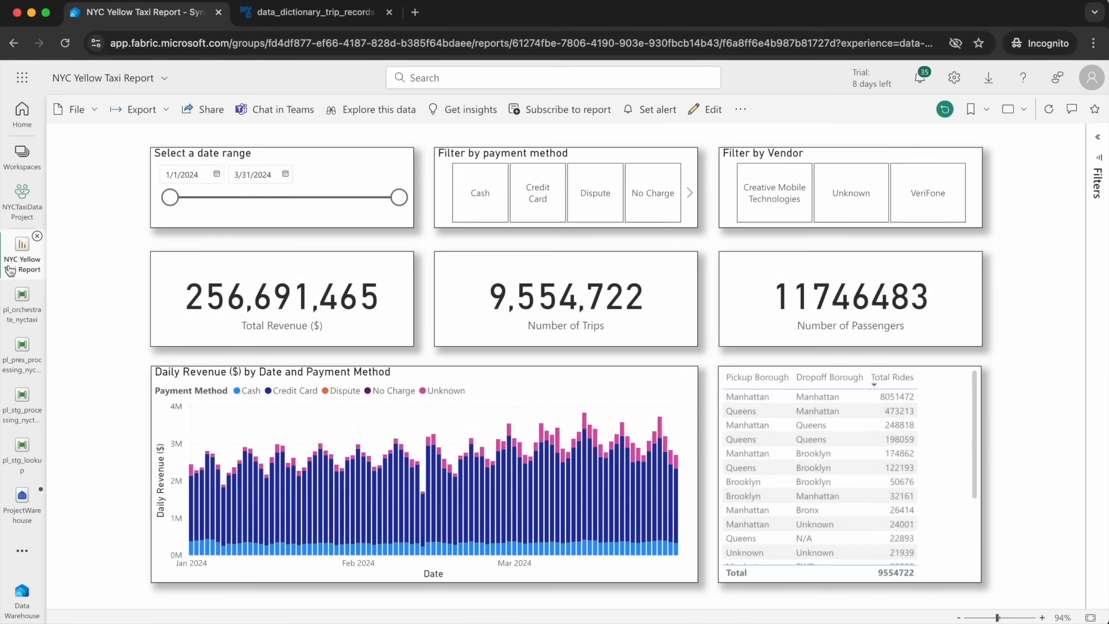
click(1047, 110)
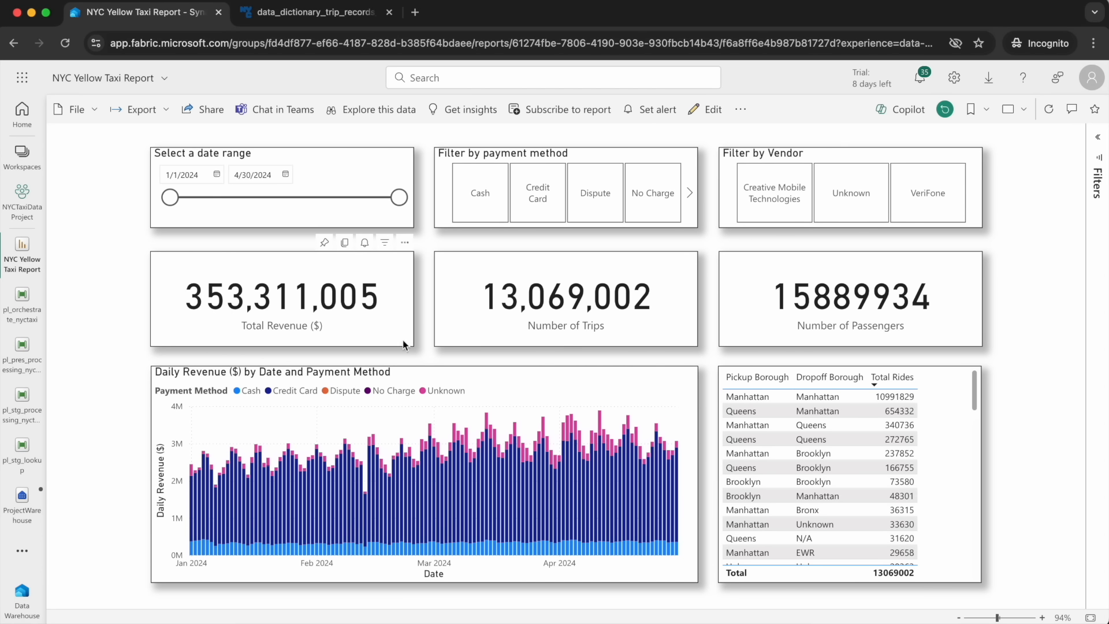
mouse_move(640, 505)
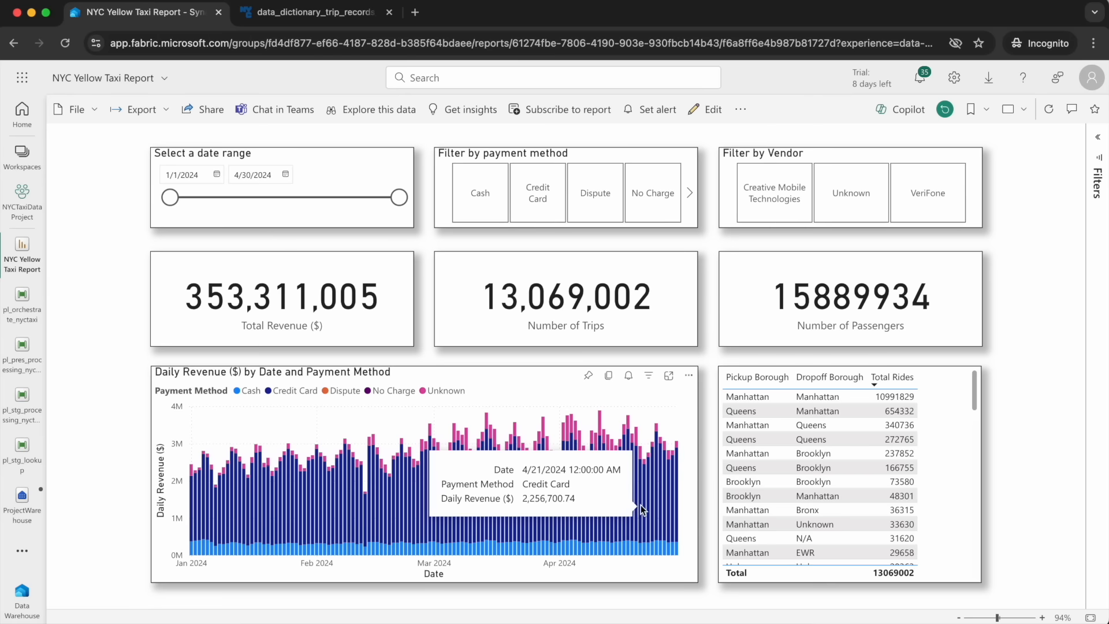
Check the monthly parquet files in ProjectLakehouse's nyctaxi_yellow folder, and run the pl_orchestrate_nyctaxi pipeline again.
click(21, 313)
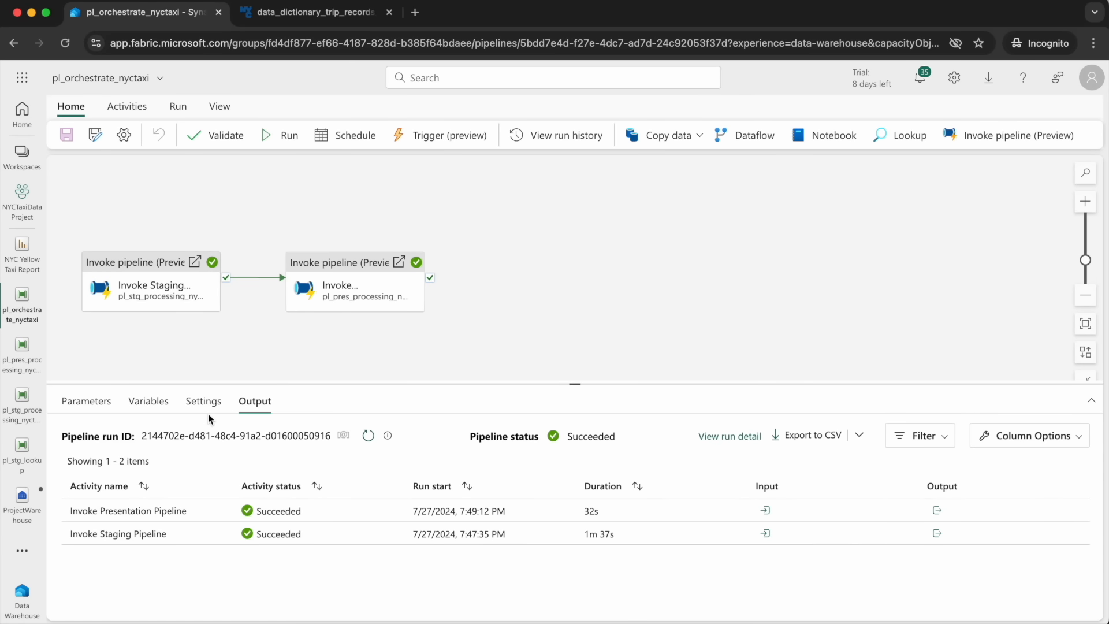
click(23, 508)
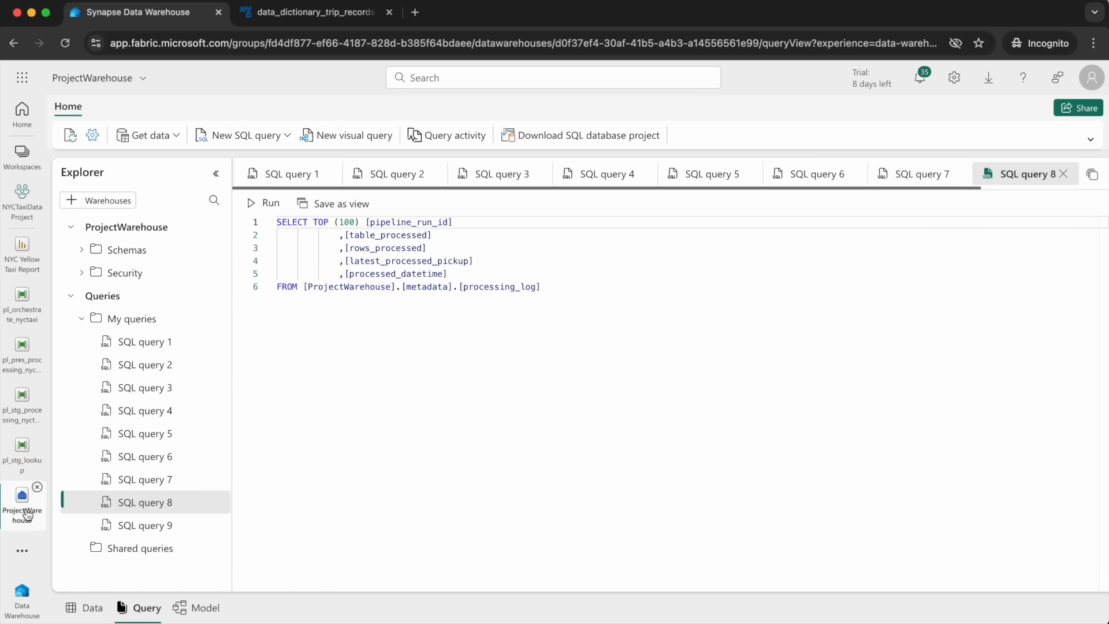
click(32, 550)
click(90, 541)
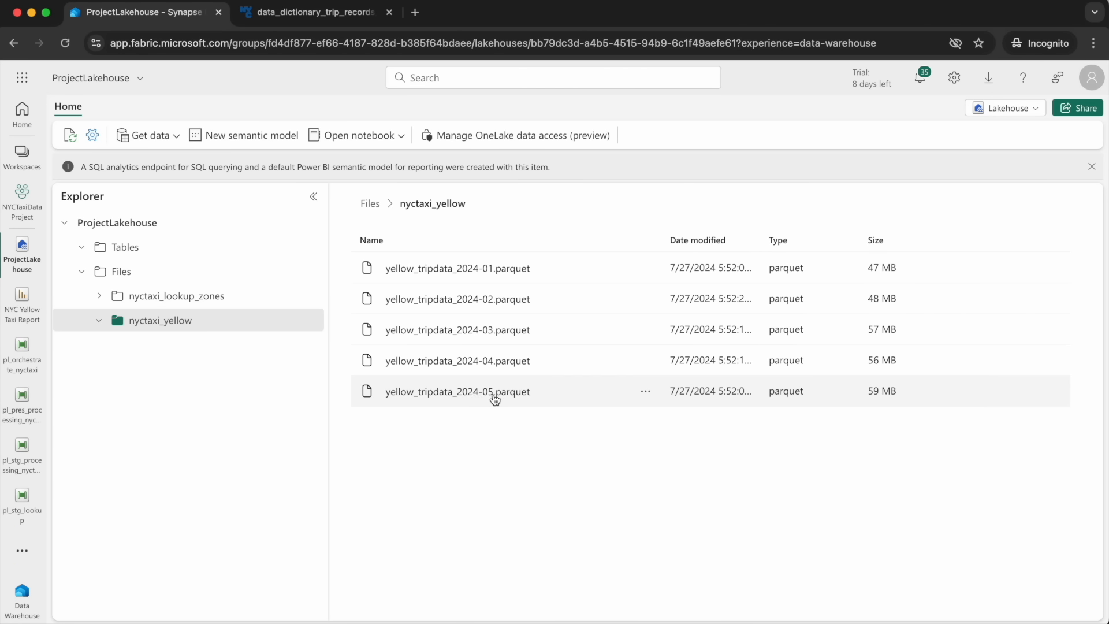
click(22, 353)
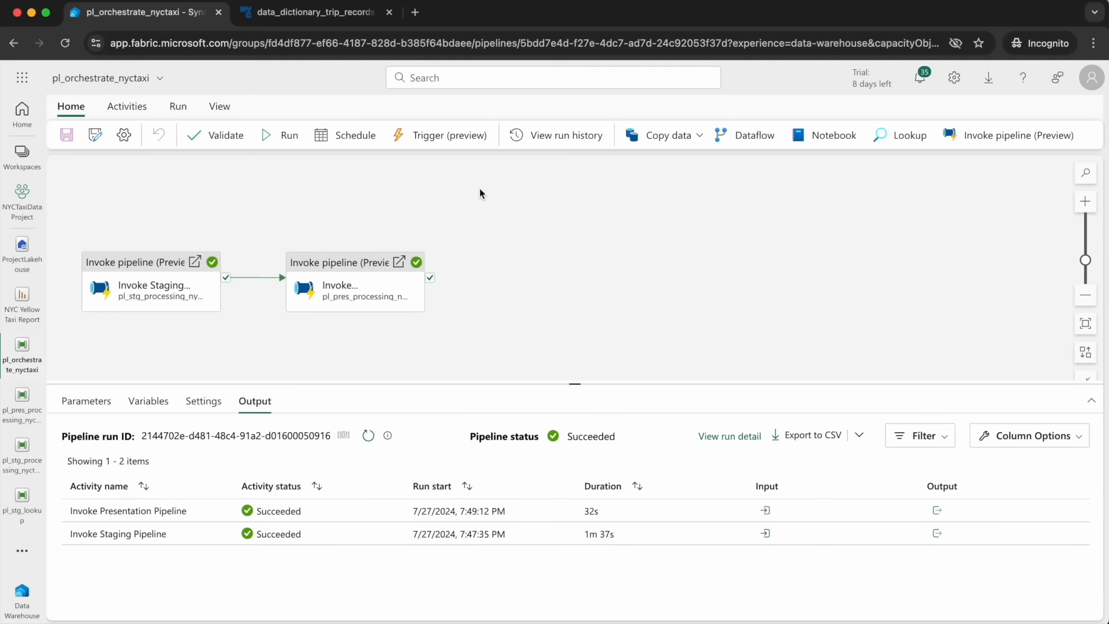
click(270, 137)
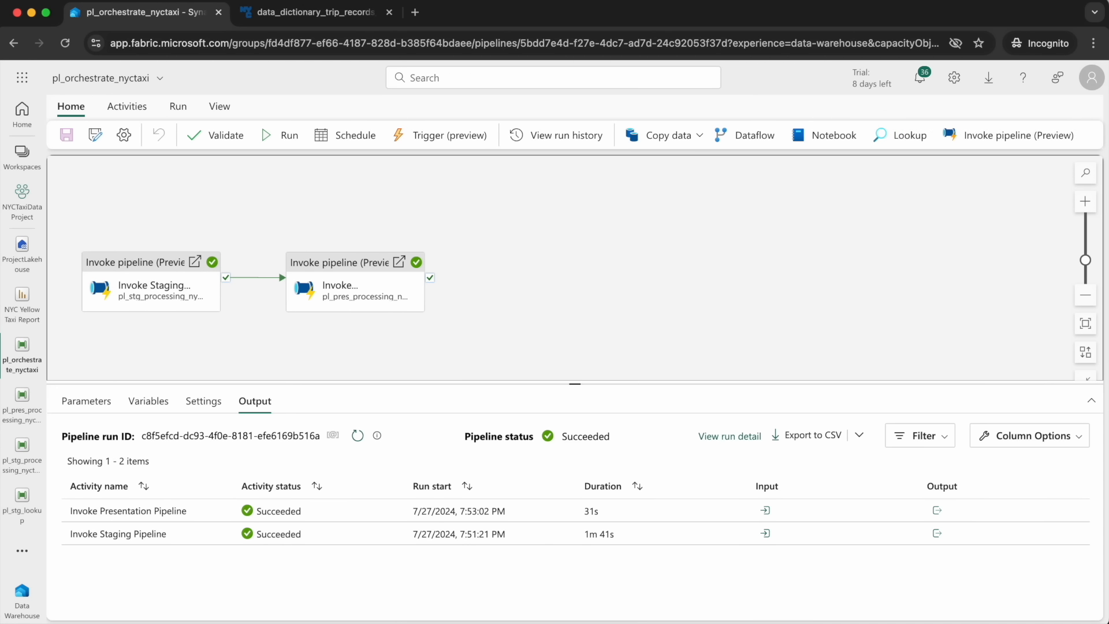
Rerun the processing_log query in ProjectWarehouse and sort its results from newest to oldest processed_datetime.
click(21, 552)
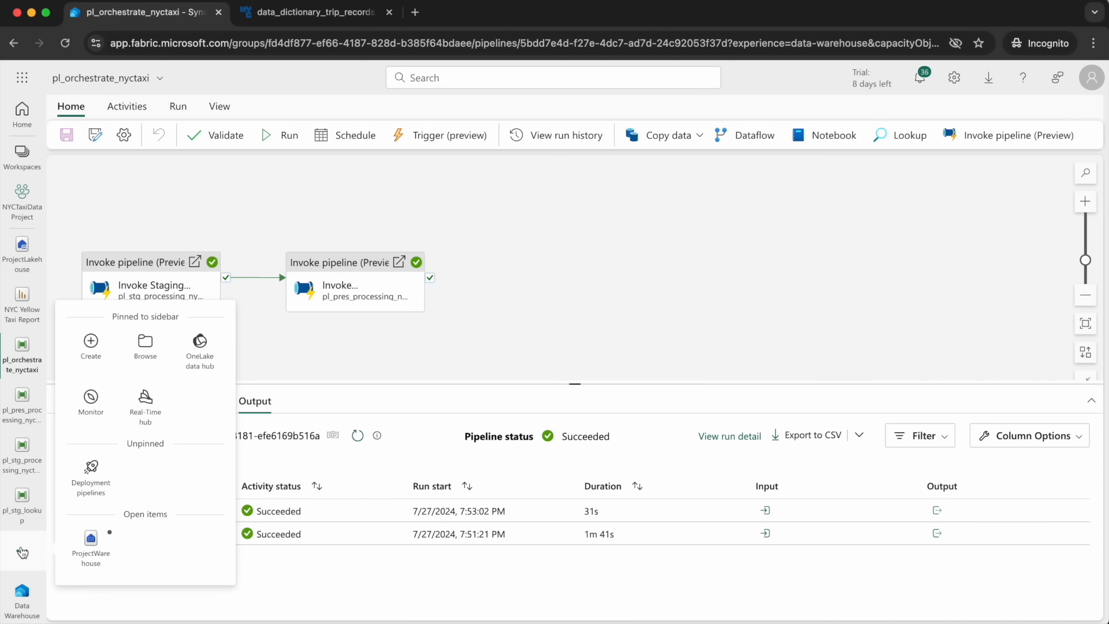
click(90, 542)
click(264, 203)
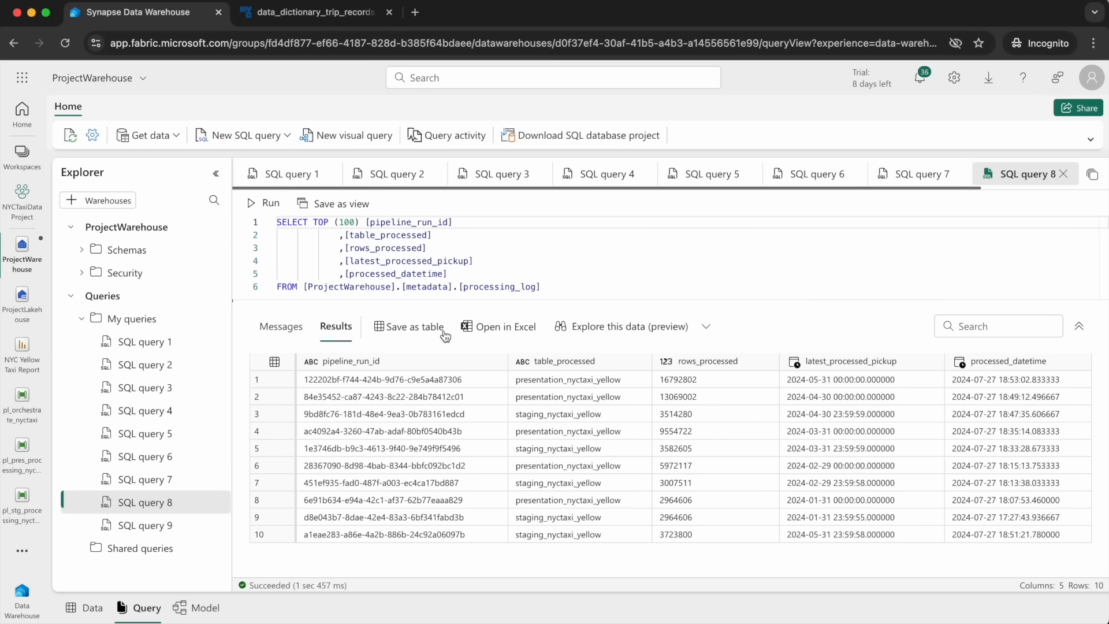
click(1027, 364)
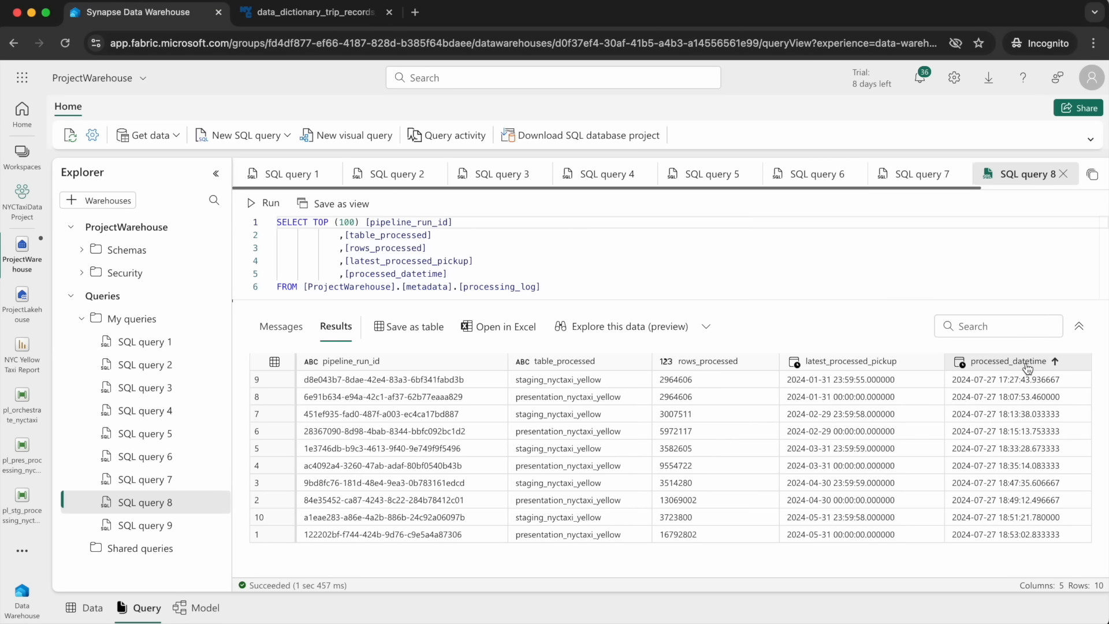
click(1027, 364)
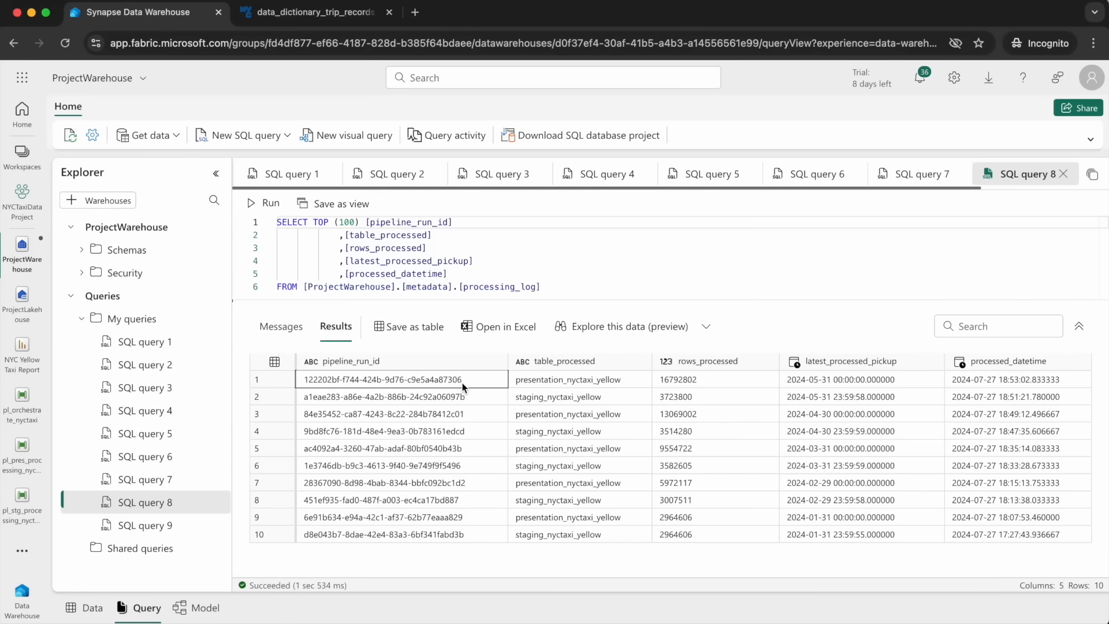
Open the latest pl_orchestrate_nyctaxi run in the Monitor hub and inspect its Invoke Staging Pipeline activity run.
click(17, 554)
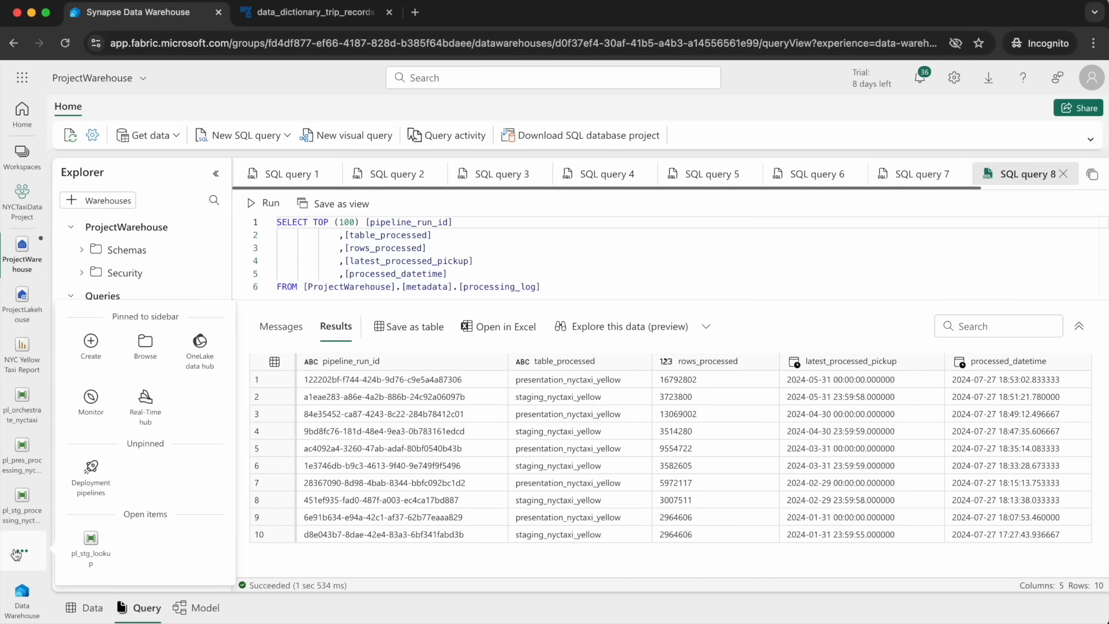
click(90, 404)
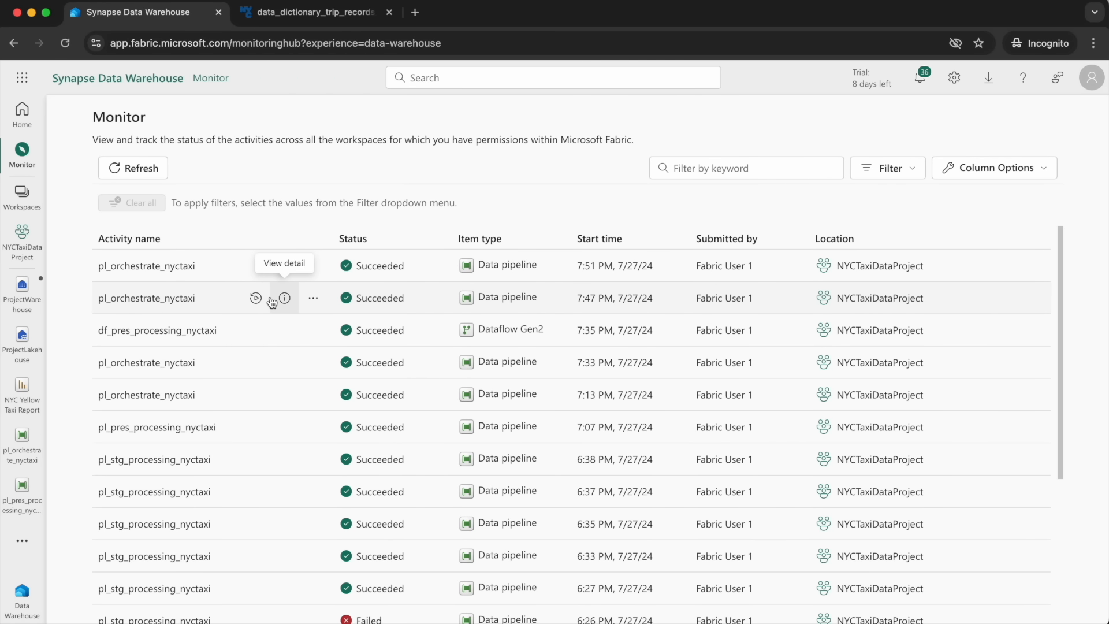
click(141, 266)
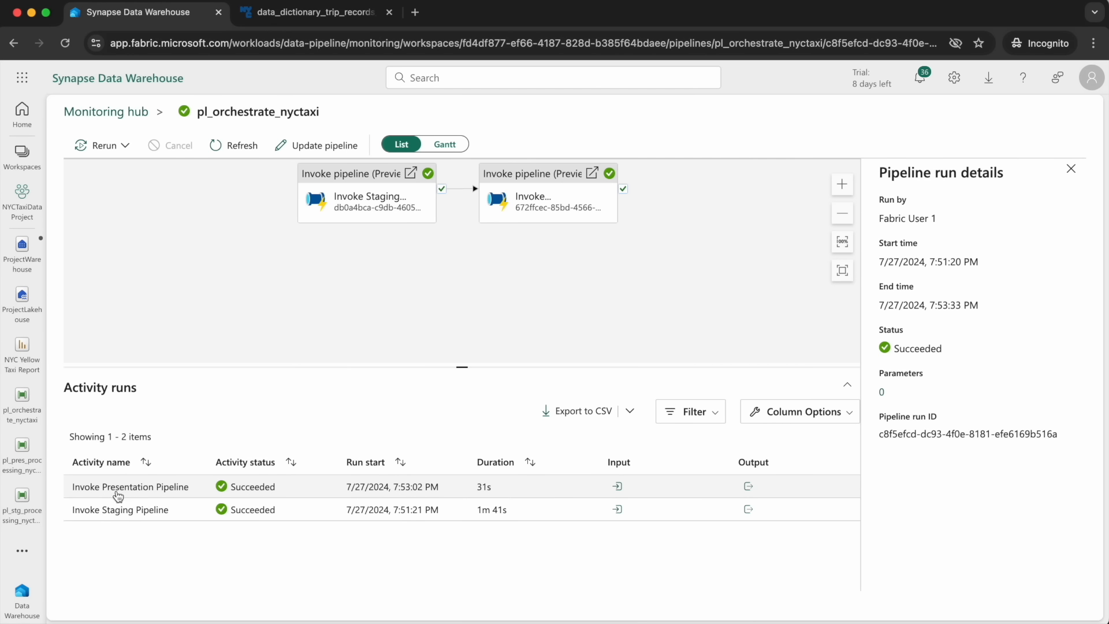
click(120, 518)
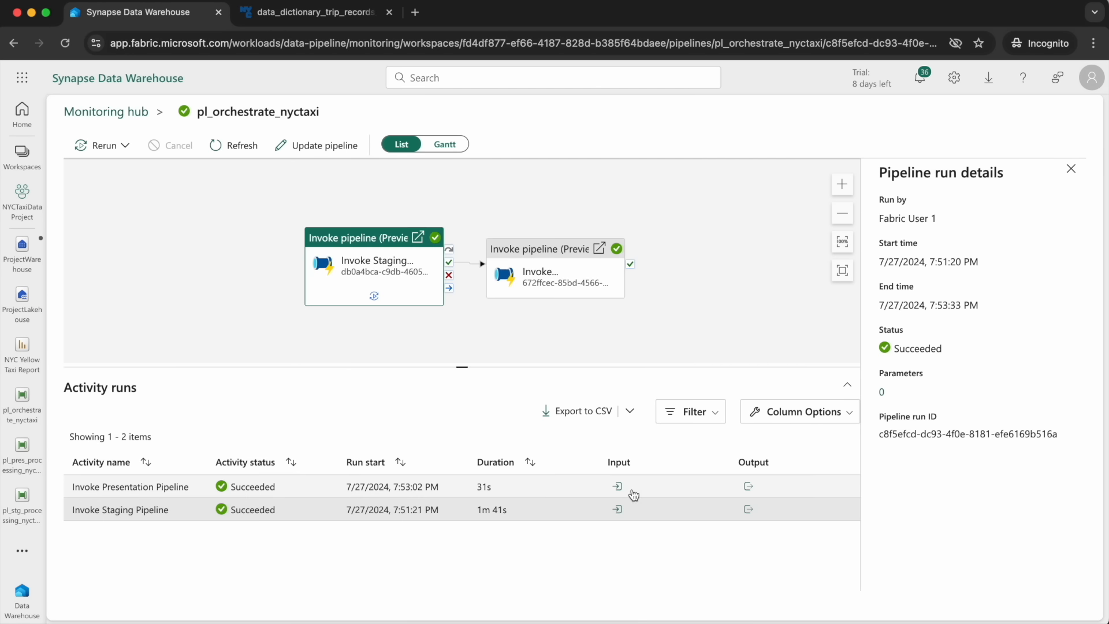
Open the pl_stg_processing_nyctaxi run details through the pipelineRunId in the Invoke Staging Pipeline activity's output.
click(748, 509)
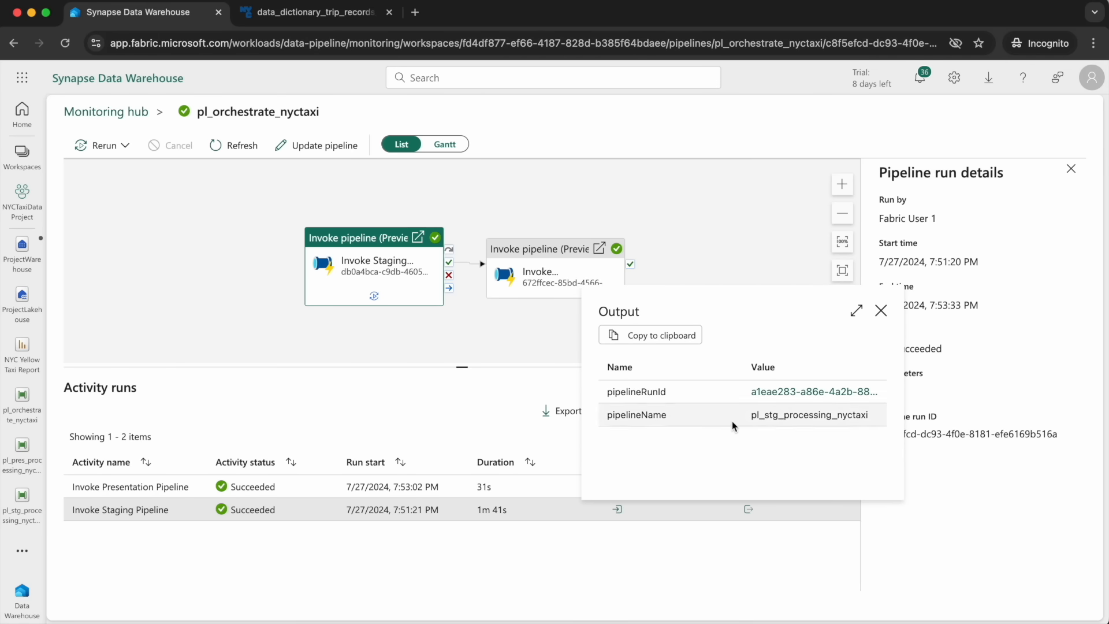
click(781, 398)
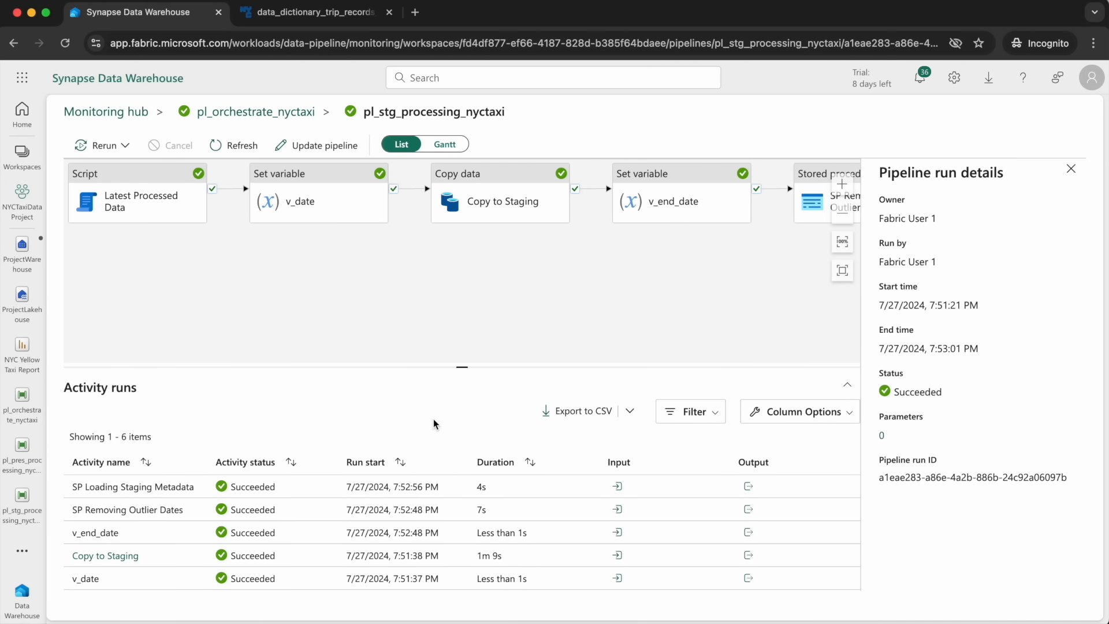
Rerun ProjectWarehouse's processing_log query, sort by newest processed_datetime, and check the latest staging_nyctaxi_yellow row's latest_processed_pickup and rows_processed.
click(22, 263)
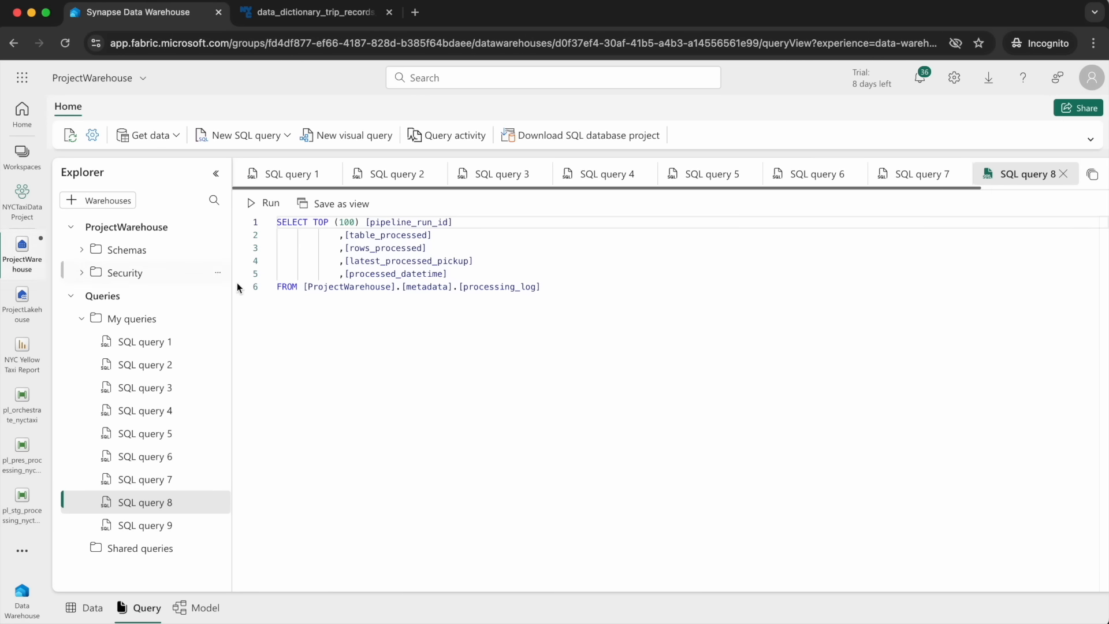
click(257, 205)
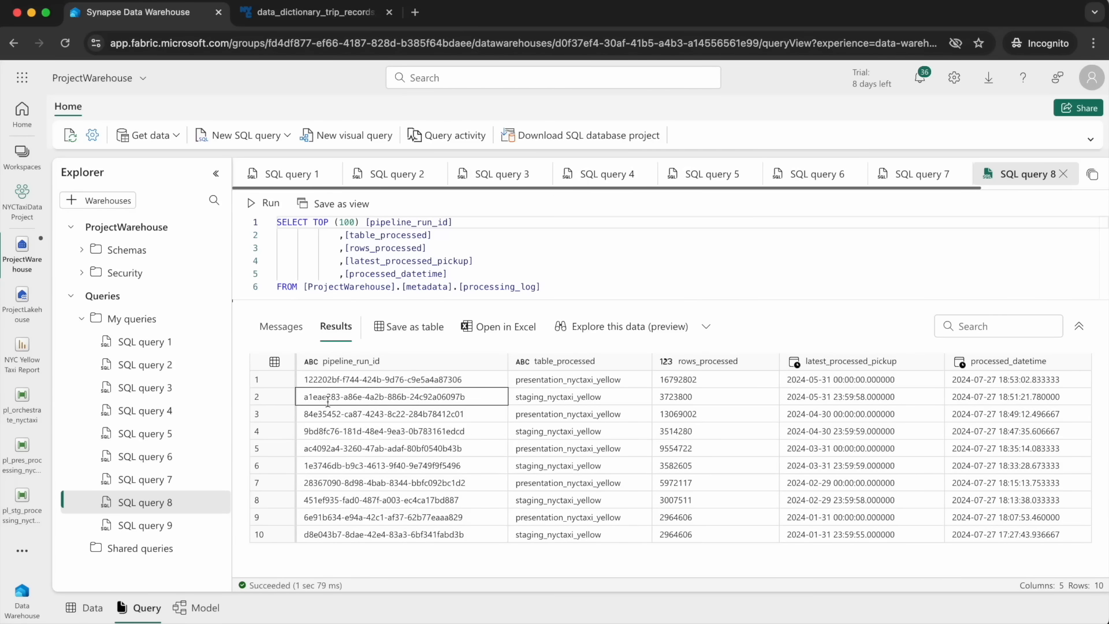
click(935, 365)
click(815, 396)
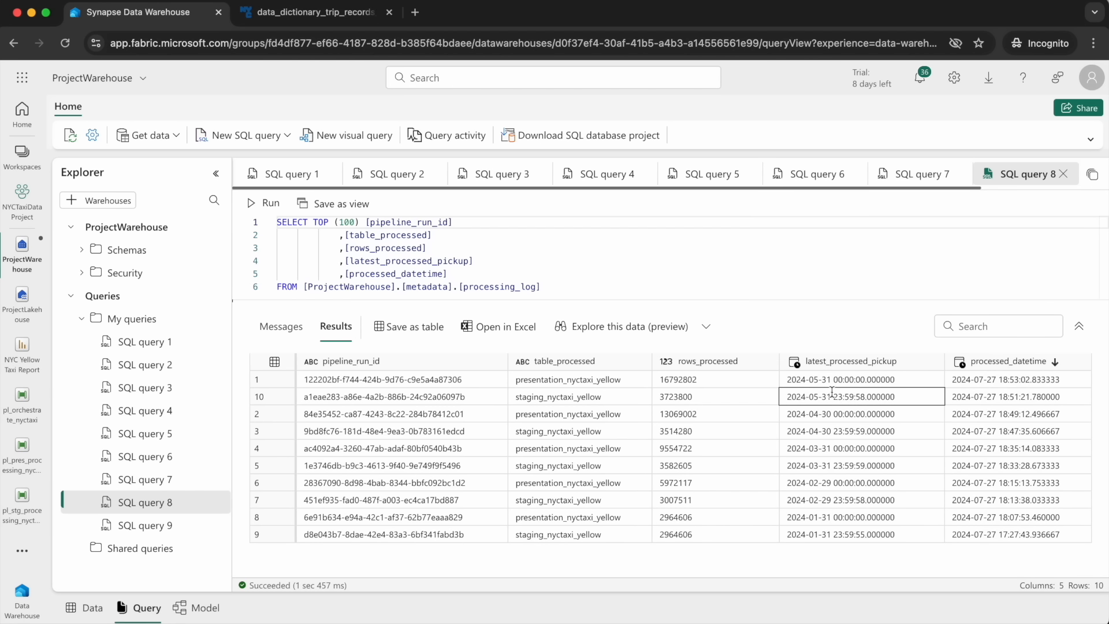
click(677, 396)
double_click(677, 396)
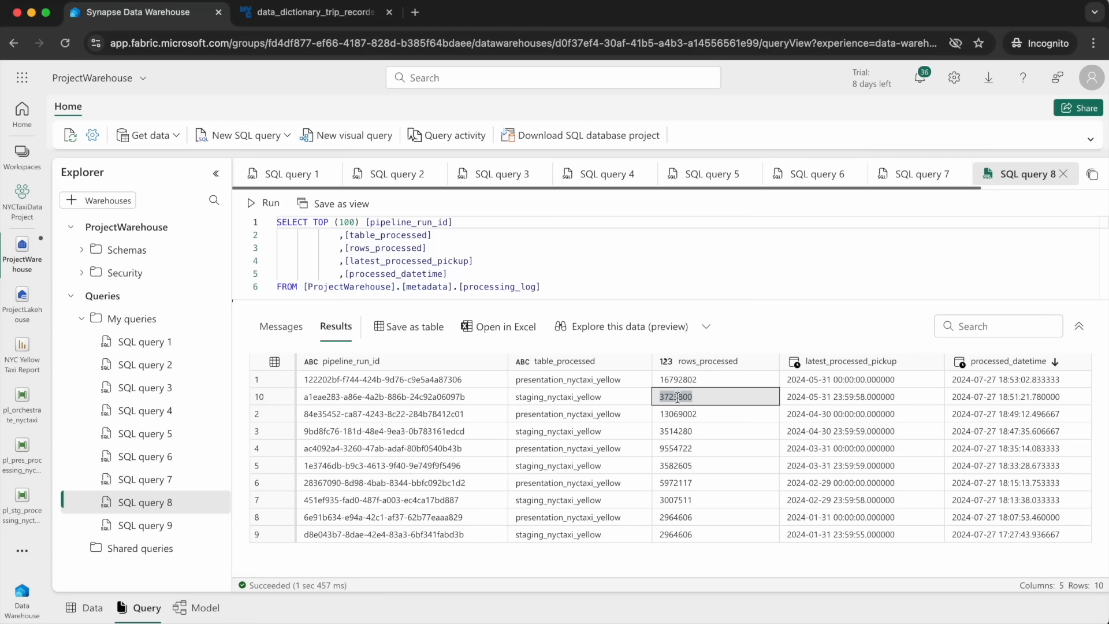
Return to the NYC Yellow Taxi Report and refresh its visuals with the latest data.
click(25, 359)
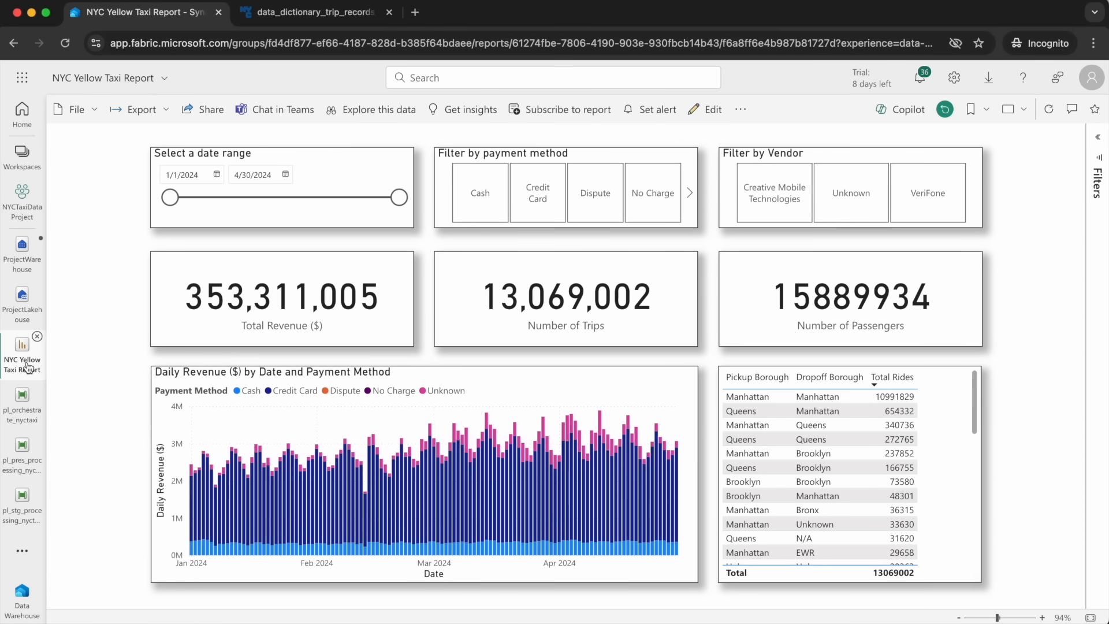
click(1049, 110)
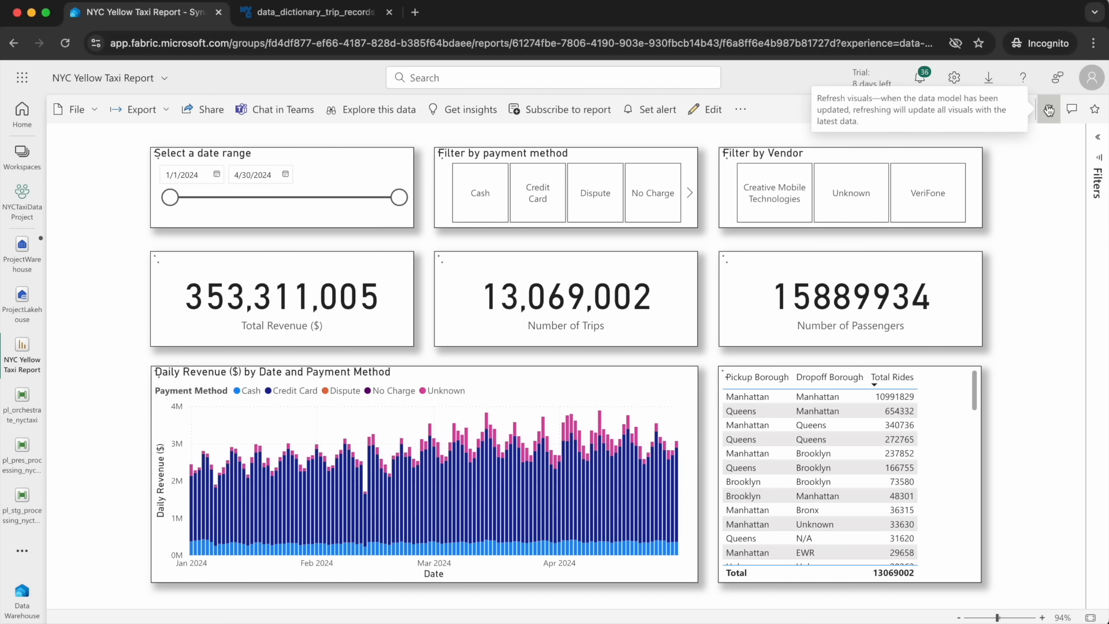